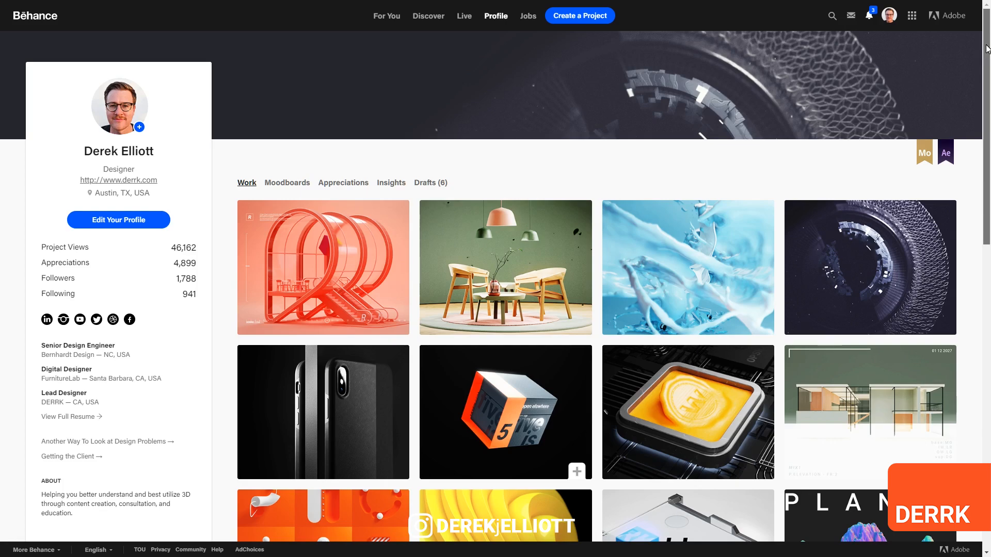
Browse the Behance portfolio, switch to the creator's Patreon page and review its membership tiers.
drag(986, 49, 967, 109)
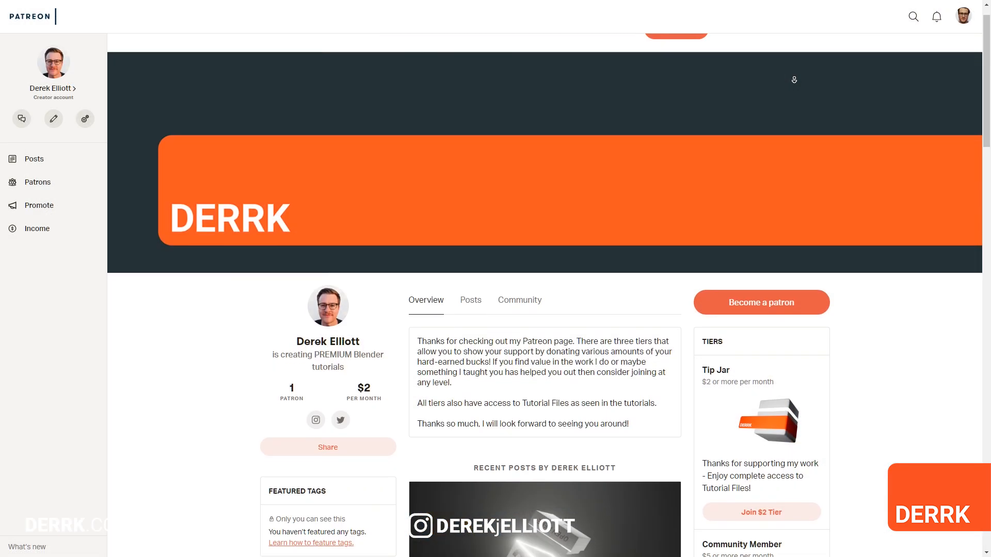
scroll(794, 79, down, 2)
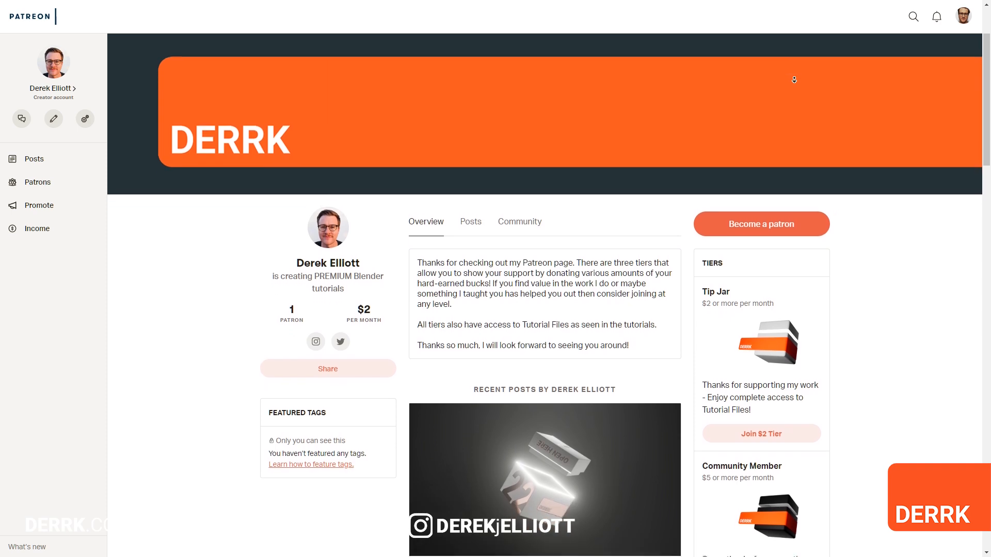
scroll(794, 79, down, 2)
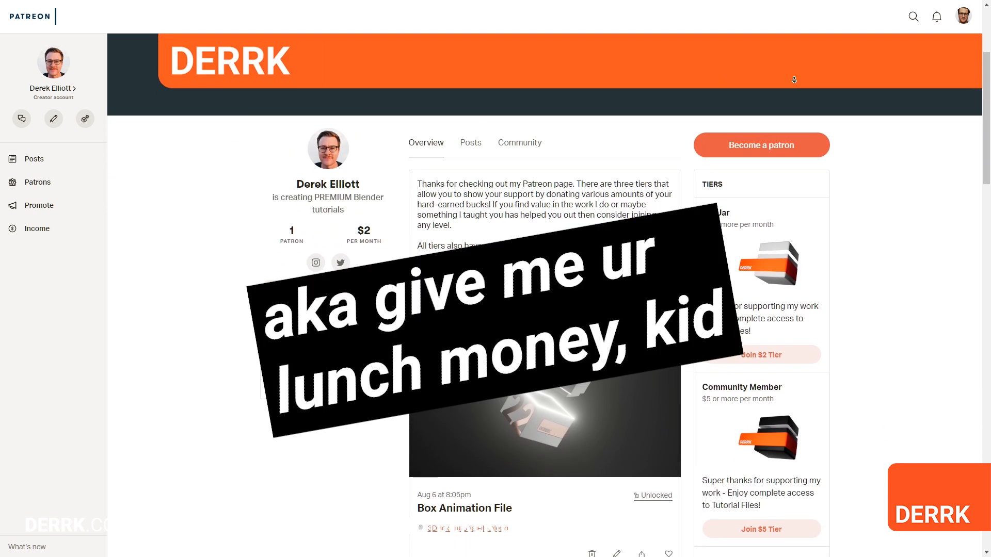
scroll(794, 80, down, 1)
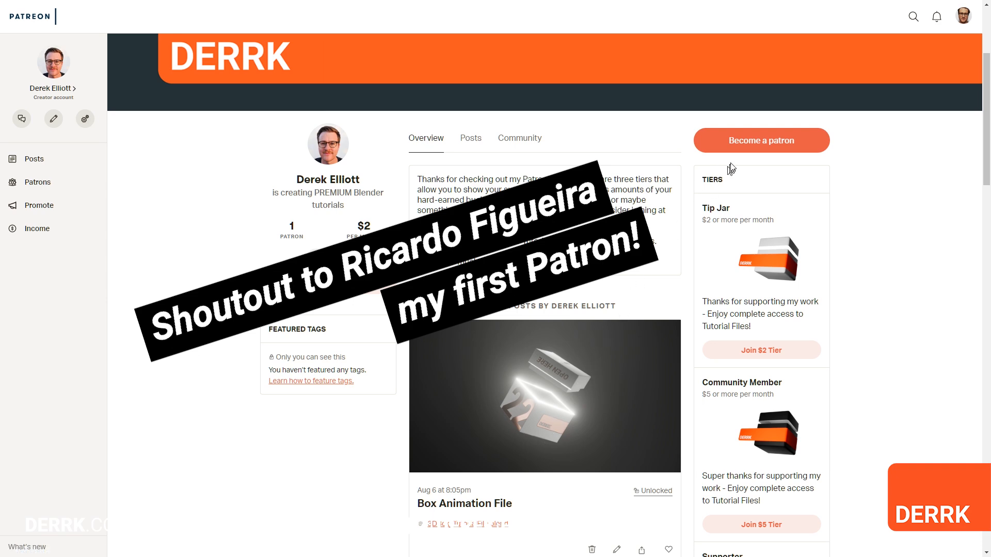
click(751, 149)
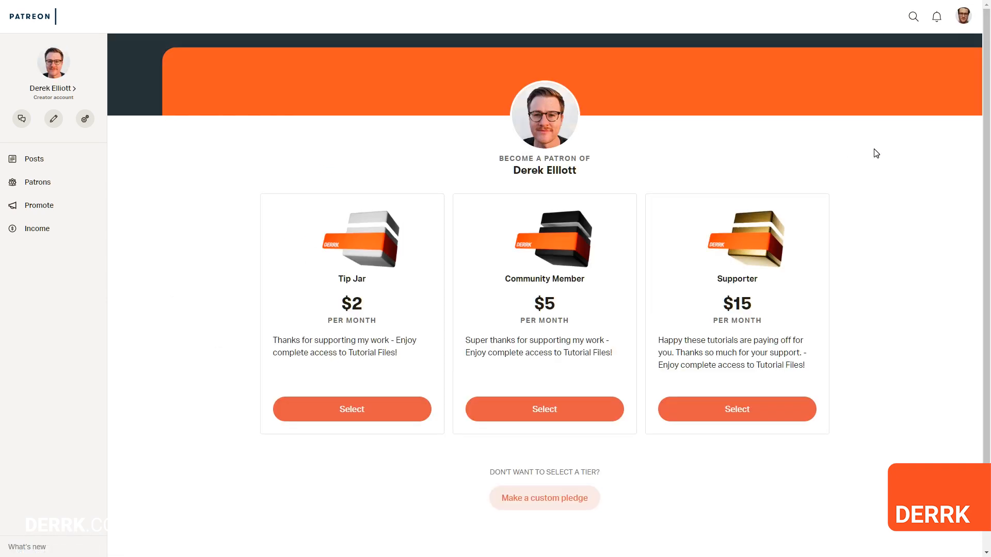
scroll(874, 151, down, 2)
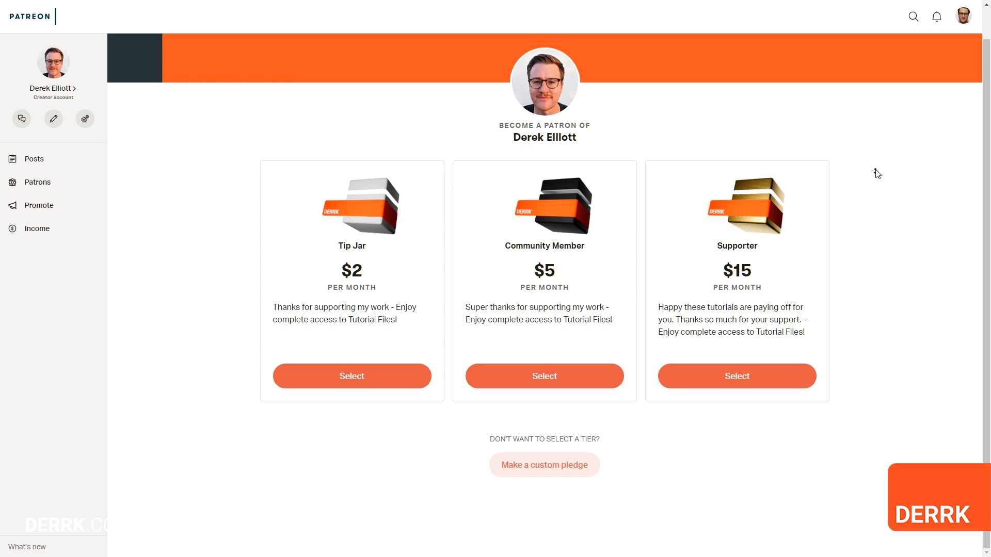
click(564, 378)
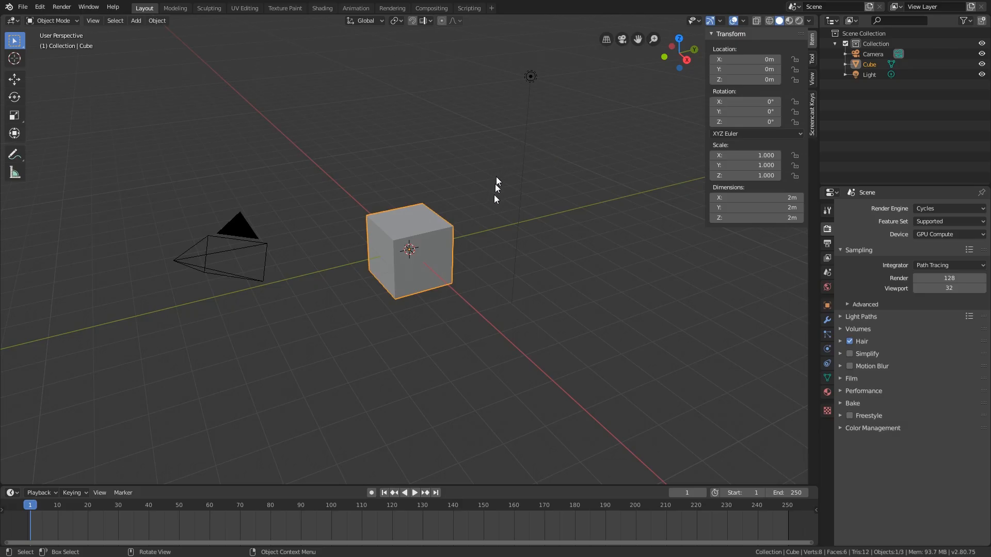
Add one horizontal loop cut around the default cube and slide it up to a height of about 0.43 m.
middle_drag(491, 208, 413, 216)
scroll(412, 250, up, 3)
middle_drag(419, 257, 422, 254)
key(Tab)
key(ctrl+r)
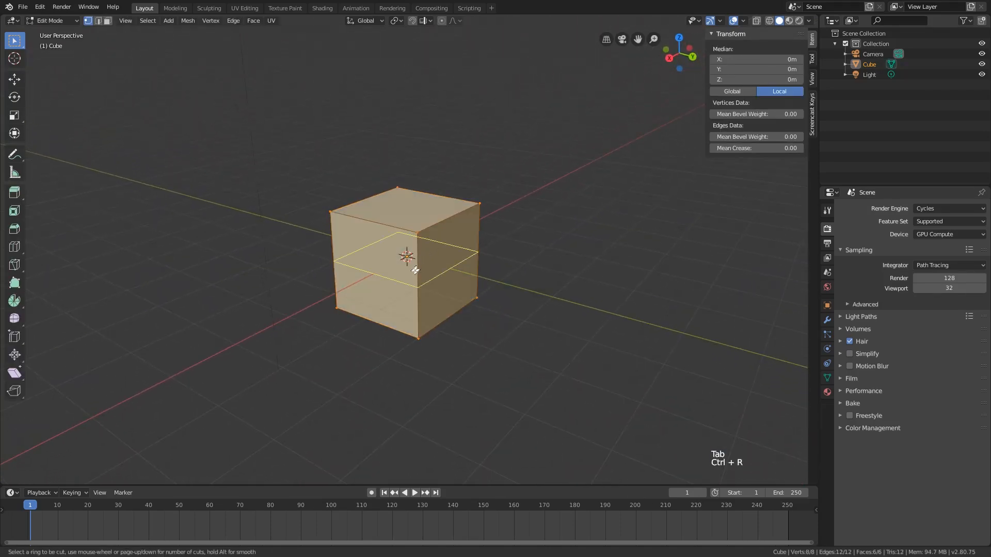
click(415, 274)
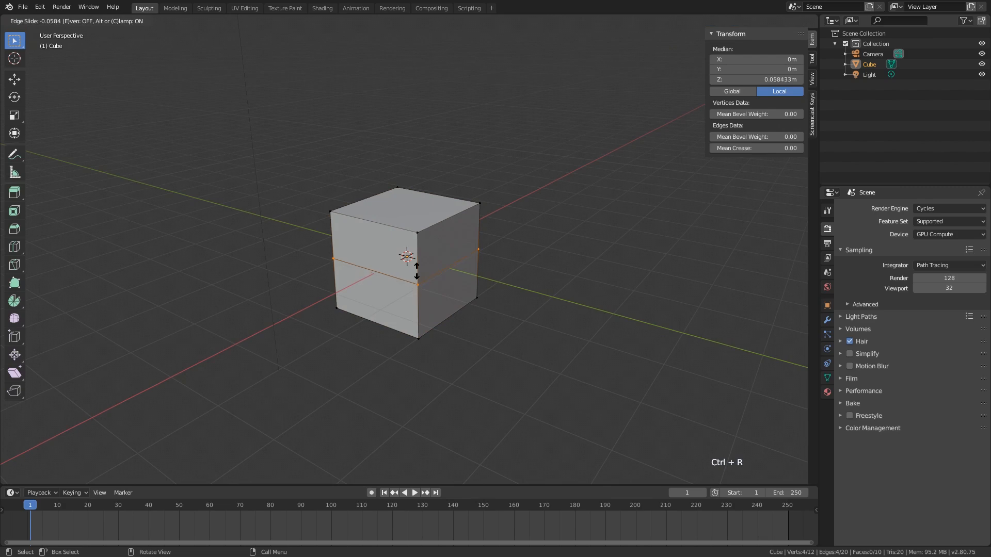
click(432, 253)
shift+middle_drag(431, 251, 486, 270)
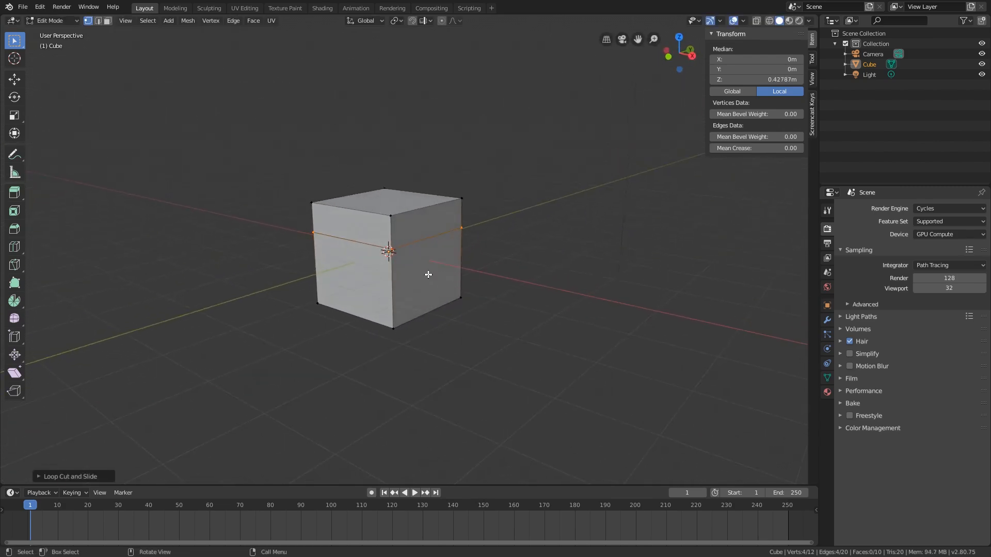
shift+middle_drag(509, 301, 506, 337)
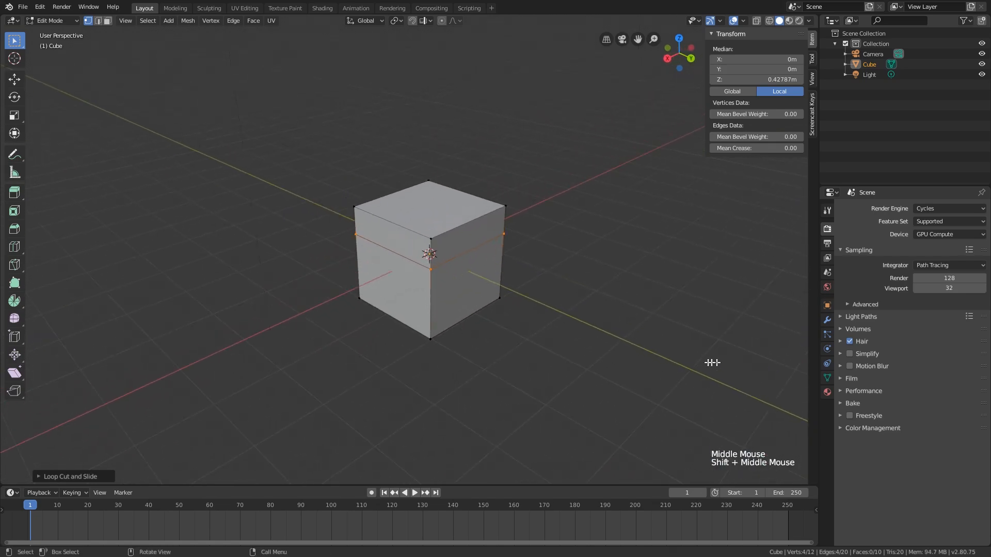
middle_drag(706, 400, 740, 456)
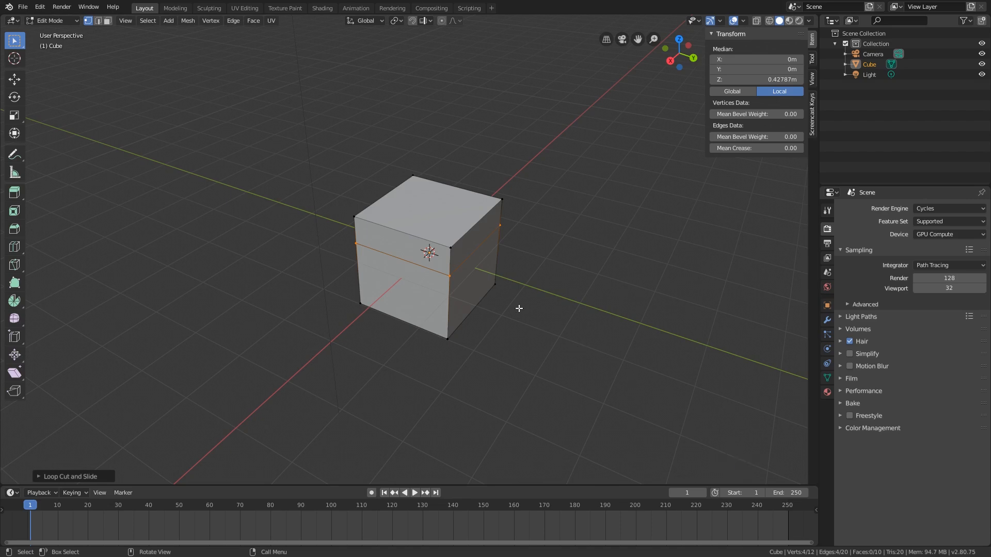
middle_drag(520, 316, 730, 436)
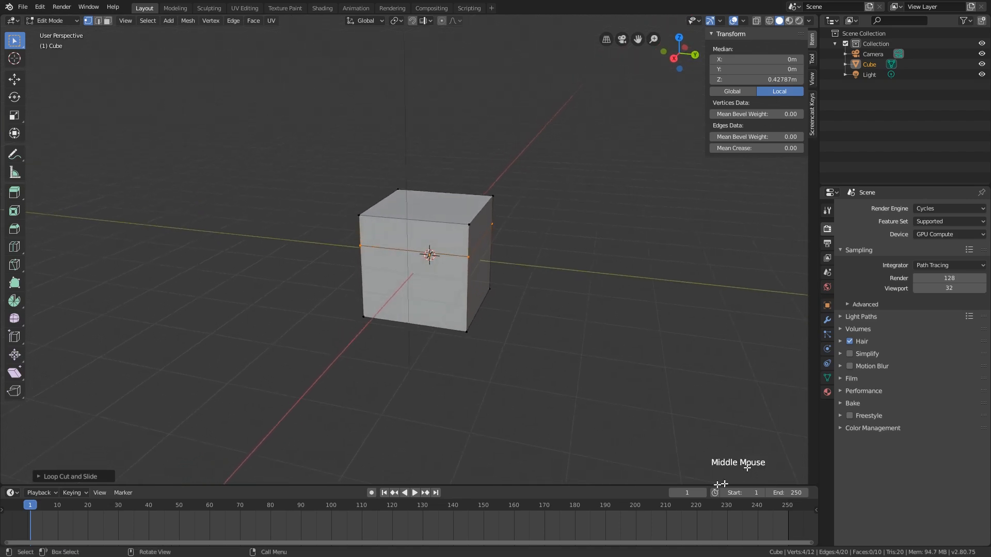
shift+middle_drag(628, 355, 493, 315)
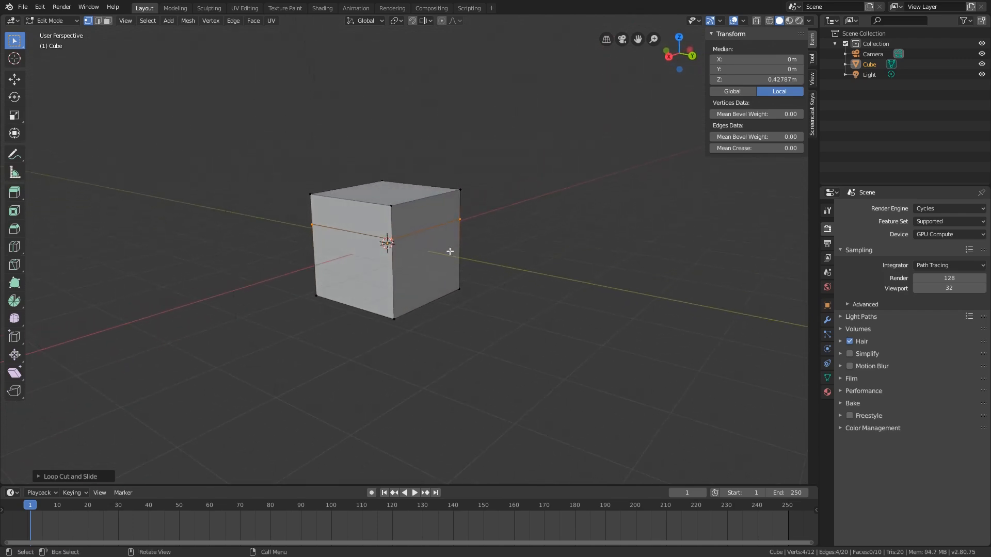
Separate the ring of faces above the loop cut, together with the top face, into its own lid object.
key(3)
alt+click(392, 222)
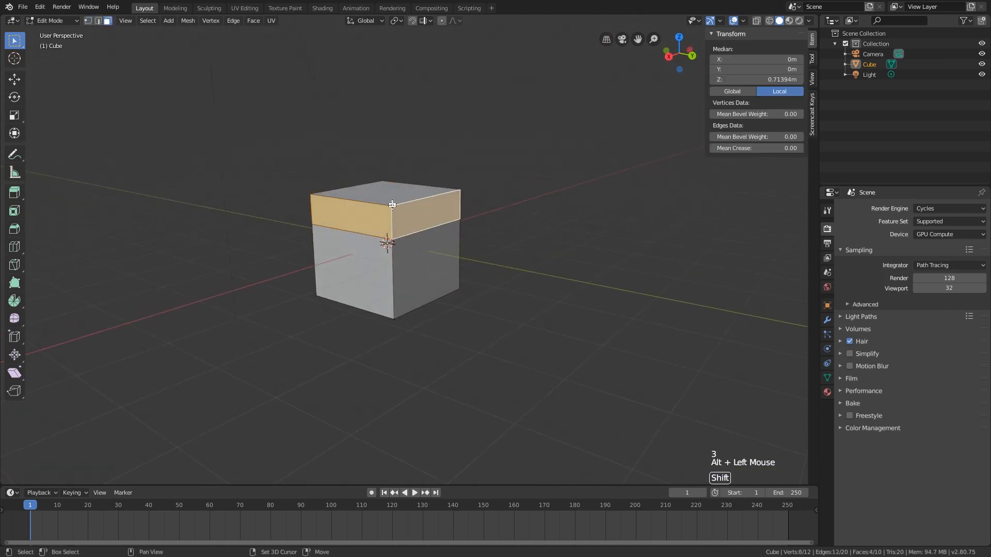
shift+click(393, 194)
middle_drag(515, 215, 498, 238)
key(p)
click(487, 237)
key(Tab)
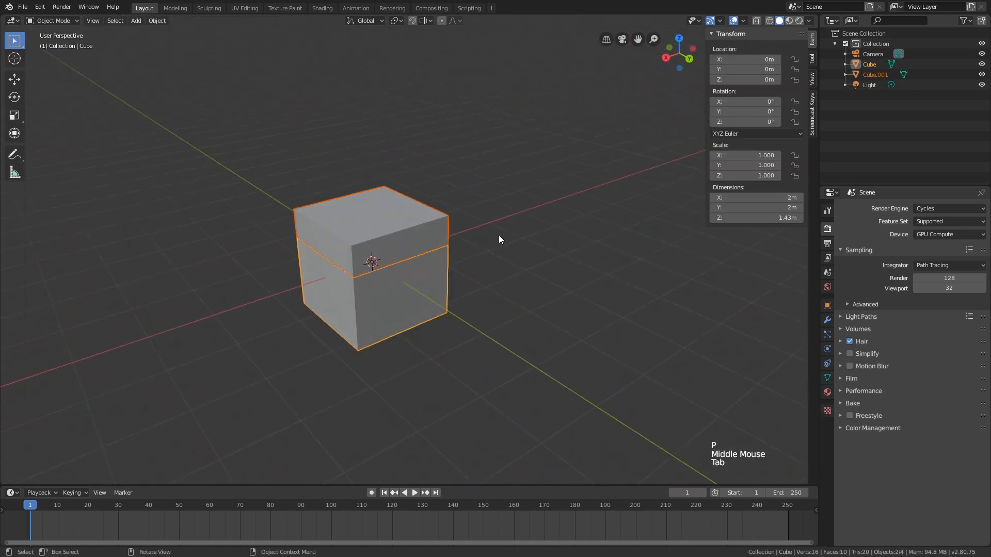
Move the separated lid 1 m straight up along the Z axis, above the lower box.
click(418, 238)
shift+middle_drag(426, 246, 448, 238)
key(g)
key(z)
ctrl+click(452, 197)
Select the lower box and examine the hollow openings of the box and the raised lid.
mouse_move(461, 275)
middle_down()
mouse_move(527, 208)
mouse_move(445, 258)
mouse_move(458, 274)
mouse_move(473, 268)
middle_up()
scroll(462, 267, down, 1)
click(463, 268)
scroll(462, 267, up, 3)
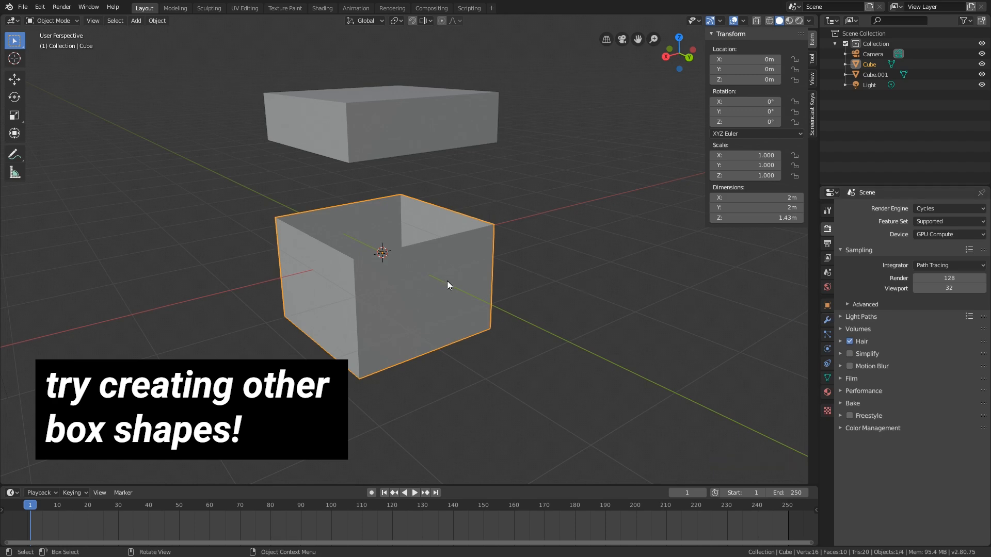
middle_drag(450, 283, 508, 258)
scroll(447, 129, up, 2)
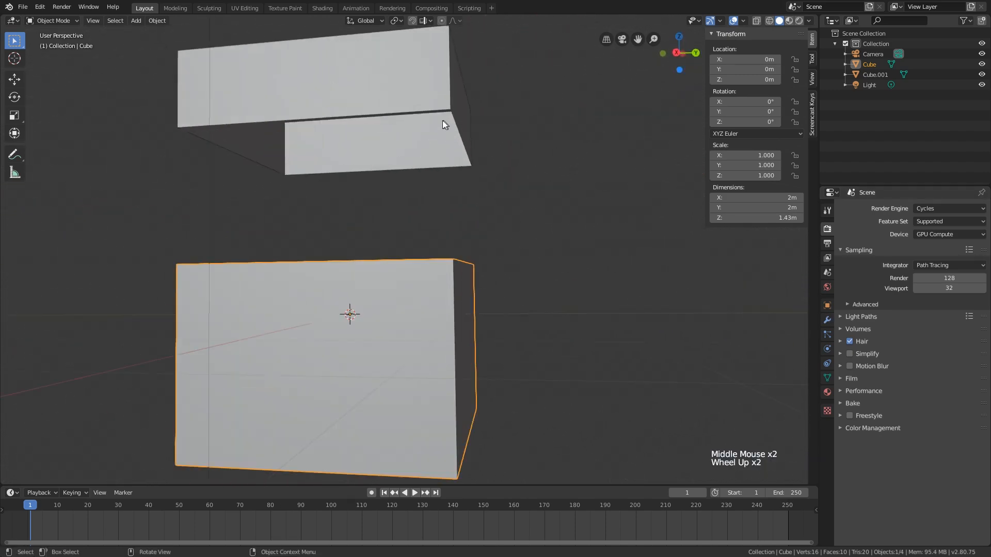
middle_drag(401, 156, 459, 216)
scroll(509, 194, down, 1)
Extrude the lower box's open top edge loop in place and scale it inward to form a flat rim.
key(Tab)
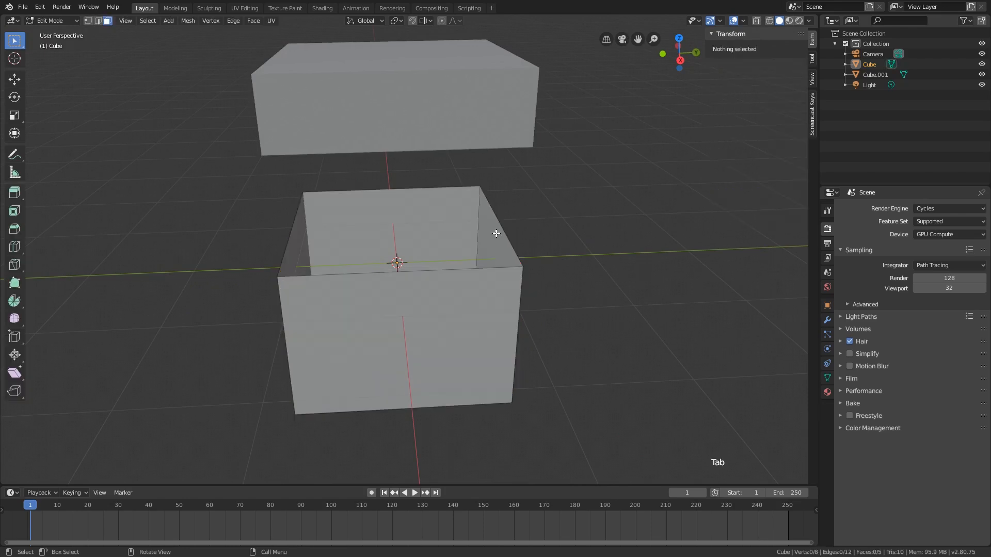
key(1)
alt+click(504, 263)
middle_drag(505, 266, 534, 252)
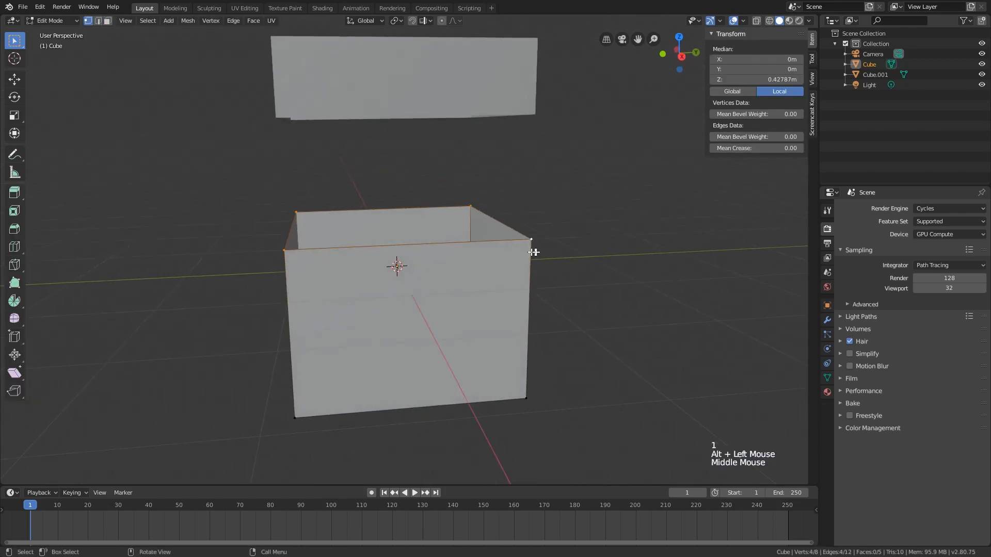
key(e)
right_click(614, 207)
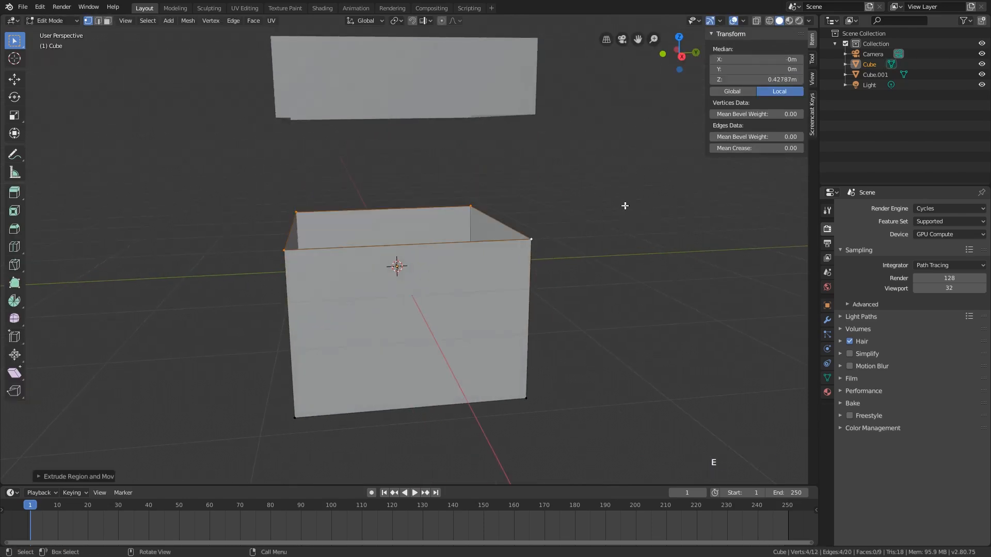
key(s)
click(602, 214)
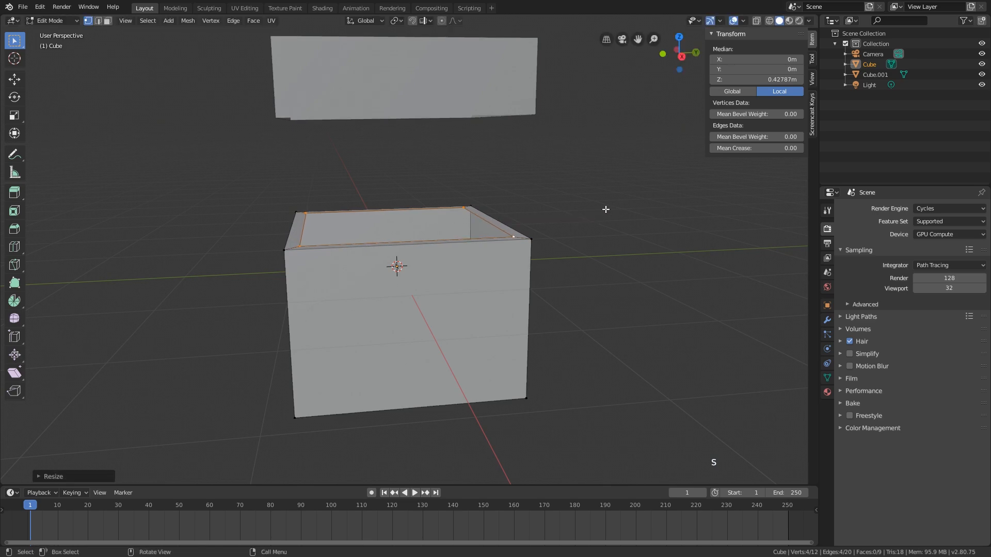
Extrude the inner rim down about 1.3 m to just above the box floor and fill the opening with a face.
key(KP_1)
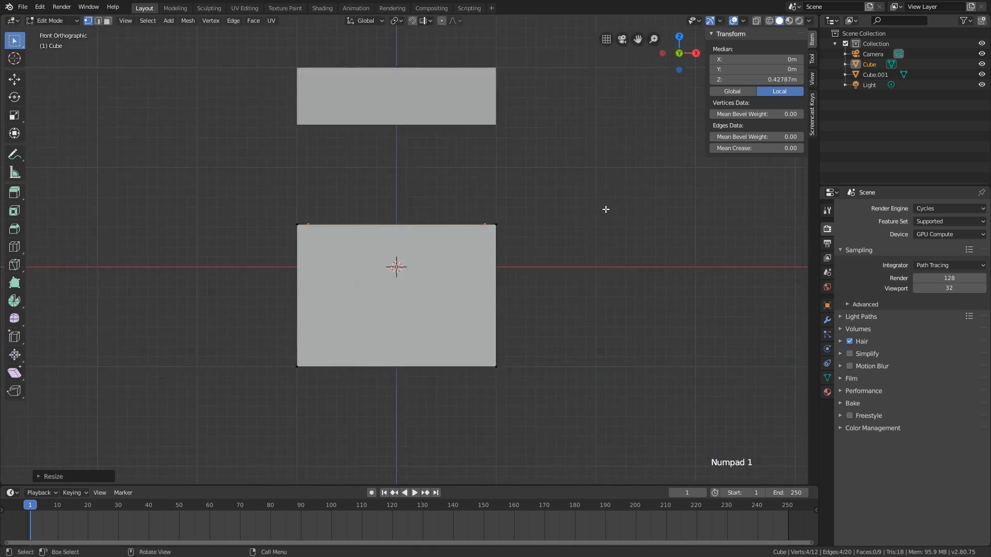
key(z)
key(e)
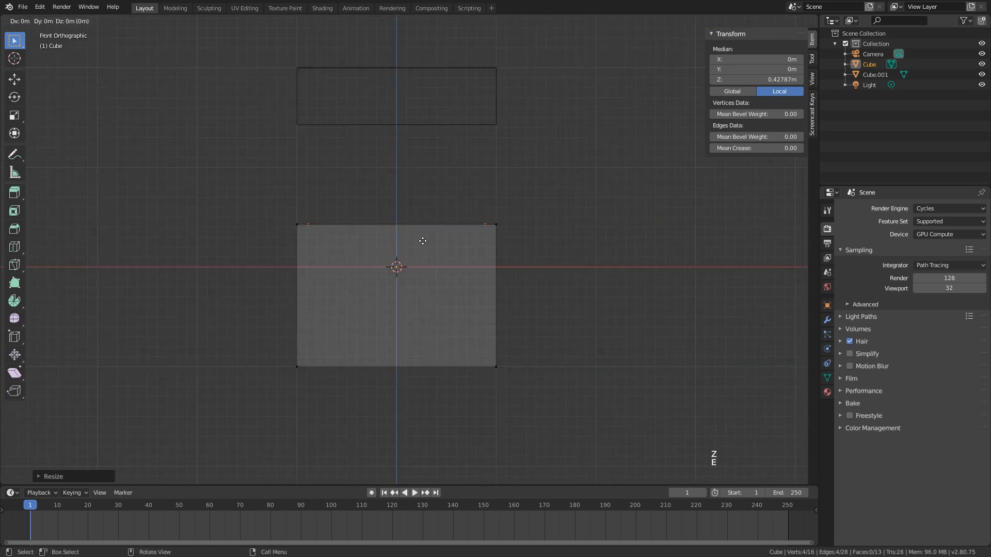
click(431, 373)
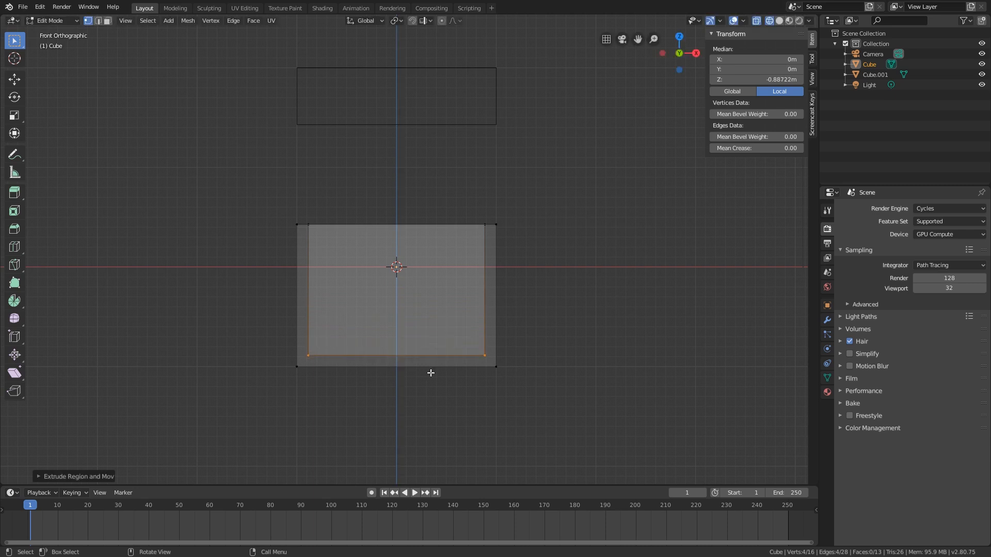
middle_drag(438, 310, 420, 341)
key(f)
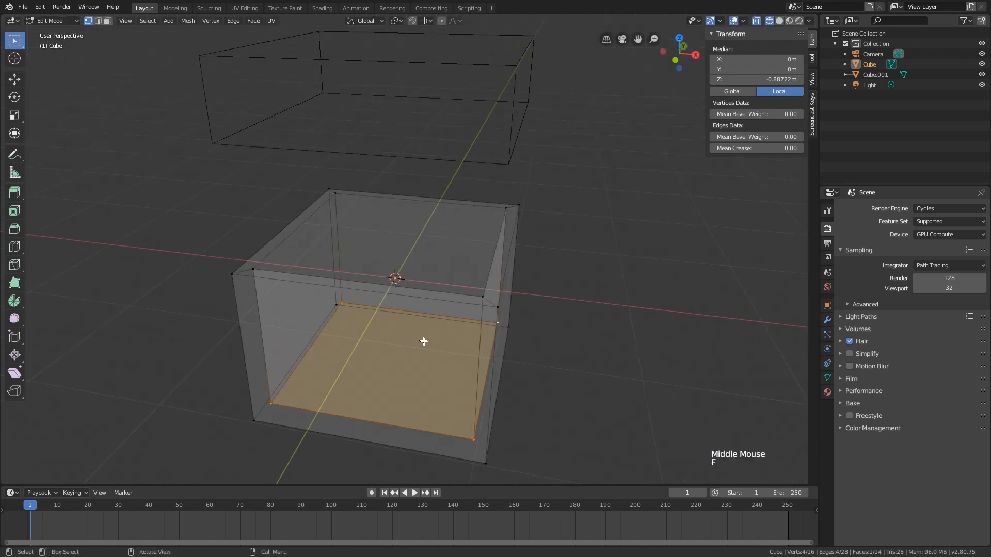
shift+middle_drag(414, 298, 455, 336)
scroll(456, 317, down, 2)
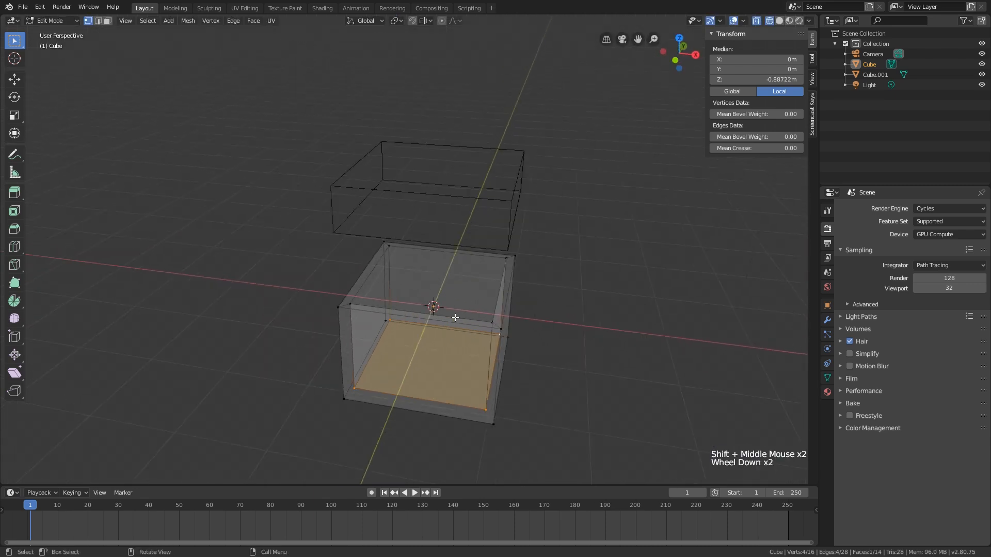
Finish editing the box and open the lid for mesh editing in a front wireframe view with X-ray.
key(Tab)
key(alt+z)
key(z)
mouse_move(563, 349)
middle_down()
mouse_move(534, 343)
mouse_move(475, 354)
mouse_move(510, 307)
middle_up()
click(474, 235)
middle_drag(474, 237, 532, 233)
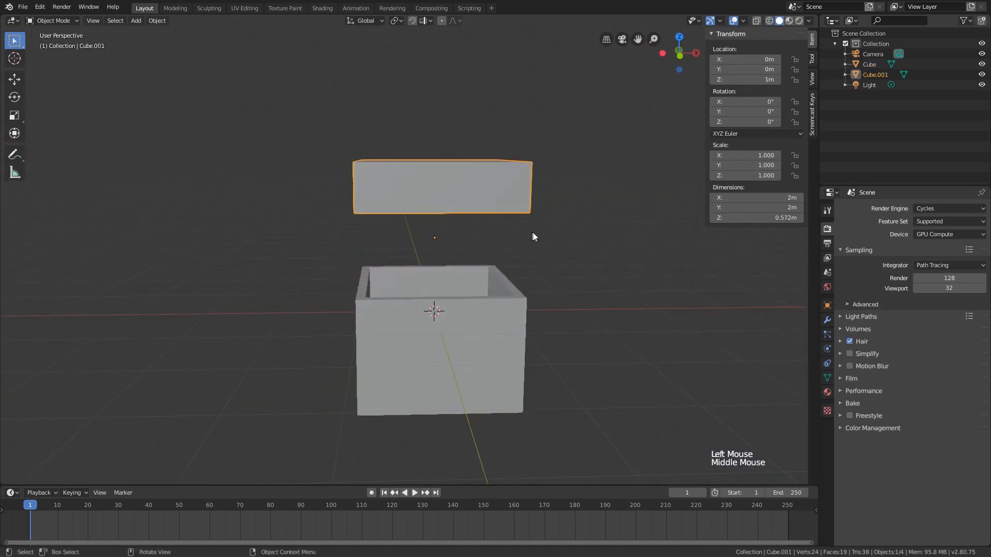
key(Tab)
key(KP_1)
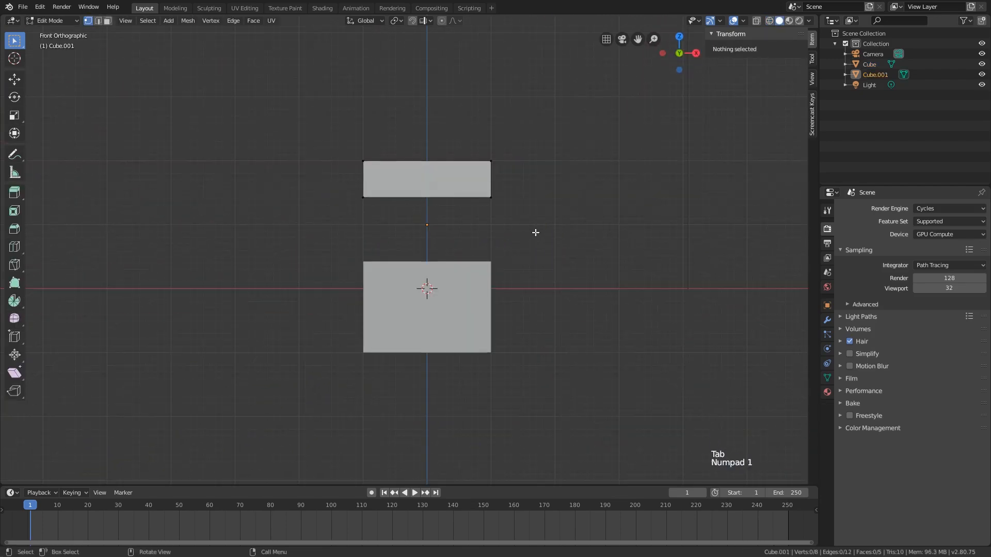
scroll(536, 233, up, 1)
key(z)
key(alt+z)
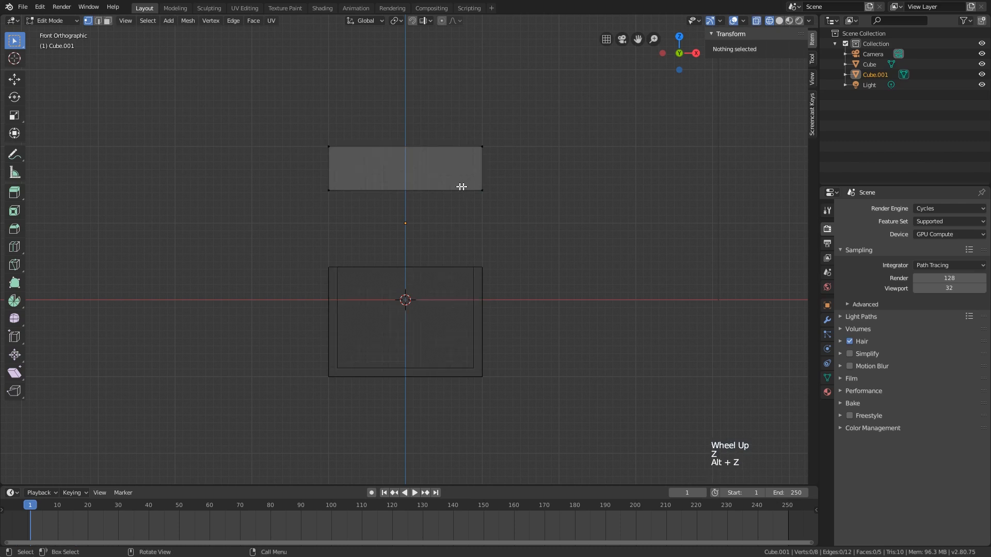
Extrude the lid's bottom edge loop in place and scale it inward to about 0.89, matching the box's inner walls.
key(b)
drag(281, 177, 633, 212)
scroll(518, 208, up, 2)
shift+middle_drag(517, 208, 539, 220)
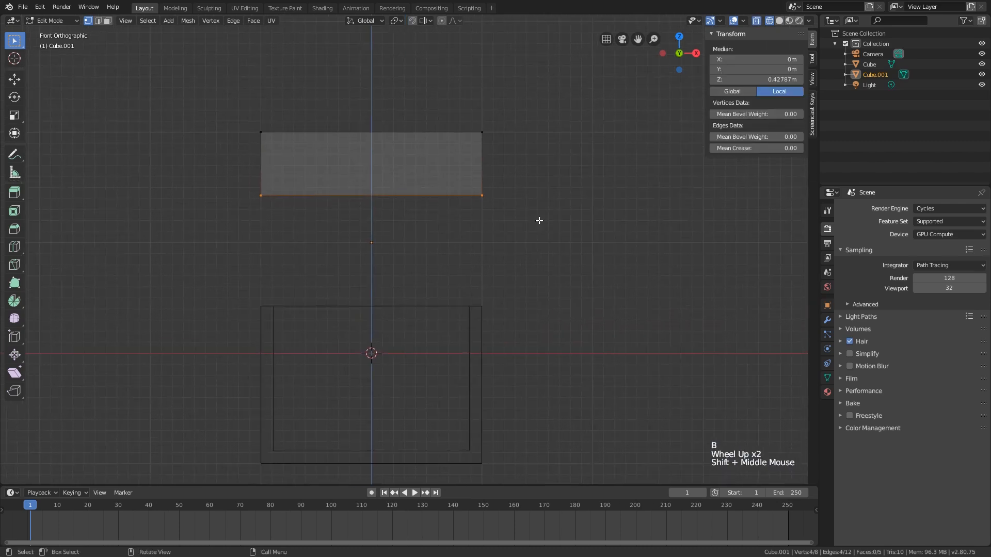
key(e)
right_click(568, 175)
key(s)
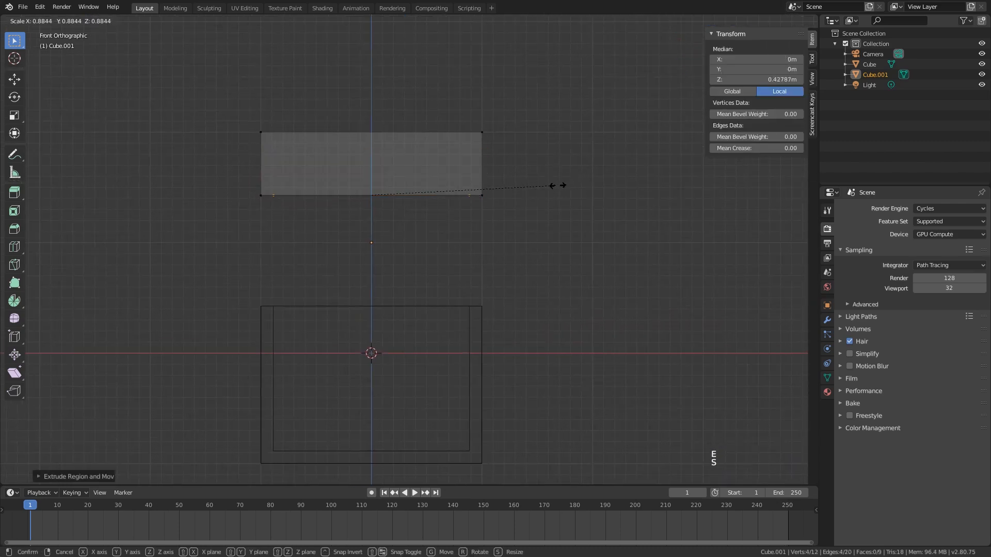
click(560, 187)
Extrude the lid's inner bottom rim down about 0.23 m to form a lip that fits inside the box.
scroll(476, 269, up, 1)
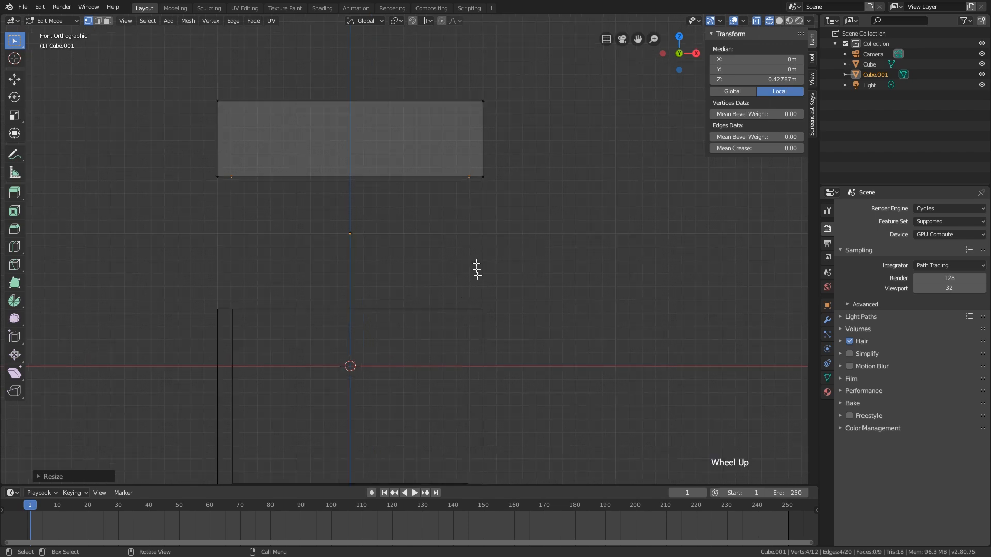
shift+middle_drag(475, 269, 501, 224)
scroll(500, 224, down, 1)
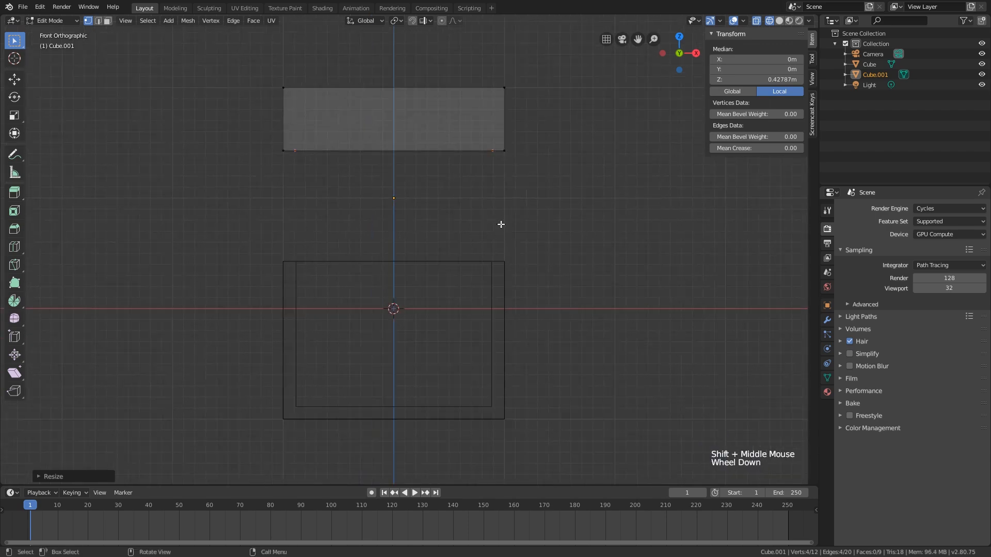
key(e)
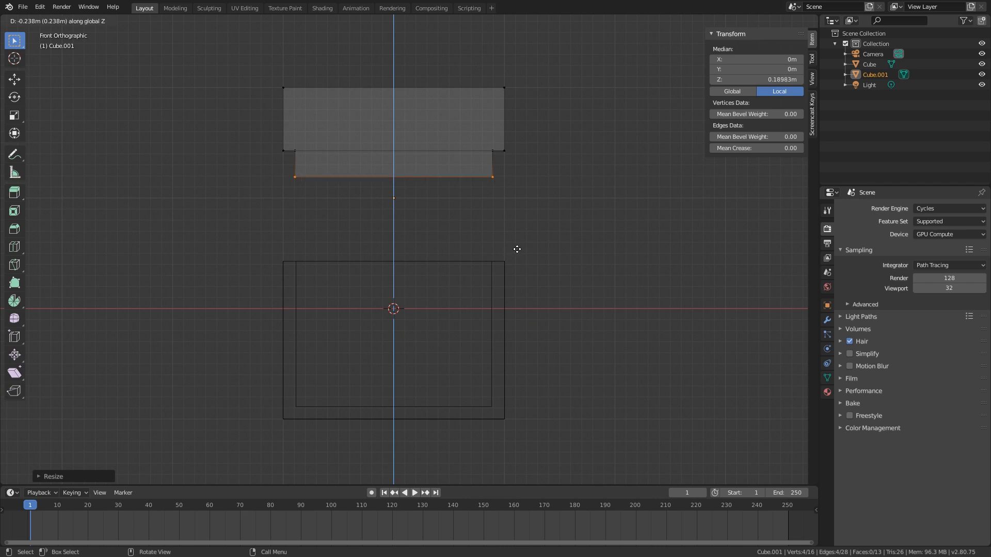
click(520, 247)
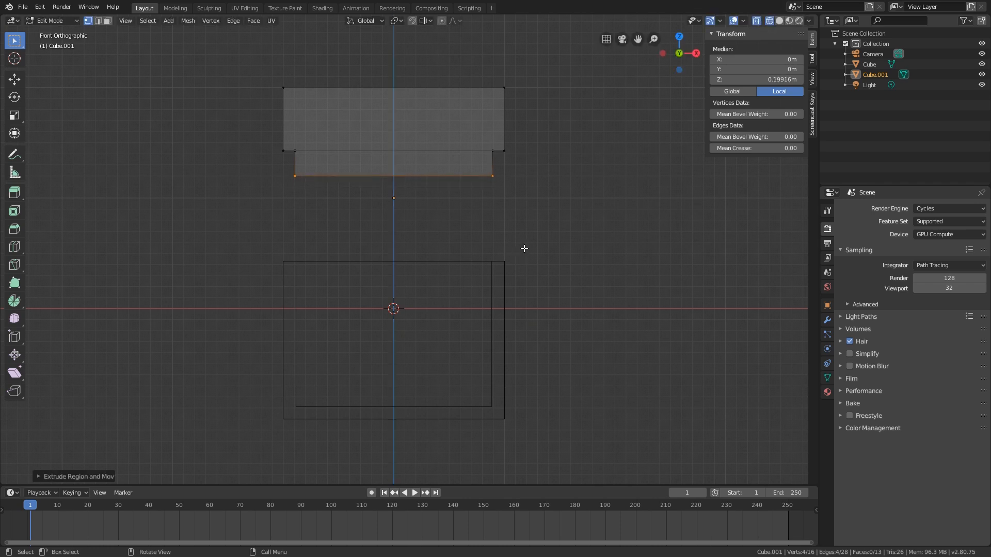
Extrude the lip's bottom edge loop in place and scale it inward to give the lid wall thickness.
shift+middle_drag(522, 248, 524, 280)
scroll(524, 280, up, 1)
key(e)
key(s)
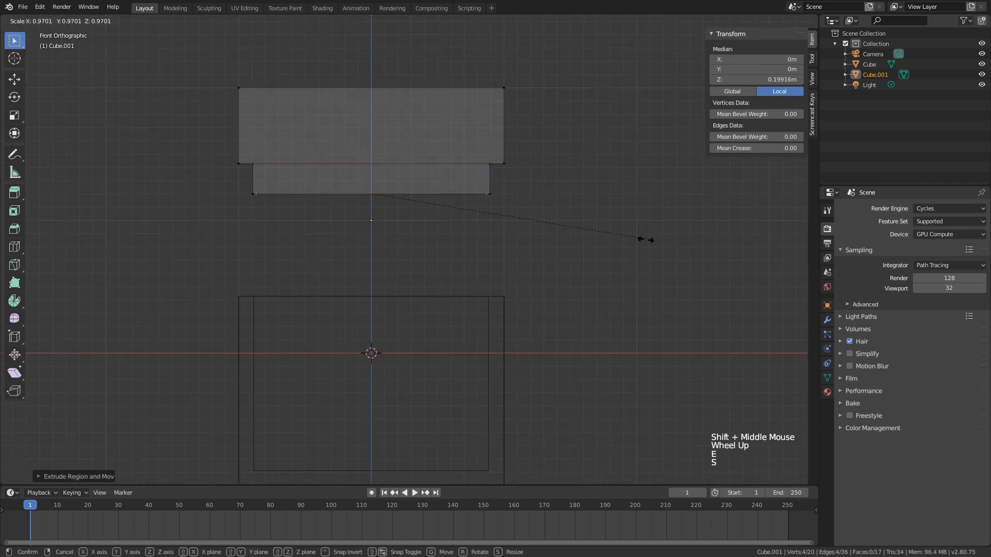
click(616, 254)
Extrude the lip's inner loop up about 0.6 m into the lid and fill the opening with a face.
key(e)
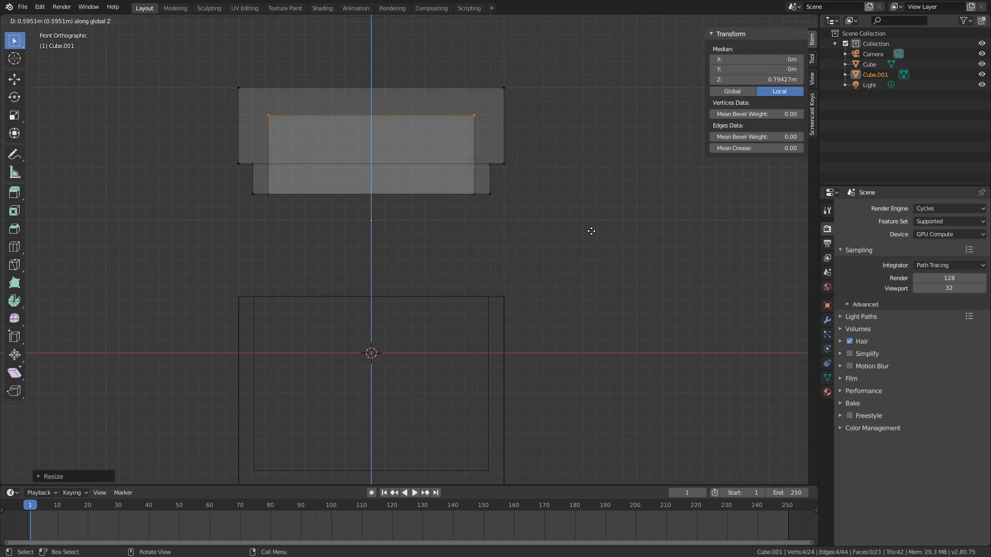
click(593, 231)
middle_drag(339, 122, 456, 185)
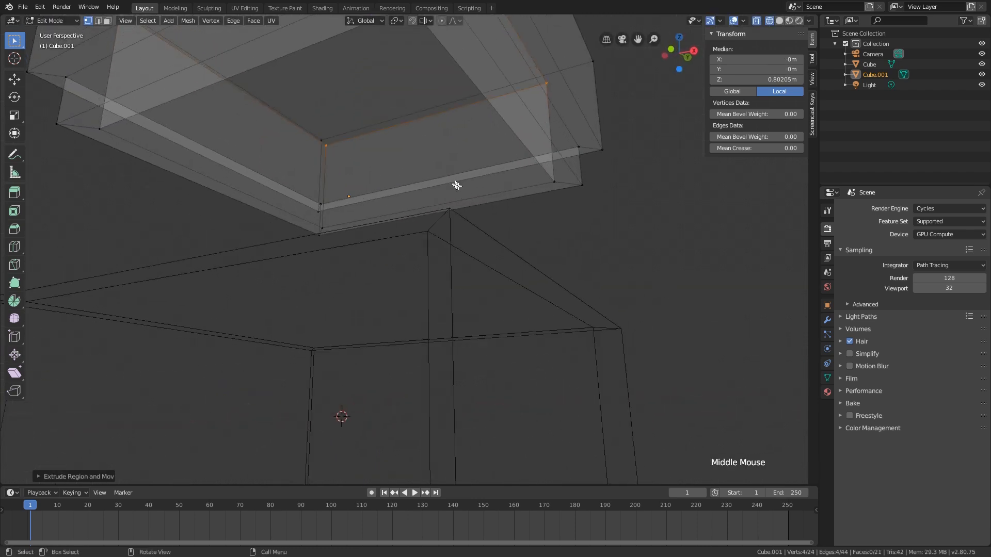
key(KP_1)
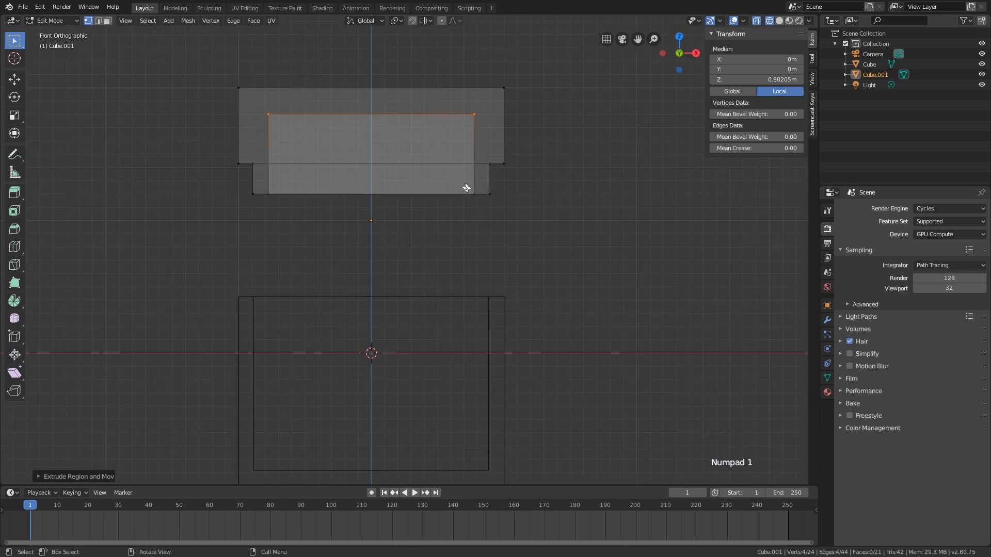
middle_drag(475, 205, 483, 251)
scroll(428, 271, down, 1)
key(f)
Finish editing the lid and show it with the box in solid shading from the front.
scroll(431, 268, down, 3)
key(z)
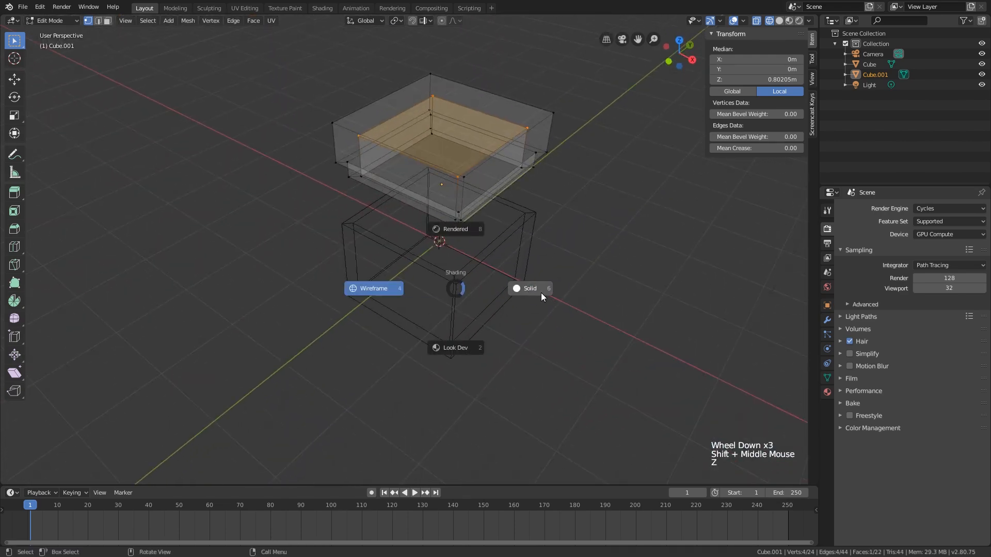
click(542, 297)
key(Tab)
mouse_move(542, 296)
middle_down()
mouse_move(521, 296)
mouse_move(575, 232)
mouse_move(537, 251)
mouse_move(537, 266)
middle_up()
key(KP_1)
key(Tab)
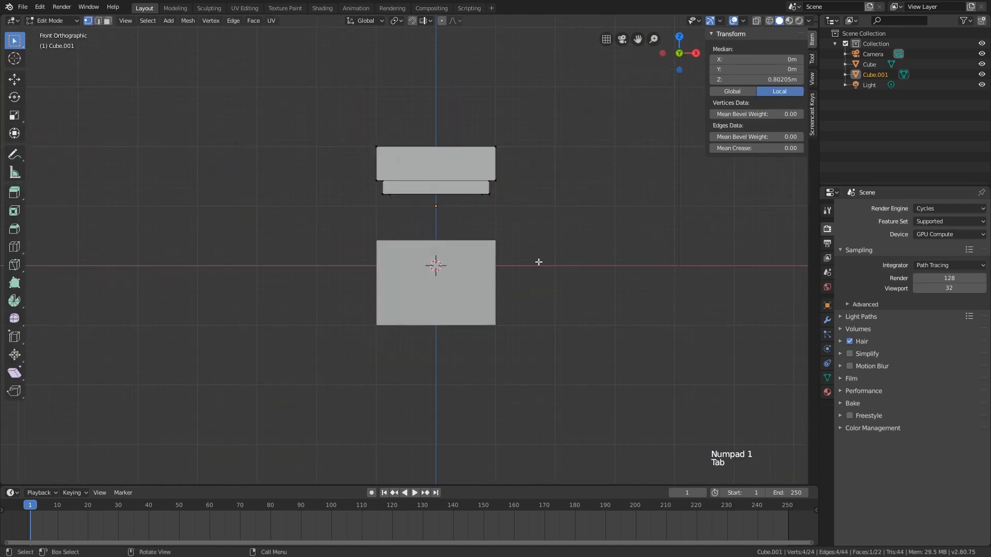
key(Tab)
Show both parts in wireframe with X-ray and move the lid down 1 m along Z onto the box.
key(alt+z)
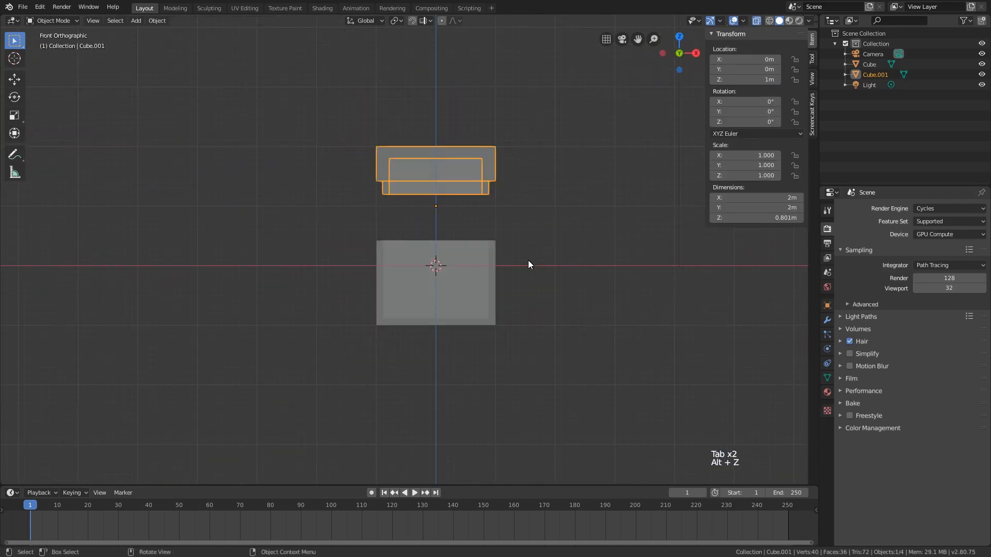
scroll(482, 191, up, 4)
key(z)
click(382, 162)
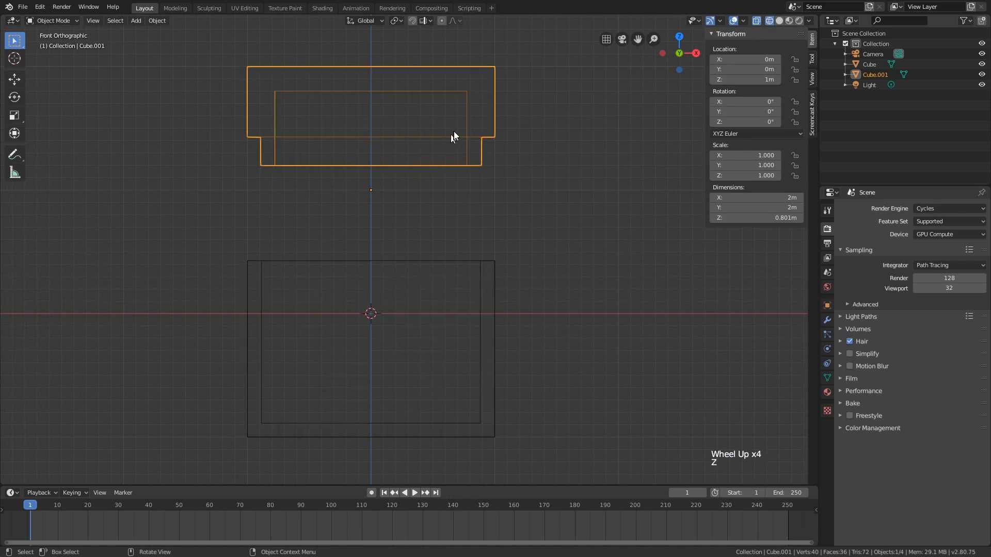
key(g)
key(z)
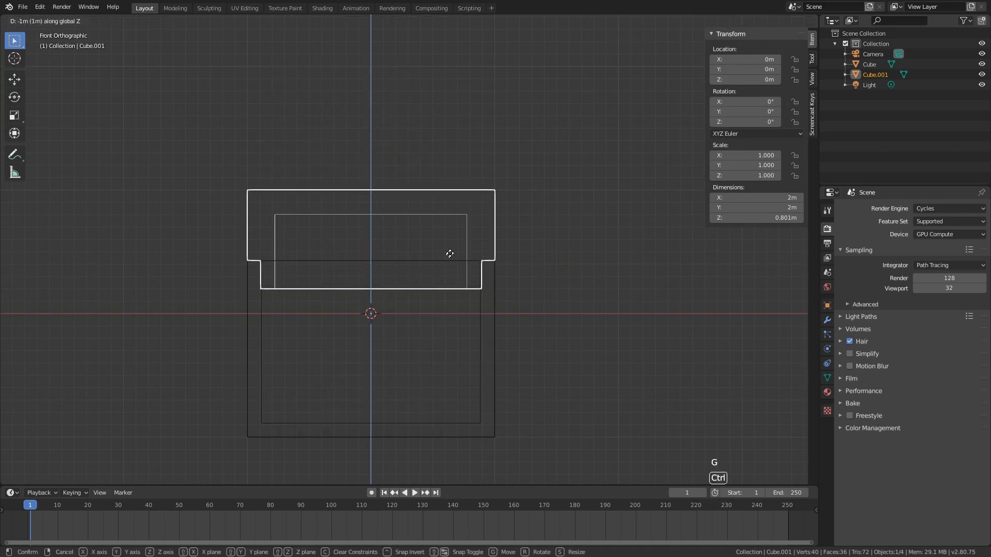
click(449, 250)
Examine up close how the lid's lip lines up with the box's inner walls and rim.
scroll(475, 260, up, 10)
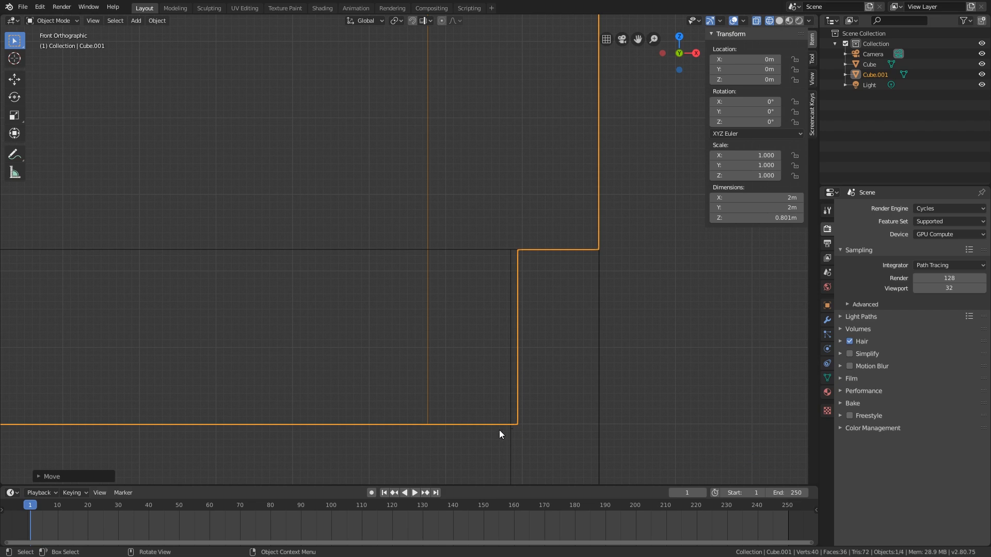
scroll(499, 431, down, 6)
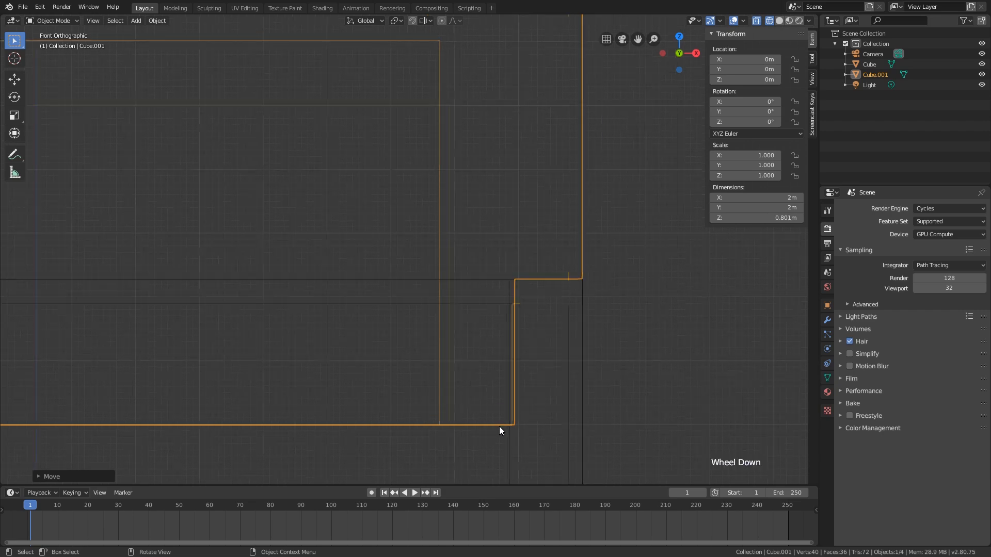
scroll(507, 401, down, 2)
shift+middle_drag(508, 400, 569, 280)
shift+scroll(568, 280, down, 1)
scroll(556, 305, up, 1)
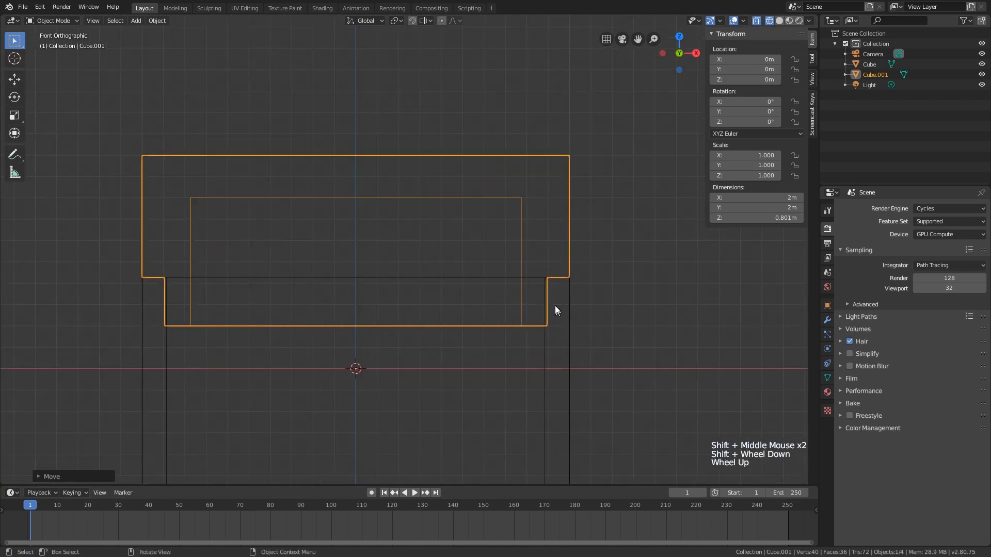
scroll(568, 327, down, 2)
shift+middle_drag(569, 326, 570, 240)
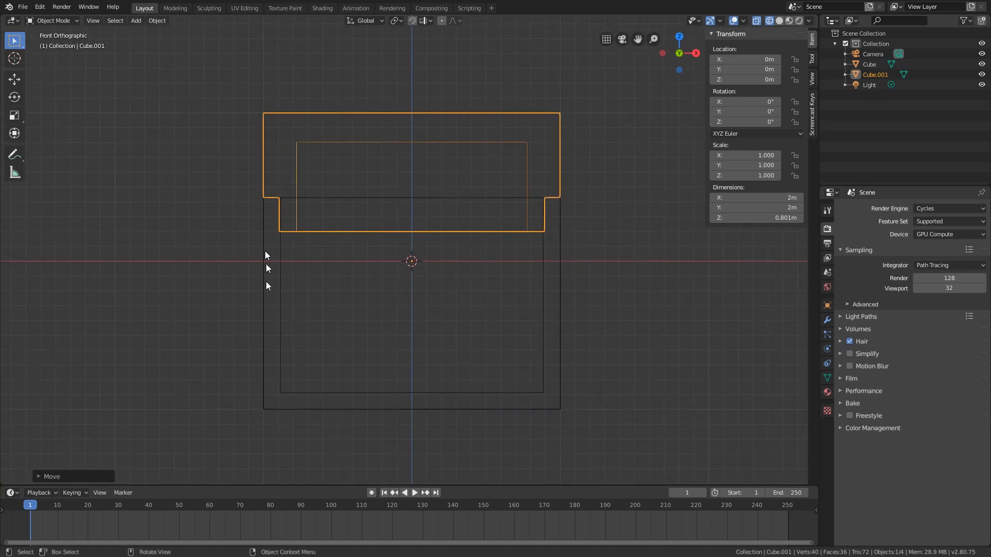
shift+middle_drag(556, 313, 557, 336)
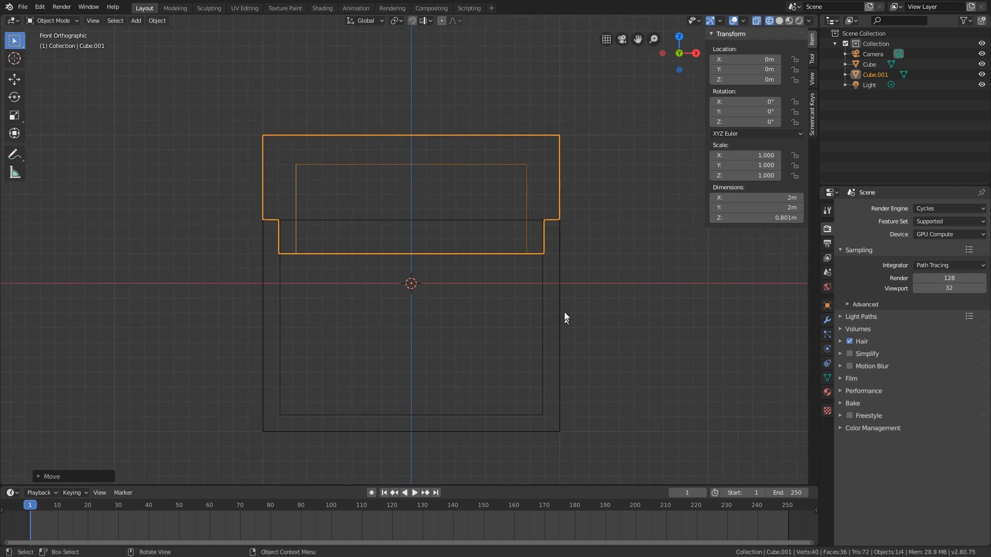
Select the box and the lid and open both together for mesh editing.
click(561, 257)
shift+click(562, 208)
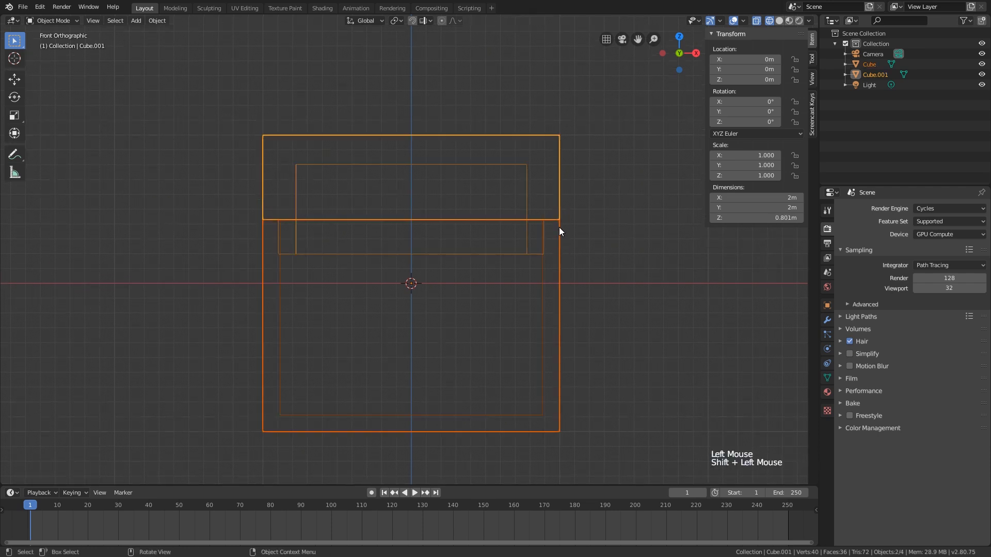
key(Tab)
shift+middle_drag(548, 234, 548, 231)
scroll(548, 231, down, 2)
scroll(548, 231, up, 2)
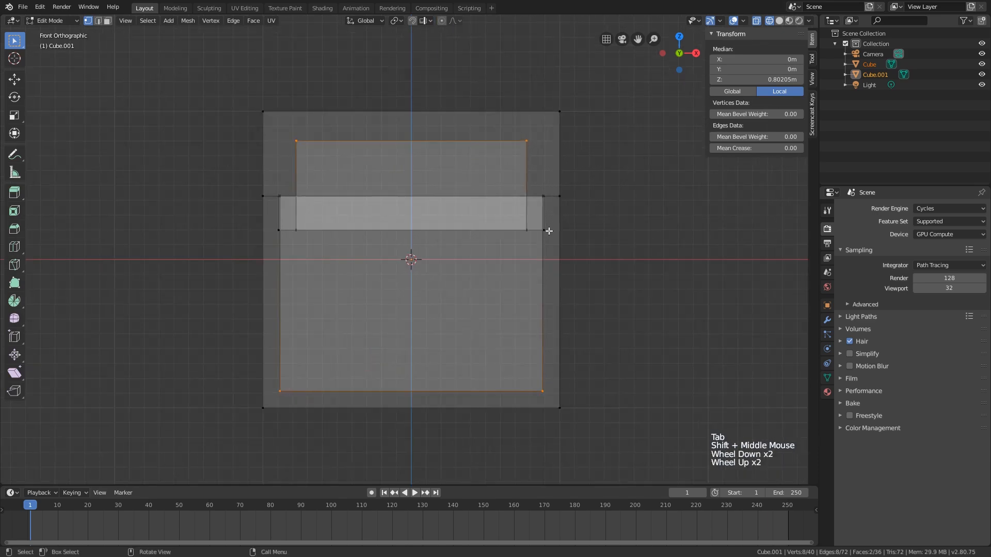
Snap all vertices of the box and lid to the grid and finish mesh editing.
key(a)
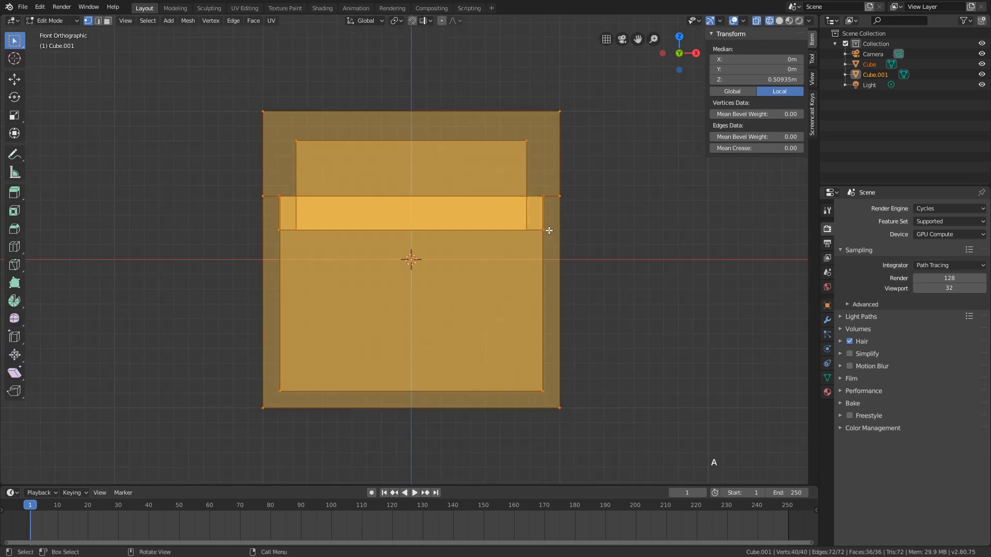
shift+middle_drag(564, 239, 562, 249)
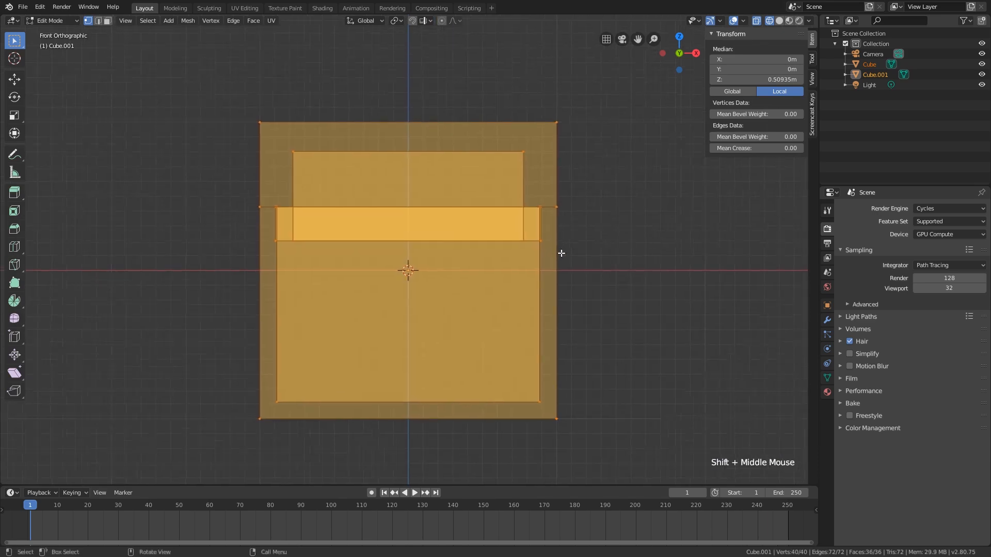
scroll(562, 250, down, 1)
key(shift+s)
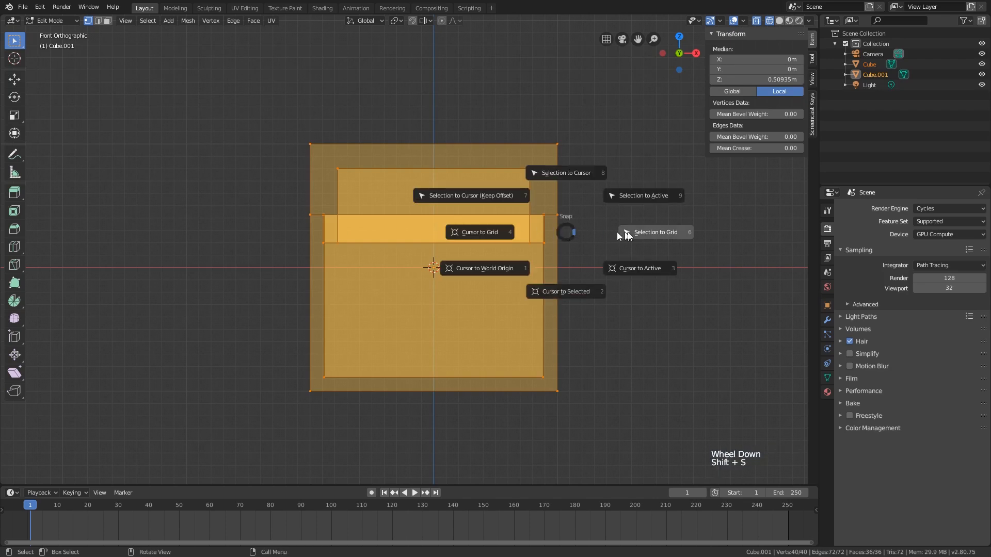
click(642, 232)
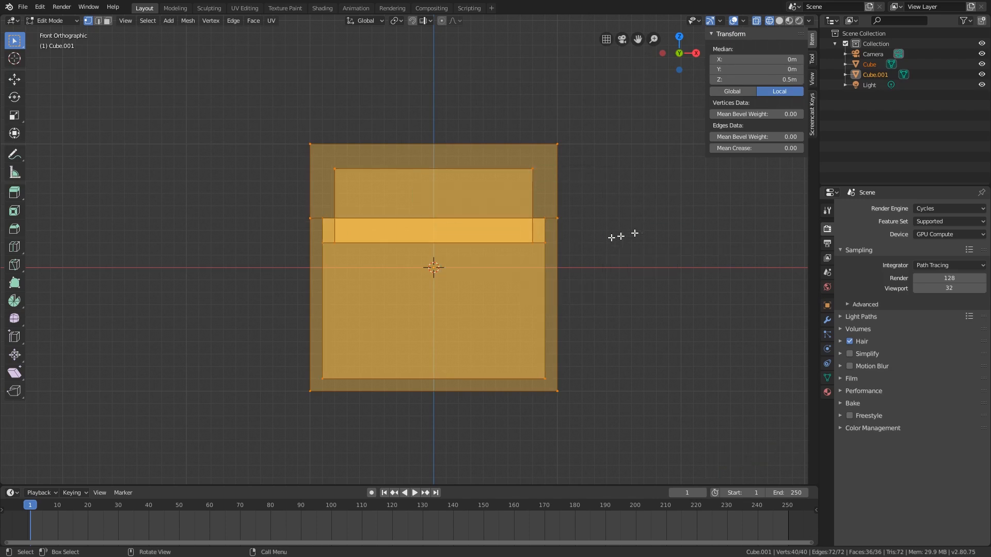
scroll(571, 241, up, 1)
key(Tab)
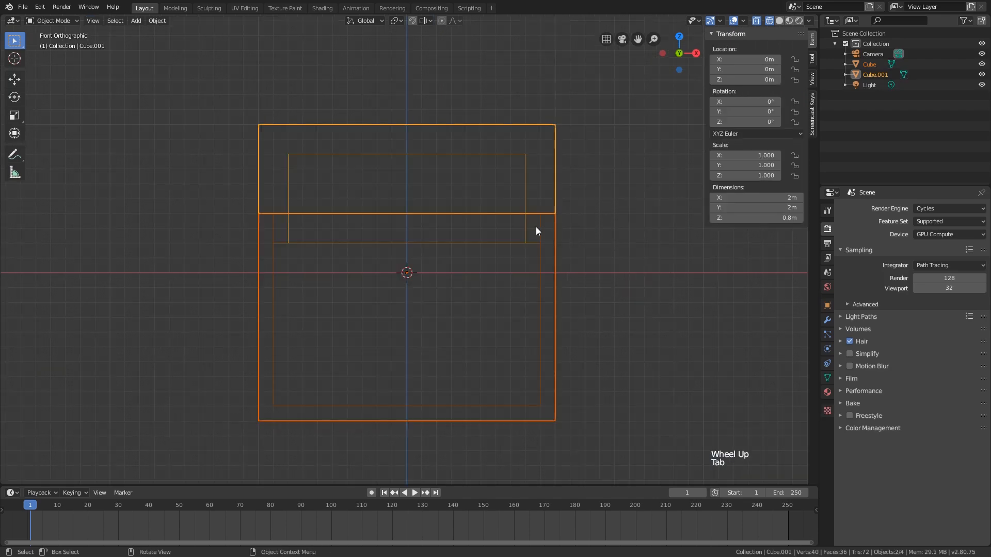
Select only the lid.
click(556, 216)
click(556, 215)
click(556, 201)
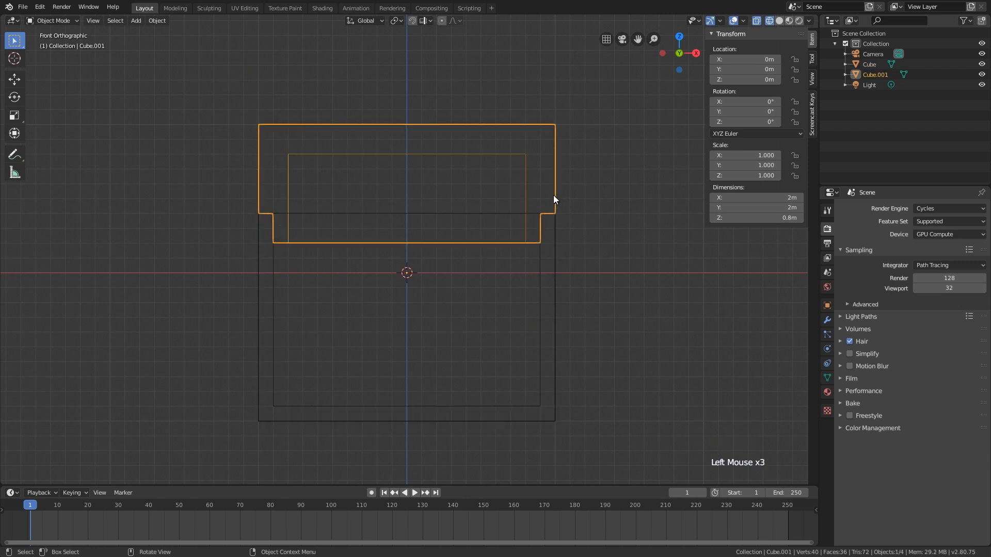
Inspect the edges where the lid's lip meets the box's inner wall at high magnification after snapping.
scroll(555, 213, down, 1)
shift+scroll(555, 214, down, 1)
shift+middle_drag(555, 215, 553, 207)
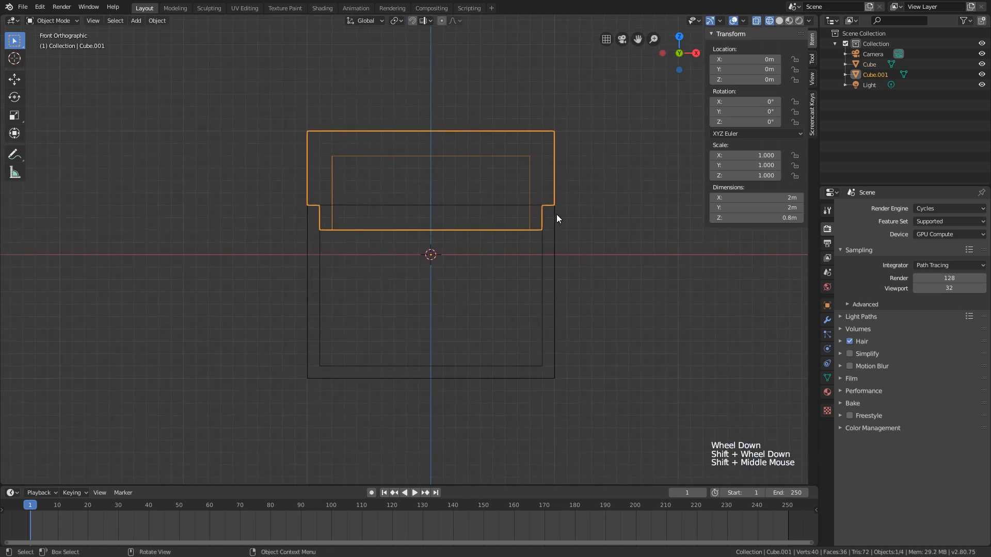
scroll(560, 226, up, 1)
scroll(562, 229, up, 9)
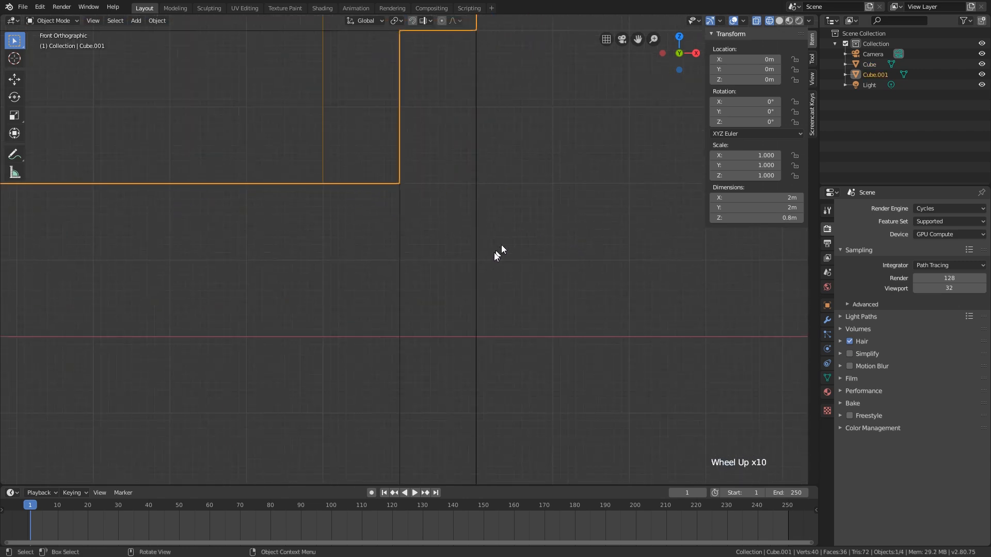
scroll(509, 236, up, 10)
scroll(509, 236, down, 4)
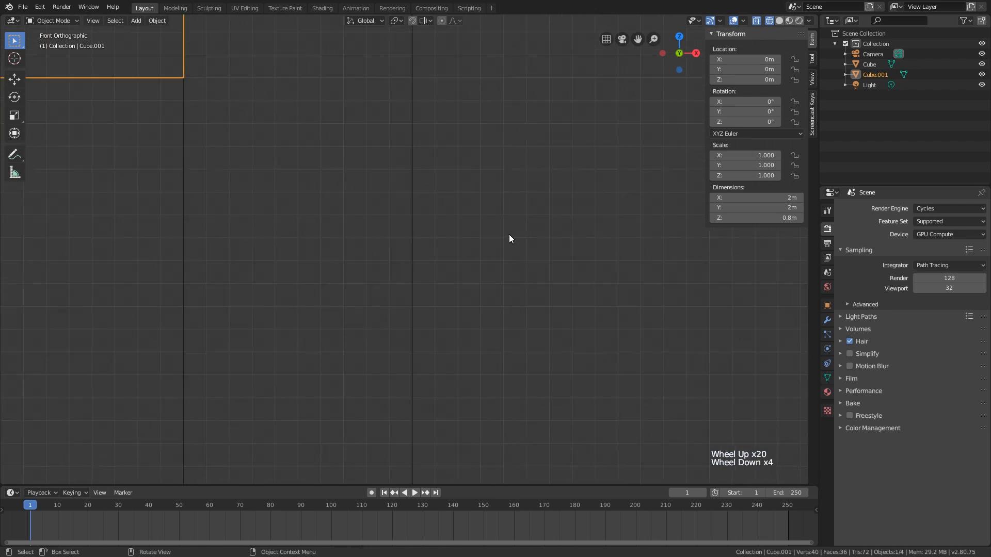
scroll(509, 235, up, 4)
scroll(509, 234, down, 7)
scroll(509, 234, up, 4)
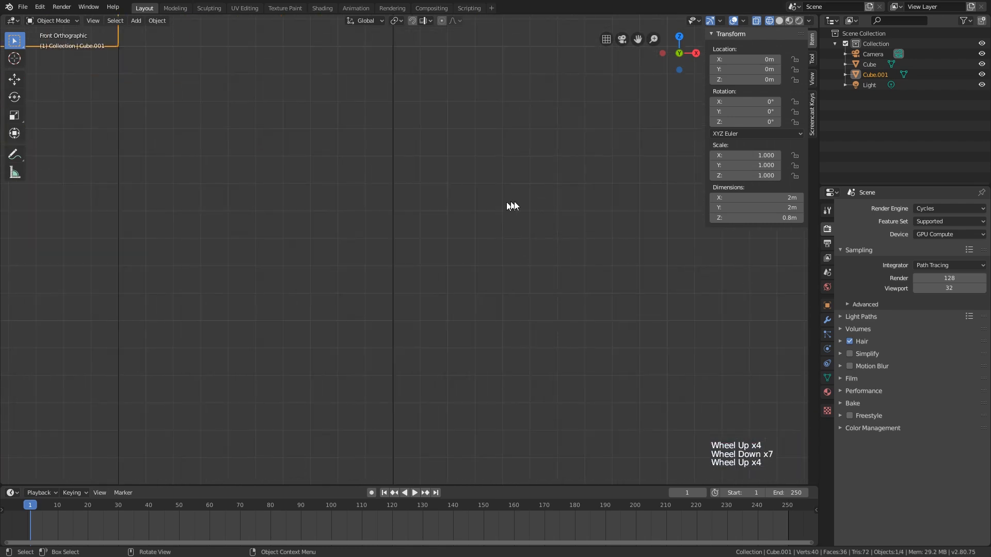
scroll(512, 206, down, 20)
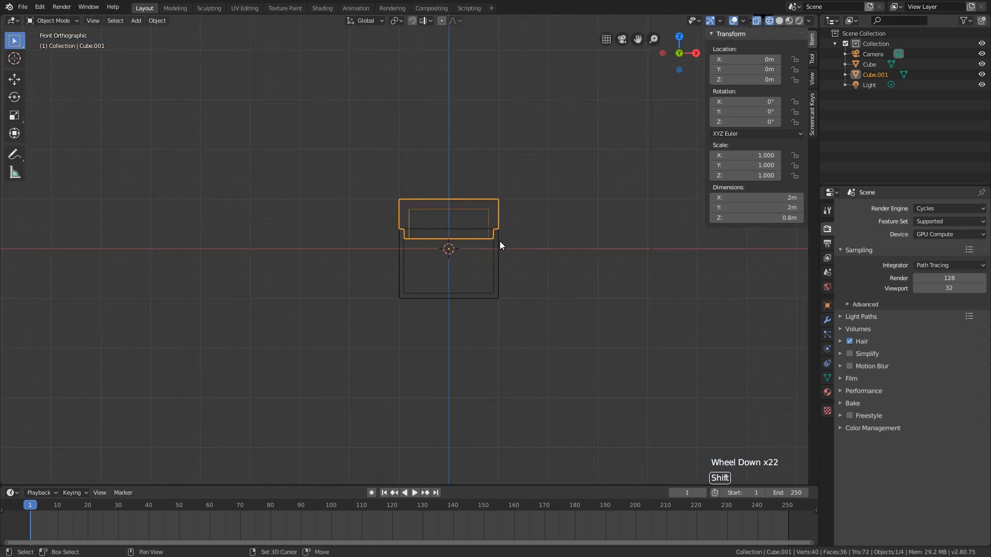
shift+middle_drag(500, 245, 502, 283)
scroll(502, 283, down, 1)
scroll(503, 283, up, 6)
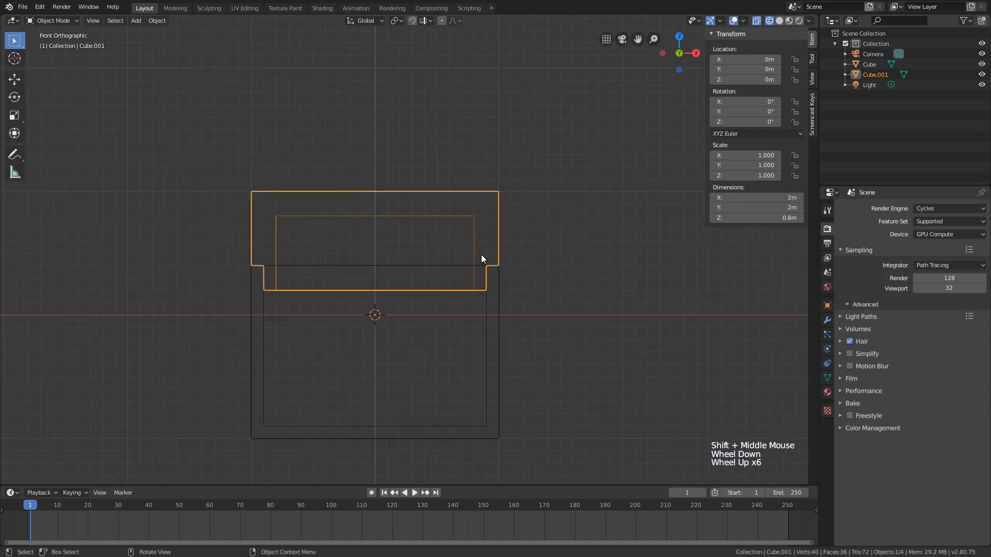
Switch to solid shading without X-ray and move the lid up 1 m along Z off the box.
mouse_move(480, 251)
shift+middle_down()
mouse_move(495, 231)
mouse_move(503, 272)
mouse_move(542, 285)
mouse_move(495, 288)
shift+middle_up()
scroll(497, 237, down, 1)
scroll(503, 271, down, 1)
key(z)
key(alt+z)
key(g)
middle_click(494, 260)
click(492, 237)
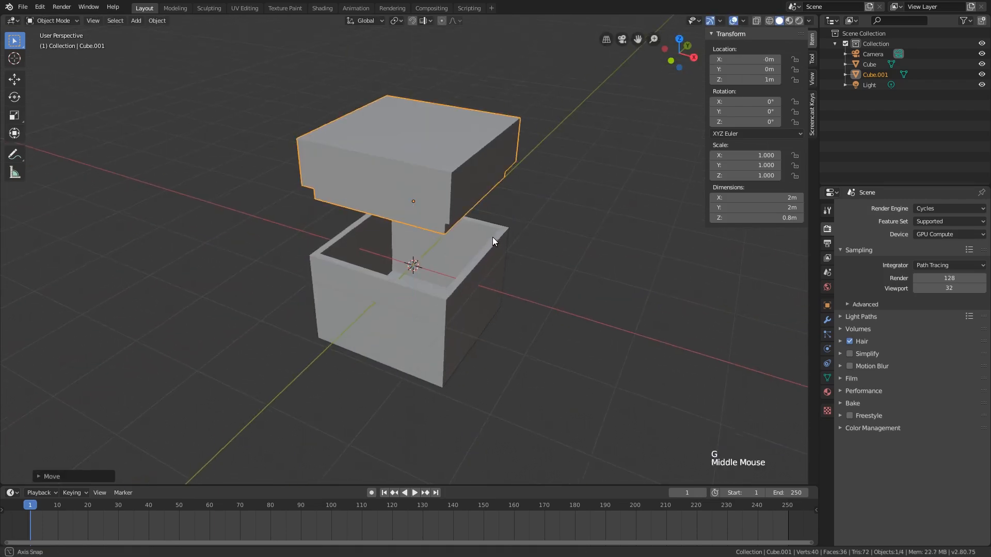
Add a Bevel modifier to the lid and set its width to 0.015 m.
middle_drag(492, 237, 485, 217)
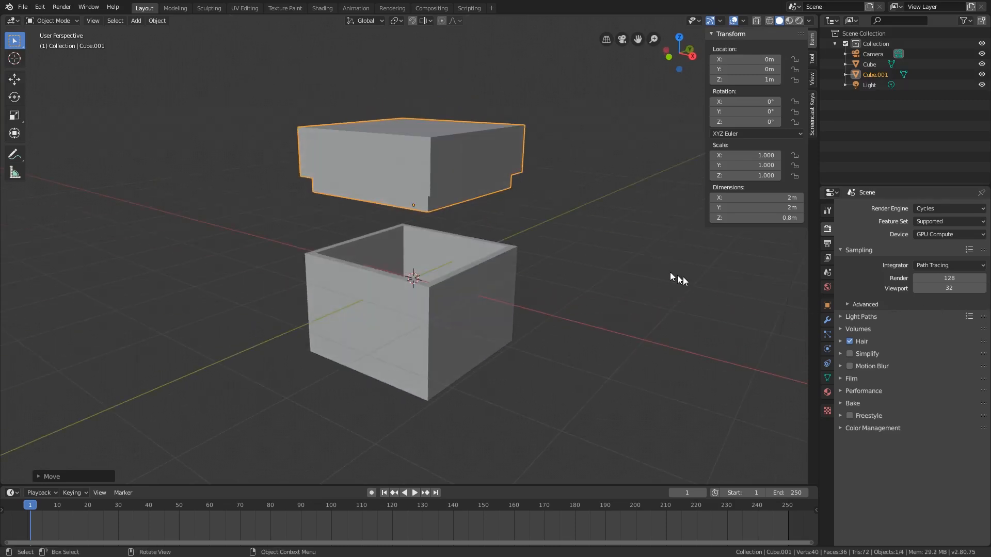
middle_drag(677, 278, 642, 285)
click(828, 319)
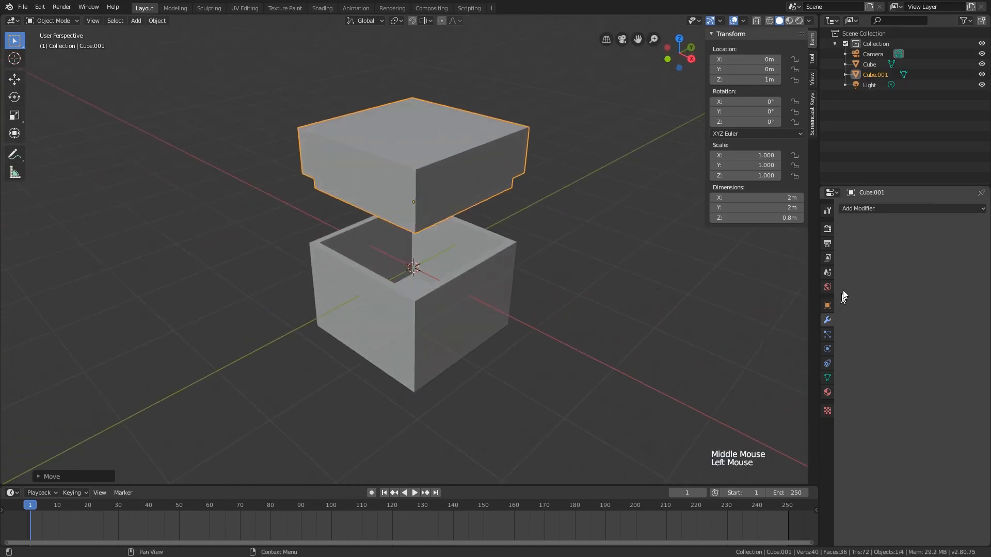
click(872, 208)
click(800, 243)
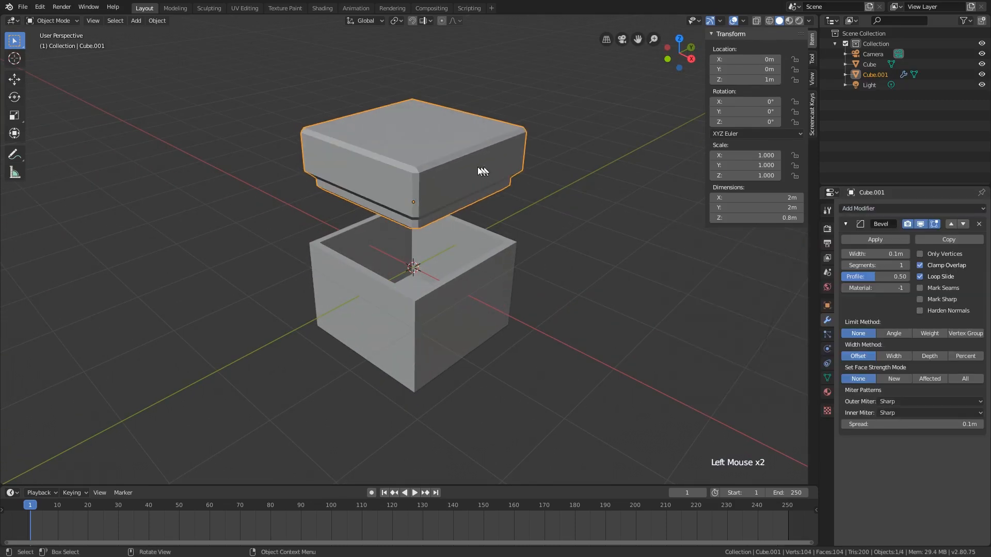
scroll(382, 200, up, 3)
shift+middle_drag(382, 199, 403, 202)
drag(875, 254, 856, 253)
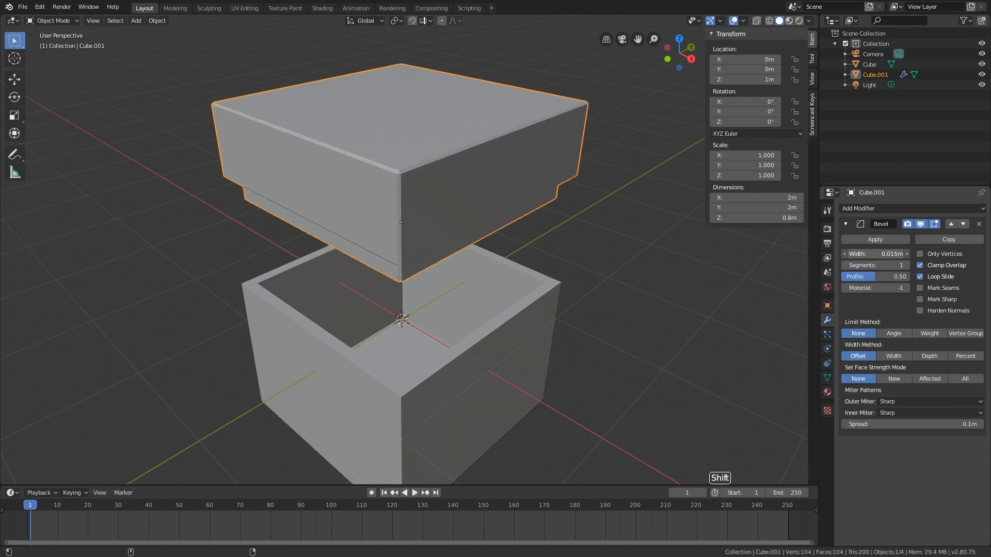
Set the lid's Bevel modifier to 3 segments.
middle_drag(624, 268, 471, 254)
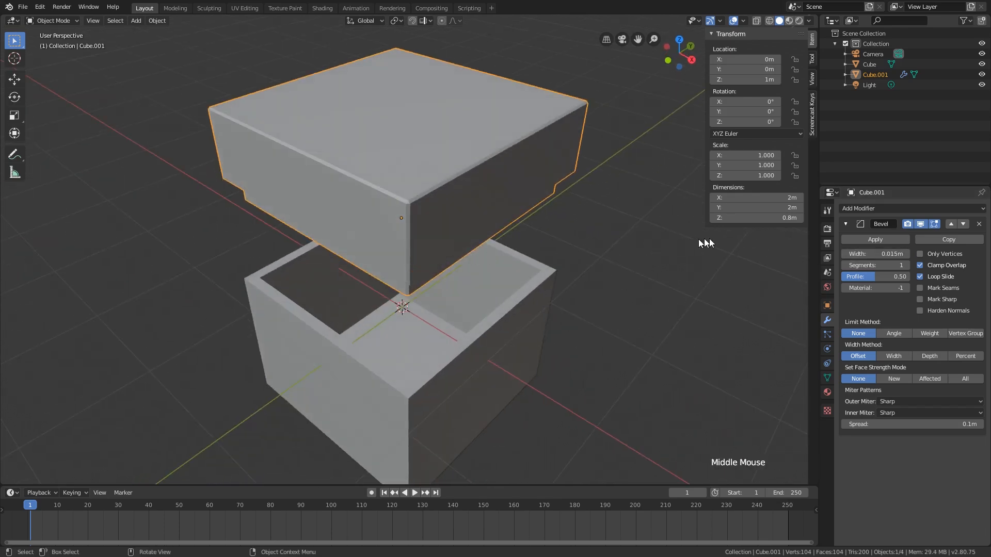
click(907, 266)
click(906, 265)
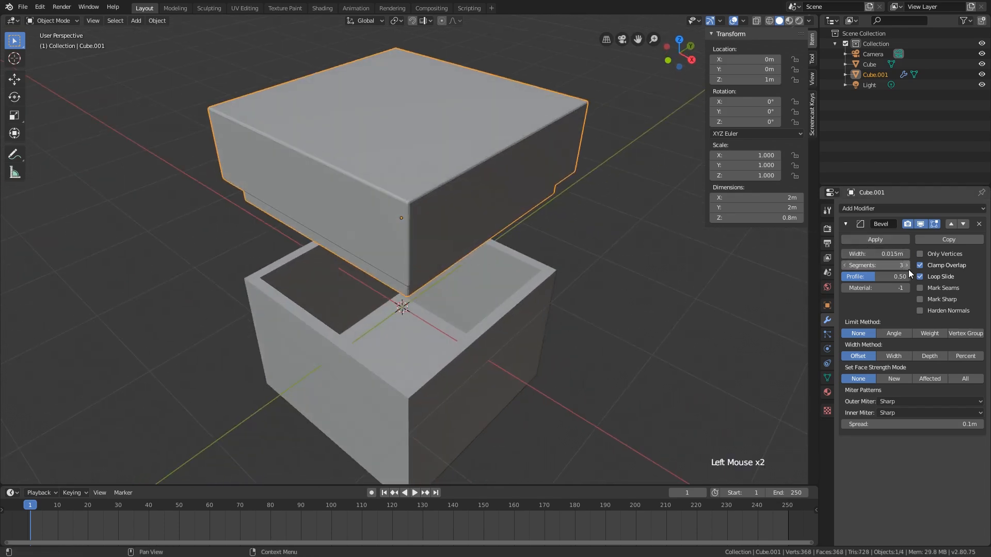
Apply Shade Smooth to the bevelled lid.
scroll(413, 212, up, 2)
right_click(408, 212)
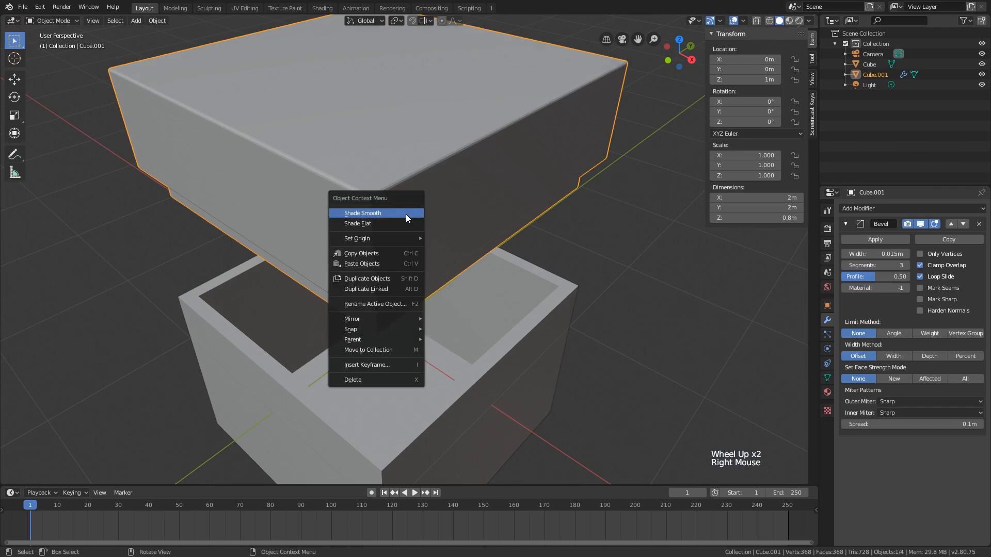
scroll(422, 238, down, 2)
middle_drag(422, 239, 494, 216)
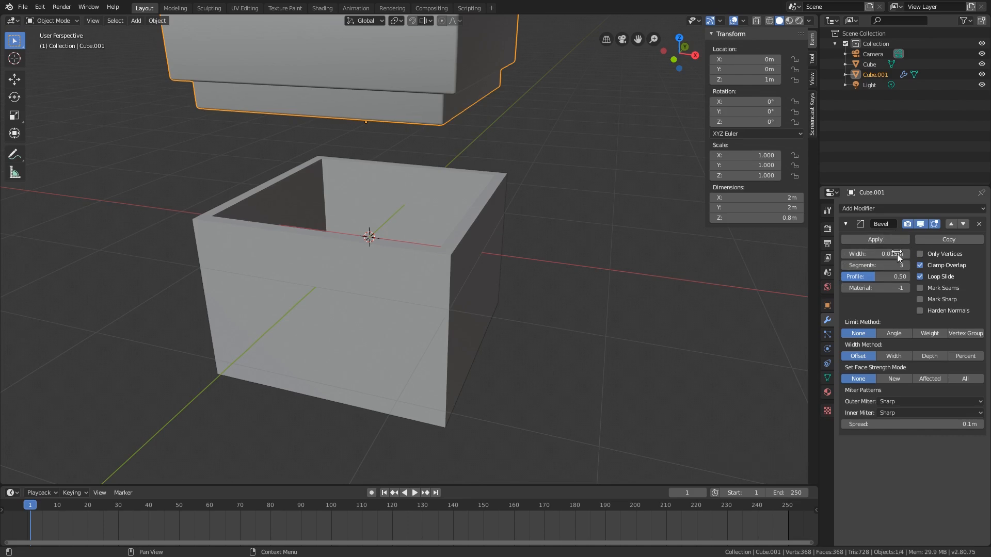
Select the box and then the lid as the active object, and link the lid's modifiers to the box.
middle_drag(274, 283, 361, 265)
scroll(361, 265, down, 1)
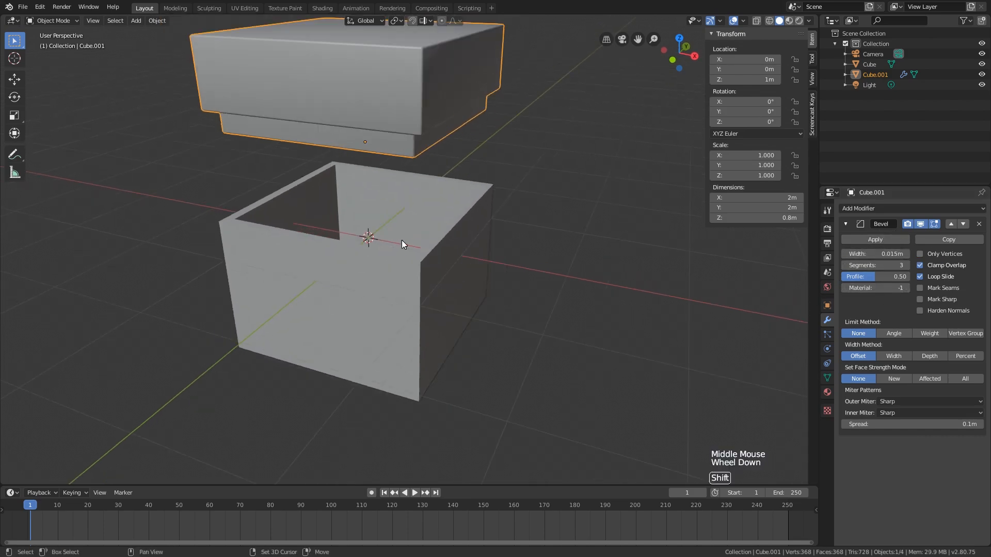
shift+middle_drag(402, 241, 413, 292)
click(429, 299)
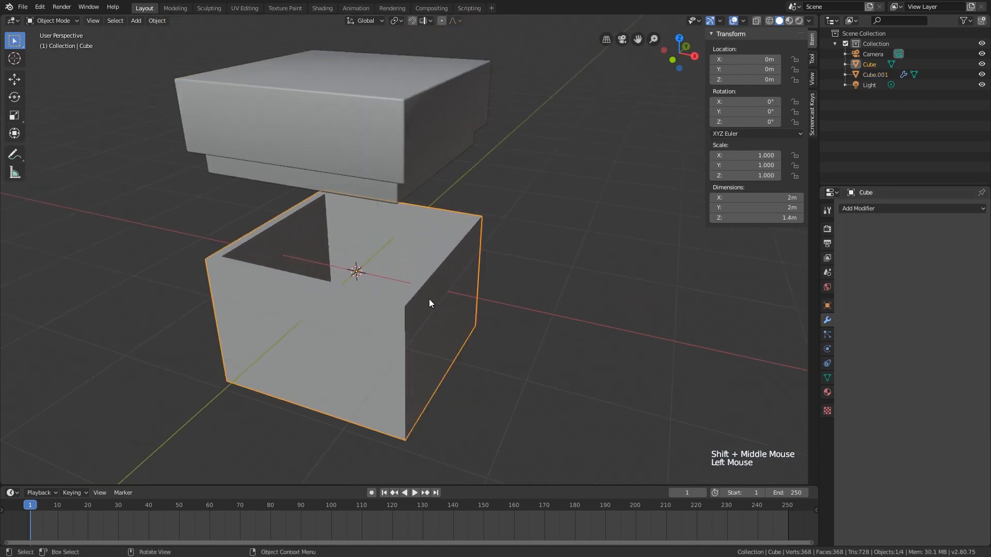
shift+click(458, 121)
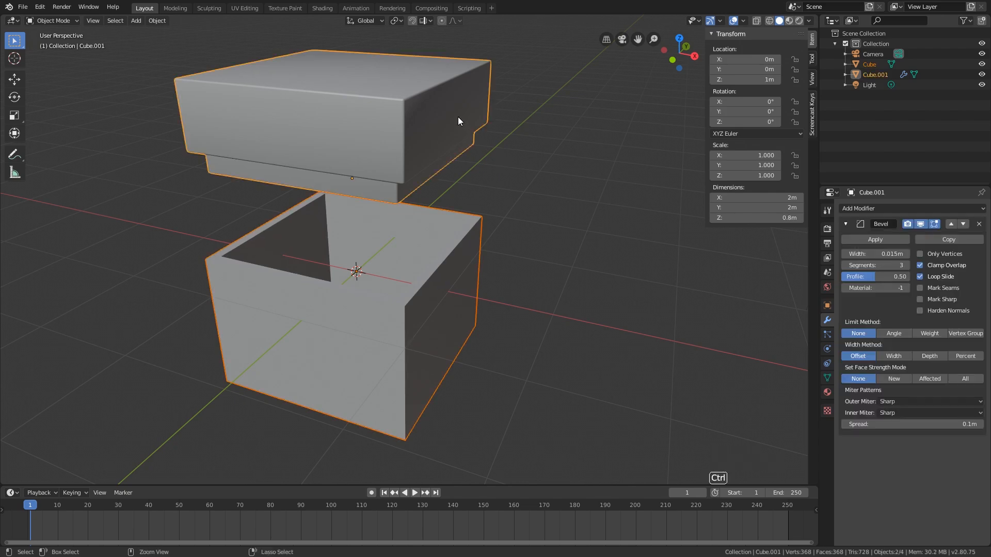
key(ctrl+l)
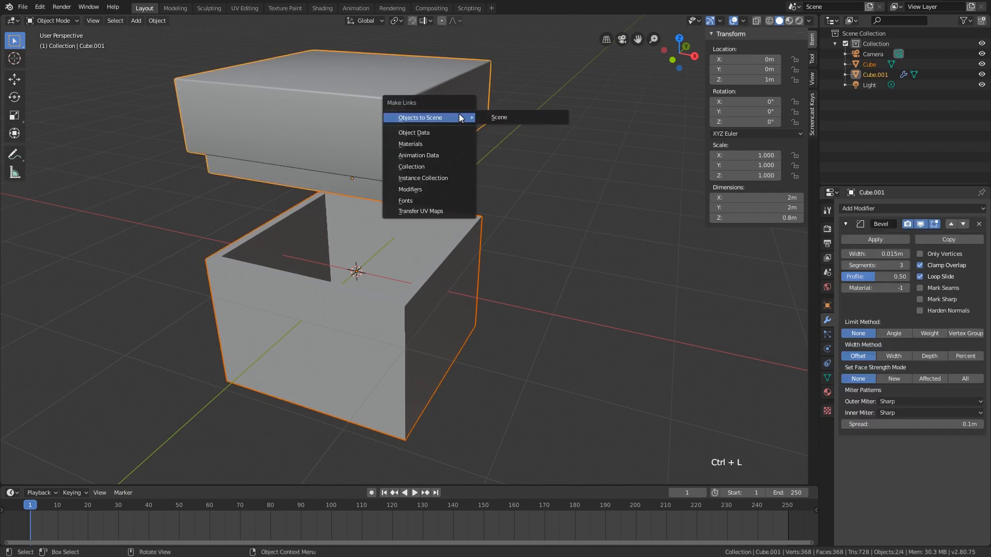
click(466, 189)
Select only the box and apply Shade Smooth to it.
scroll(465, 234, down, 2)
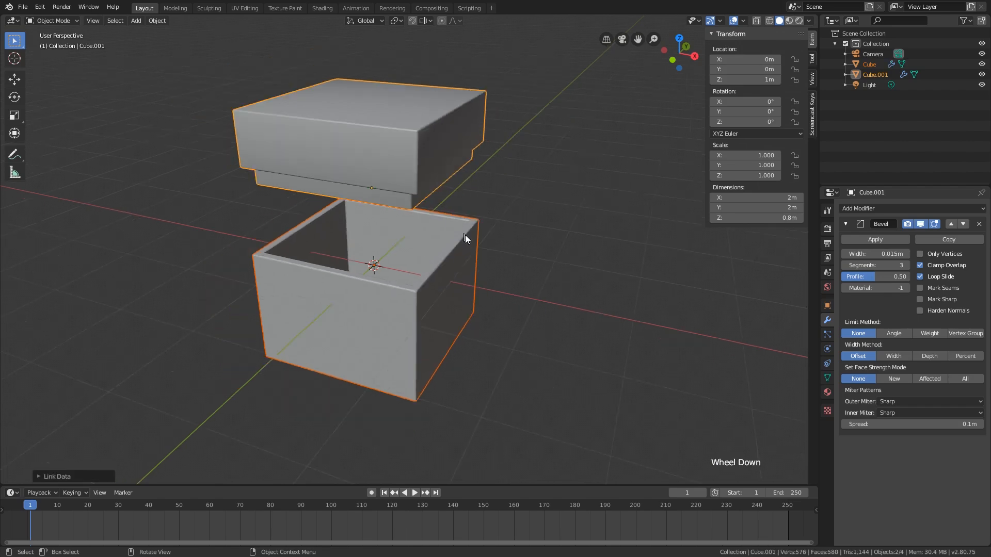
mouse_move(466, 234)
middle_down()
mouse_move(482, 224)
mouse_move(455, 243)
middle_up()
click(463, 247)
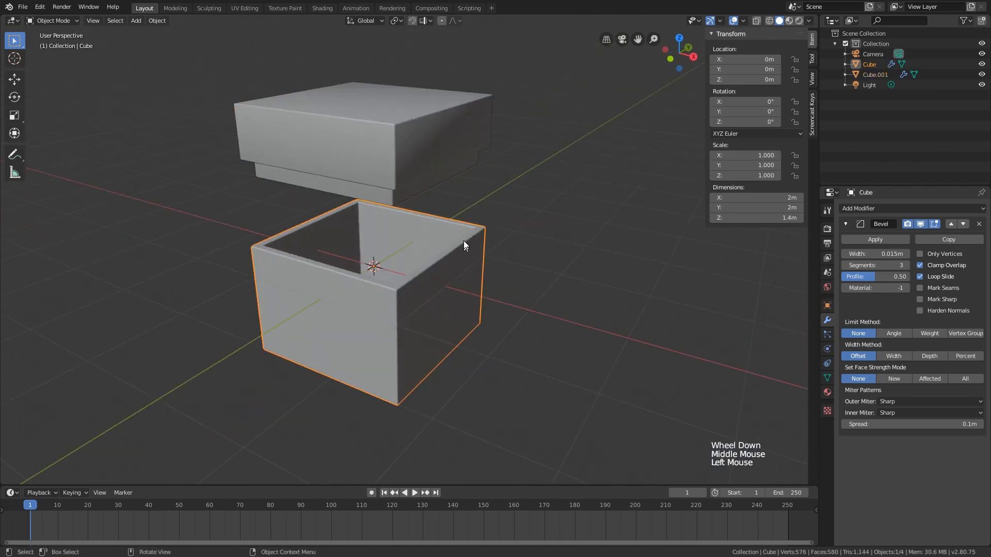
click(448, 142)
click(471, 232)
click(454, 154)
click(475, 275)
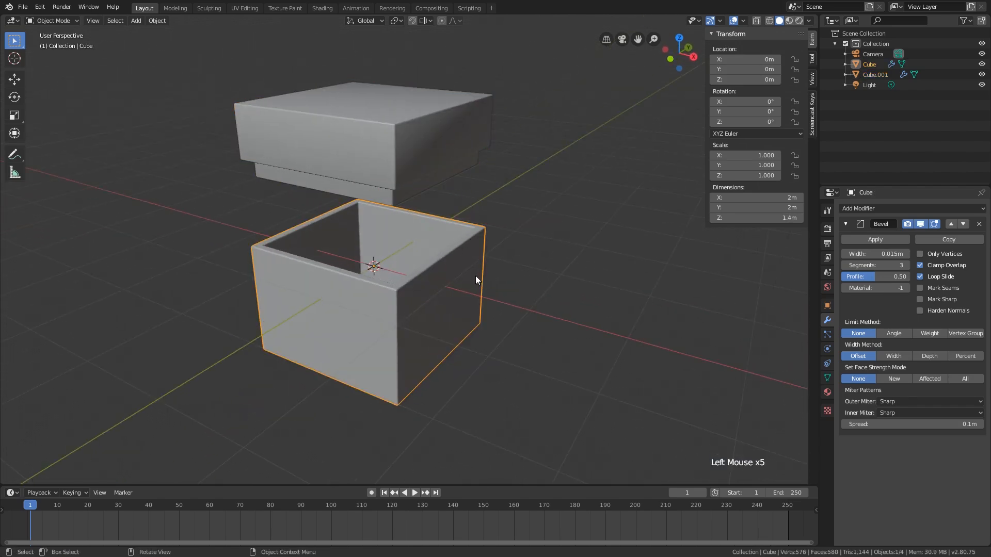
right_click(473, 275)
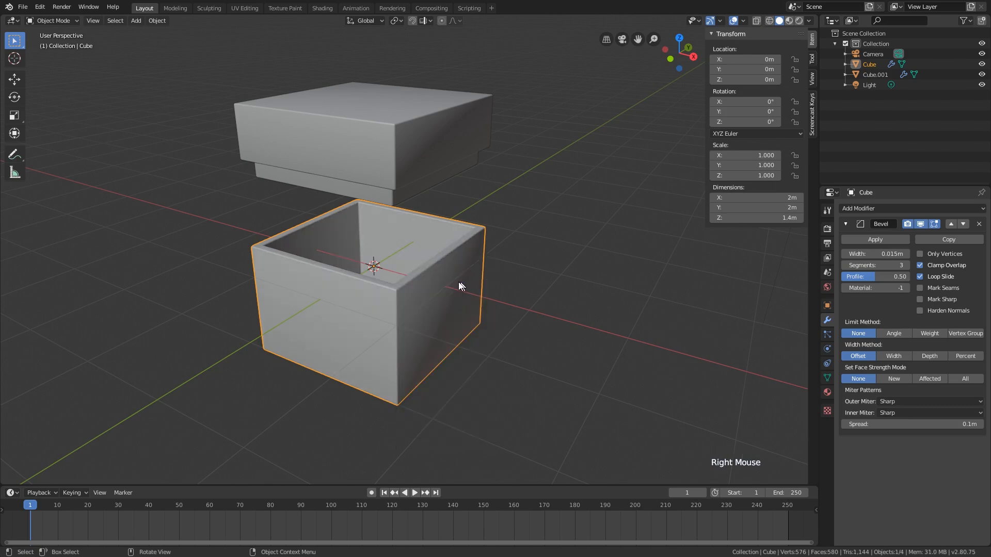
Move the lid down 1 m along Z so it sits on the box at Z 0 m.
scroll(421, 290, up, 4)
scroll(420, 290, down, 1)
shift+middle_drag(421, 290, 447, 294)
scroll(465, 266, down, 2)
scroll(447, 293, down, 2)
click(428, 176)
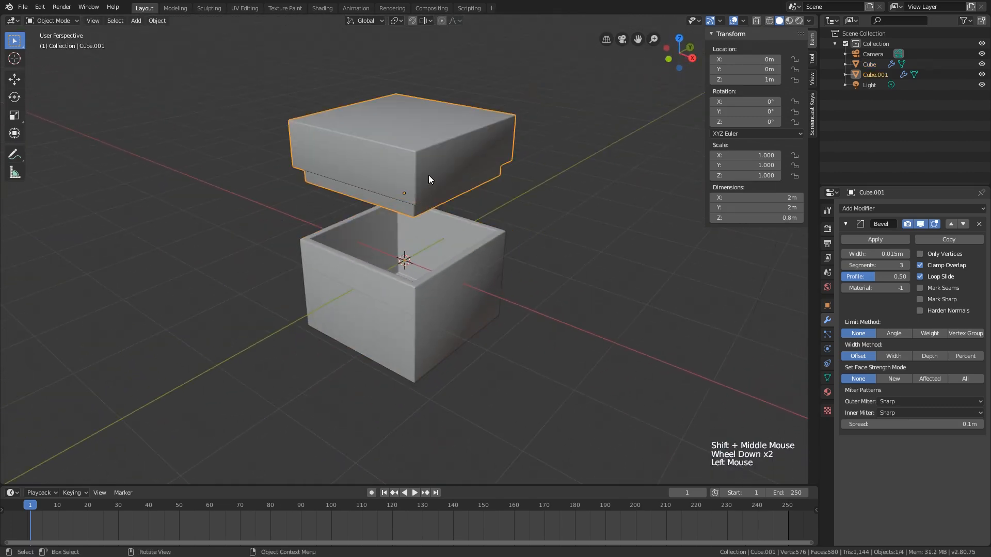
key(g)
key(z)
click(431, 240)
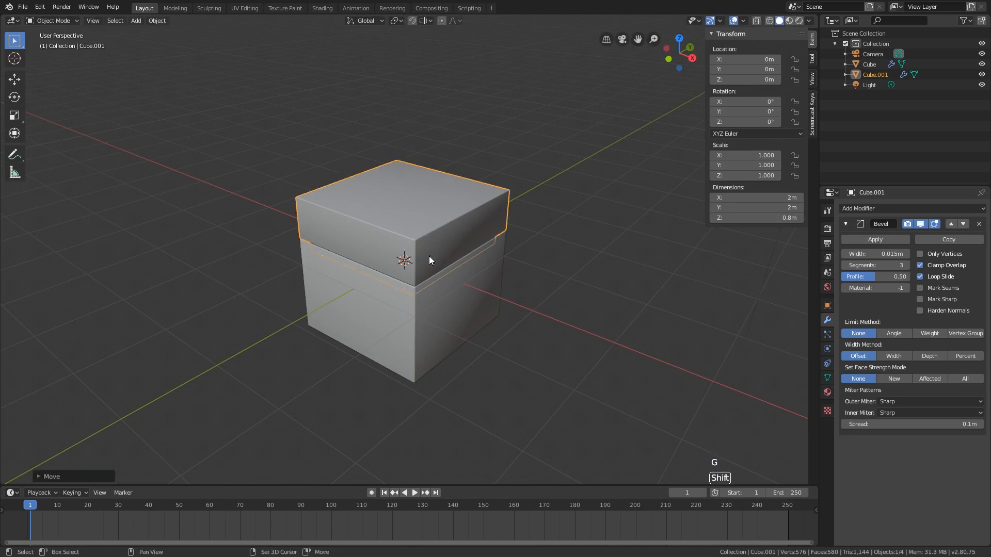
Save the file with the closed box.
scroll(420, 248, down, 2)
shift+middle_drag(429, 256, 455, 250)
scroll(483, 239, down, 3)
scroll(435, 263, down, 2)
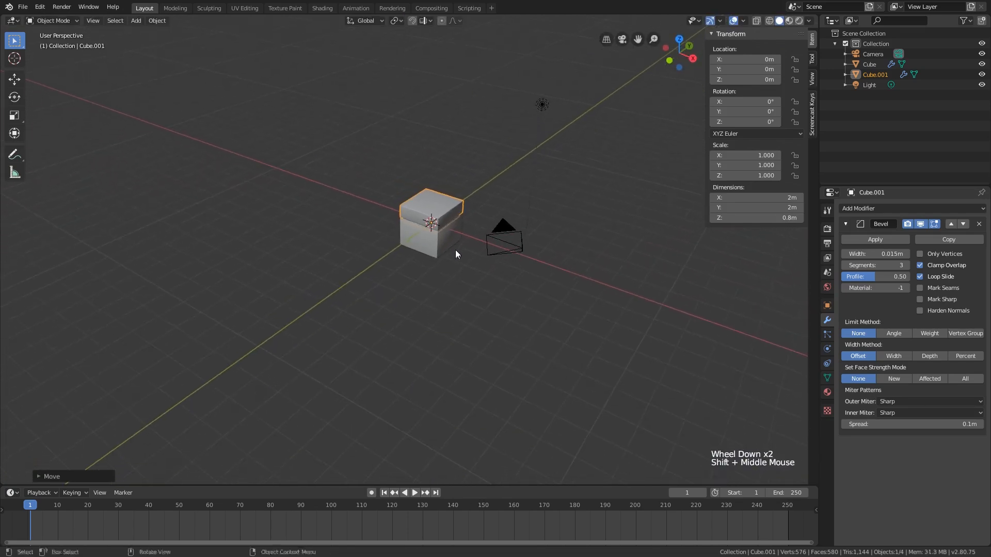
scroll(456, 249, up, 1)
key(ctrl+s)
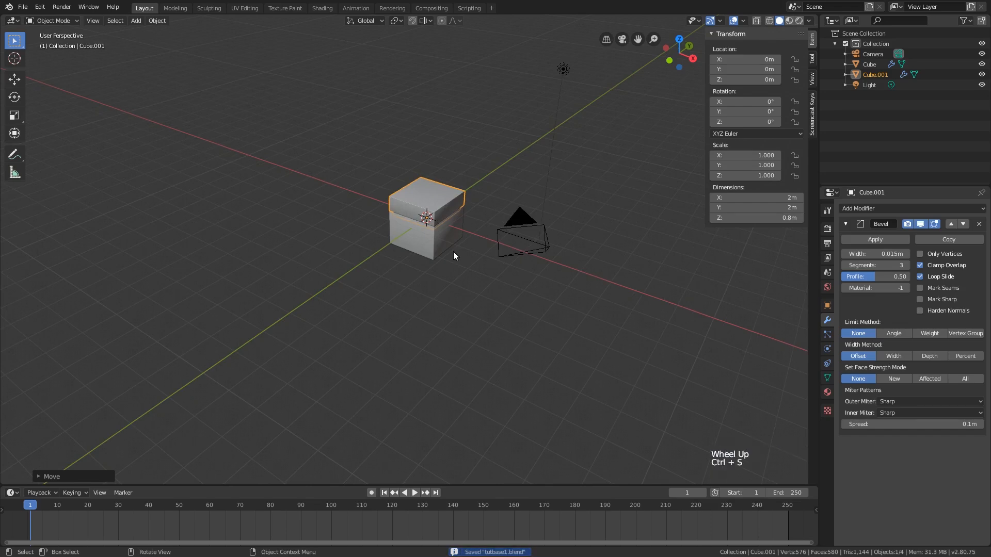
Select the camera and look through it at the box.
shift+middle_drag(453, 252, 447, 264)
mouse_move(447, 264)
middle_down()
mouse_move(441, 277)
mouse_move(463, 273)
middle_up()
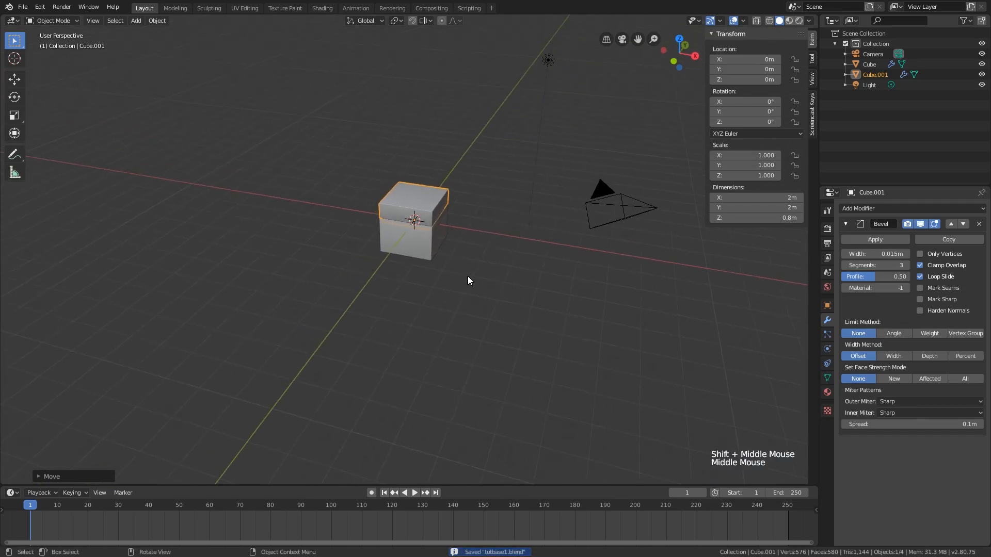
click(590, 199)
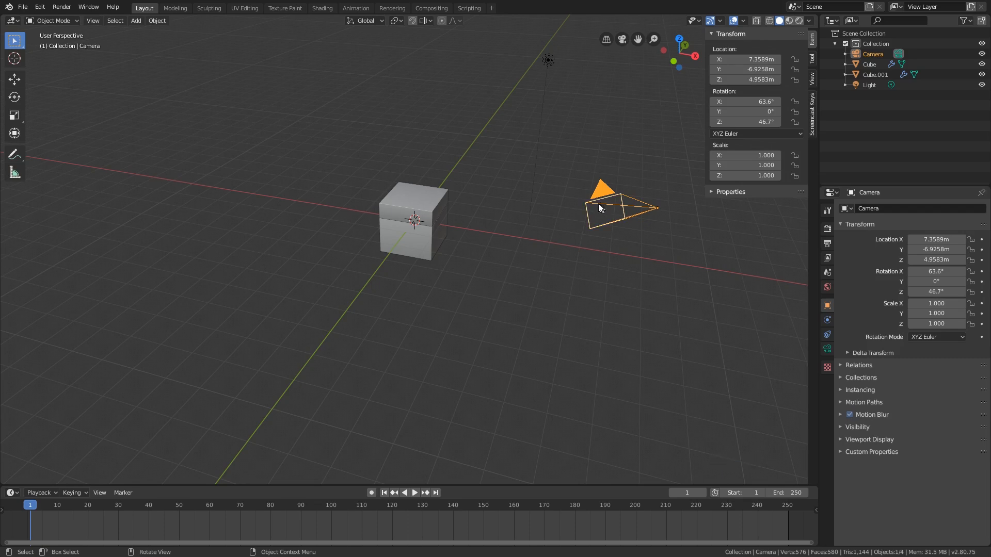
middle_drag(599, 191, 572, 193)
scroll(542, 217, down, 3)
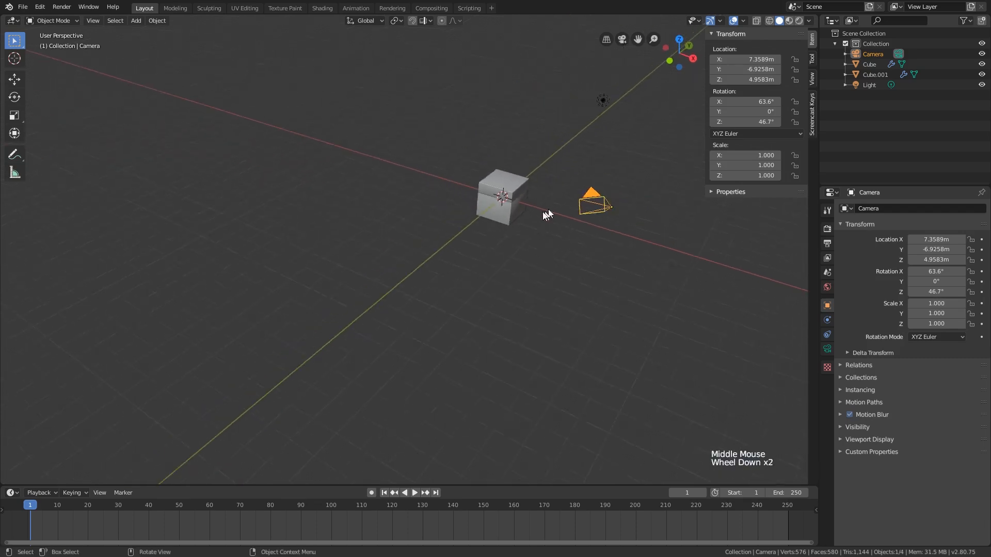
scroll(480, 227, up, 2)
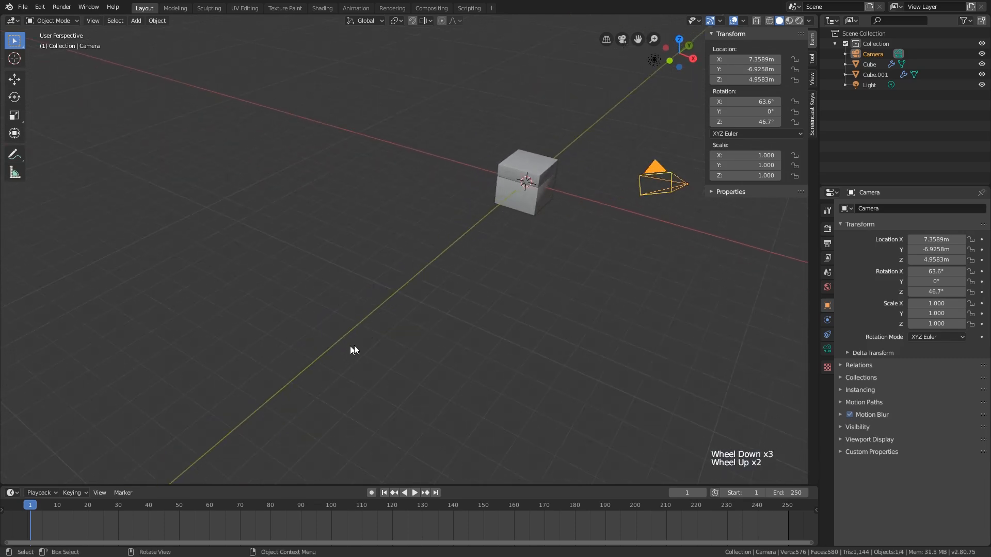
scroll(253, 392, down, 2)
middle_drag(332, 376, 398, 335)
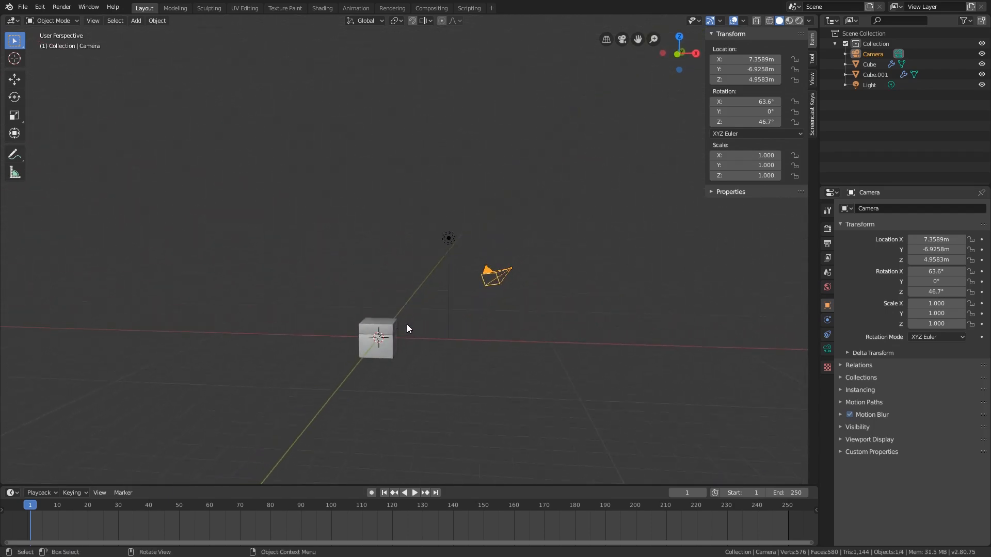
key(KP_0)
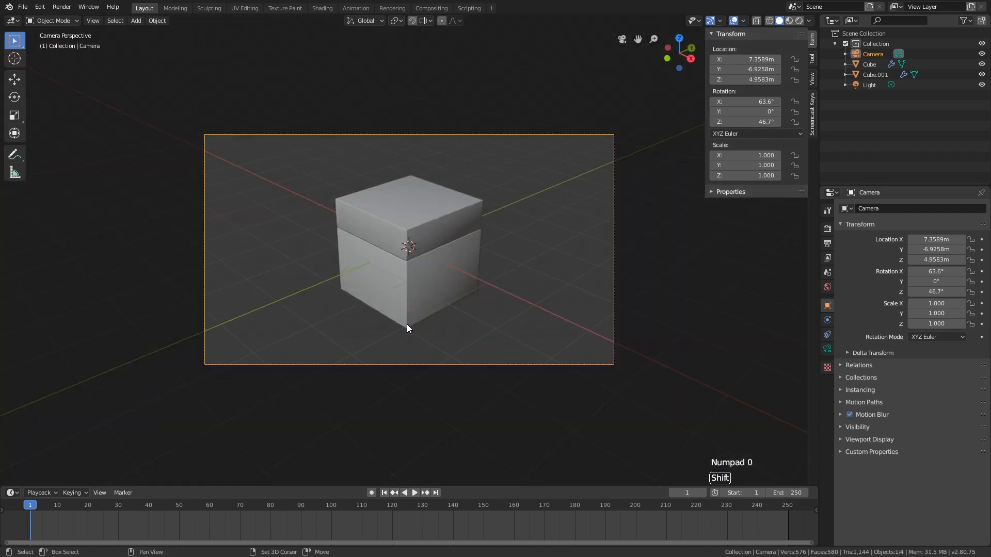
Fly the camera around to face the front of the box from about 16 m away along negative Y.
key(shift+grave)
key(a)
key(w)
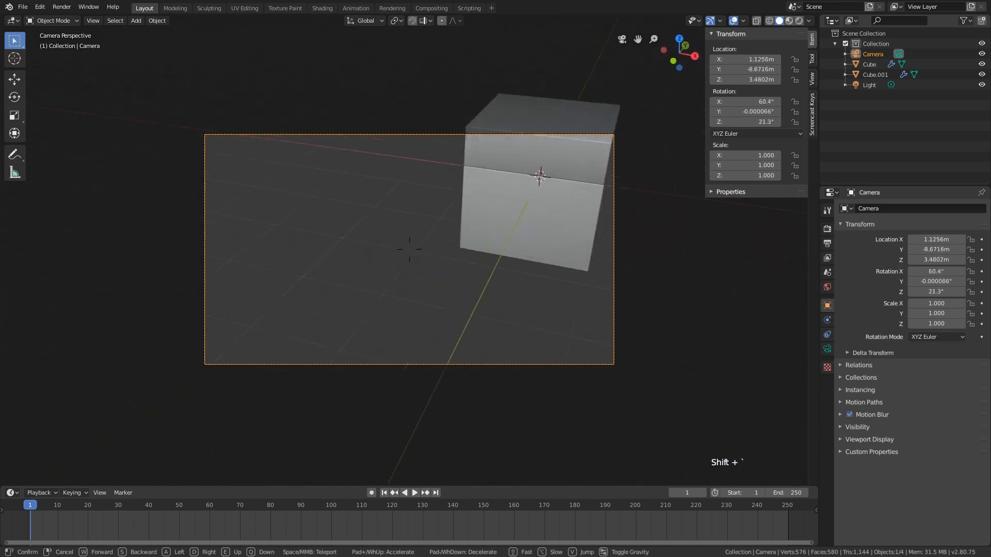
key(s)
key(w)
key(s)
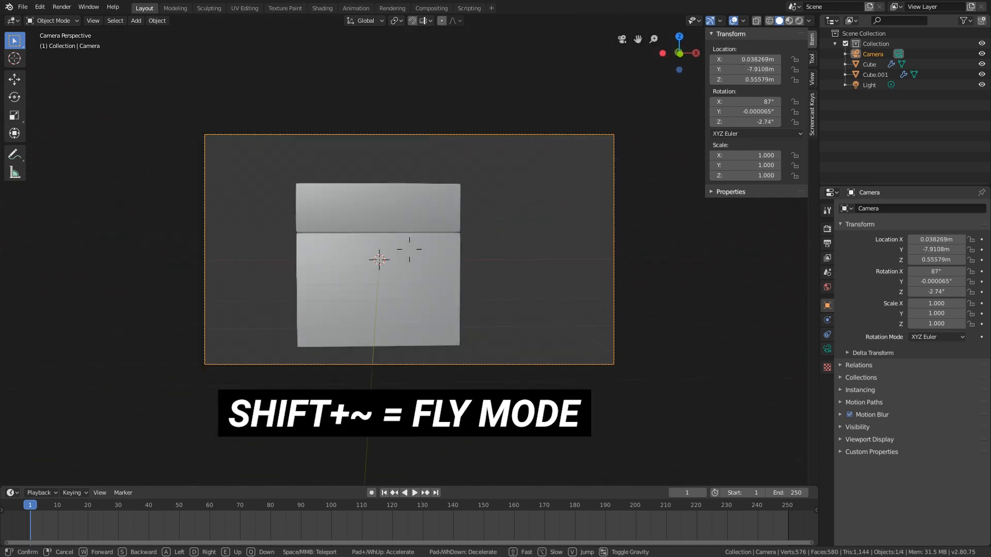
key(w)
key(s)
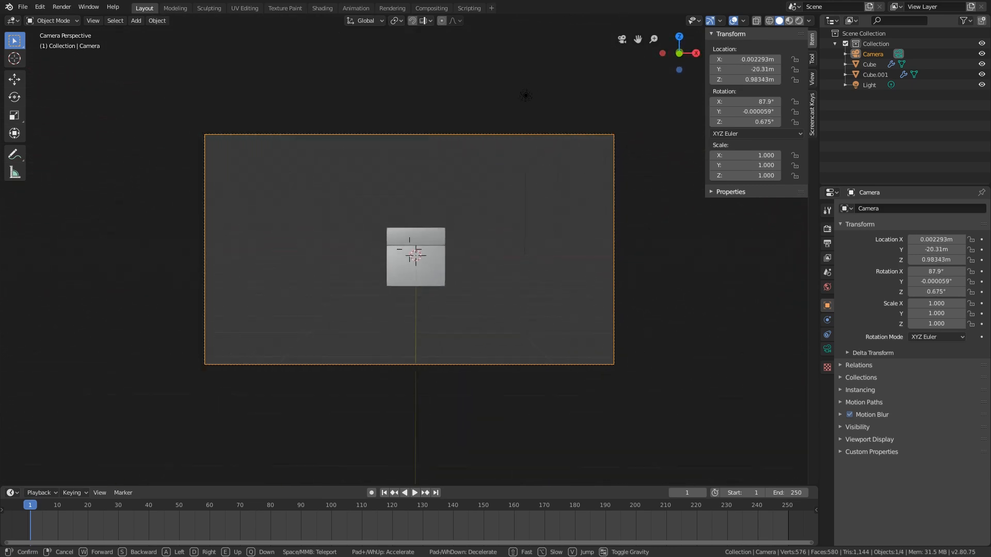
key(w)
key(s)
key(w)
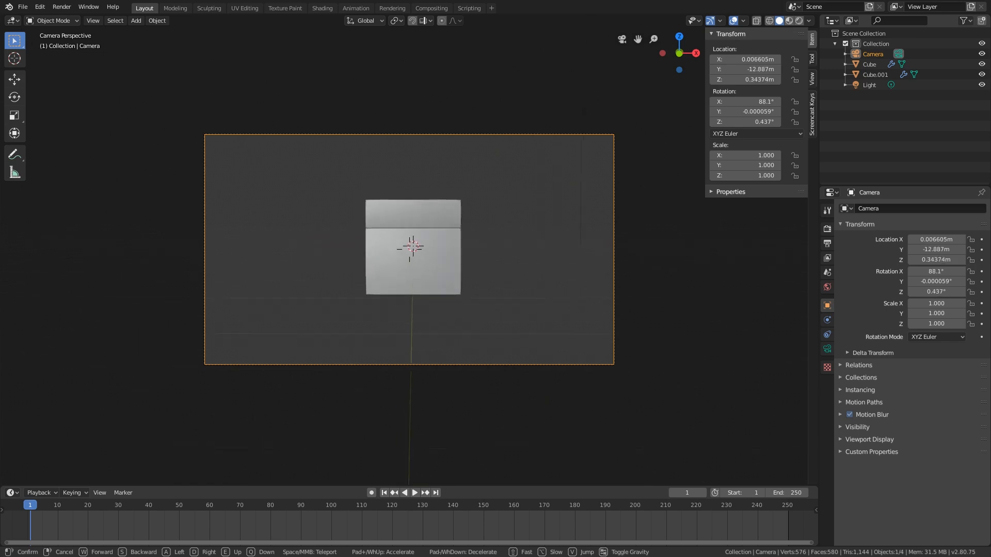
key(s)
click(409, 250)
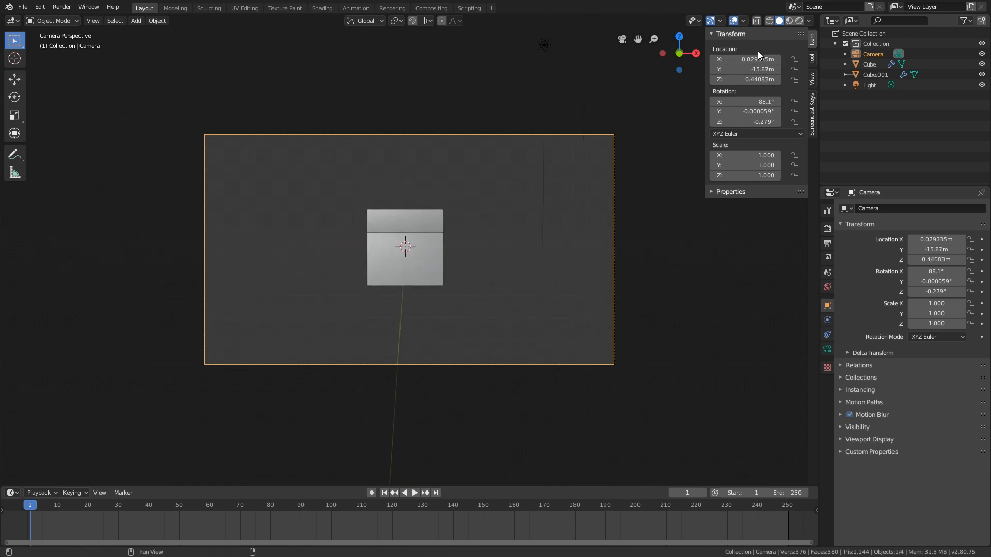
Set the camera's location to X 0 m, Y -16 m, Z 0 m and its rotation to X 90°, Y 0°, Z 0°.
click(755, 59)
text(0m)
key(Return)
ctrl+drag(753, 66, 749, 122)
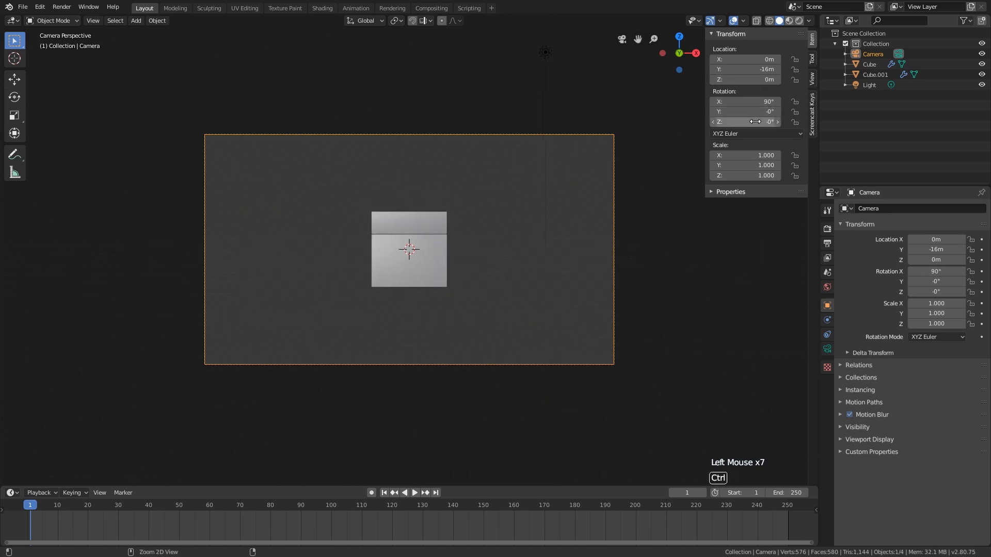
Leave the camera view and save the file with the realigned camera.
middle_drag(526, 202, 381, 314)
scroll(503, 219, down, 3)
scroll(503, 218, down, 5)
scroll(455, 282, down, 4)
scroll(414, 290, down, 2)
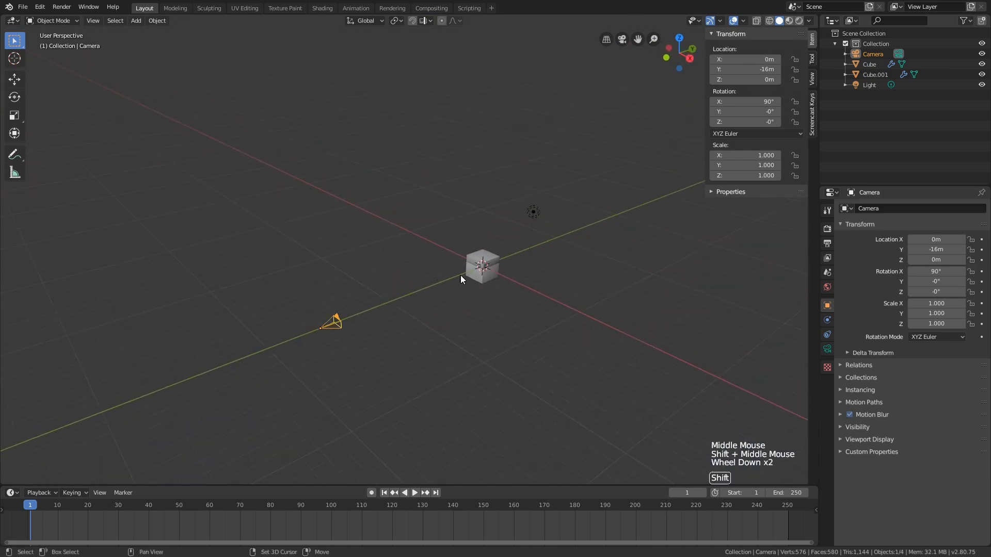
shift+middle_drag(461, 274, 397, 275)
scroll(425, 273, up, 1)
key(ctrl+s)
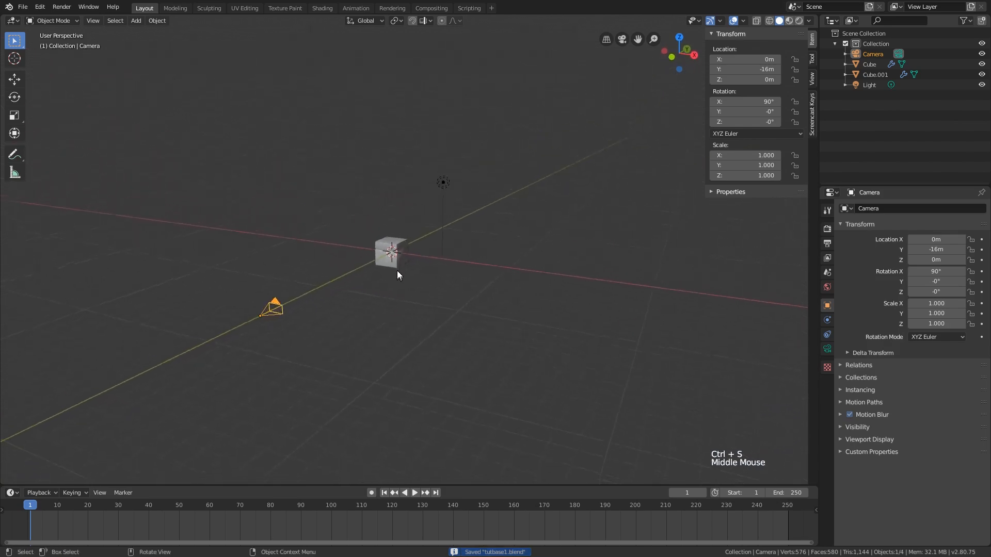
scroll(408, 239, up, 2)
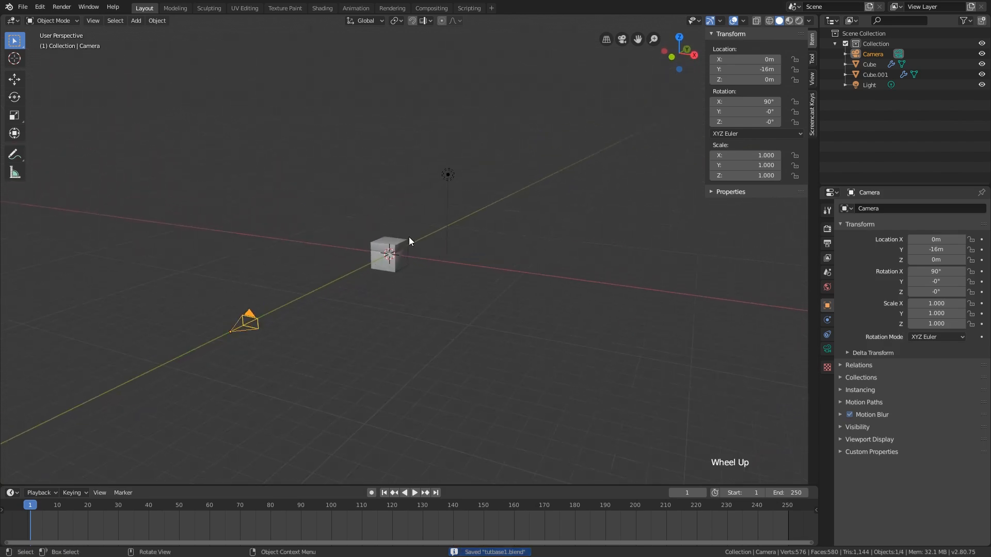
Split the 3D viewport into one tall area beside two stacked ones, and change the upper stacked area to the Shader Editor.
shift+middle_drag(411, 243, 615, 158)
scroll(426, 231, down, 1)
scroll(425, 232, down, 1)
scroll(615, 157, down, 1)
click(777, 23)
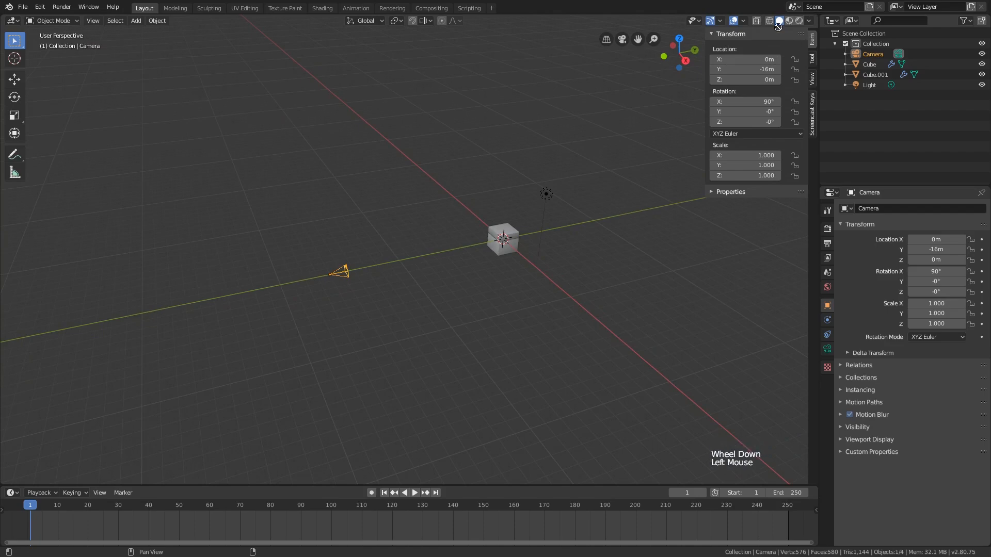
drag(817, 16, 385, 21)
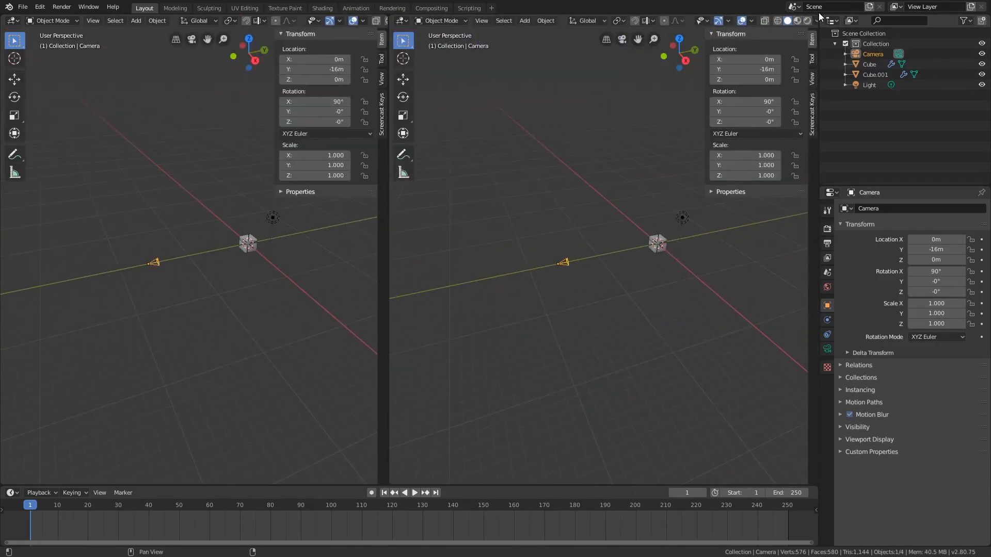
drag(818, 14, 763, 226)
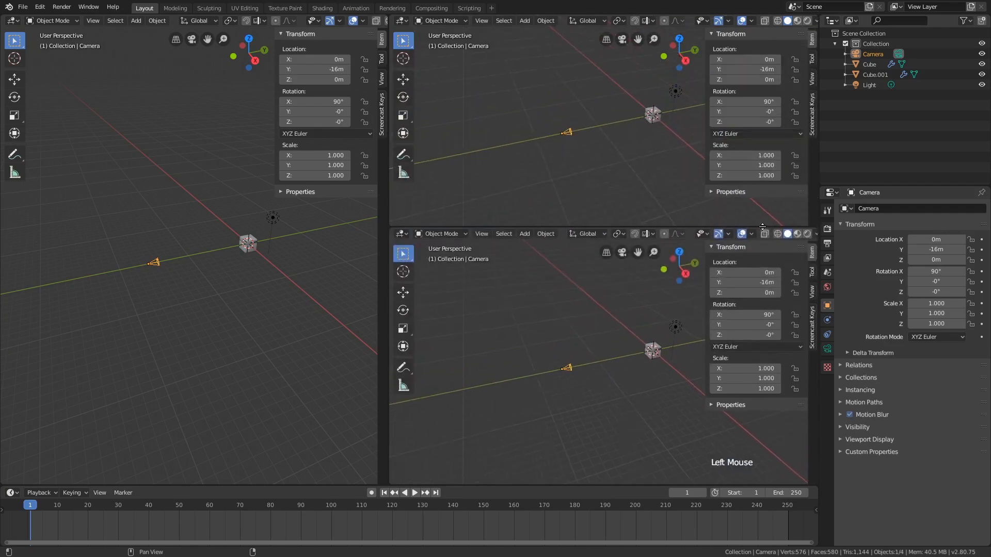
click(402, 20)
click(428, 77)
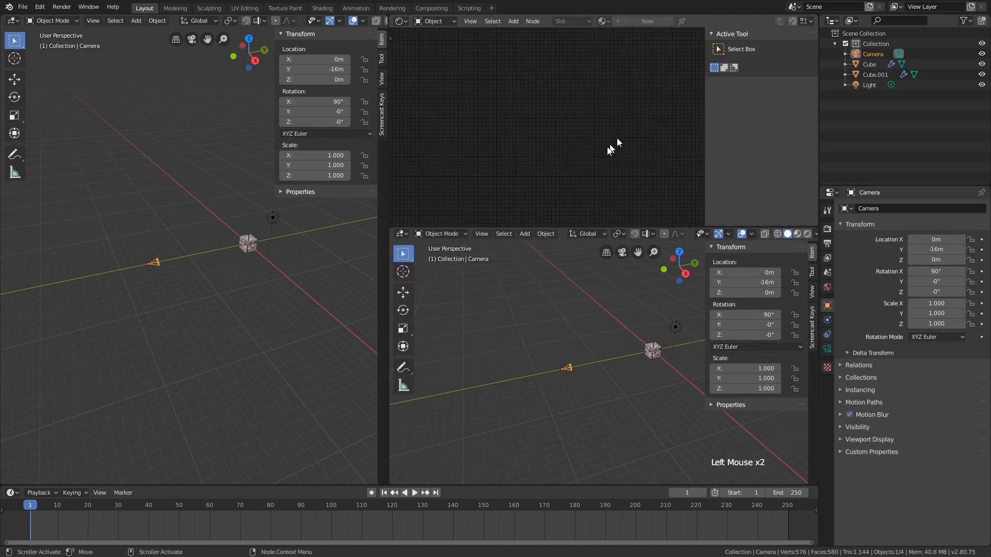
Look through the camera in the lower stacked viewport and hide that viewport's toolbar and sidebar.
shift+middle_drag(573, 295, 604, 400)
scroll(551, 309, down, 1)
scroll(604, 401, up, 2)
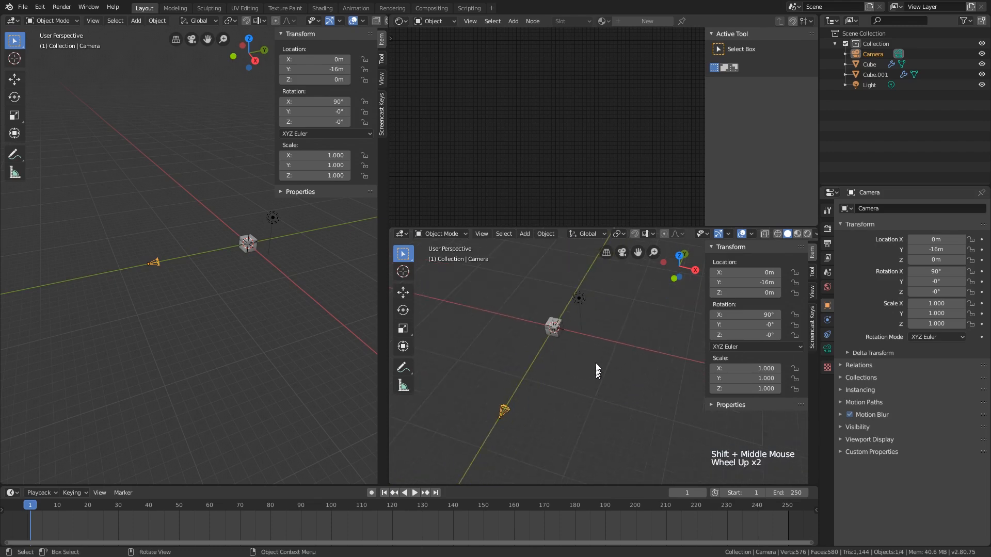
key(KP_0)
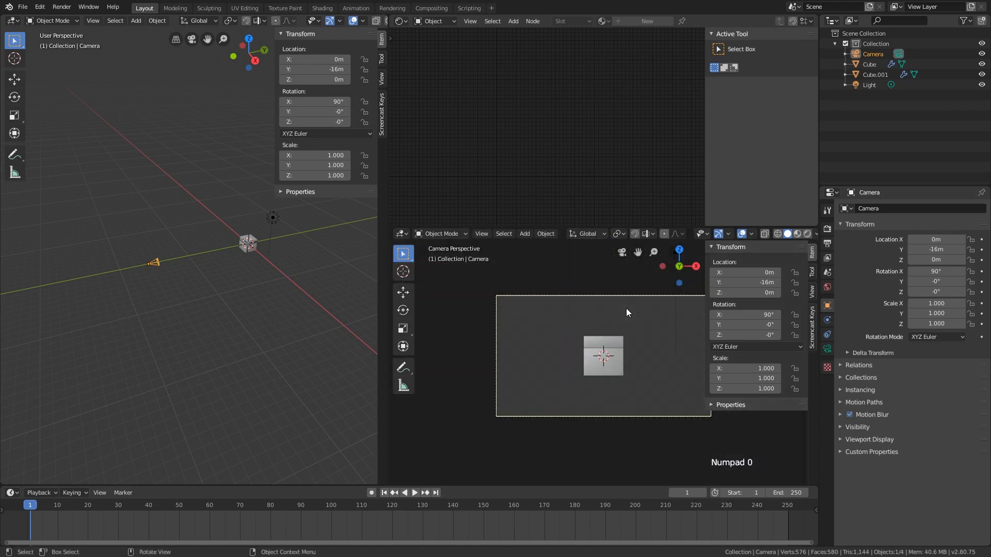
key(n)
key(t)
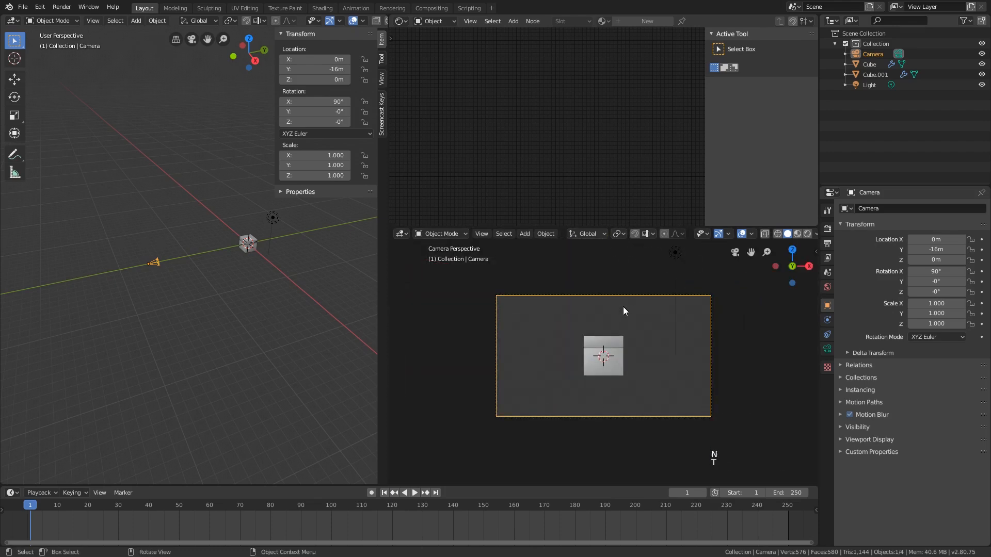
Switch the camera viewport to rendered shading and inspect the lit box from an angled view.
click(807, 234)
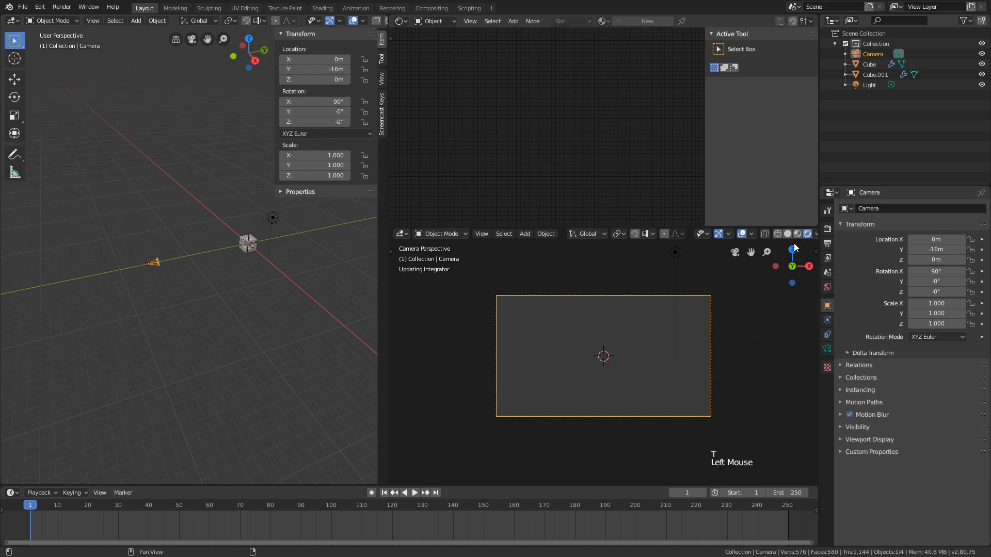
scroll(599, 384, up, 5)
scroll(636, 310, up, 3)
scroll(636, 311, down, 5)
middle_drag(636, 311, 662, 366)
scroll(600, 333, down, 4)
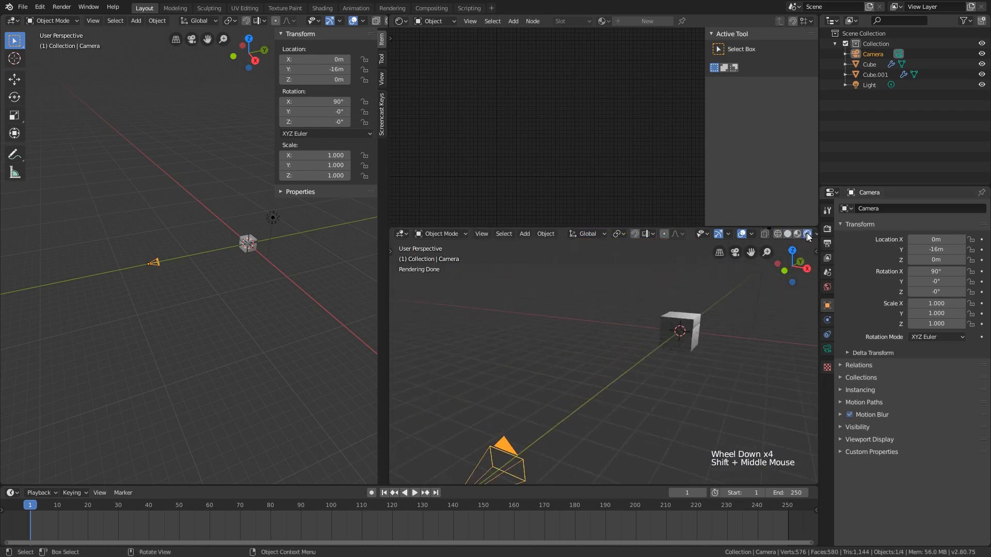
scroll(704, 317, up, 6)
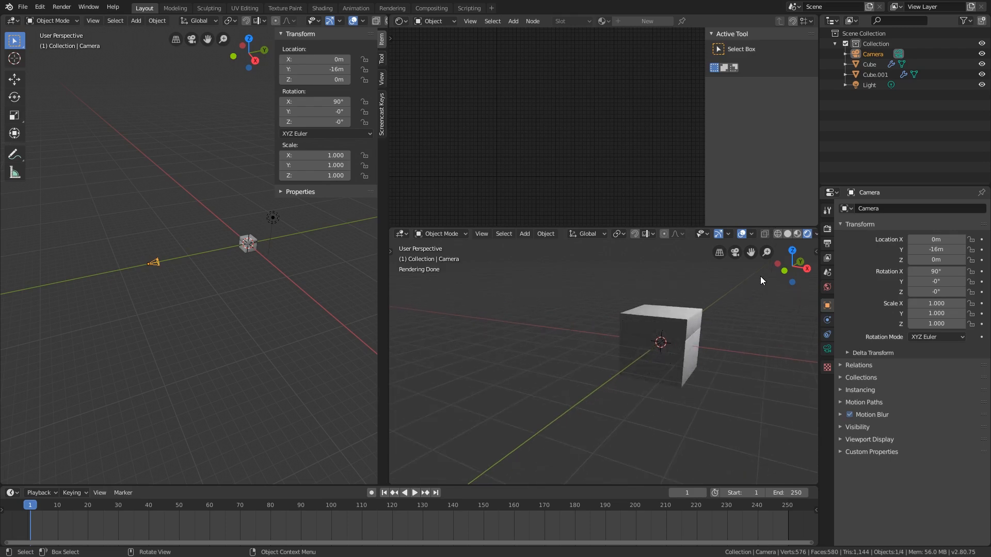
Change the scene's render engine to Eevee.
click(826, 231)
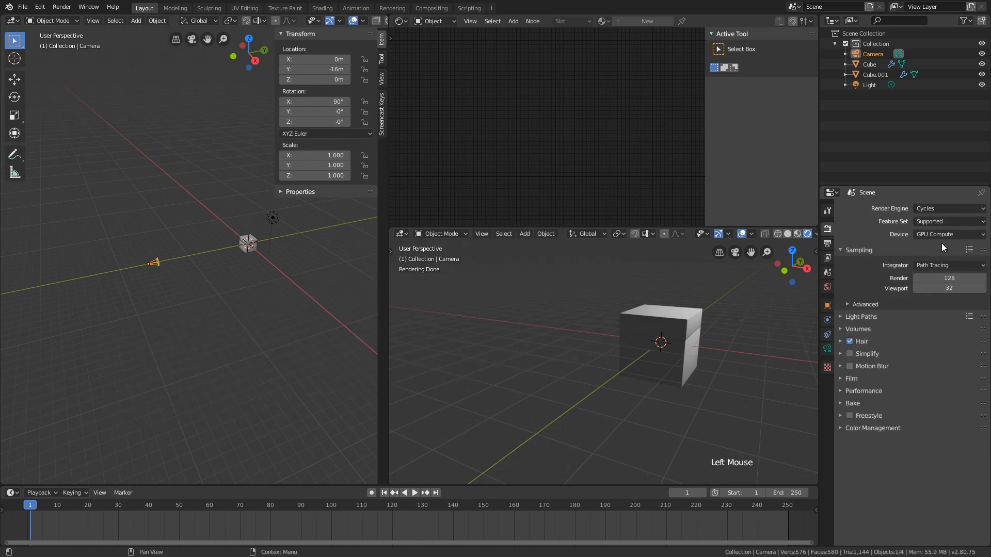
click(954, 209)
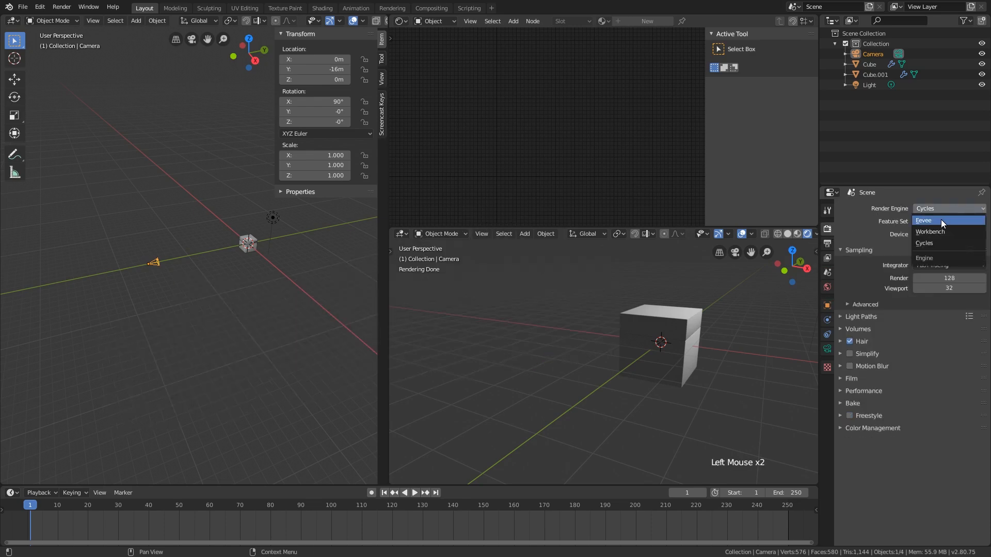
click(941, 220)
Select the box's lid in the rendered viewport and return that viewport to the camera view.
scroll(619, 331, down, 2)
middle_drag(619, 330, 715, 360)
scroll(625, 330, down, 9)
scroll(686, 341, up, 2)
click(679, 337)
scroll(679, 337, up, 5)
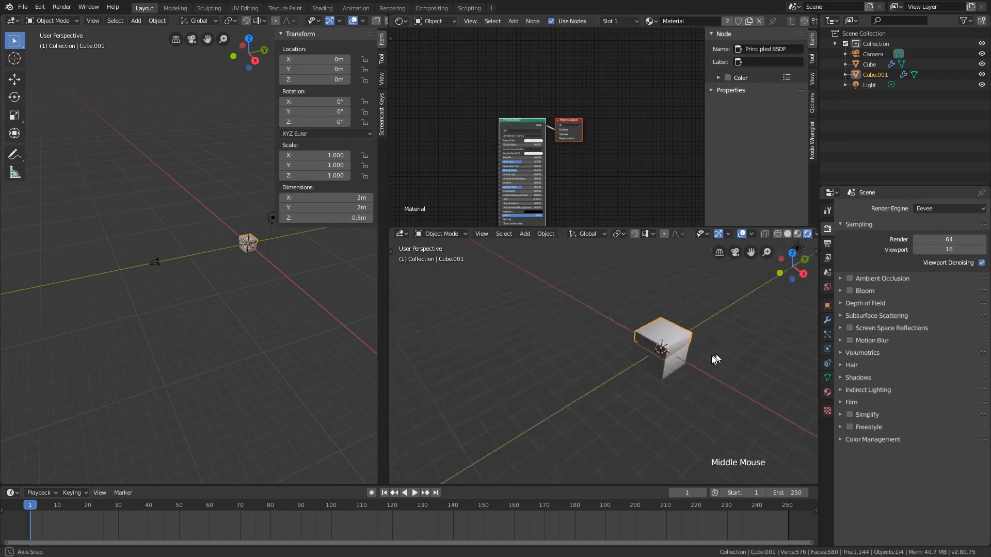
key(KP_0)
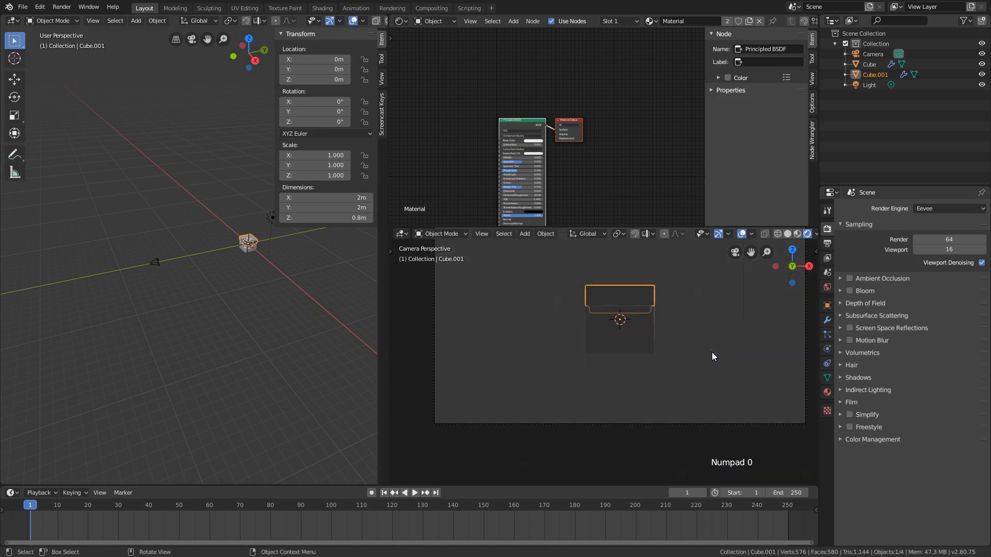
scroll(620, 297, up, 3)
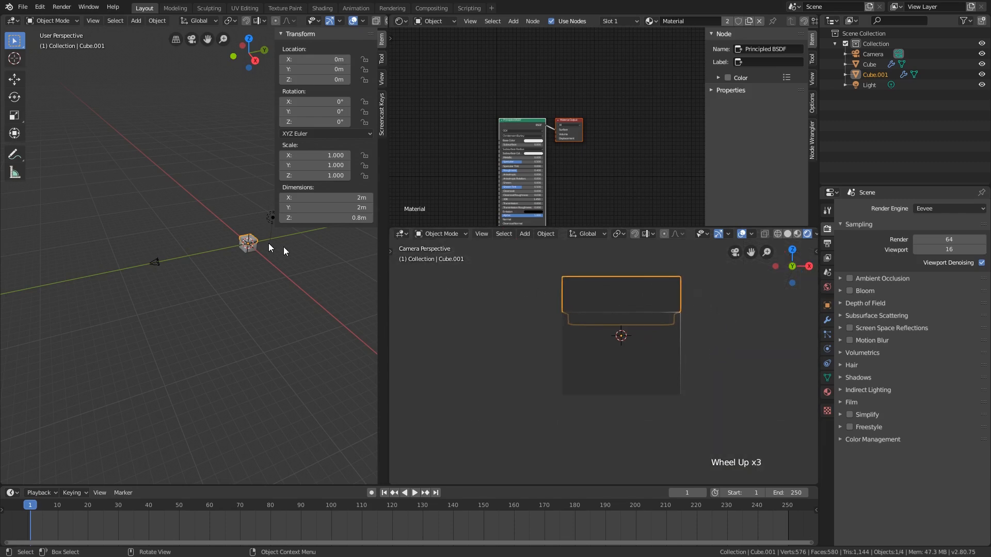
Add a mesh plane at the world origin.
scroll(284, 251, up, 2)
shift+middle_drag(284, 252, 235, 282)
scroll(664, 341, down, 4)
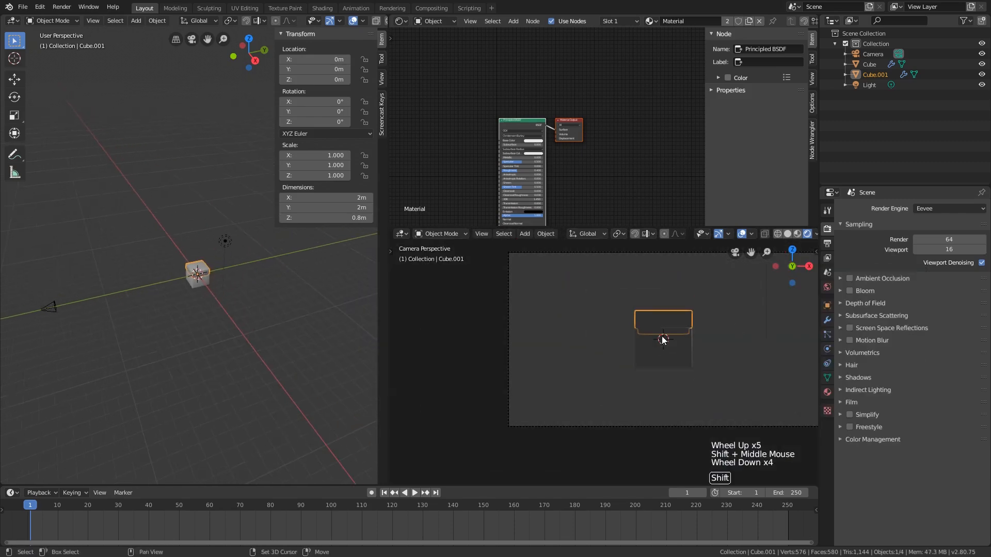
shift+middle_drag(664, 340, 656, 347)
scroll(144, 285, down, 1)
scroll(206, 271, up, 2)
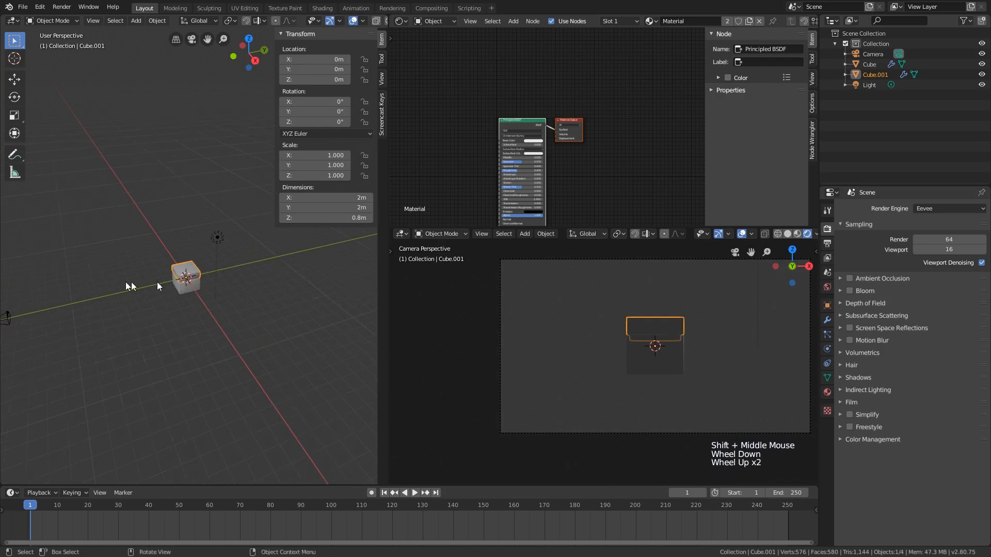
scroll(36, 315, down, 3)
shift+middle_drag(236, 287, 259, 295)
key(shift+a)
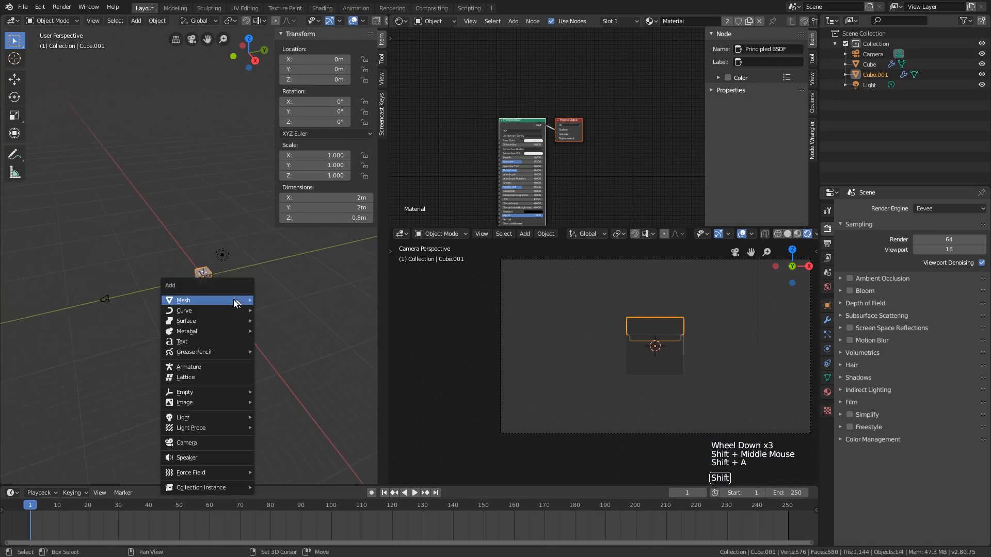
mouse_move(228, 299)
click(266, 305)
scroll(272, 291, up, 4)
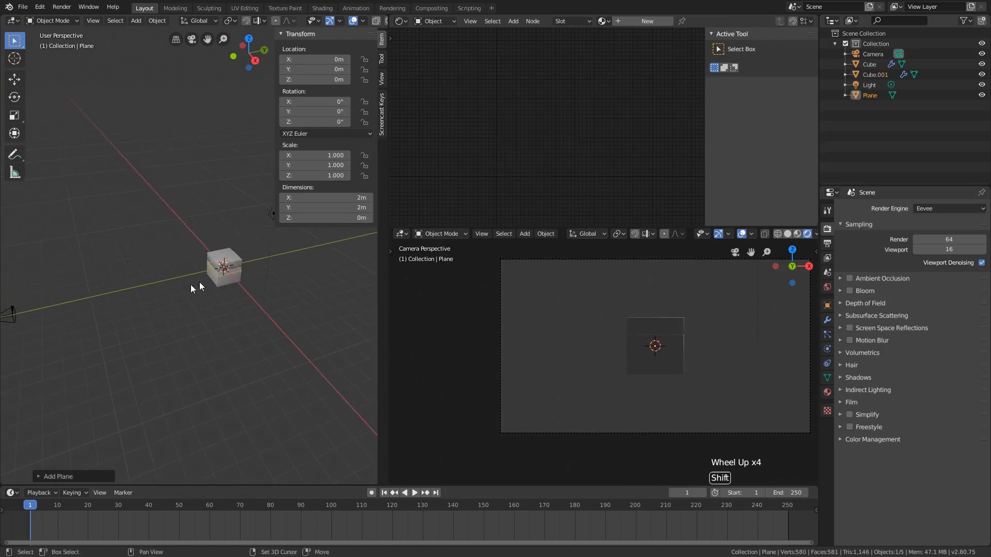
Scale the new plane up uniformly by about 15.4, to roughly 30.8 m on each side.
shift+middle_drag(274, 277, 267, 281)
key(s)
click(330, 343)
scroll(335, 342, down, 4)
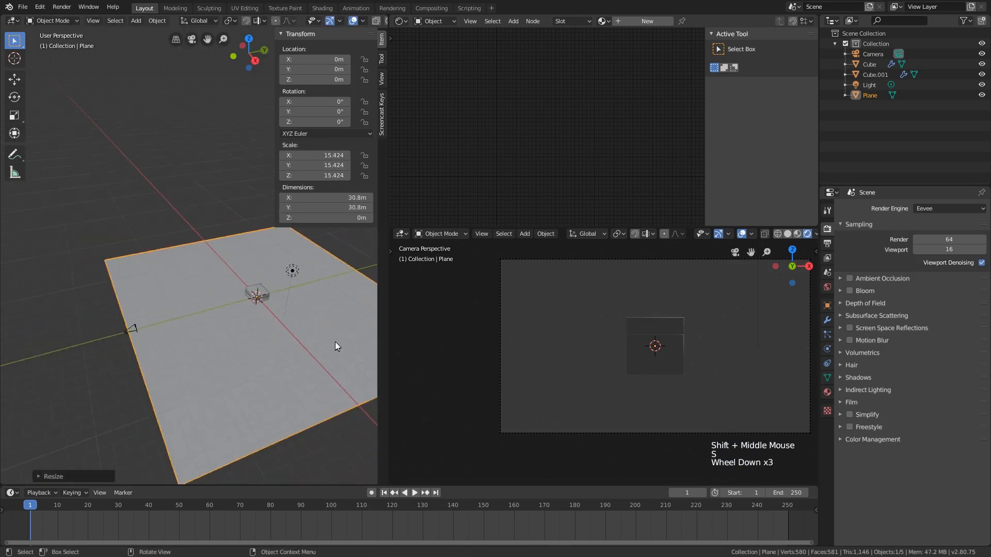
Rotate the plane 90° around the global X axis so it stands upright.
key(r)
key(x)
key(ctrl)
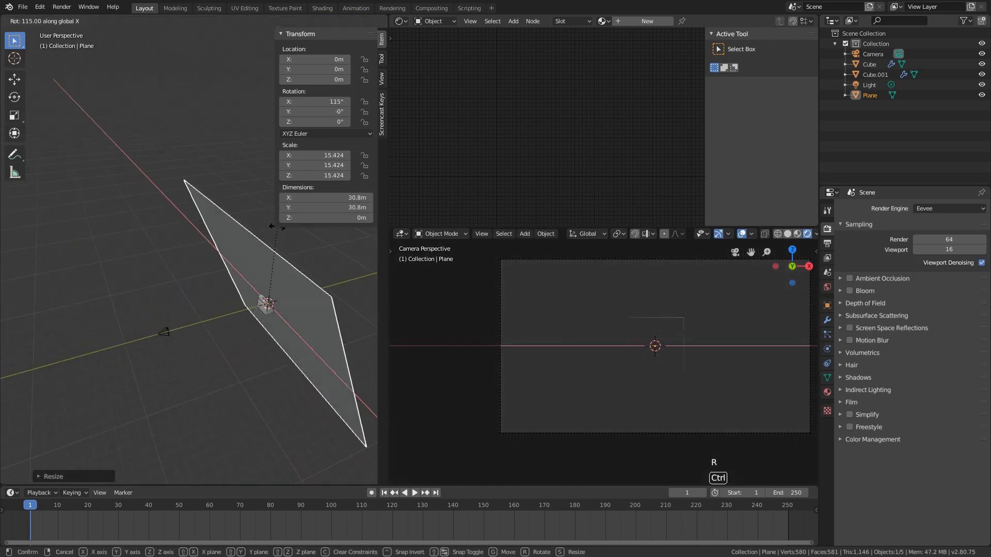
click(305, 248)
scroll(306, 250, down, 1)
shift+scroll(306, 251, down, 1)
shift+middle_drag(305, 251, 228, 303)
Move the upright plane along global Y to about 8.9 m, behind the box as a backdrop.
key(g)
key(y)
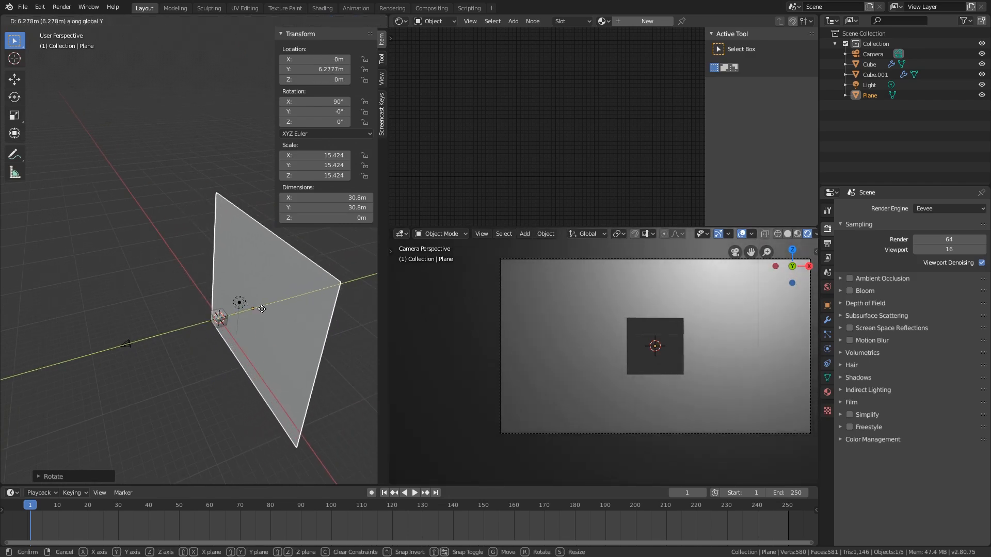
scroll(289, 316, down, 2)
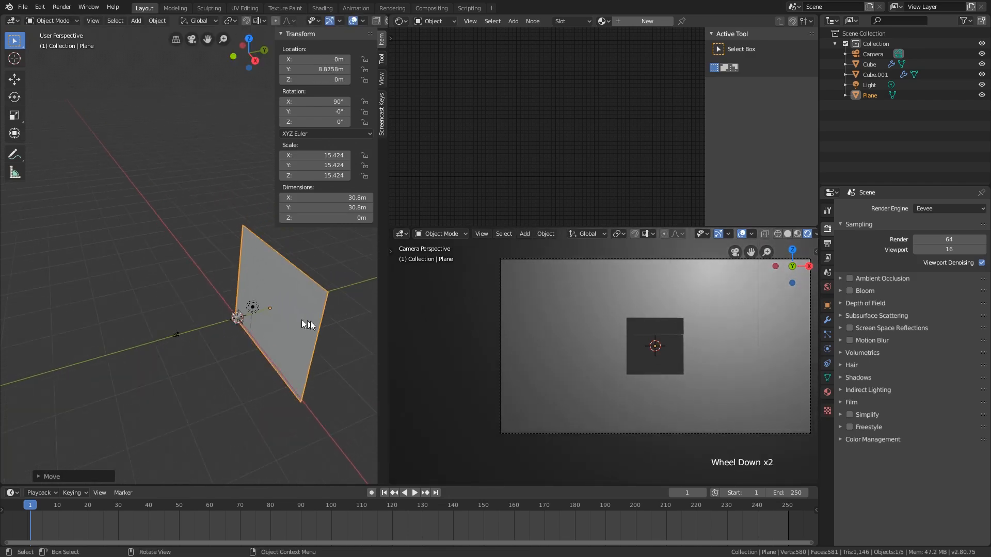
scroll(590, 336, down, 10)
shift+middle_drag(671, 287, 681, 346)
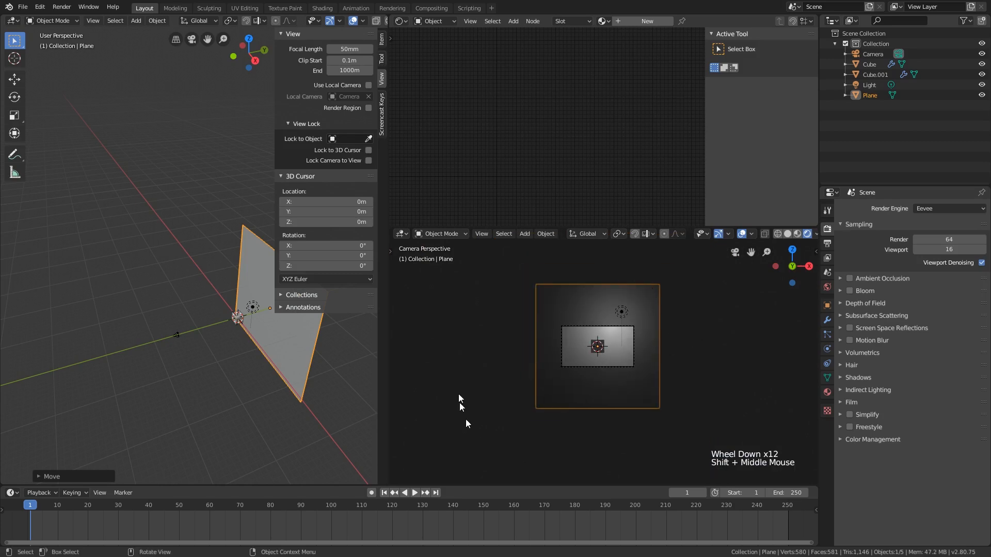
scroll(668, 363, up, 4)
scroll(304, 330, up, 1)
shift+middle_drag(254, 323, 250, 348)
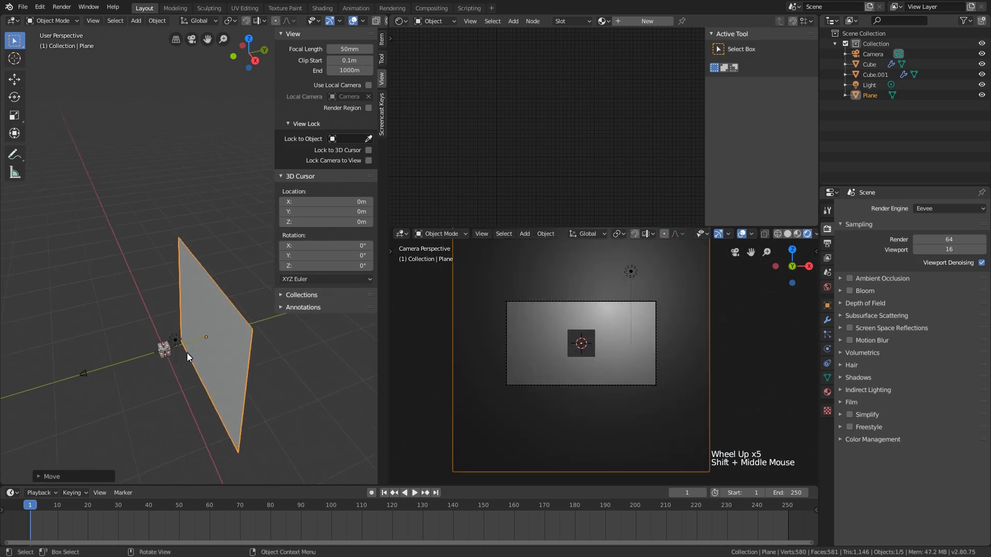
In Edit Mode, scale the backdrop plane's mesh down along Z to give it a wide, landscape shape.
click(257, 342)
scroll(278, 364, down, 2)
key(Tab)
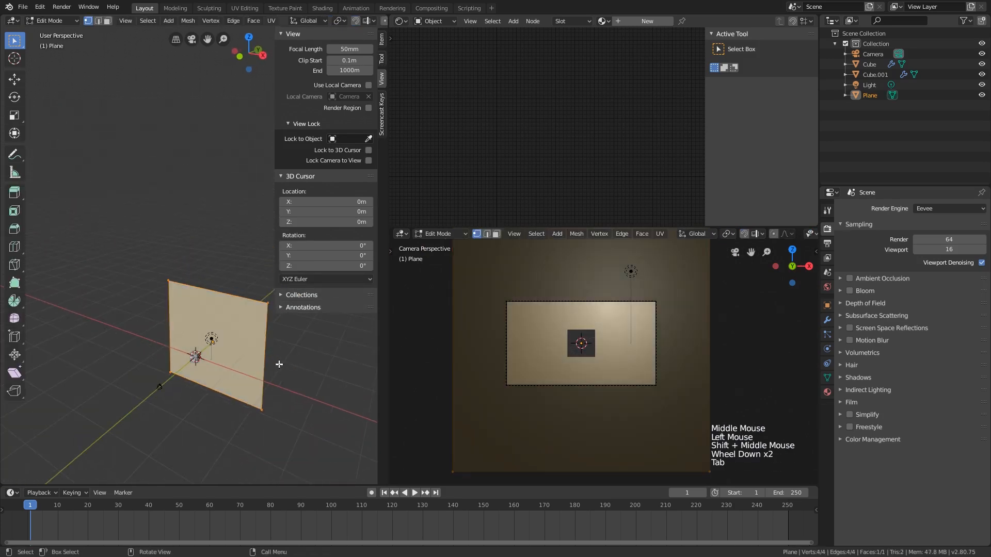
key(s)
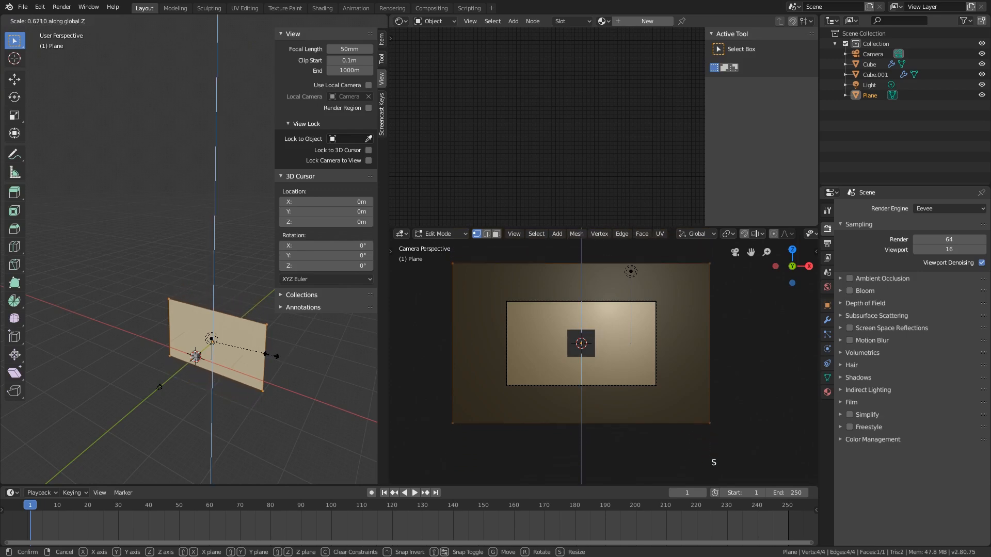
click(297, 368)
Scale the backdrop mesh down uniformly until it only slightly exceeds the camera frame, and return to Object Mode.
key(s)
click(564, 387)
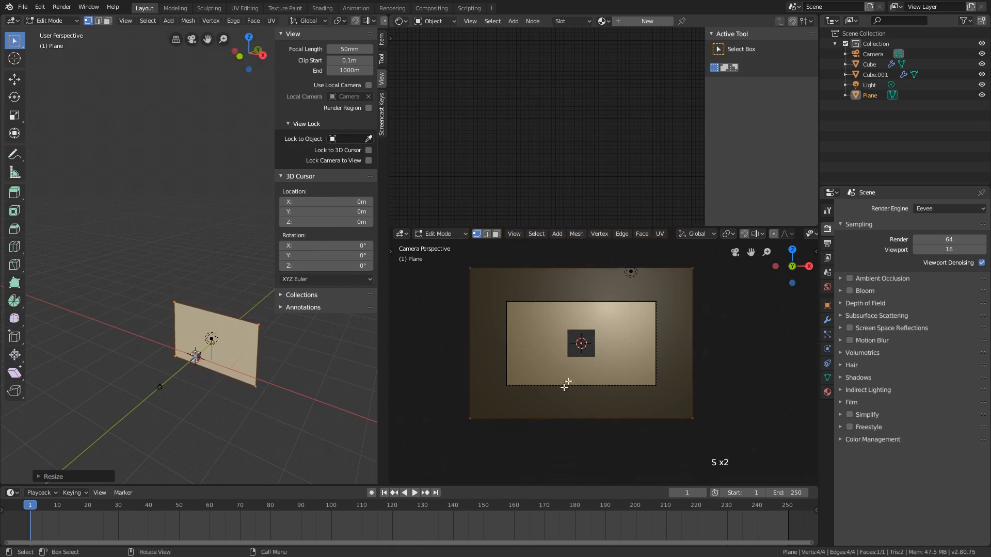
key(s)
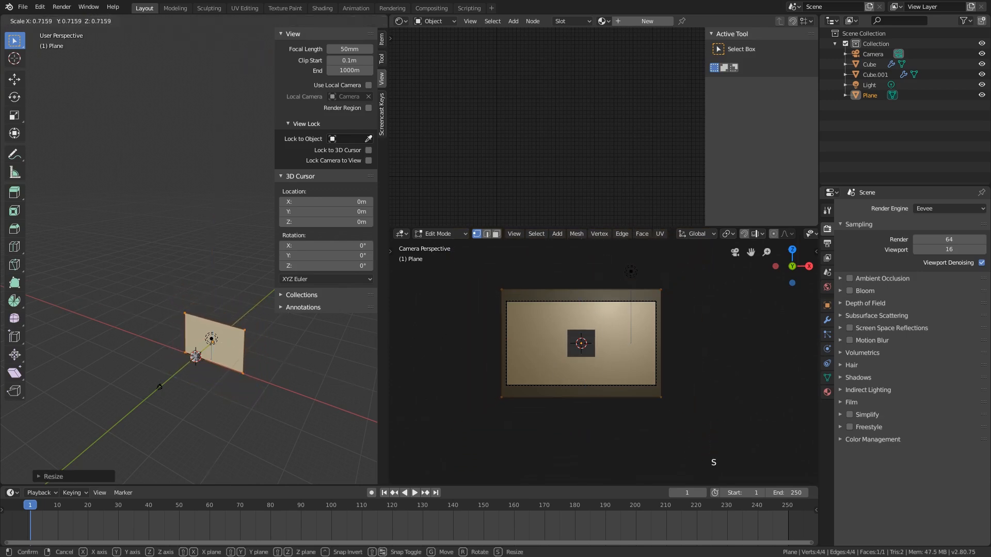
click(288, 342)
key(Tab)
scroll(598, 345, up, 5)
scroll(599, 344, down, 1)
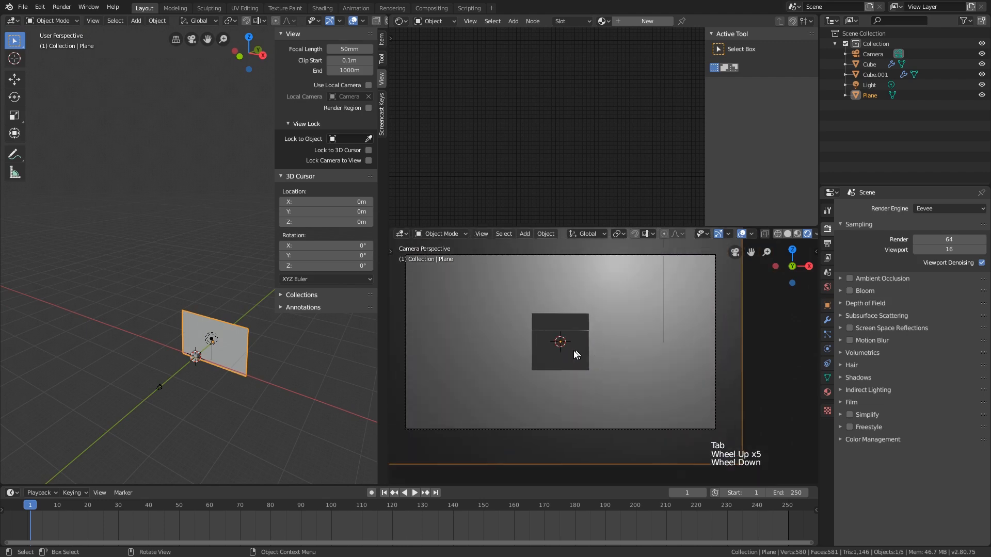
shift+middle_drag(273, 357, 253, 358)
scroll(165, 376, up, 2)
scroll(216, 349, up, 7)
scroll(237, 361, down, 3)
click(237, 360)
shift+click(235, 372)
key(r)
key(r)
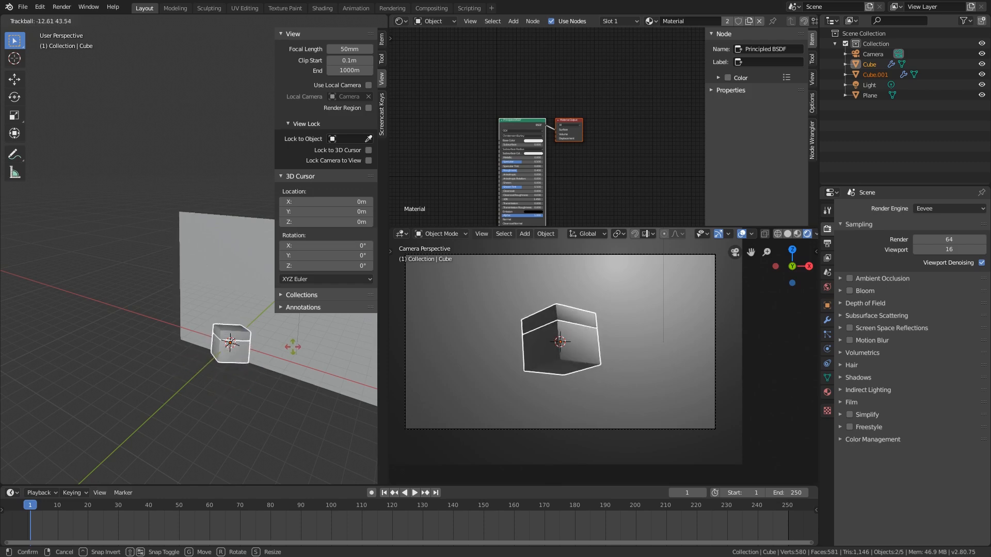
key(Escape)
Add a cube-shaped empty at the world origin, around the box.
scroll(216, 345, up, 4)
click(243, 368)
scroll(240, 324, up, 1)
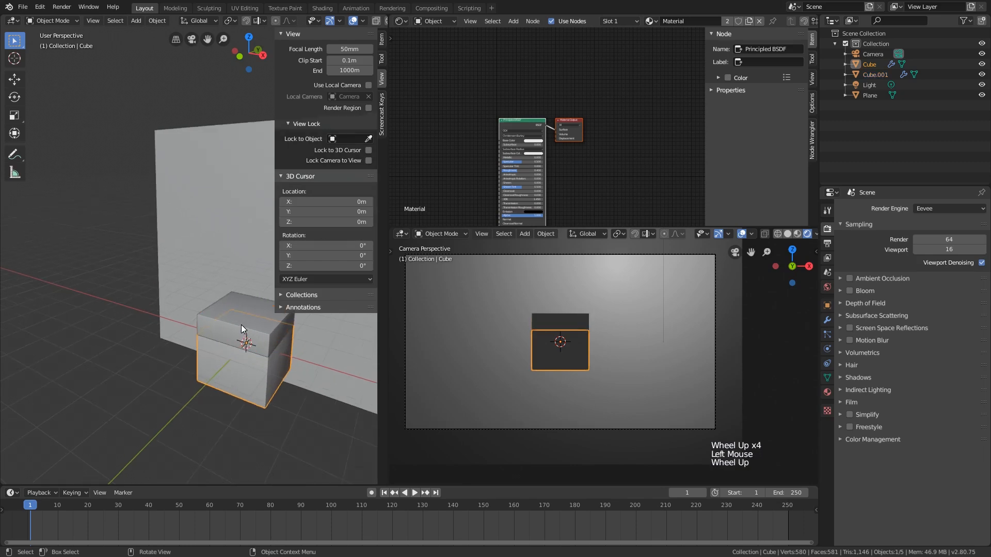
click(240, 324)
shift+scroll(251, 367, down, 1)
shift+middle_drag(251, 368, 221, 354)
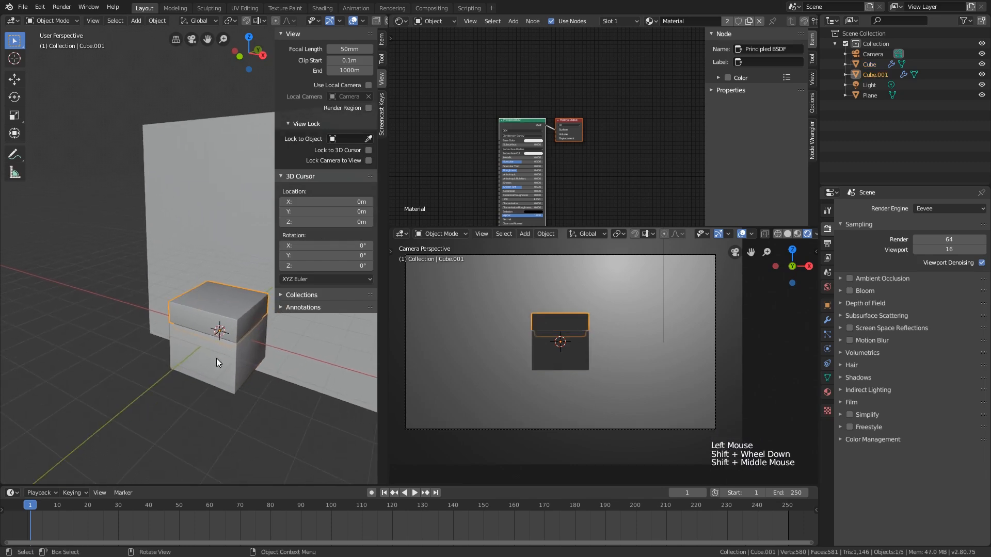
key(shift+a)
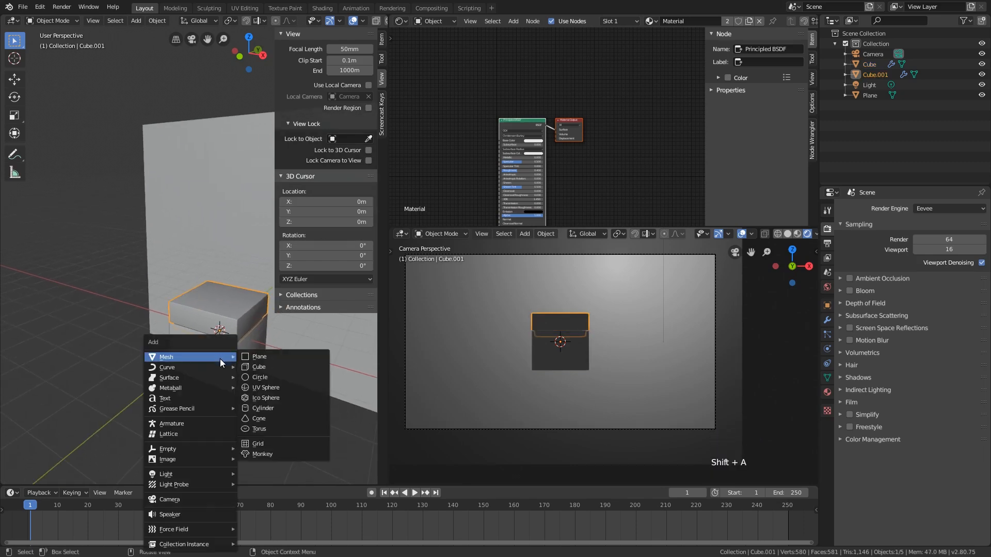
mouse_move(186, 448)
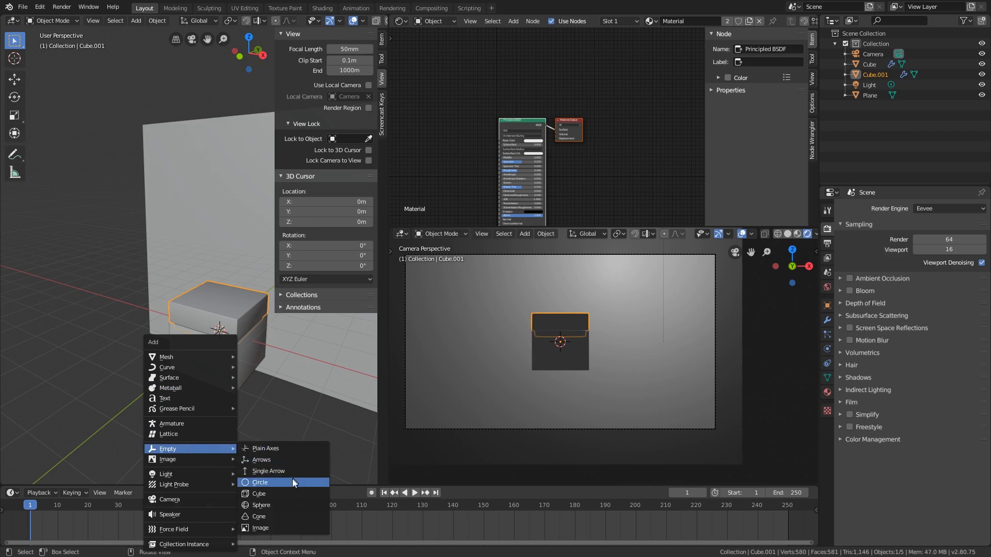
click(283, 496)
scroll(245, 406, up, 2)
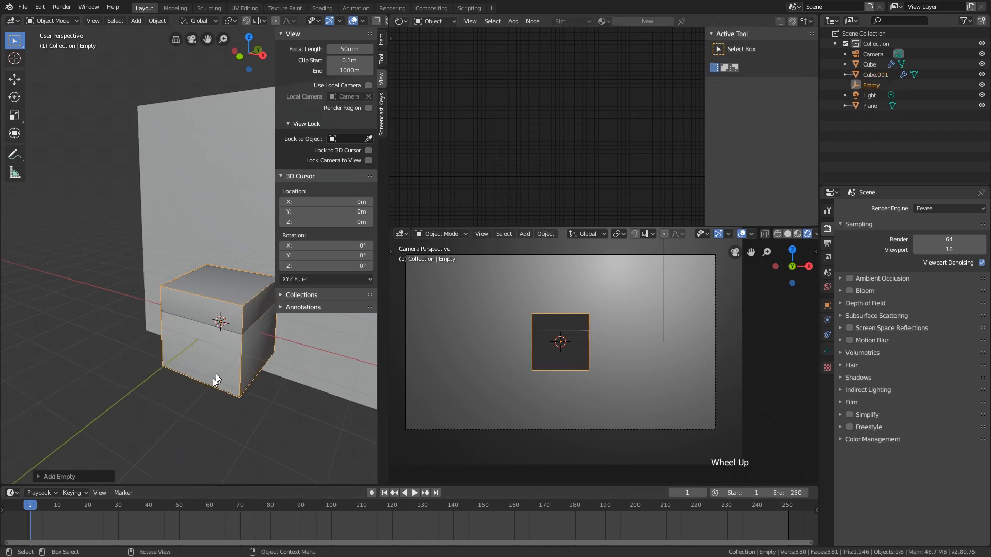
Enlarge the empty's display size to 1.2 m so its outline surrounds the box.
shift+middle_drag(244, 406, 238, 387)
shift+scroll(238, 387, up, 1)
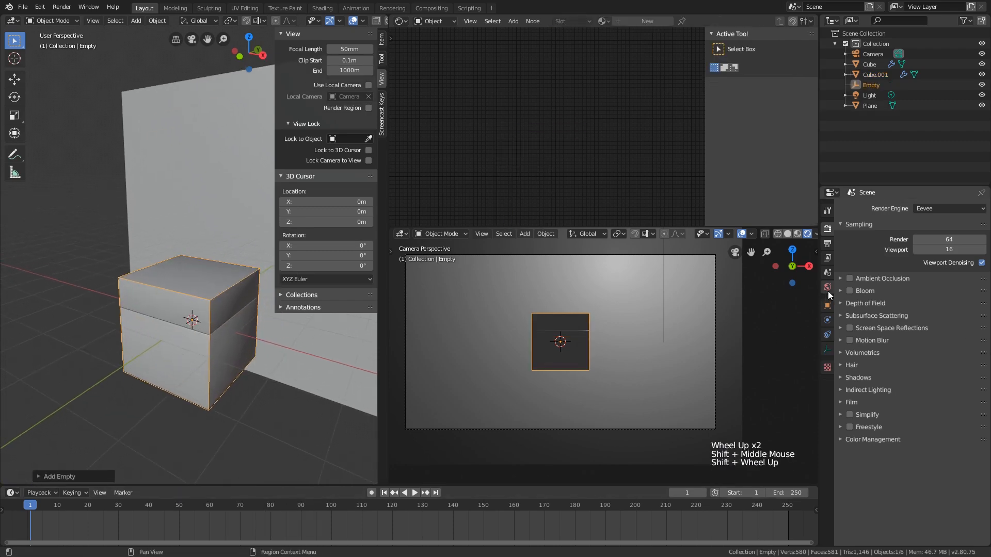
click(827, 349)
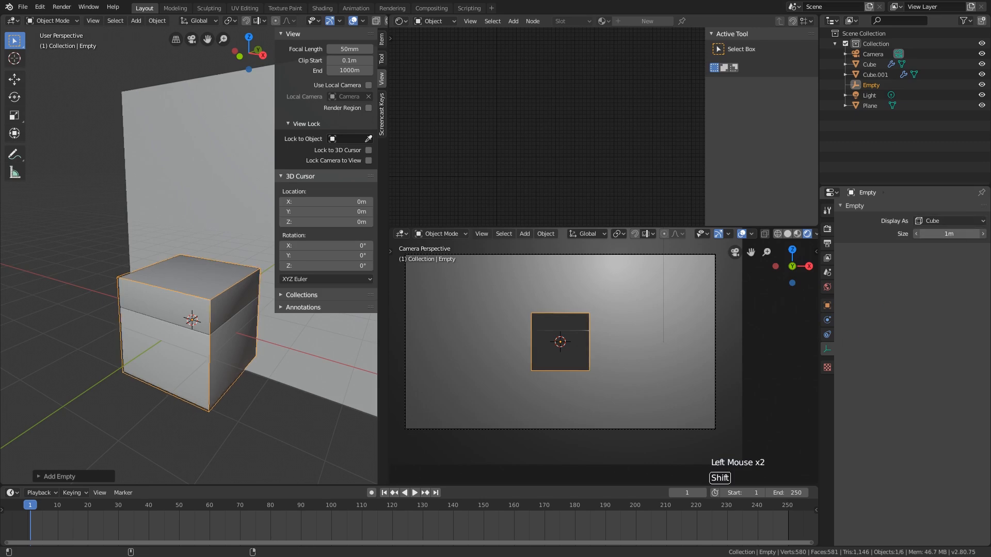
mouse_move(949, 234)
shift+mouse_down()
mouse_move(971, 234)
mouse_move(944, 235)
shift+mouse_up()
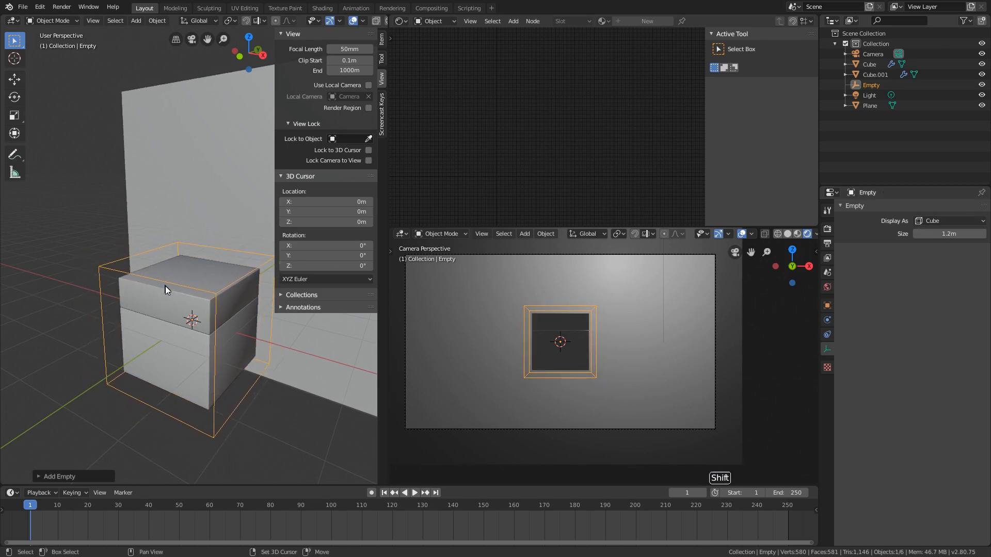
Parent the box base and the lid to the cube-shaped empty with the Object option.
shift+middle_drag(166, 286, 153, 375)
click(78, 326)
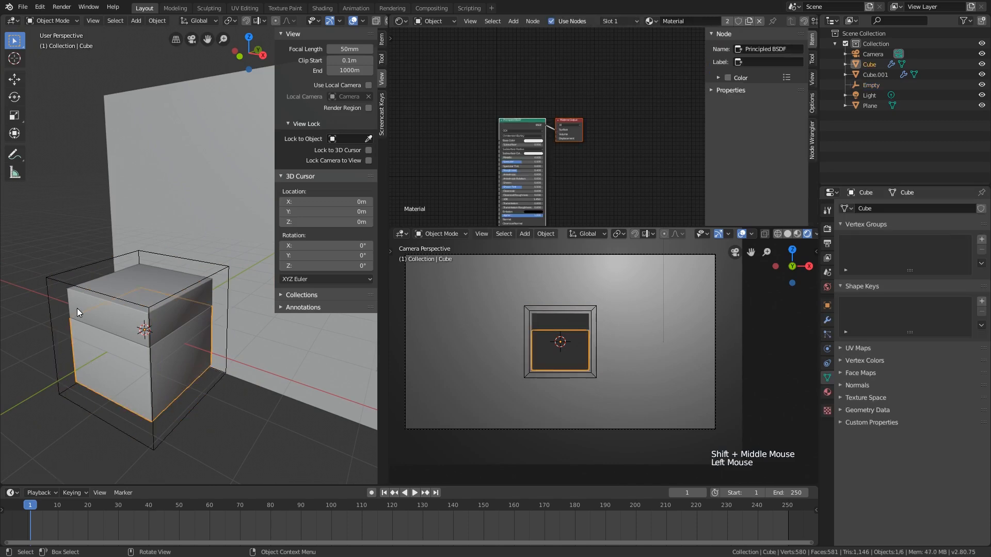
click(78, 305)
shift+click(88, 352)
shift+click(29, 311)
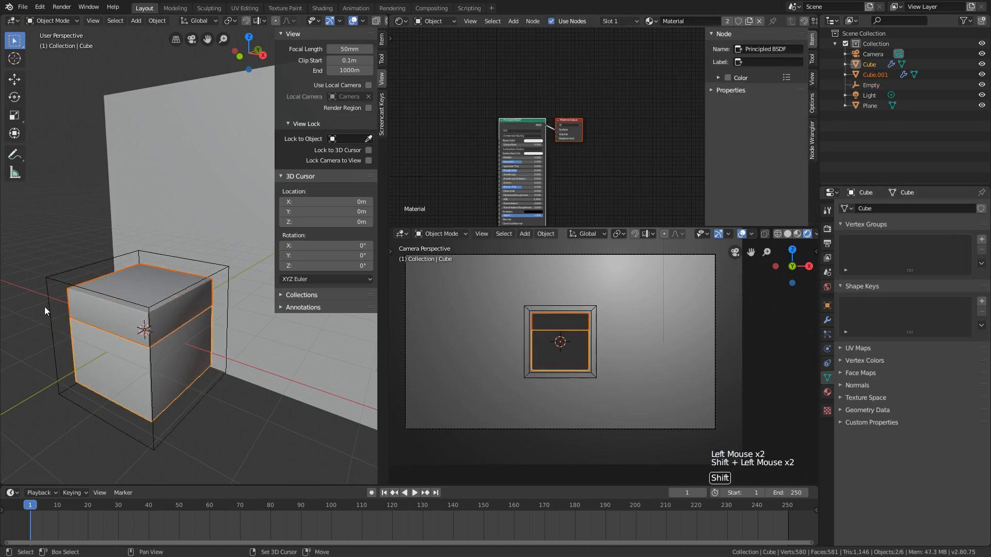
shift+click(44, 307)
key(ctrl+p)
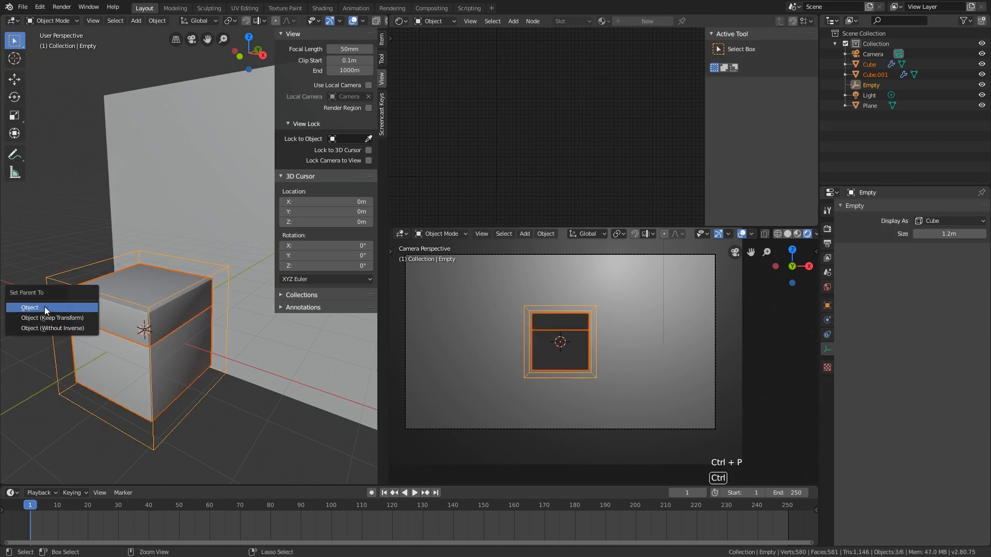
click(45, 309)
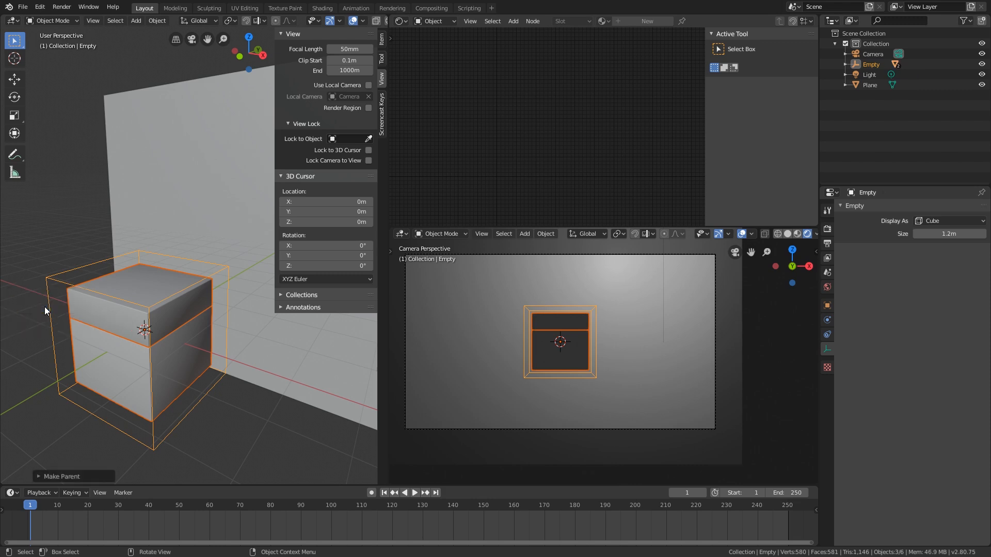
key(r)
key(r)
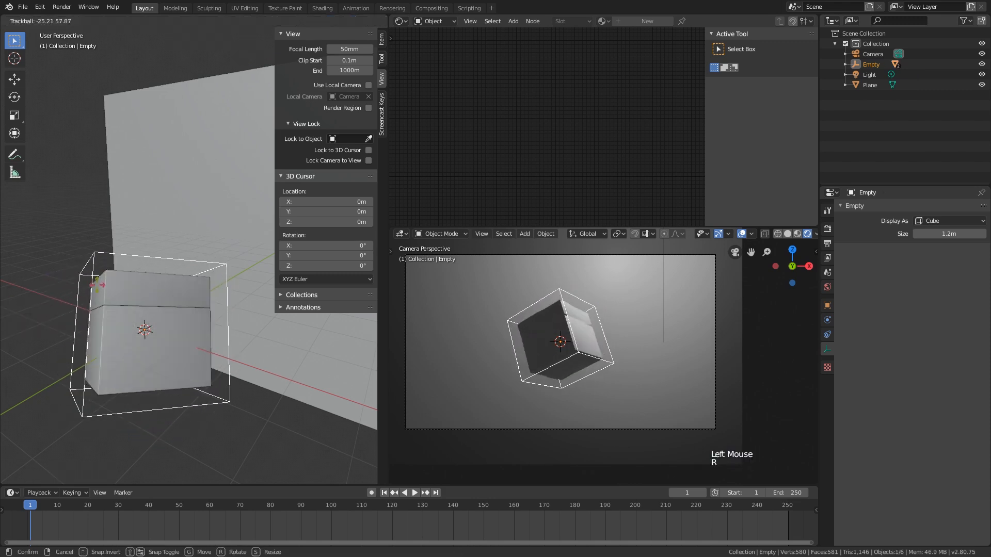
key(Escape)
Tilt the box by trackball-rotating its parent empty to about X 28.6°, Y 16.7°, Z 19.2°.
click(123, 350)
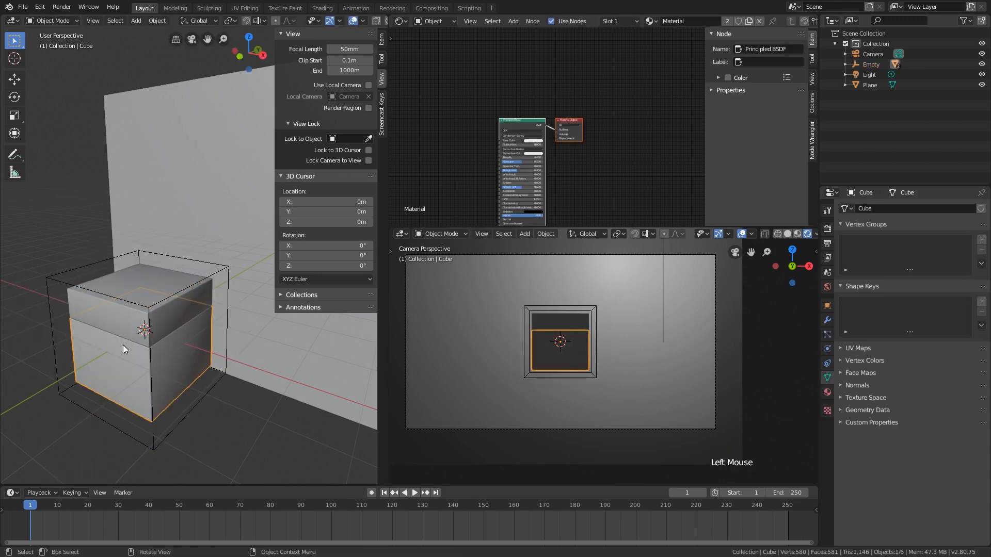
scroll(382, 61, up, 7)
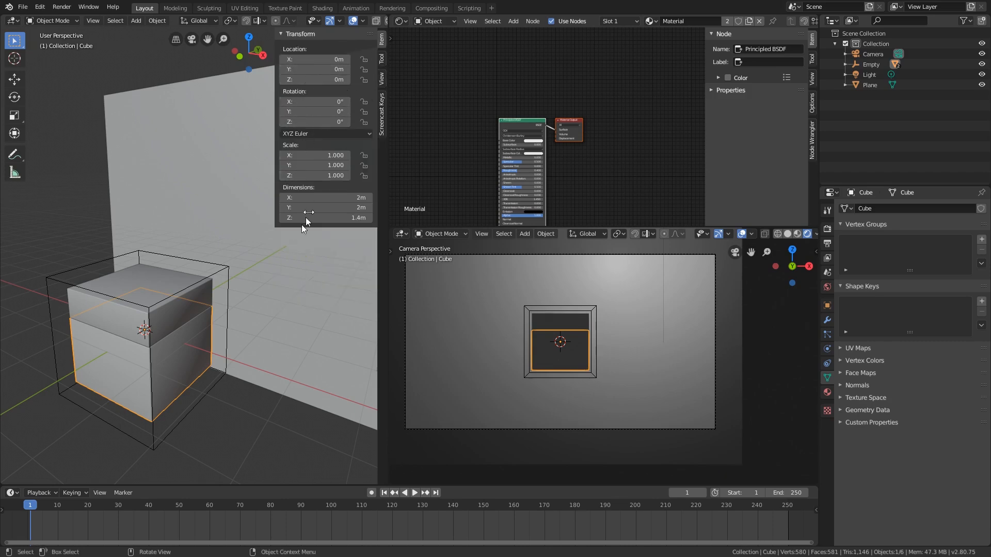
click(153, 412)
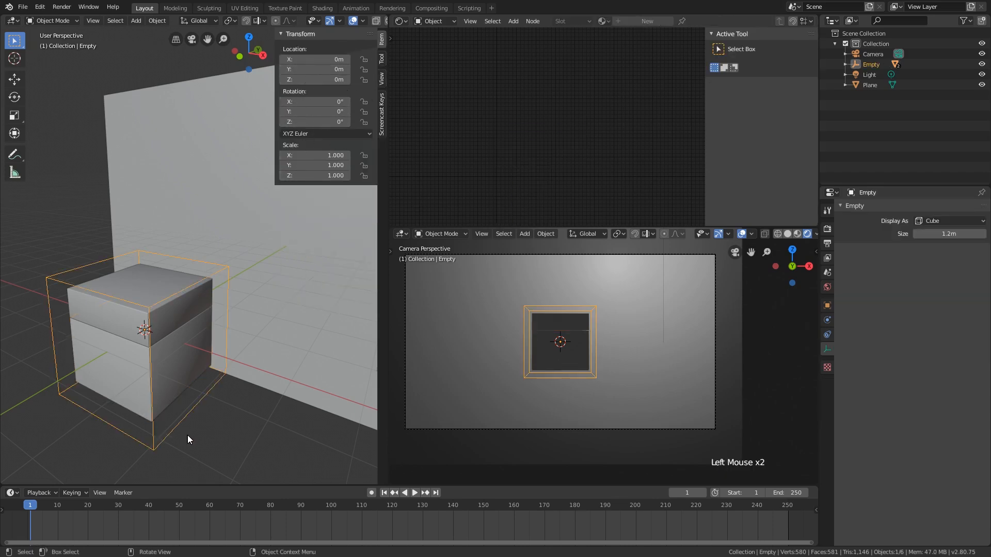
key(r)
key(r)
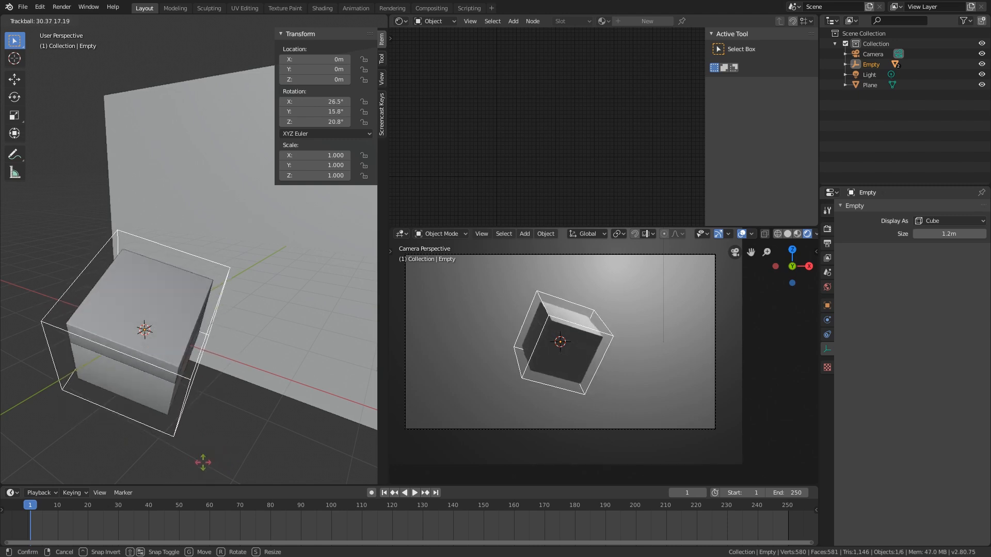
click(204, 455)
Hide the overlays in the camera viewport and save the file.
scroll(483, 356, down, 3)
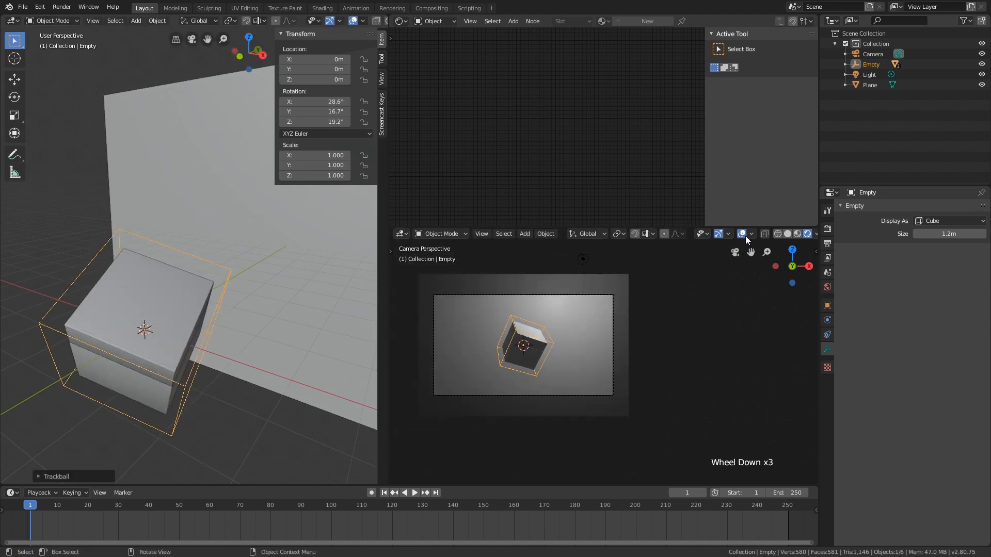
shift+middle_drag(530, 336, 635, 361)
scroll(602, 337, up, 3)
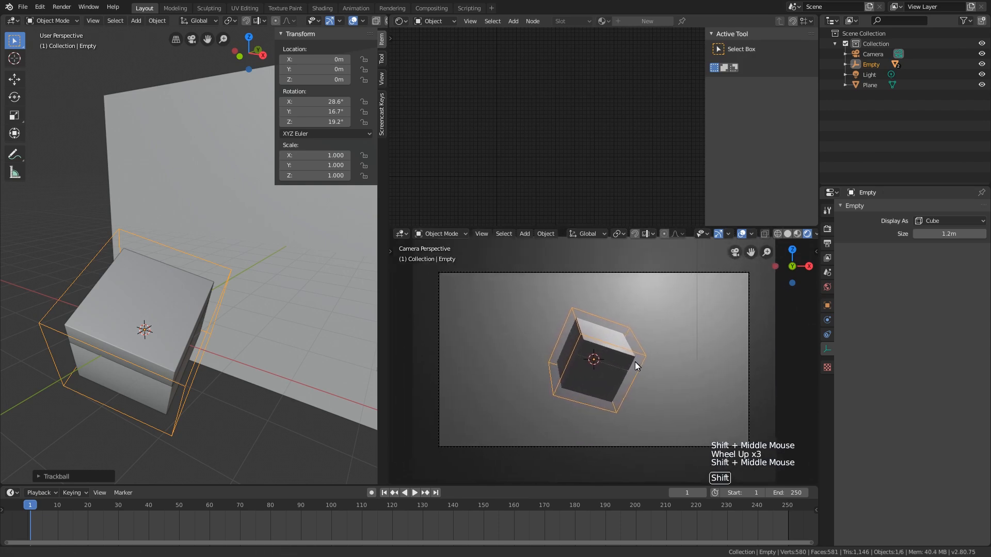
click(743, 233)
shift+middle_drag(661, 336, 693, 345)
scroll(677, 345, up, 1)
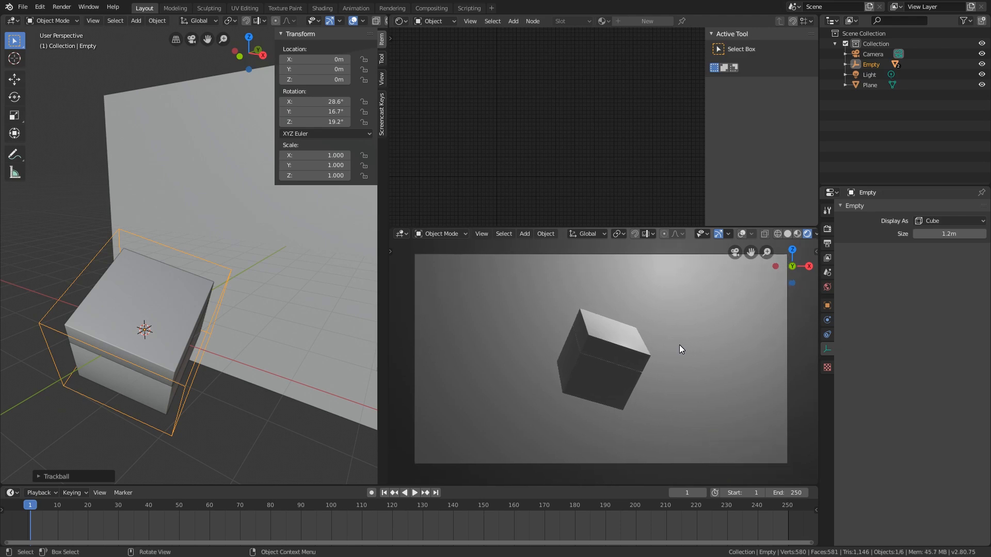
key(ctrl+s)
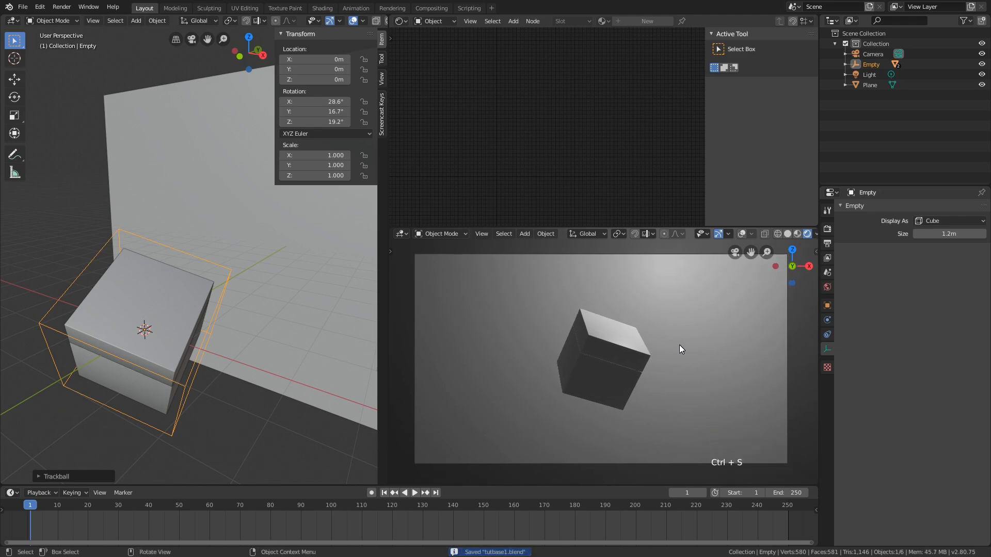
Move the point light freely to about X 2.59 m, Y 2.99 m, Z 5.95 m.
shift+middle_drag(240, 280, 293, 207)
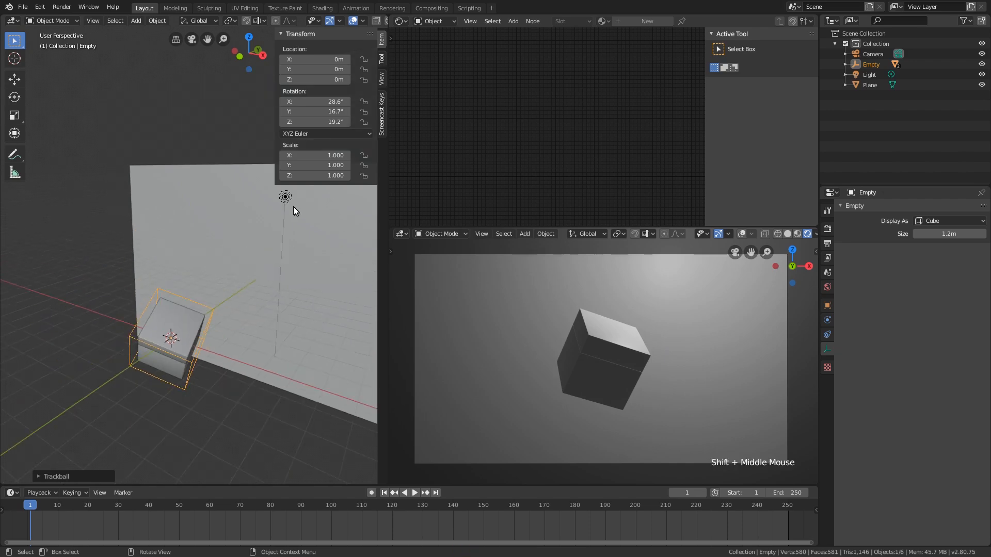
click(286, 197)
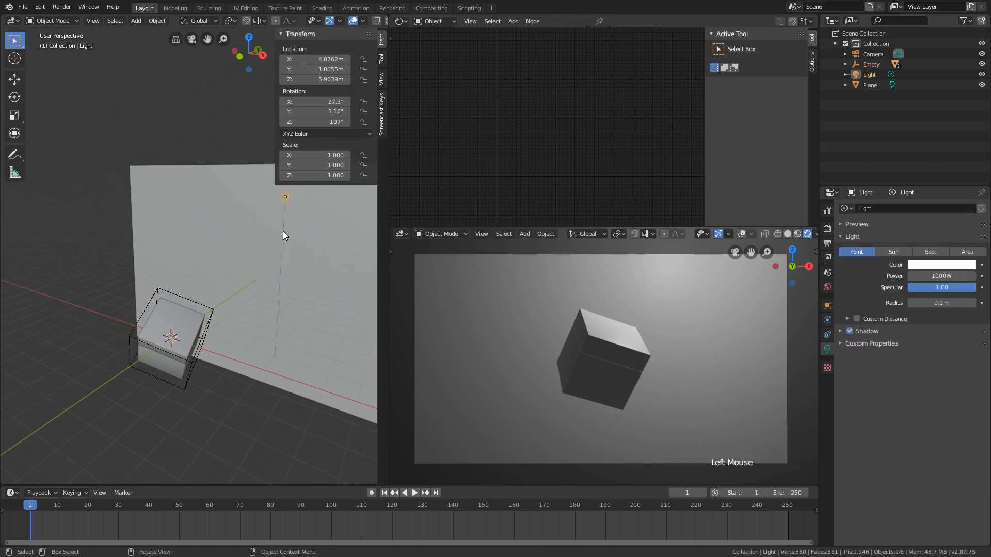
mouse_move(282, 232)
shift+middle_down()
mouse_move(228, 246)
mouse_move(265, 238)
shift+middle_up()
scroll(269, 248, down, 3)
key(g)
click(250, 258)
Move the point light between box and backdrop, to about X 0.48 m, Y 5.98 m, Z 2.62 m, with a radius of 1.12 m.
scroll(271, 227, down, 2)
click(14, 78)
shift+middle_drag(161, 183, 91, 220)
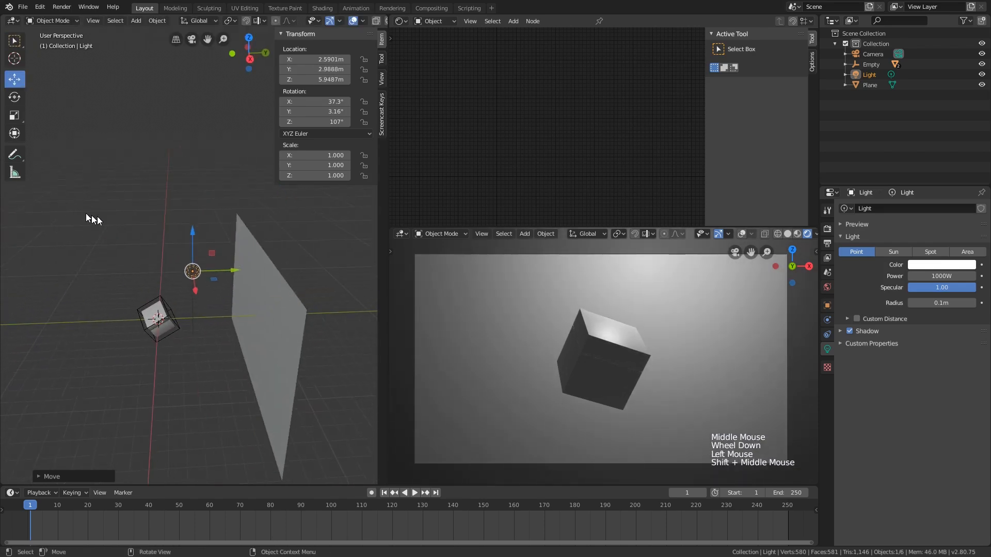
drag(236, 278, 288, 273)
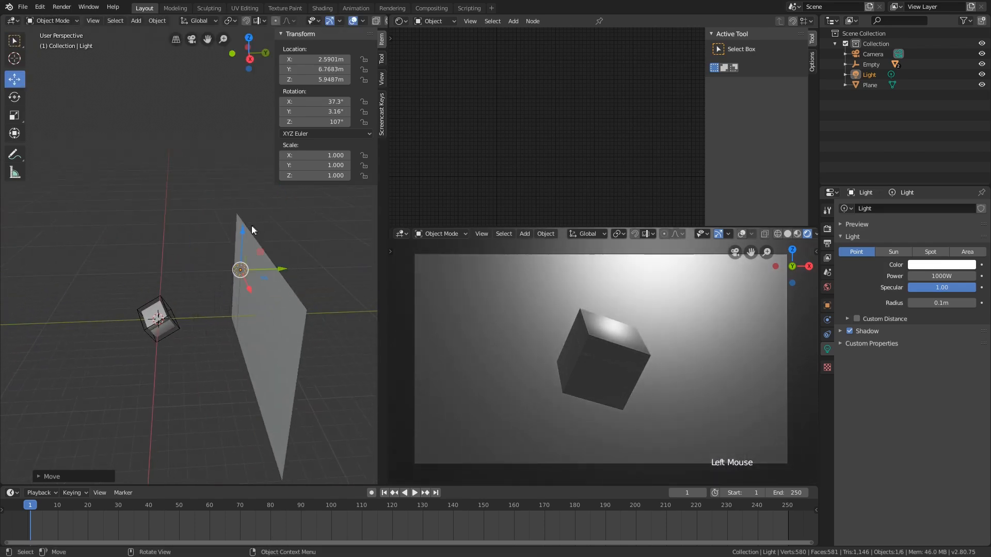
drag(253, 229, 255, 287)
mouse_move(241, 247)
mouse_down()
mouse_move(229, 285)
mouse_move(228, 250)
mouse_up()
drag(261, 295, 280, 293)
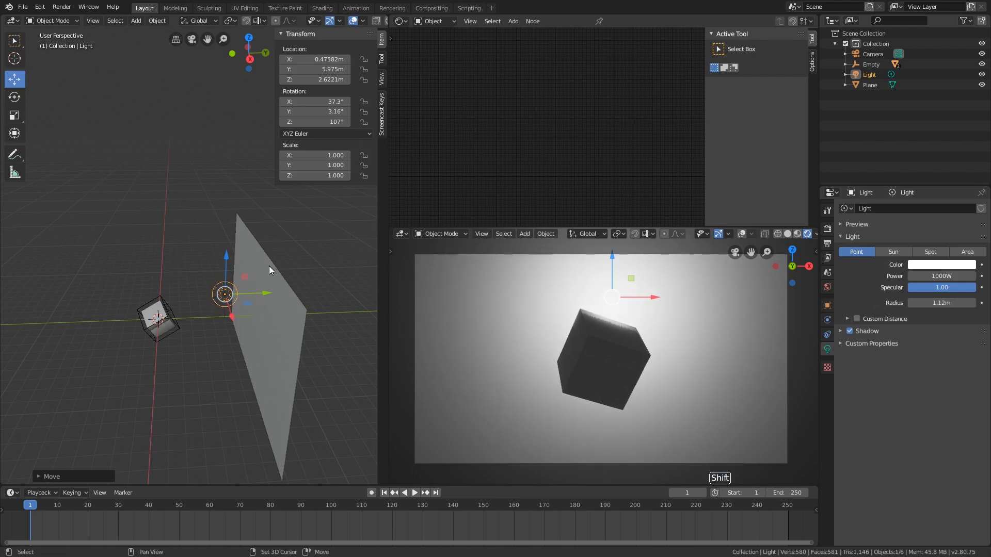
Raise the point light's power to 1048 W.
shift+middle_drag(270, 270, 248, 287)
ctrl+drag(952, 276, 952, 276)
scroll(217, 309, down, 2)
mouse_move(217, 309)
shift+middle_down()
mouse_move(233, 289)
mouse_move(223, 316)
shift+middle_up()
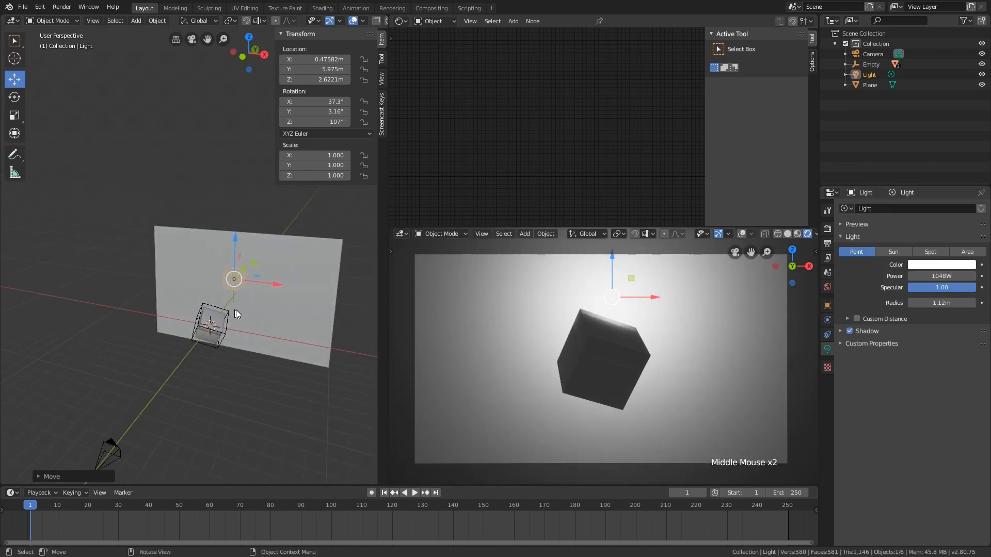
Add an area light and move it in front of the box, to about X -0.93 m, Y -7.42 m, Z -0.34 m.
scroll(237, 314, up, 1)
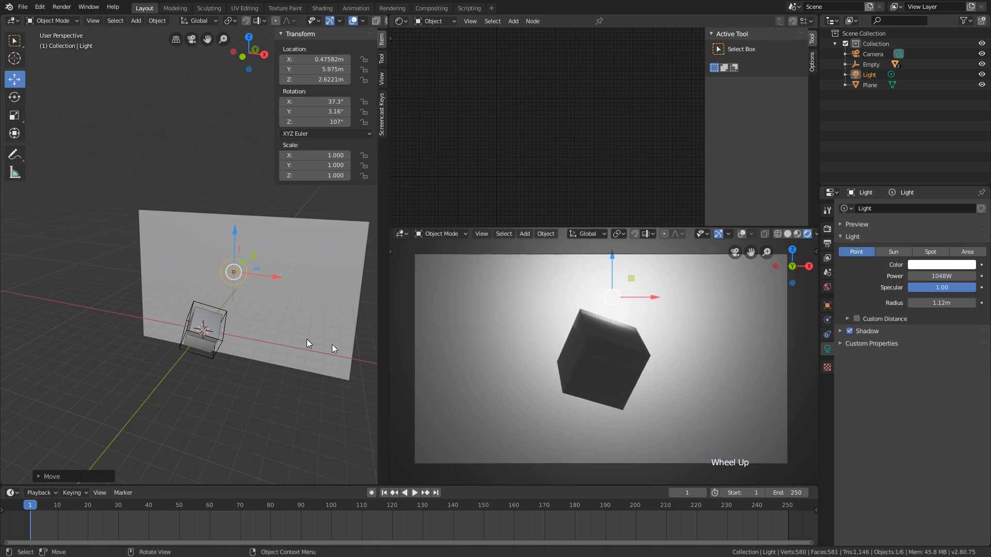
middle_drag(307, 344, 209, 330)
key(shift+a)
mouse_move(209, 334)
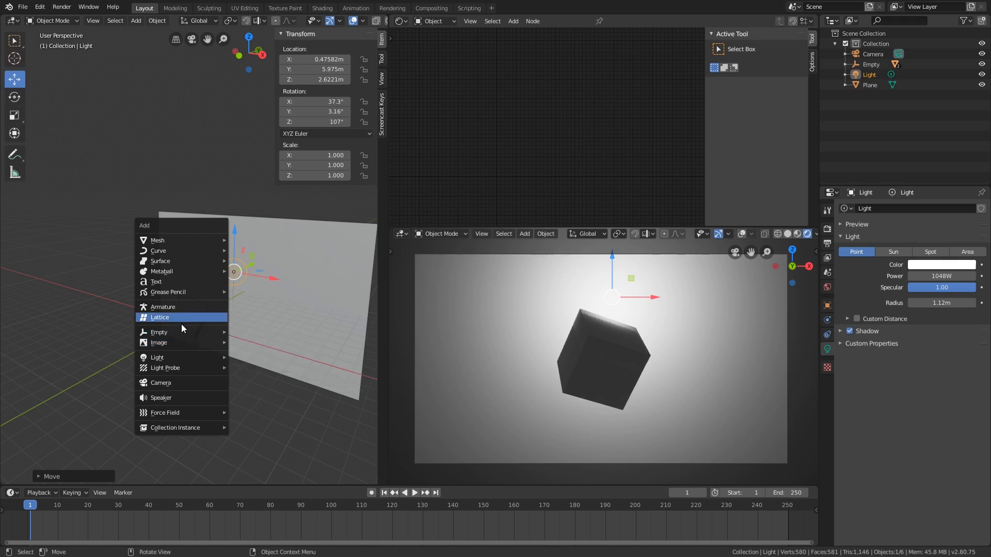
mouse_move(182, 360)
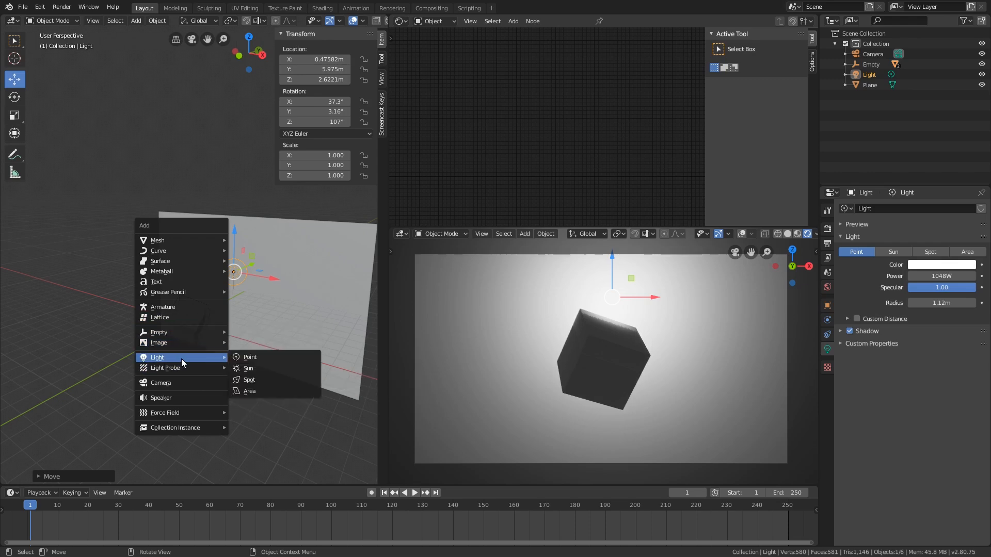
click(261, 391)
middle_drag(258, 395, 233, 324)
key(g)
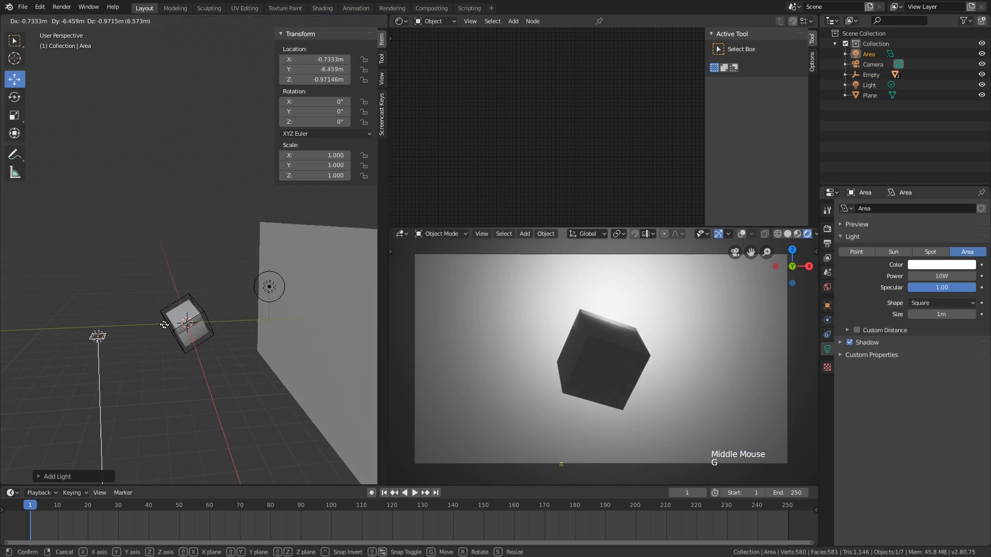
click(164, 324)
Trackball-rotate the area light to about X 90.7°, Y 46.7°, Z -29.2°.
shift+middle_drag(156, 337, 257, 301)
key(r)
key(r)
click(216, 357)
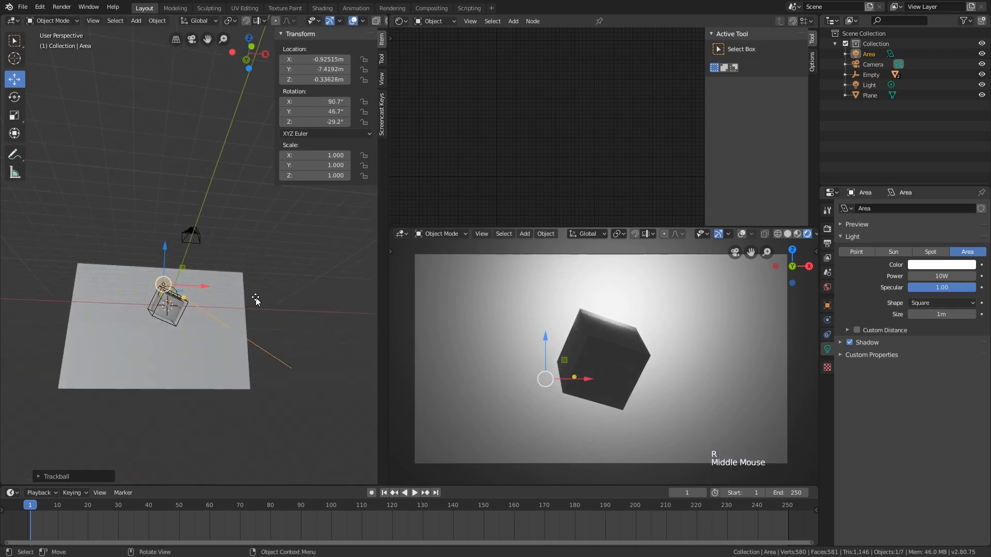
Move the area light to about X -4.76 m, Y -5.93 m, Z -2.26 m and aim it at the box, rotated about 128°, 57.1°, -11.9°.
key(g)
click(202, 326)
key(r)
key(r)
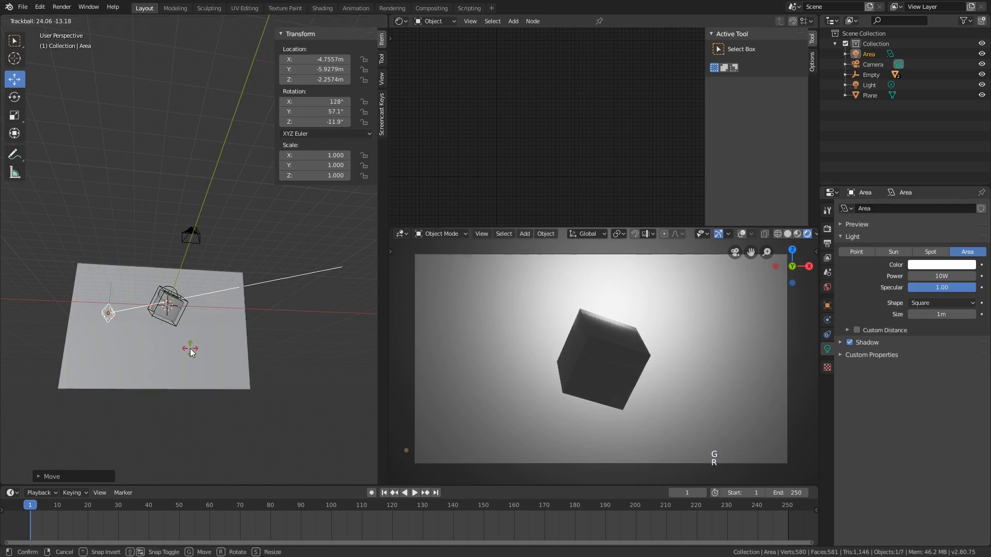
click(190, 348)
Set the area light's size to 4.33 m and its power to 222.2 W.
mouse_move(190, 349)
shift+middle_down()
mouse_move(208, 334)
mouse_move(202, 342)
shift+middle_up()
scroll(190, 346, up, 1)
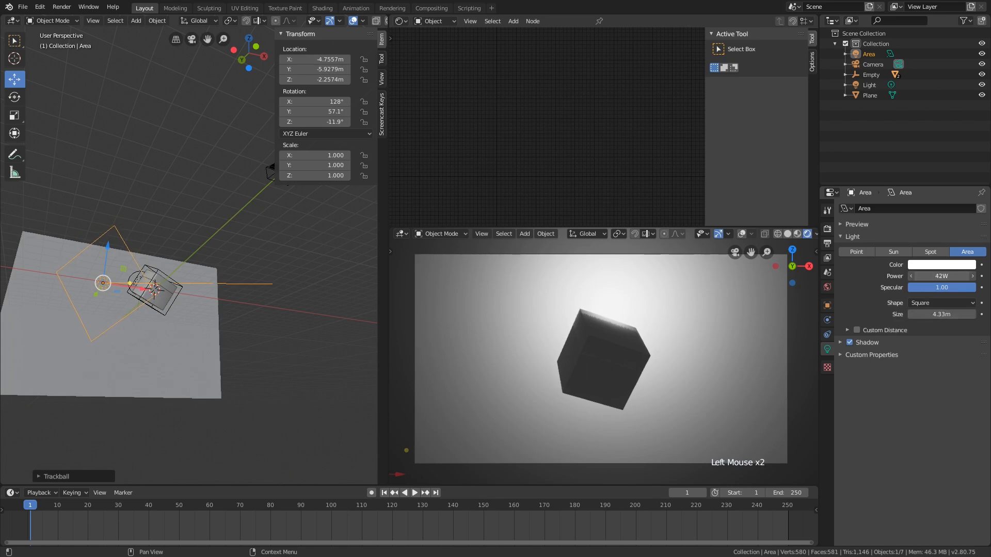
mouse_move(941, 277)
mouse_down()
mouse_move(970, 276)
mouse_move(926, 279)
mouse_up()
Move the area light beside the box, to about X -6.69 m, Y -2.95 m, Z -1.62 m.
middle_drag(171, 295, 269, 305)
key(g)
click(179, 328)
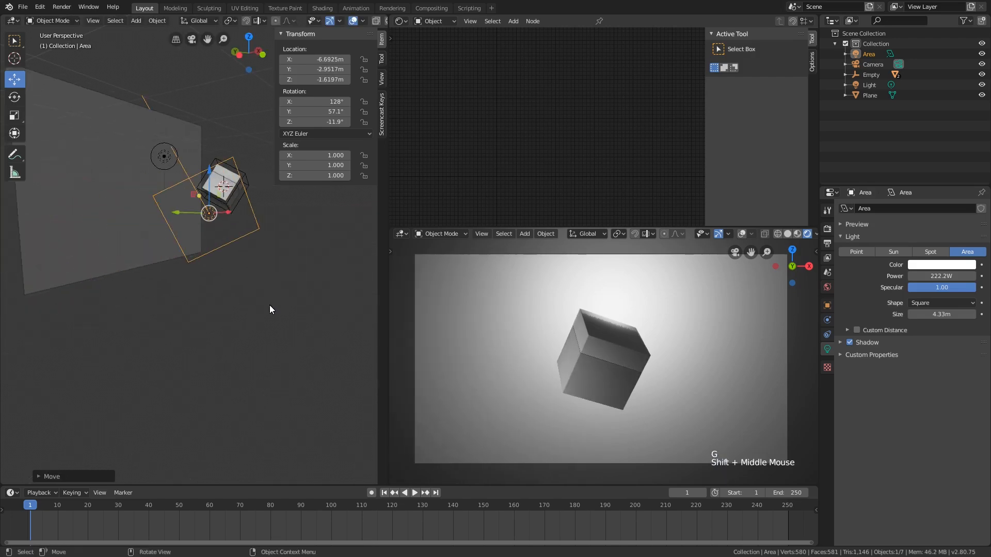
Trackball-rotate the area light to about 117°, 55.6°, -46.2° and move it to about X -8.05 m, Y -1.18 m, Z -2.31 m.
key(g)
click(300, 300)
key(r)
key(r)
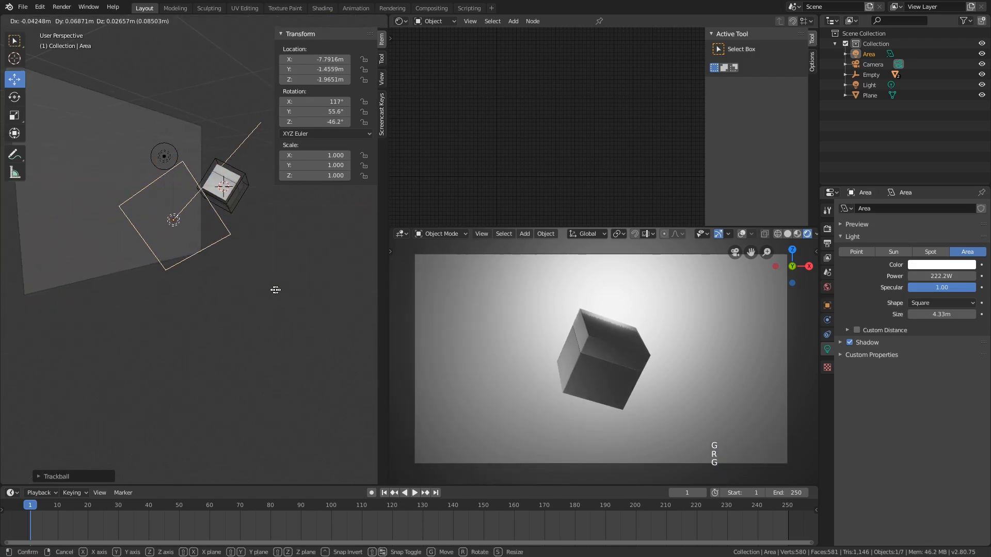
click(279, 272)
key(g)
click(300, 302)
middle_drag(301, 302, 173, 327)
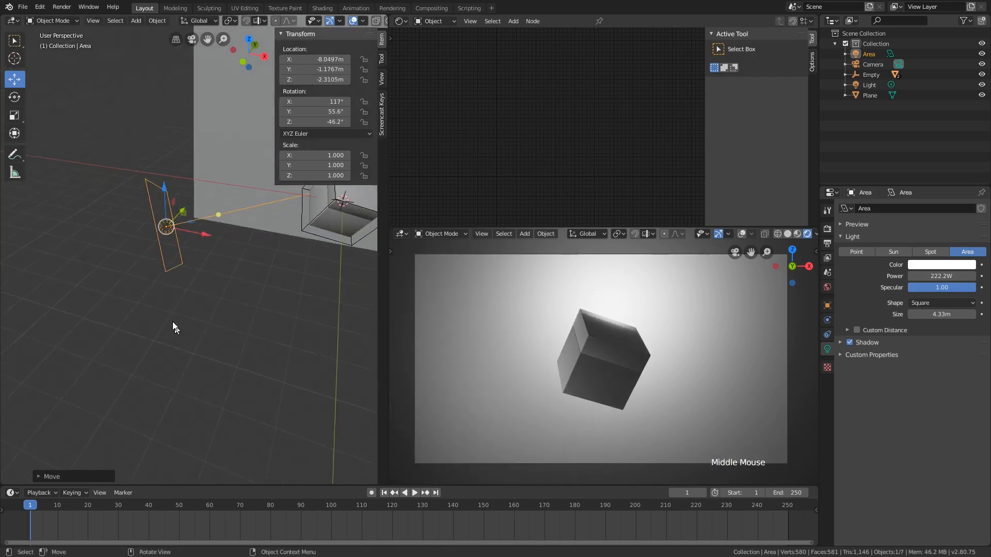
Move the area light farther from the box, to about X -10.36 m and Z -2.44 m, and shift it along the Y axis.
scroll(173, 327, down, 2)
key(g)
click(225, 267)
shift+middle_drag(225, 267, 224, 290)
scroll(179, 308, down, 1)
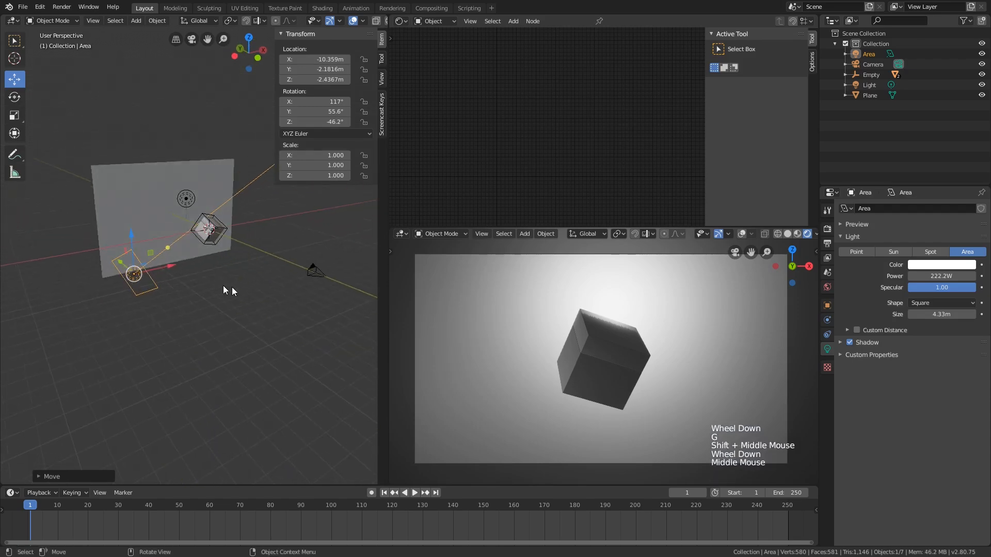
drag(120, 261, 201, 271)
Duplicate the area light and place the copy at about X 4.65 m, Y -5.15 m, Z -1 m.
scroll(189, 295, down, 2)
middle_drag(201, 271, 154, 295)
scroll(190, 296, down, 1)
key(shift+d)
click(178, 297)
middle_drag(155, 295, 122, 289)
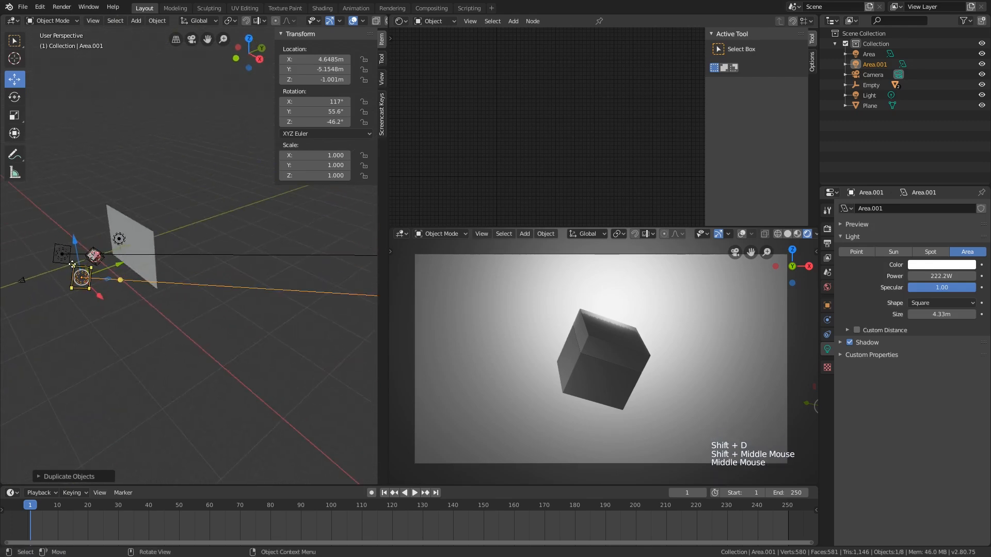
Trackball-rotate the duplicated area light to about -136°, 4.85°, -118° and move it to about X 6.39 m, Y -5.18 m, Z -6.98 m.
key(r)
key(r)
click(209, 391)
key(g)
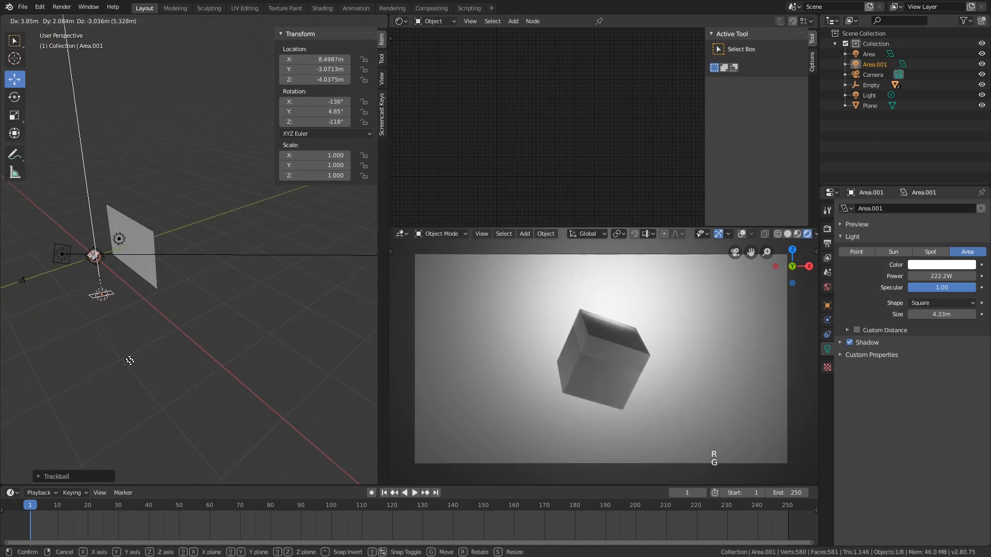
click(132, 364)
middle_drag(132, 364, 261, 356)
scroll(211, 341, up, 3)
key(g)
click(209, 336)
shift+scroll(238, 381, down, 1)
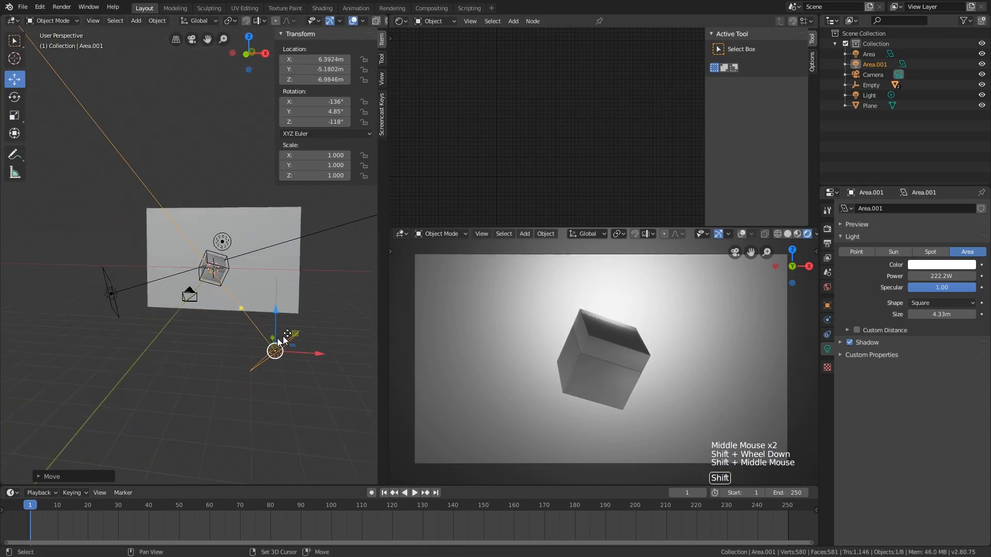
Set the second area light's size to 7.31 m and its power to 271.8 W.
drag(931, 316, 936, 316)
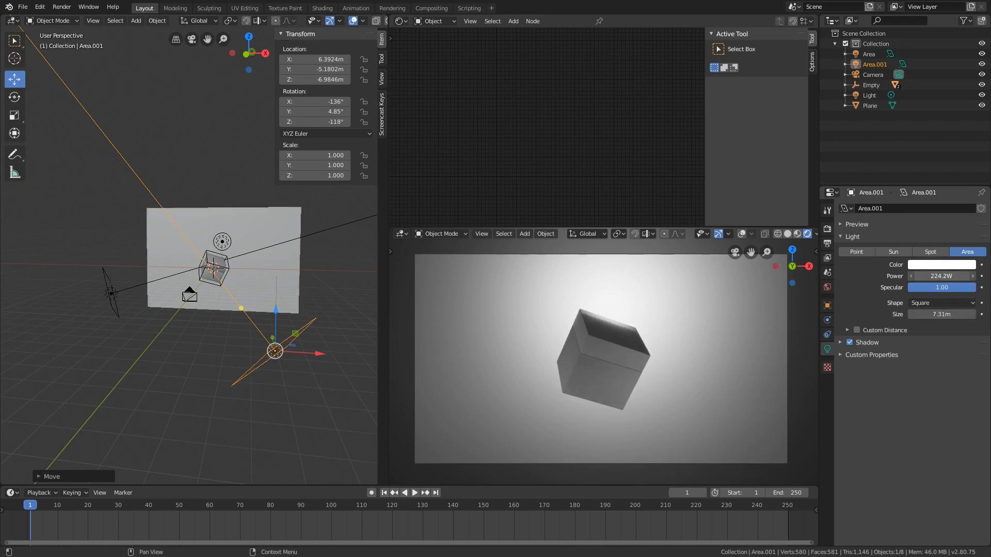
drag(941, 276, 955, 276)
scroll(184, 294, up, 2)
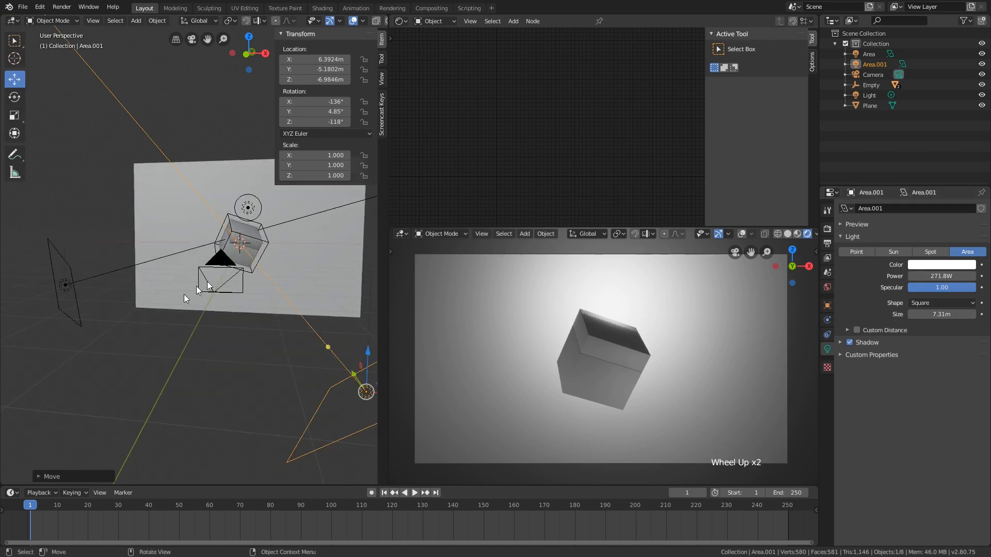
click(267, 255)
click(262, 251)
key(r)
key(r)
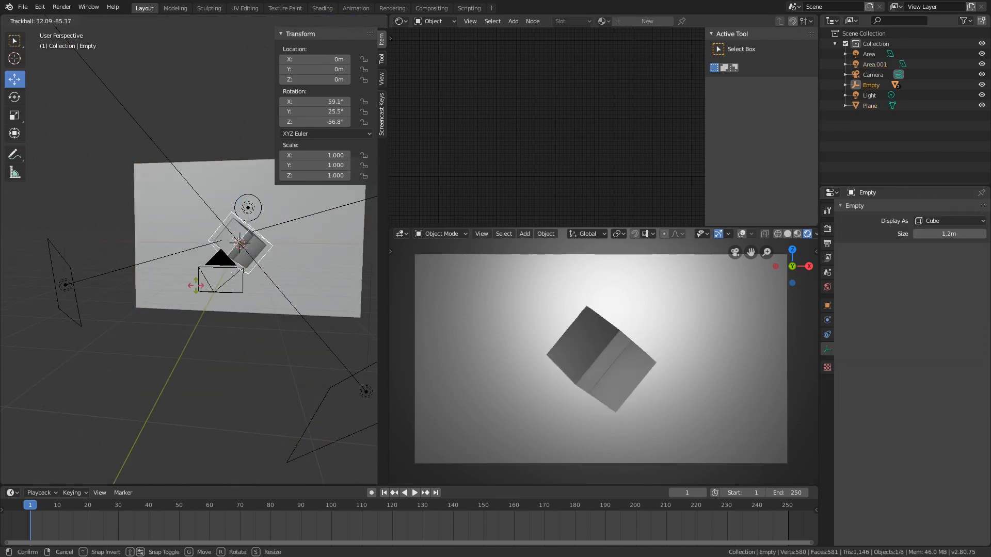
click(280, 264)
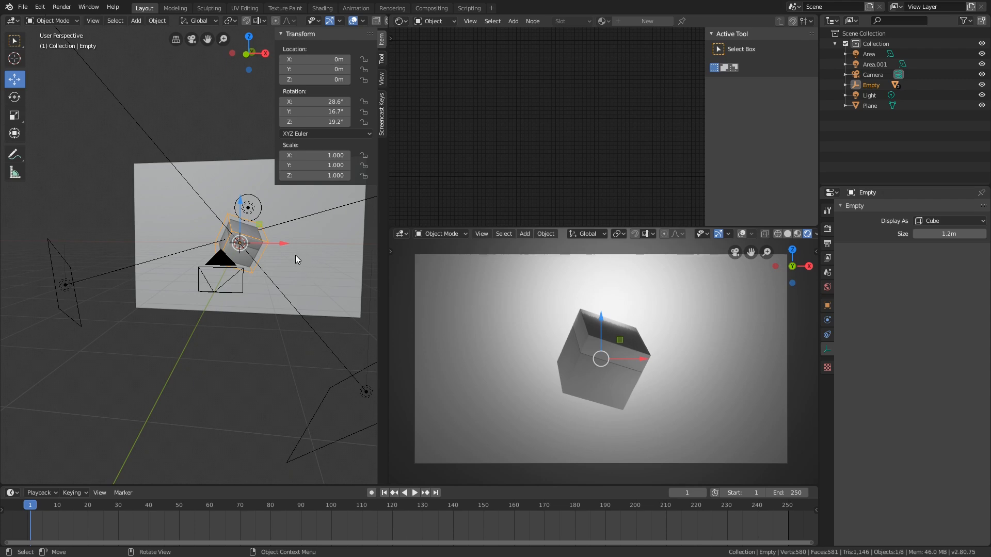
Save the blend file.
shift+middle_drag(291, 281, 258, 313)
key(ctrl+s)
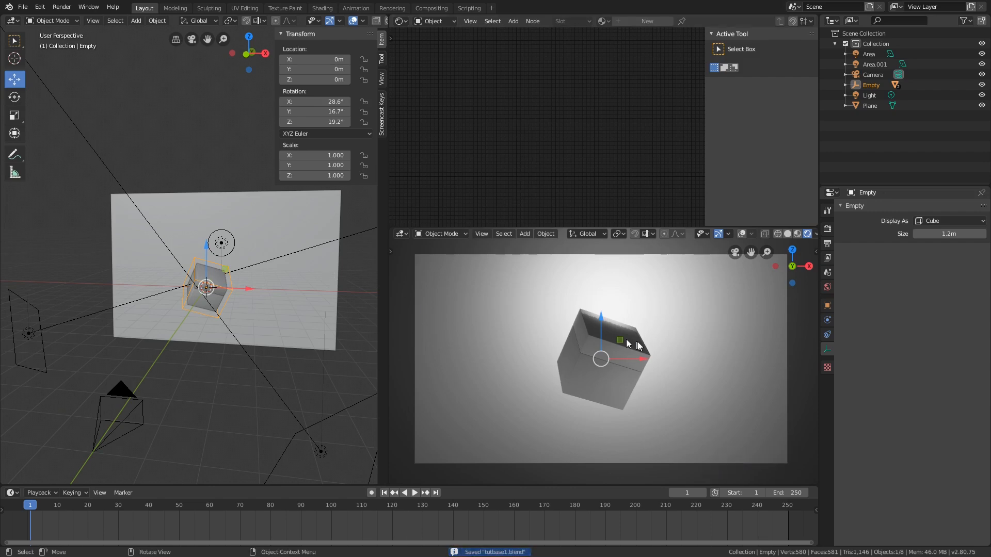
Examine the box's shading in the rendered camera view and the placement of the point light near the backdrop.
scroll(638, 345, up, 3)
shift+middle_drag(638, 345, 645, 315)
shift+middle_drag(295, 299, 266, 321)
shift+scroll(284, 298, down, 1)
scroll(266, 321, up, 1)
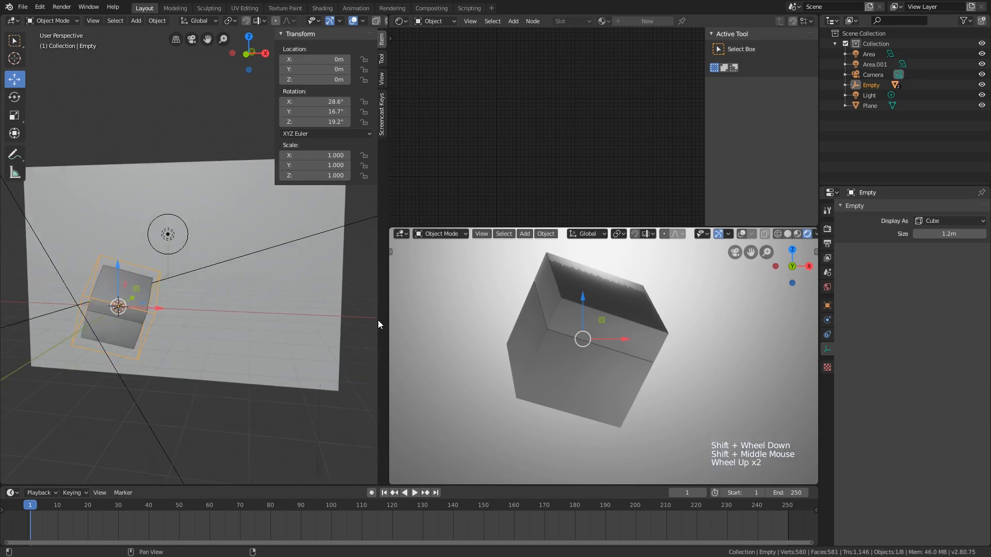
drag(390, 320, 362, 320)
shift+middle_drag(227, 311, 199, 267)
scroll(213, 339, up, 1)
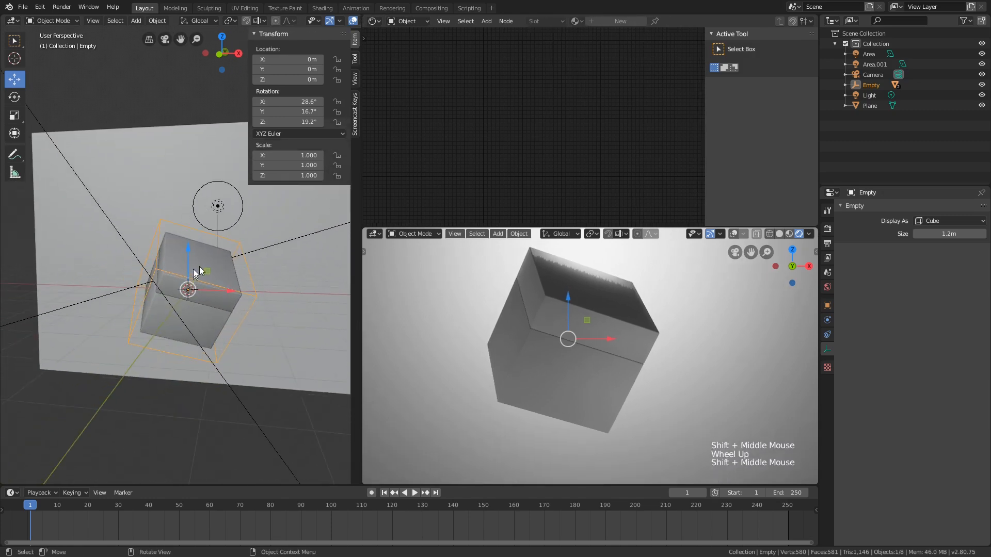
scroll(109, 249, down, 2)
middle_drag(108, 249, 196, 298)
scroll(157, 285, down, 1)
click(228, 237)
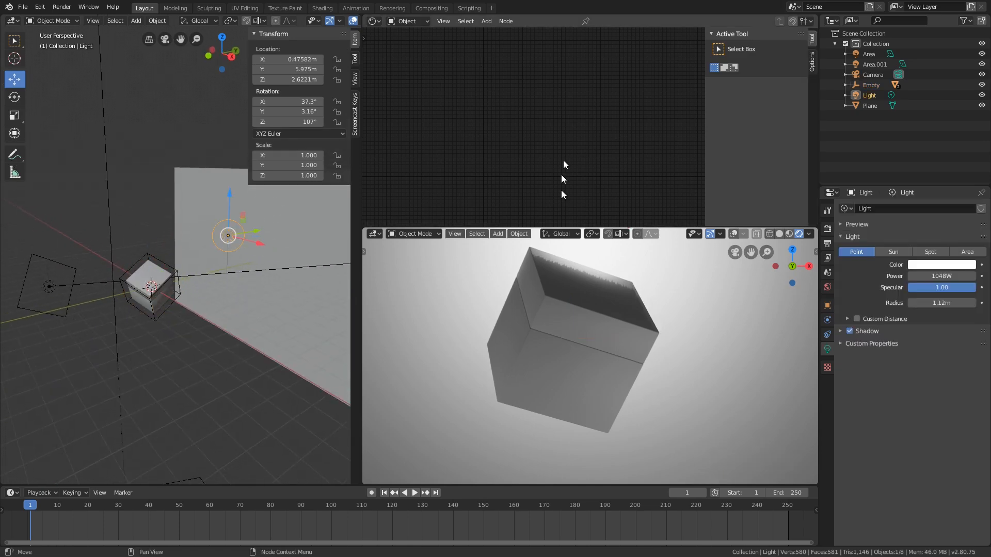
scroll(558, 376, down, 3)
shift+middle_drag(558, 377, 581, 376)
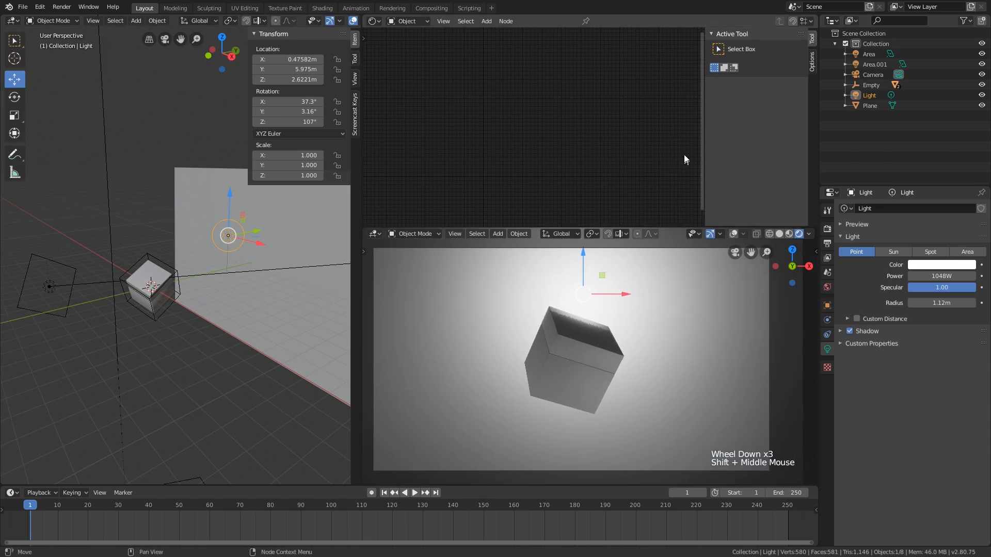
Hide the node editor's sidebar and join the rendered viewport over the node editor so it fills the full height.
key(n)
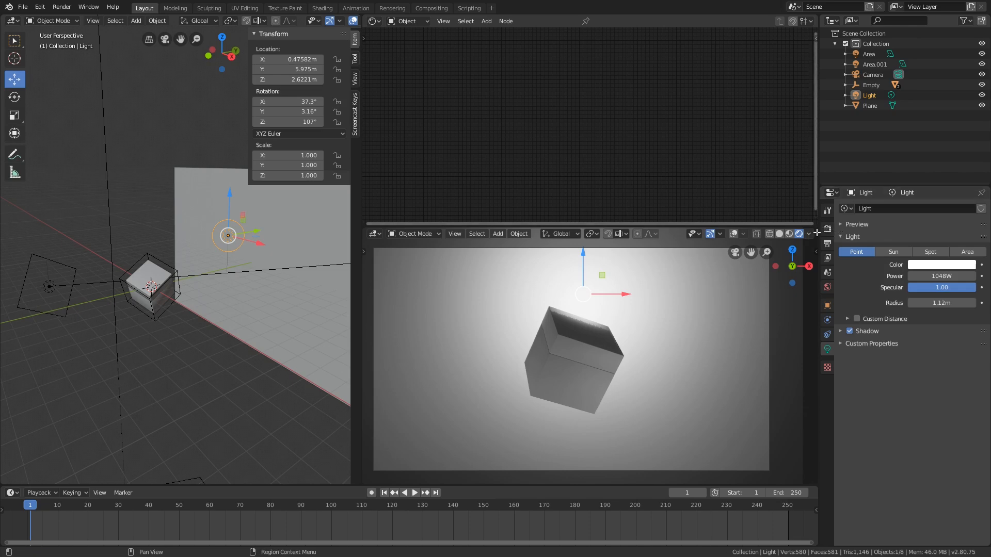
drag(816, 233, 812, 212)
scroll(614, 237, up, 2)
shift+middle_drag(614, 237, 606, 258)
scroll(426, 274, down, 1)
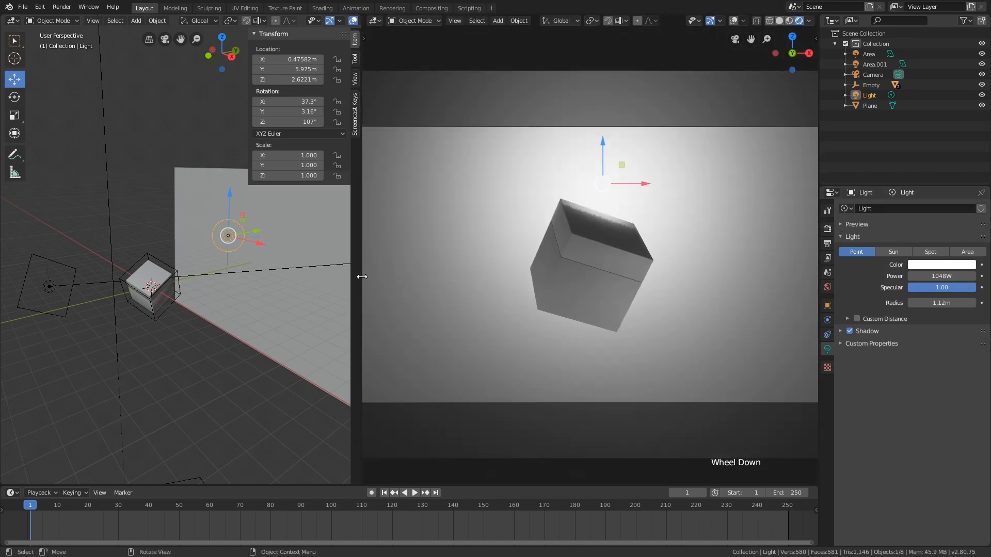
Widen the area beside the rendered viewport and change it from a 3D viewport to the Shader Editor.
drag(362, 277, 486, 275)
scroll(301, 213, up, 3)
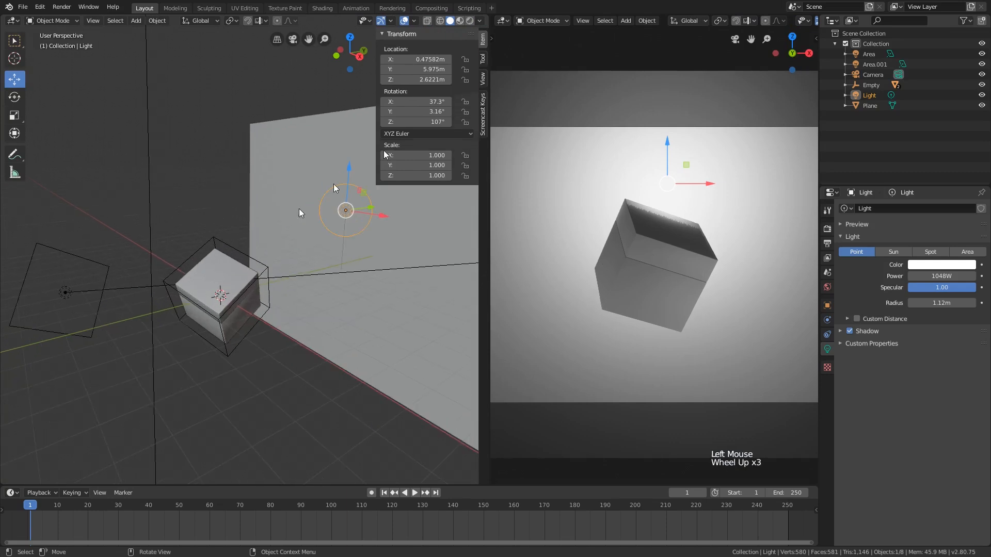
click(12, 20)
click(47, 70)
scroll(184, 178, down, 3)
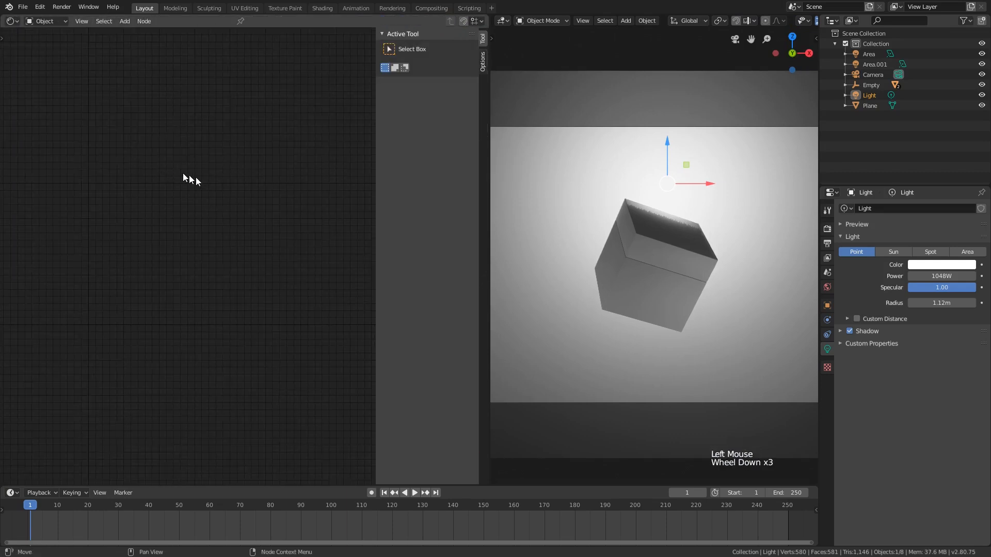
scroll(289, 209, up, 2)
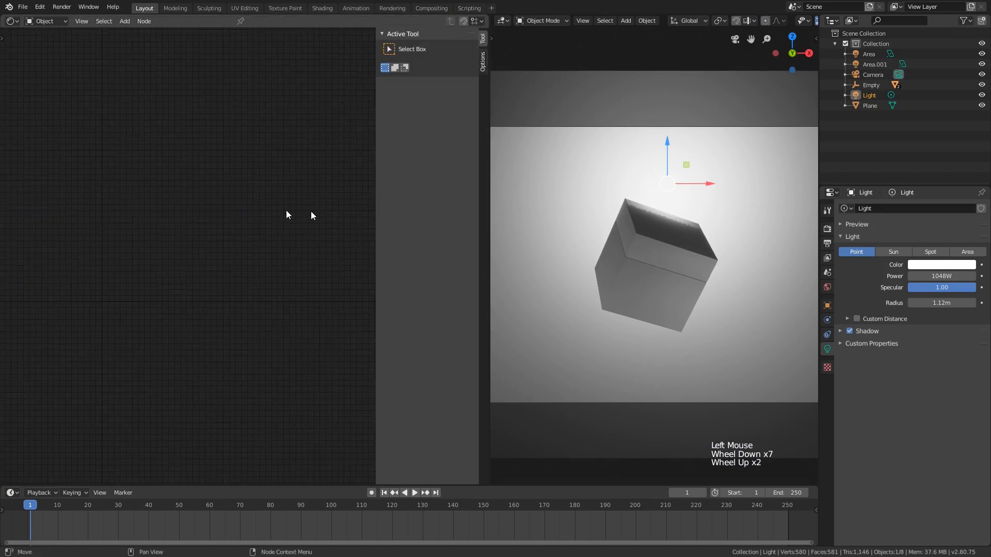
Show the overlays in the rendered viewport and select the box body to load its material nodes.
click(678, 287)
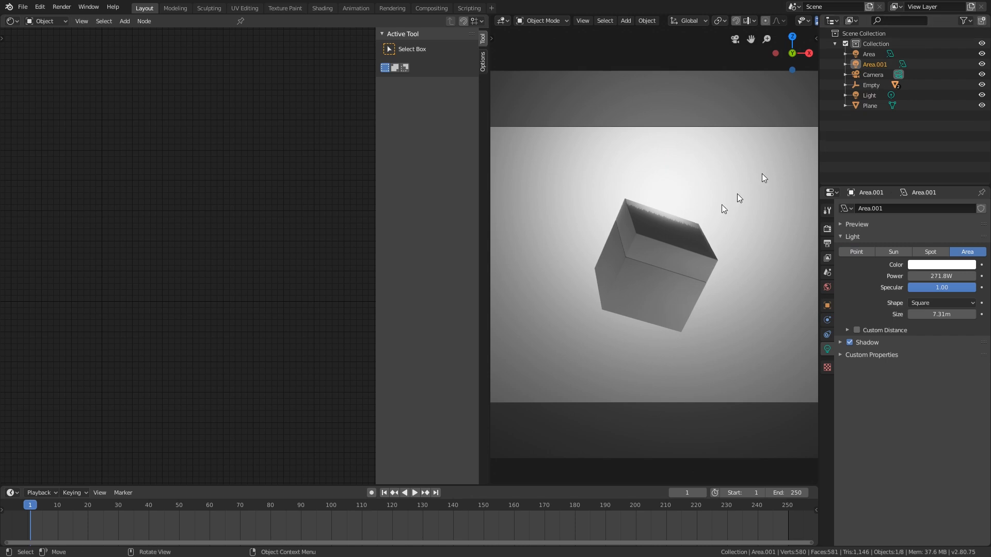
scroll(794, 23, down, 3)
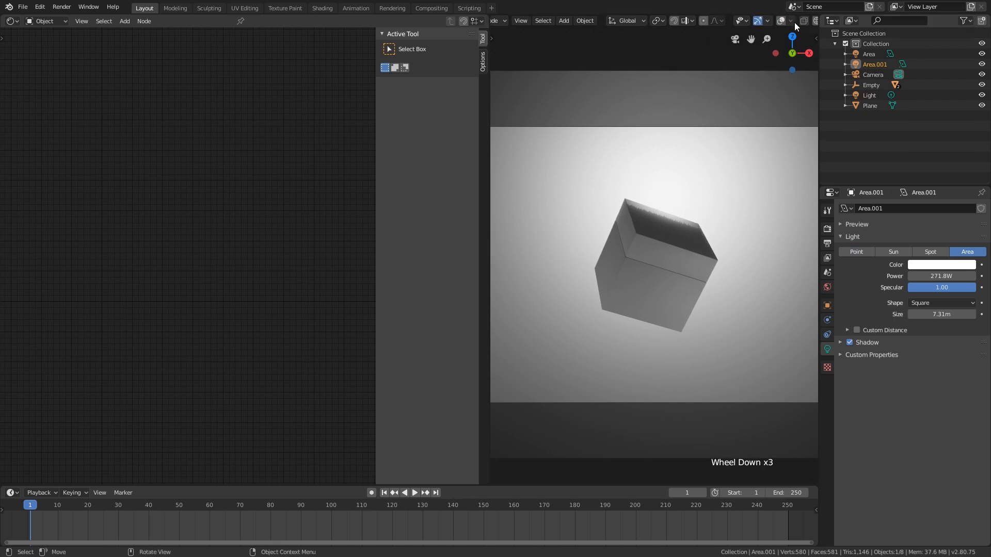
click(780, 22)
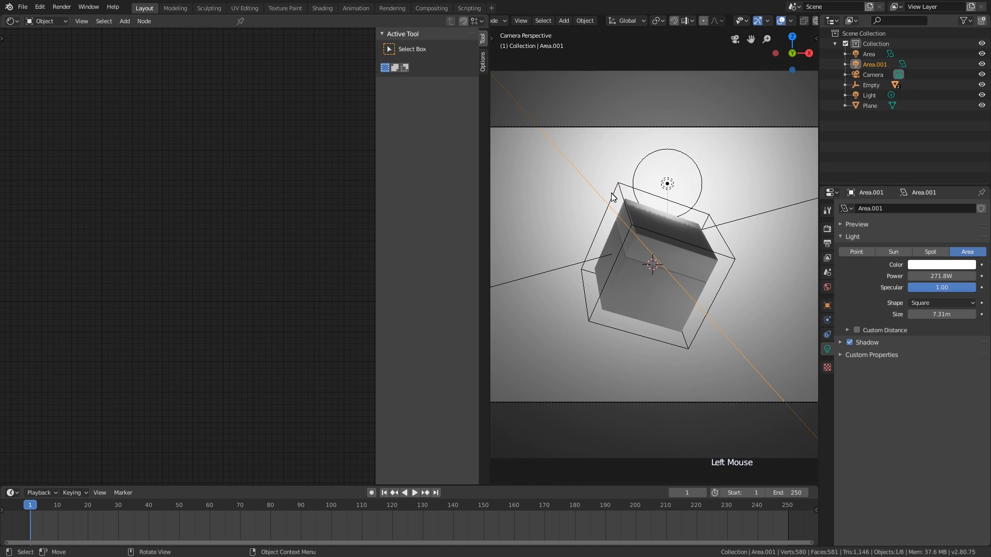
click(660, 312)
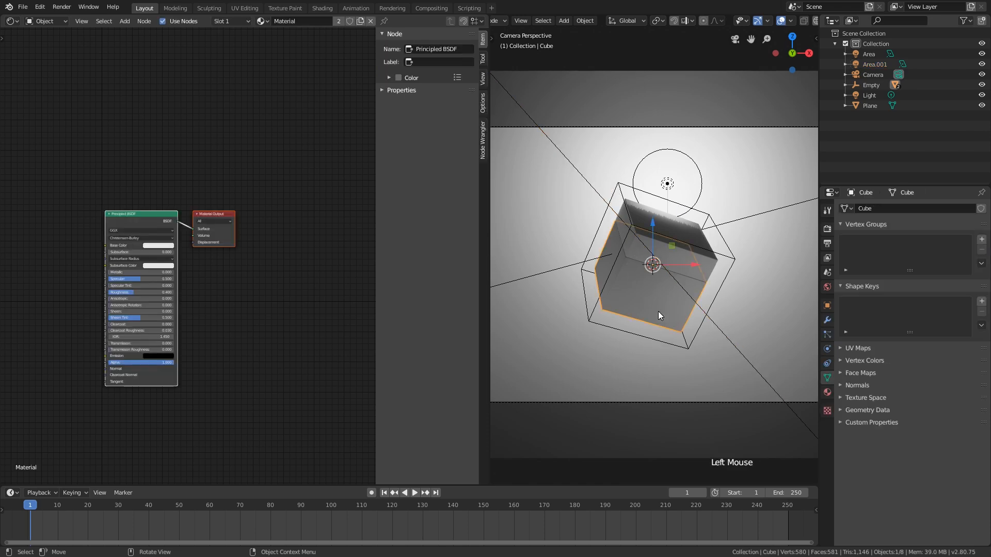
click(859, 86)
click(871, 64)
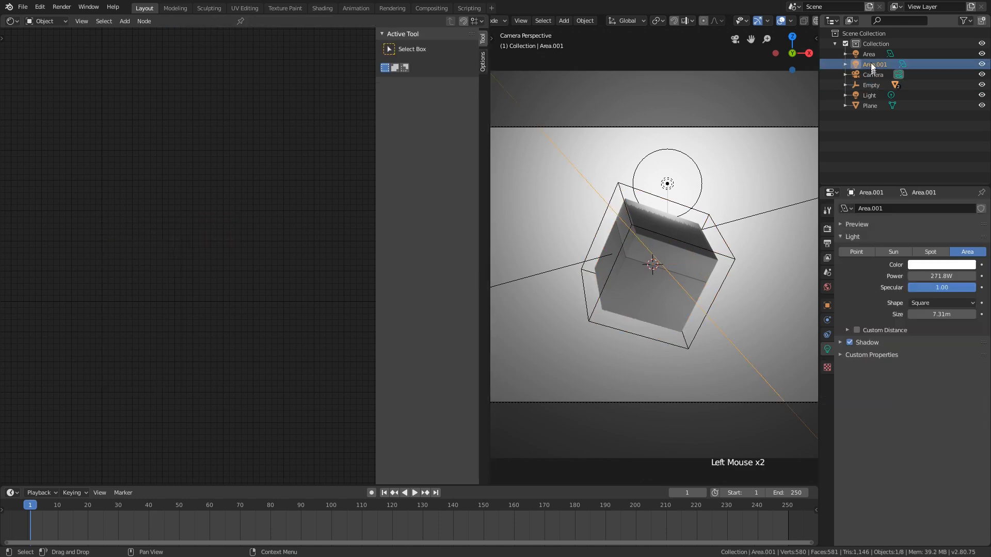
click(871, 64)
click(872, 84)
click(872, 105)
click(873, 64)
click(873, 75)
click(872, 54)
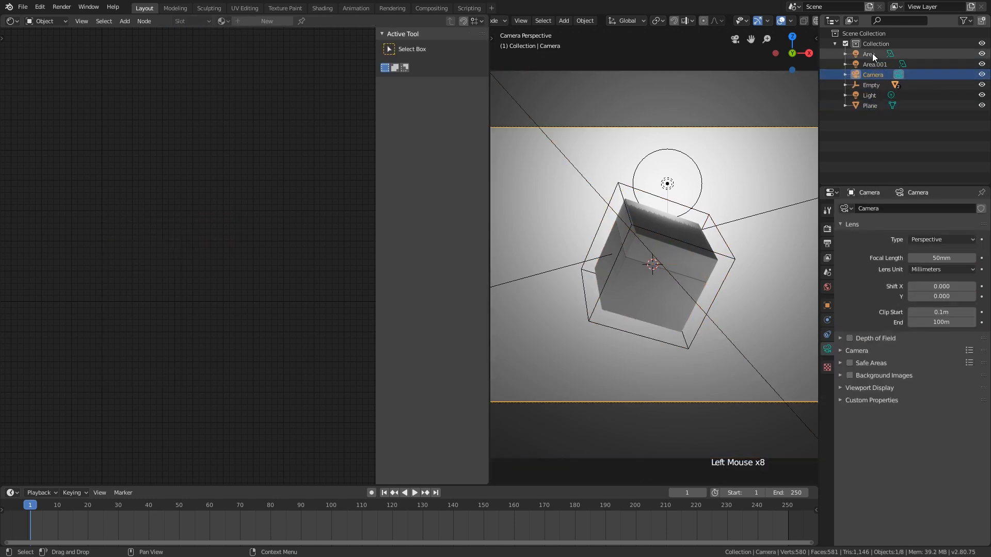
Set the box body's Principled BSDF base color to light green, about H 0.261, S 0.663, V 0.906.
click(651, 276)
shift+middle_drag(188, 273, 242, 272)
scroll(238, 267, up, 5)
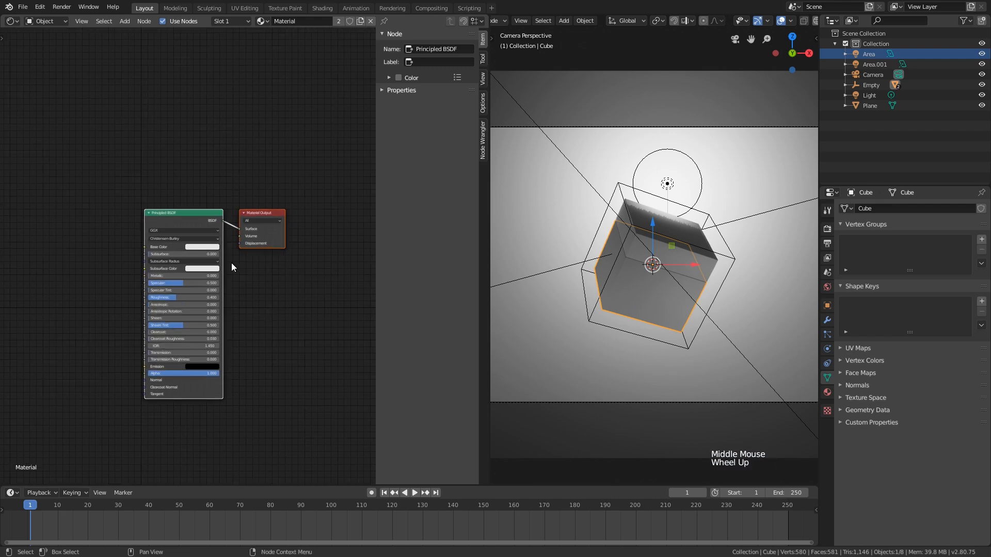
click(192, 241)
drag(238, 164, 205, 119)
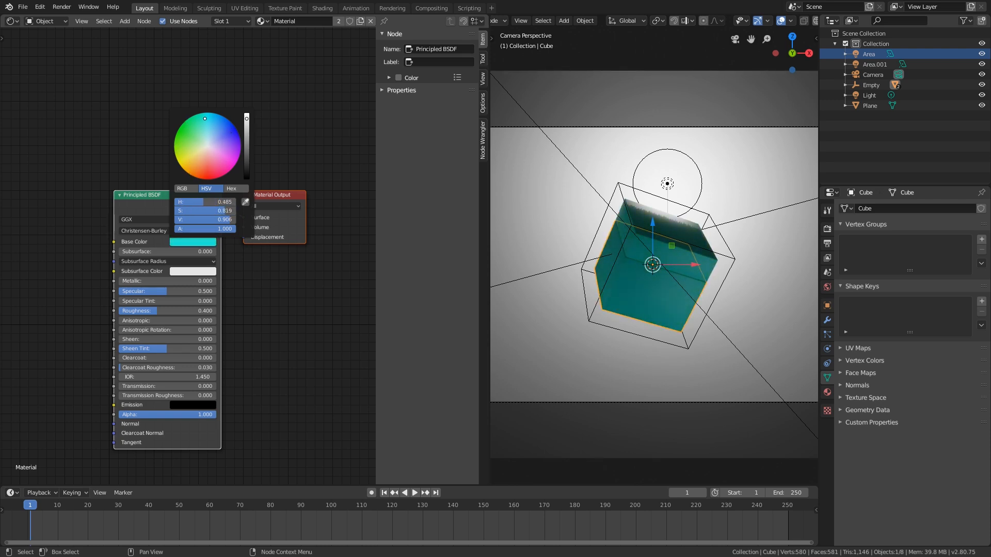
click(190, 241)
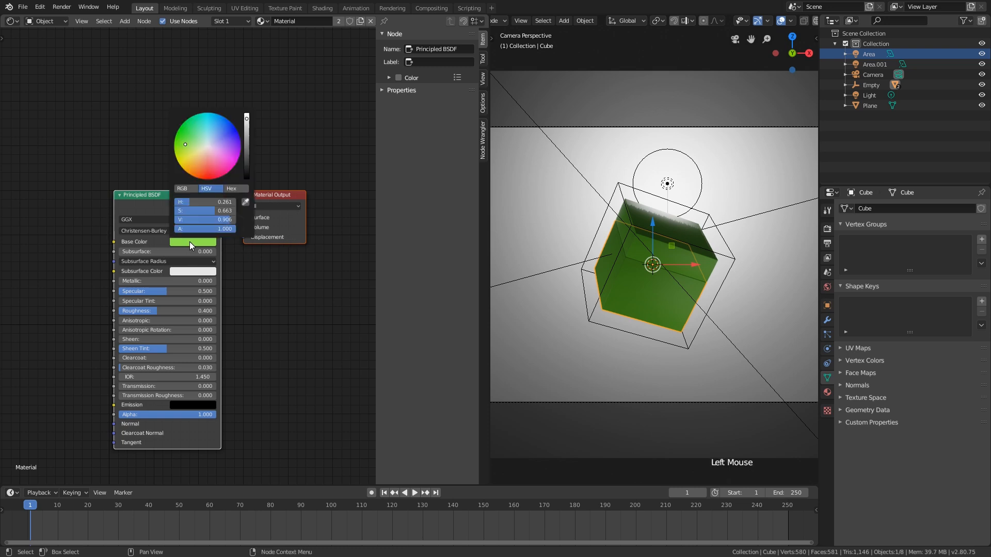
Try adding image texture and mapping nodes to the Principled BSDF, and undo the addition.
middle_drag(58, 206, 199, 188)
scroll(320, 189, down, 5)
middle_drag(320, 190, 232, 215)
click(253, 209)
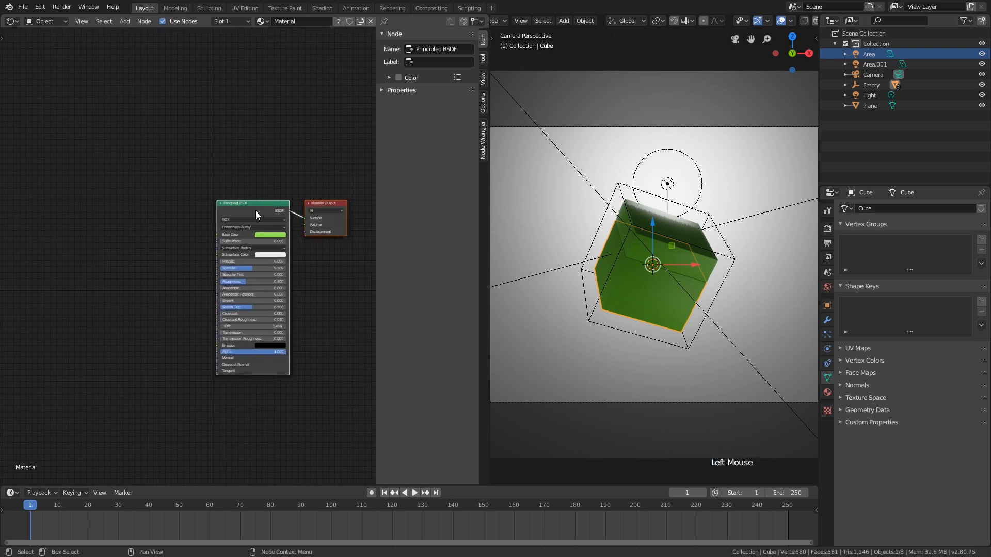
key(ctrl+t)
middle_drag(225, 211, 250, 214)
scroll(252, 215, down, 3)
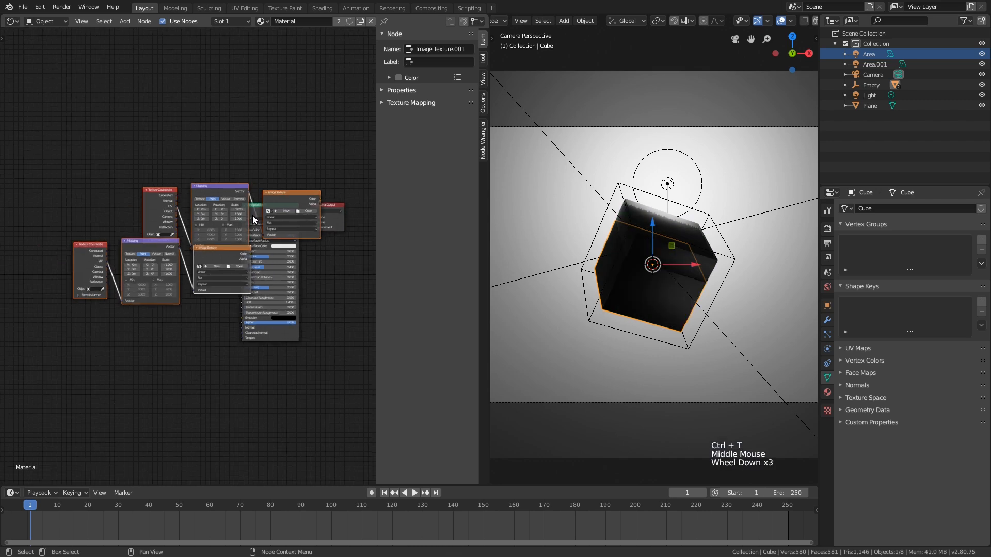
key(ctrl+z)
click(327, 273)
click(316, 234)
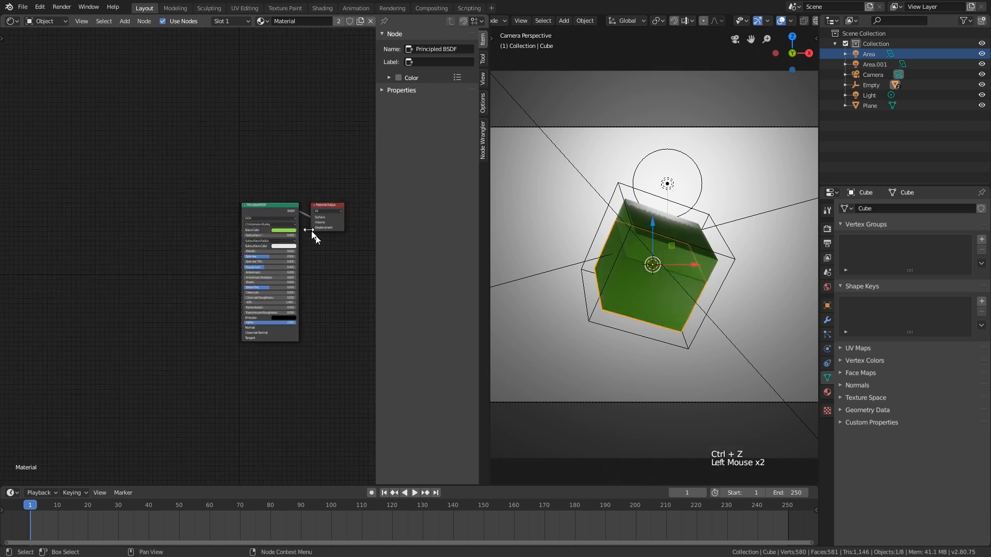
Add texture coordinate, mapping and image texture nodes feeding the Principled BSDF's base color, and move them clear of the shader.
click(273, 211)
scroll(273, 213, up, 3)
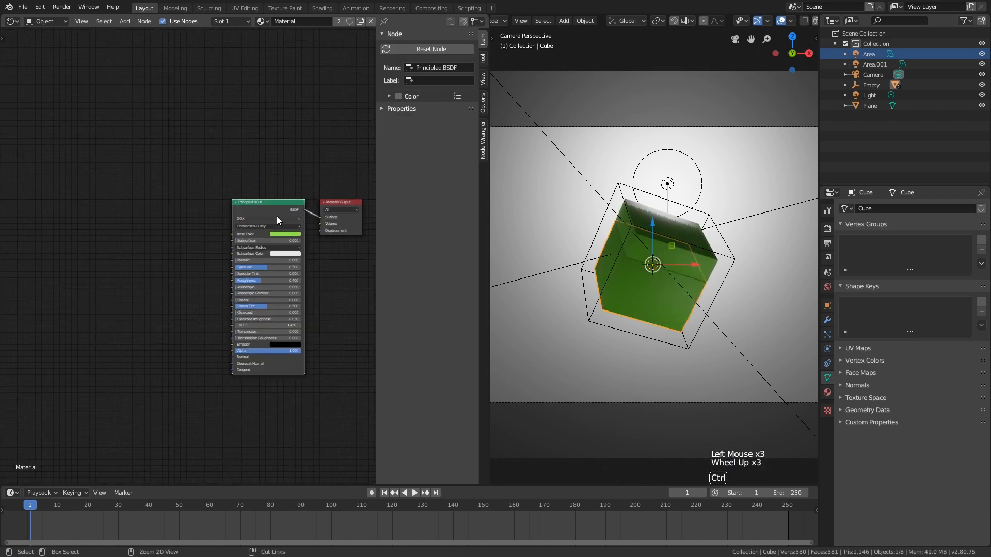
key(ctrl+t)
middle_drag(265, 214, 295, 231)
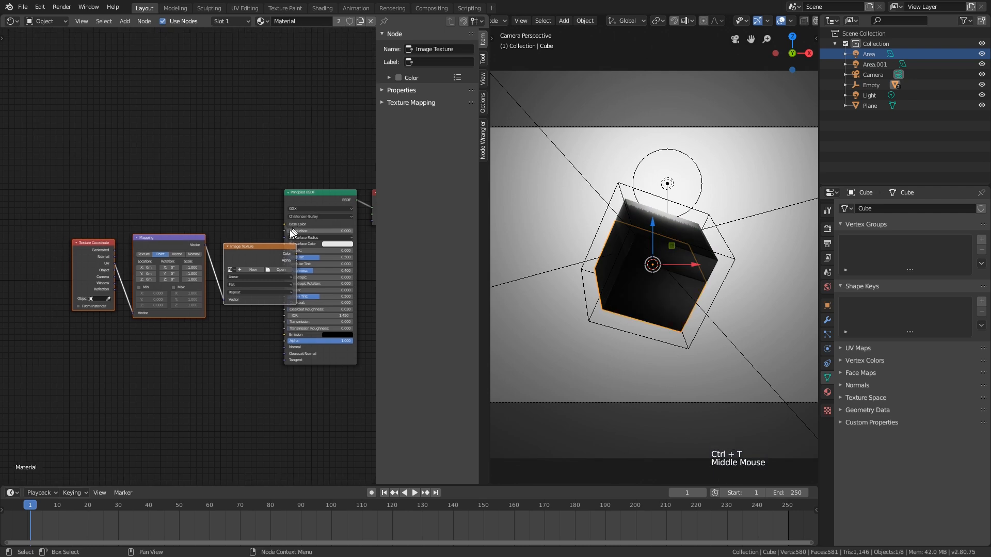
key(g)
click(239, 168)
shift+middle_drag(217, 205, 256, 227)
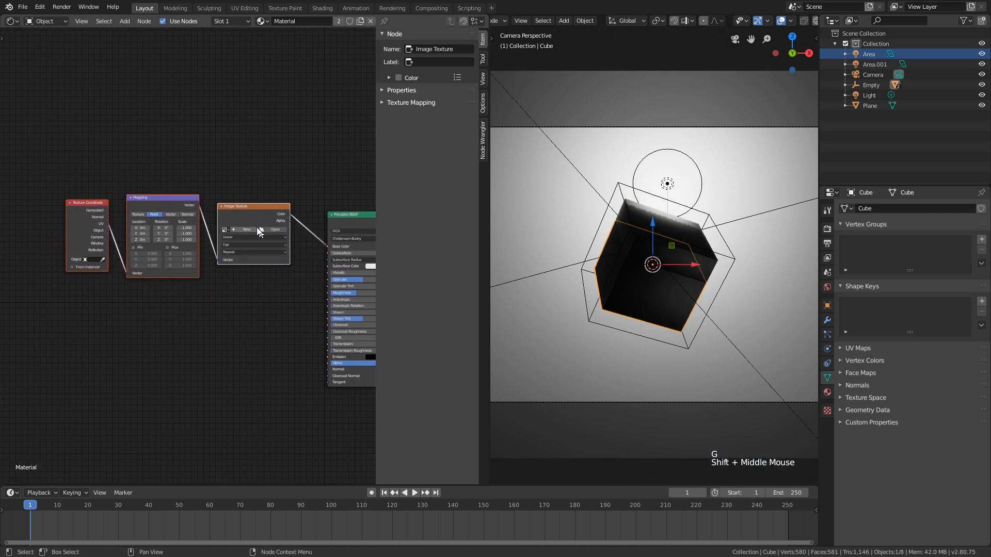
click(17, 24)
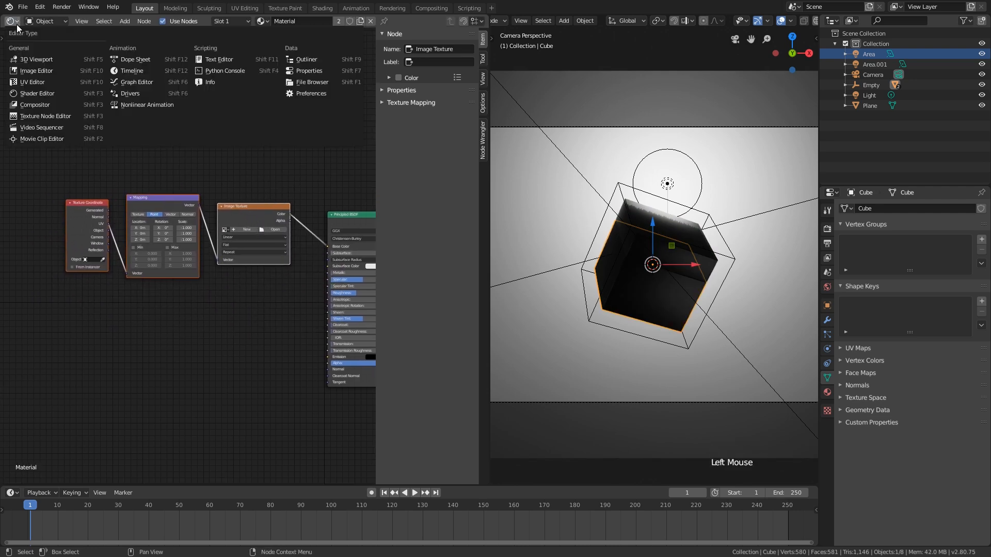
click(40, 7)
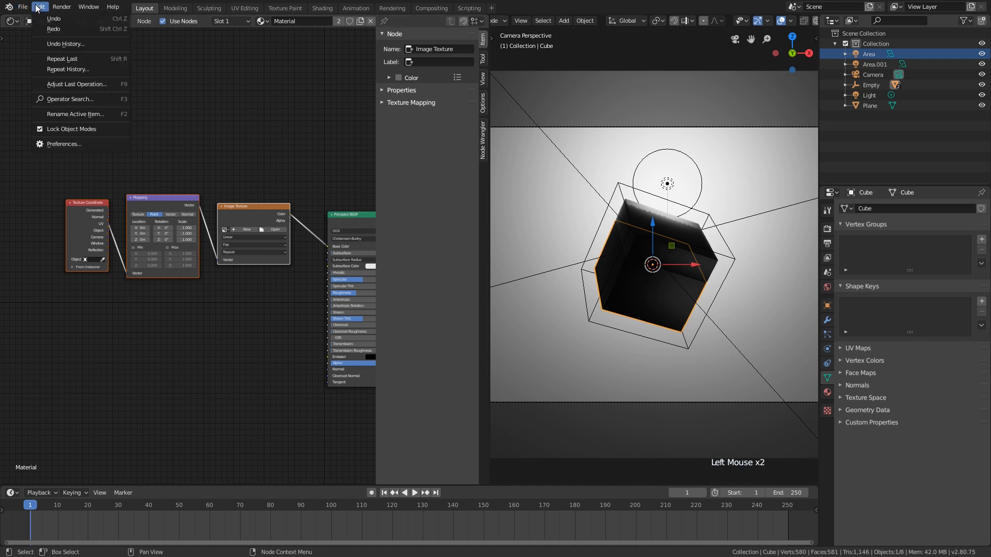
click(264, 146)
middle_drag(295, 165, 290, 178)
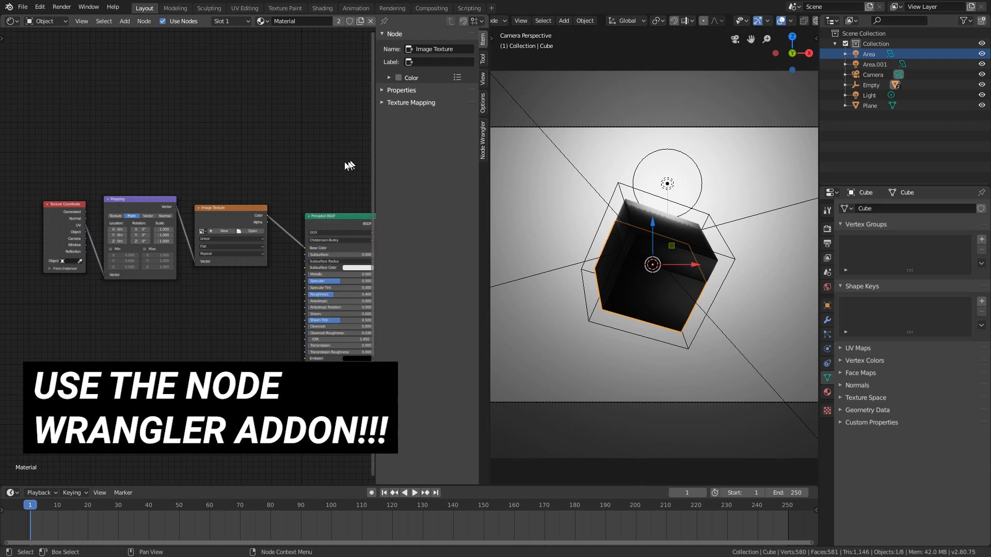
Move the image texture node slightly toward the Principled BSDF and assign it the image stickersheet2.jpg.
shift+middle_drag(333, 165, 301, 163)
middle_drag(540, 174, 495, 227)
scroll(516, 248, up, 2)
scroll(183, 224, up, 4)
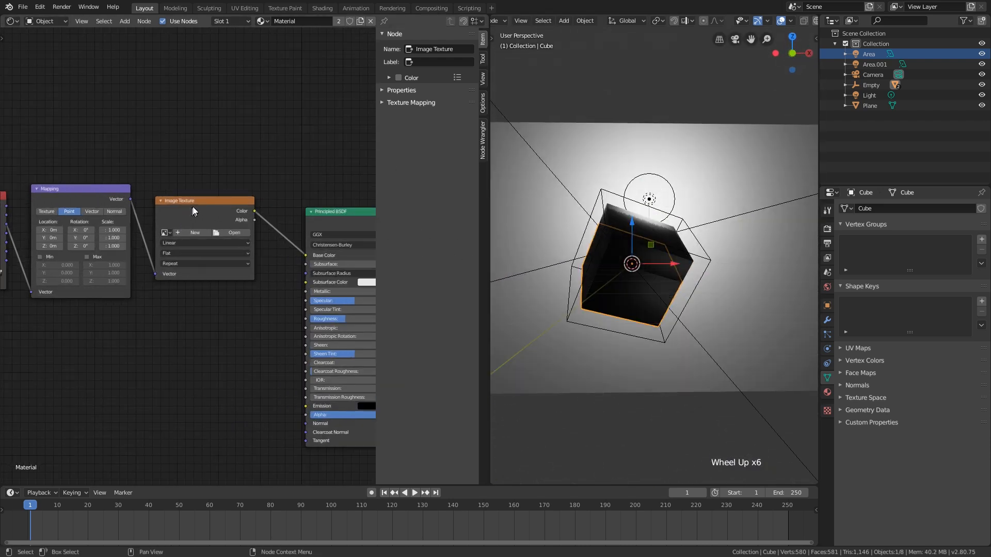
drag(197, 203, 213, 212)
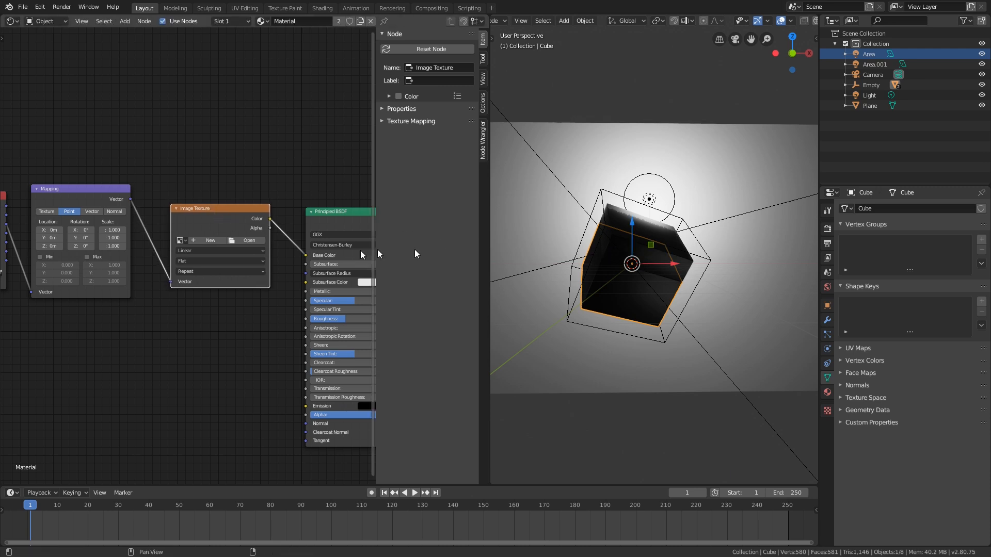
click(182, 240)
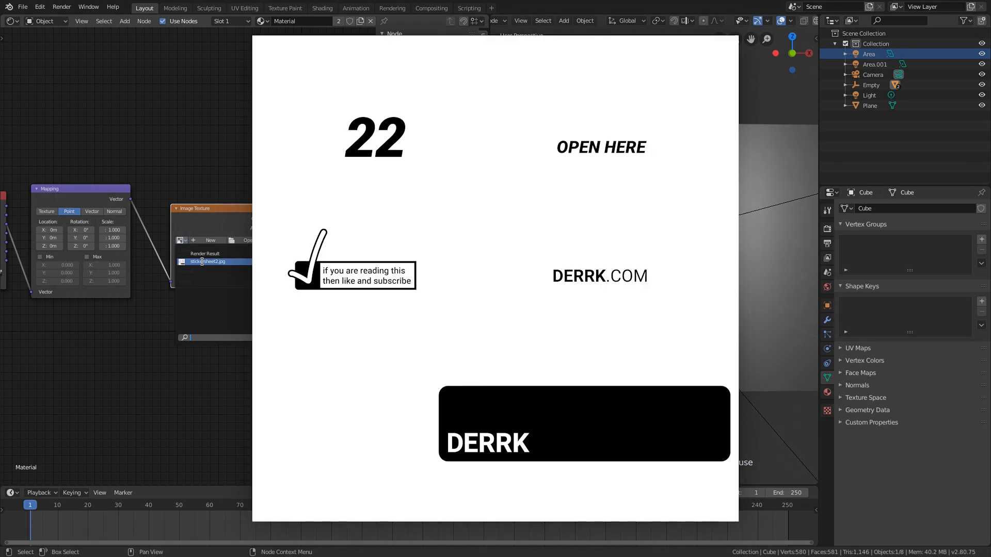
click(202, 262)
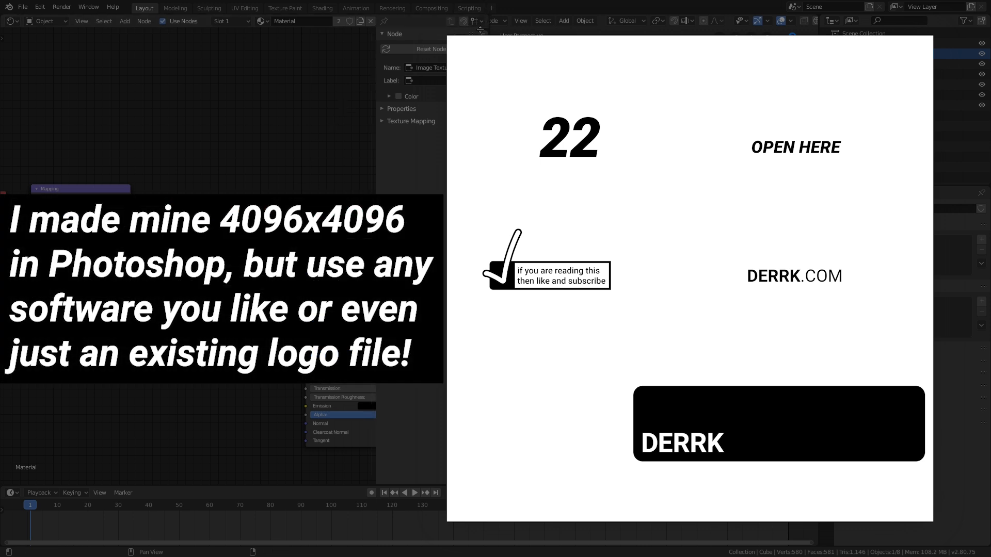
Split the shader editor area into two stacked areas and switch the upper one to the UV Editor.
drag(480, 29, 459, 263)
scroll(313, 191, down, 2)
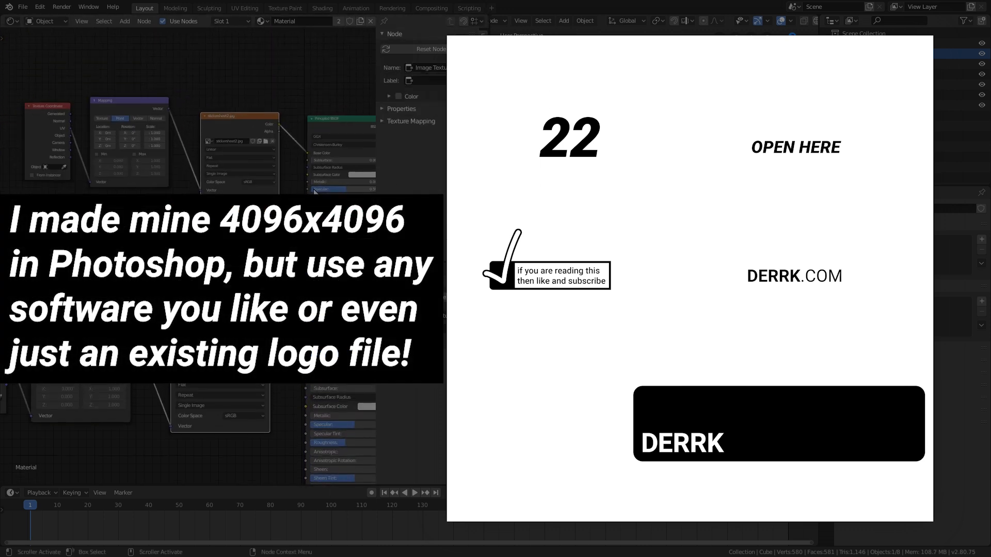
scroll(313, 190, up, 1)
scroll(314, 190, down, 1)
middle_drag(314, 190, 295, 185)
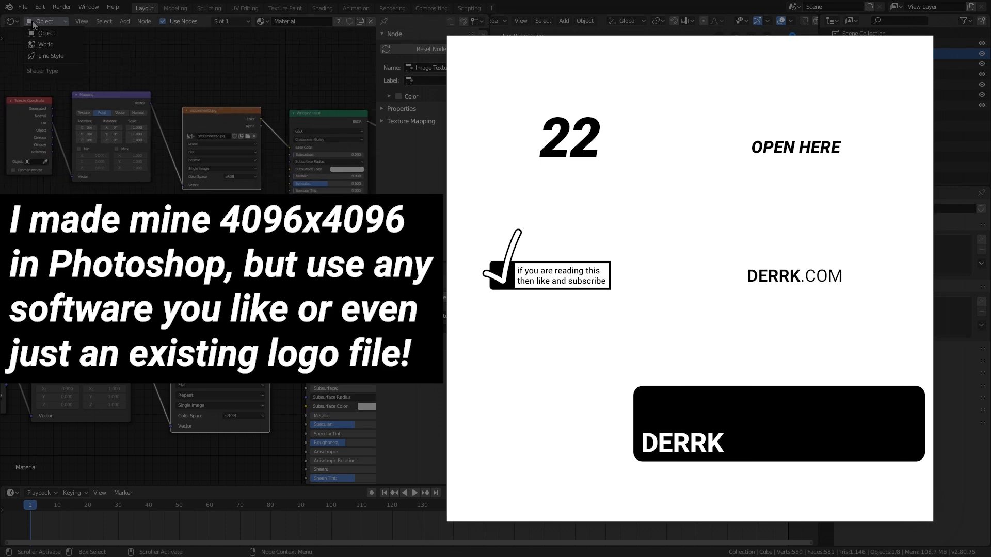
click(11, 21)
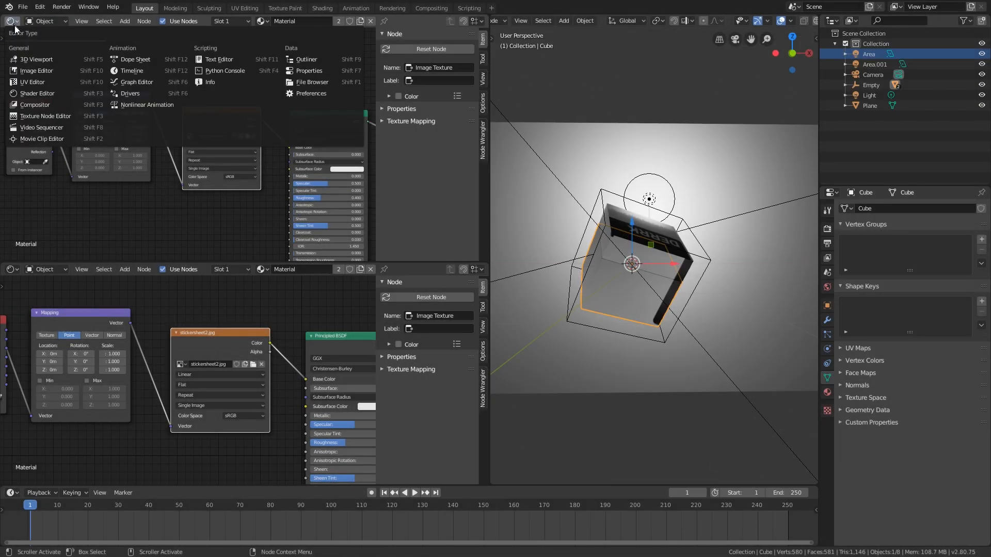
click(41, 83)
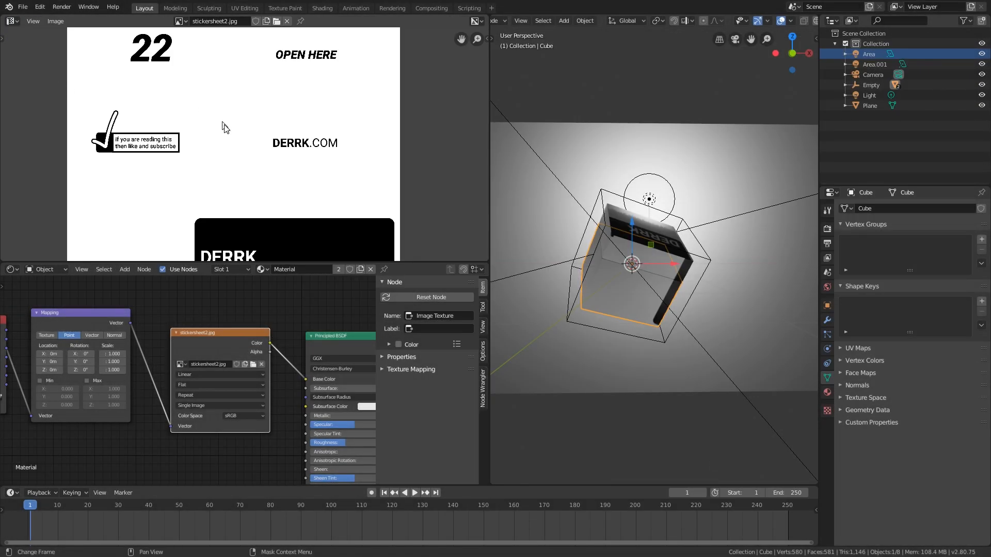
Examine the sticker sheet's graphics in the UV Editor and compare them with how the texture falls on the box.
scroll(224, 123, down, 3)
scroll(252, 133, up, 3)
scroll(269, 122, down, 2)
middle_drag(270, 118, 284, 131)
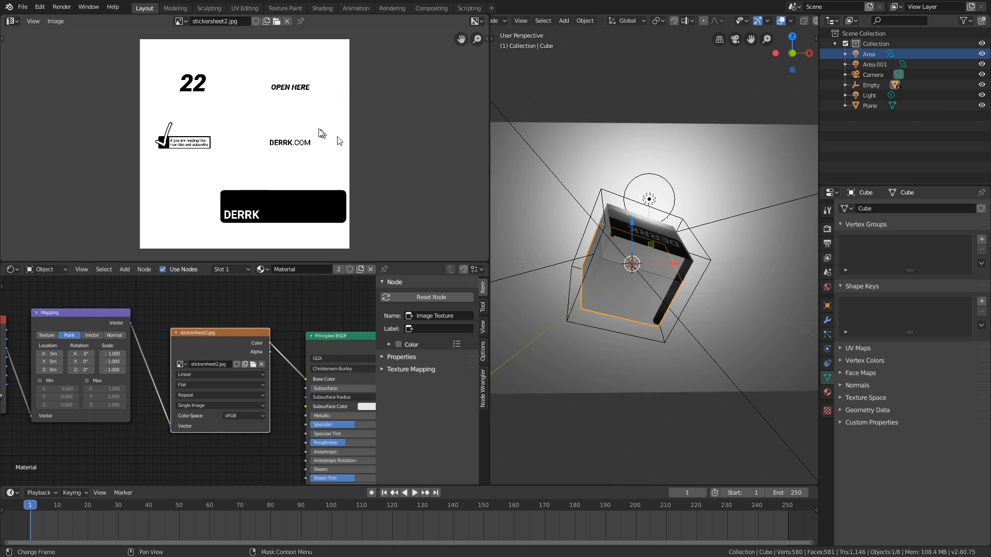
scroll(270, 135, up, 2)
scroll(269, 136, down, 1)
middle_drag(270, 136, 286, 140)
scroll(279, 134, down, 2)
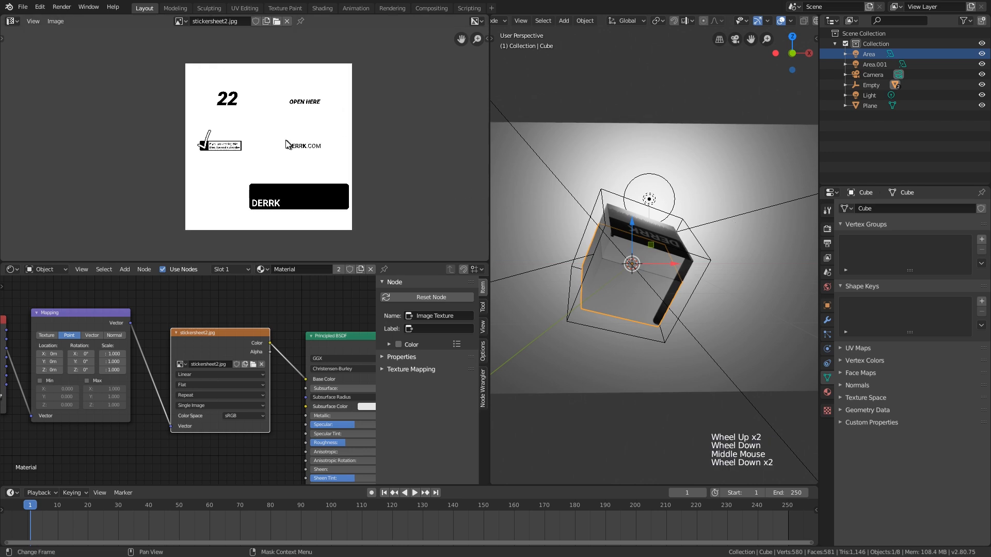
scroll(267, 122, up, 1)
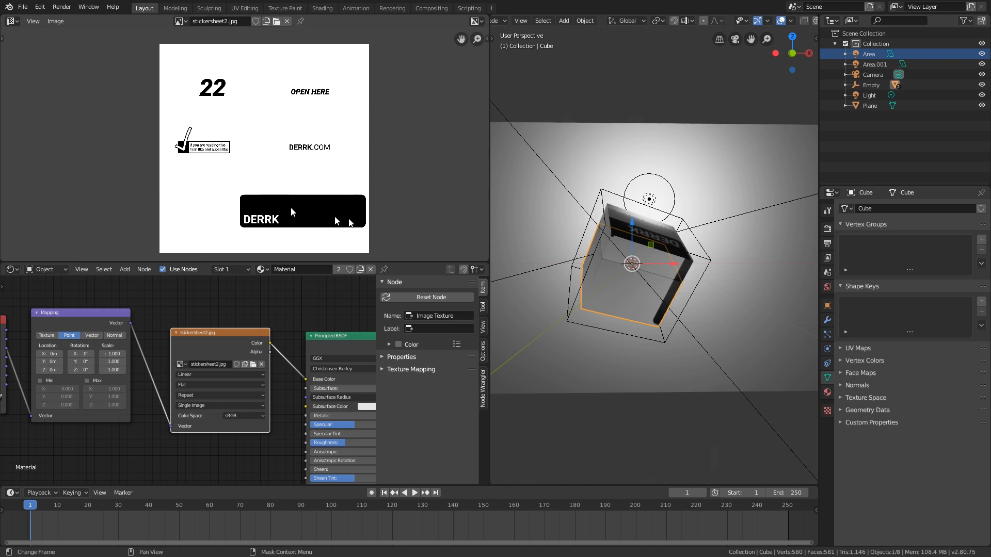
middle_drag(534, 230, 684, 295)
scroll(277, 128, up, 1)
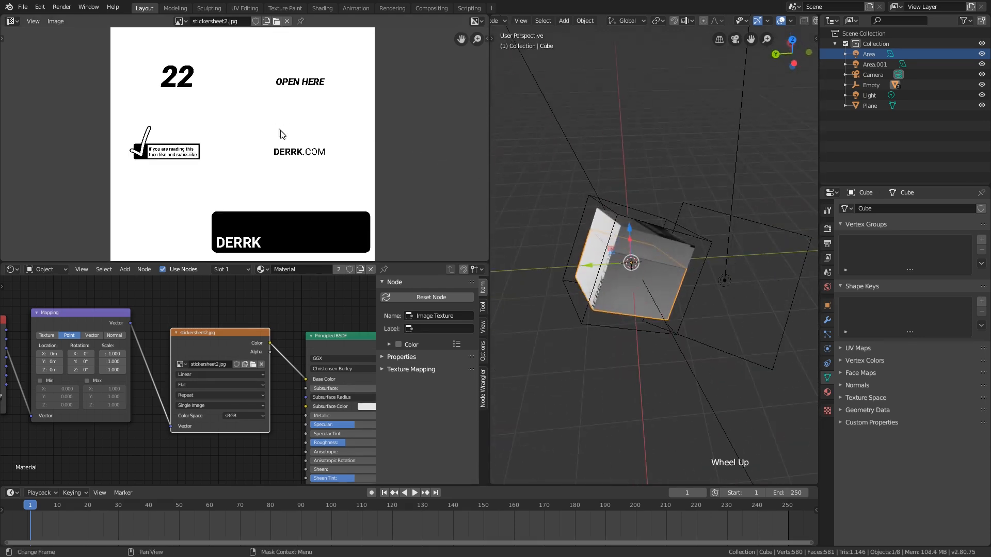
middle_drag(279, 133, 311, 126)
scroll(318, 130, down, 1)
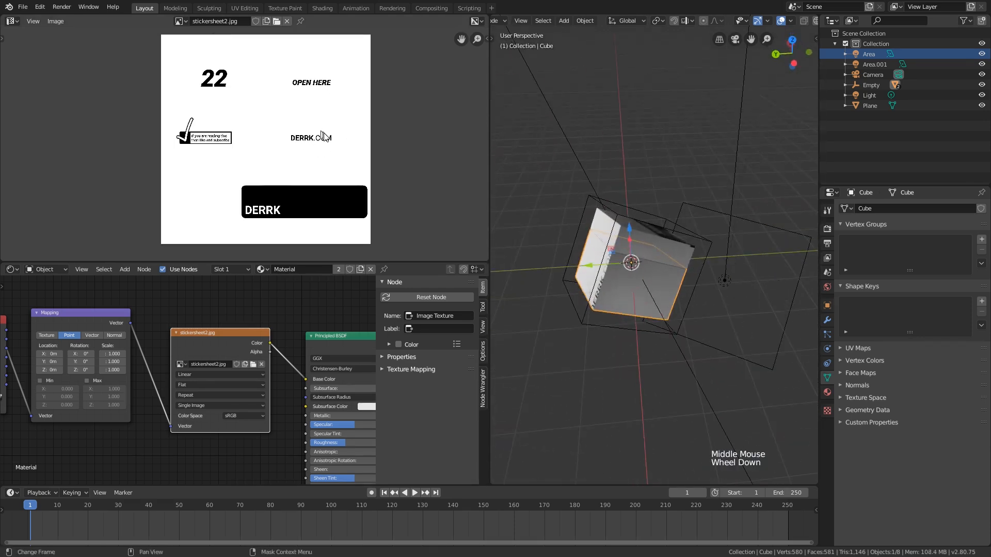
mouse_move(329, 190)
middle_down()
mouse_move(303, 187)
mouse_move(327, 194)
middle_up()
Select the lid together with the box body and unwrap all their faces in edit mode with Smart UV Project, angle limit 66.
middle_drag(640, 304, 614, 261)
scroll(609, 233, up, 2)
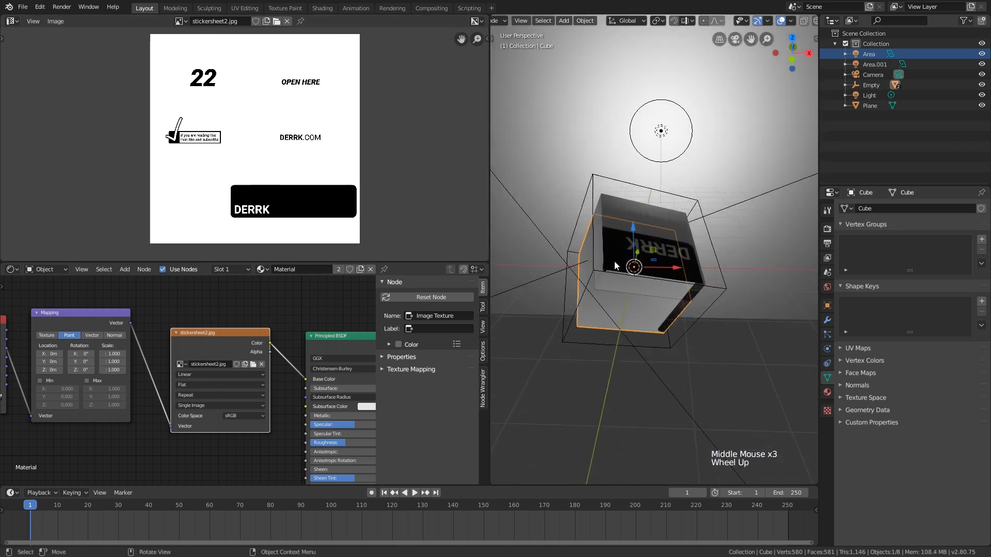
shift+click(606, 204)
shift+middle_drag(606, 204, 648, 266)
key(Tab)
scroll(650, 267, down, 1)
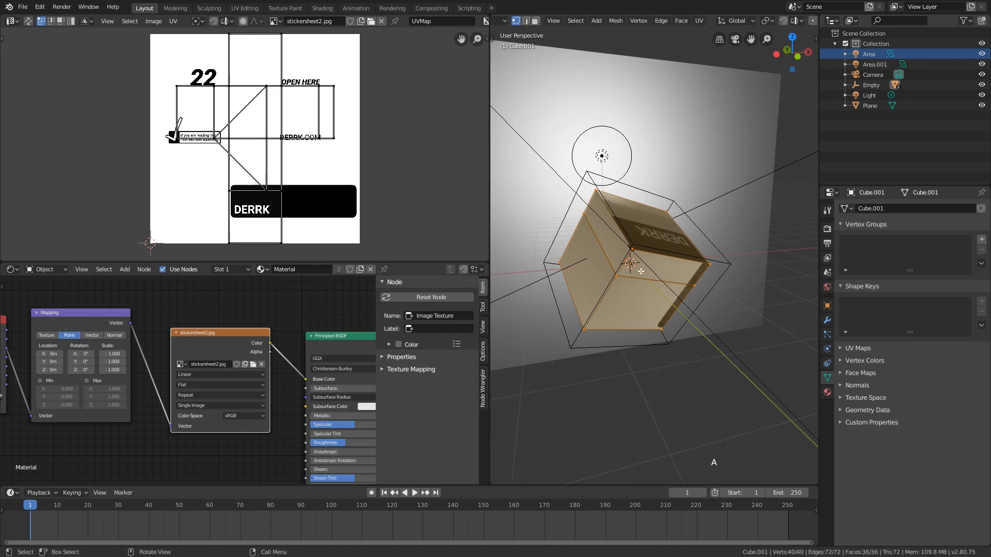
key(u)
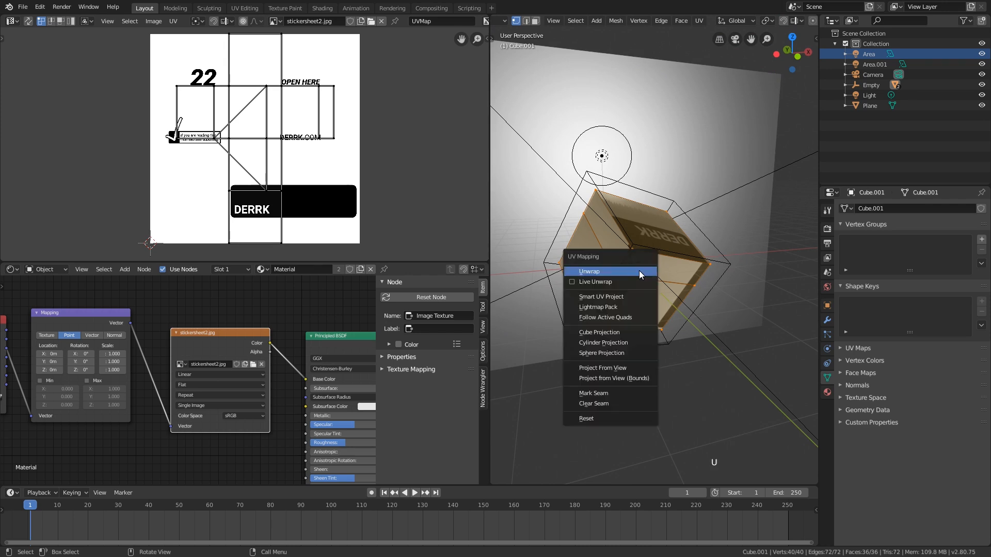
click(626, 296)
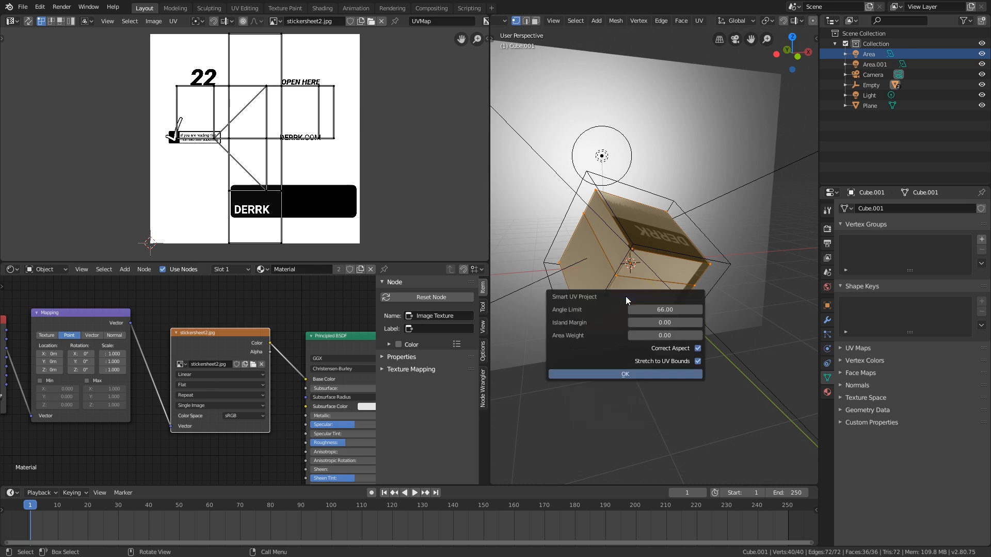
click(611, 373)
Scale all UV islands down to about a quarter of the sheet's width and move them into the blank area below the checkmark sticker.
key(a)
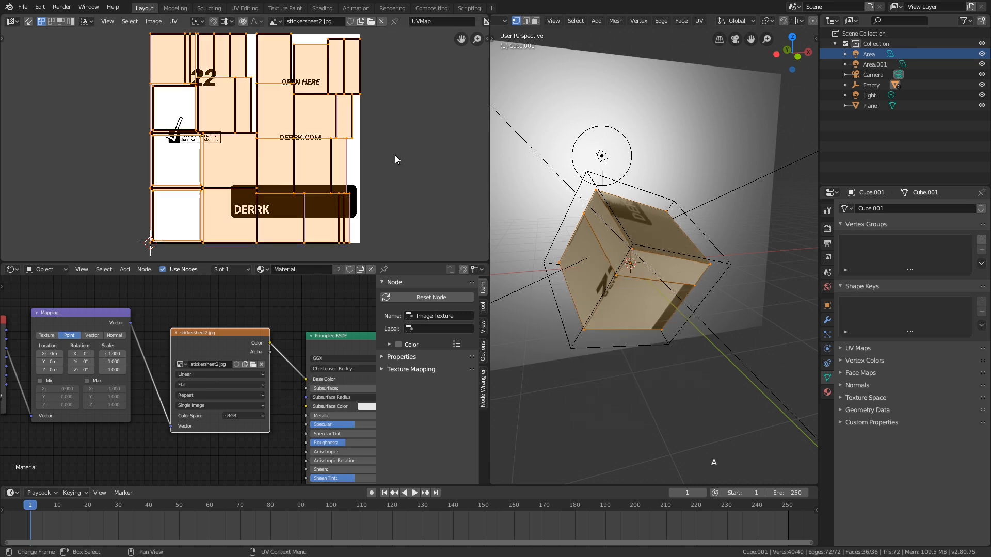
scroll(412, 155, down, 1)
key(s)
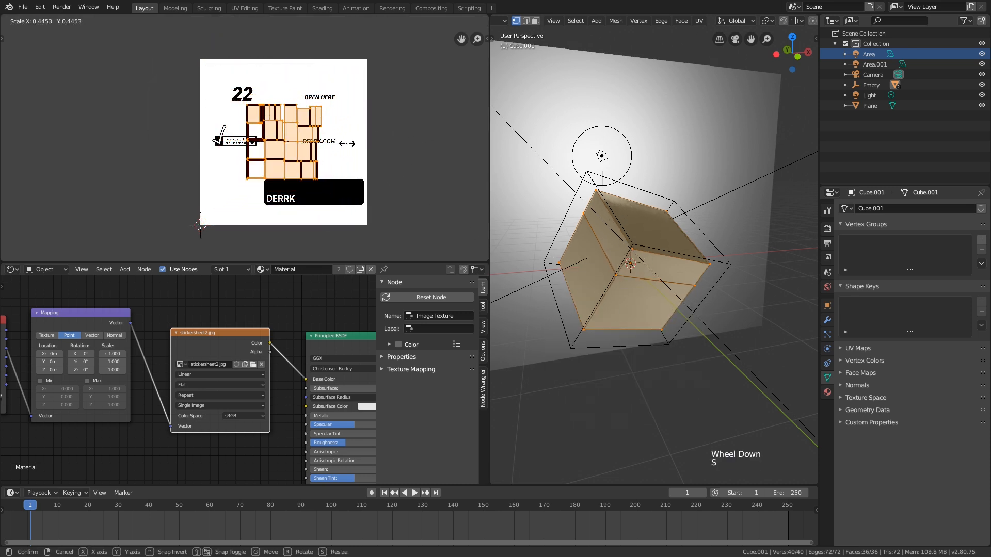
click(325, 145)
scroll(326, 146, up, 2)
key(g)
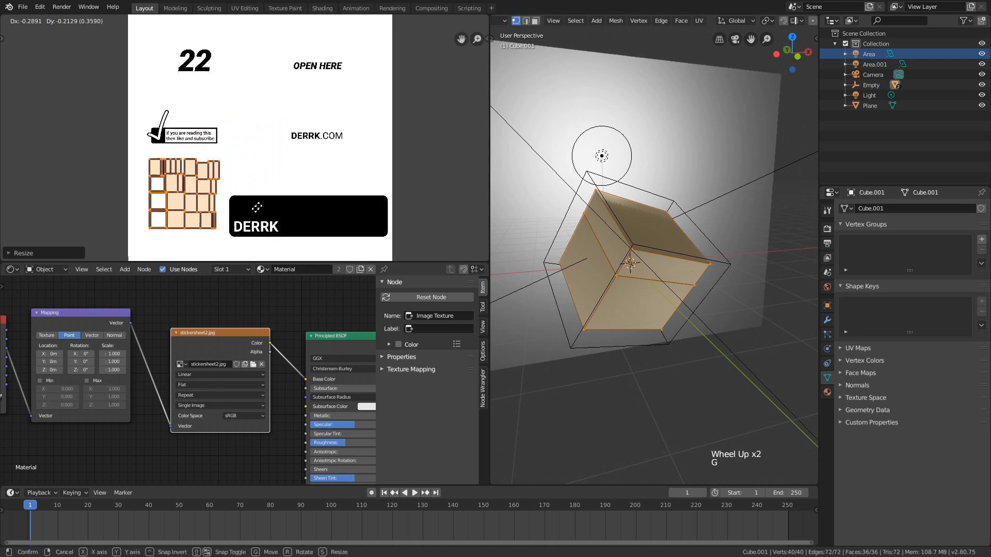
click(250, 223)
shift+scroll(258, 197, down, 1)
scroll(258, 196, down, 1)
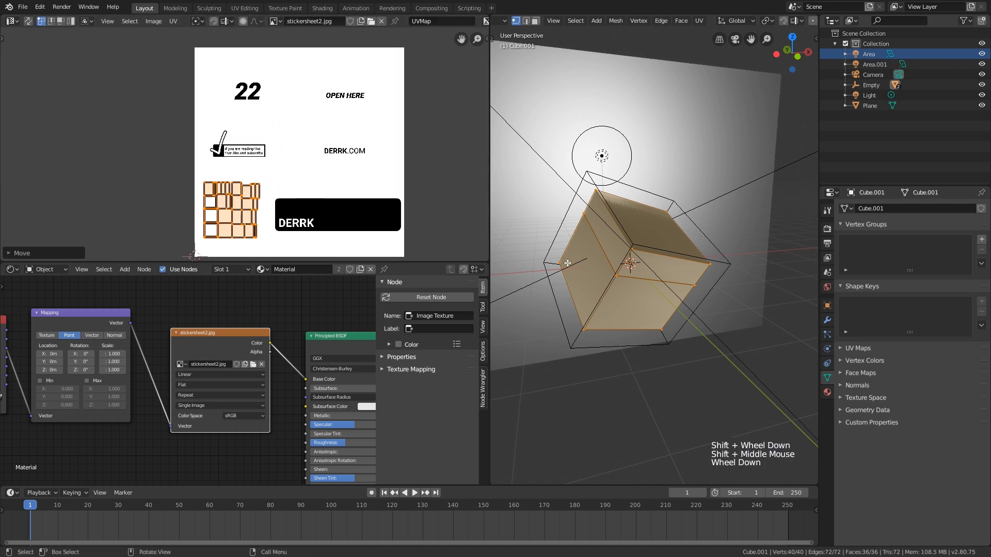
Return to object mode and view the box and lid through the scene camera.
middle_drag(560, 262, 553, 251)
key(Tab)
key(KP_0)
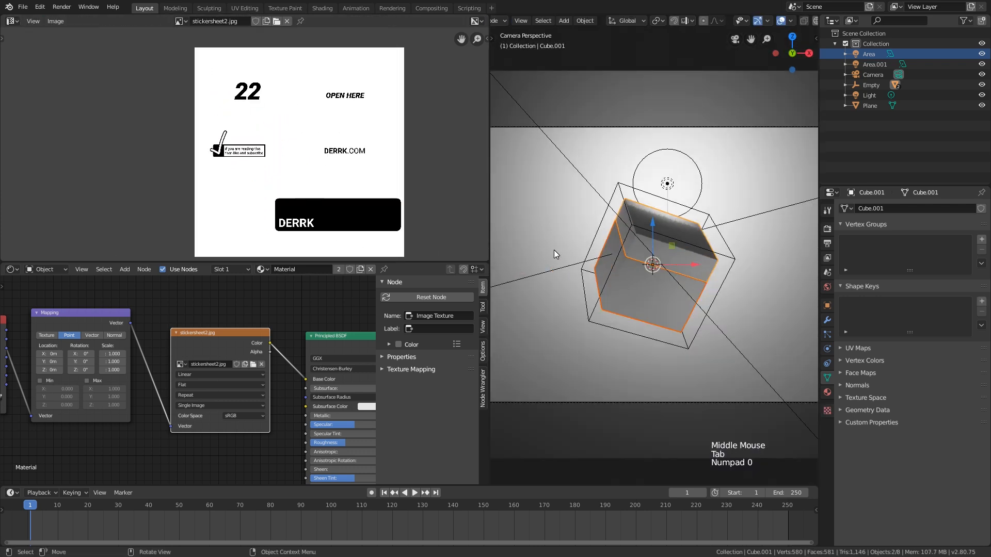
scroll(553, 222, up, 2)
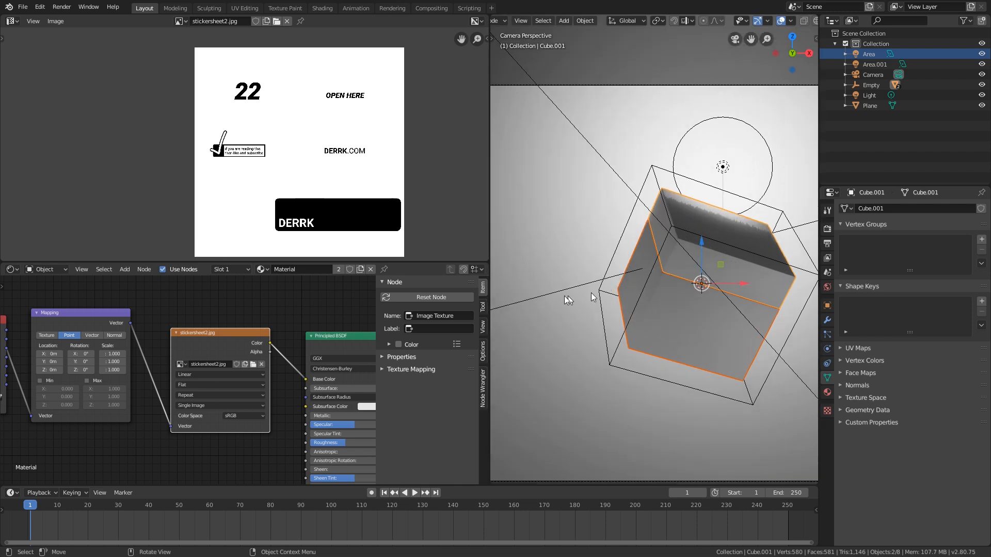
scroll(231, 307, down, 1)
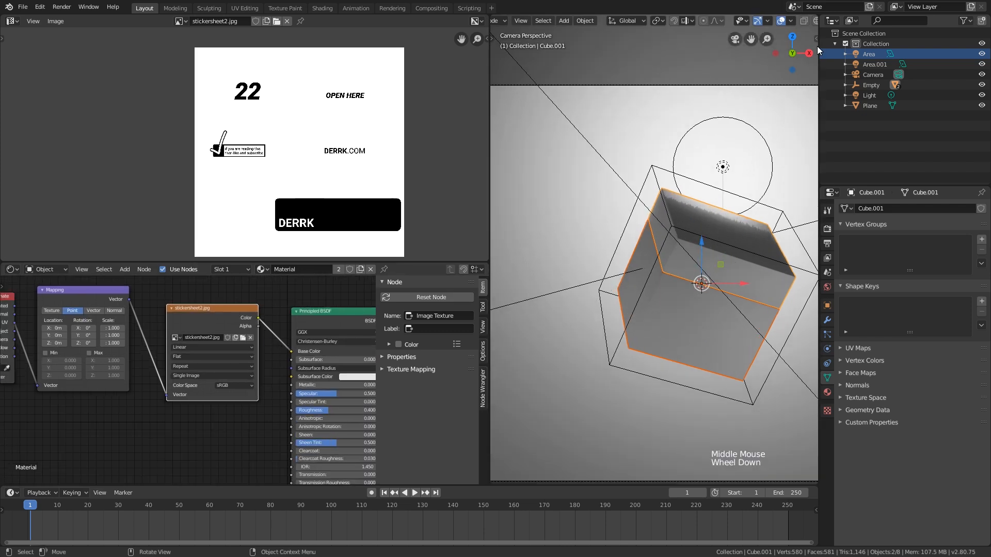
scroll(794, 26, down, 6)
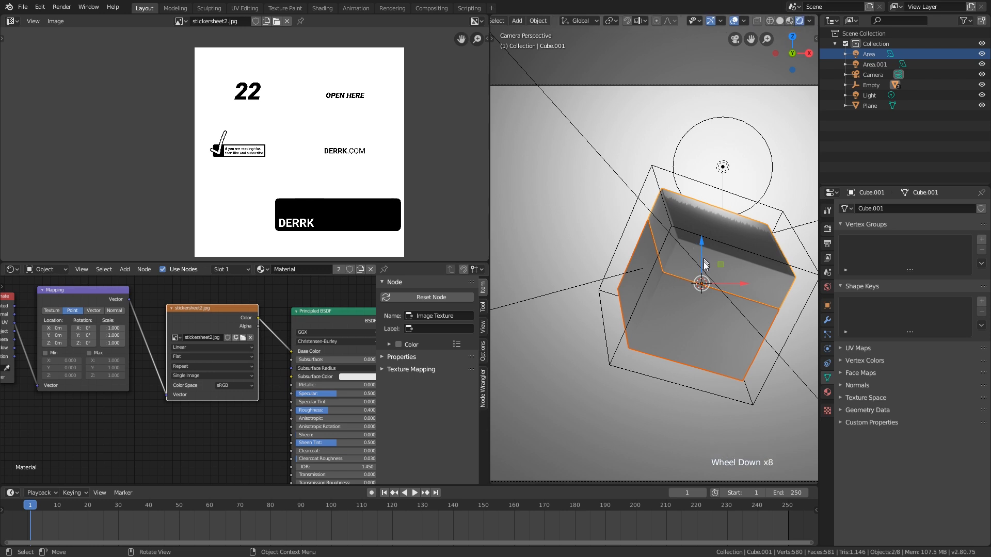
Select only the box body and examine its faces up close, through the camera and from an angle.
click(691, 307)
shift+middle_drag(703, 305, 677, 309)
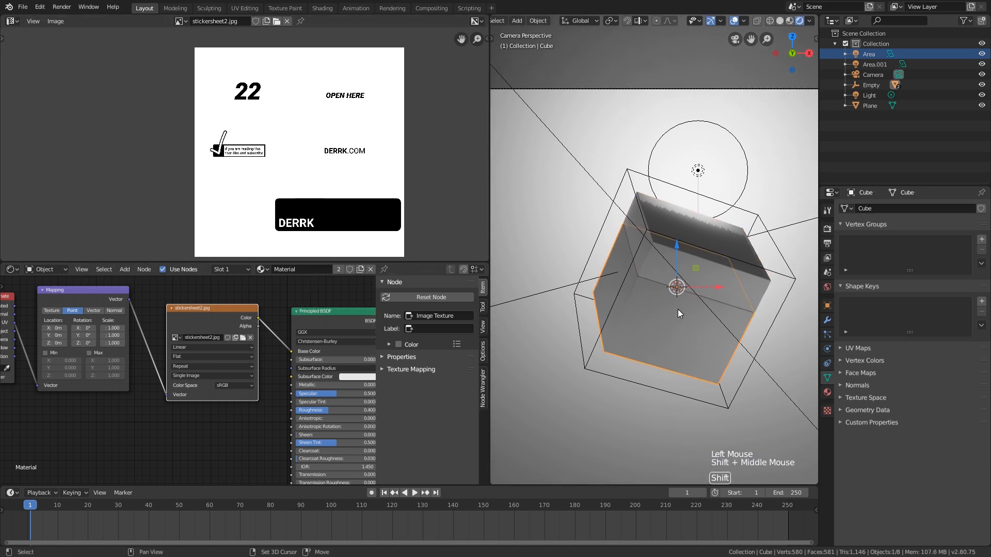
scroll(720, 269, up, 2)
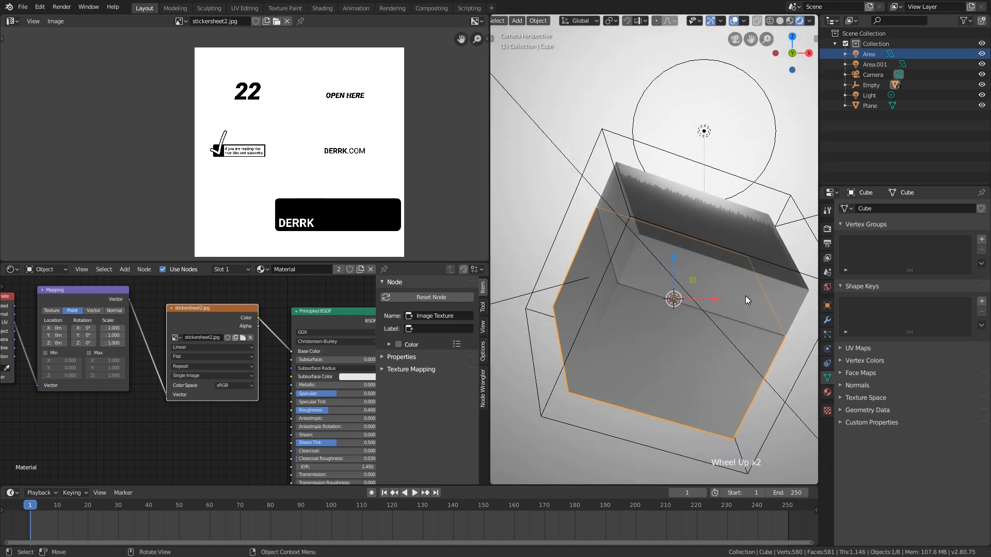
scroll(670, 298, down, 1)
scroll(670, 300, up, 1)
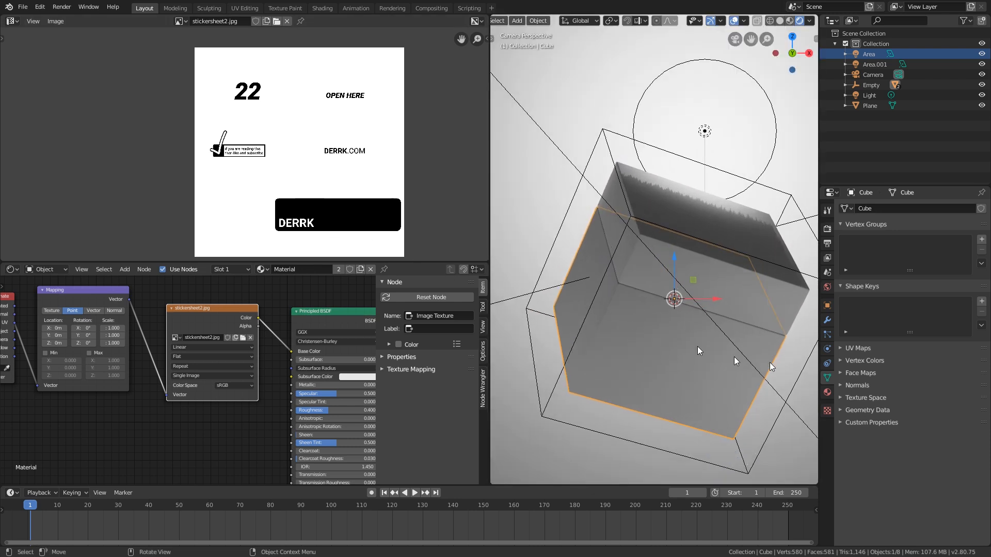
scroll(775, 366, down, 1)
shift+middle_drag(717, 366, 664, 309)
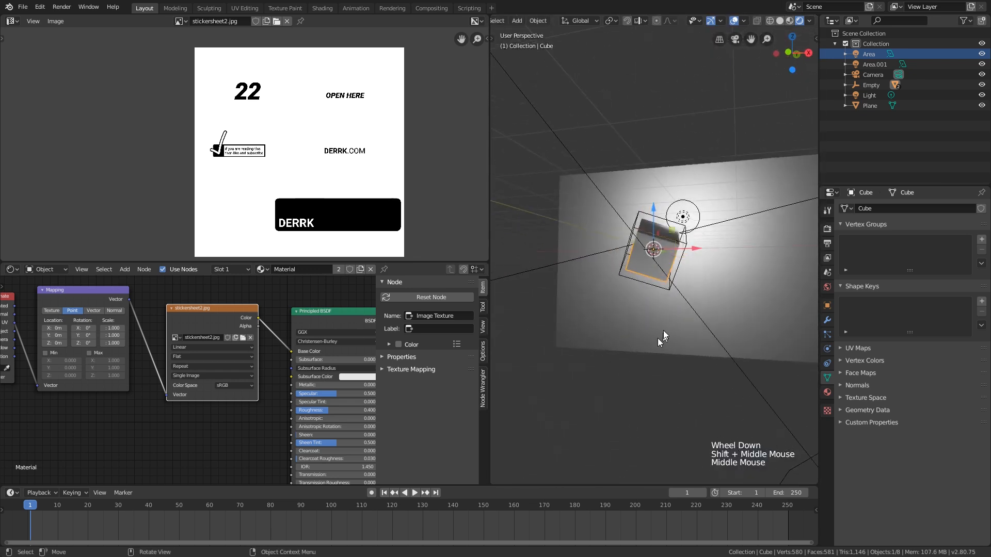
scroll(657, 331, up, 6)
scroll(666, 291, down, 6)
shift+scroll(674, 312, down, 1)
scroll(664, 308, down, 1)
middle_drag(644, 262, 659, 310)
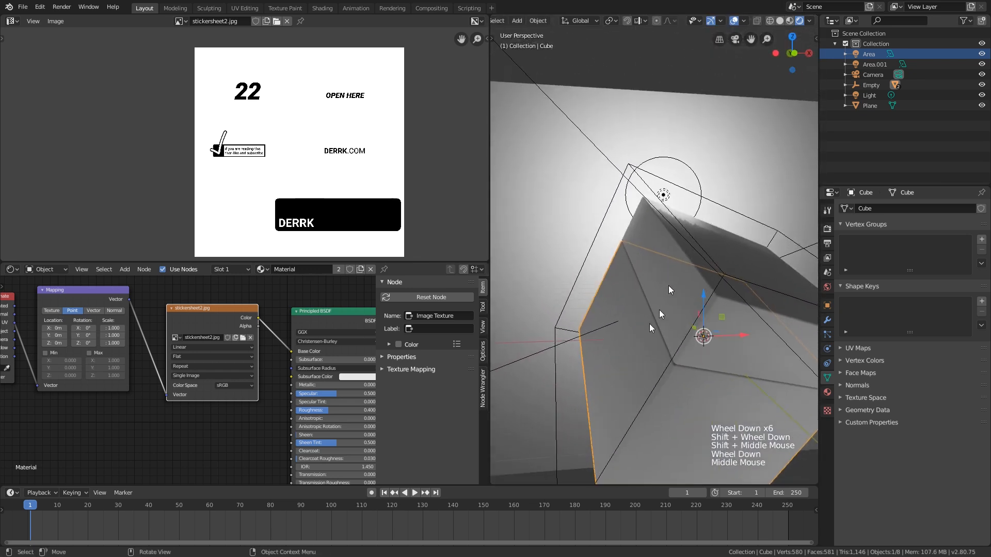
Select one side face of the box body in edit mode and move its UV island onto the "22" sticker.
click(615, 356)
scroll(615, 355, down, 1)
scroll(497, 285, down, 1)
key(Tab)
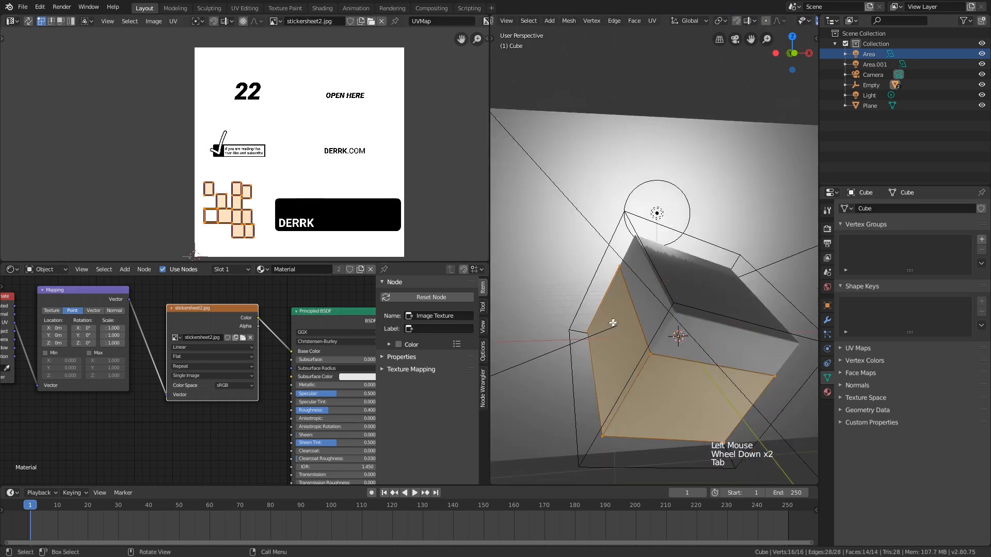
scroll(653, 313, up, 1)
scroll(653, 313, down, 1)
scroll(653, 314, down, 1)
mouse_move(640, 320)
shift+middle_down()
mouse_move(653, 313)
mouse_move(627, 315)
shift+middle_up()
key(3)
click(604, 325)
key(g)
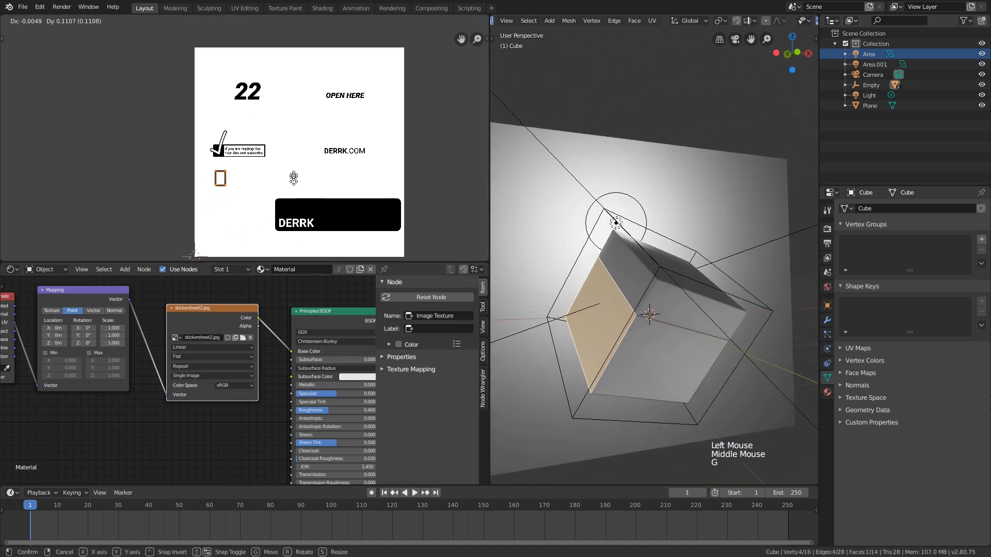
click(326, 108)
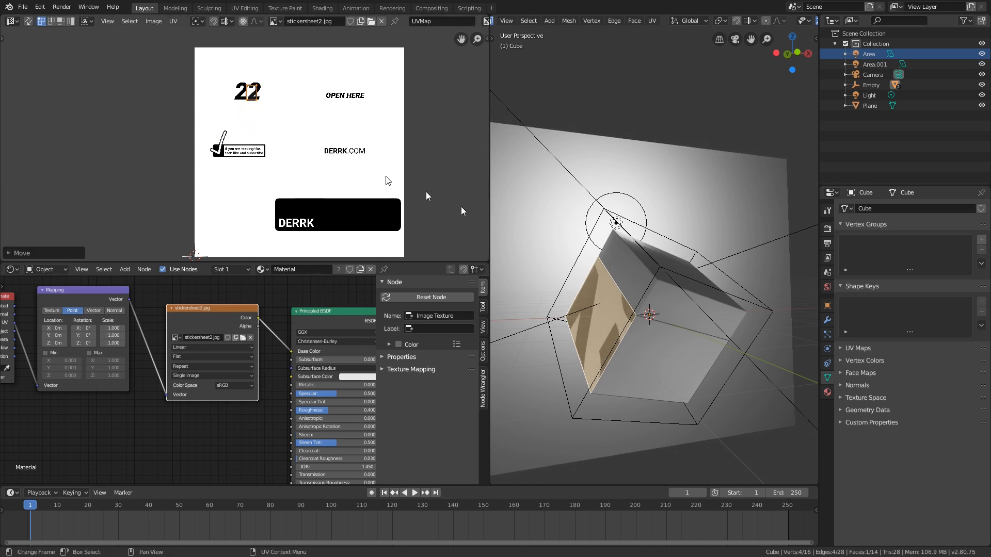
Rotate the face's UV island 90° and enlarge it to frame the "22" sticker.
key(r)
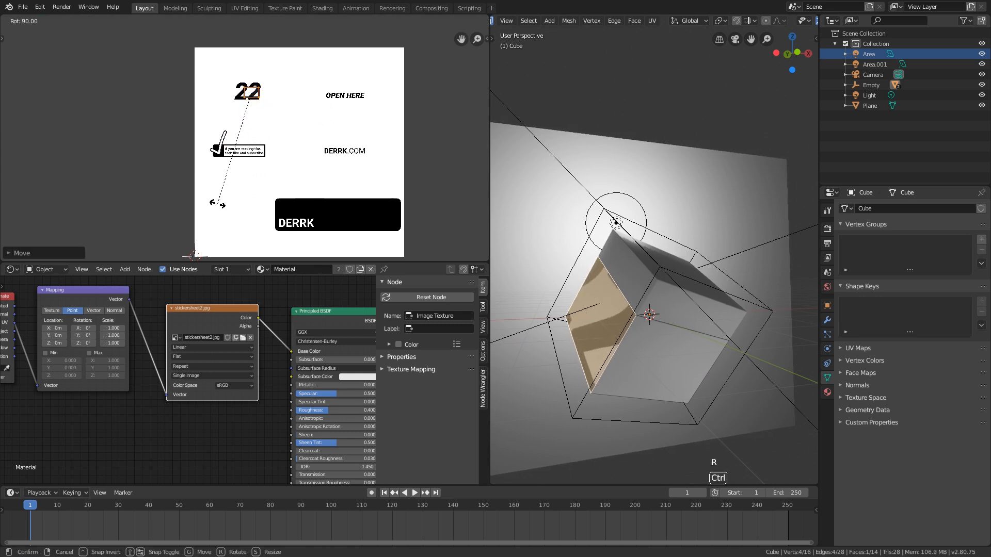
click(218, 208)
key(s)
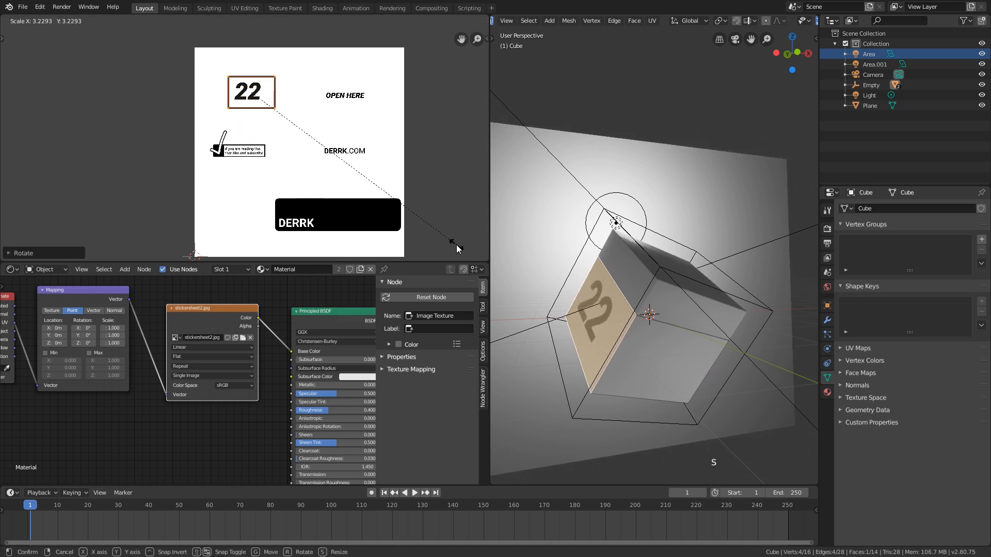
click(457, 248)
key(s)
click(413, 173)
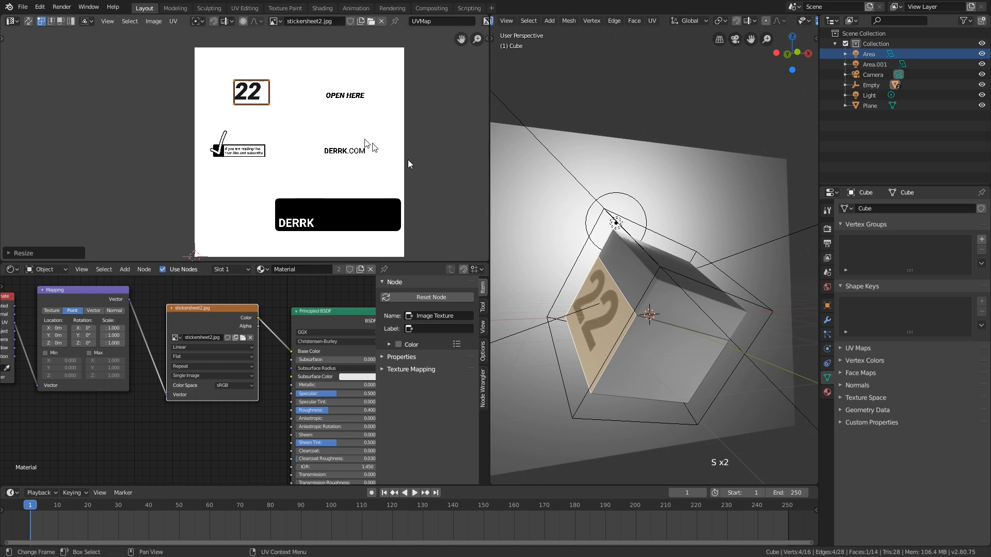
Fine-tune the island's position and scale so the "22" nearly fills the side face.
scroll(274, 104, up, 3)
scroll(273, 104, up, 1)
scroll(302, 116, down, 2)
key(g)
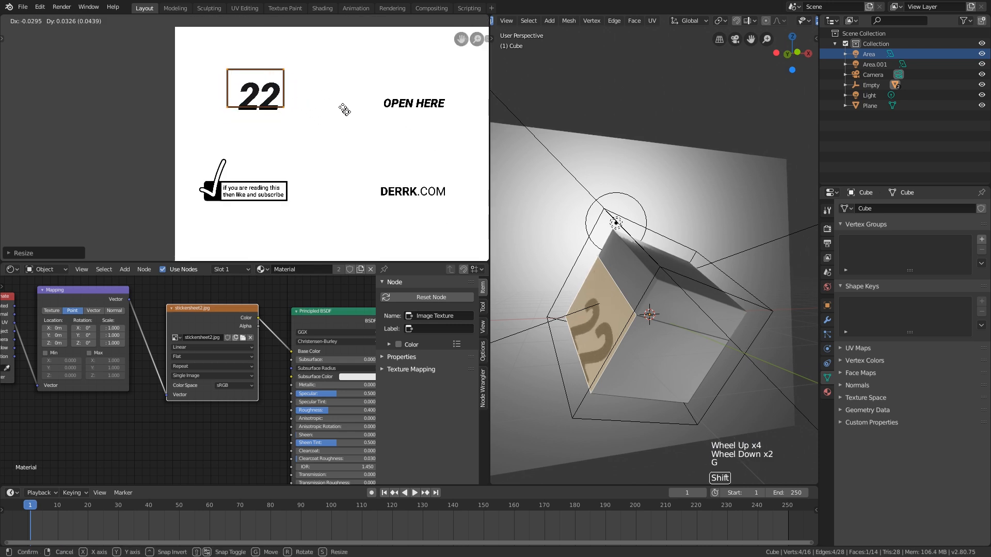
click(289, 127)
key(s)
click(378, 149)
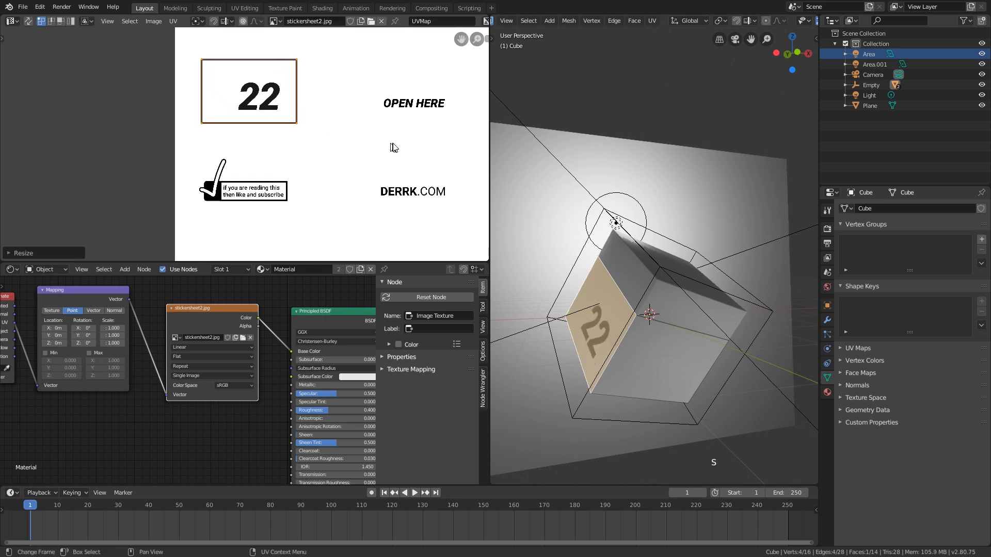
key(s)
key(g)
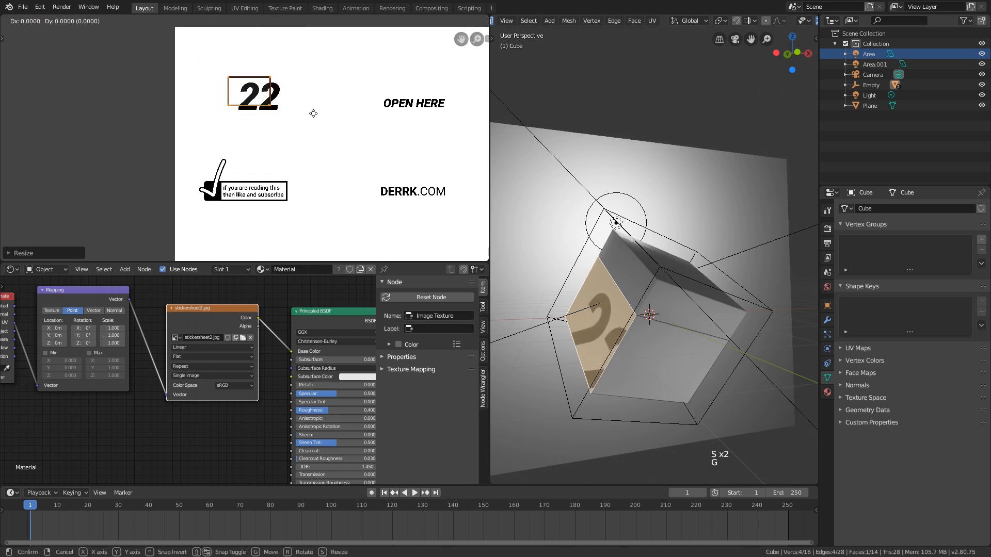
click(381, 149)
scroll(634, 304, down, 2)
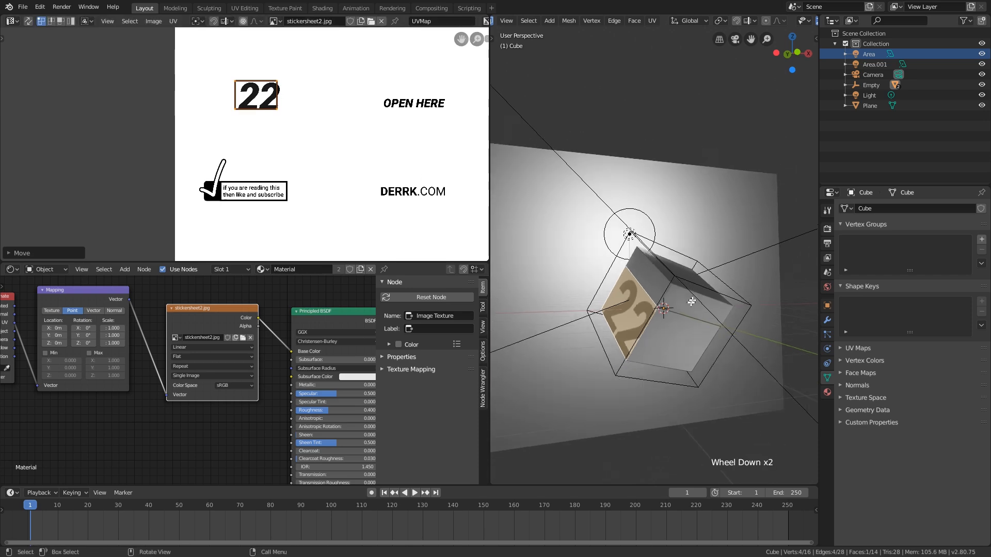
Select the two blank side faces of the box body that meet at one corner.
middle_drag(634, 305, 620, 324)
key(Tab)
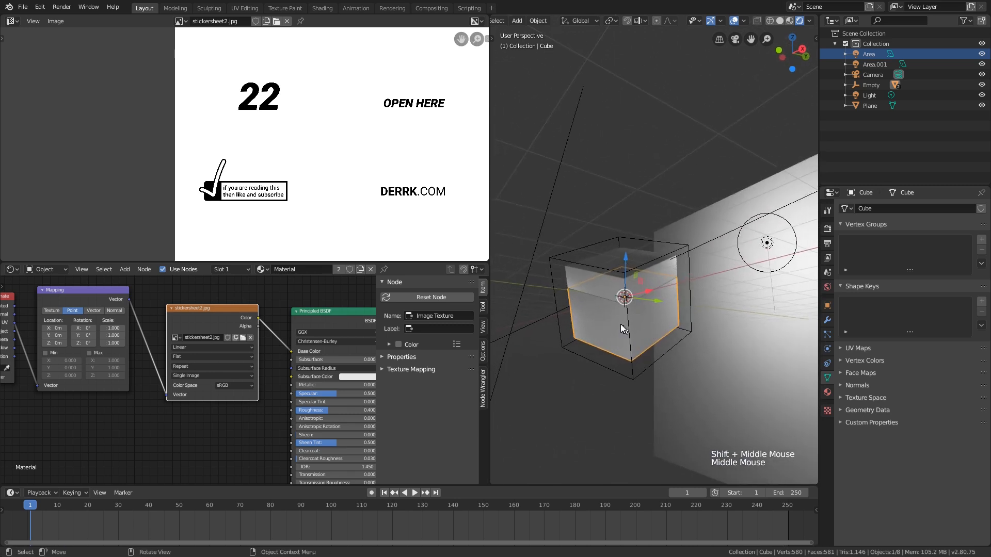
scroll(392, 176, down, 2)
shift+middle_drag(393, 186, 393, 175)
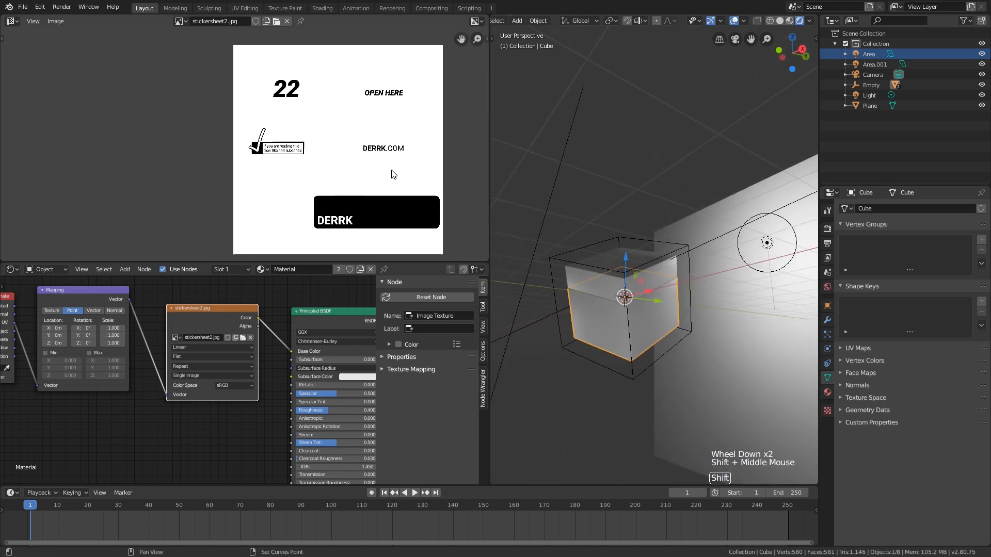
key(Tab)
scroll(619, 334, up, 1)
click(615, 322)
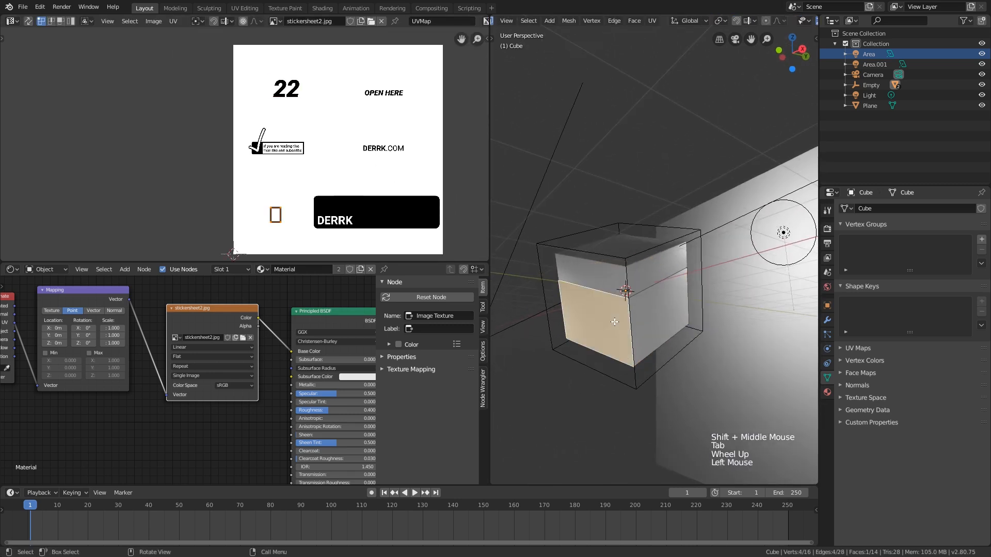
shift+click(663, 310)
Try to fit the two faces' existing UV islands over the black DERRK label by moving and enlarging them.
shift+middle_drag(353, 230, 329, 186)
key(g)
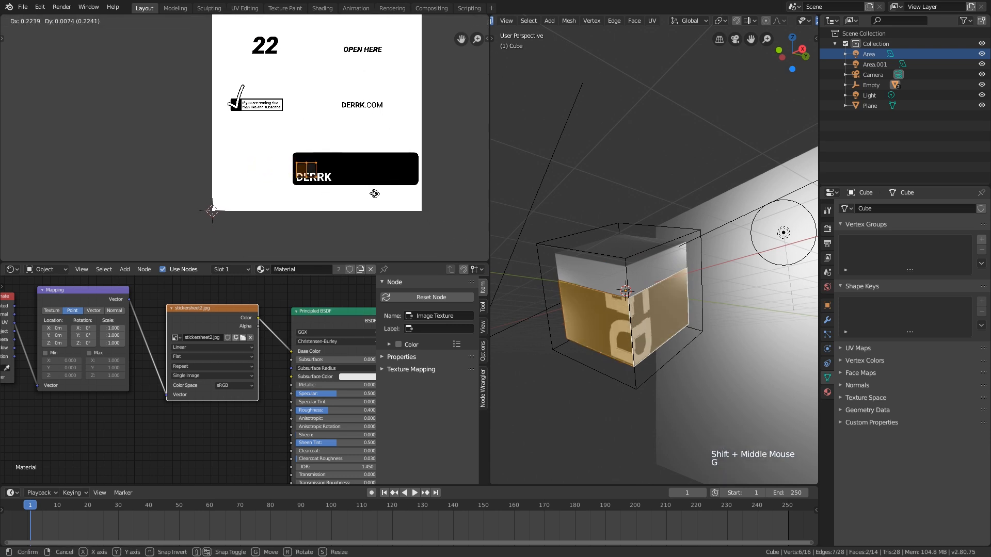
click(394, 201)
key(s)
click(361, 222)
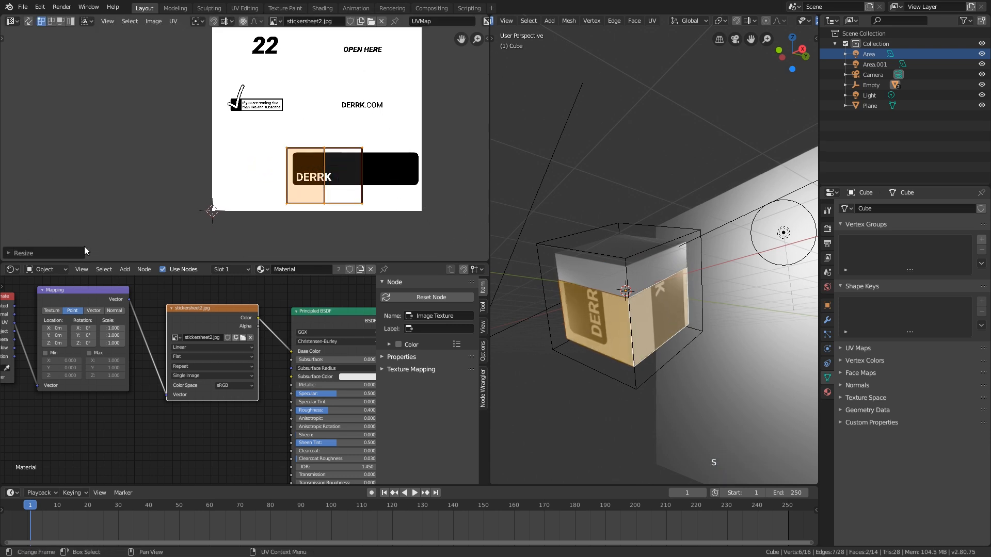
key(g)
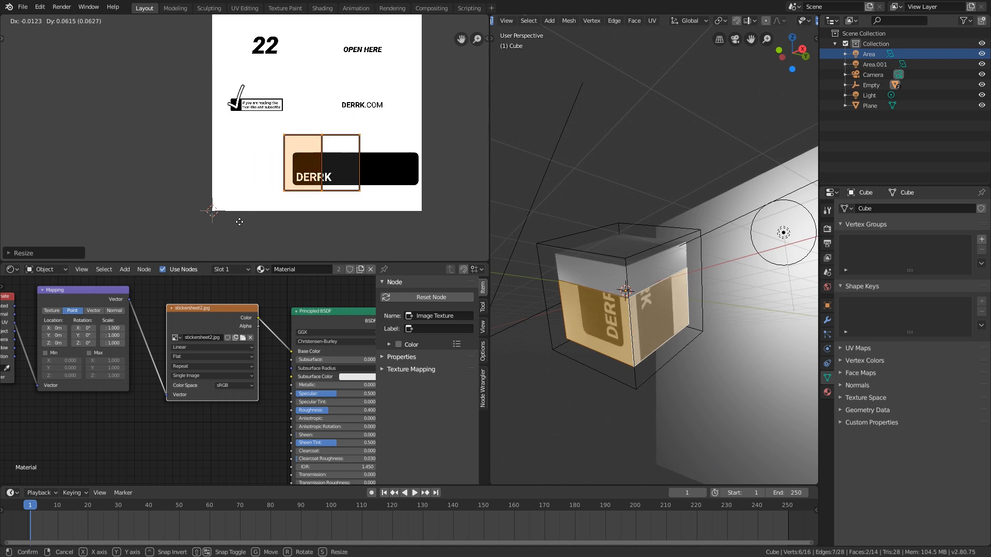
click(244, 227)
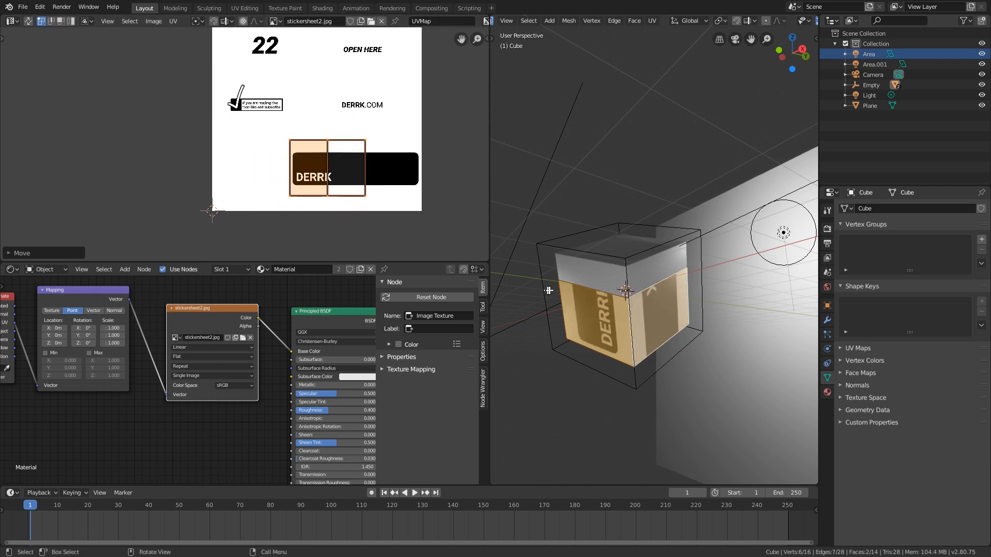
Reselect the two adjacent side faces and unwrap them with the plain Unwrap method.
click(586, 327)
shift+click(648, 316)
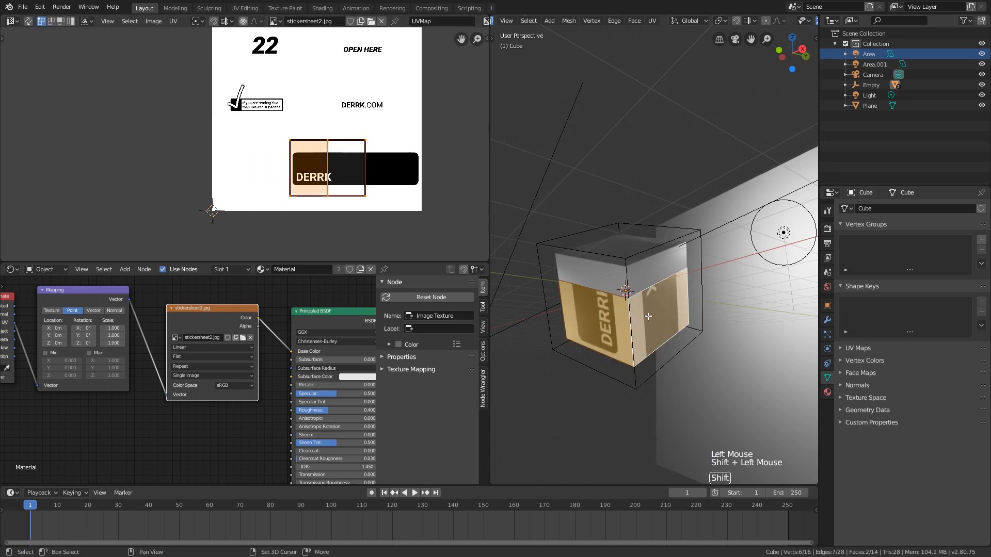
key(u)
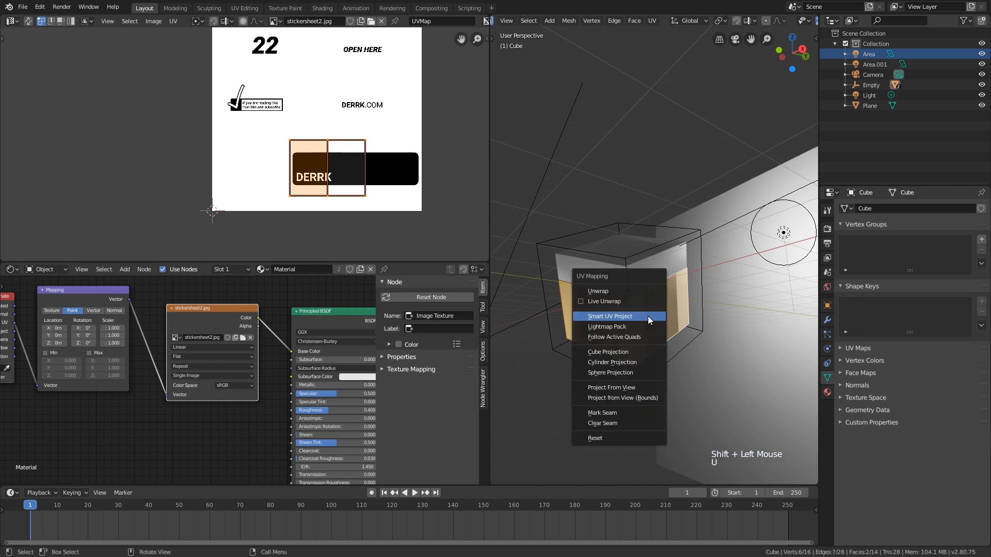
click(624, 293)
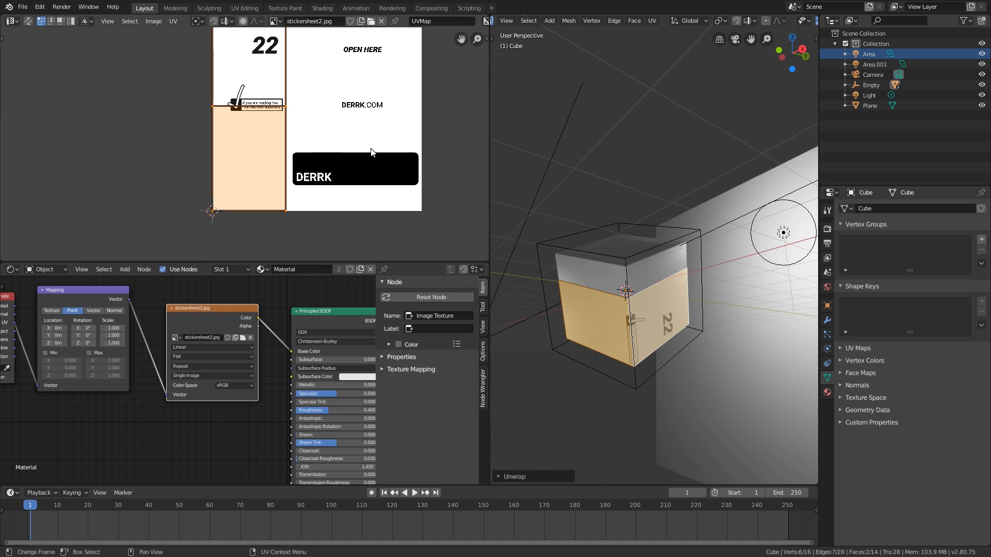
Rotate the joined UV island 90° and resize and move it over the black DERRK label.
key(r)
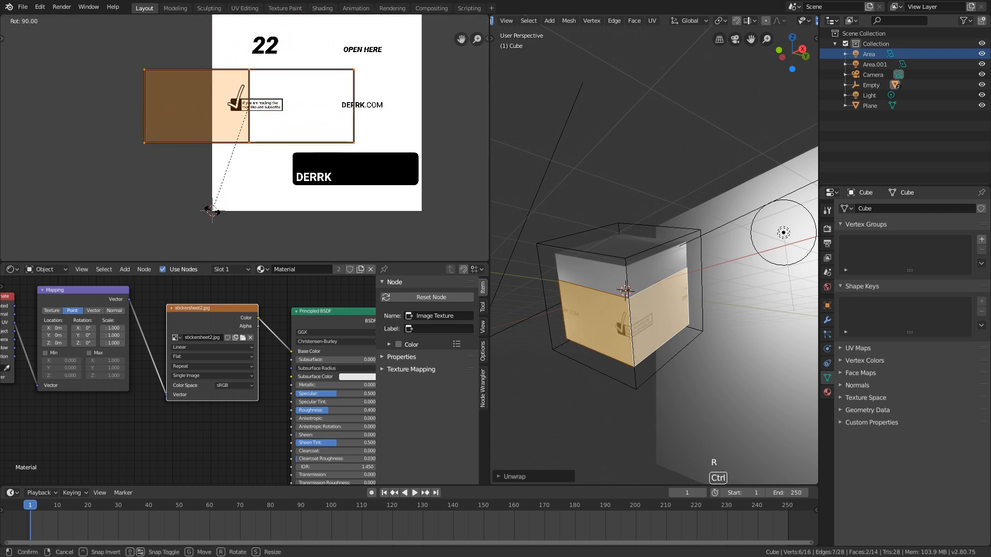
click(210, 209)
key(s)
click(295, 132)
key(g)
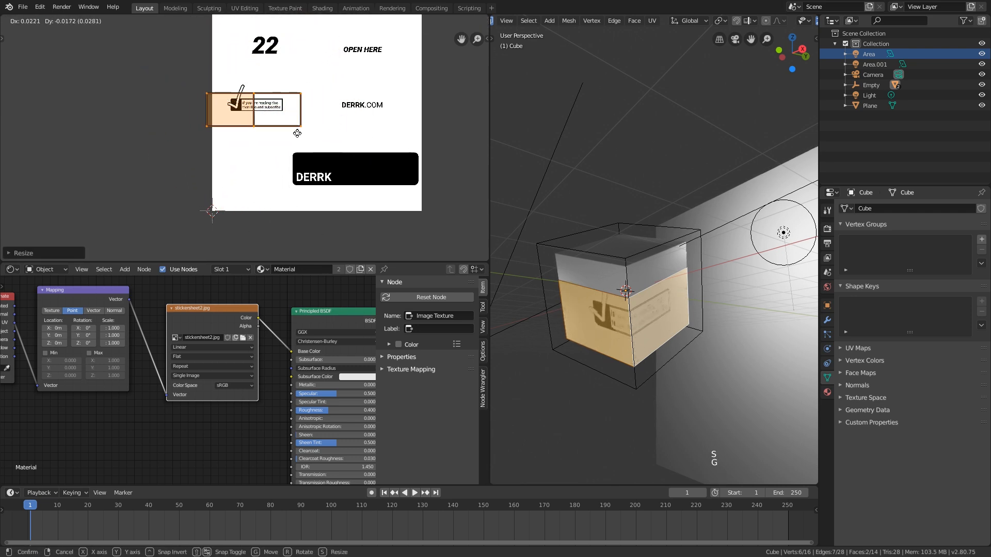
click(394, 200)
key(s)
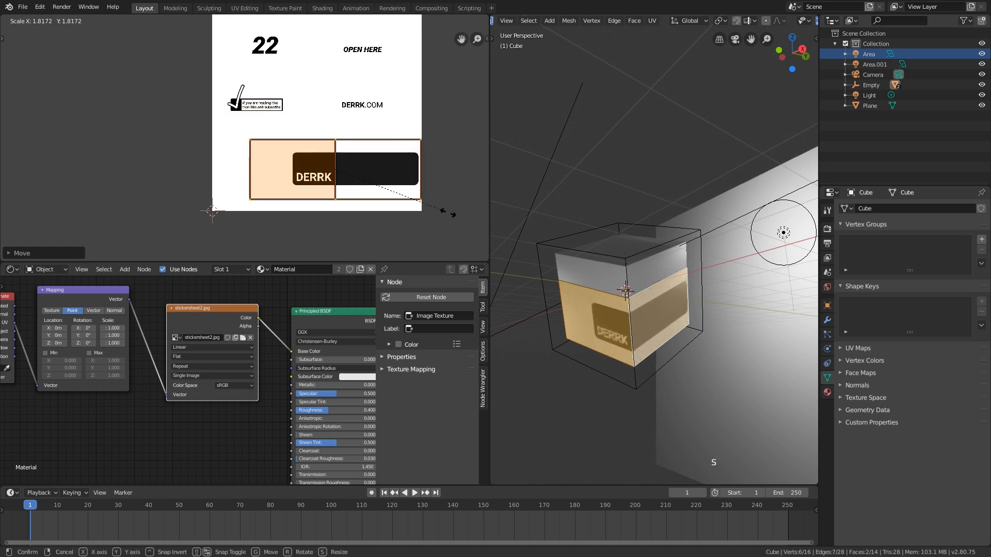
click(450, 216)
Shift the joined island along X and enlarge it so the whole DERRK label wraps around the box corner.
key(g)
key(x)
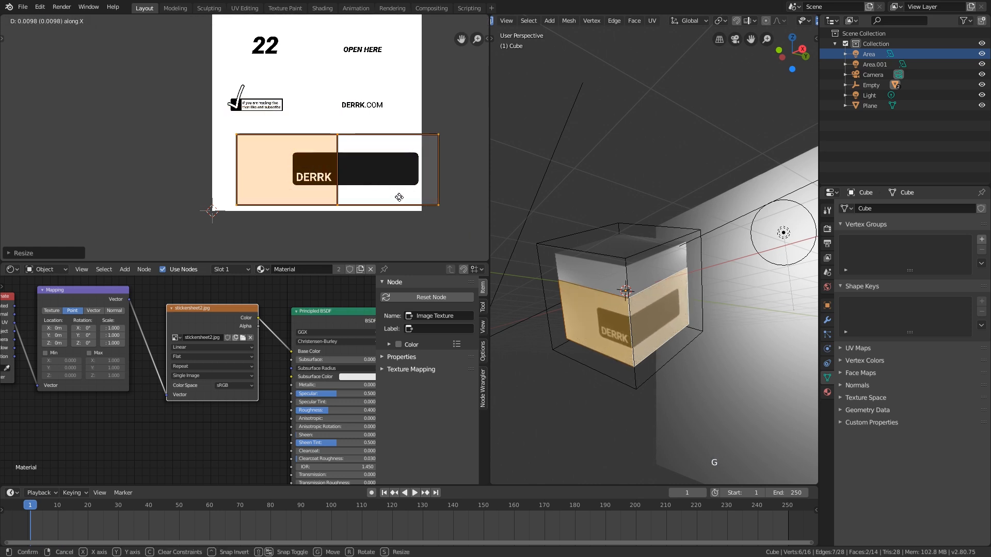
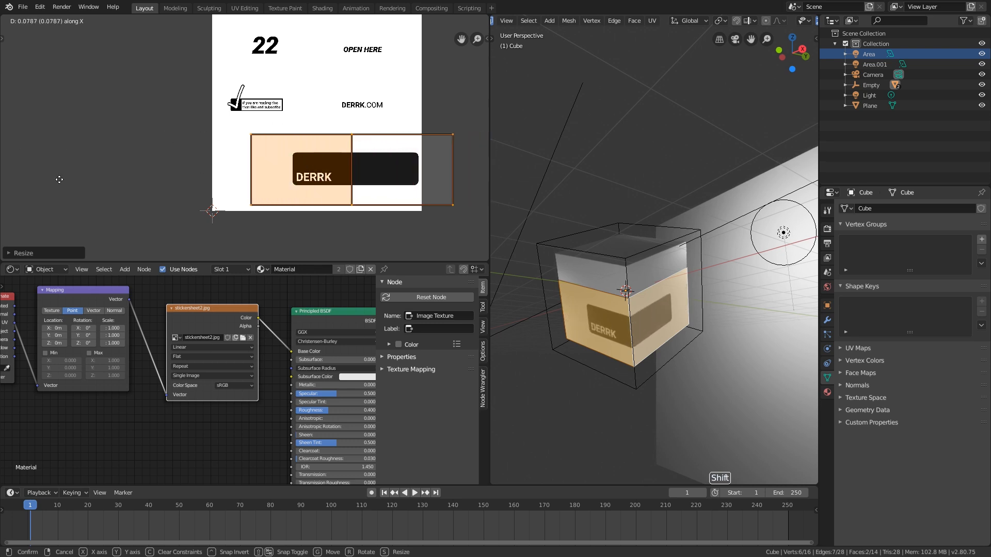
click(301, 140)
key(s)
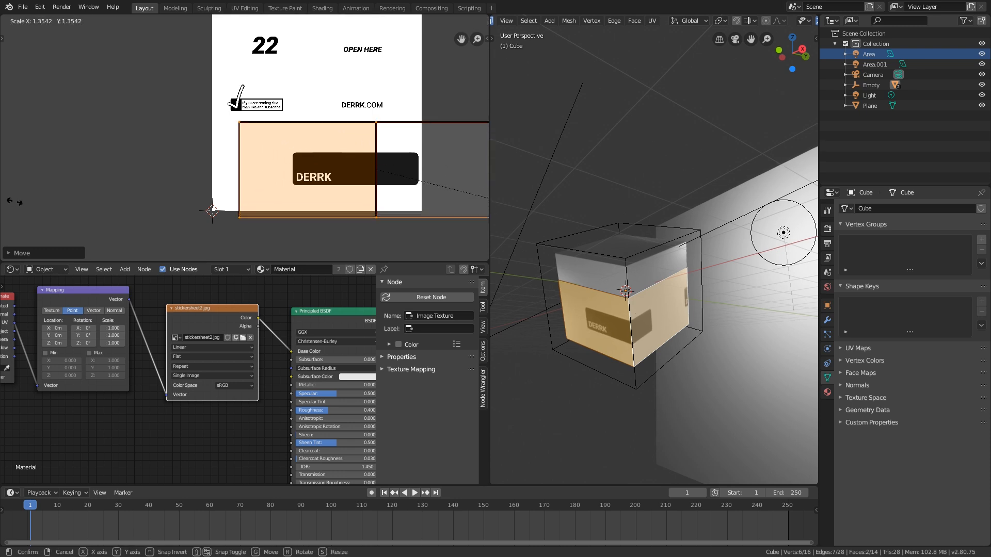
click(481, 202)
shift+middle_drag(469, 193, 428, 178)
key(Tab)
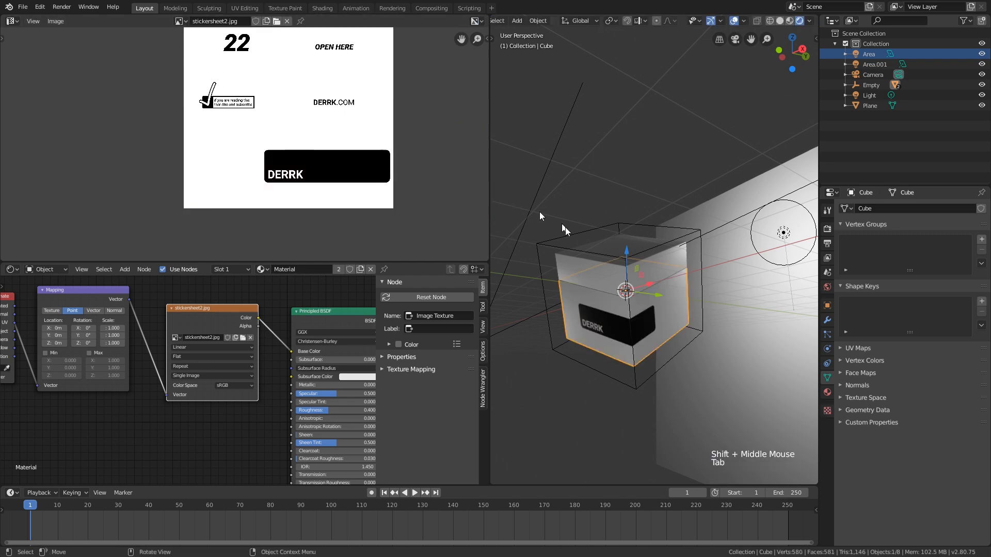
Select the lid and, in edit mode, its side face directly above the DERRK lettering.
scroll(566, 227, down, 1)
middle_drag(565, 227, 598, 273)
scroll(599, 274, up, 3)
click(600, 292)
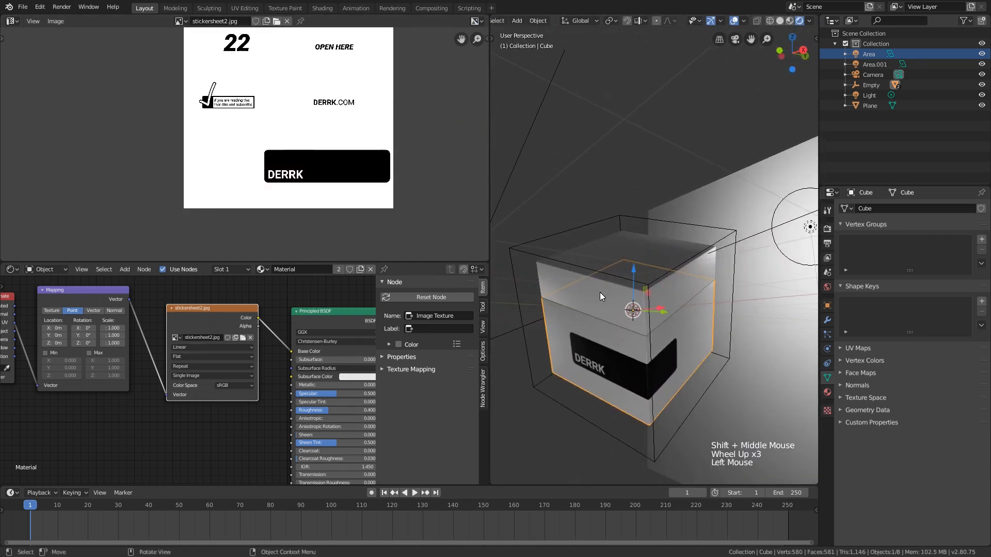
key(Tab)
click(600, 292)
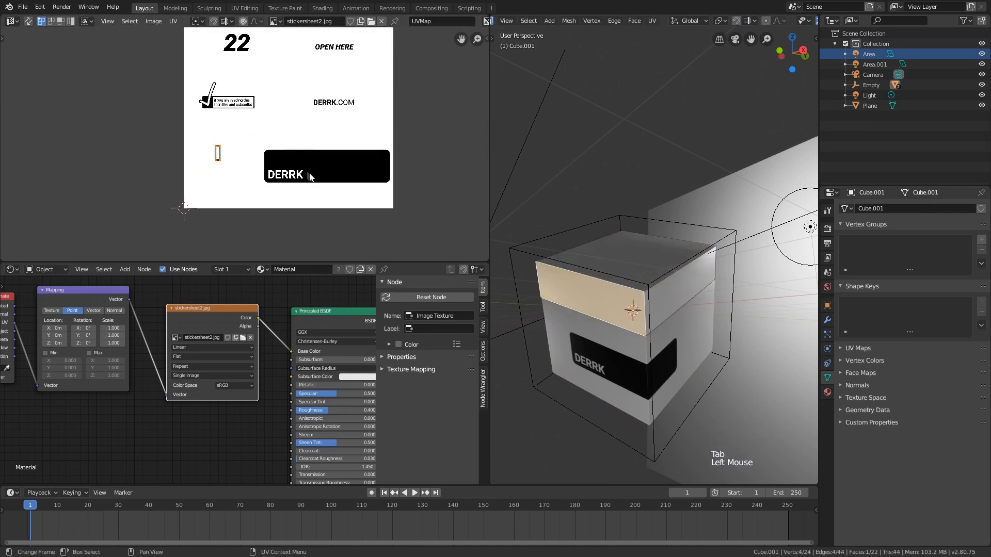
Move the lid face's UV island onto the "OPEN HERE" sticker, turn it horizontal and enlarge it.
key(g)
click(424, 75)
key(r)
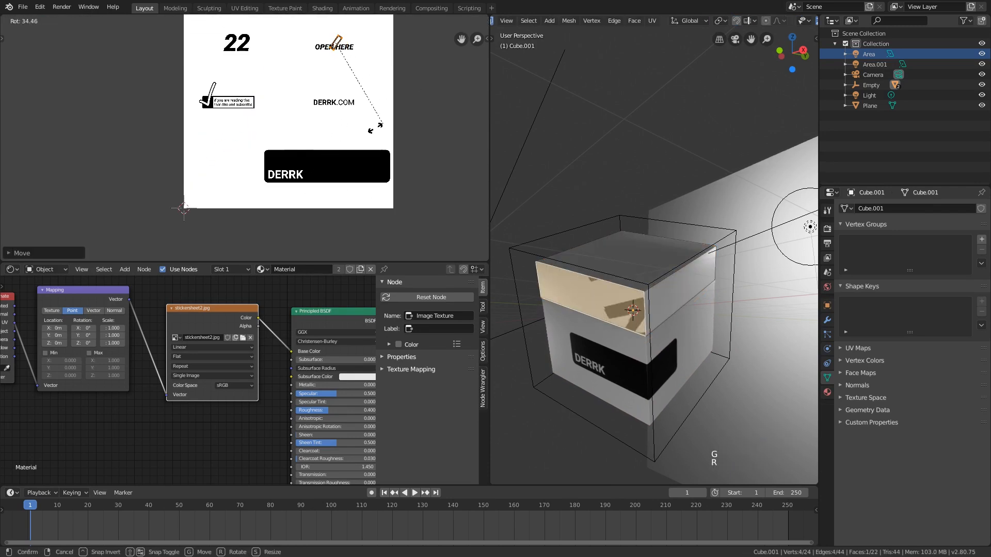
click(307, 98)
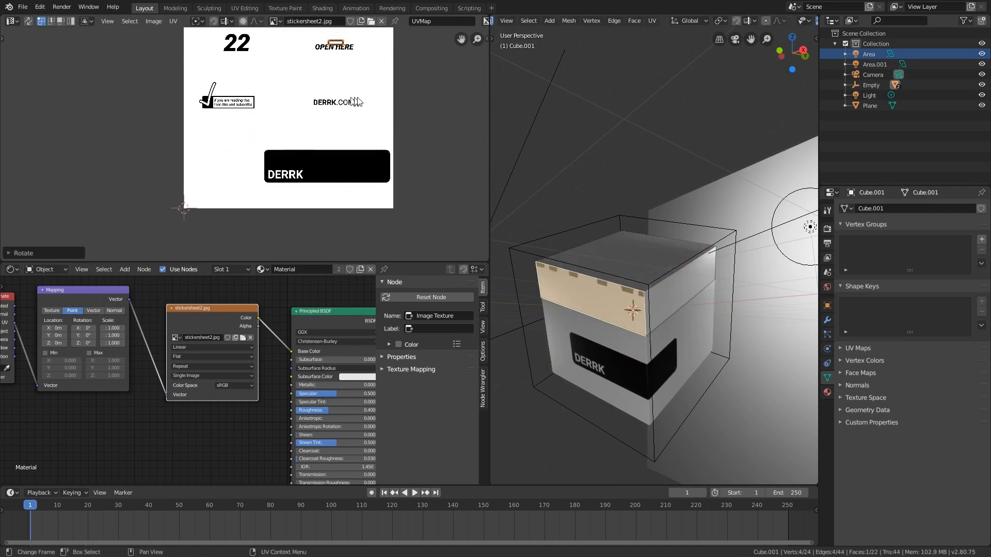
key(s)
click(422, 108)
Frame the "OPEN HERE" sticker with the lid face's island, flipped so the text reads upright and enlarged for a wider margin.
key(g)
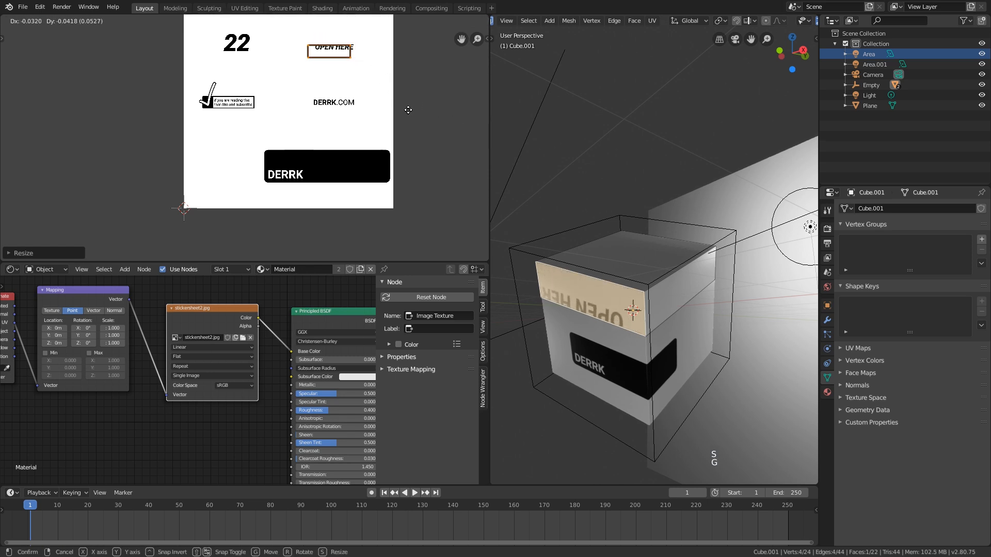
click(408, 105)
key(s)
click(456, 119)
key(r)
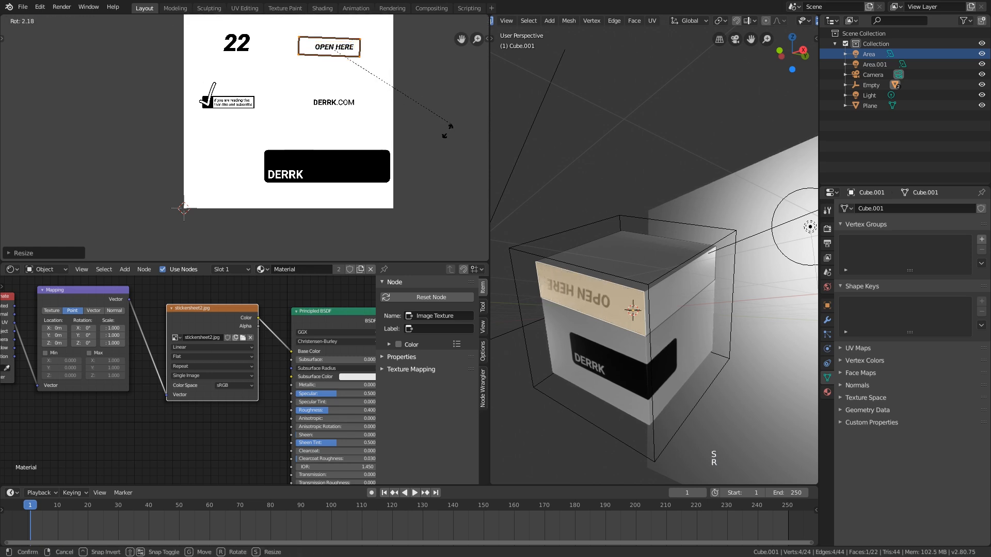
click(246, 248)
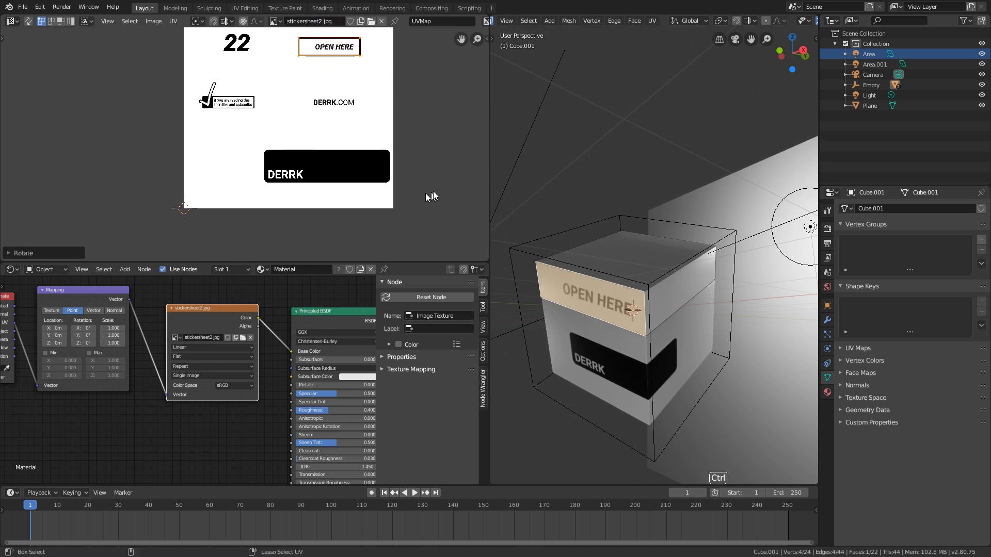
key(s)
click(469, 169)
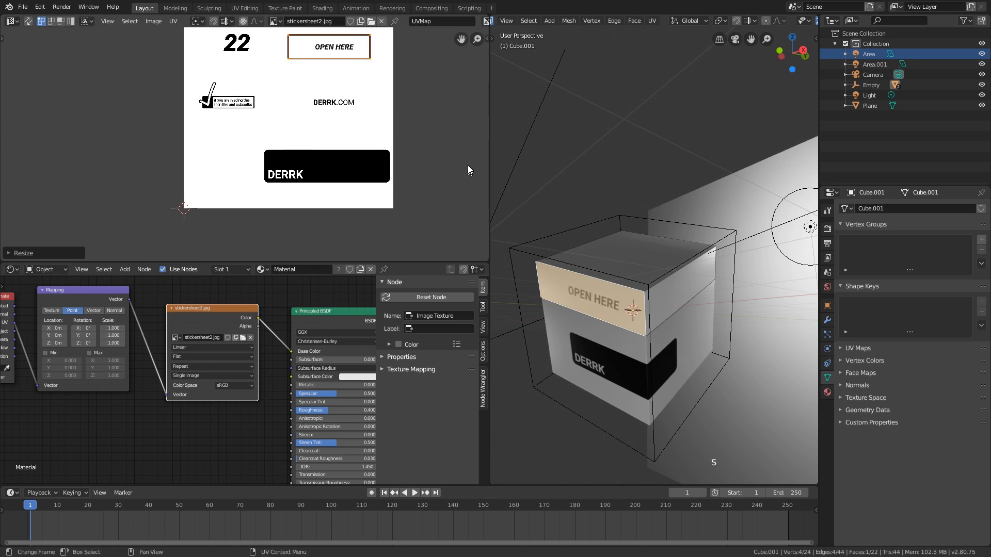
Slide the lid face's UV island along X to reposition the "OPEN HERE" text along the lid side.
key(g)
key(x)
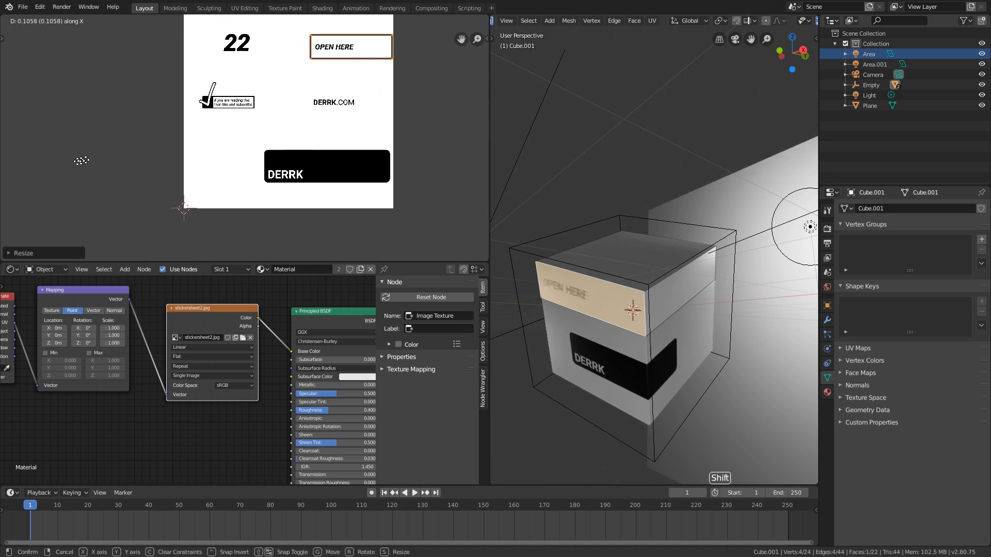
click(407, 179)
Select the lid's side face on an unlabelled side, move its UV island onto the "OPEN HERE" sticker and rotate it 90 degrees.
scroll(630, 246, down, 1)
mouse_move(631, 246)
middle_down()
mouse_move(559, 196)
mouse_move(593, 257)
mouse_move(624, 264)
middle_up()
shift+middle_drag(624, 264, 599, 268)
click(598, 268)
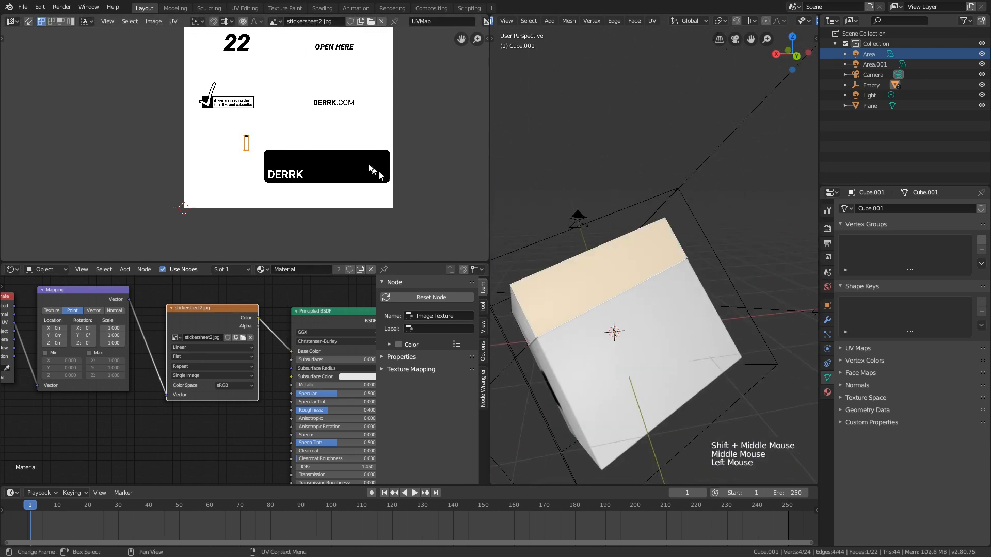
key(g)
key(r)
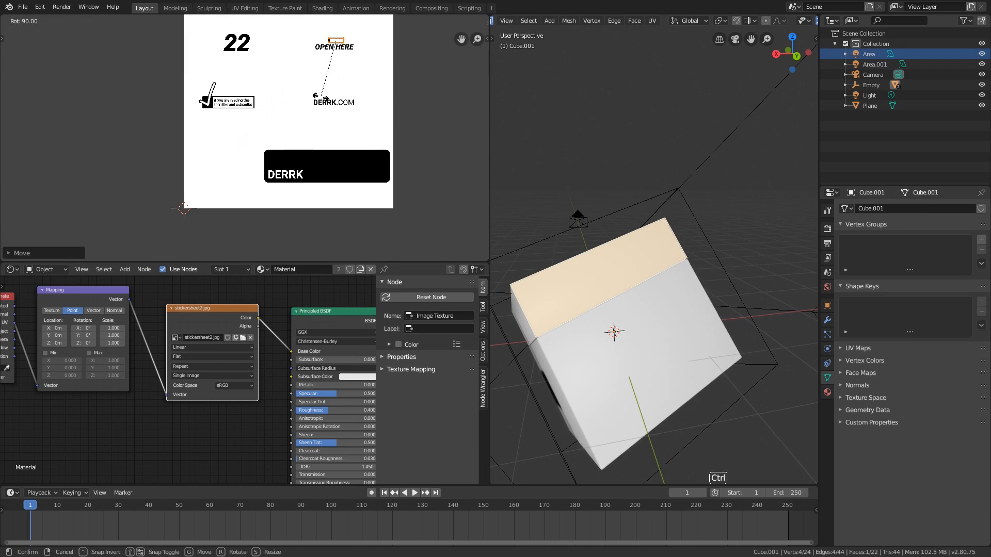
click(318, 97)
Enlarge this lid face's island and centre it around the "OPEN HERE" sticker.
key(s)
click(454, 114)
key(g)
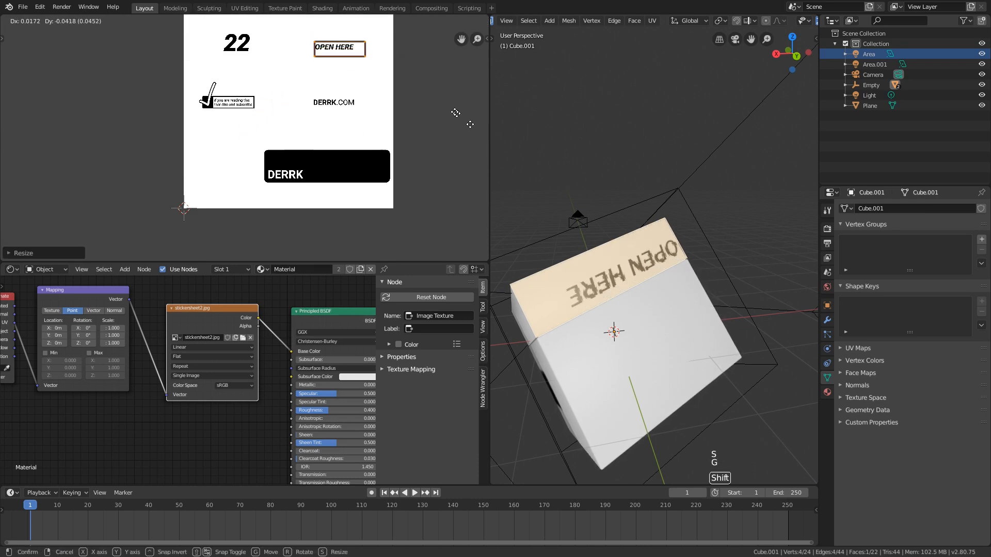
click(444, 110)
key(s)
right_click(477, 125)
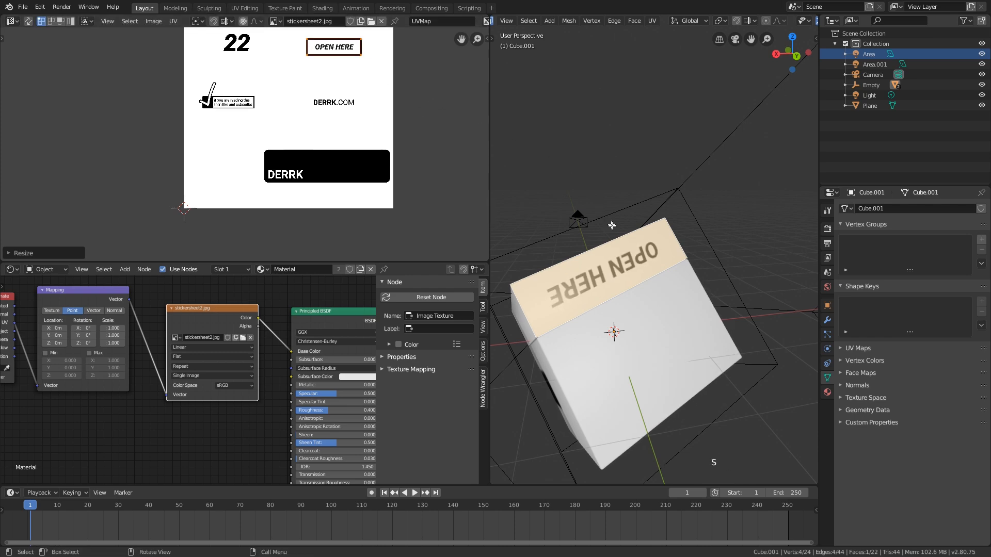
Select the lid's top face and move its UV island onto the "DERRK.COM" sticker.
scroll(611, 226, down, 1)
middle_drag(611, 225, 664, 227)
scroll(664, 228, down, 3)
shift+middle_drag(722, 289, 681, 268)
scroll(718, 261, up, 2)
shift+scroll(713, 274, up, 1)
scroll(709, 281, up, 2)
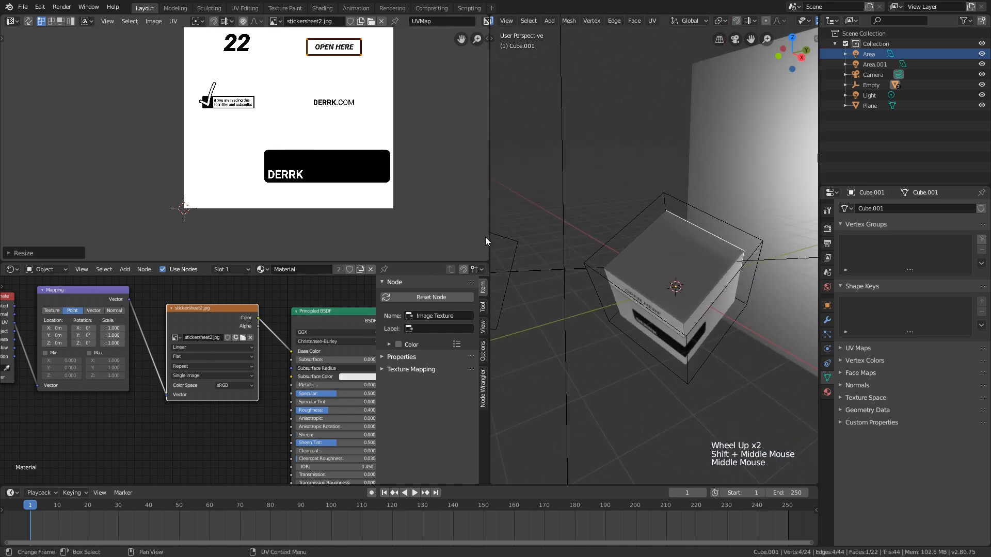
click(685, 259)
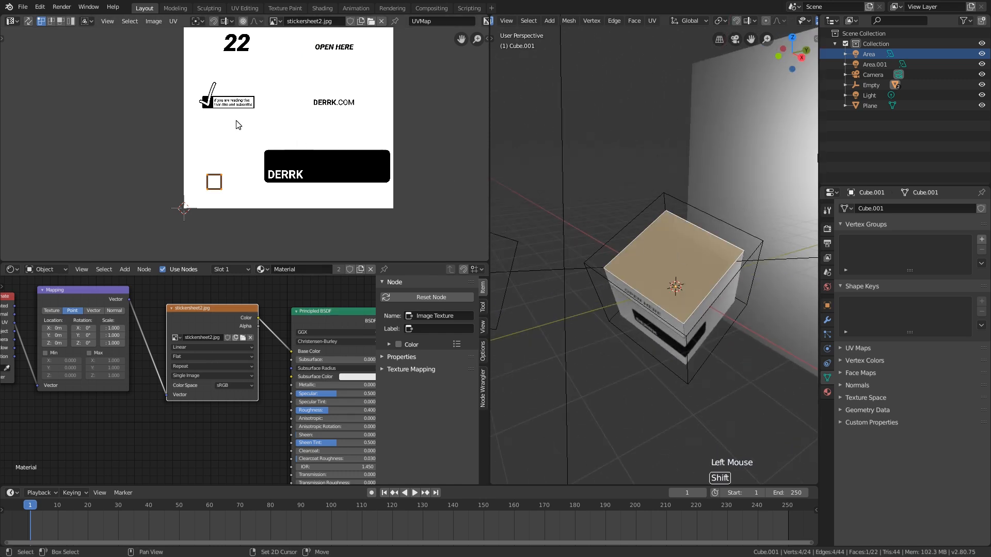
shift+middle_drag(237, 125, 251, 137)
key(g)
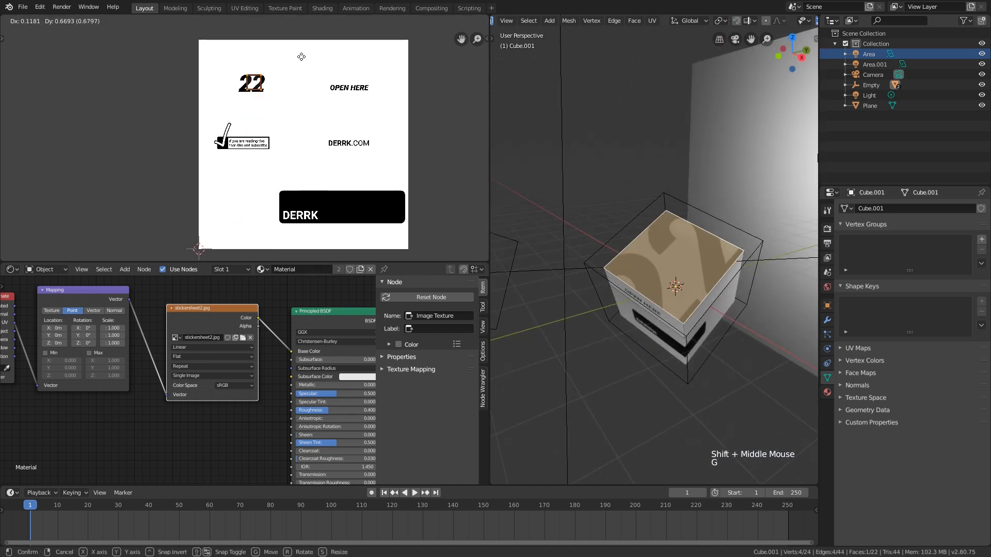
click(398, 114)
Enlarge the top face's island and centre it around "DERRK.COM", leaving a wide margin around the text.
key(s)
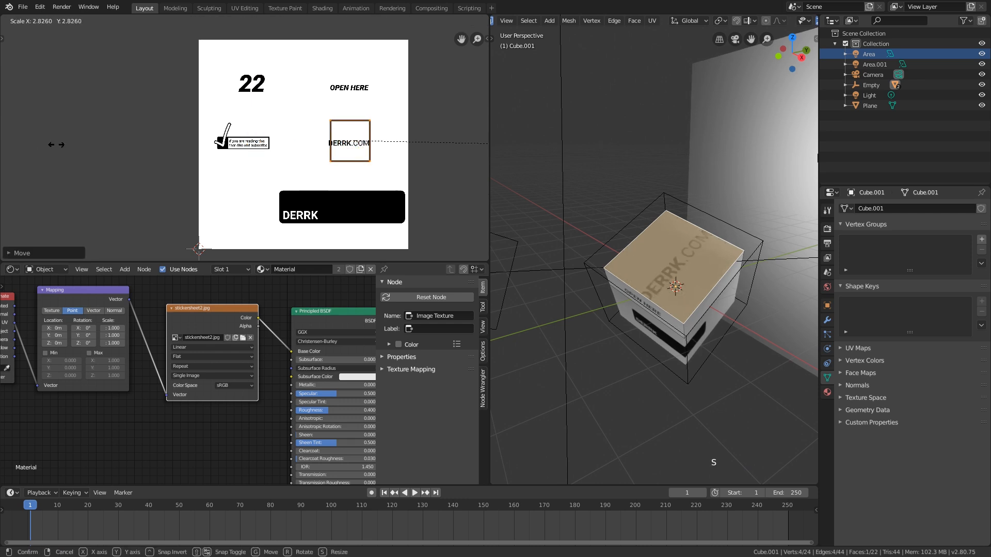
click(268, 146)
key(g)
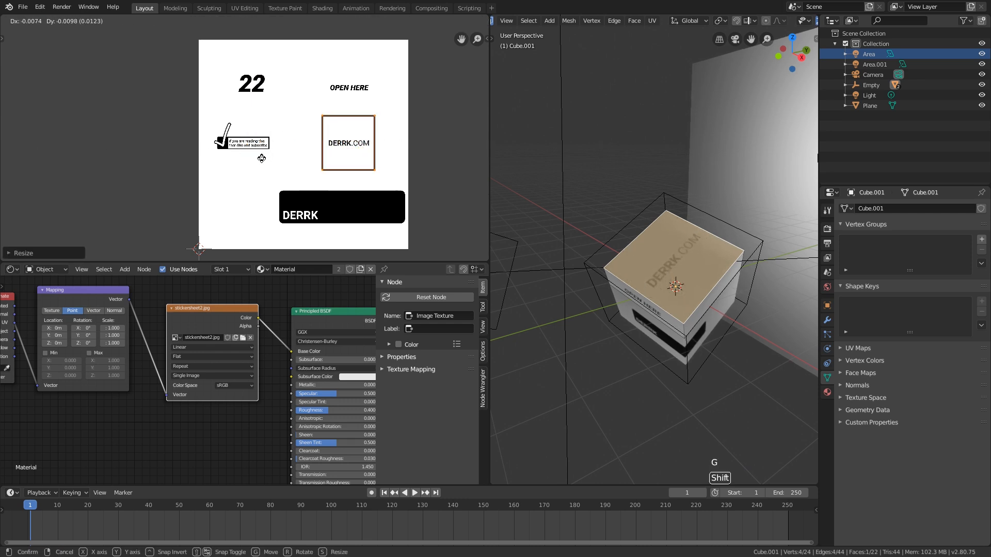
click(266, 149)
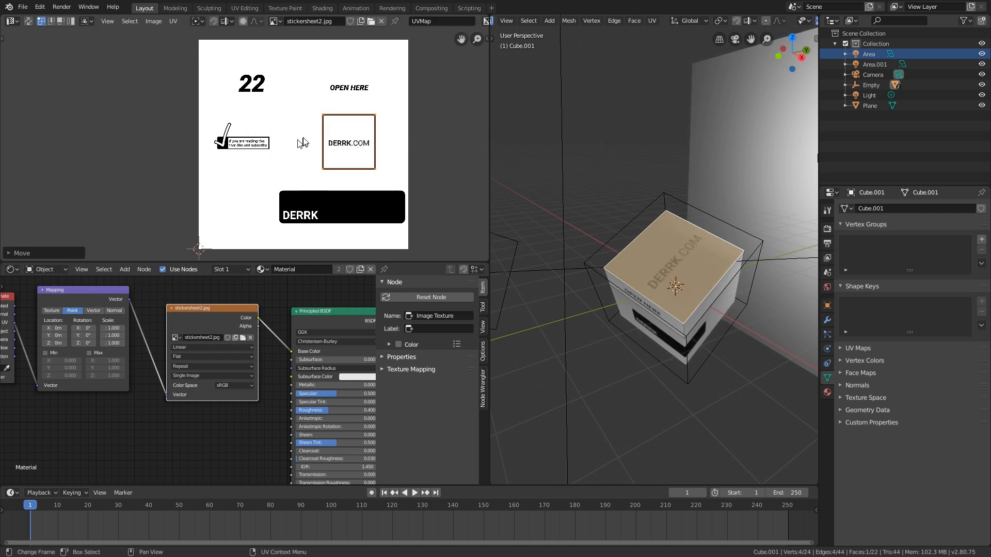
key(s)
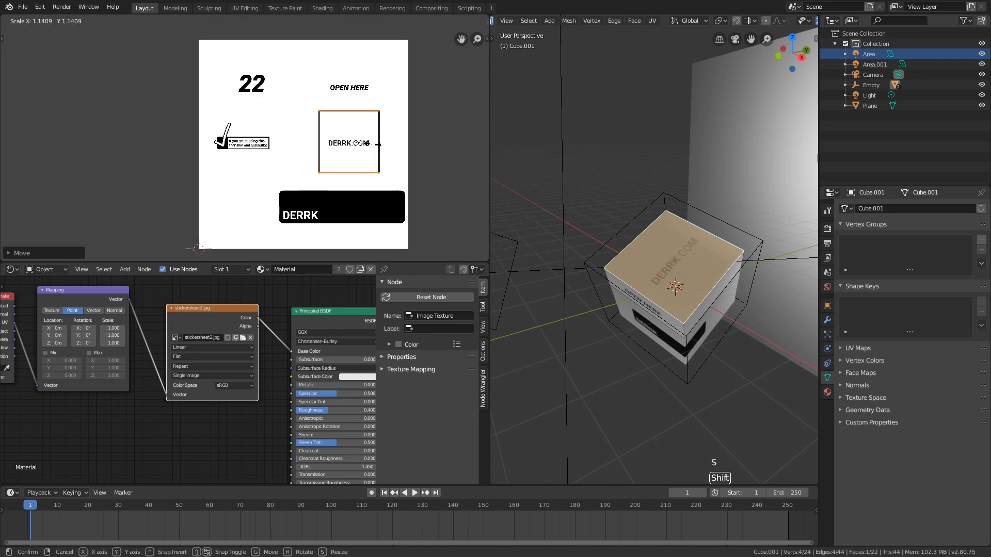
click(371, 147)
Switch from the lid to the box body and select its bottom face in edit mode.
middle_drag(619, 248, 614, 129)
key(Tab)
click(737, 317)
key(Tab)
click(727, 308)
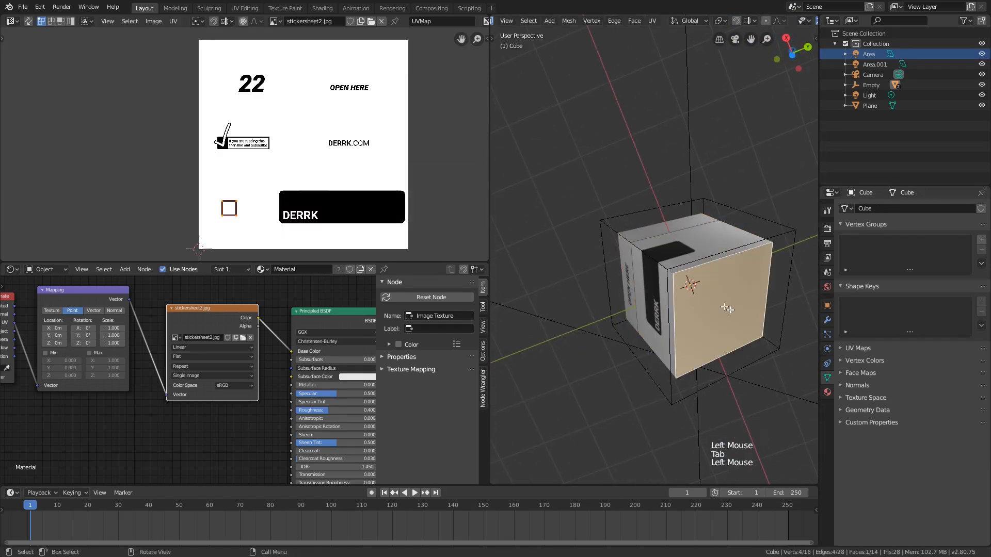
Move the bottom face's UV island onto the checkmark "like and subscribe" sticker, enlarge it around the sticker and rotate it 90 degrees.
key(g)
scroll(297, 150, up, 2)
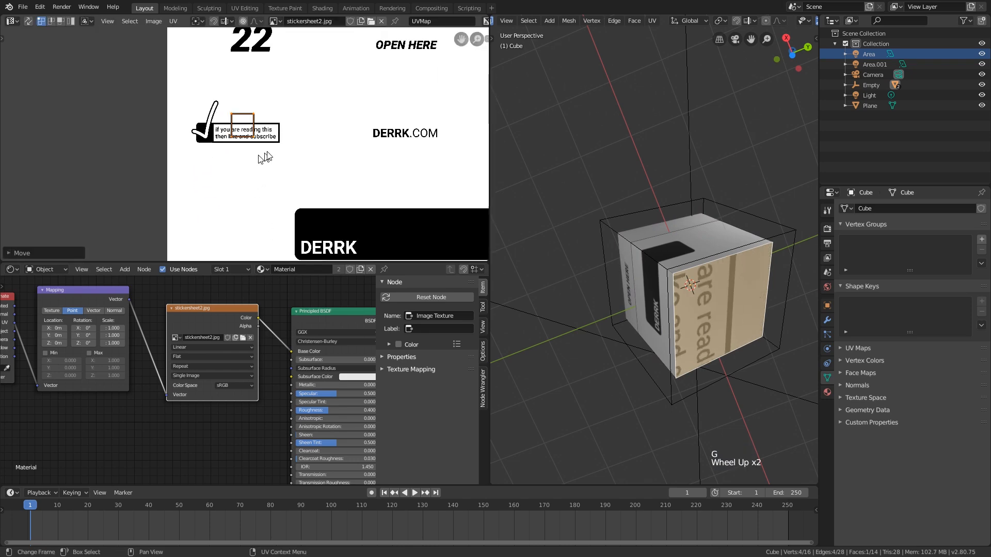
key(s)
click(395, 194)
key(r)
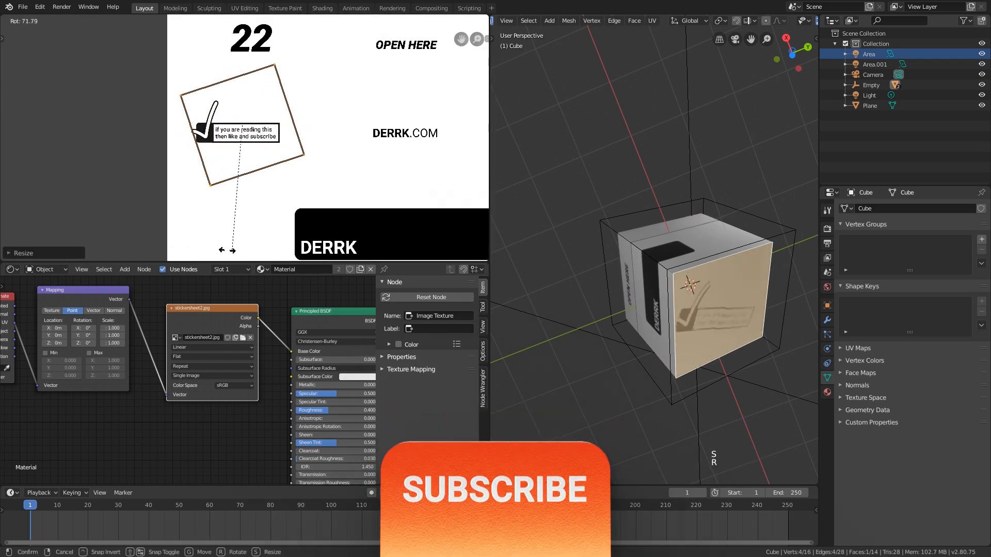
click(193, 246)
Adjust the bottom face island's size and position so the checkmark sticker sits centred with an even margin.
key(s)
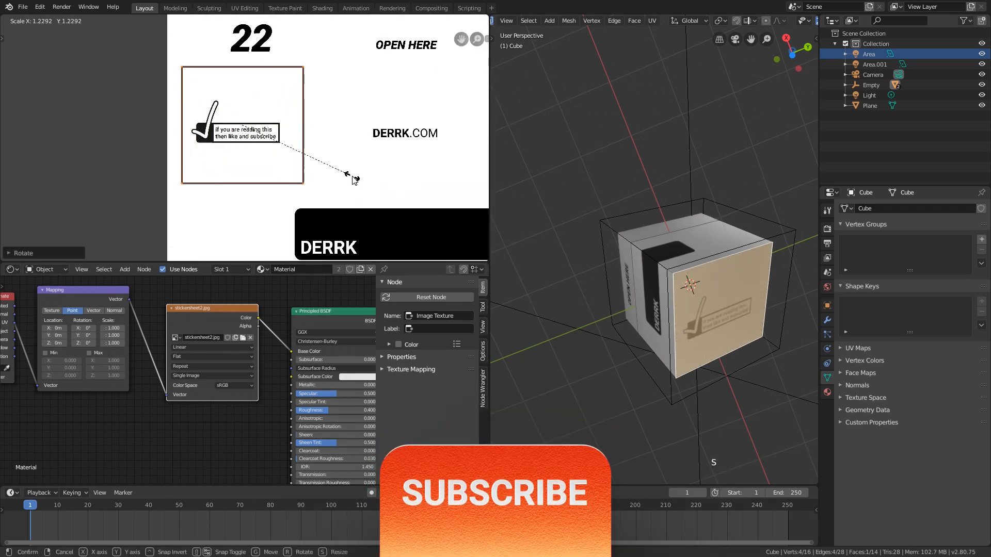
click(351, 184)
key(g)
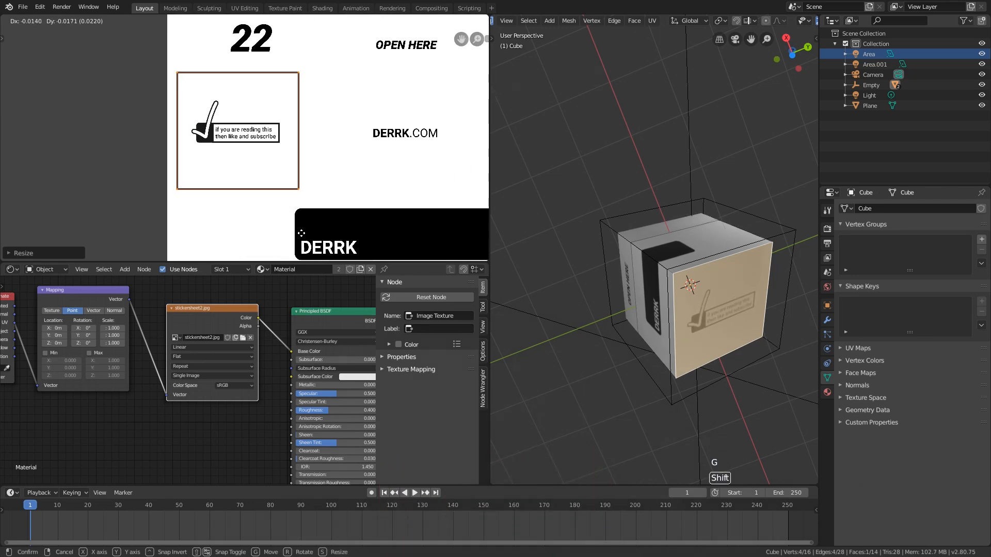
click(305, 231)
key(s)
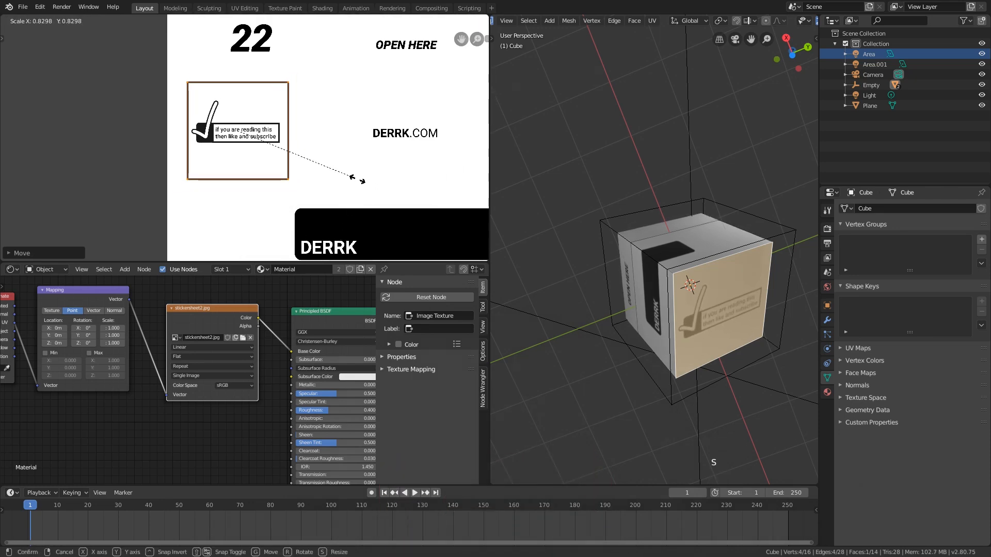
click(390, 190)
Rotate the bottom face's island -90 degrees and move it about 0.12 along Y so it also takes in the "22".
key(r)
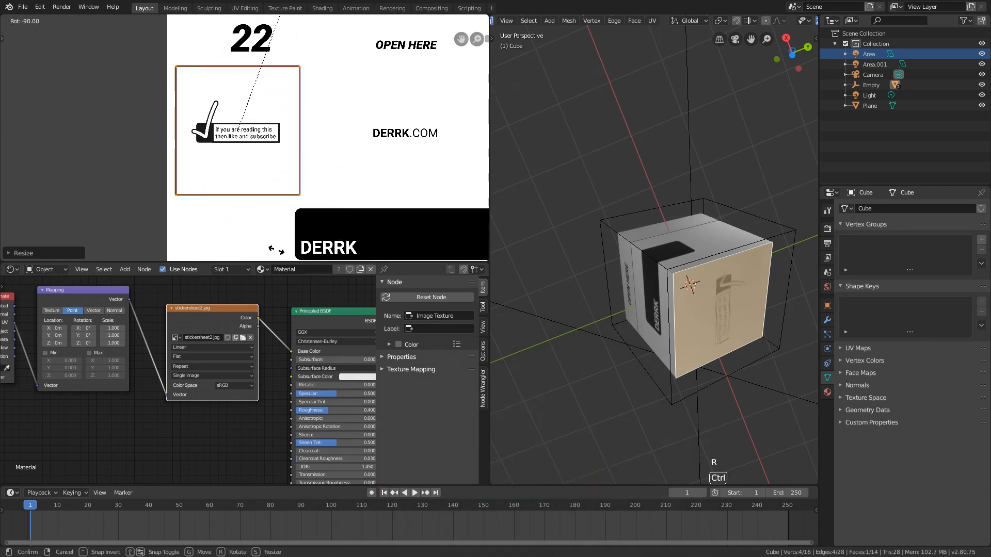
click(305, 274)
key(g)
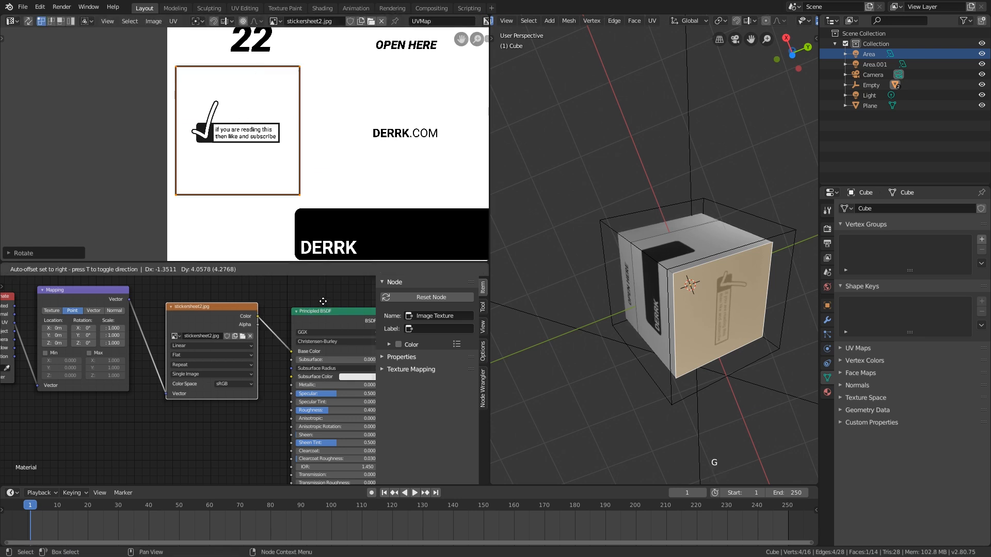
click(322, 303)
key(g)
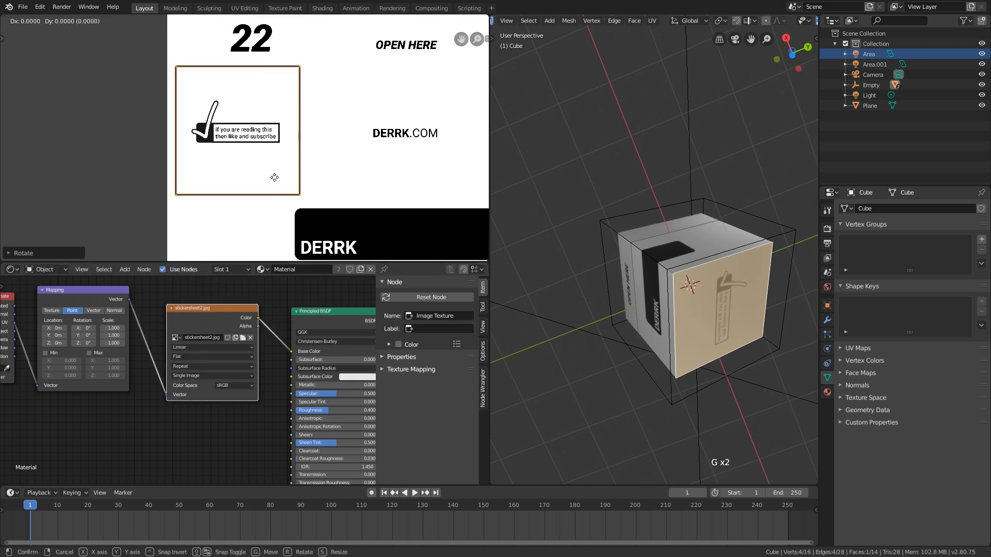
key(g)
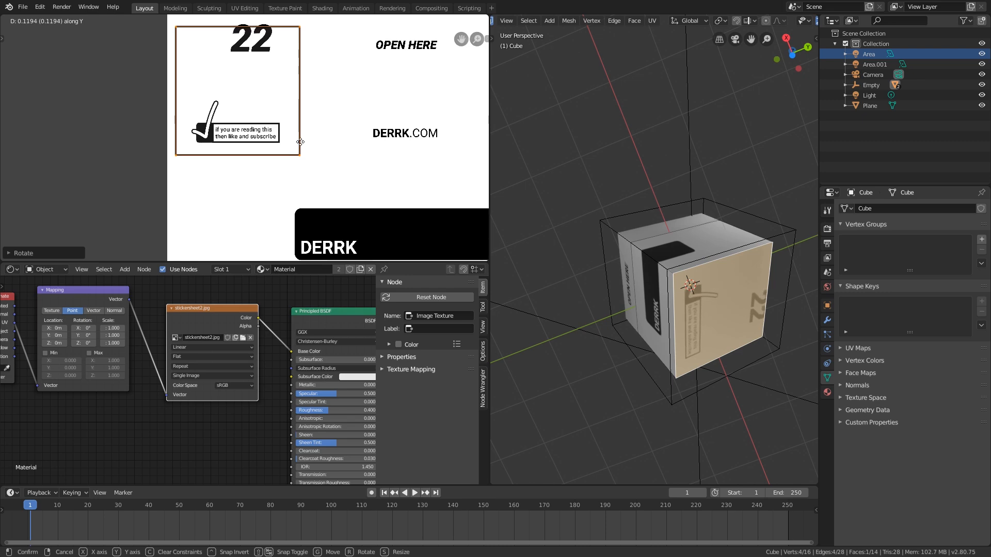
click(303, 142)
Add a loop cut across the middle of the box bottom, between the "22" and the checkmark sticker.
scroll(764, 304, up, 2)
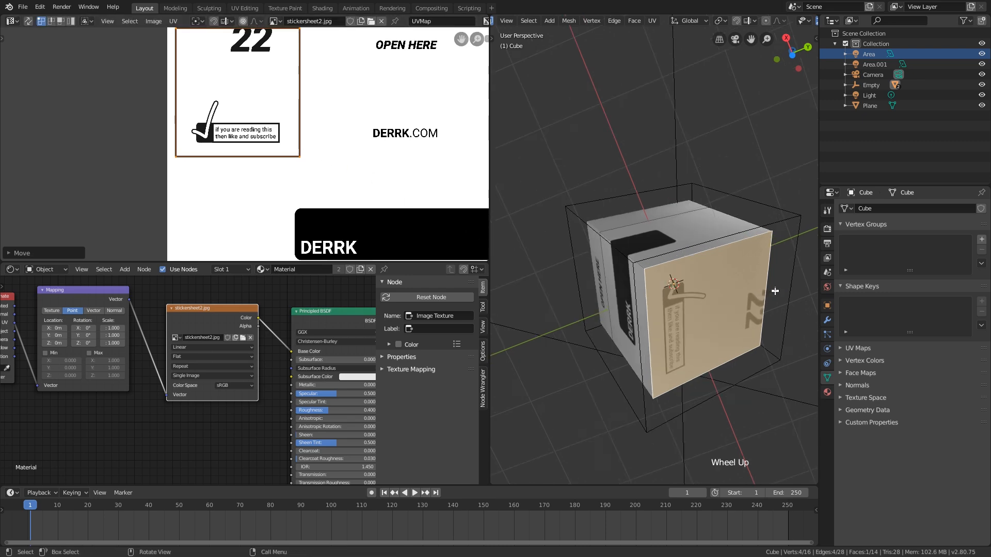
scroll(764, 309, down, 2)
shift+middle_drag(738, 318, 665, 331)
scroll(666, 310, down, 2)
scroll(666, 315, up, 1)
scroll(666, 332, up, 1)
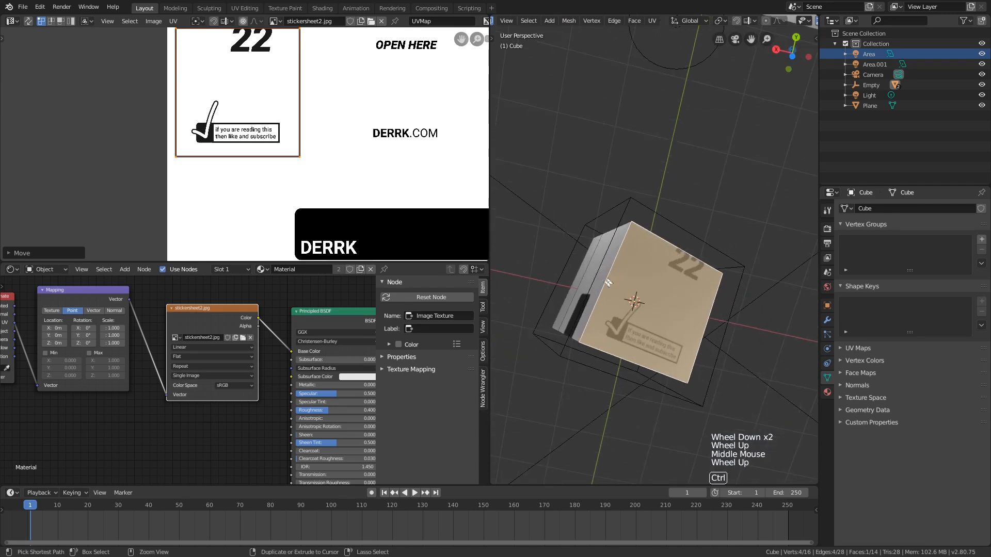
key(ctrl+r)
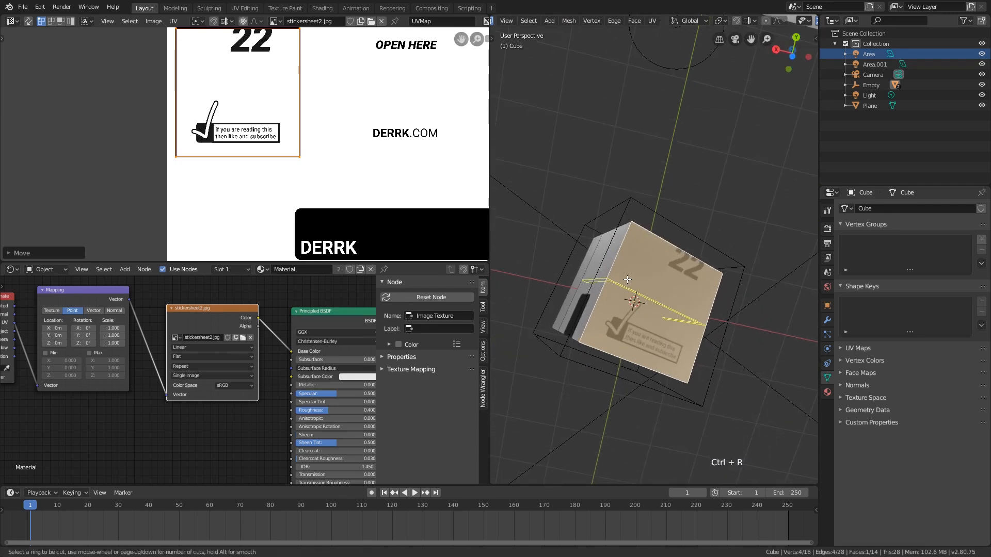
click(627, 279)
click(645, 254)
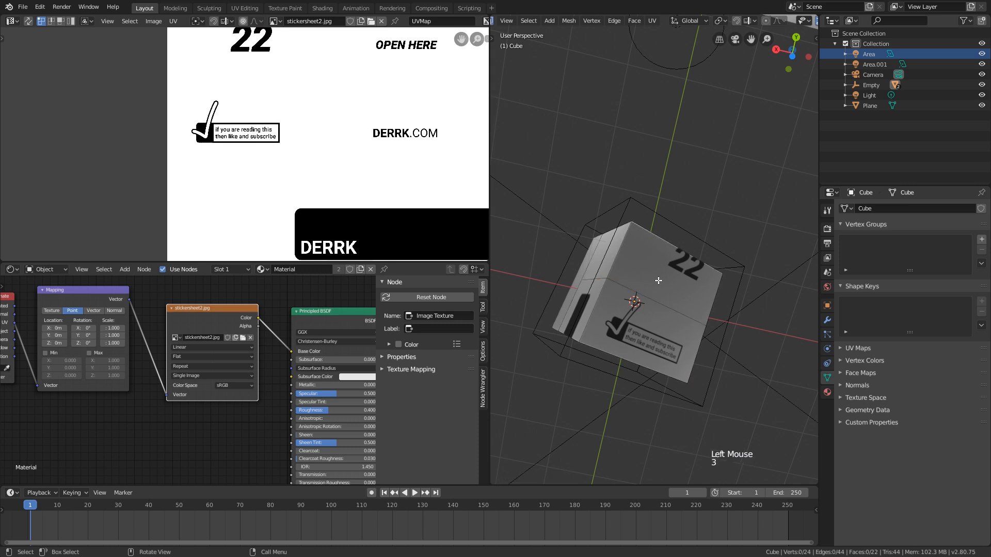
Select the bottom half-face carrying the "22", shrink and reposition its UV island around the number, and leave edit mode.
click(658, 281)
middle_drag(696, 308, 675, 320)
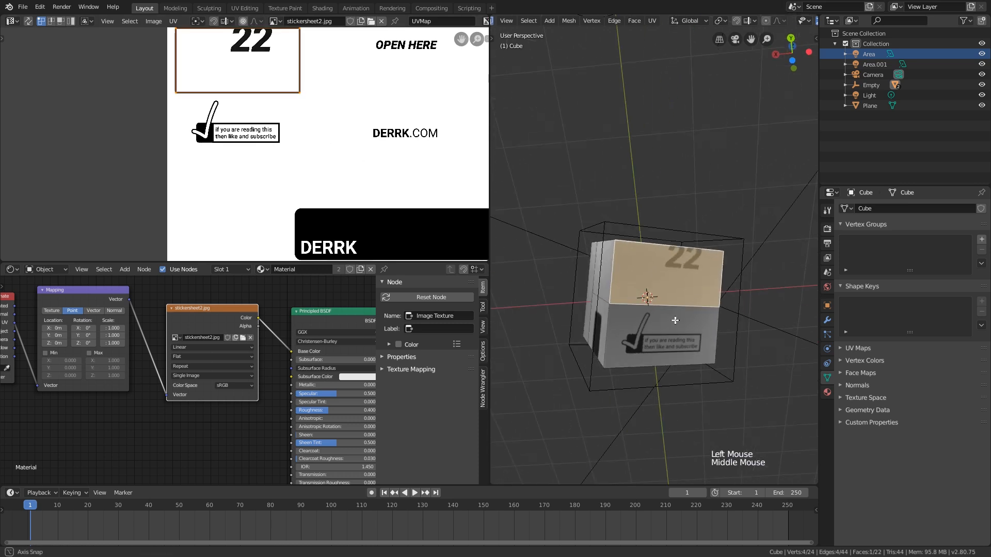
key(s)
click(282, 95)
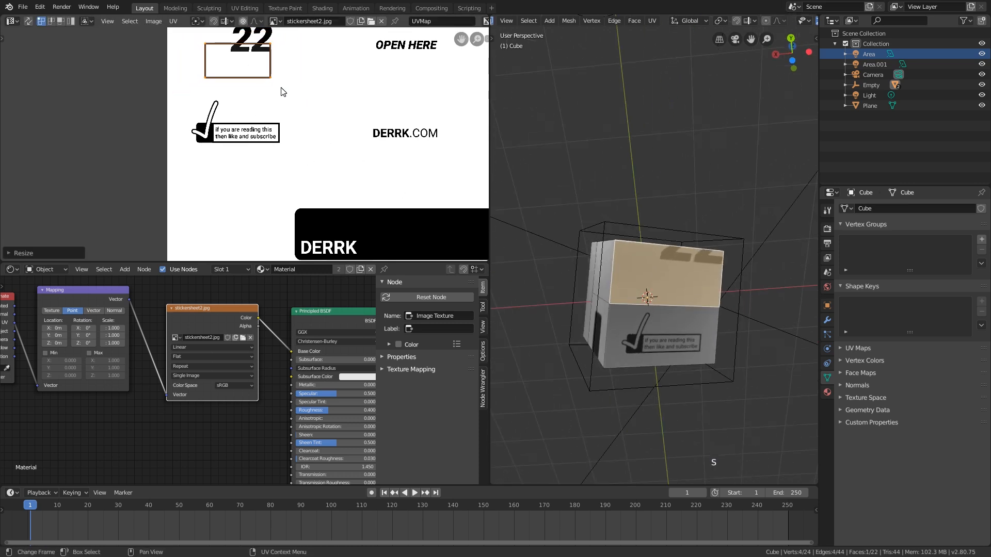
key(g)
click(333, 115)
key(Tab)
Review the sticker placement around the box and examine its bevelled edges near the loop cut in wireframe shading.
middle_drag(581, 268, 594, 310)
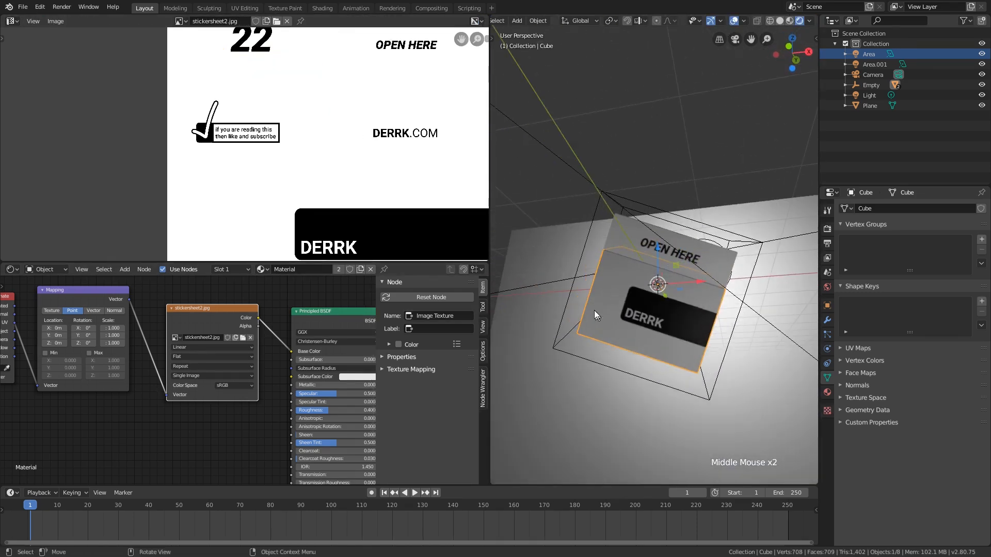
scroll(361, 181, down, 3)
scroll(361, 181, up, 1)
middle_drag(361, 182, 331, 177)
mouse_move(614, 266)
middle_down()
mouse_move(762, 314)
mouse_move(667, 361)
mouse_move(767, 352)
mouse_move(704, 278)
mouse_move(748, 310)
mouse_move(687, 328)
mouse_move(760, 341)
mouse_move(671, 343)
mouse_move(749, 342)
mouse_move(700, 348)
middle_up()
scroll(701, 349, up, 2)
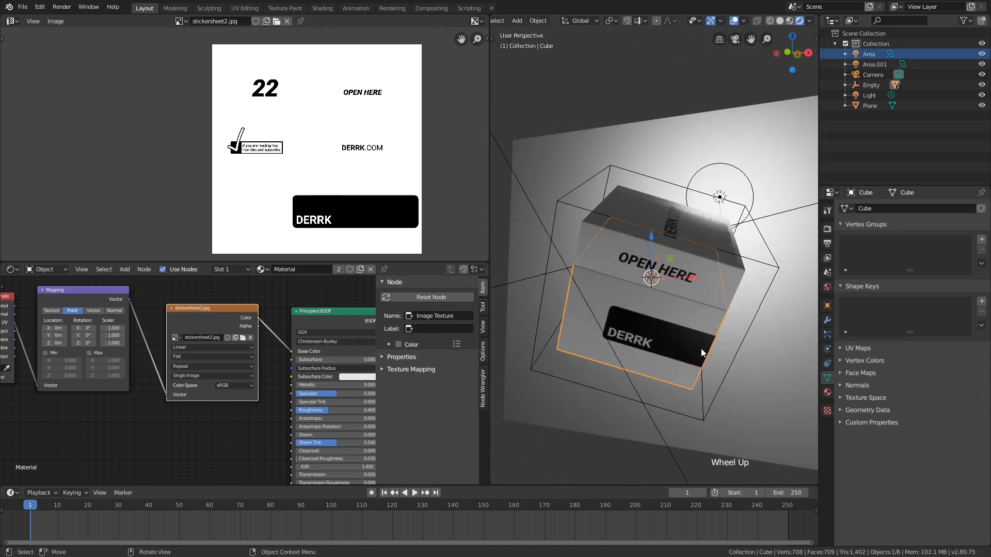
key(z)
scroll(655, 304, up, 2)
middle_drag(647, 325, 689, 341)
scroll(651, 287, down, 1)
scroll(651, 287, up, 3)
scroll(691, 343, up, 3)
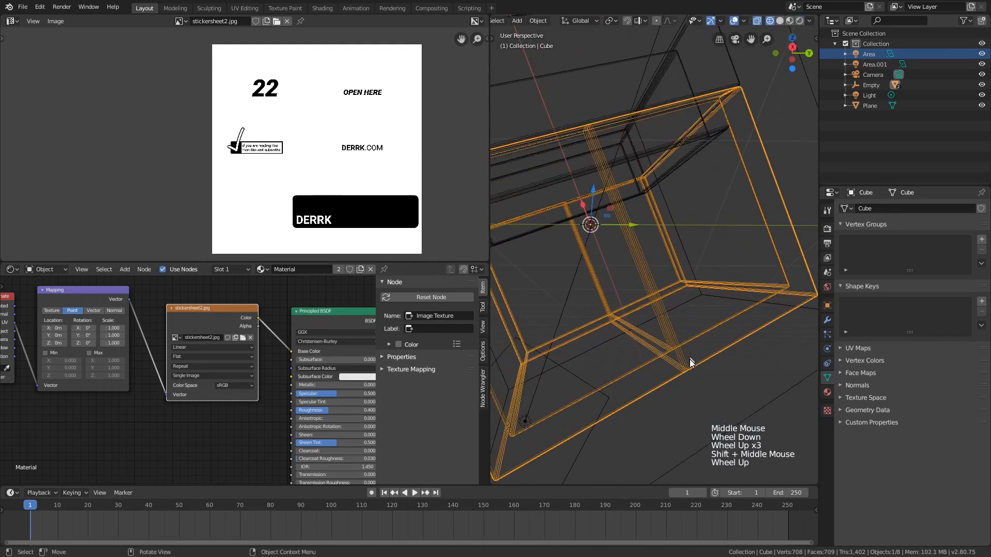
Set the Limit Method of the box body's Bevel modifier to Angle.
click(826, 320)
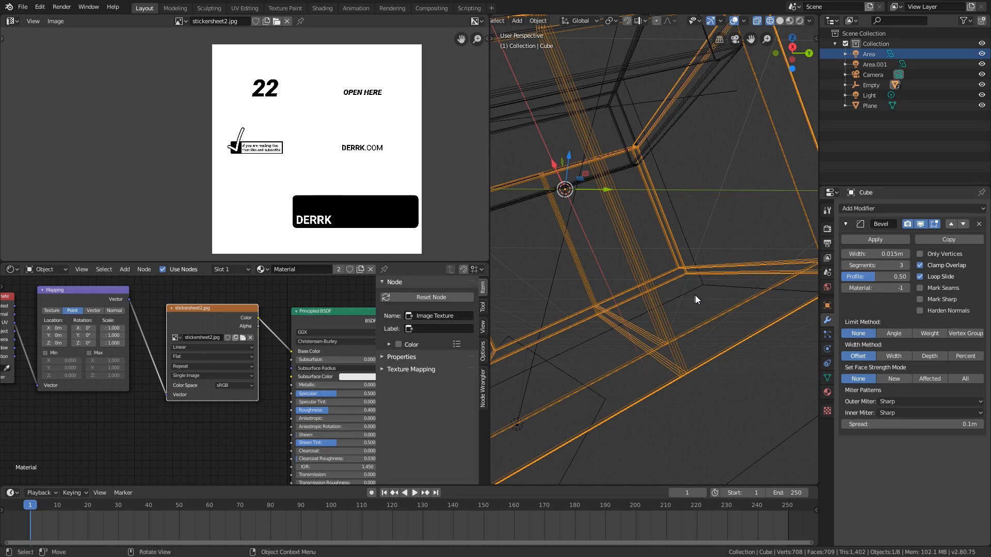
middle_drag(695, 295, 715, 307)
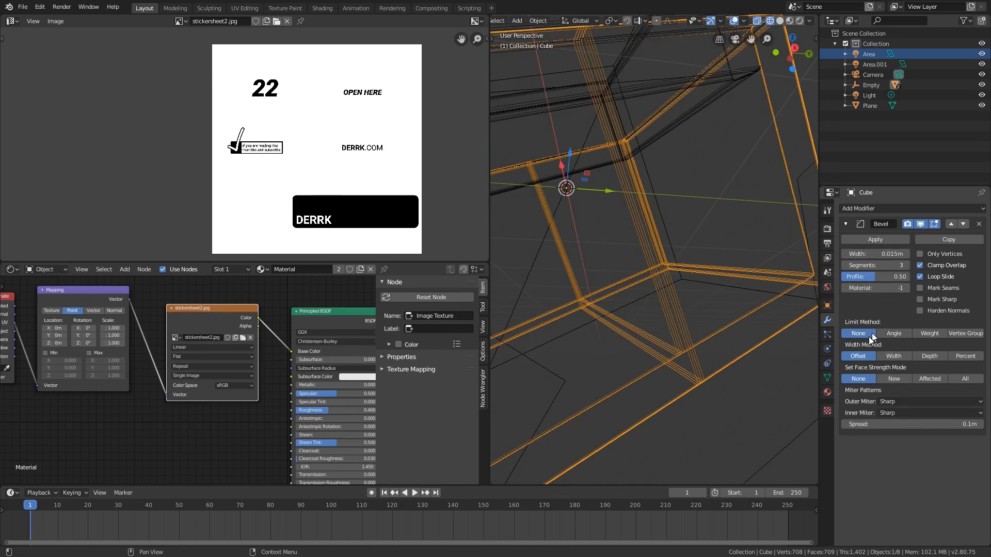
scroll(716, 348, down, 1)
scroll(716, 348, up, 1)
click(898, 336)
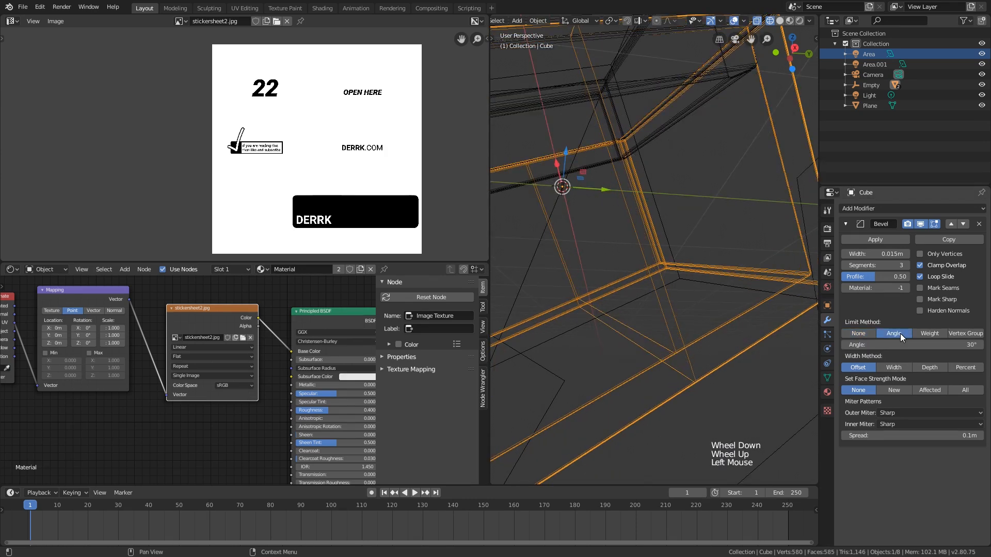
scroll(735, 364, down, 2)
shift+middle_drag(736, 364, 741, 362)
scroll(928, 323, up, 1)
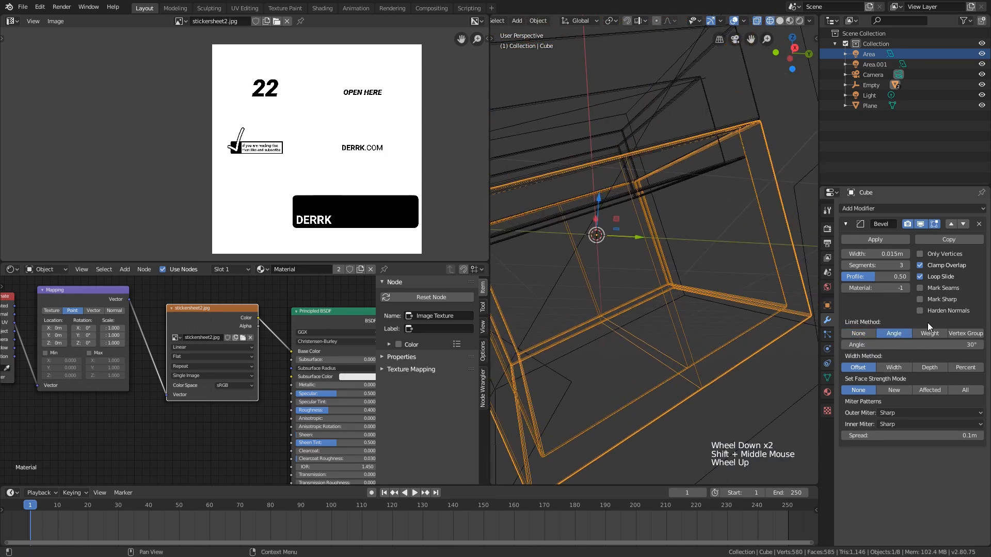
Set the Bevel modifier's angle limit to 50° and check the box's edges in wireframe before returning to rendered shading.
click(927, 345)
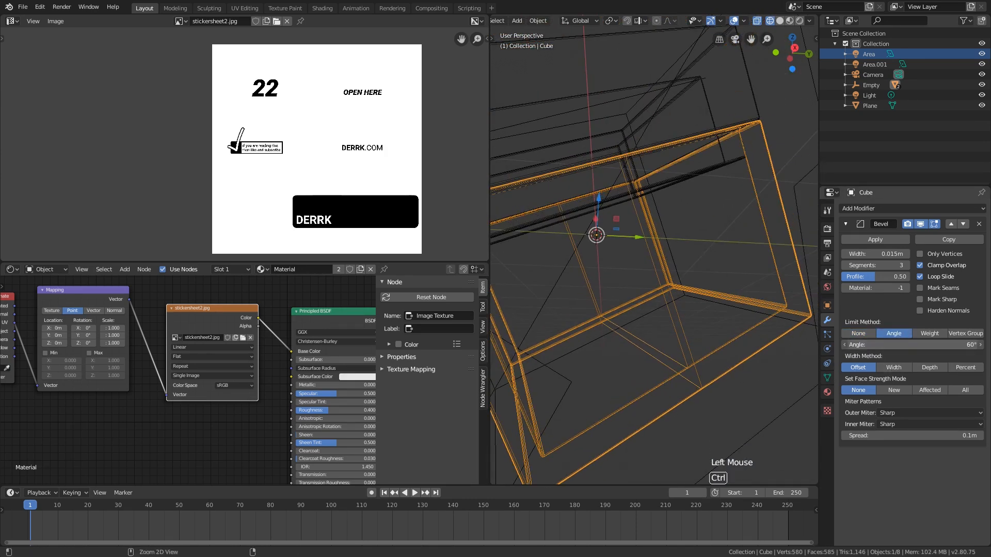
ctrl+drag(911, 345, 893, 345)
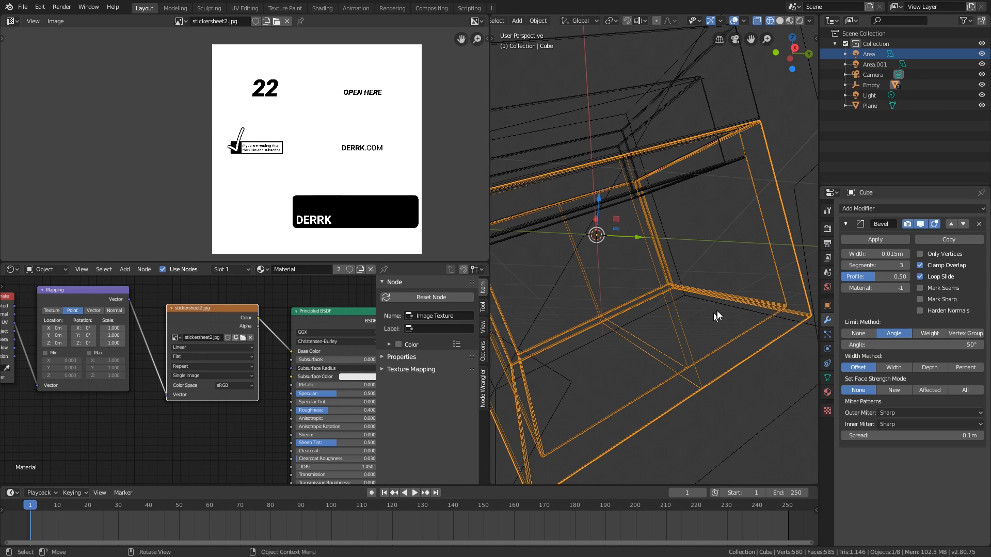
middle_drag(716, 347, 564, 367)
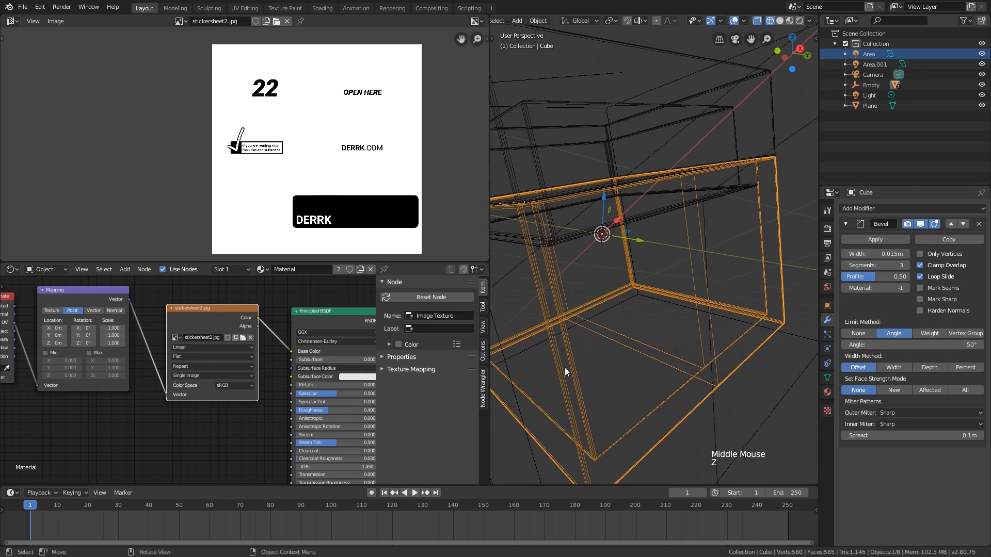
shift+middle_drag(710, 351, 716, 374)
scroll(717, 373, down, 3)
key(z)
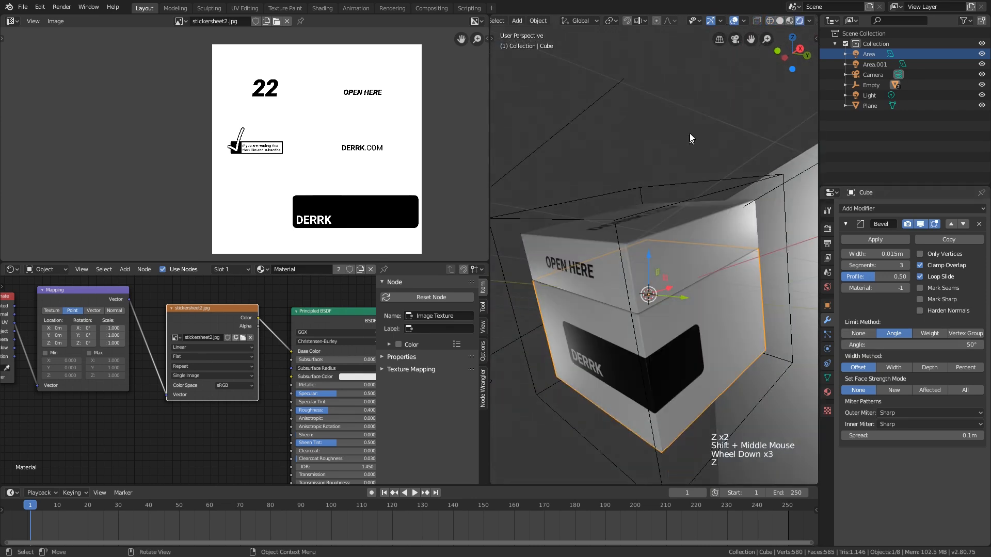
Frame the whole box with its backdrop and save the file.
scroll(689, 155, down, 3)
shift+middle_drag(687, 247, 720, 310)
key(ctrl+s)
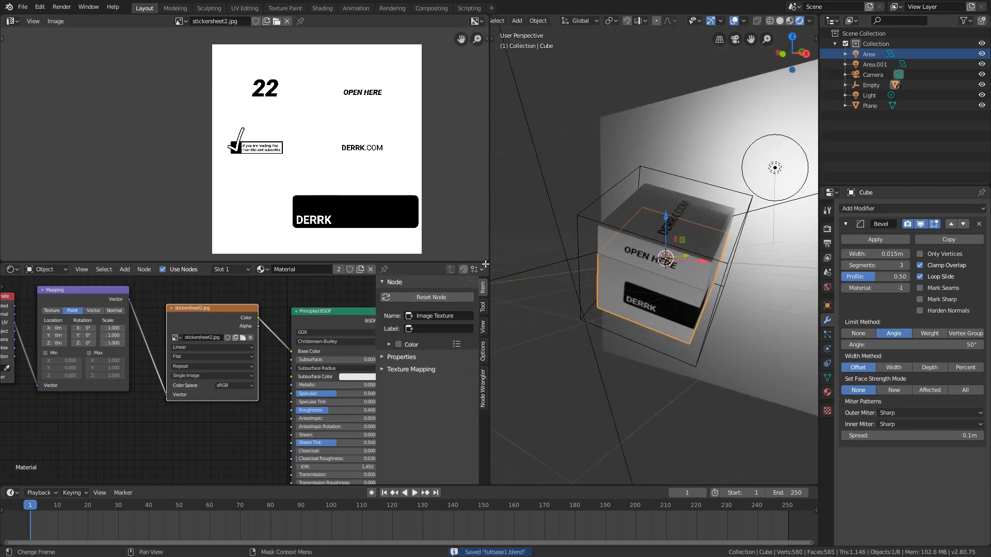
Expand the shader node editor over the image editor and hide its sidebar so the whole node tree fits.
drag(487, 265, 478, 236)
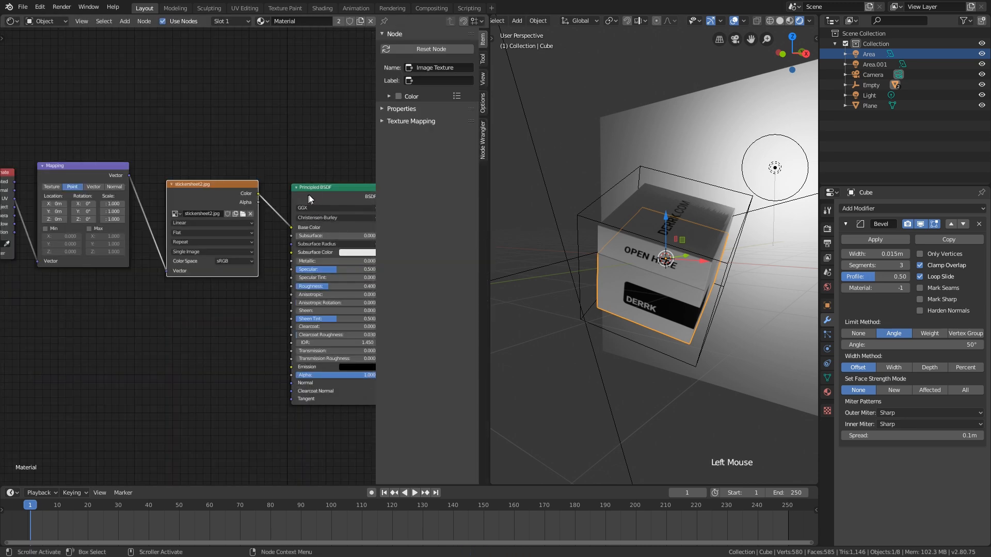
scroll(330, 196, down, 1)
key(n)
scroll(345, 198, down, 2)
middle_drag(351, 190, 372, 180)
scroll(372, 181, down, 2)
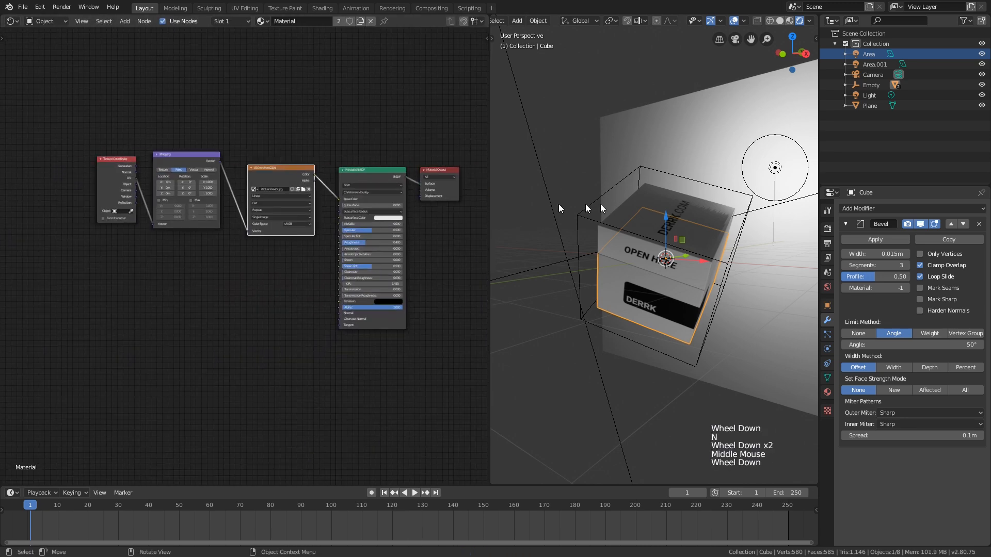
View the scene through the camera with the viewport overlays hidden, and save the file.
middle_drag(558, 204, 500, 222)
scroll(349, 217, up, 5)
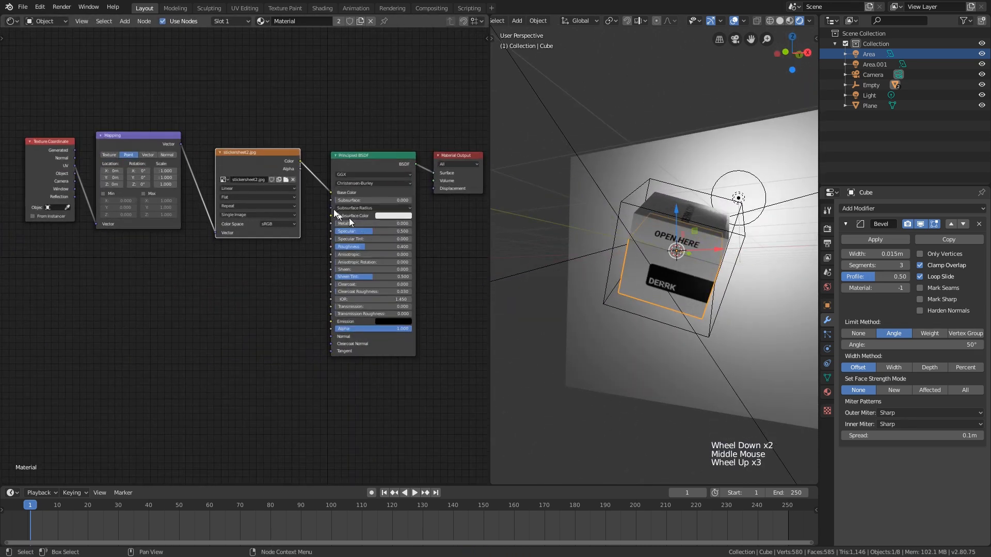
mouse_move(333, 191)
mouse_down()
mouse_move(314, 183)
mouse_move(334, 193)
mouse_up()
scroll(674, 274, down, 2)
middle_drag(674, 274, 735, 302)
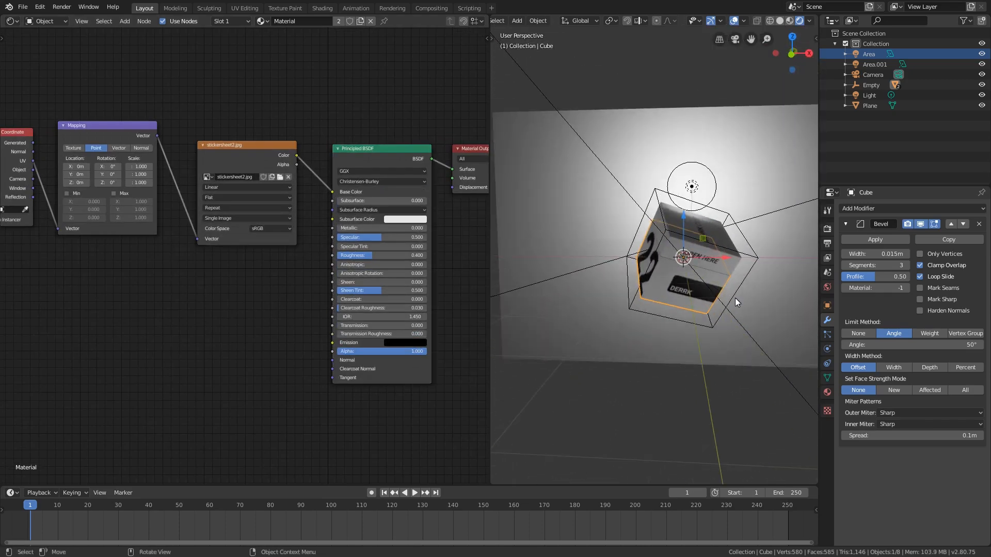
key(KP_0)
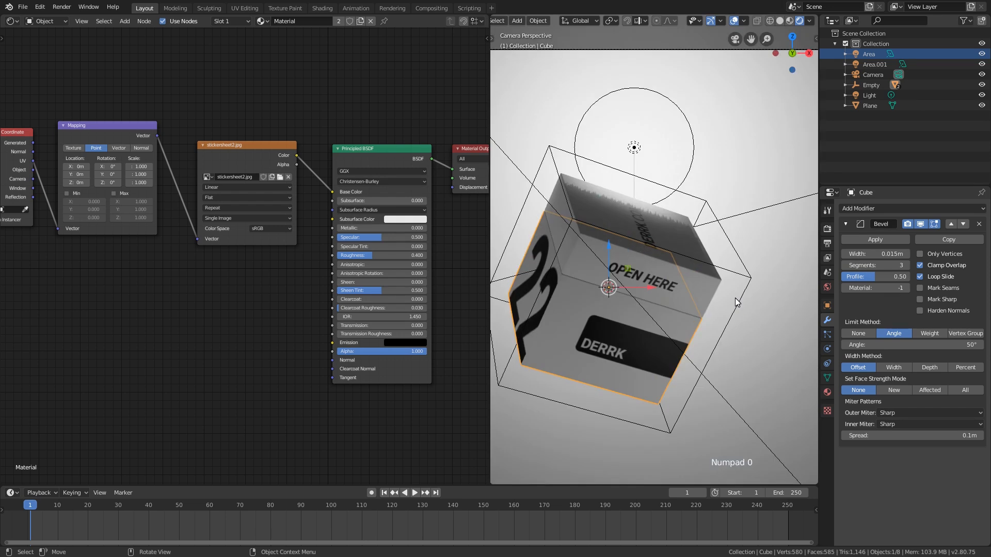
scroll(733, 268, down, 3)
shift+middle_drag(733, 268, 779, 127)
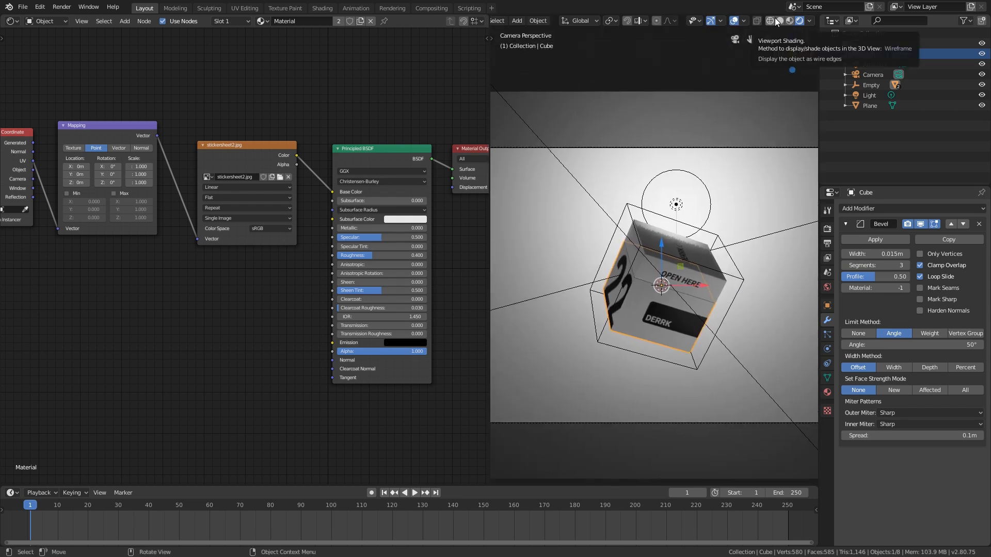
click(735, 20)
shift+middle_drag(701, 207, 672, 226)
key(ctrl+s)
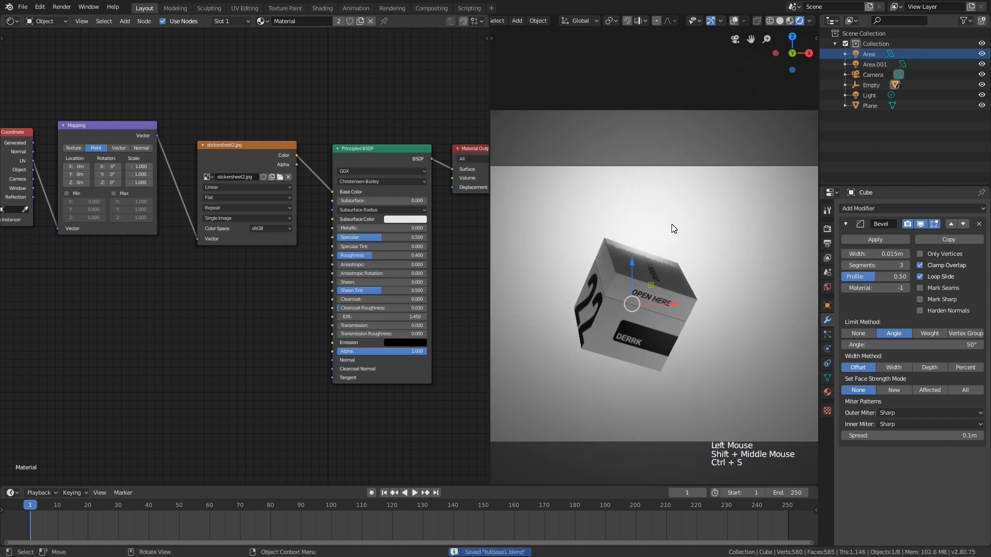
Move the Principled BSDF and sticker sheet image texture nodes slightly upward to tidy the node tree.
click(674, 229)
click(595, 321)
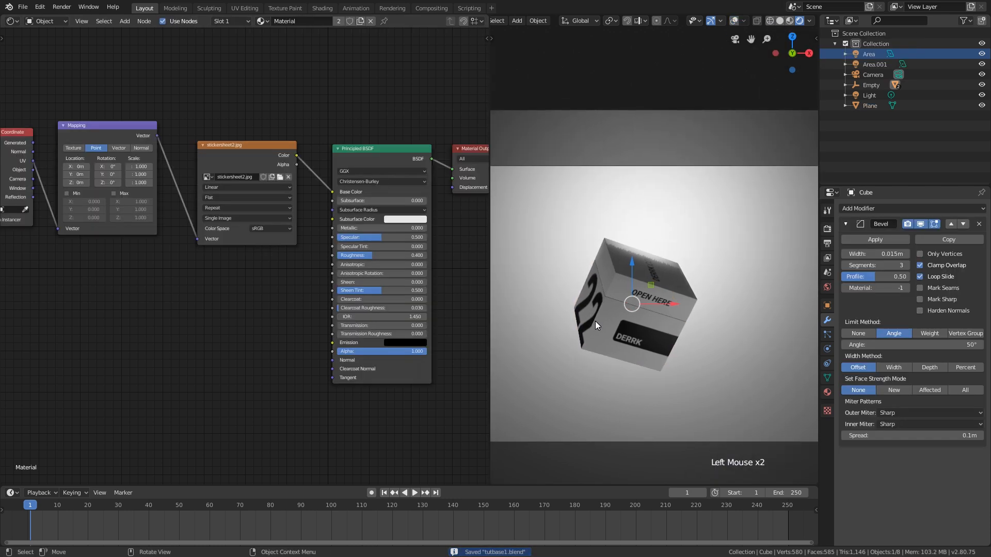
scroll(358, 246, down, 3)
middle_drag(358, 247, 348, 232)
scroll(368, 188, up, 2)
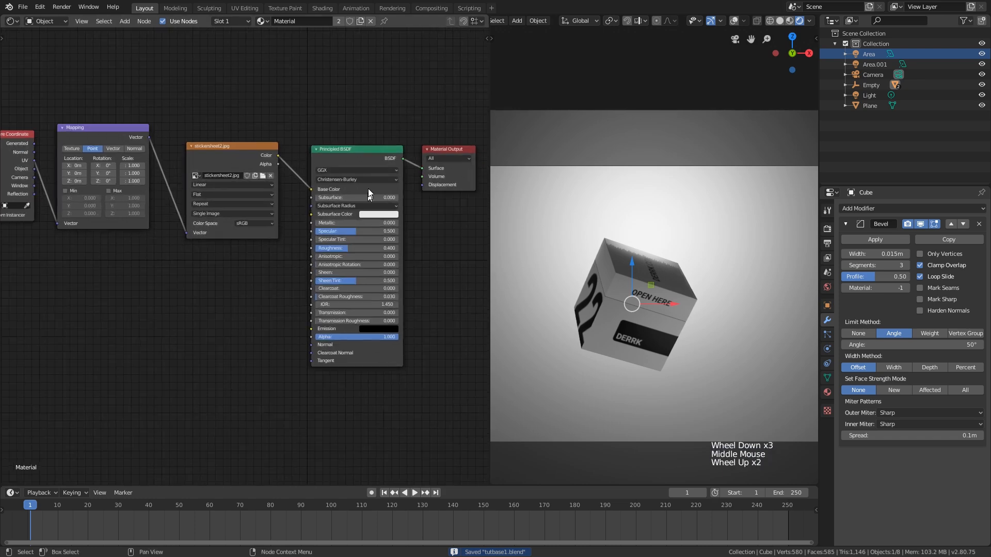
click(391, 158)
scroll(391, 180, up, 1)
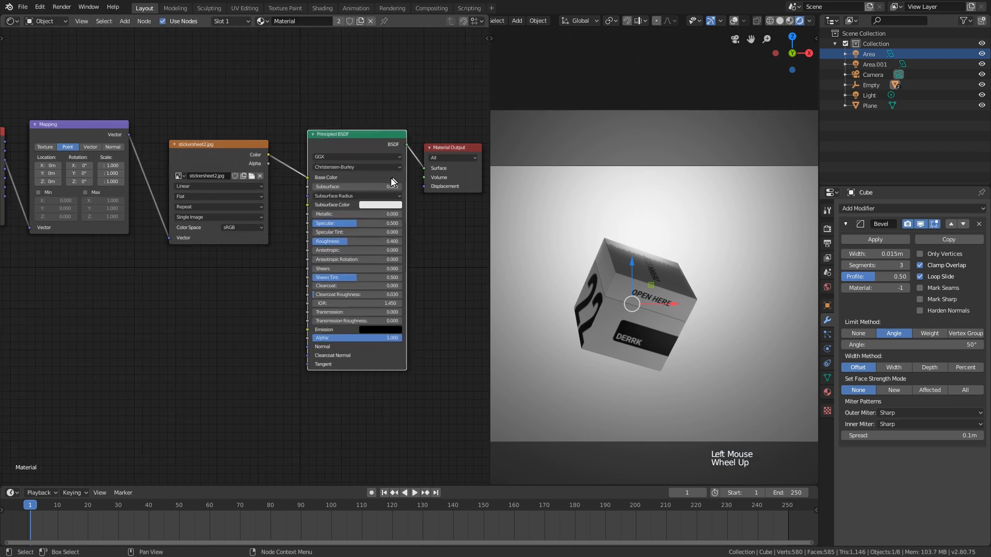
drag(237, 147, 247, 135)
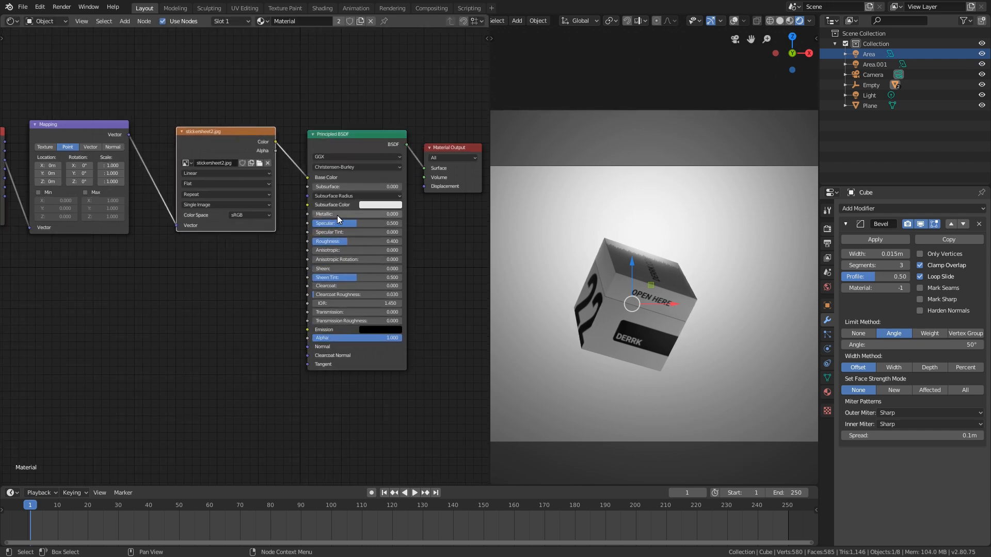
Add a Bump node below the image texture and connect its Normal output to the Principled BSDF's Normal input.
key(shift+a)
mouse_move(314, 278)
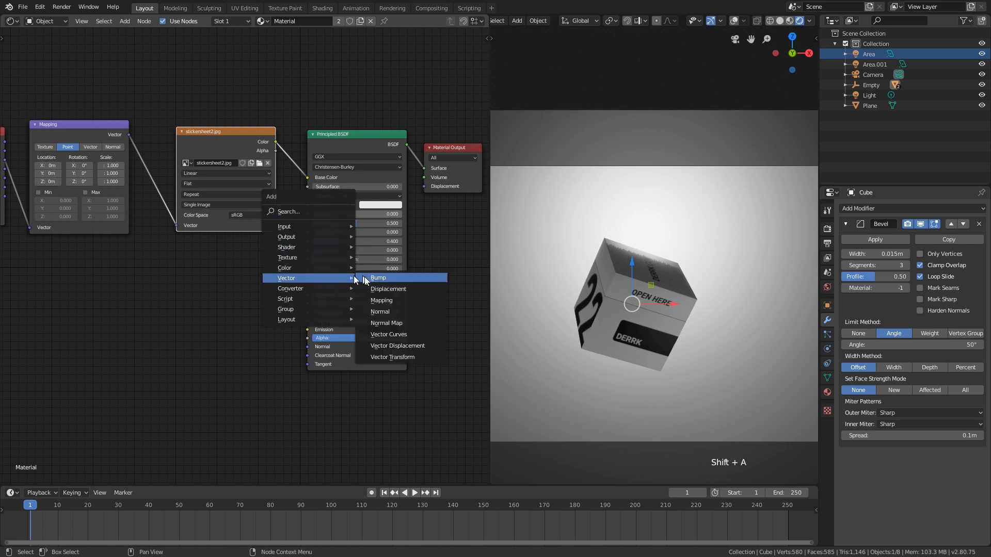
click(401, 278)
click(284, 294)
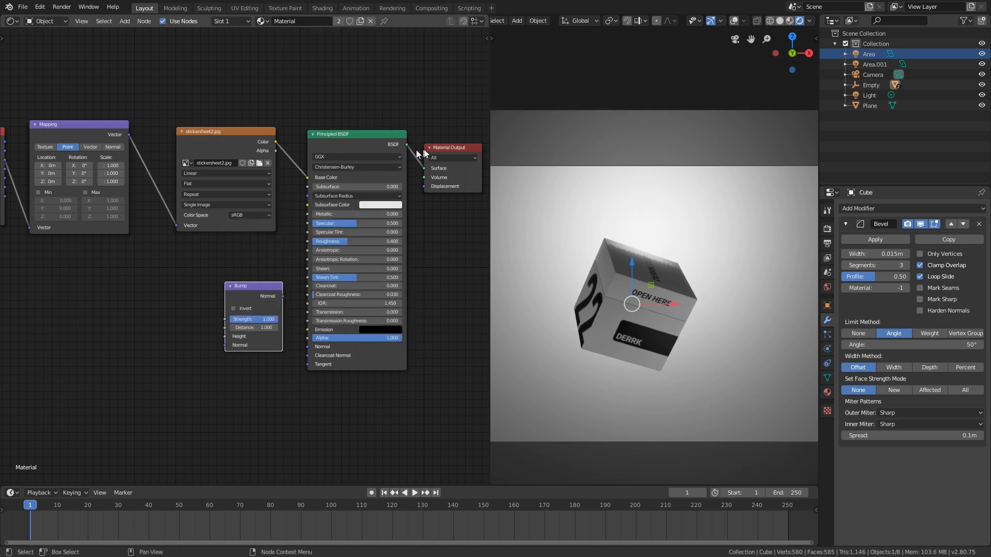
drag(281, 300, 310, 354)
Move the Texture Coordinate, Mapping and image texture nodes together farther away from the Principled BSDF to make room.
middle_drag(267, 311, 286, 308)
scroll(338, 256, down, 4)
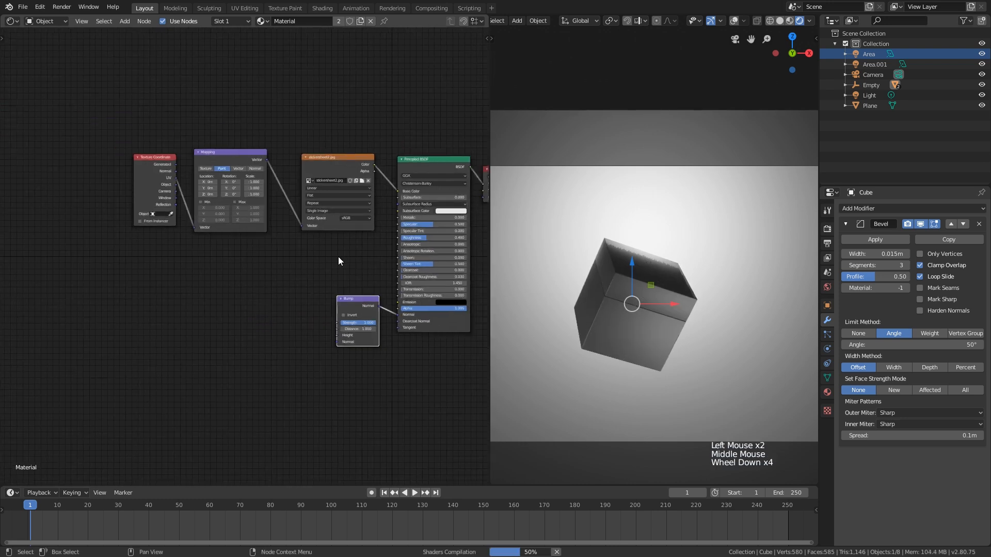
key(alt+a)
key(c)
click(330, 209)
key(Escape)
key(g)
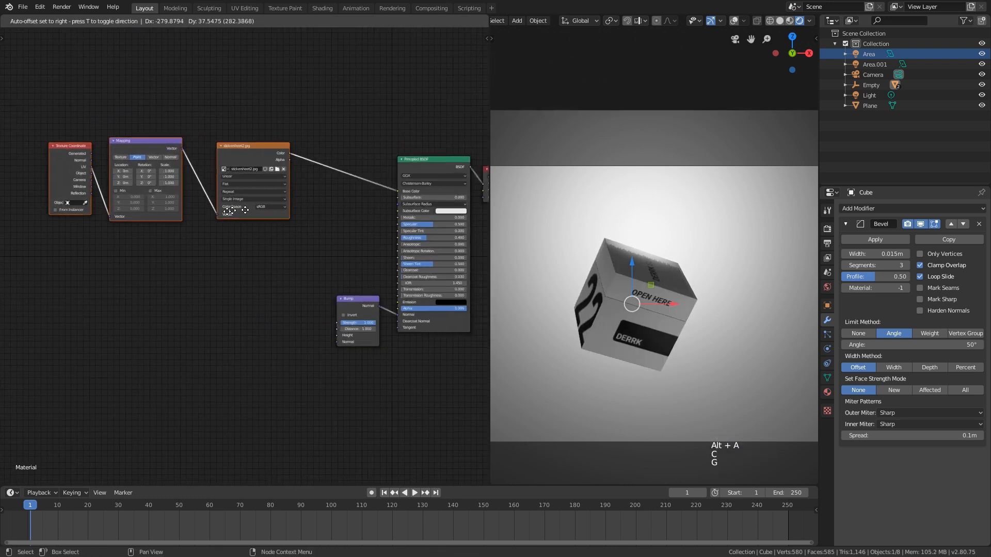
click(124, 231)
scroll(254, 275, up, 1)
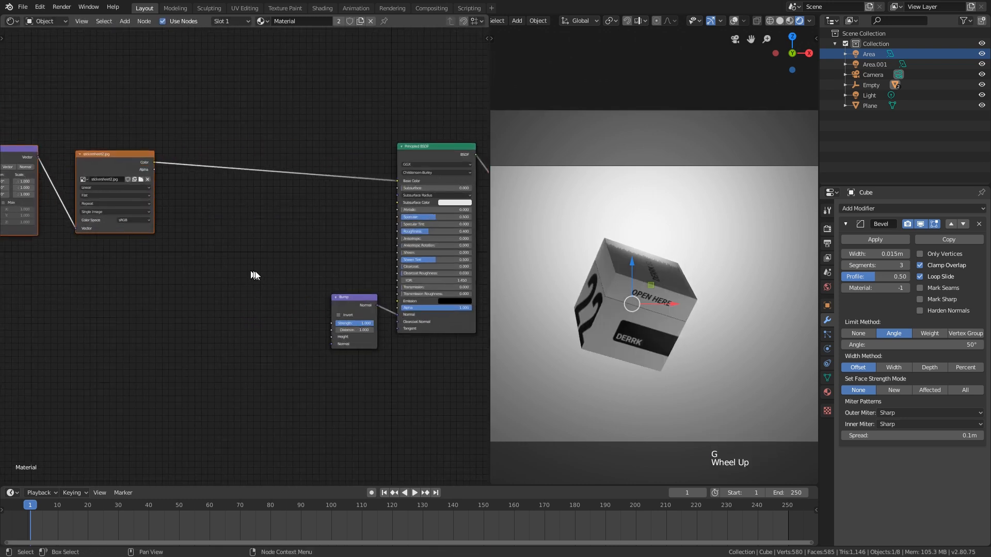
Disconnect the image texture from the Principled BSDF and set its Base Color to a neutral mid-grey with zero saturation.
click(352, 298)
middle_drag(352, 298, 376, 286)
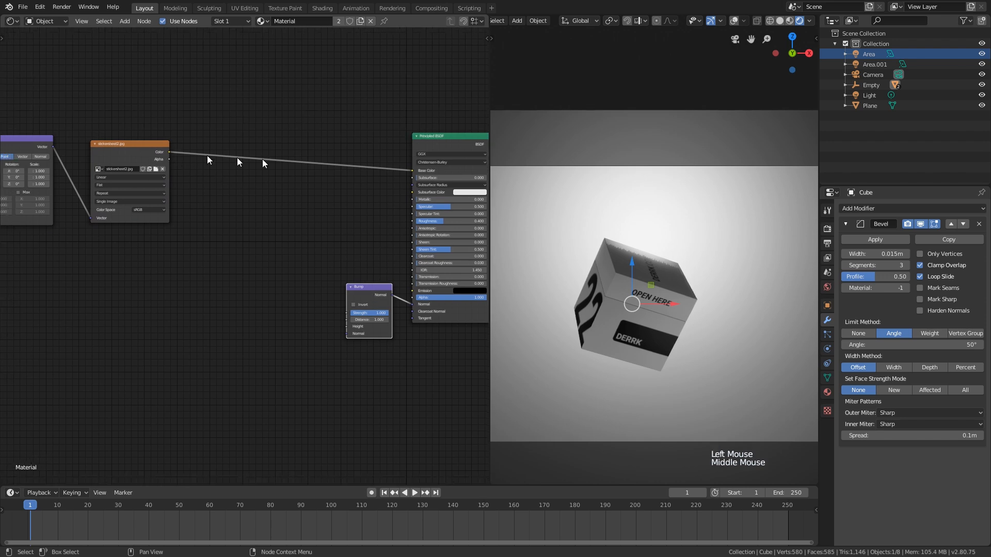
drag(413, 170, 359, 184)
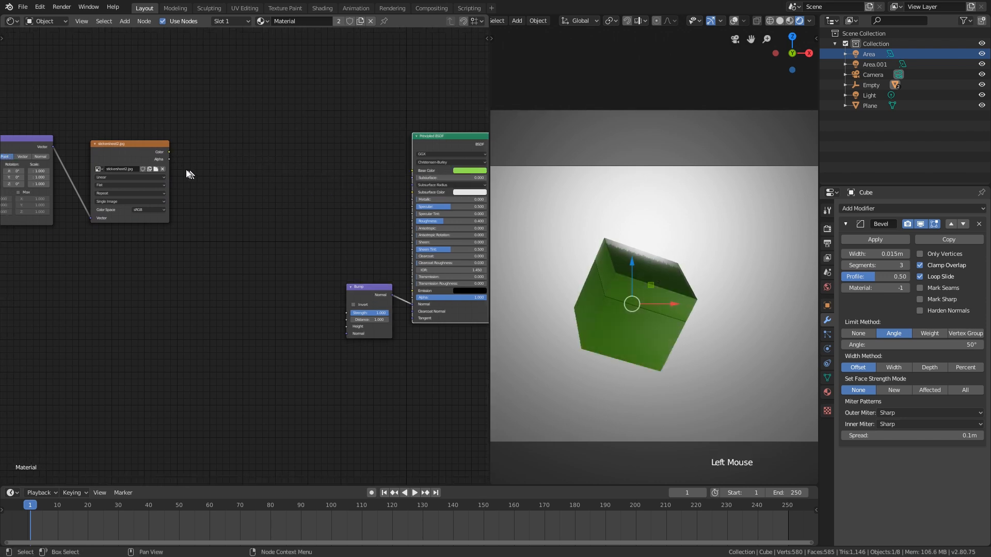
click(465, 171)
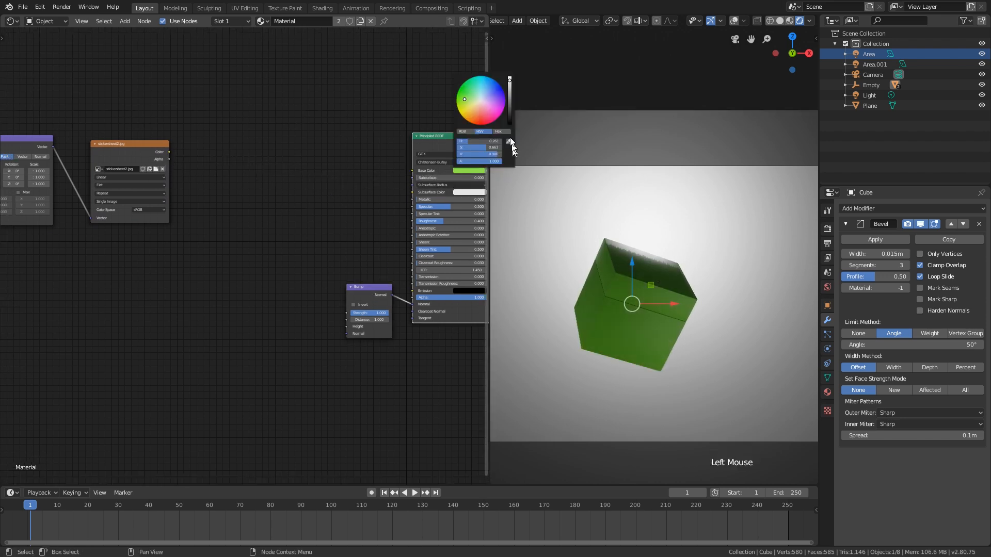
drag(510, 86, 507, 107)
click(478, 124)
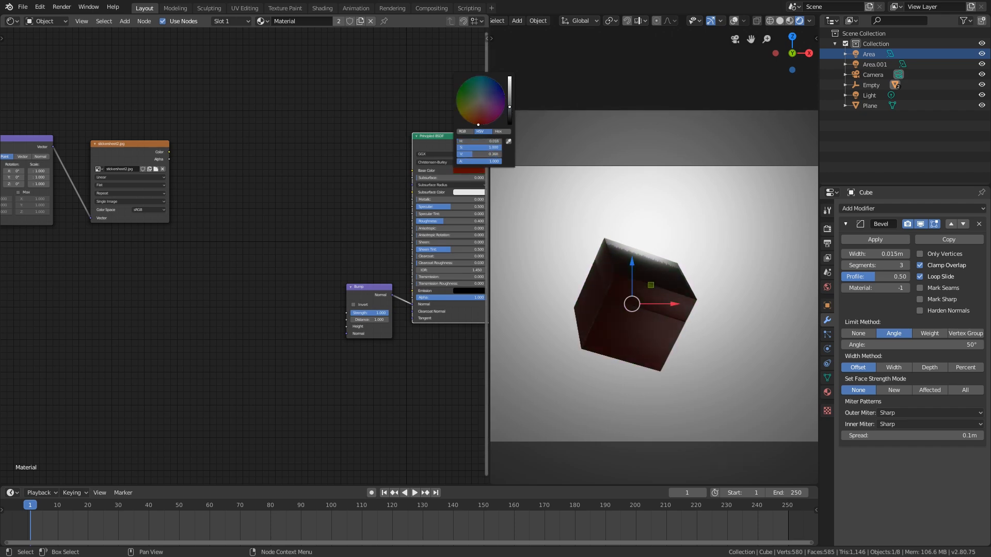
drag(483, 148, 457, 147)
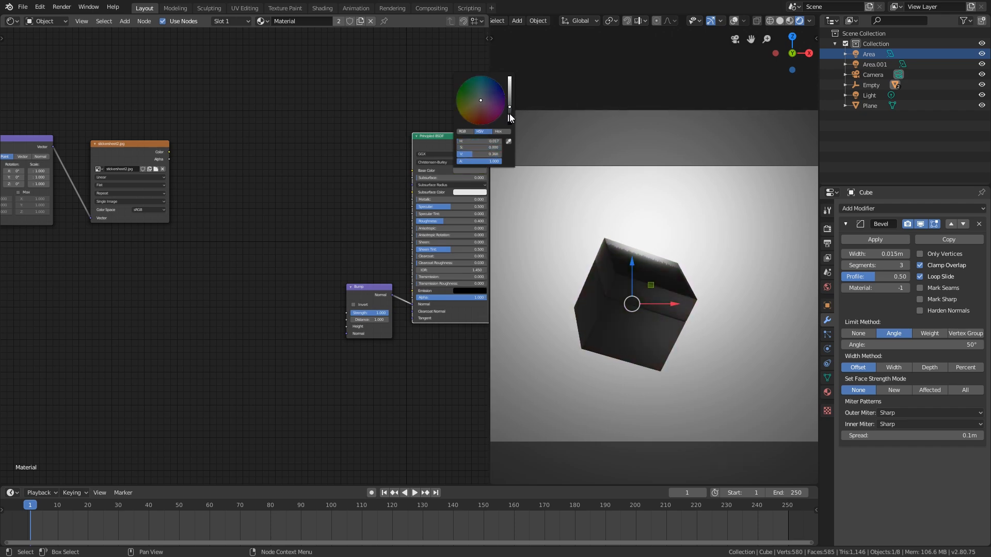
drag(509, 114, 509, 104)
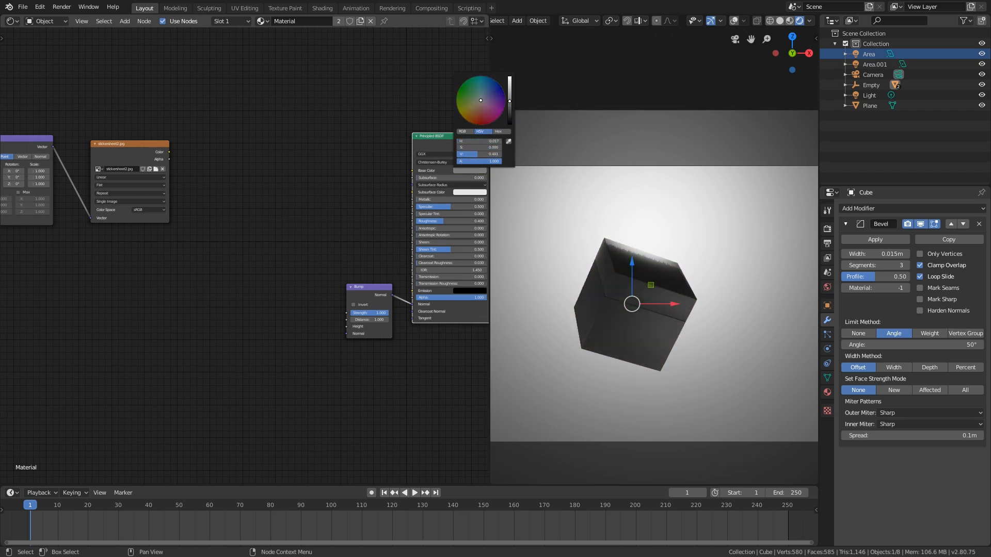
click(584, 292)
Examine the shadow edge across the top face of the lid up close.
scroll(694, 355, up, 3)
click(696, 324)
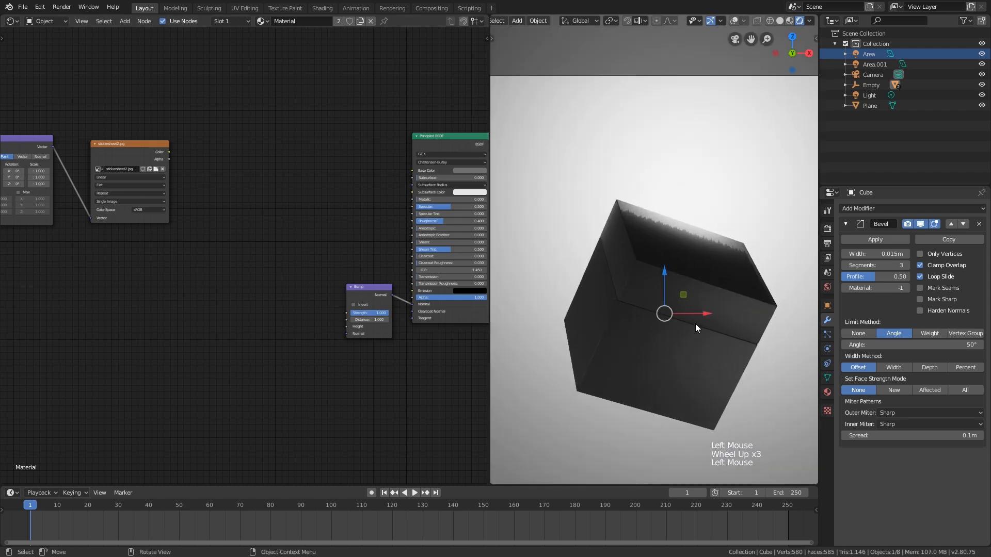
scroll(664, 292, down, 2)
middle_drag(695, 324, 685, 259)
scroll(670, 281, up, 5)
shift+scroll(670, 281, down, 1)
shift+scroll(682, 261, down, 2)
scroll(682, 262, up, 1)
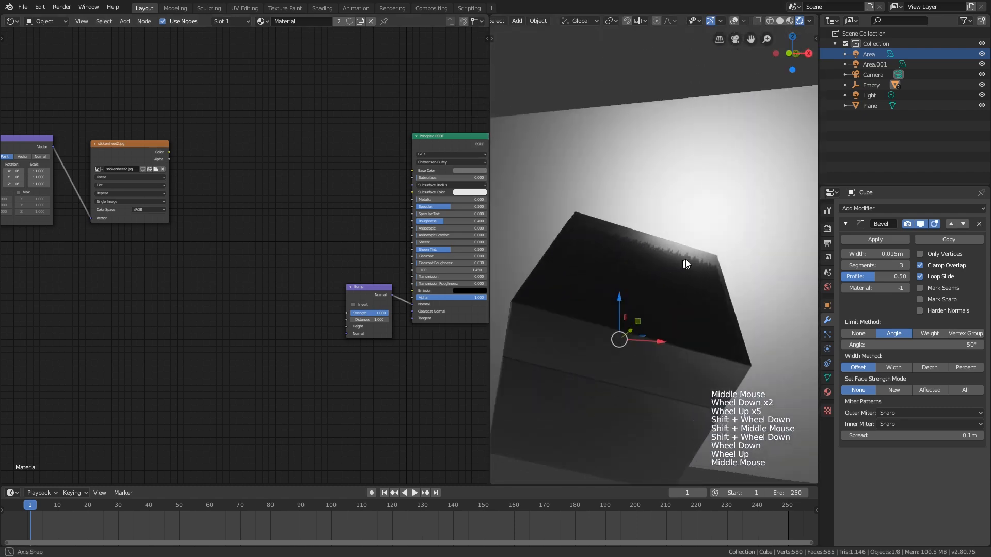
scroll(742, 270, down, 1)
shift+middle_drag(742, 269, 735, 203)
scroll(705, 296, down, 1)
scroll(705, 295, up, 1)
scroll(689, 225, up, 3)
scroll(661, 280, down, 1)
shift+scroll(671, 252, down, 1)
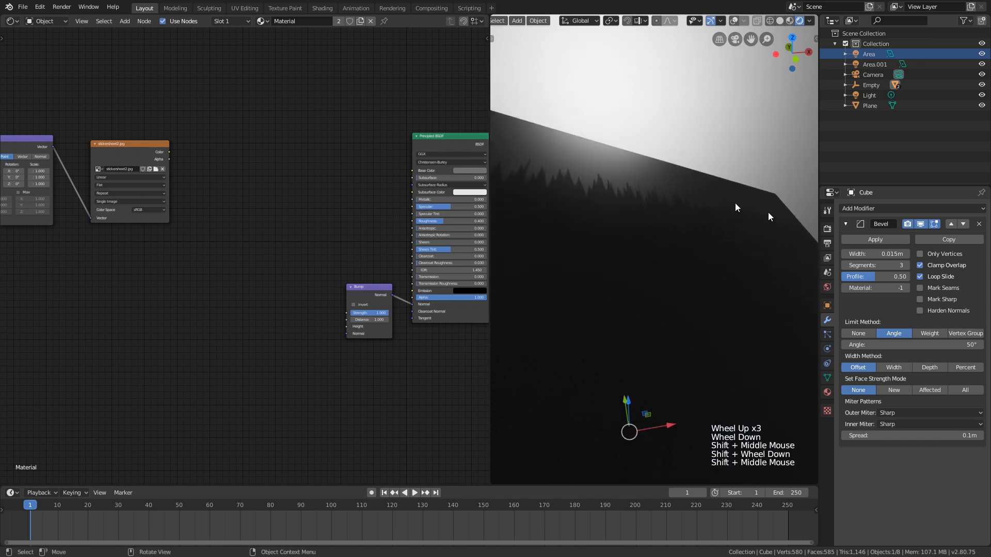
Enable Ambient Occlusion and Screen Space Reflections in the Eevee render settings.
click(830, 245)
click(829, 247)
click(828, 258)
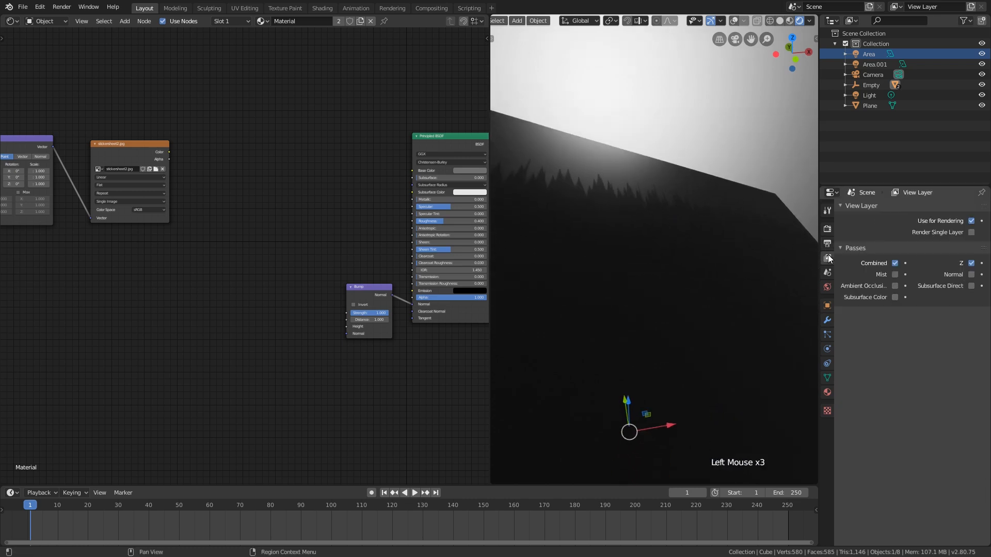
click(834, 244)
click(835, 246)
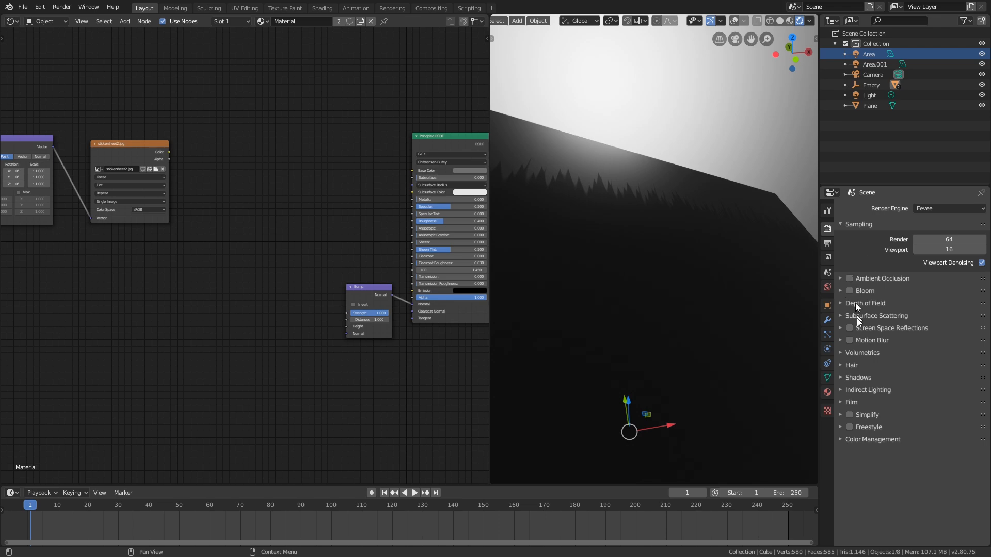
click(850, 275)
click(851, 275)
click(851, 278)
click(867, 390)
click(849, 392)
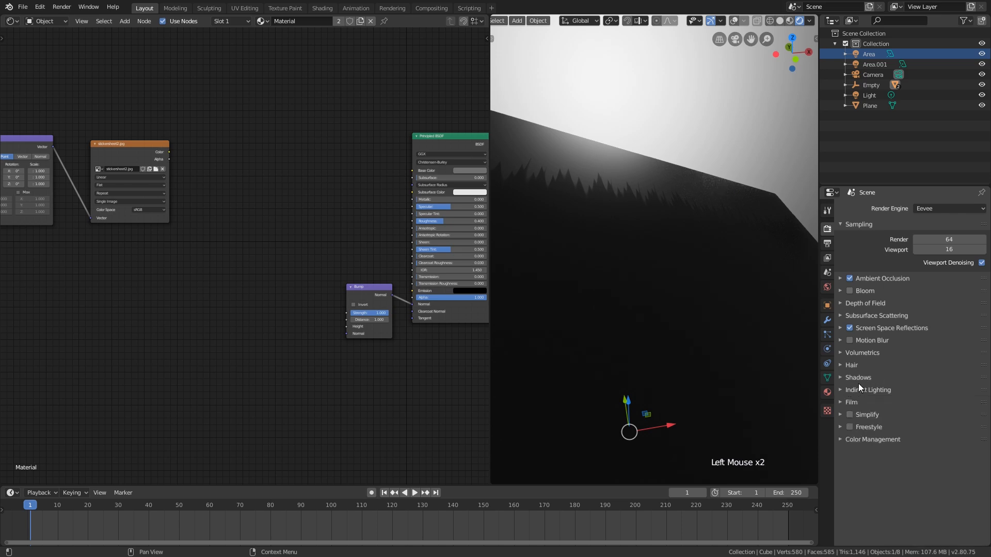
Enable High Bitdepth and Soft Shadows in the scene's shadow settings.
click(860, 378)
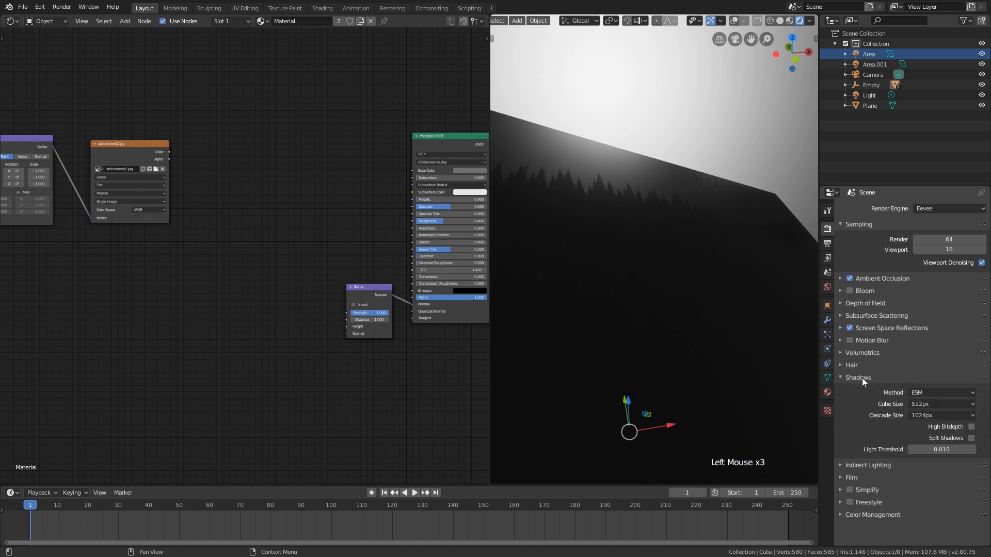
click(971, 438)
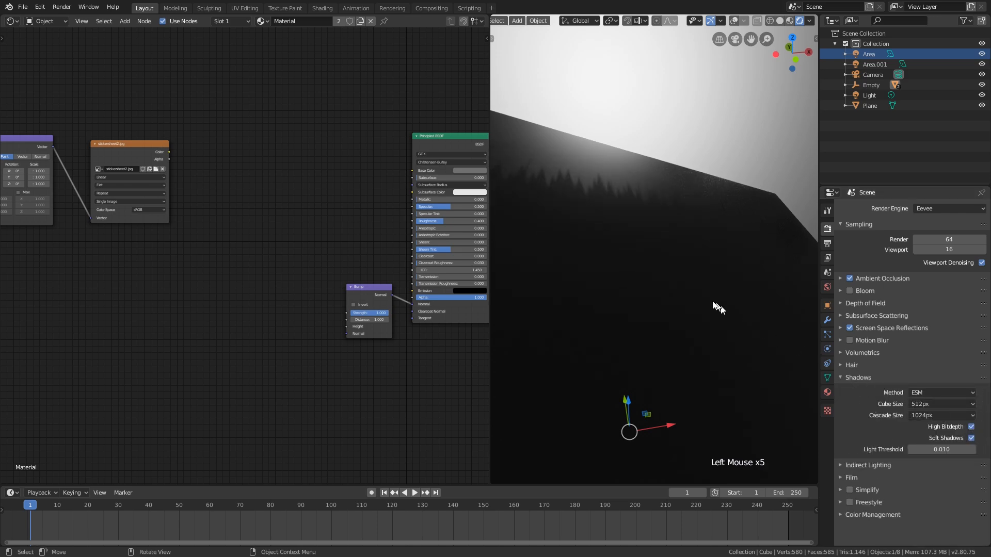
Connect the image texture's Color output to the Bump node's Height input and inspect the embossing on the box.
scroll(697, 289, down, 5)
middle_drag(673, 284, 784, 266)
scroll(670, 267, down, 2)
scroll(670, 266, up, 1)
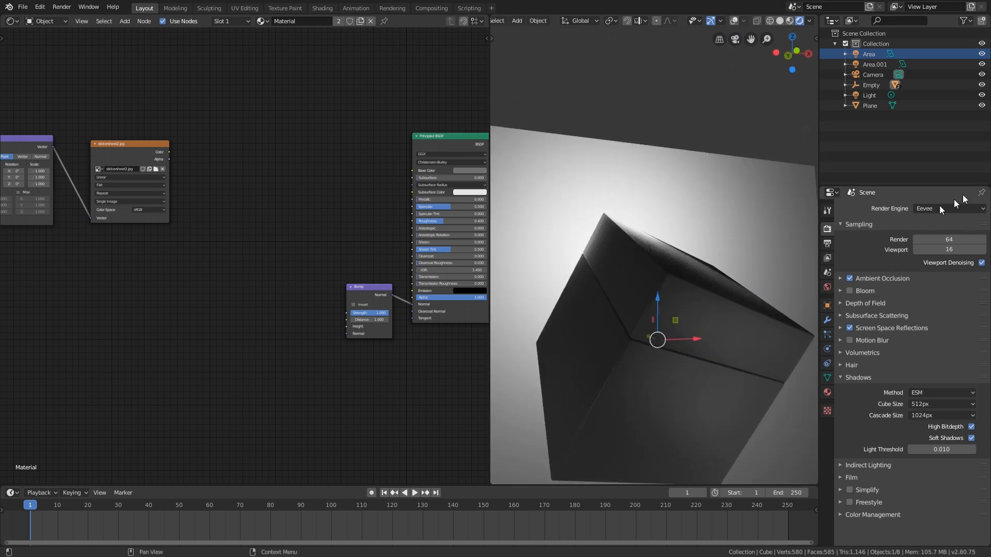
middle_drag(638, 304, 697, 372)
scroll(665, 287, down, 3)
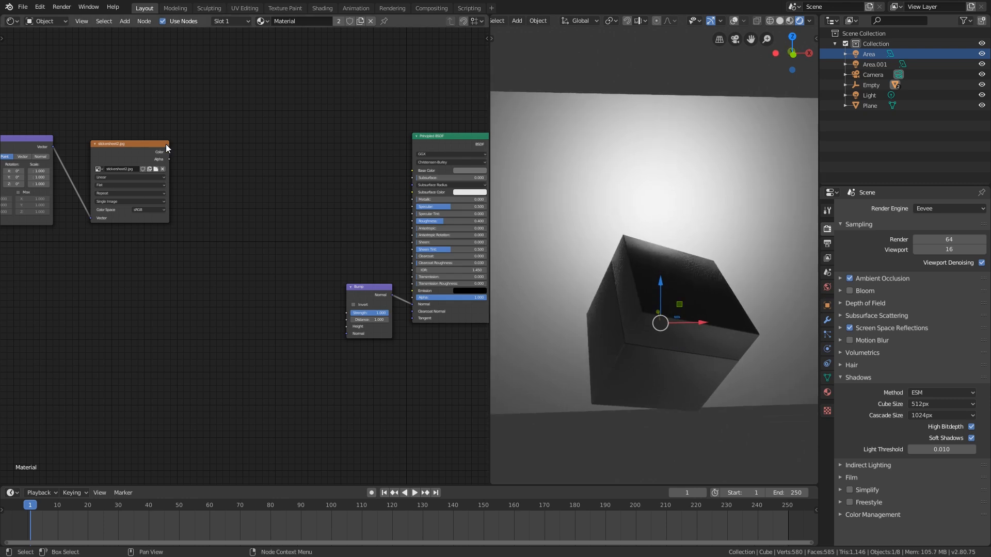
drag(168, 151, 346, 326)
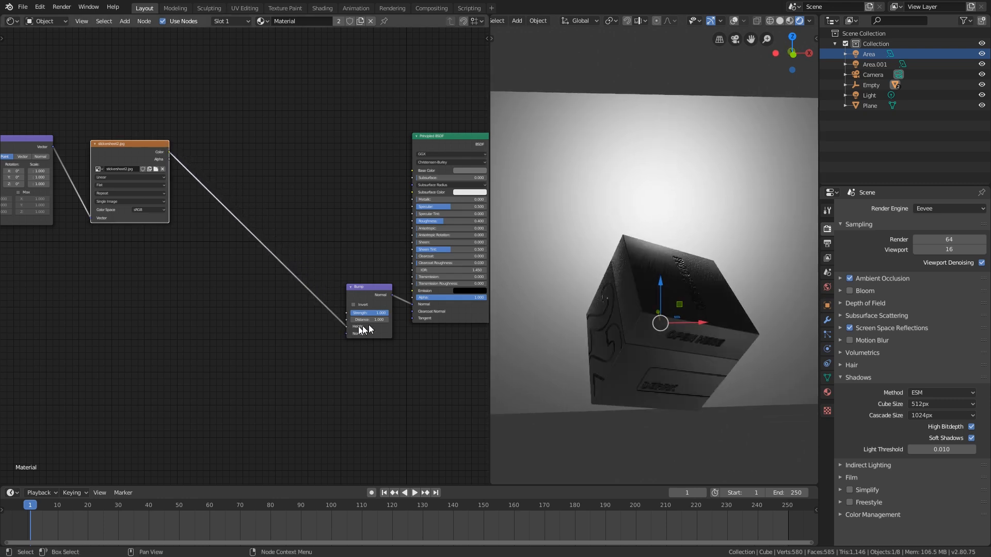
middle_drag(643, 292, 632, 306)
scroll(685, 274, up, 4)
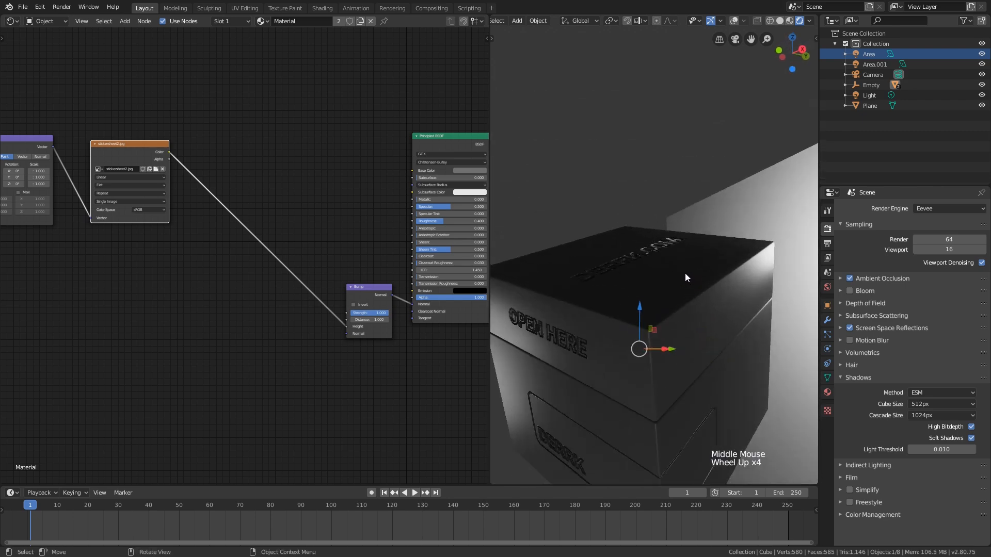
scroll(685, 273, down, 1)
middle_drag(686, 274, 713, 302)
middle_drag(712, 302, 640, 320)
scroll(640, 320, down, 2)
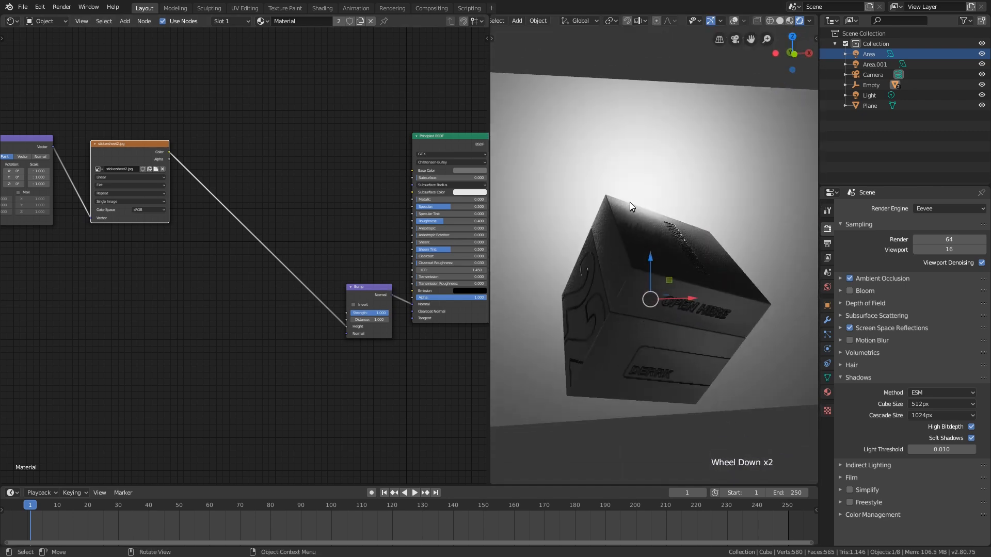
click(874, 85)
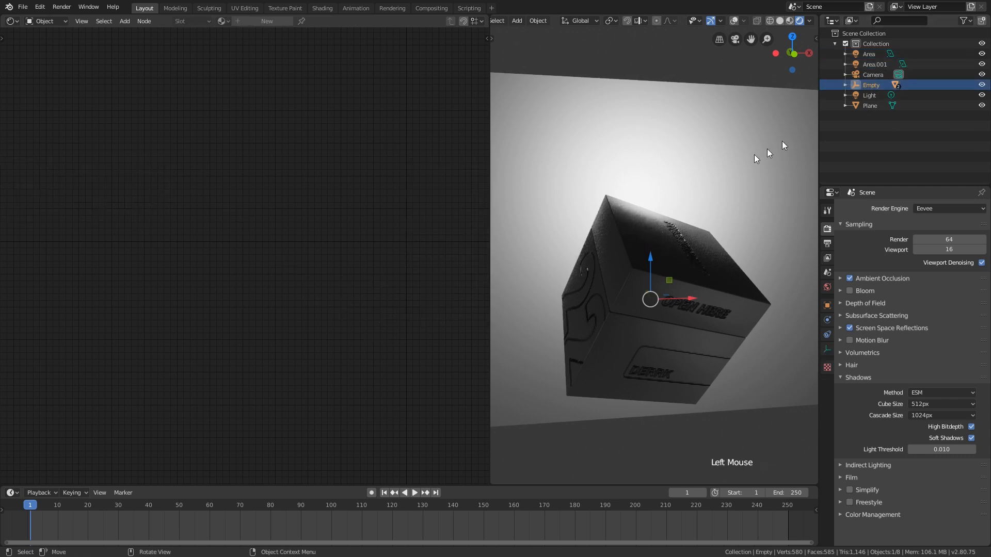
key(r)
key(r)
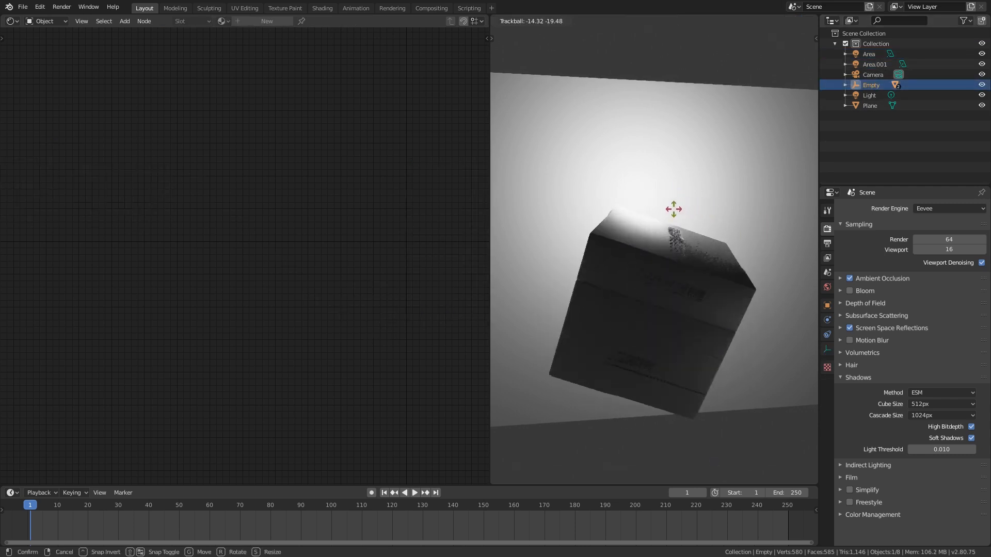
click(666, 235)
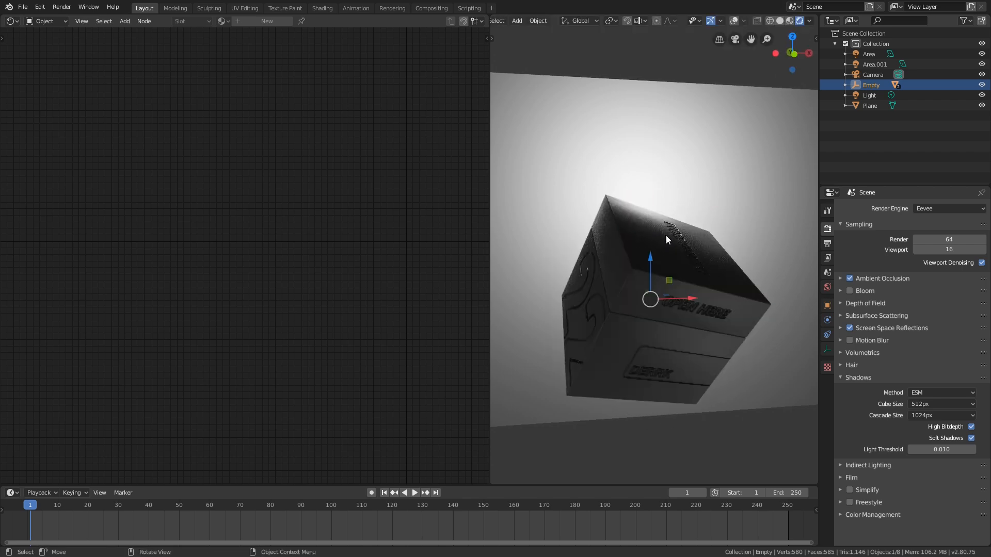
Switch the viewport from rendered to LookDev shading and view the embossed box from several sides.
middle_drag(666, 235, 612, 265)
shift+scroll(602, 284, up, 2)
middle_drag(611, 266, 666, 227)
scroll(659, 225, down, 2)
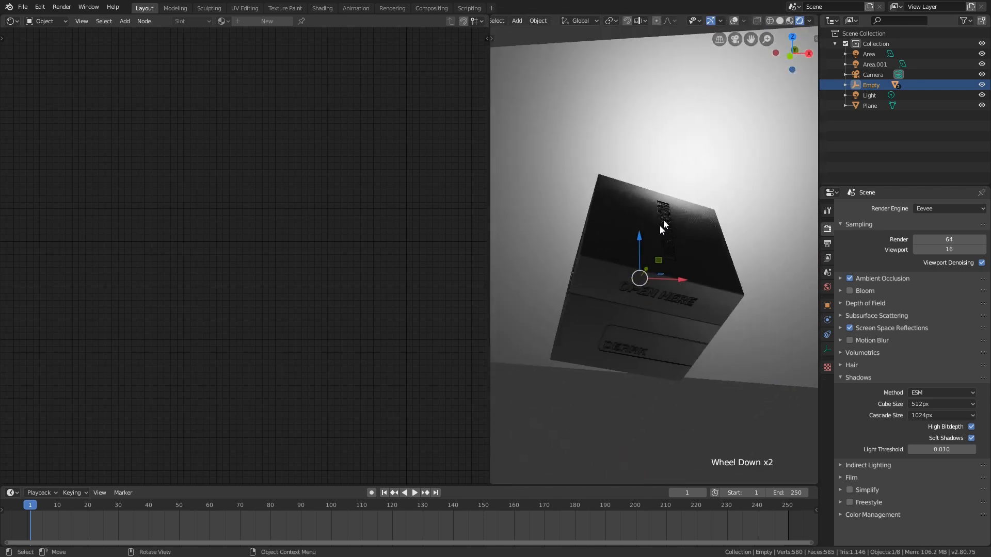
click(790, 21)
mouse_move(685, 186)
middle_down()
mouse_move(654, 275)
mouse_move(745, 243)
mouse_move(502, 219)
mouse_move(781, 276)
mouse_move(769, 233)
middle_up()
scroll(753, 104, down, 1)
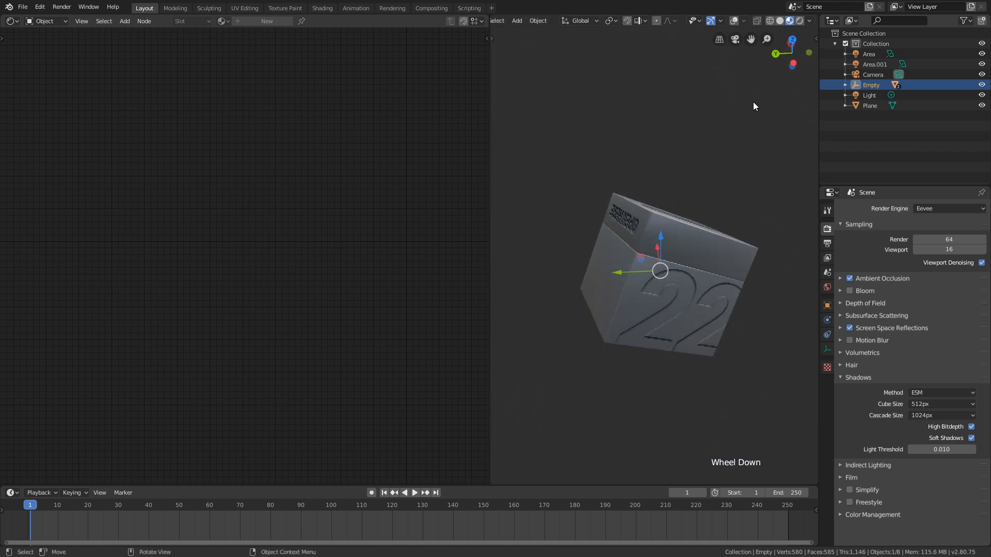
middle_drag(722, 168, 651, 236)
scroll(704, 270, up, 2)
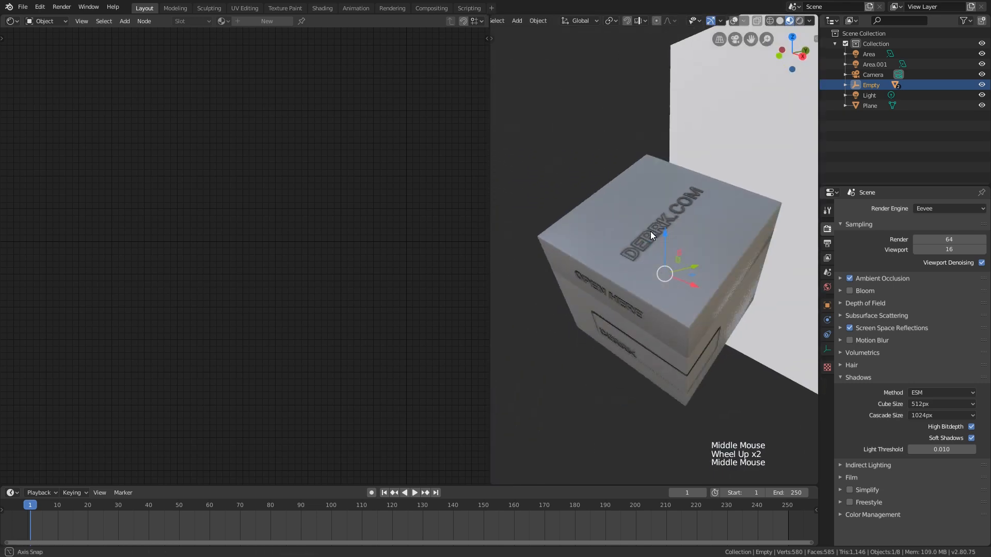
Select the box lid and switch to the Shading workspace.
click(593, 256)
shift+middle_drag(343, 225, 302, 242)
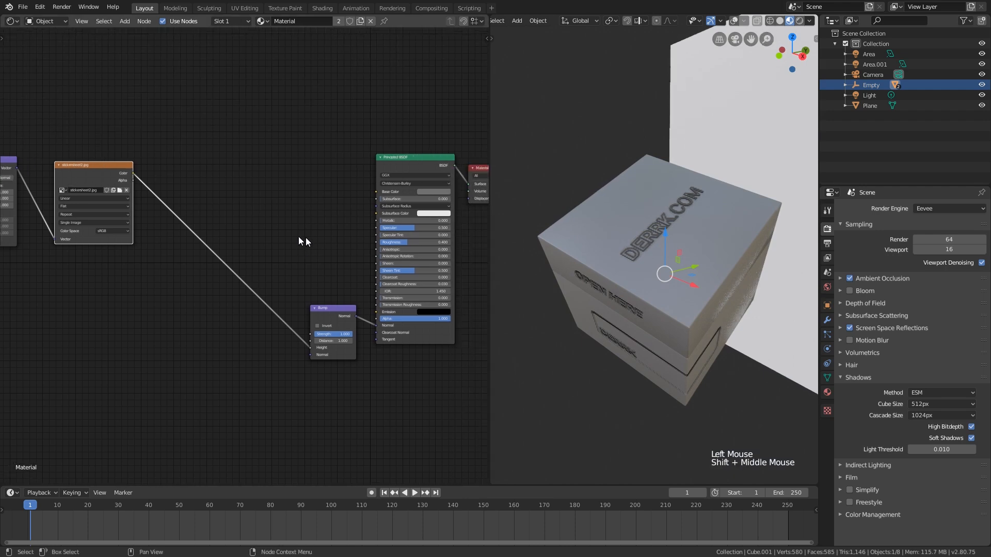
scroll(312, 232, down, 1)
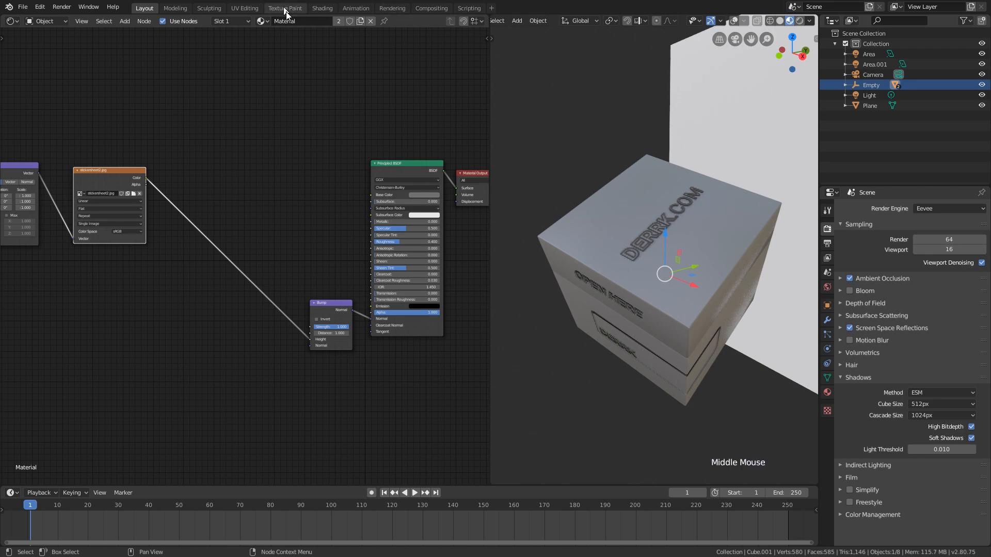
click(317, 9)
scroll(417, 204, up, 6)
scroll(417, 204, down, 3)
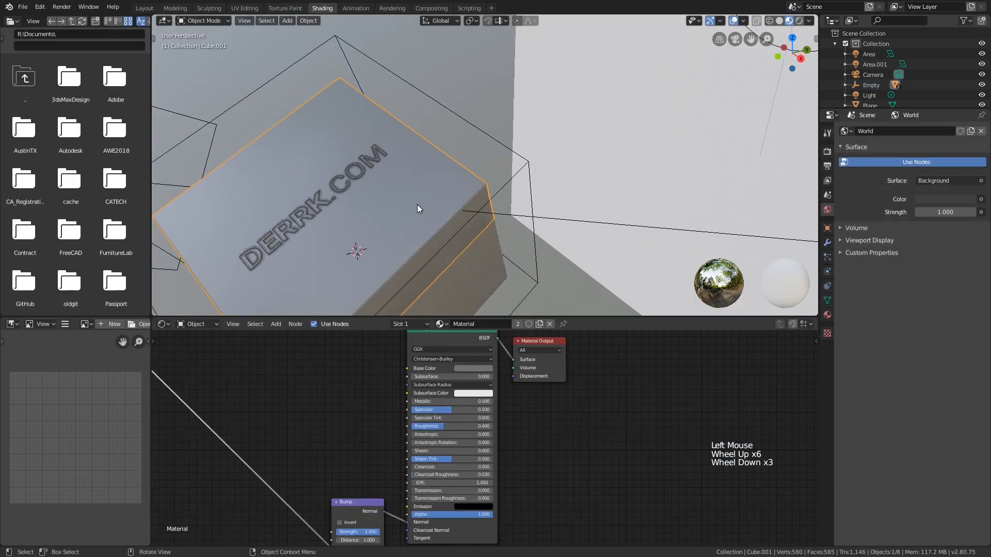
mouse_move(417, 204)
shift+middle_down()
mouse_move(360, 218)
mouse_move(473, 135)
mouse_move(394, 154)
shift+middle_up()
scroll(395, 153, down, 1)
scroll(145, 212, down, 1)
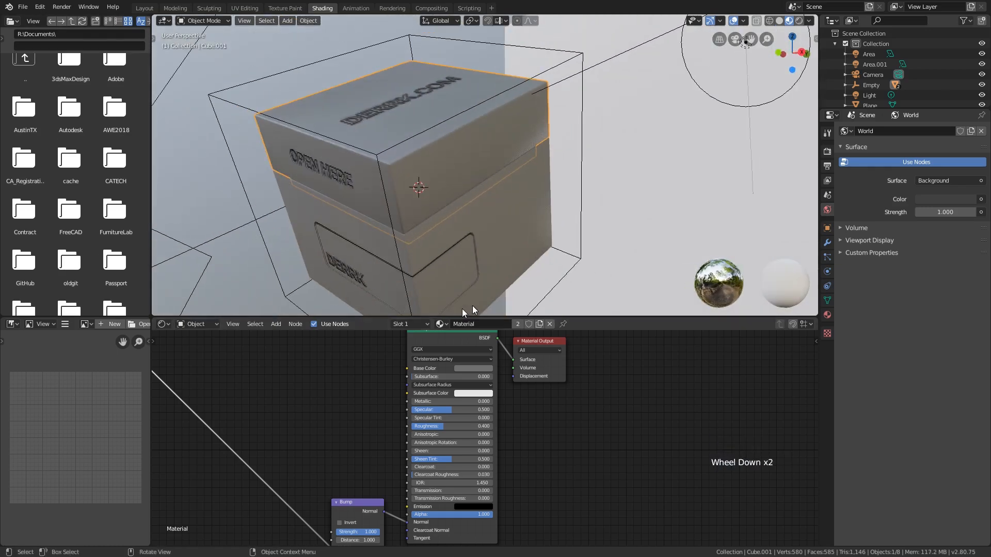
Enlarge the node editor area so the lid's material nodes have more room below the 3D viewport.
drag(601, 316, 600, 232)
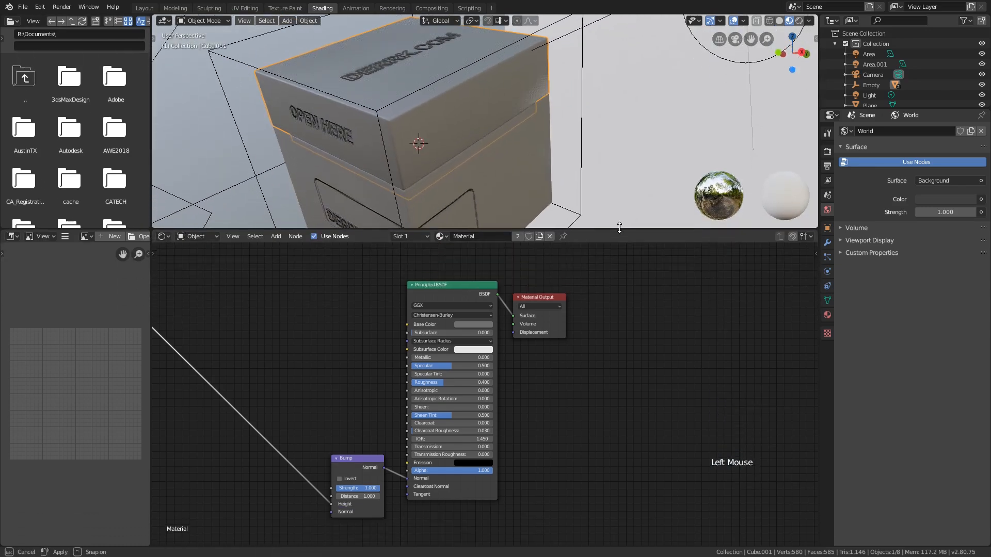
scroll(457, 165, down, 1)
middle_drag(457, 165, 499, 152)
scroll(500, 152, down, 1)
middle_drag(498, 316, 774, 332)
scroll(774, 332, down, 3)
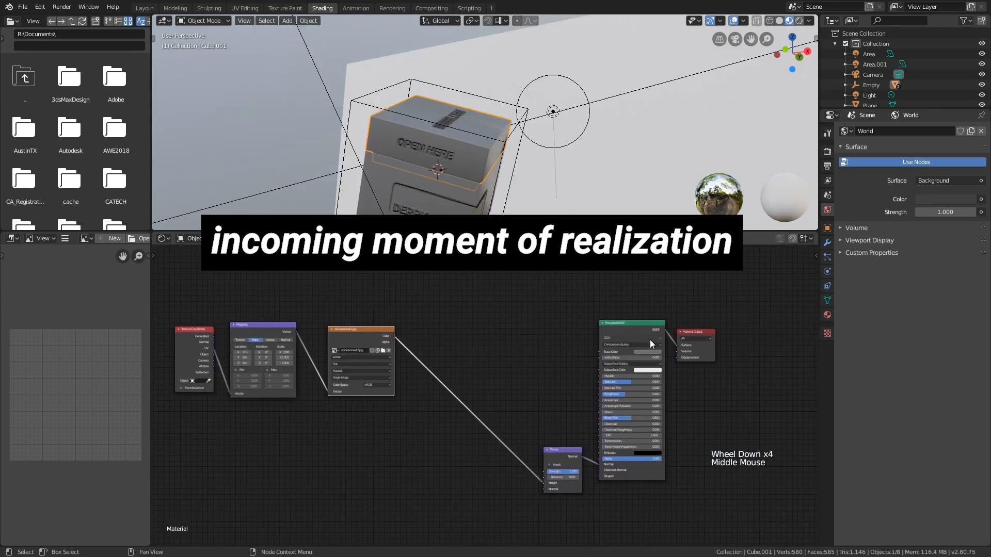
Set the Bump node's Strength to 0.6.
middle_drag(643, 333, 583, 340)
middle_drag(547, 217, 474, 188)
middle_drag(545, 331, 541, 342)
scroll(509, 422, up, 5)
scroll(509, 423, down, 1)
scroll(520, 366, up, 3)
middle_drag(509, 423, 511, 368)
scroll(454, 172, up, 6)
shift+middle_drag(438, 179, 431, 124)
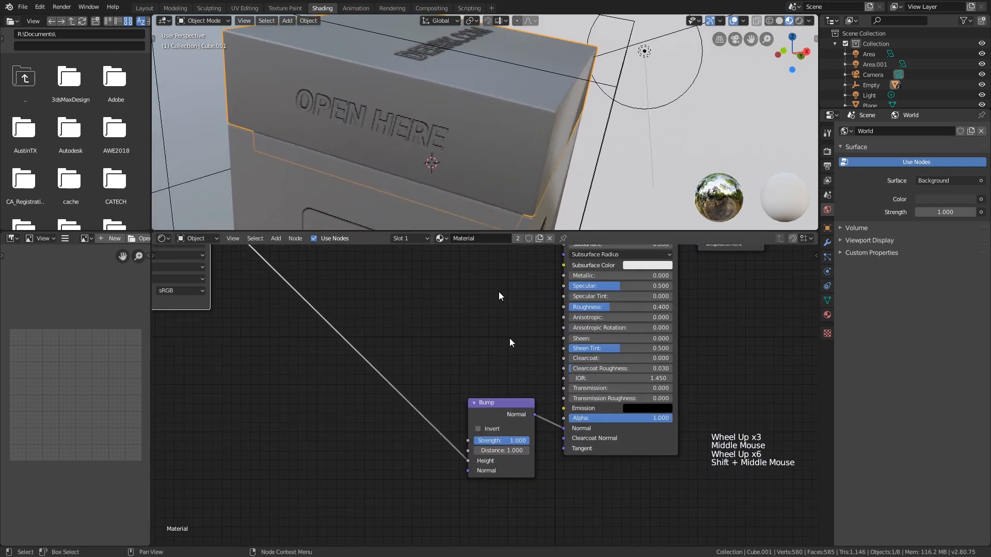
ctrl+drag(511, 441, 483, 441)
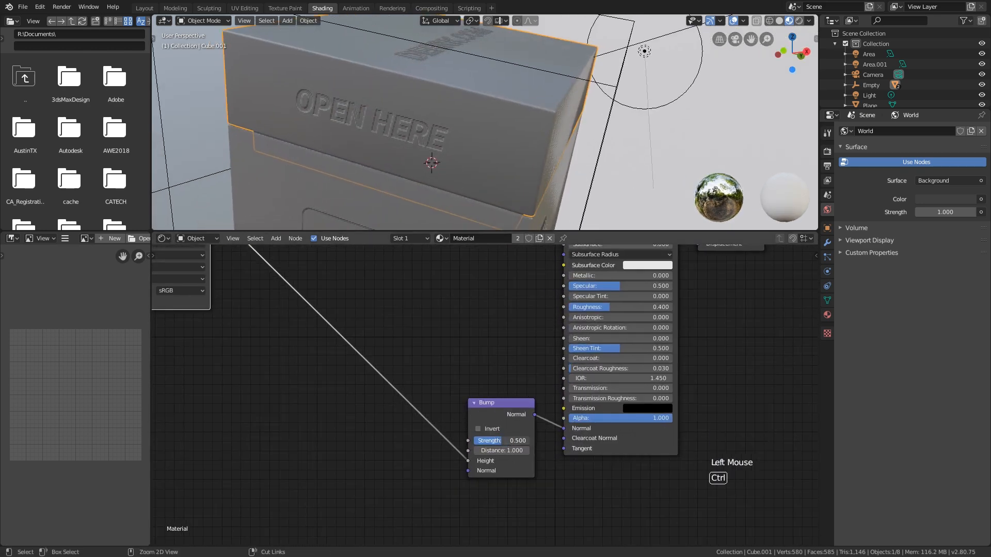
scroll(464, 157, up, 5)
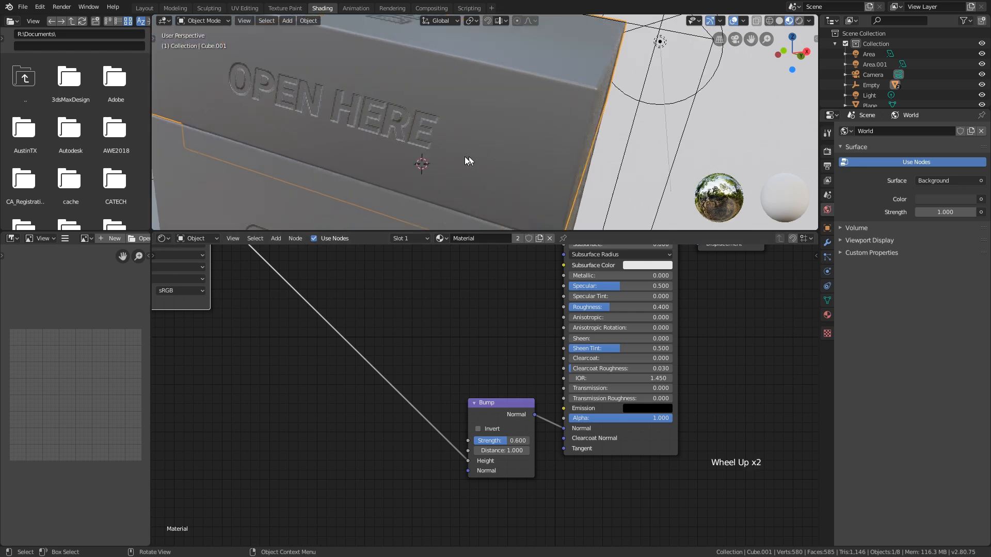
scroll(499, 357, up, 1)
mouse_move(509, 448)
mouse_down()
mouse_move(532, 448)
mouse_move(508, 448)
mouse_up()
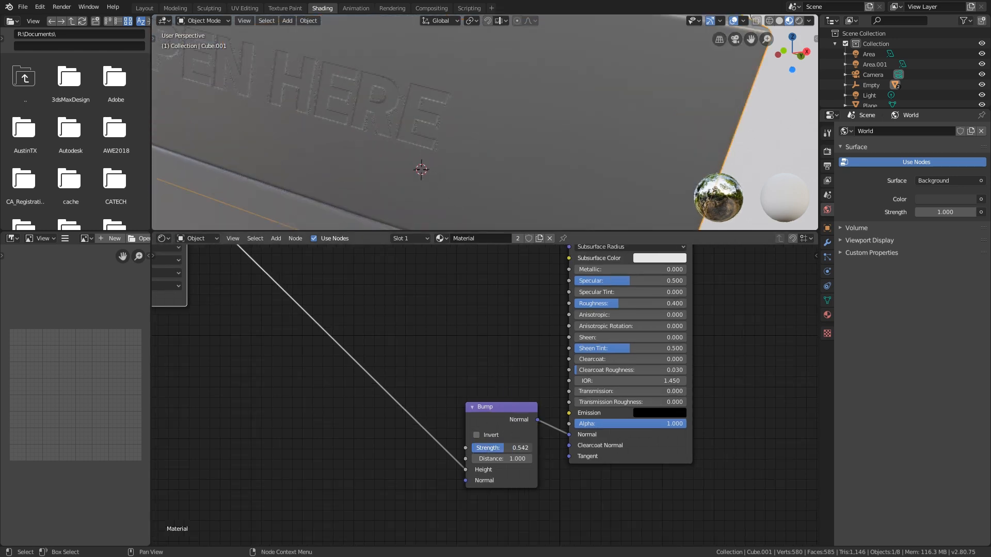
Lower the Bump node's Strength to 0.3.
scroll(352, 84, down, 4)
shift+scroll(408, 150, down, 1)
shift+middle_drag(407, 150, 481, 136)
scroll(483, 142, up, 1)
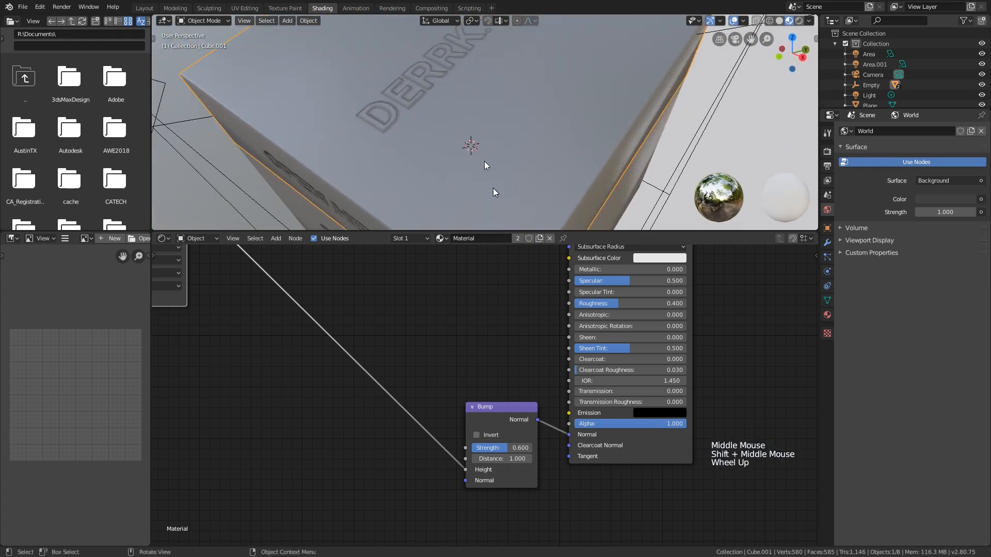
middle_drag(500, 399, 491, 360)
scroll(491, 361, up, 3)
ctrl+drag(509, 419, 494, 419)
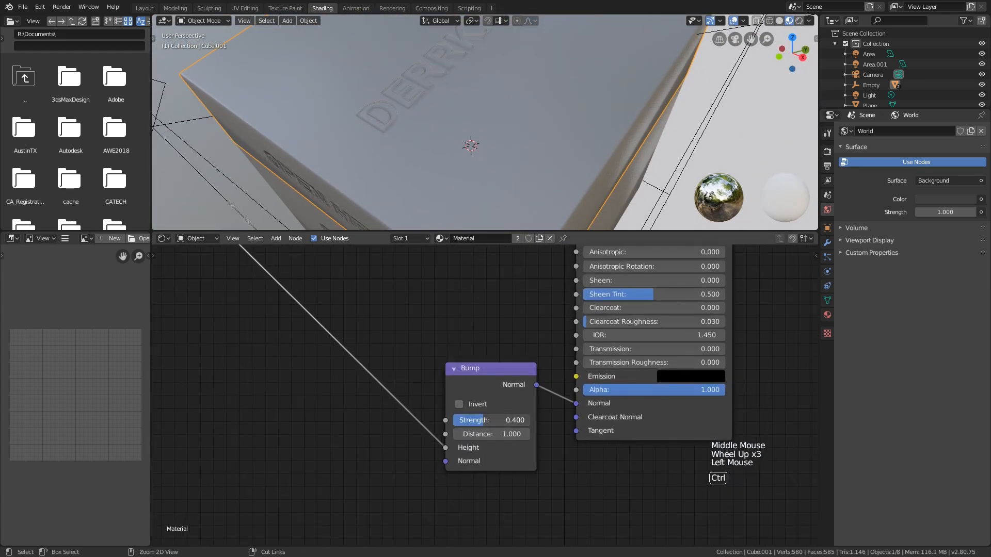
scroll(454, 179, down, 2)
middle_drag(454, 179, 428, 81)
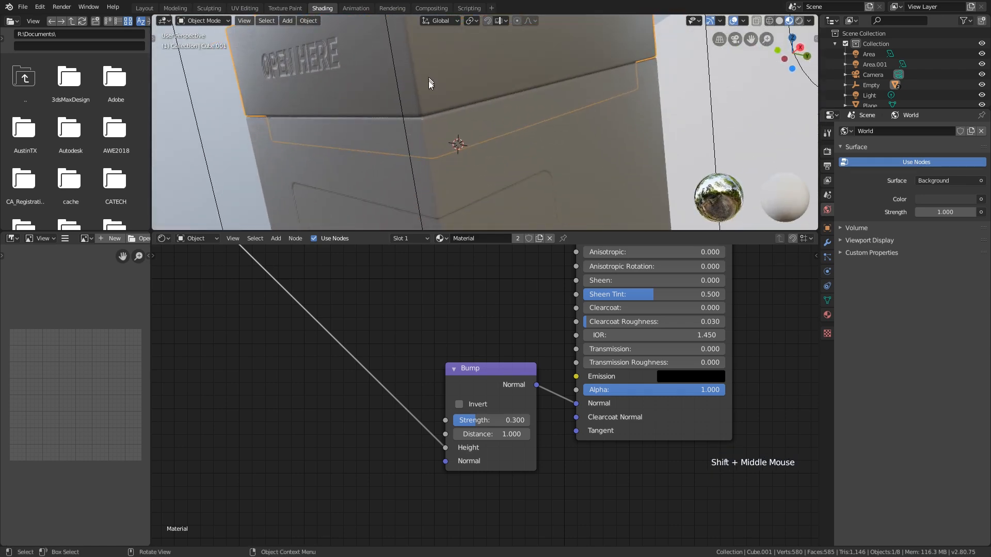
scroll(465, 166, down, 2)
Enable Invert on the Bump node and set its Strength to 0.35.
click(460, 406)
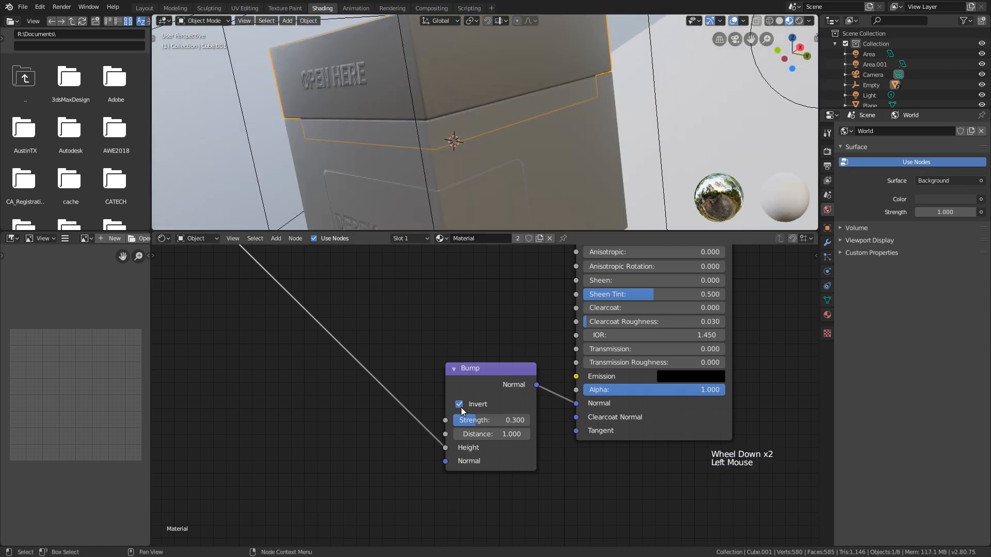
middle_drag(412, 209, 422, 115)
scroll(422, 114, up, 4)
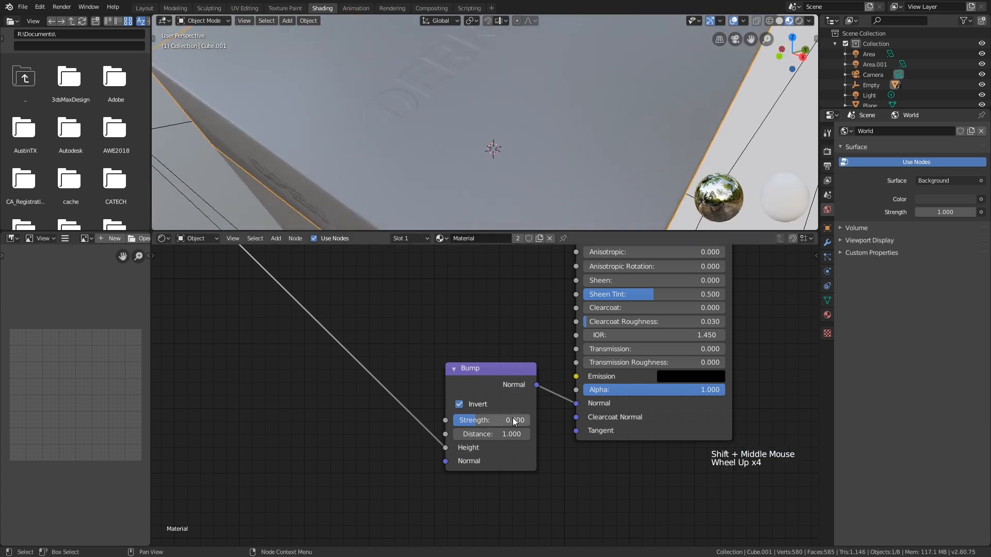
shift+drag(514, 422, 521, 422)
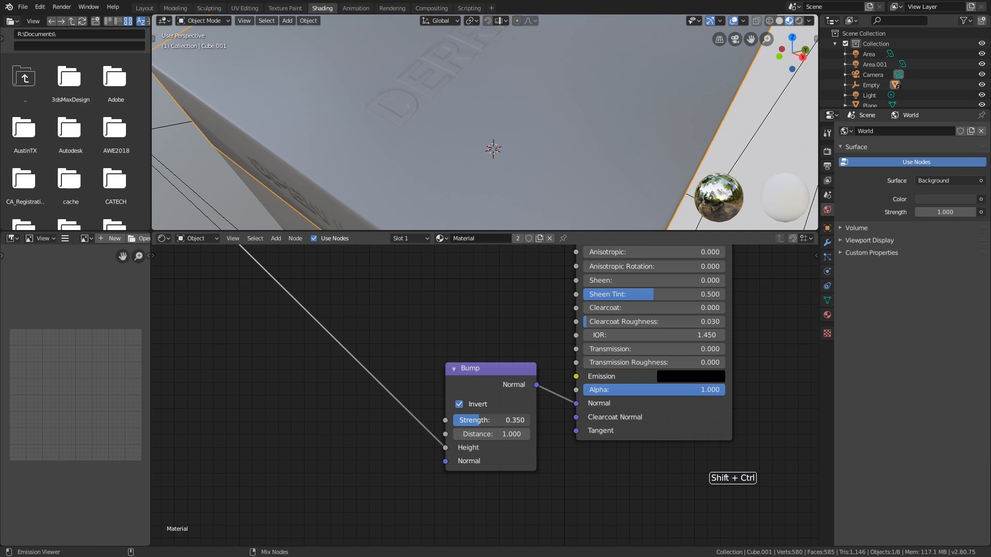
scroll(466, 162, down, 2)
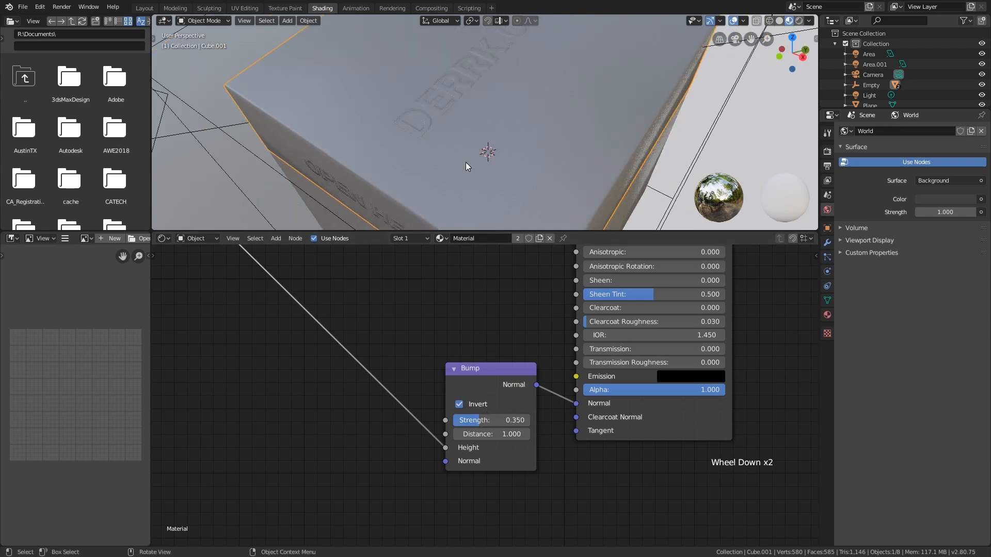
scroll(472, 122, down, 6)
mouse_move(466, 162)
middle_down()
mouse_move(471, 122)
mouse_move(500, 134)
mouse_move(475, 118)
mouse_move(450, 166)
middle_up()
scroll(586, 351, down, 1)
scroll(532, 281, down, 1)
Try the image texture's Color as the Principled BSDF's Base Color and remove that link again.
middle_drag(532, 282, 497, 361)
scroll(497, 360, down, 3)
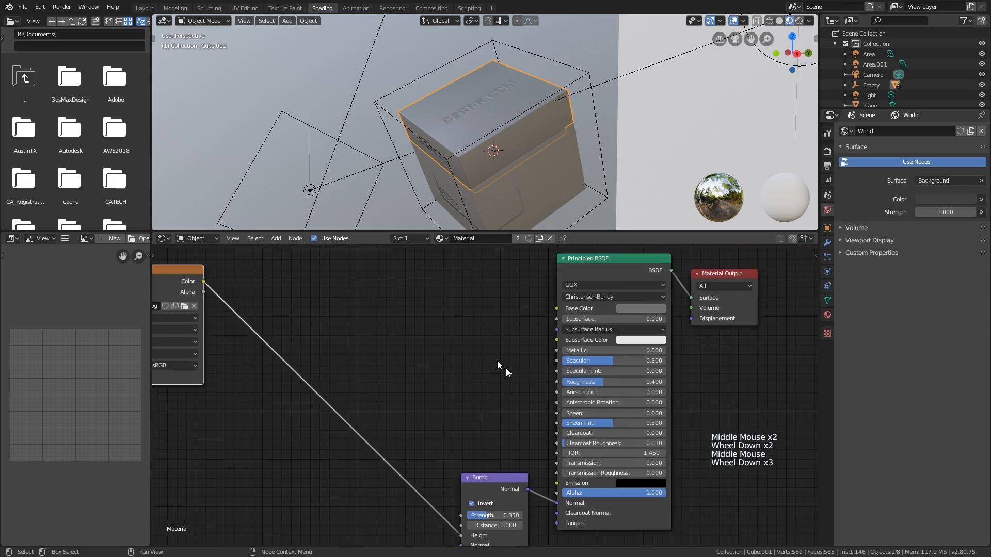
scroll(497, 360, down, 4)
drag(271, 298, 530, 318)
middle_drag(458, 144, 493, 147)
scroll(529, 148, up, 3)
scroll(530, 148, up, 2)
drag(528, 318, 465, 312)
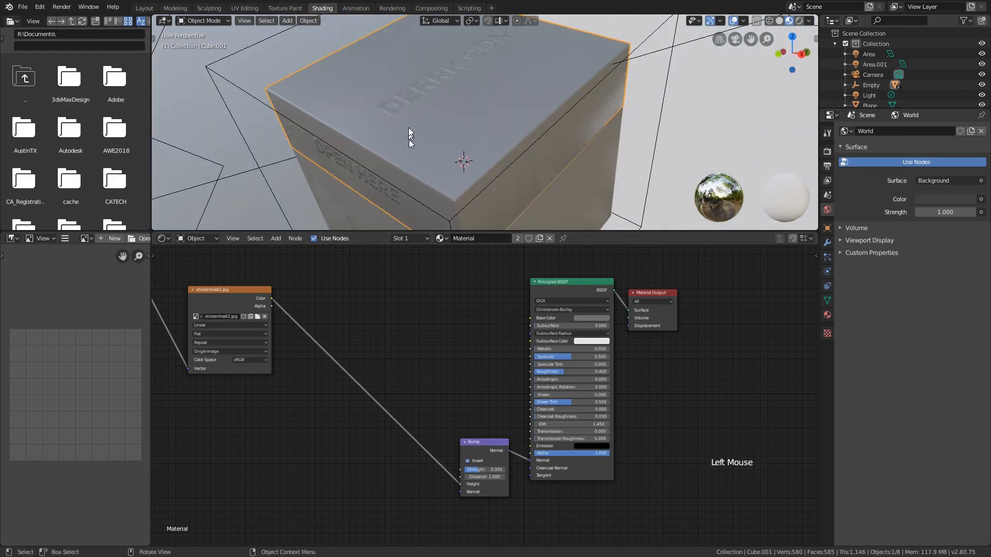
Disconnect the Bump node from the Principled BSDF's Normal input and move the node slightly down.
scroll(409, 139, down, 1)
mouse_move(409, 140)
middle_down()
mouse_move(447, 146)
mouse_move(433, 157)
mouse_move(428, 186)
mouse_move(419, 133)
middle_up()
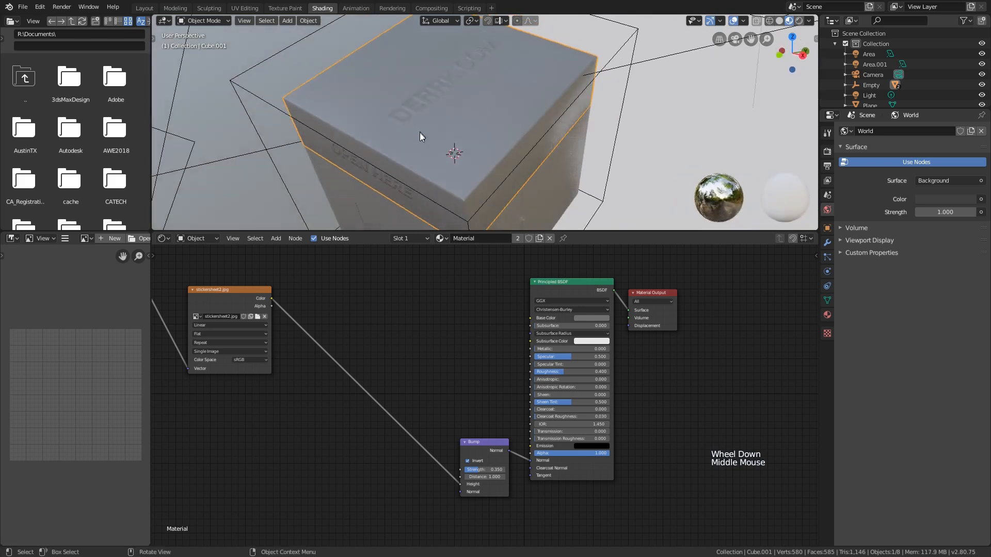
middle_drag(526, 361, 474, 317)
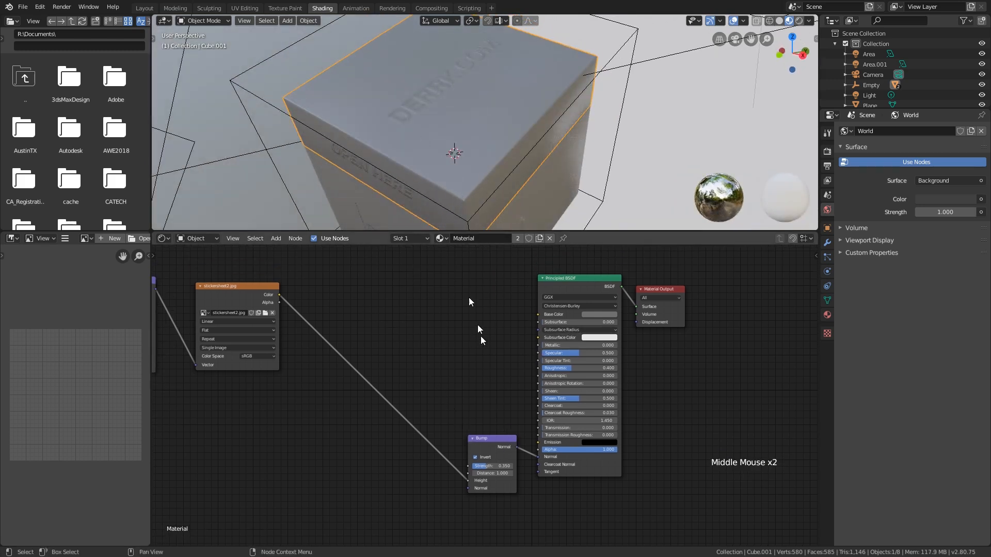
drag(498, 443, 521, 441)
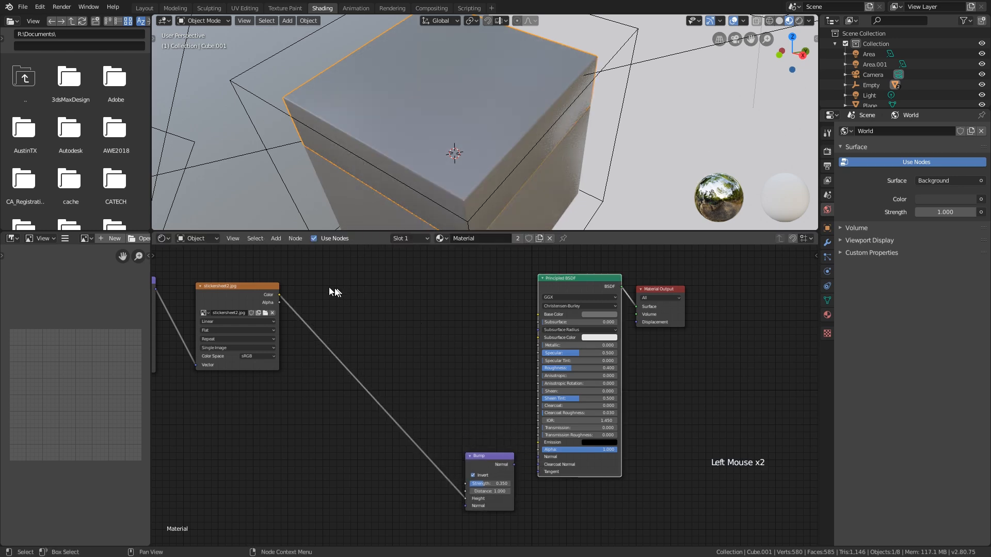
Connect the image texture's Color output to the Principled BSDF's Roughness input and inspect the reflections on the box.
drag(279, 295, 538, 367)
middle_drag(444, 154, 524, 185)
scroll(453, 82, down, 2)
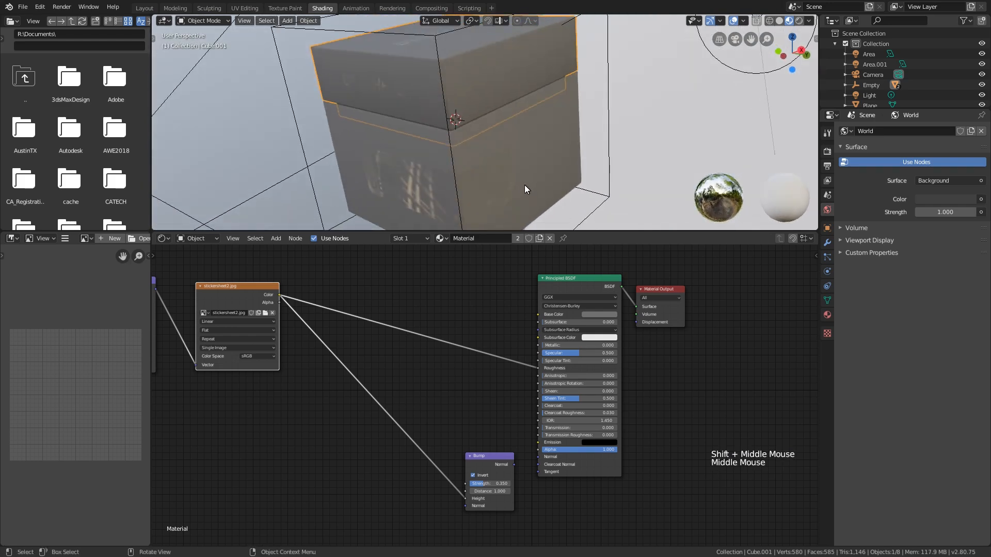
scroll(522, 183, down, 2)
scroll(512, 188, up, 2)
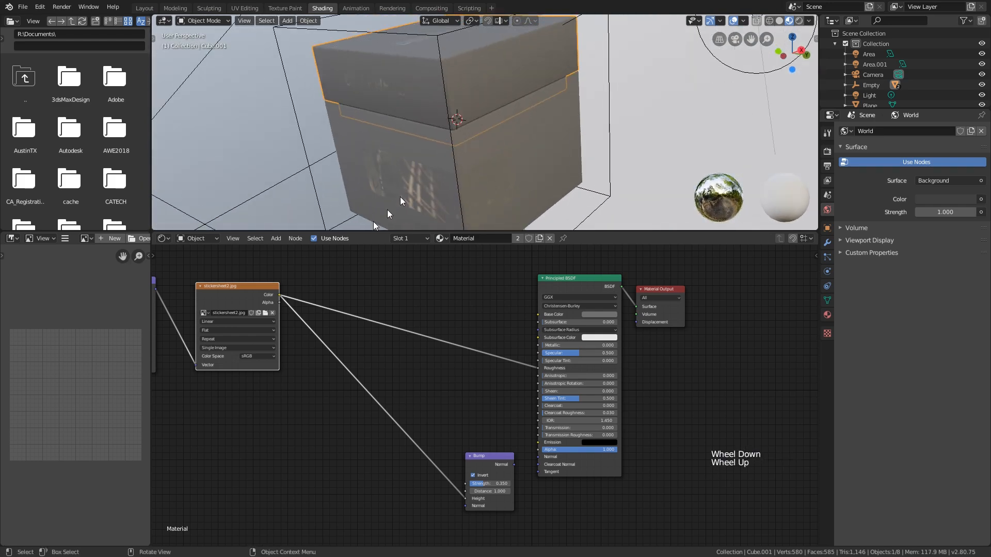
Preview the sticker sheet image texture alone on the box and switch the output back to the Principled BSDF.
ctrl+shift+click(239, 291)
middle_drag(480, 139, 330, 164)
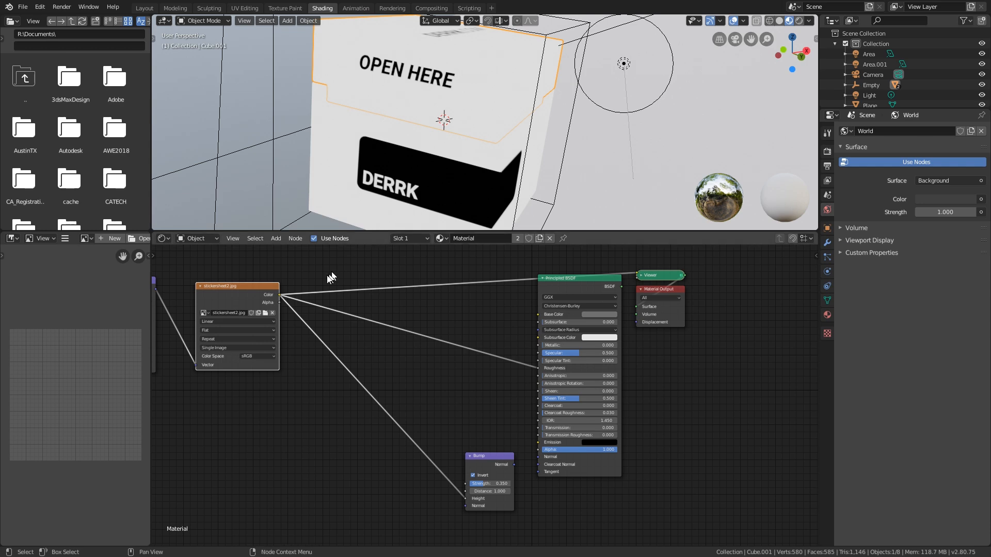
ctrl+shift+click(607, 288)
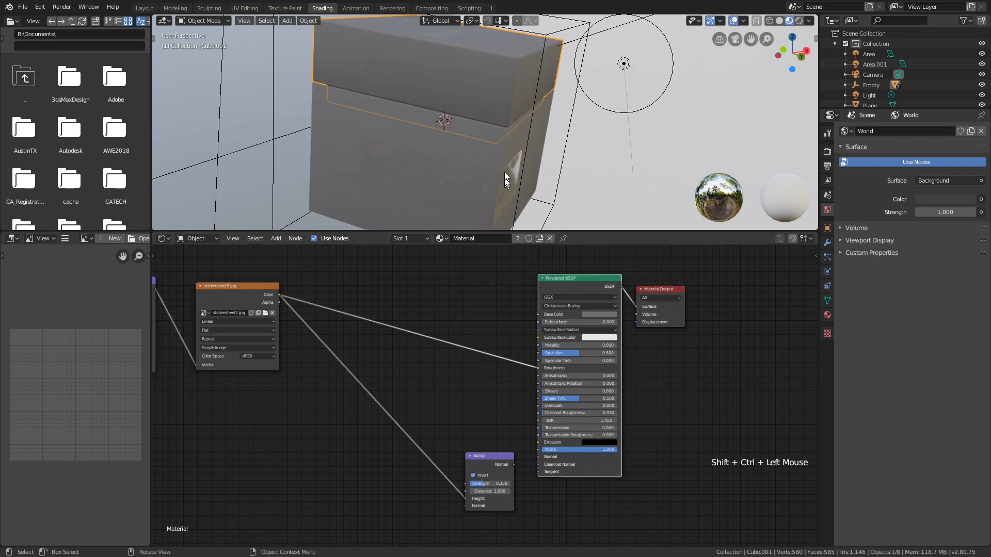
Examine the roughness-driven reflections on the box's sides, lid and lower body from several angles.
scroll(504, 172, down, 2)
middle_drag(504, 172, 520, 210)
scroll(457, 200, up, 3)
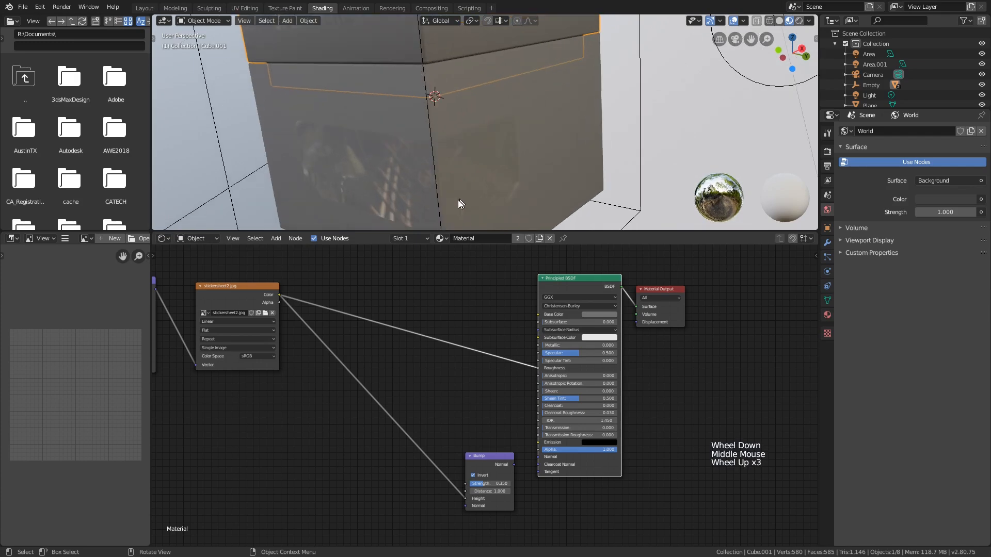
shift+middle_drag(356, 217, 457, 125)
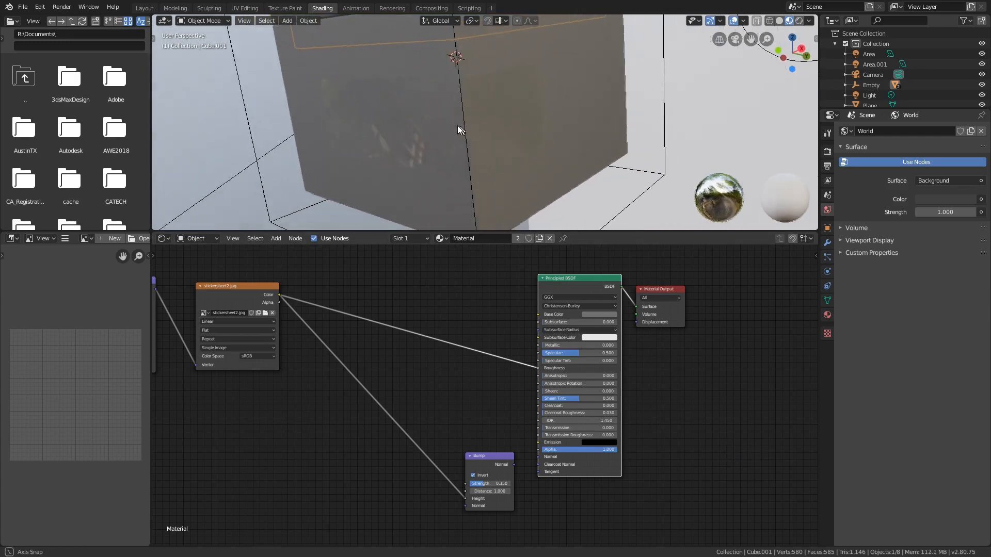
middle_drag(418, 196, 481, 35)
scroll(506, 166, down, 2)
shift+scroll(506, 190, up, 2)
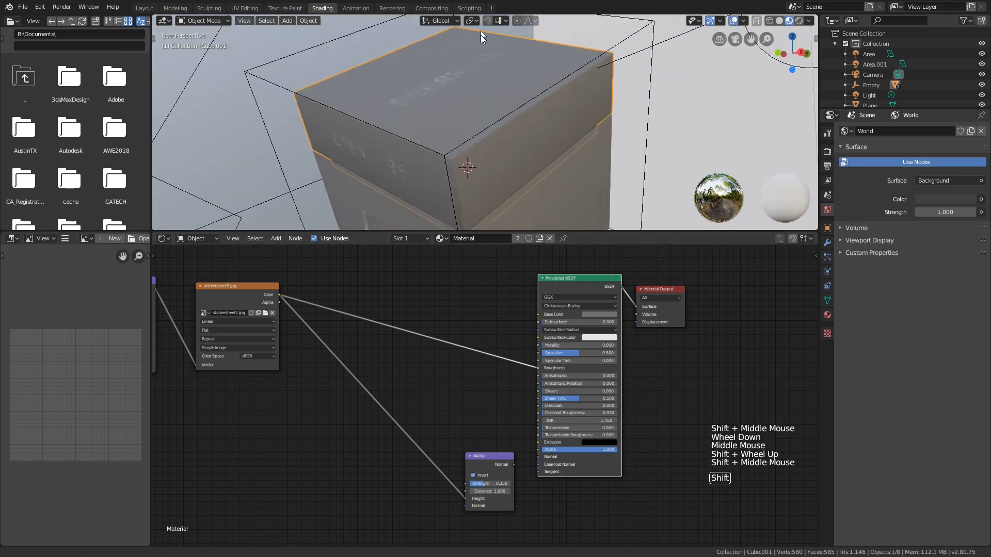
scroll(474, 121, down, 2)
middle_drag(473, 121, 485, 95)
middle_drag(485, 96, 524, 155)
middle_drag(524, 155, 591, 191)
scroll(443, 164, down, 4)
scroll(443, 160, down, 1)
shift+middle_drag(443, 160, 431, 190)
scroll(469, 181, up, 3)
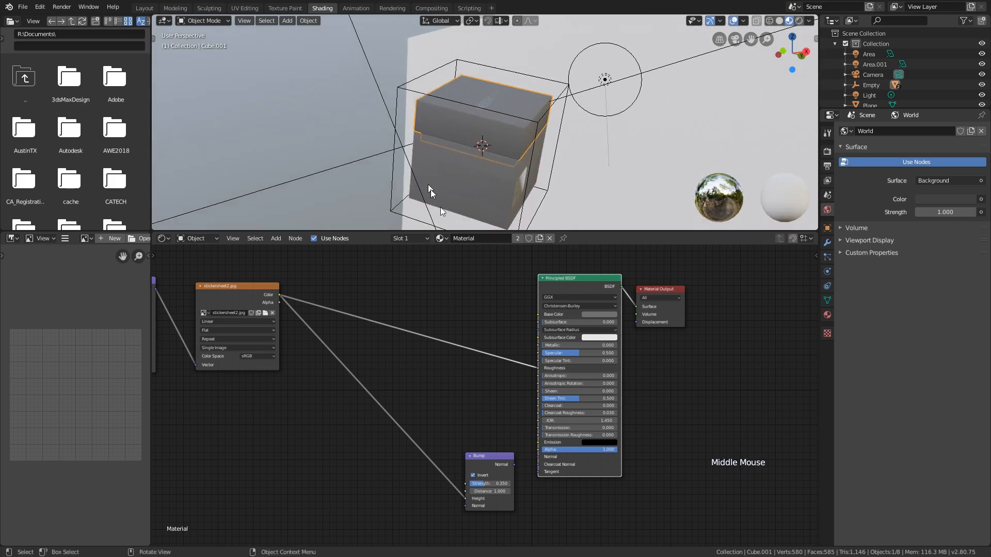
middle_drag(506, 216, 564, 308)
scroll(493, 182, up, 3)
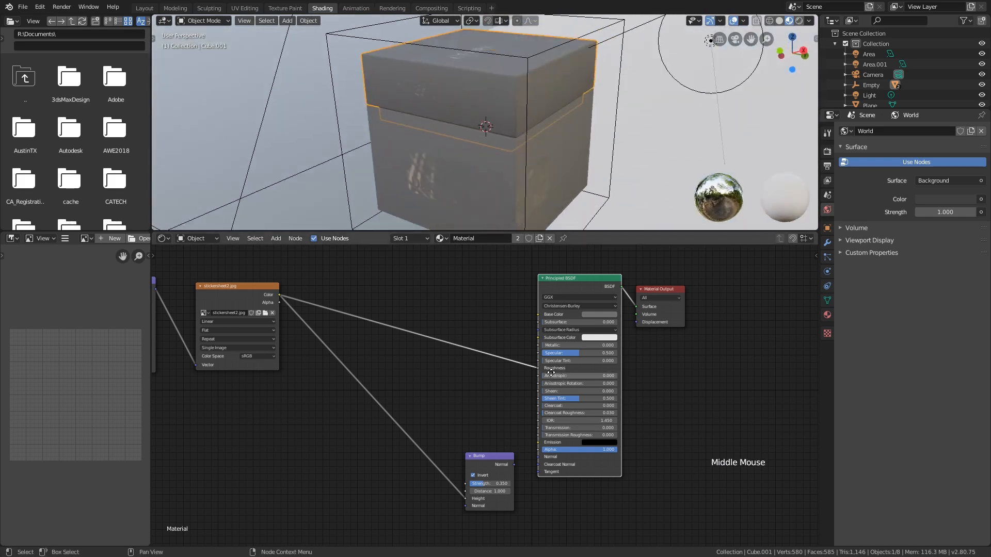
Reconnect the Bump node's Normal output to the Principled BSDF's Normal input and view the embossed stickers.
middle_drag(551, 373, 559, 357)
drag(524, 449, 545, 441)
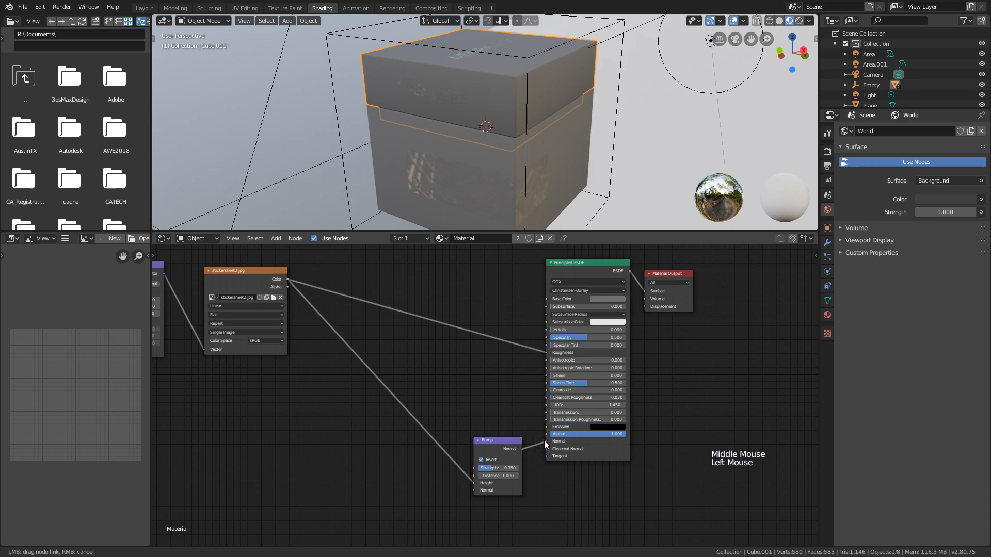
middle_drag(539, 187, 528, 117)
Set the Bump node's Strength to 0.25 and save the file.
scroll(490, 425, up, 7)
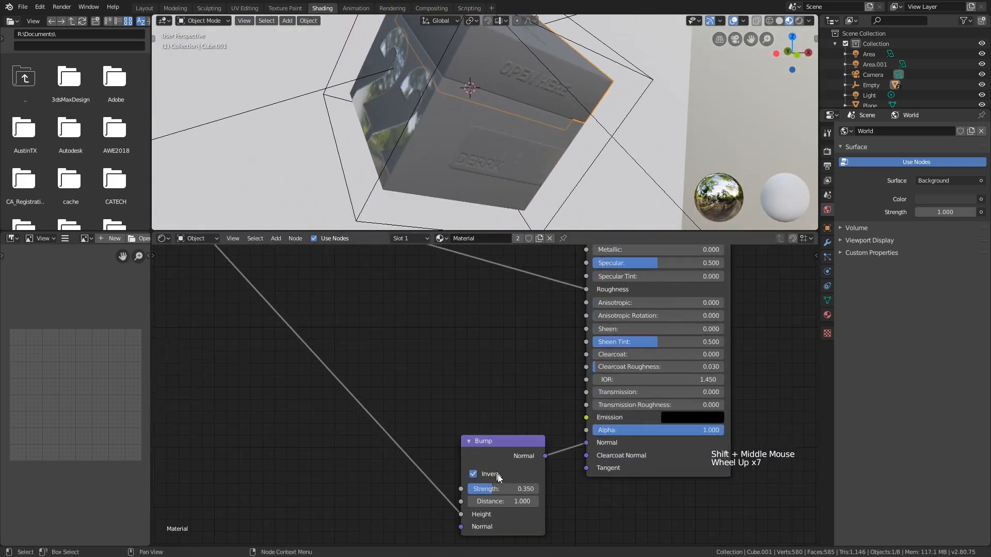
click(534, 487)
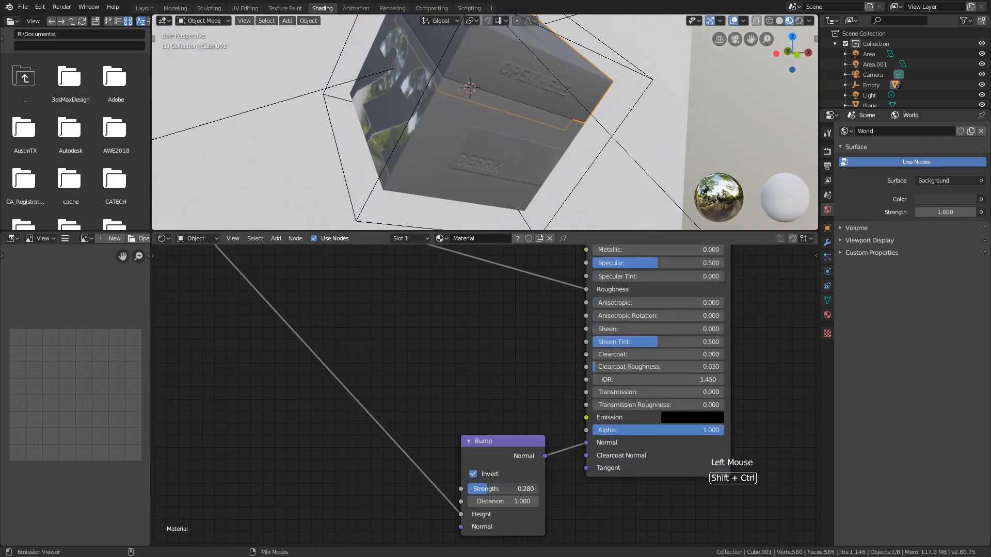
key(ctrl+s)
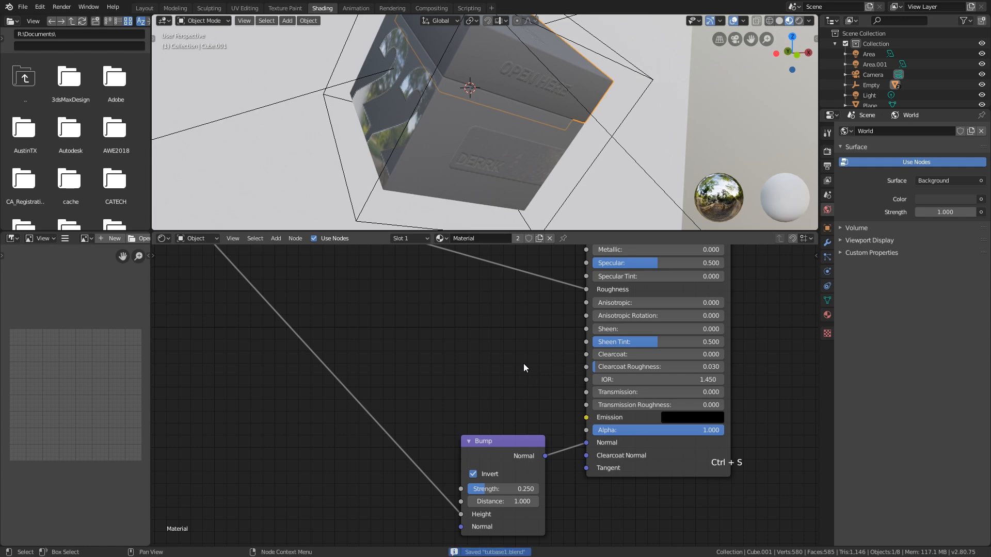
Inspect the combined bump and roughness effect around the box and the Roughness link in the node tree.
middle_drag(489, 144, 535, 165)
scroll(565, 175, down, 3)
scroll(534, 165, up, 2)
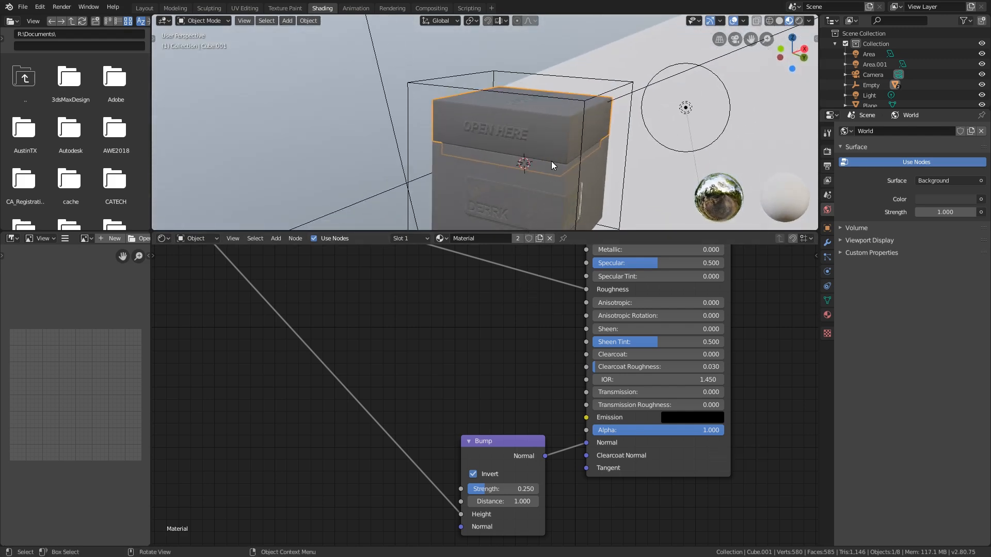
scroll(569, 192, down, 2)
middle_drag(561, 169, 598, 414)
scroll(574, 310, down, 1)
scroll(580, 354, down, 3)
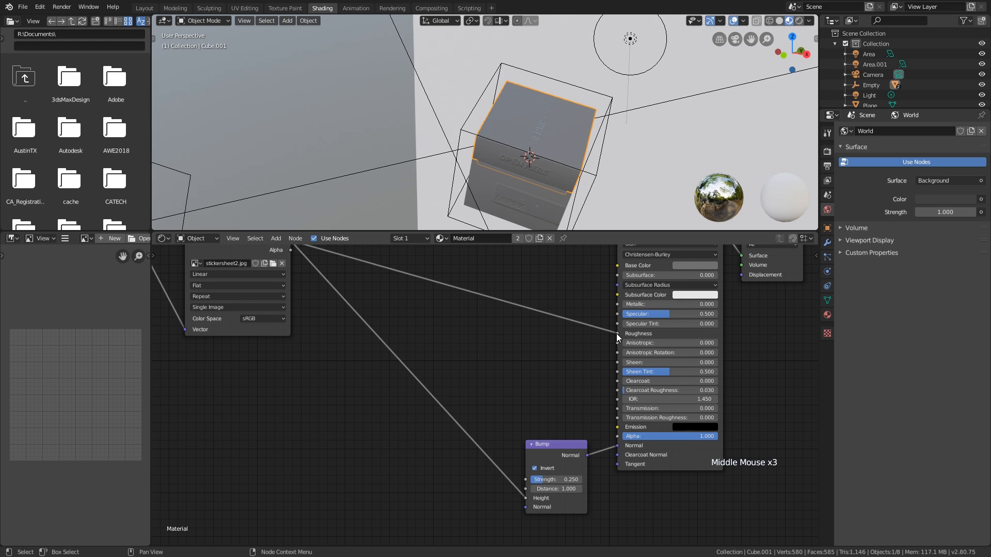
Disconnect the sticker sheet image from the shader's Roughness input and detach the Bump node from its Normal input, moving the Bump aside.
drag(618, 333, 599, 326)
drag(619, 452, 428, 316)
scroll(485, 363, down, 1)
middle_drag(485, 363, 475, 407)
scroll(476, 408, down, 2)
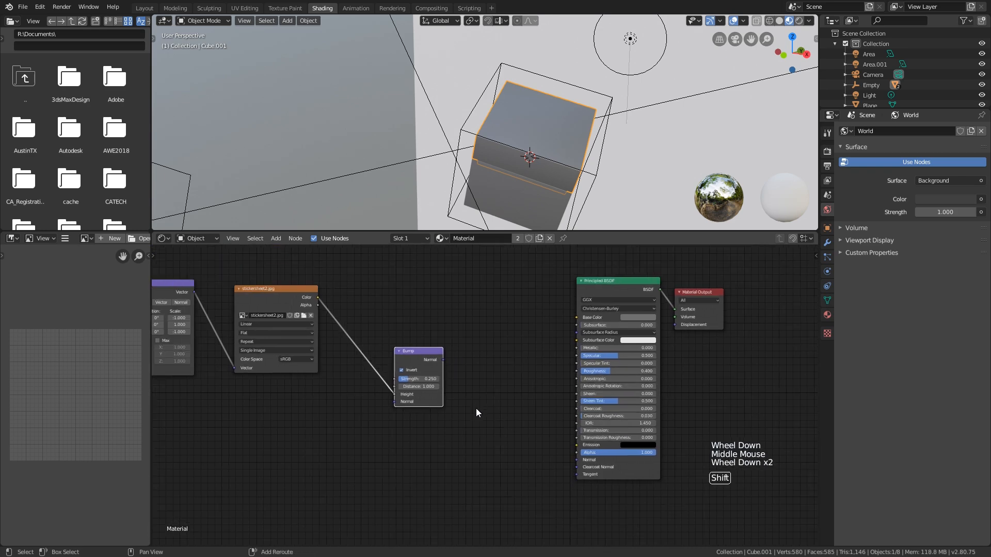
Duplicate the Bump node below the original and connect the copy's Normal output to the Principled BSDF's Normal input.
key(shift+a)
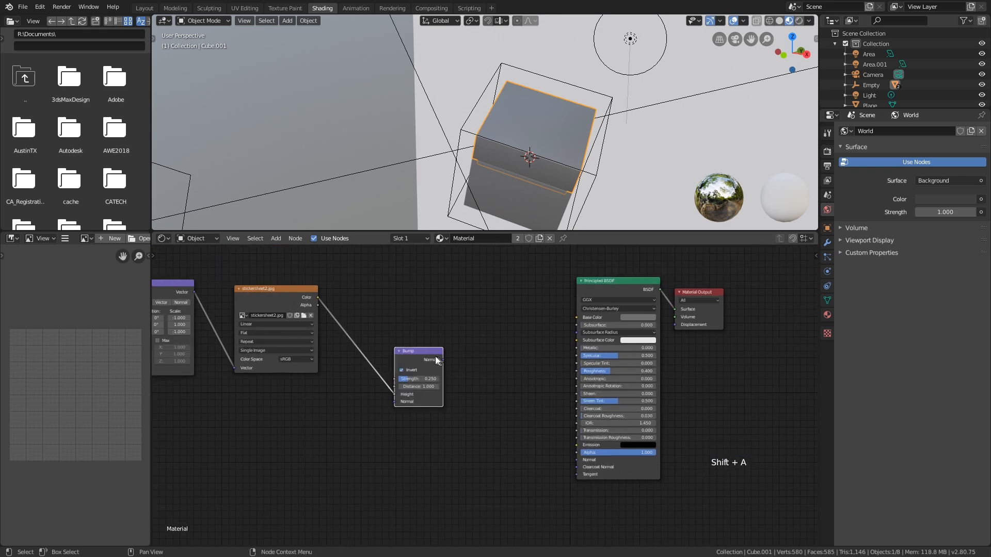
click(431, 354)
key(shift+d)
middle_drag(515, 423, 525, 376)
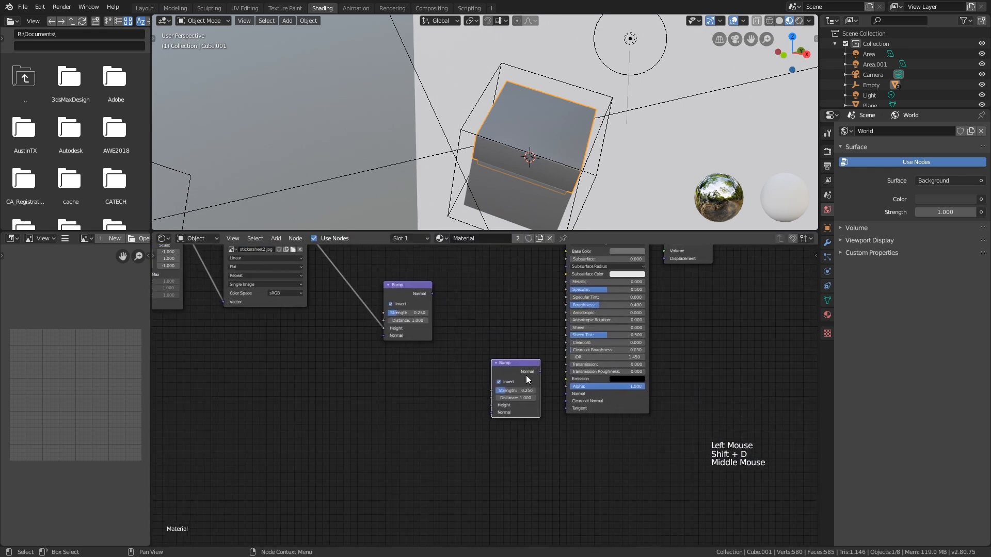
scroll(539, 370, up, 2)
drag(541, 370, 491, 415)
Add a Texture Coordinate, Mapping and Image Texture setup to the duplicated Bump node and move these three nodes clear of it.
scroll(491, 415, down, 3)
middle_drag(491, 415, 590, 402)
scroll(558, 365, down, 1)
click(556, 365)
scroll(532, 405, down, 1)
key(ctrl+t)
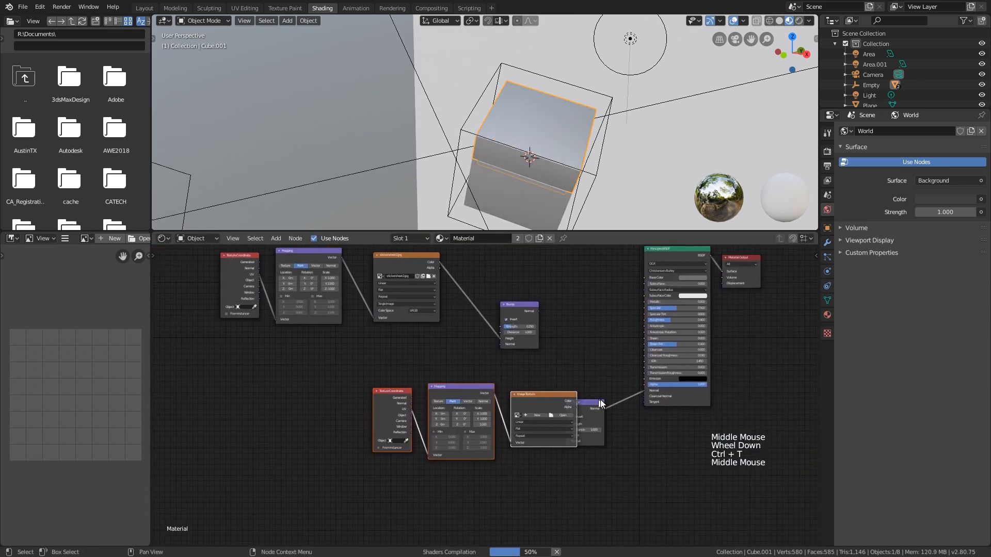
key(h)
key(ctrl+z)
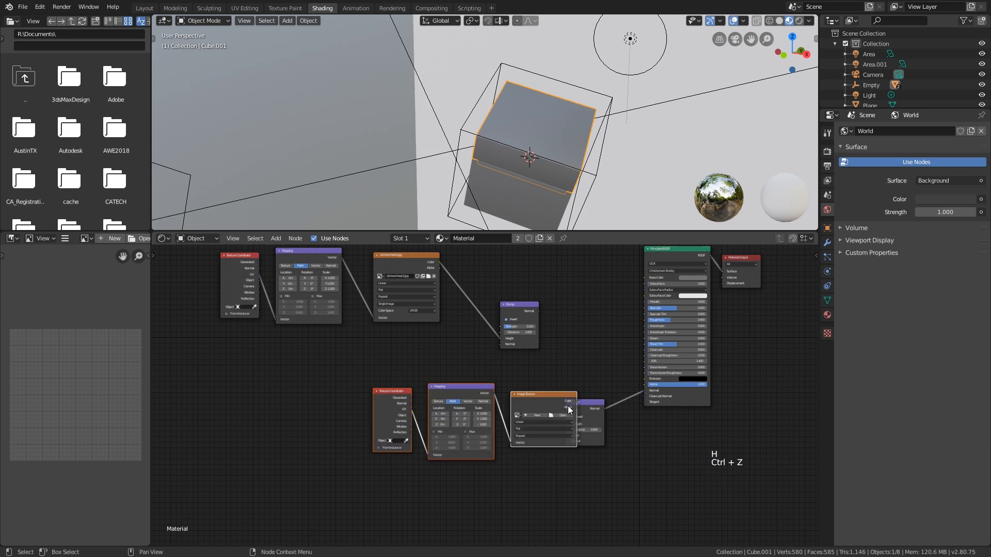
key(g)
click(461, 388)
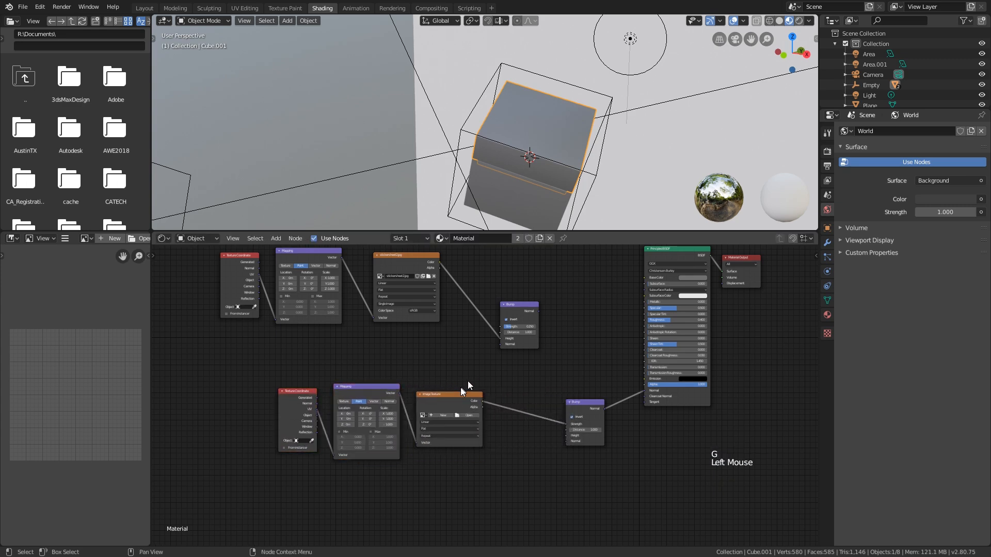
Switch the new, empty Image Texture node's type to Magic Texture.
scroll(457, 407, up, 3)
middle_drag(450, 423, 538, 391)
scroll(539, 391, up, 3)
scroll(460, 378, down, 1)
click(463, 370)
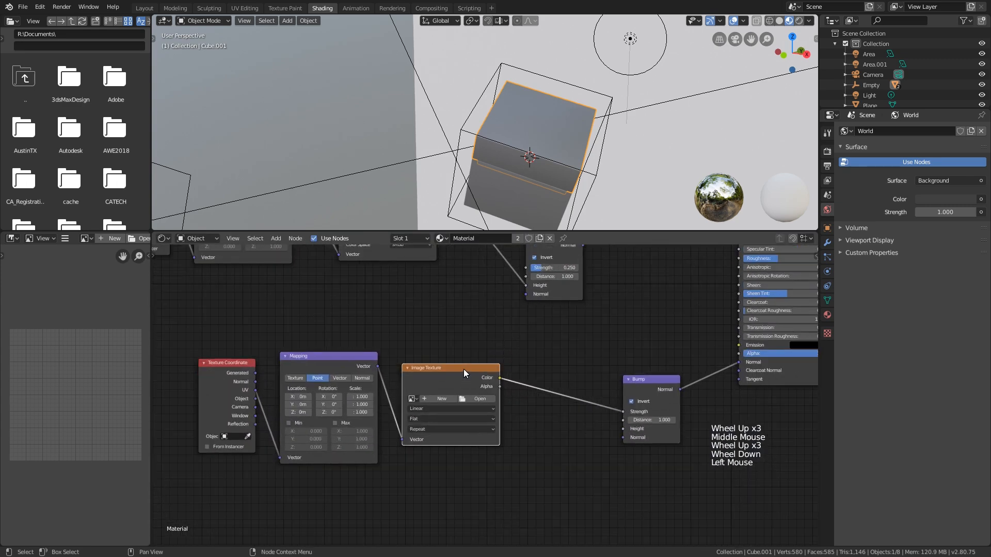
key(shift+s)
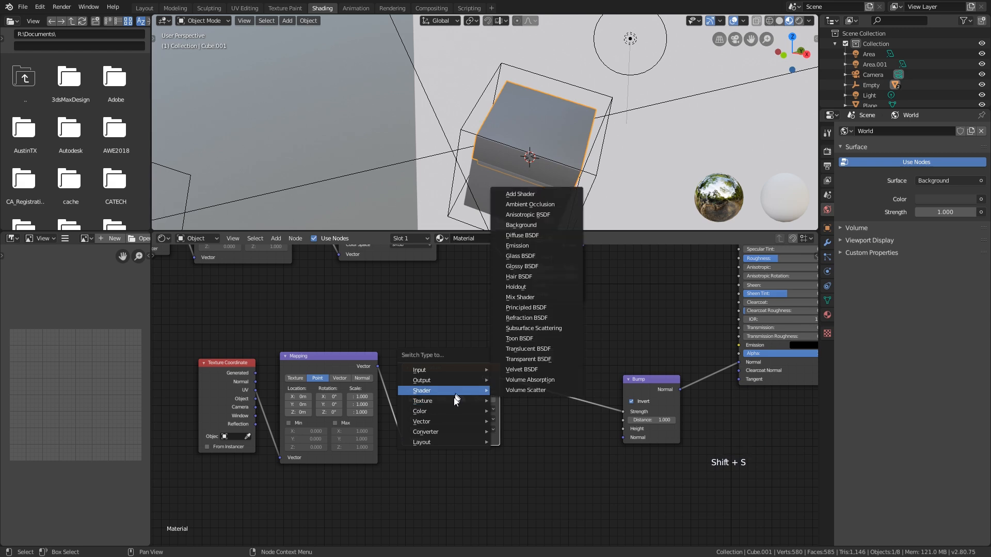
mouse_move(454, 411)
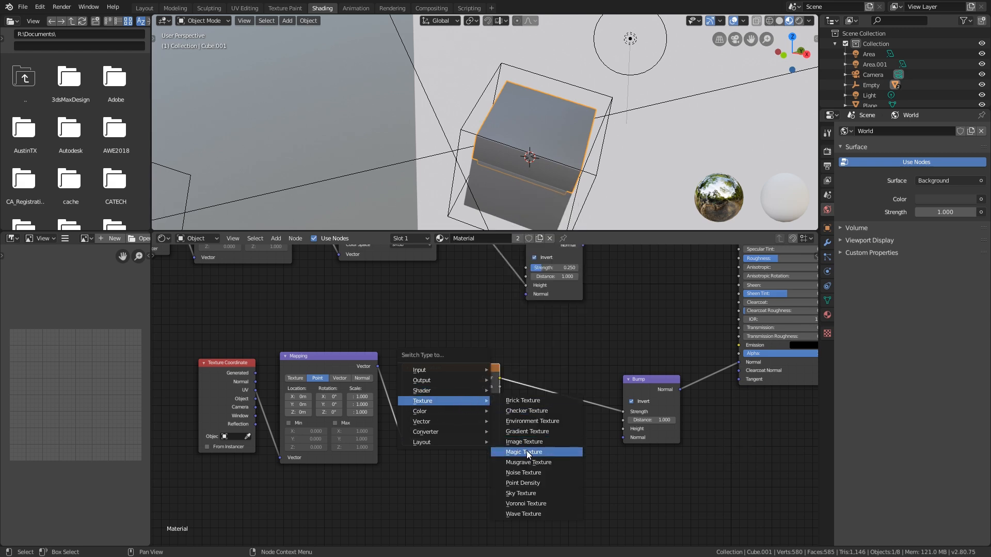
click(526, 450)
Reroute the Magic Texture's Color link from the lower Bump node's Strength input to its Height input and inspect the box.
scroll(574, 154, up, 2)
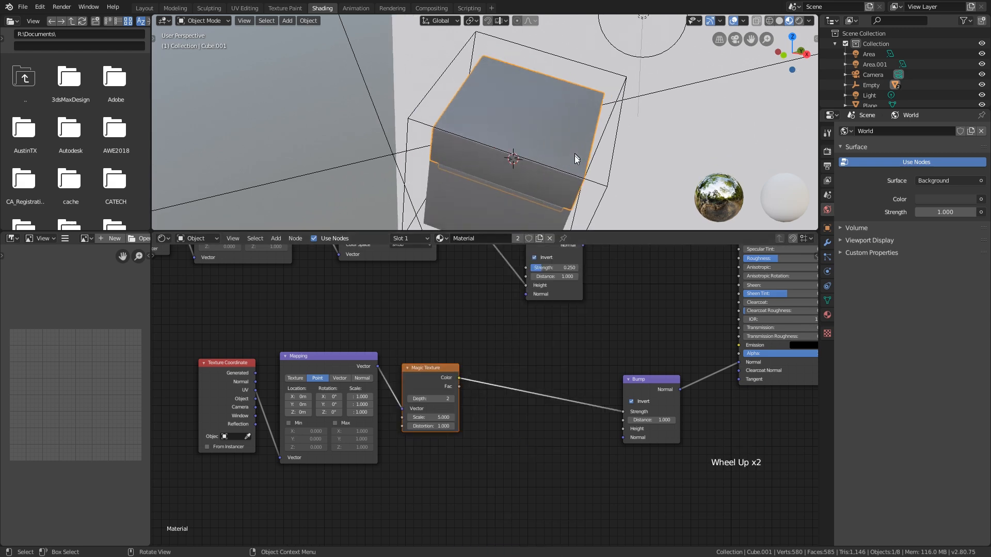
drag(624, 412, 622, 429)
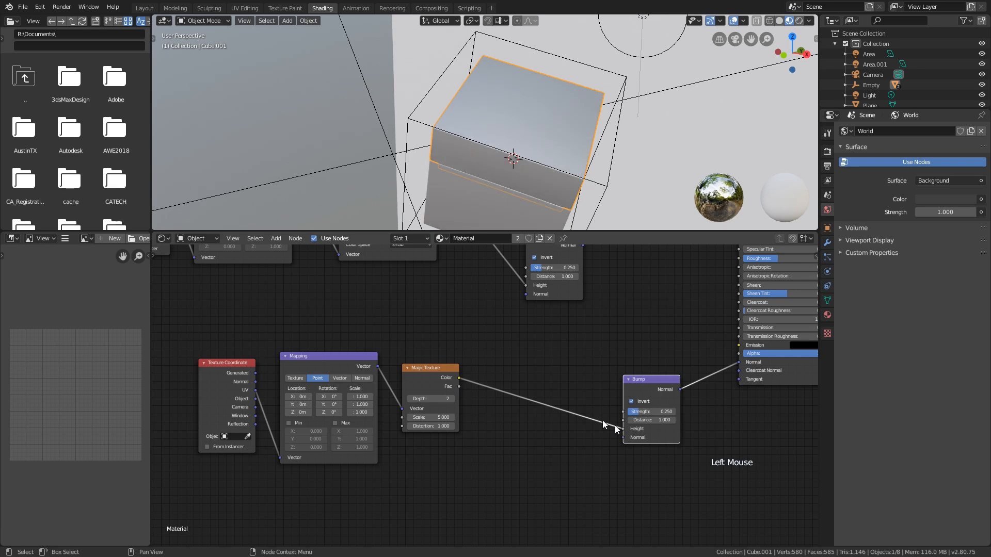
mouse_move(531, 119)
middle_down()
mouse_move(505, 107)
mouse_move(498, 166)
mouse_move(540, 114)
middle_up()
middle_drag(318, 343, 419, 336)
scroll(419, 336, up, 3)
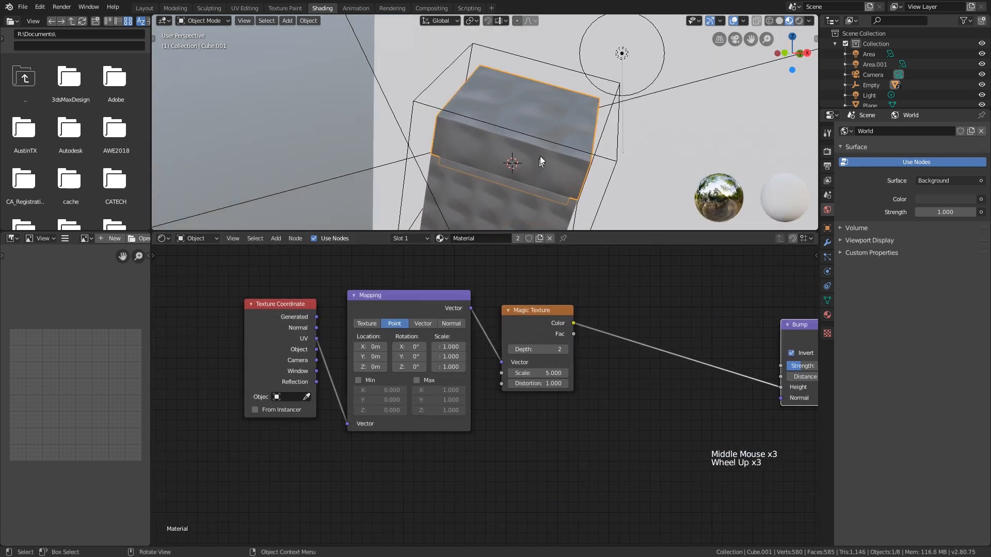
middle_drag(540, 156, 516, 207)
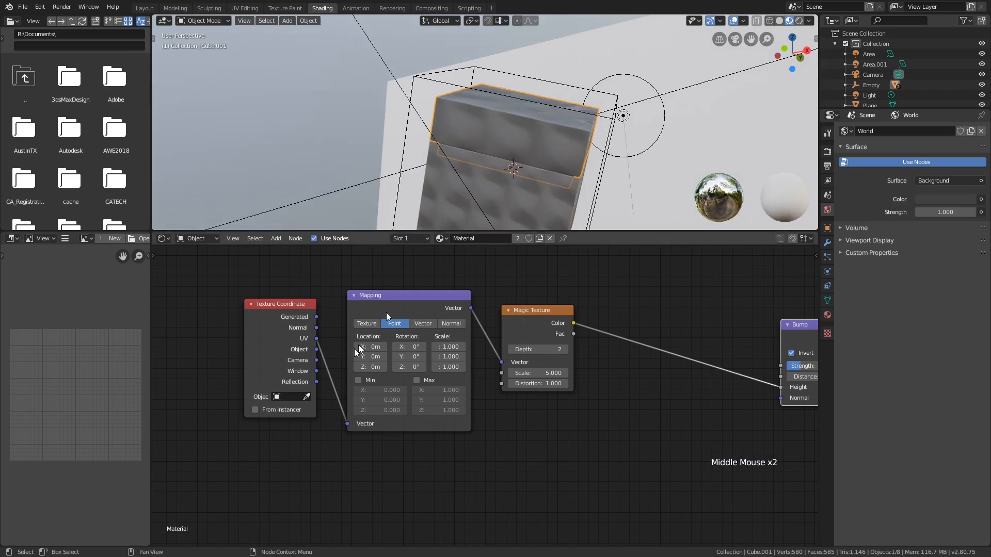
Shift the lower Texture Coordinate node and feed the Mapping node's Vector input from its Object output instead of UV.
scroll(361, 314, up, 2)
drag(299, 295, 264, 308)
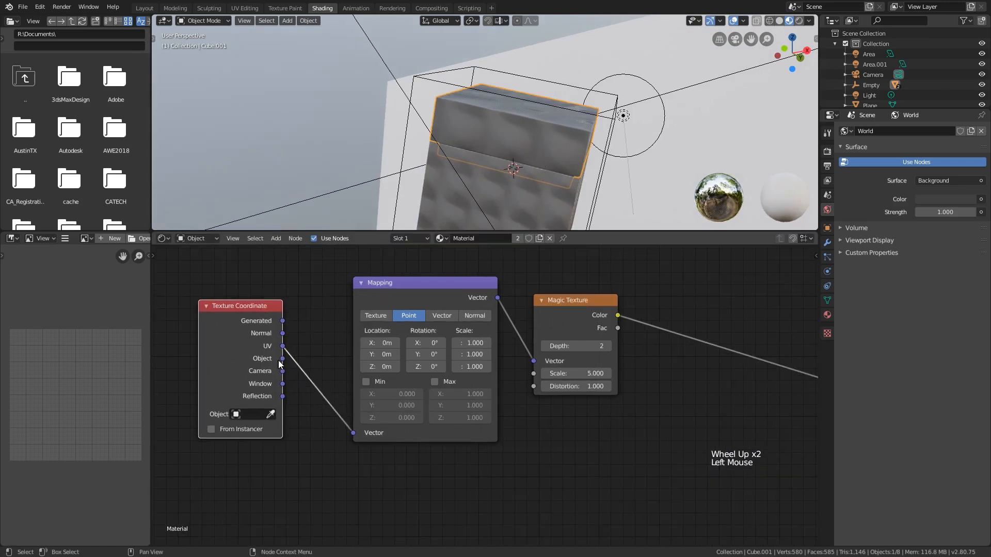
drag(282, 359, 353, 432)
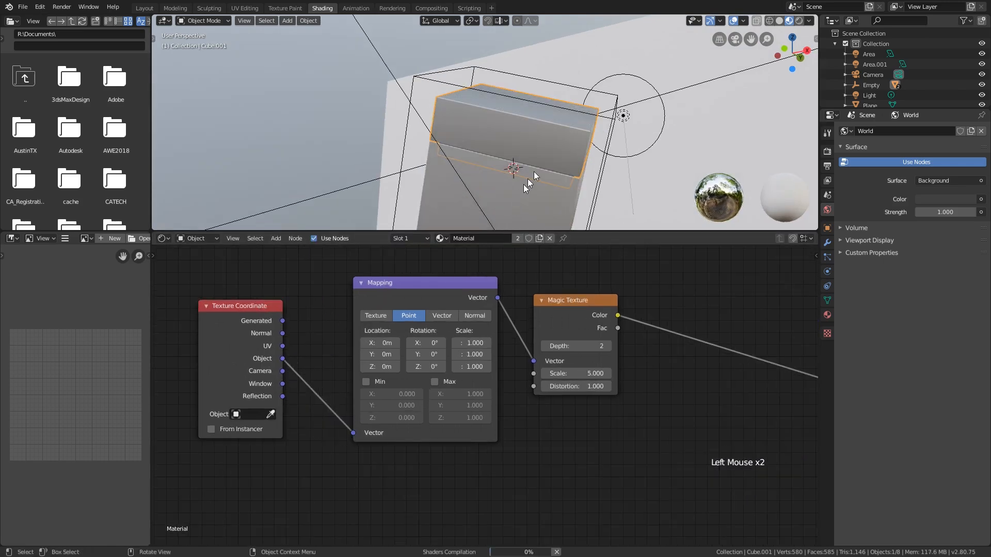
scroll(527, 179, down, 1)
mouse_move(526, 170)
middle_down()
mouse_move(547, 163)
mouse_move(504, 159)
mouse_move(544, 117)
mouse_move(525, 182)
middle_up()
scroll(535, 170, up, 5)
scroll(565, 315, down, 1)
Set the Magic Texture's scale to 9.320 and check the finer pattern on the box.
middle_drag(565, 320, 539, 344)
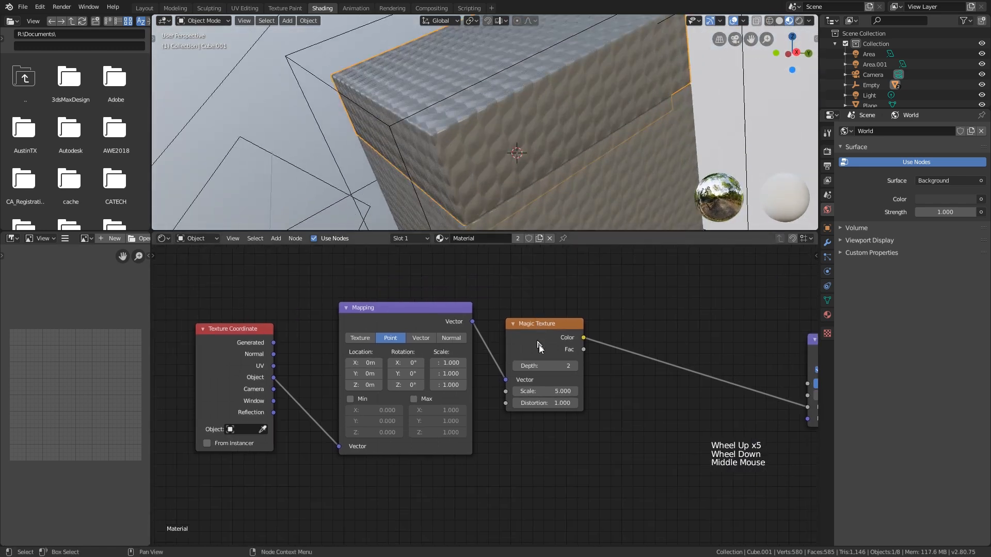
scroll(567, 345, up, 2)
middle_click(498, 123)
middle_drag(497, 123, 553, 144)
scroll(529, 145, down, 3)
middle_drag(599, 385, 599, 361)
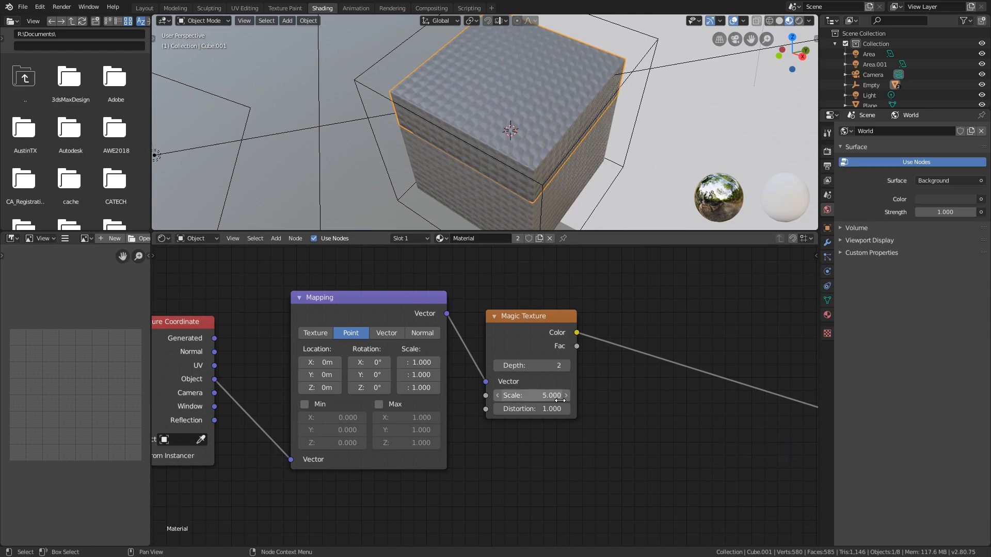
shift+drag(551, 395, 557, 395)
shift+middle_drag(562, 138, 555, 124)
middle_drag(554, 124, 508, 156)
scroll(518, 104, down, 1)
scroll(501, 111, up, 1)
scroll(500, 111, down, 2)
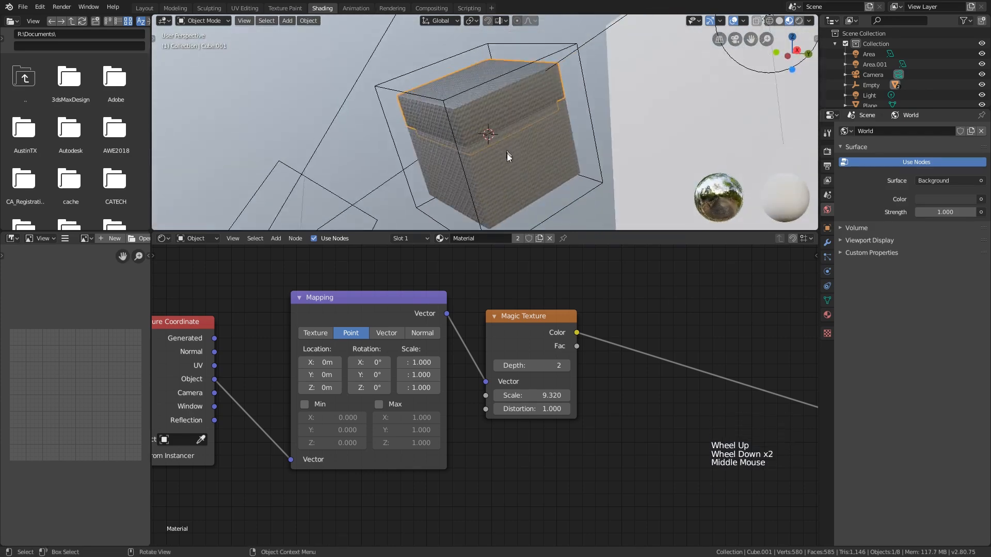
Set the Magic Texture's distortion to -1.000 while checking the pattern up close on the box.
scroll(509, 156, down, 1)
middle_drag(607, 315, 470, 350)
scroll(469, 350, down, 2)
middle_drag(704, 375, 609, 369)
scroll(609, 369, up, 2)
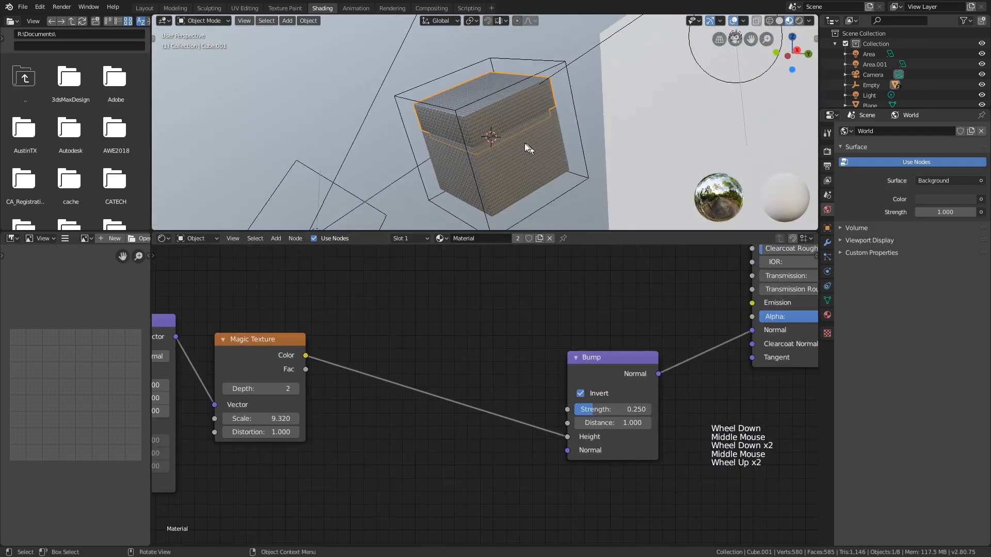
scroll(491, 131, up, 7)
scroll(488, 172, down, 2)
shift+middle_drag(488, 172, 644, 279)
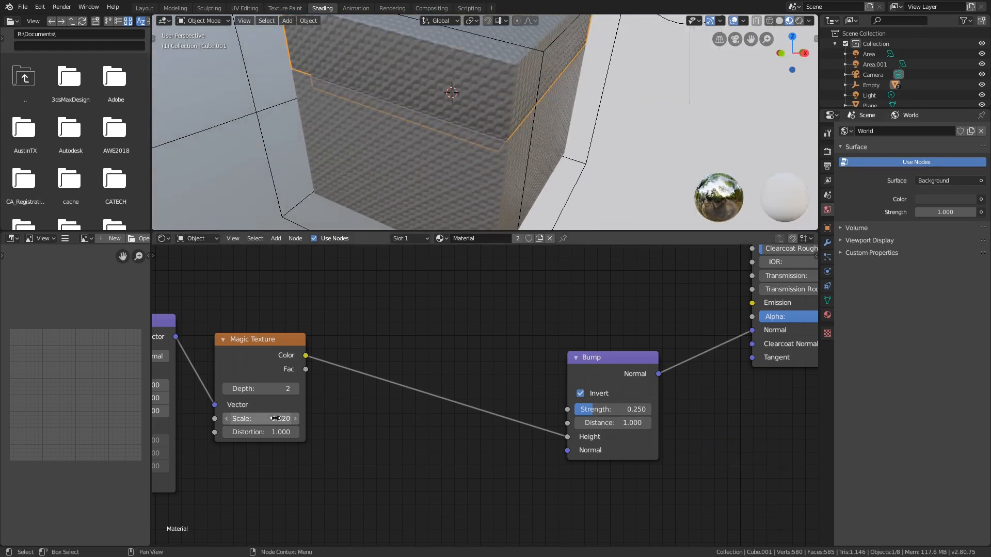
click(227, 432)
click(227, 432)
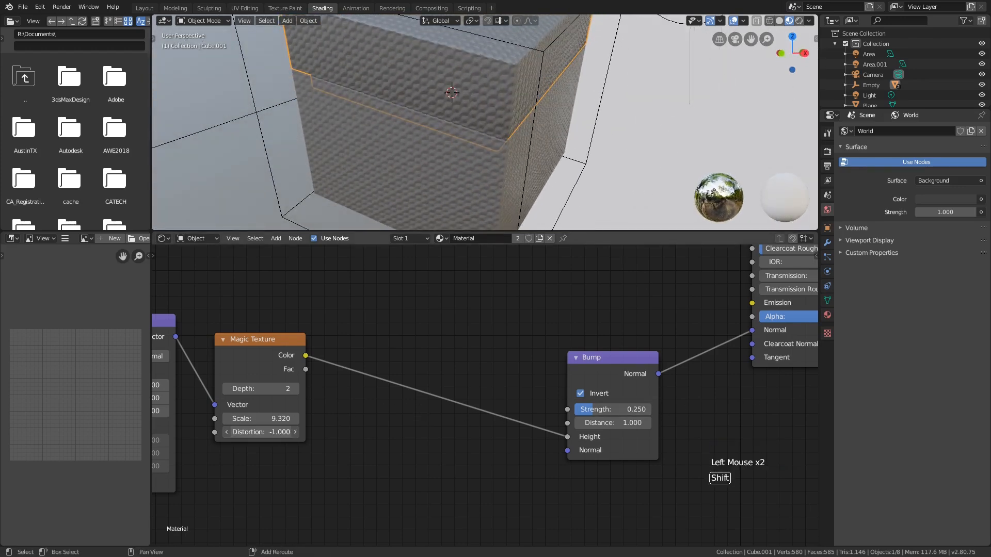
drag(261, 432, 289, 432)
drag(260, 432, 227, 432)
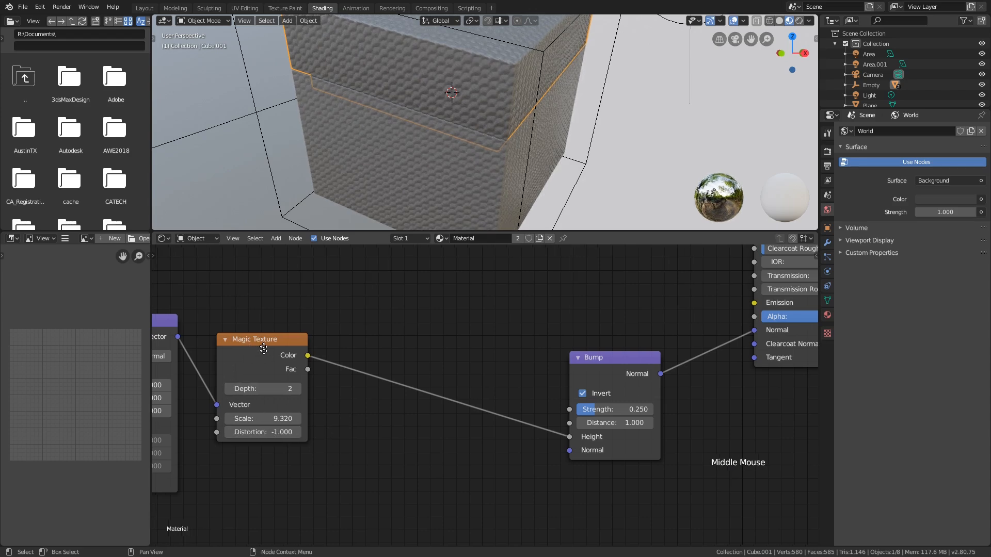
Reduce the lower Bump node's strength to 0.068 and check the subtler pattern on the box.
middle_drag(305, 362, 340, 353)
middle_drag(592, 370, 490, 388)
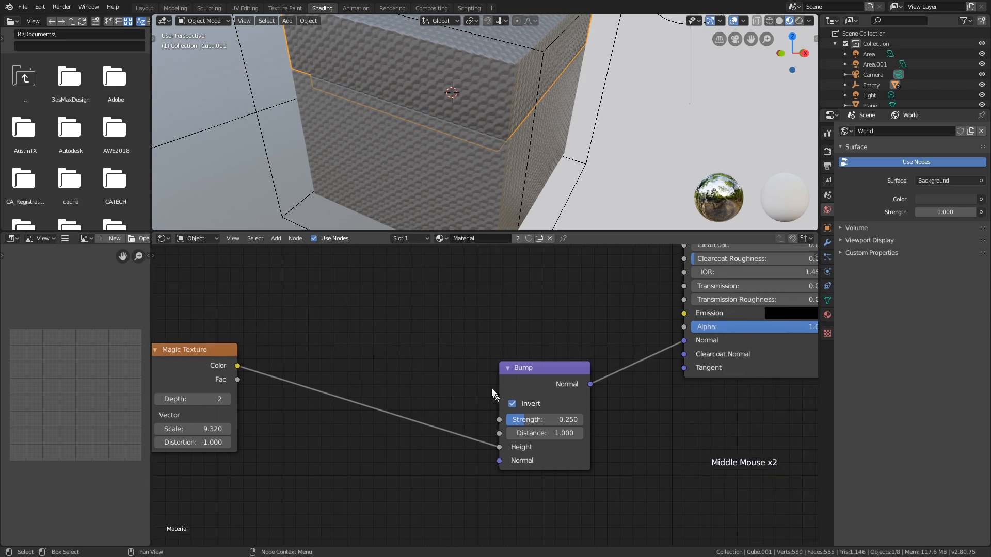
scroll(494, 81, up, 3)
shift+middle_drag(494, 81, 497, 201)
shift+scroll(497, 201, down, 1)
scroll(497, 201, down, 2)
click(544, 420)
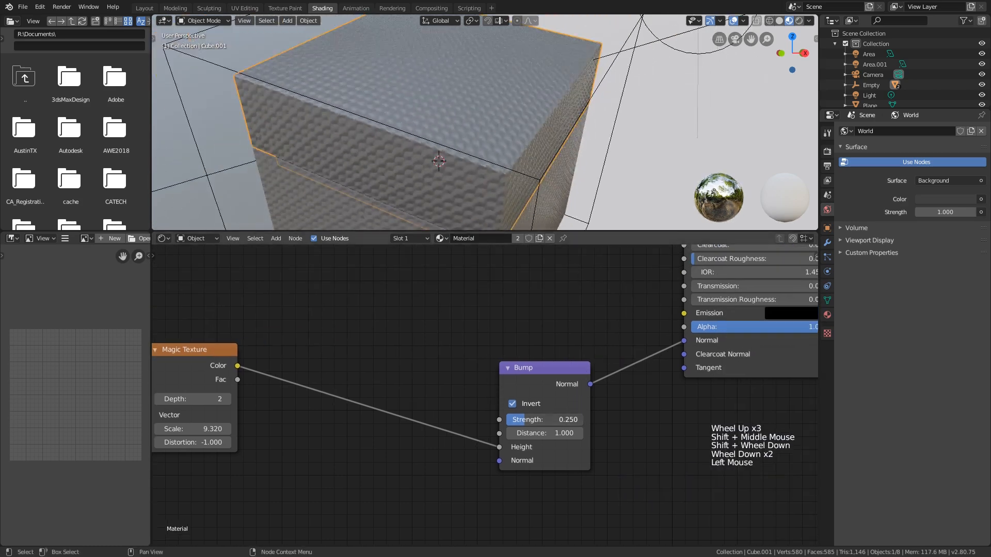
shift+drag(544, 420, 537, 419)
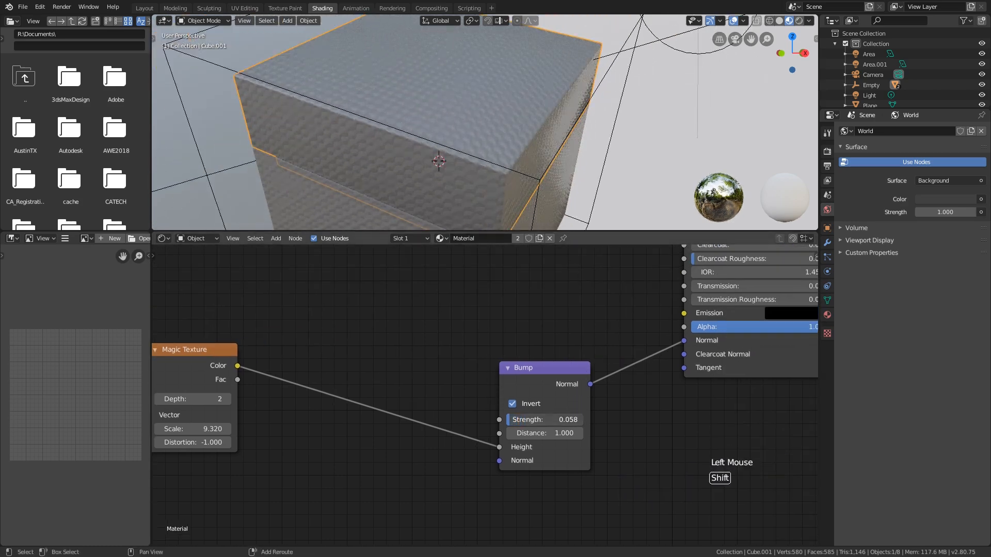
shift+scroll(532, 141, down, 1)
shift+middle_drag(532, 141, 500, 123)
shift+scroll(516, 175, up, 1)
scroll(516, 175, down, 3)
scroll(511, 149, down, 1)
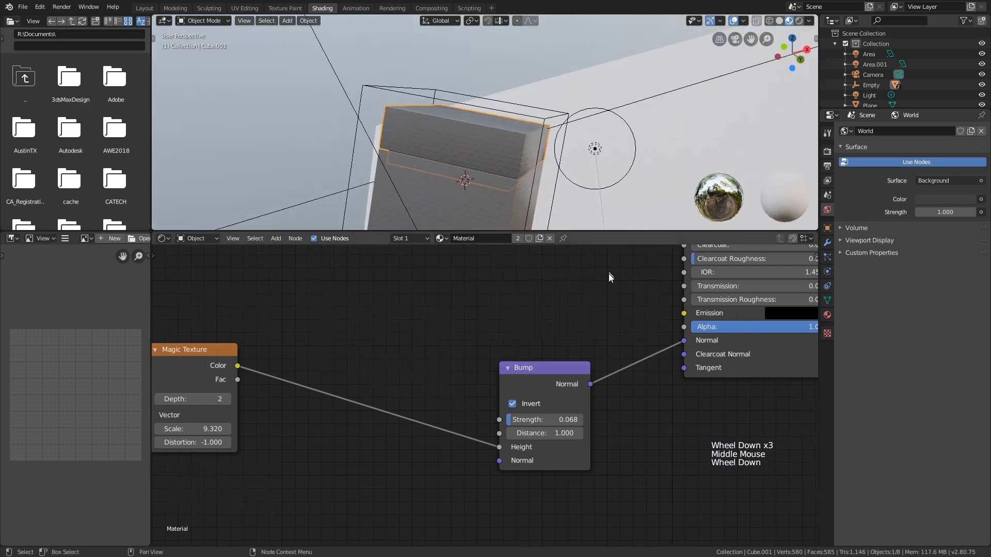
Move the lower Bump node up and connect the sticker sheet Bump's Normal output to its Normal input.
scroll(613, 340, down, 4)
middle_drag(613, 347, 549, 373)
scroll(584, 419, down, 2)
scroll(606, 408, down, 1)
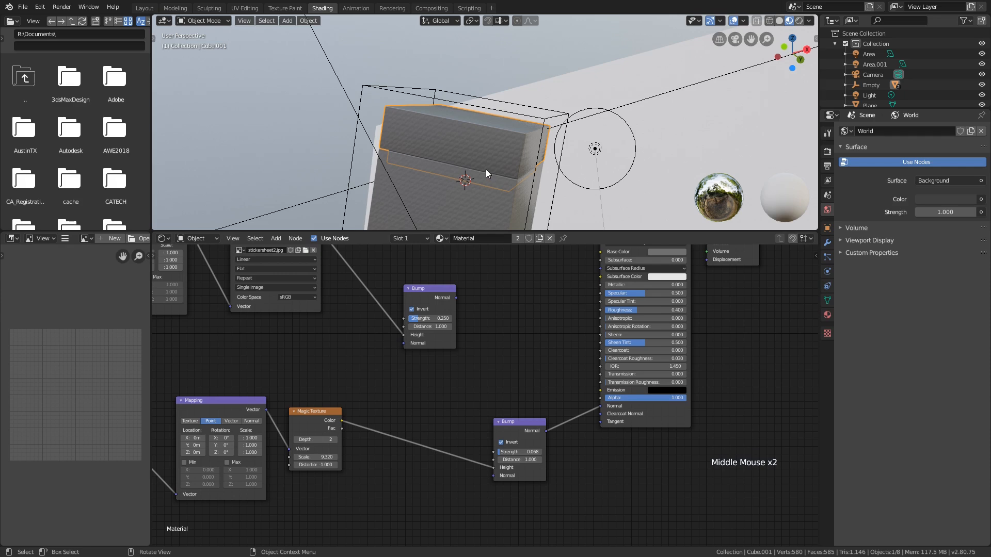
middle_drag(539, 416, 527, 396)
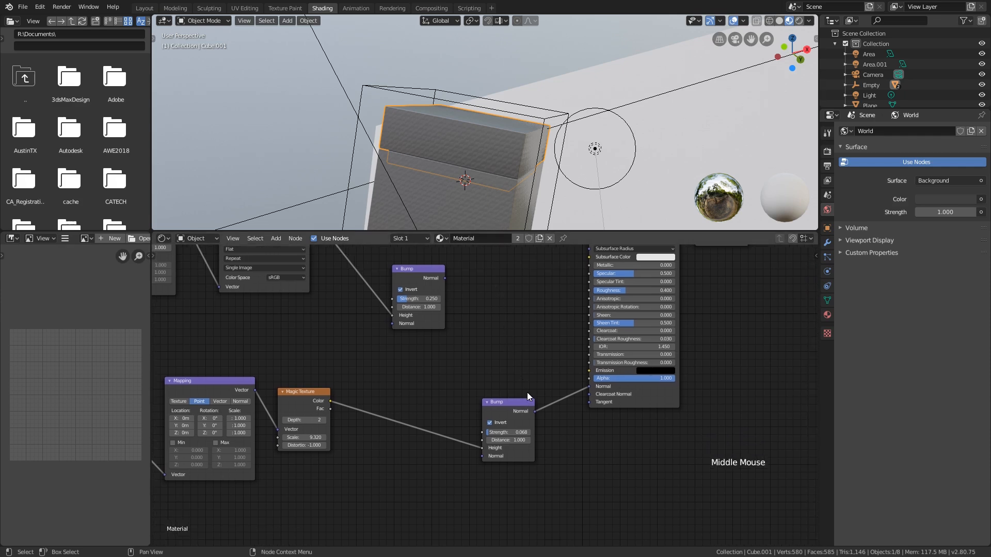
drag(524, 412, 539, 356)
scroll(453, 286, up, 2)
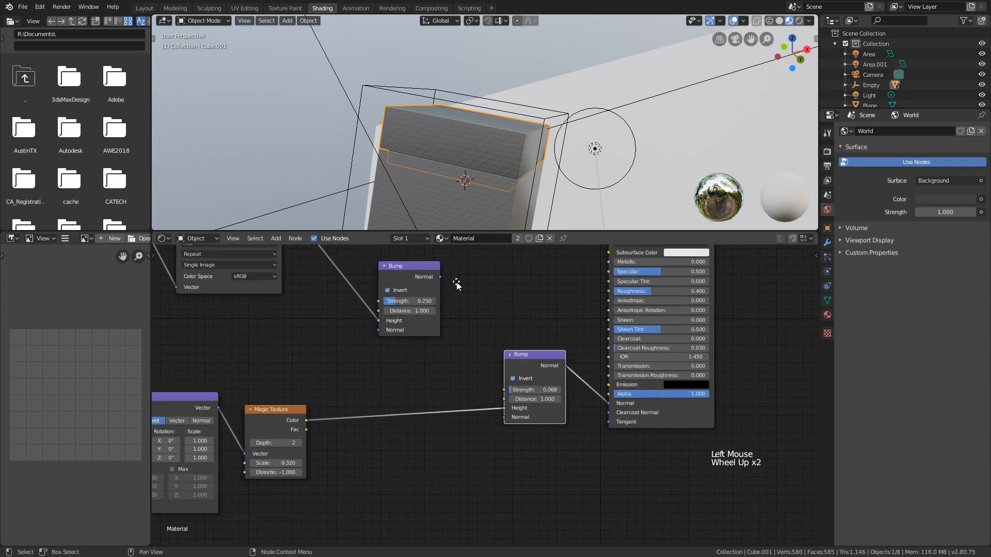
middle_drag(456, 285, 424, 301)
drag(408, 294, 472, 435)
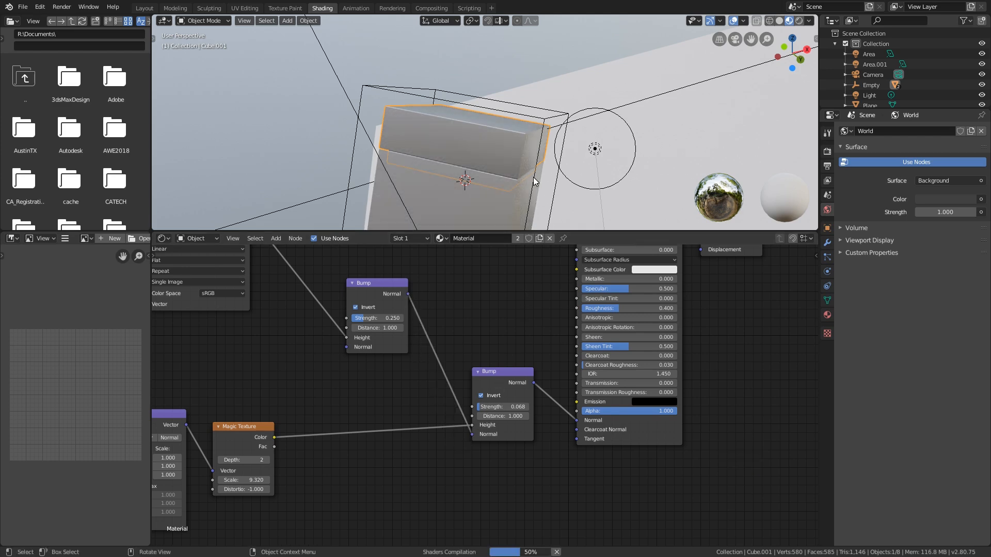
Try a Strength of about 0.546 on the sticker sheet Bump node while viewing the box lid's lettering.
scroll(534, 178, up, 3)
middle_drag(531, 164, 491, 187)
scroll(460, 163, up, 2)
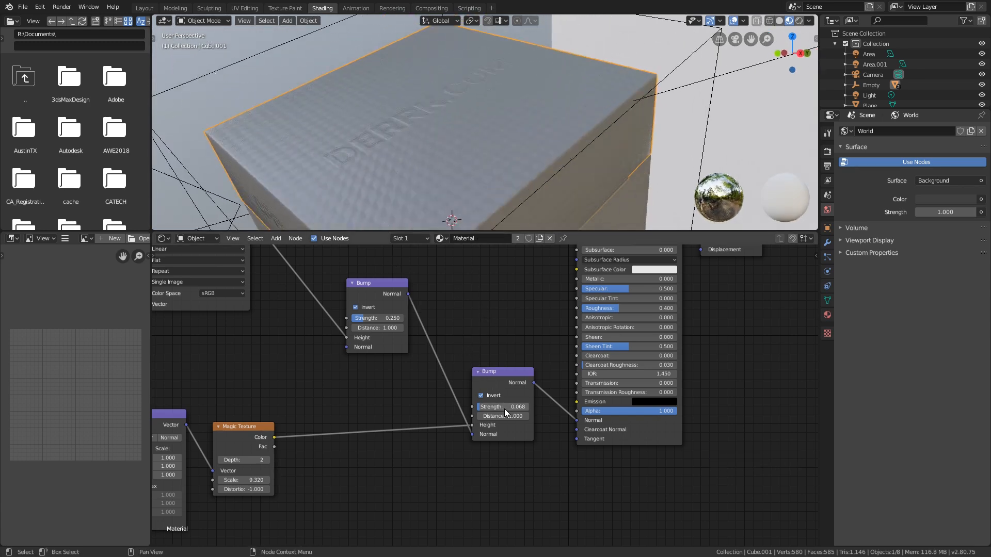
drag(503, 409, 515, 408)
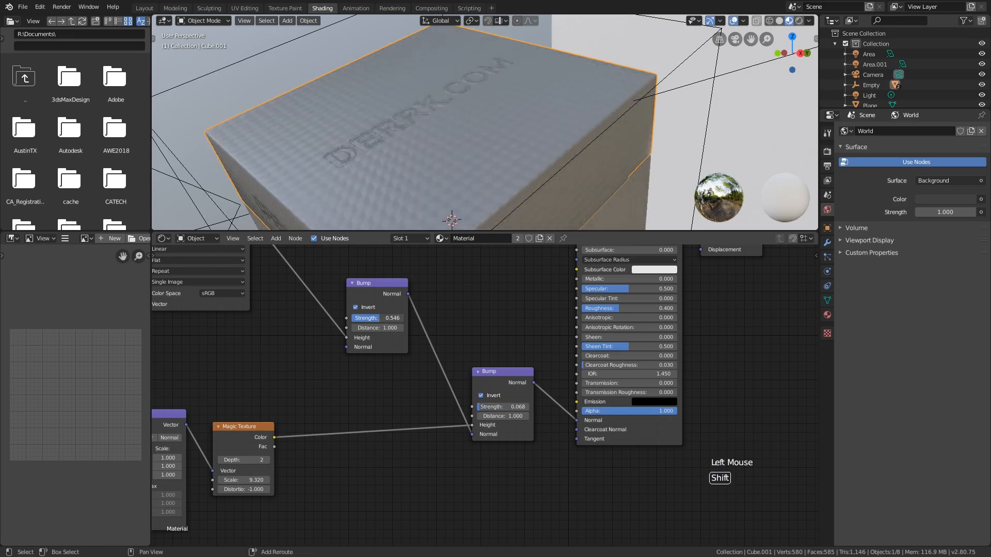
Disconnect the sticker sheet Bump from the lower Bump's Normal input and move the sticker sheet Bump slightly closer to it.
scroll(391, 344, down, 3)
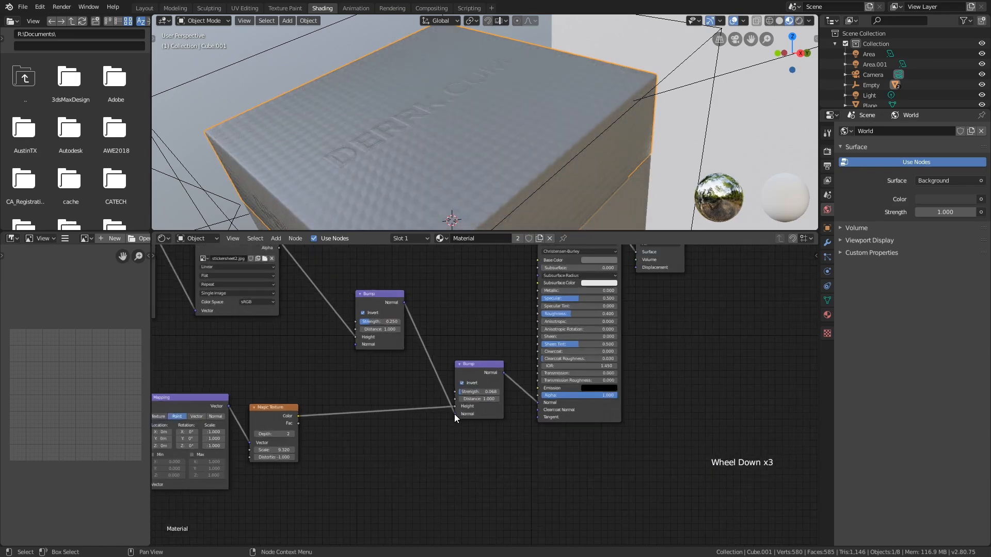
drag(454, 415, 432, 390)
drag(373, 288, 397, 312)
scroll(401, 370, down, 2)
scroll(401, 369, up, 1)
scroll(401, 369, up, 2)
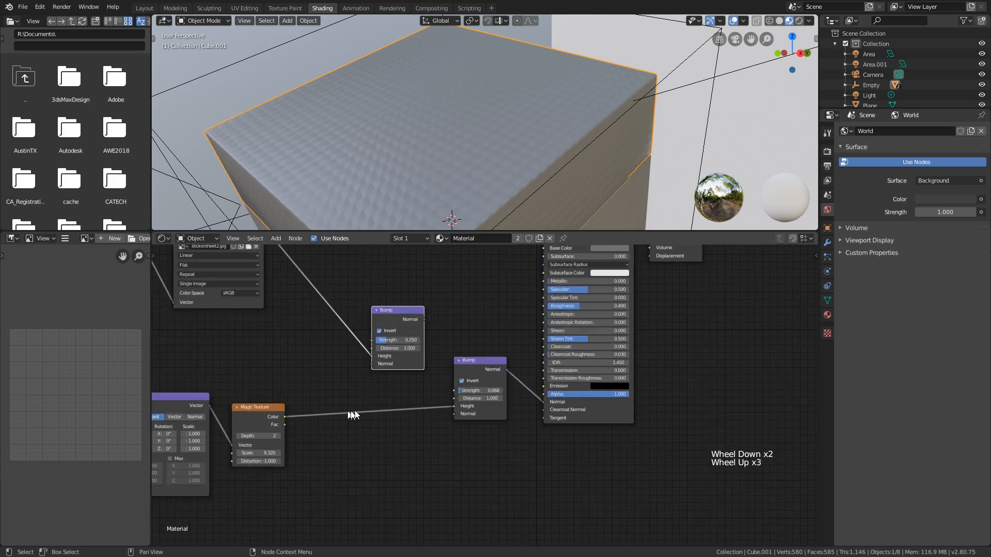
click(453, 406)
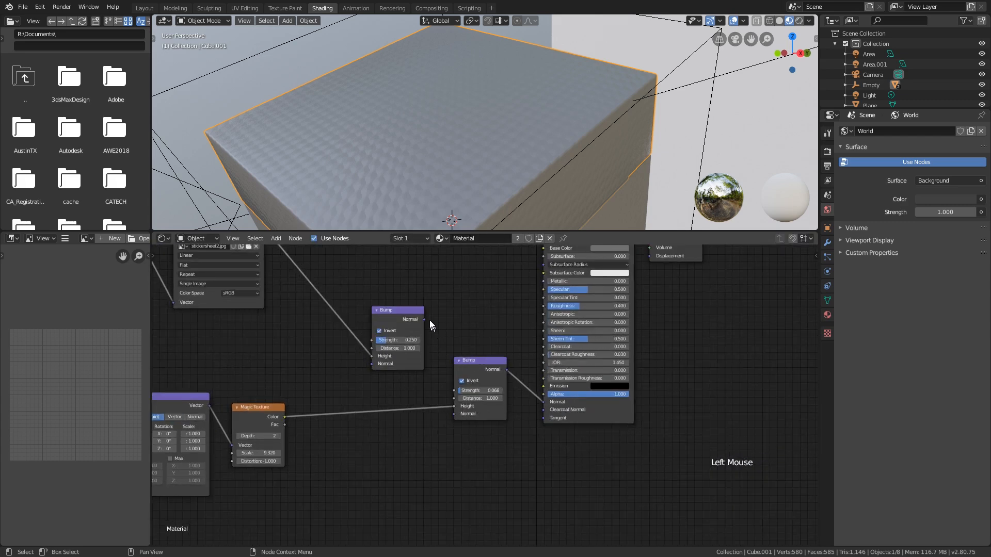
Connect the sticker sheet Bump to the Principled BSDF's Normal input and chain the Magic Texture Bump into the sticker sheet Bump's Normal input.
drag(426, 319, 545, 401)
drag(466, 363, 371, 392)
drag(391, 314, 451, 320)
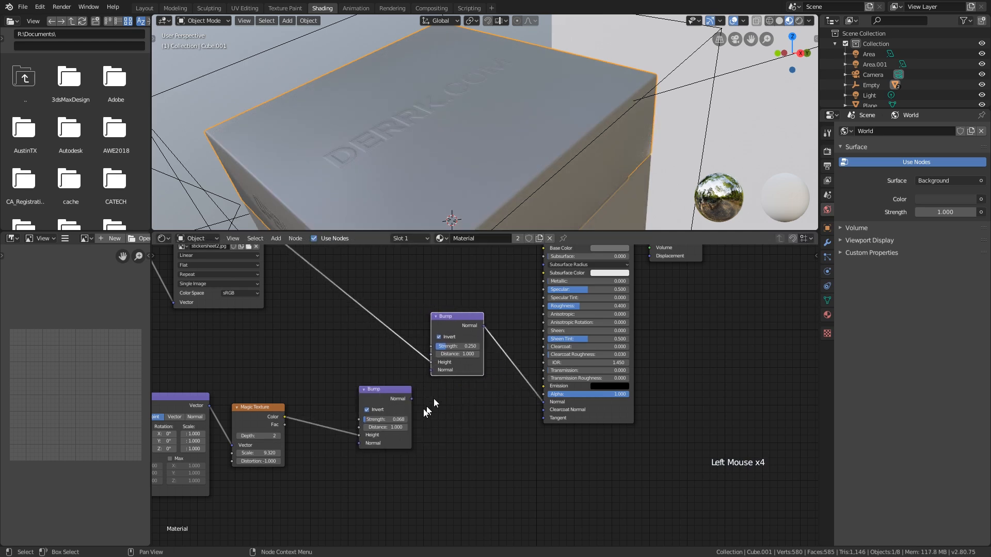
scroll(413, 401, up, 2)
drag(411, 398, 434, 365)
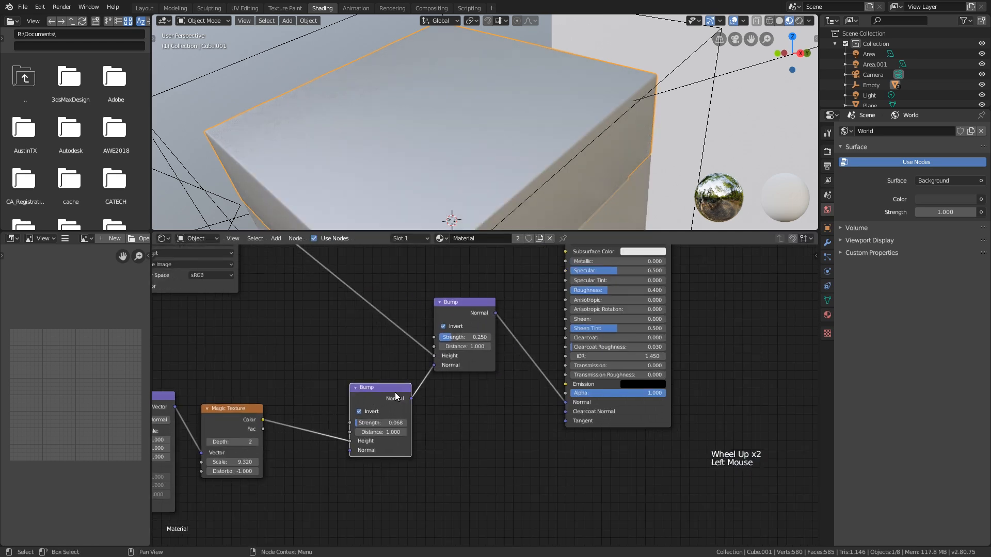
drag(385, 388, 361, 372)
Examine the combined lettering and fine pattern bumps on the box's lid and sides from several angles.
scroll(466, 178, down, 2)
middle_drag(466, 177, 500, 168)
scroll(515, 130, down, 3)
scroll(515, 130, down, 1)
mouse_move(515, 130)
middle_down()
mouse_move(516, 76)
mouse_move(488, 84)
mouse_move(503, 99)
mouse_move(542, 59)
mouse_move(538, 46)
mouse_move(497, 110)
mouse_move(504, 137)
middle_up()
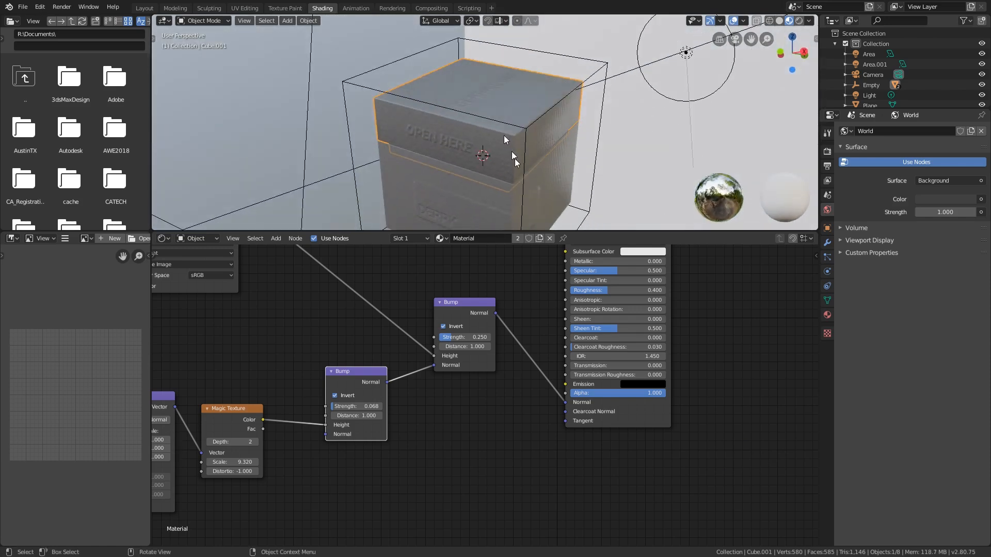
middle_drag(516, 315, 540, 383)
scroll(562, 376, up, 1)
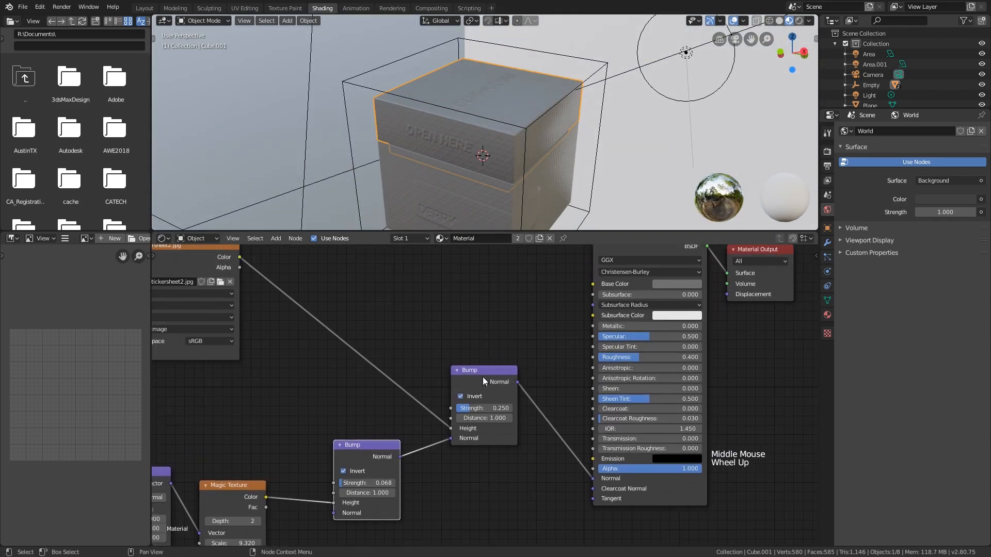
scroll(491, 139, up, 3)
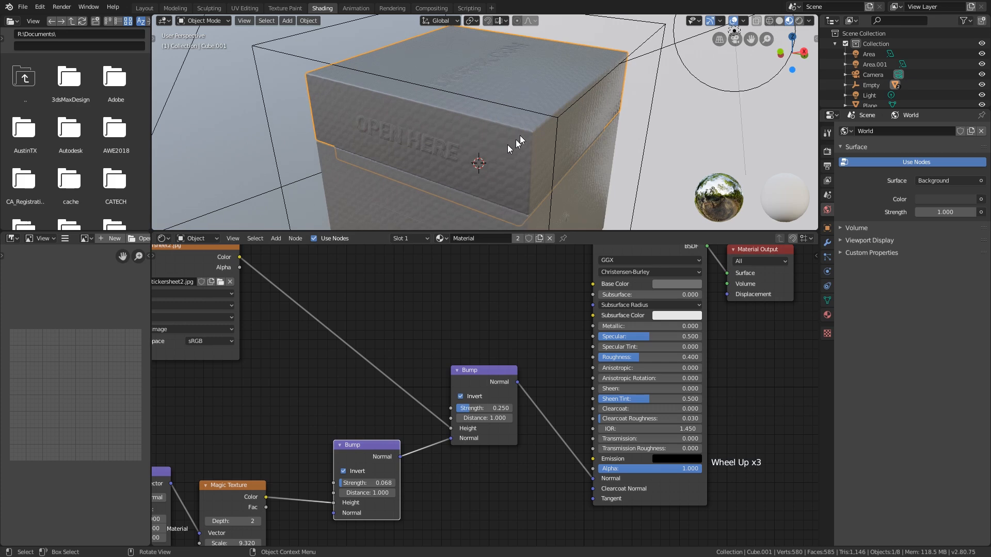
shift+middle_drag(515, 139, 451, 187)
scroll(529, 154, down, 1)
scroll(503, 144, up, 2)
scroll(410, 146, down, 1)
scroll(418, 132, up, 1)
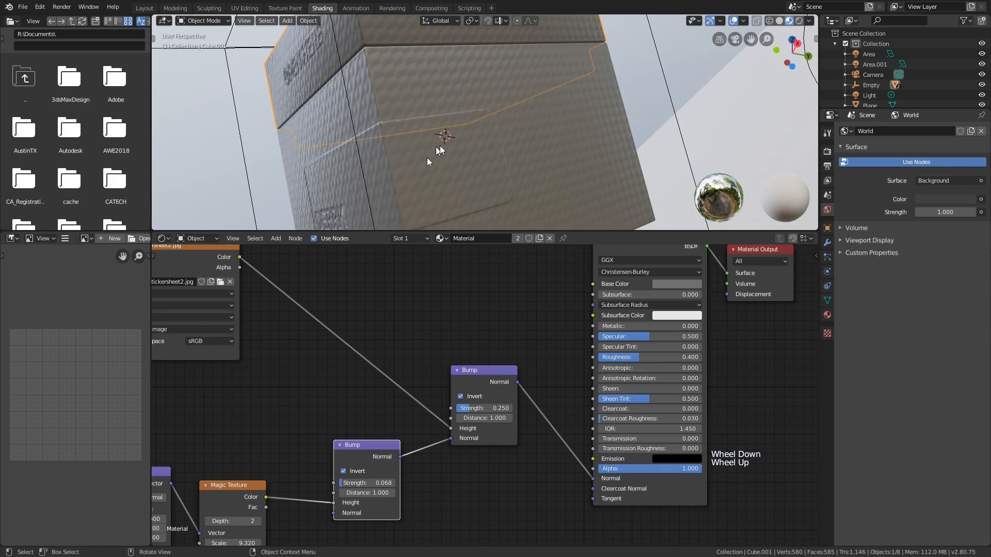
shift+middle_drag(391, 214, 469, 182)
scroll(424, 155, down, 1)
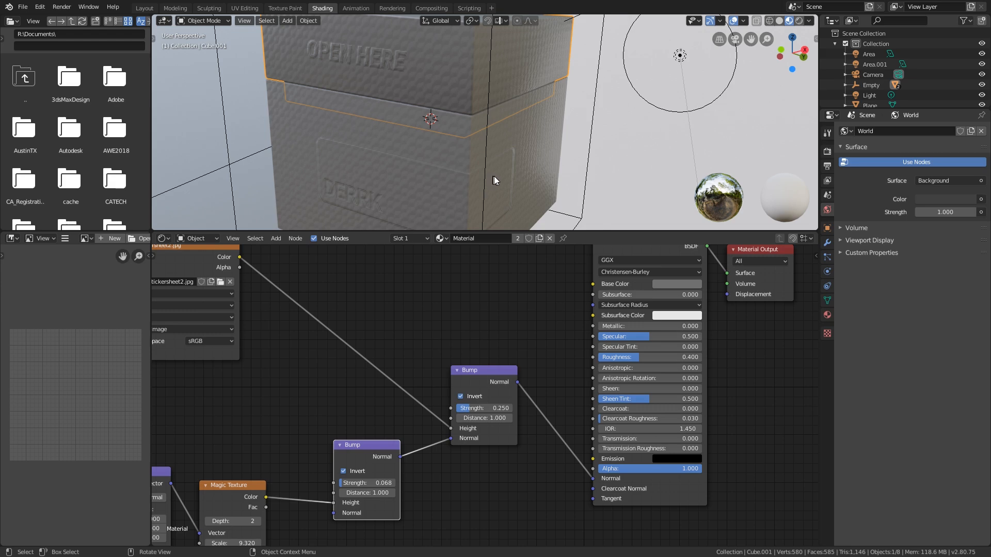
mouse_move(494, 176)
middle_down()
mouse_move(513, 169)
mouse_move(498, 174)
middle_up()
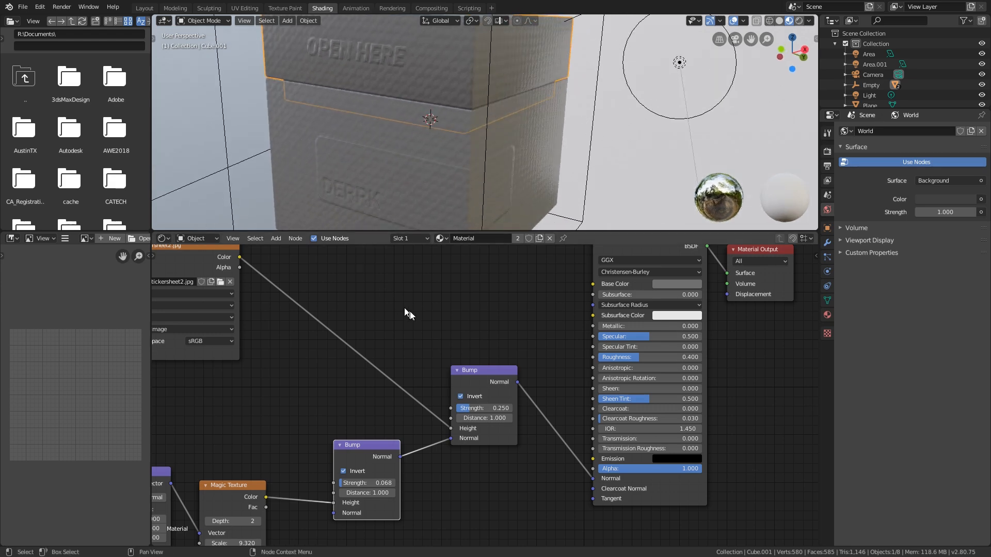
Try a Distance of 0 on the sticker sheet Bump node, view the box, and undo the change.
middle_drag(433, 317, 478, 311)
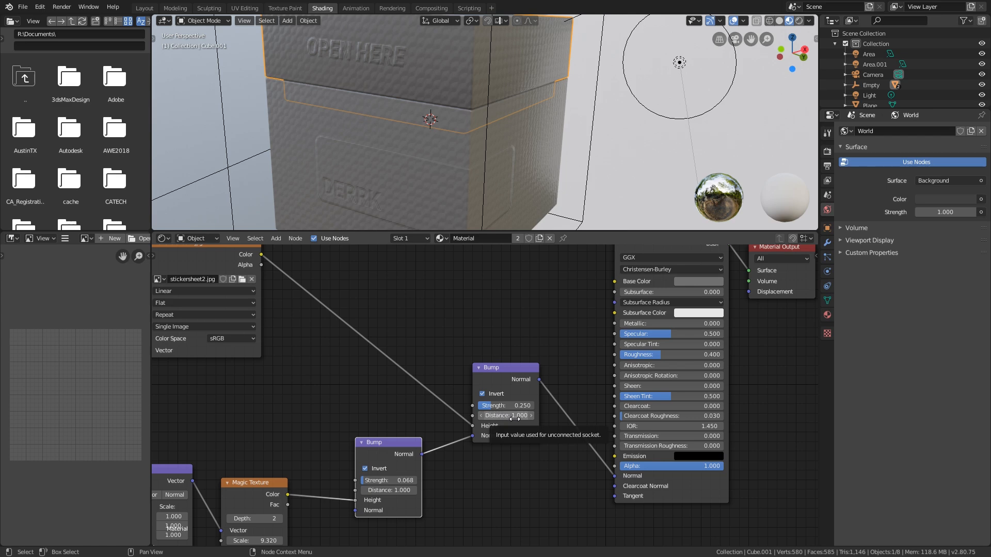
click(712, 462)
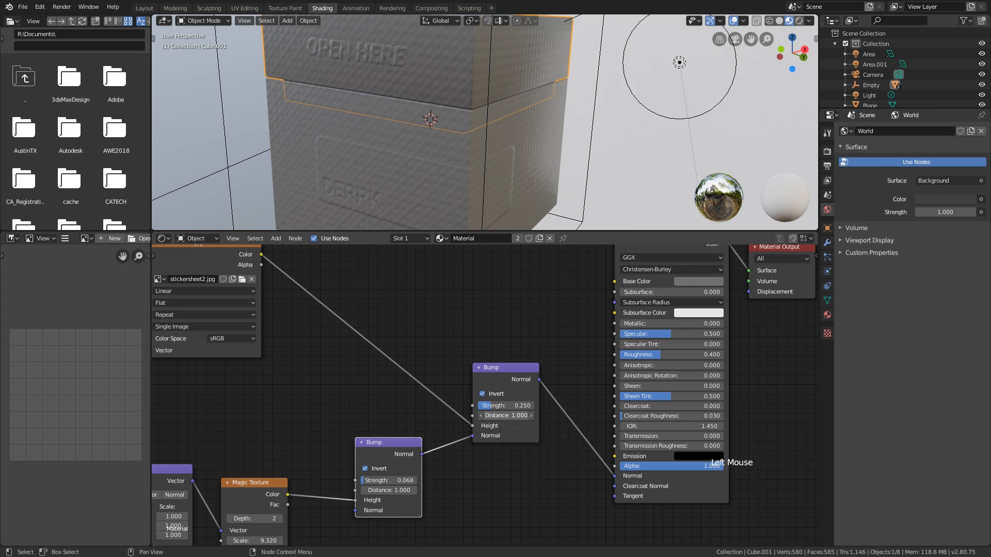
drag(506, 415, 496, 415)
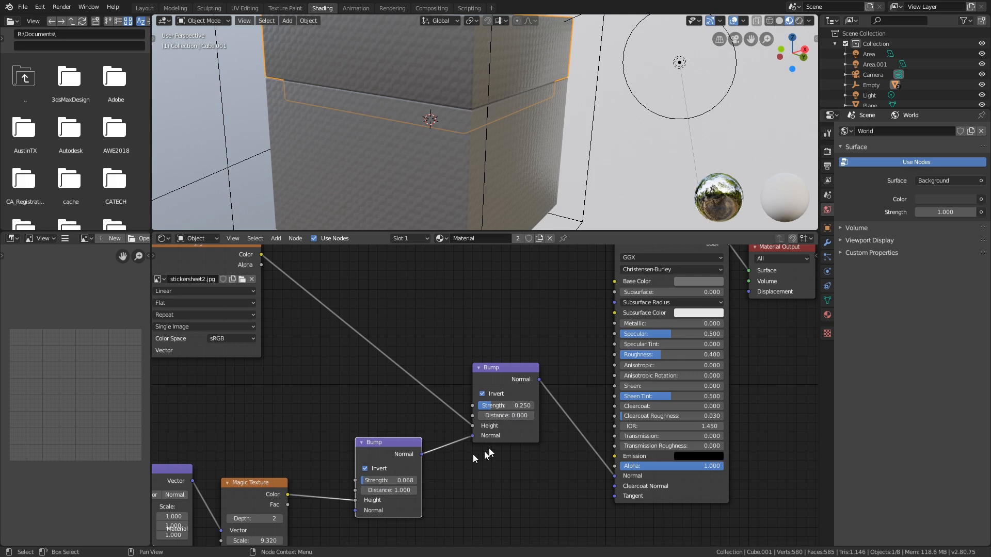
mouse_move(515, 418)
mouse_down()
mouse_move(524, 418)
mouse_move(515, 418)
mouse_up()
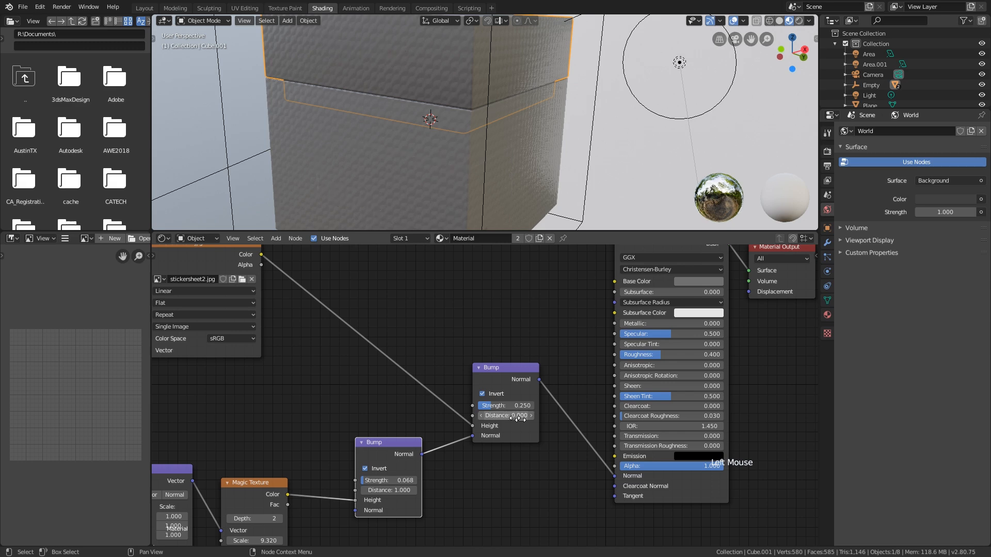
key(ctrl+z)
Try a Distance of 0 on the Magic Texture Bump node and undo the change.
middle_drag(473, 462, 496, 438)
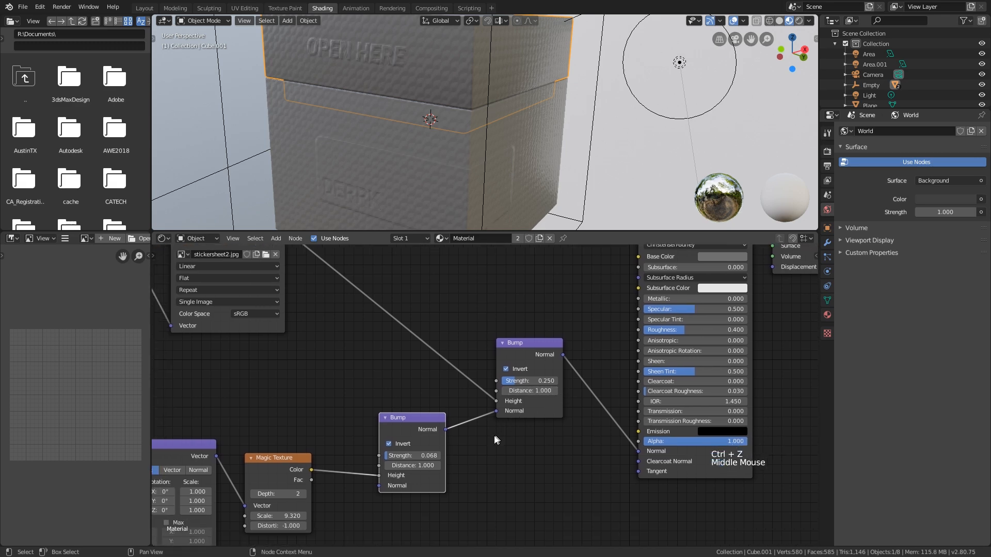
scroll(482, 446, down, 1)
drag(428, 465, 410, 465)
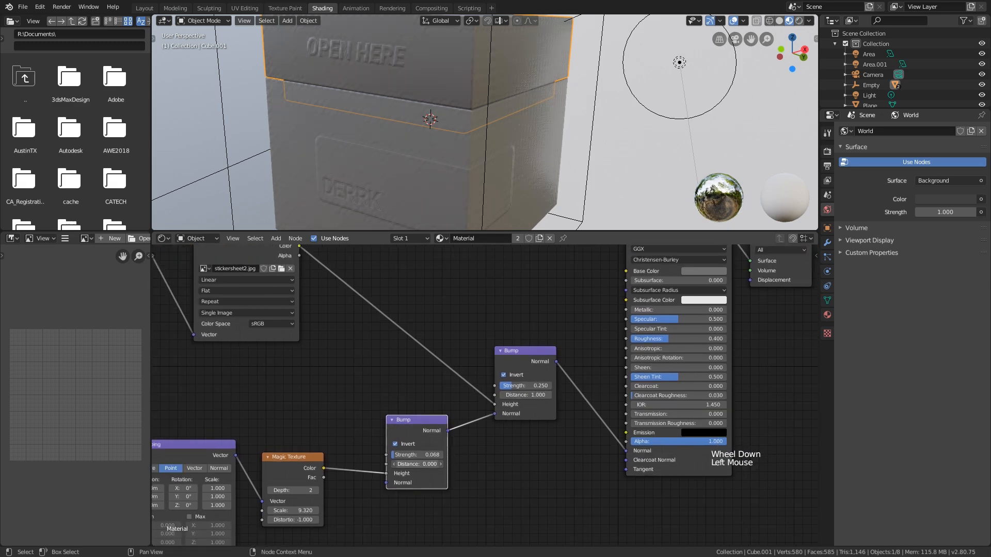
key(ctrl+z)
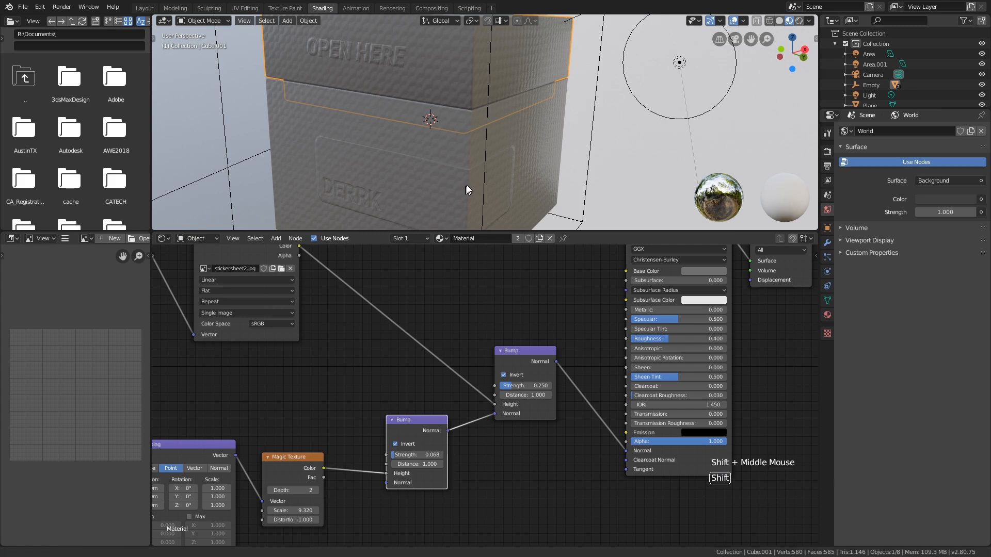
Move the Magic Texture Bump node slightly closer to the sticker sheet Bump and connect the stickersheet2.jpg Color output to its Distance input.
shift+middle_drag(467, 184, 479, 156)
drag(409, 425, 419, 417)
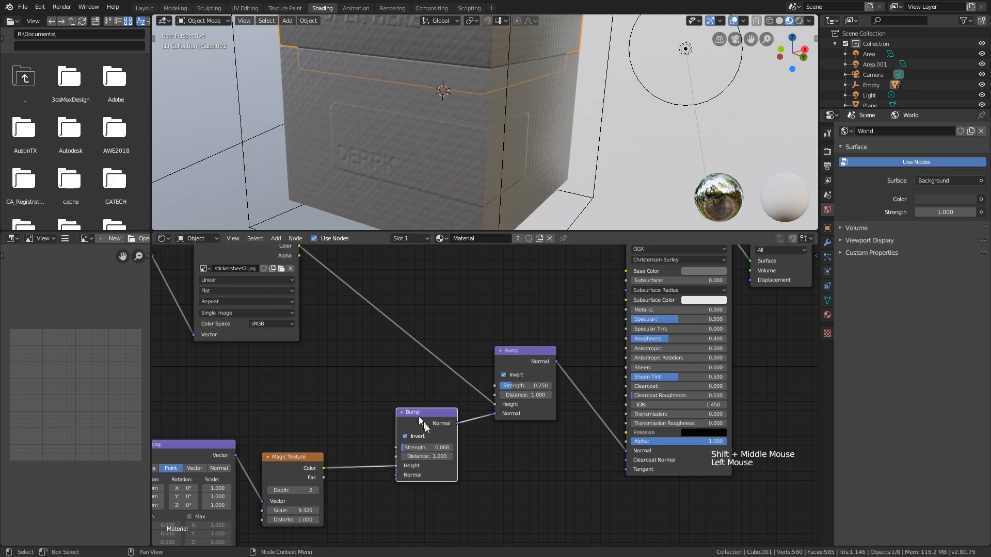
double_click(449, 457)
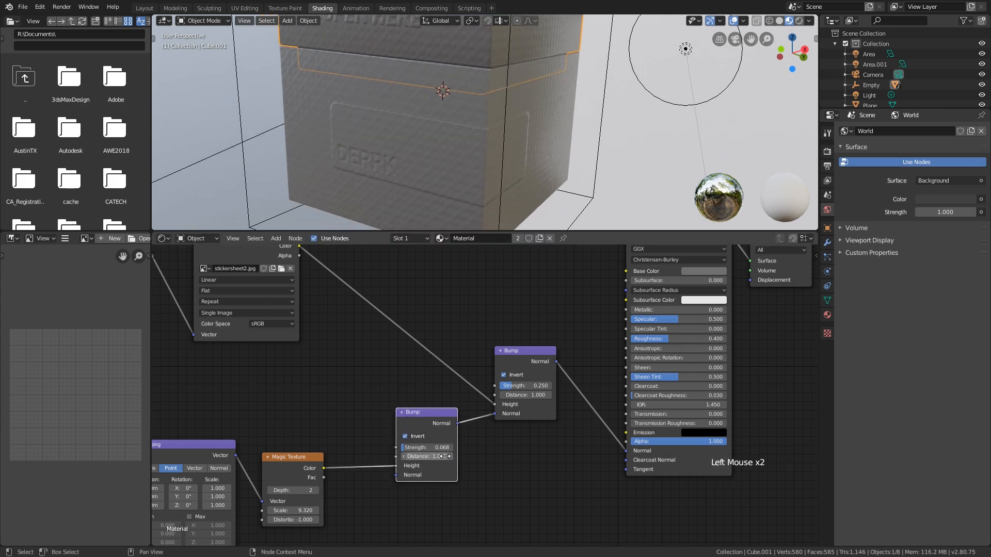
middle_drag(446, 358, 467, 401)
scroll(467, 401, down, 2)
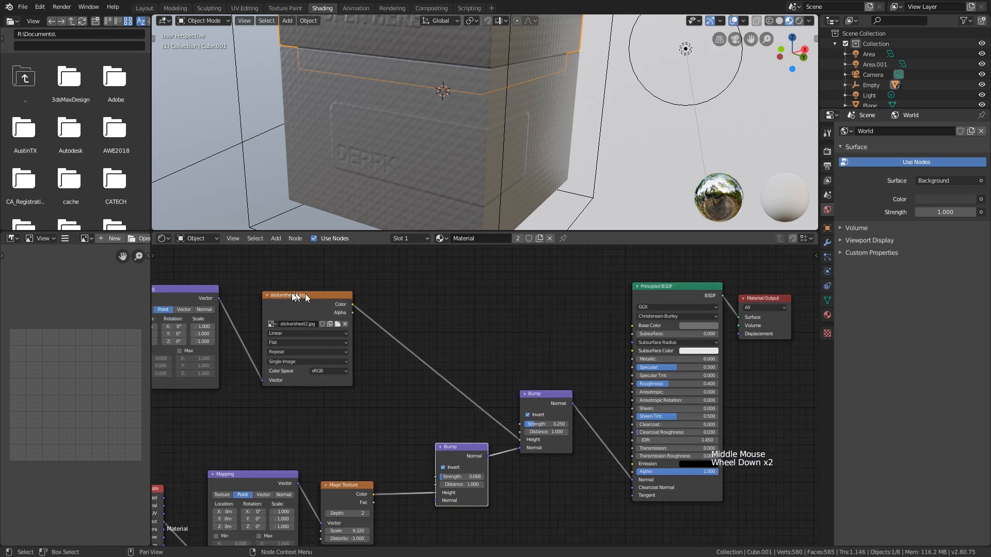
click(305, 293)
scroll(305, 293, down, 1)
middle_drag(331, 289, 372, 307)
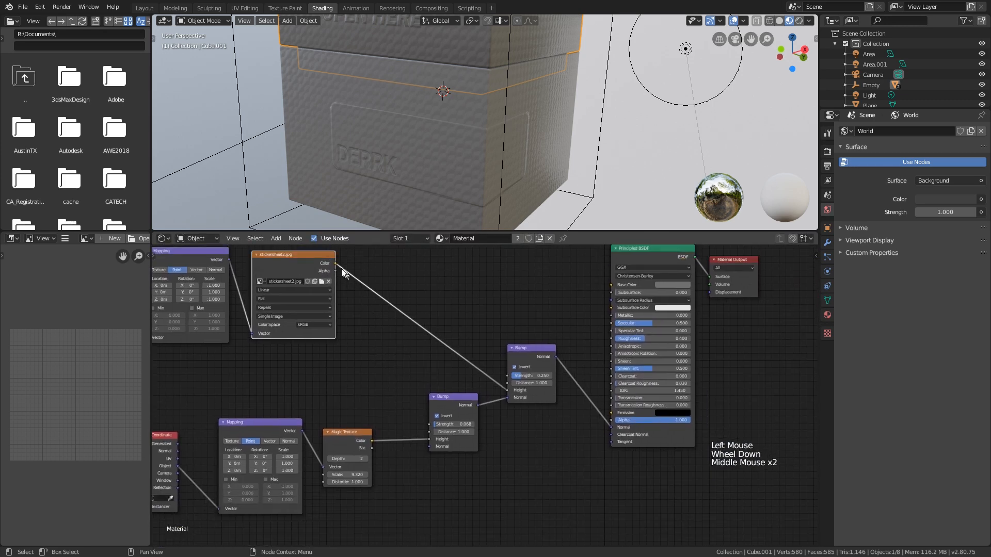
drag(336, 263, 428, 432)
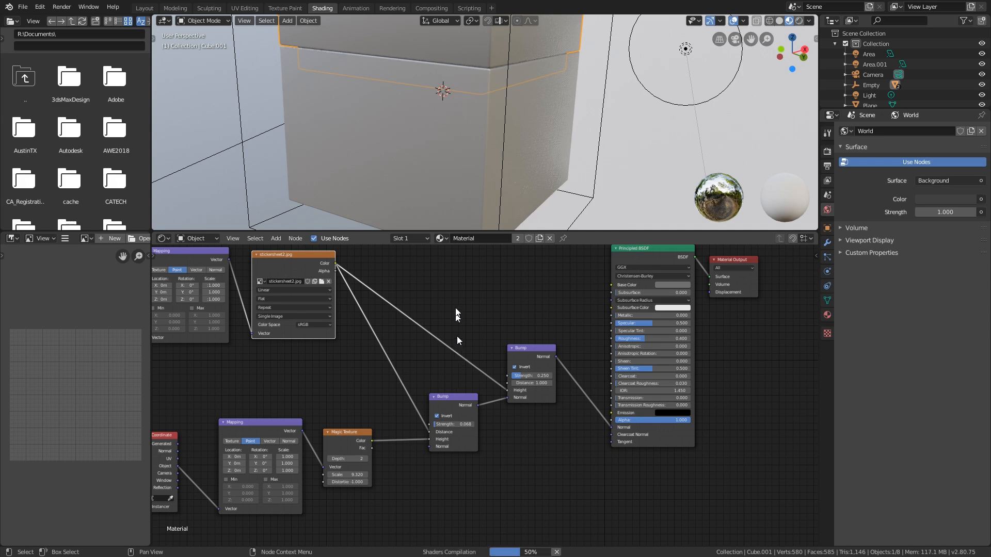
Examine the fine bump pattern inside and around the label areas on the box.
scroll(444, 141, up, 2)
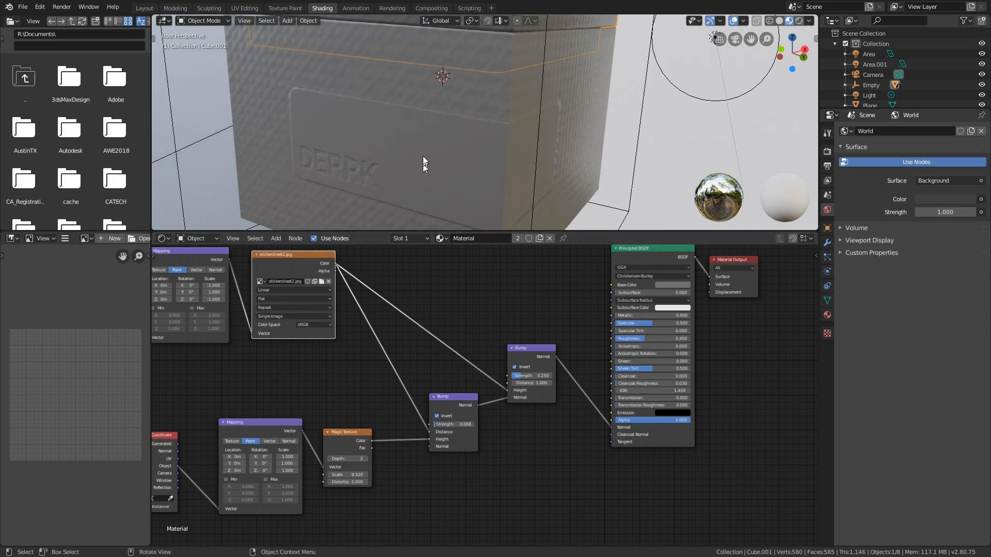
middle_drag(423, 155, 447, 297)
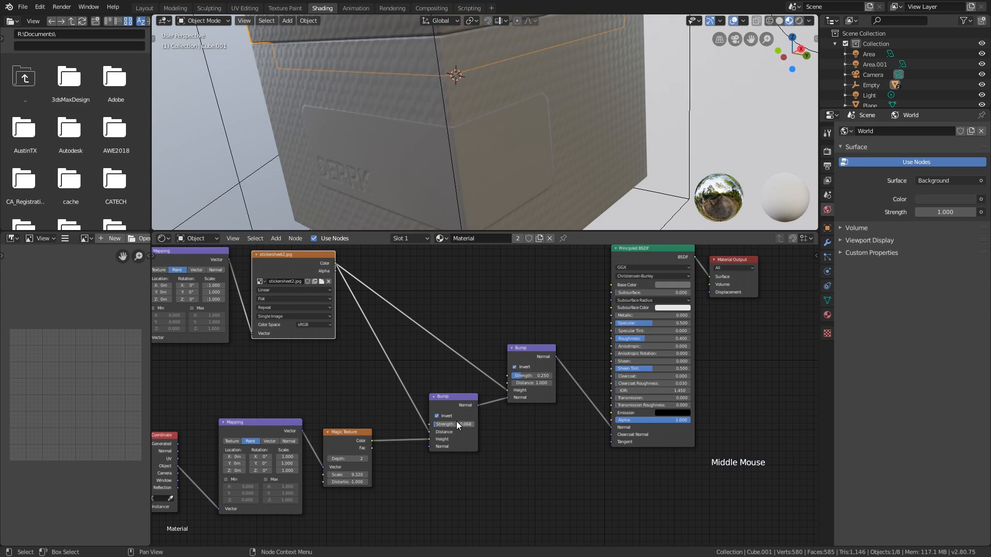
mouse_move(456, 424)
shift+mouse_down()
mouse_move(480, 424)
mouse_move(423, 424)
mouse_move(456, 424)
shift+mouse_up()
scroll(535, 133, down, 2)
shift+middle_drag(524, 124, 582, 206)
scroll(515, 159, down, 2)
middle_drag(539, 346, 531, 352)
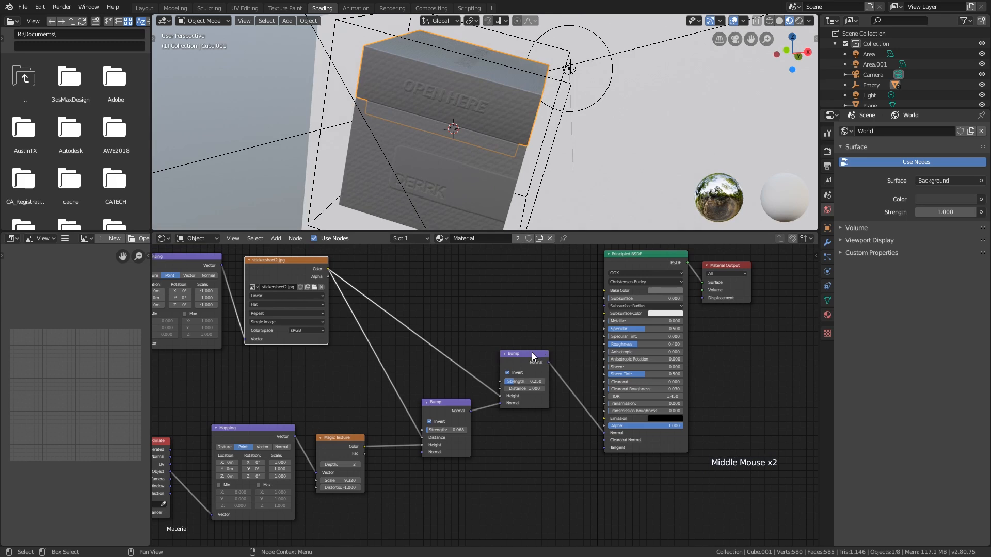
Move the sticker sheet Bump node slightly down and connect the stickersheet2.jpg Color output to the Principled BSDF's Roughness input.
drag(532, 355, 527, 376)
mouse_move(328, 268)
mouse_down()
mouse_move(624, 344)
mouse_move(604, 344)
mouse_up()
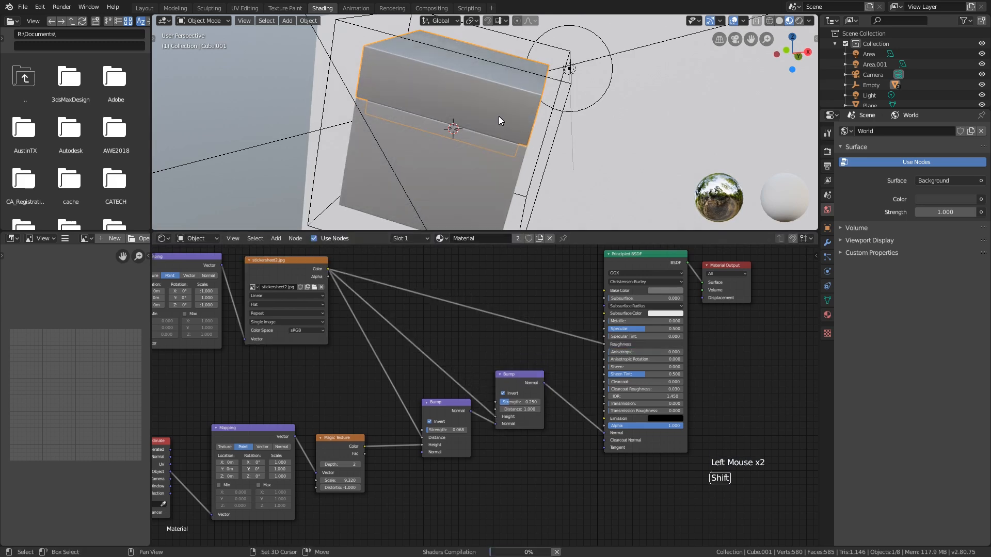
shift+middle_drag(499, 117, 491, 216)
Shift the stickersheet2.jpg node slightly left and connect its Color output to the Principled BSDF's Base Color input.
middle_drag(498, 300, 480, 347)
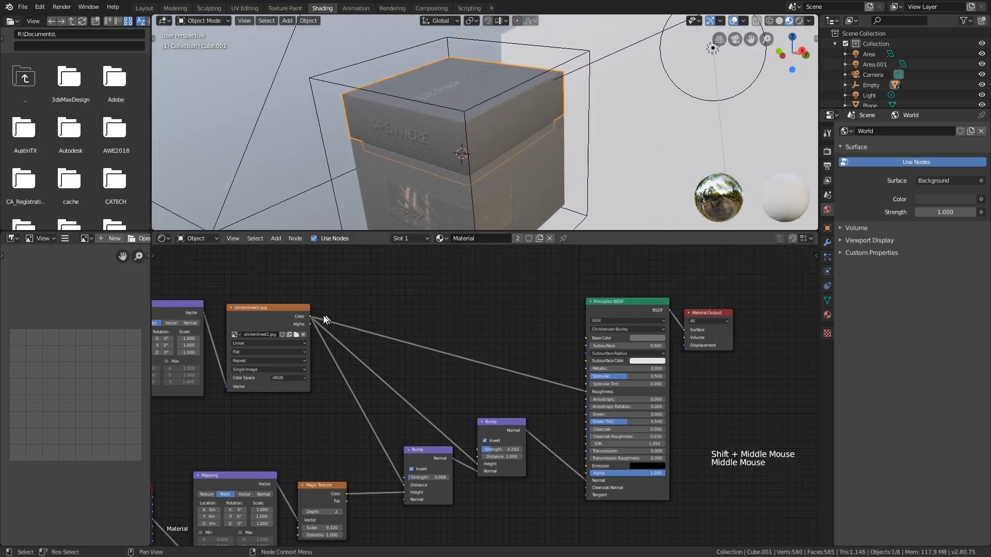
mouse_move(299, 311)
mouse_down()
mouse_move(279, 314)
mouse_move(586, 338)
mouse_up()
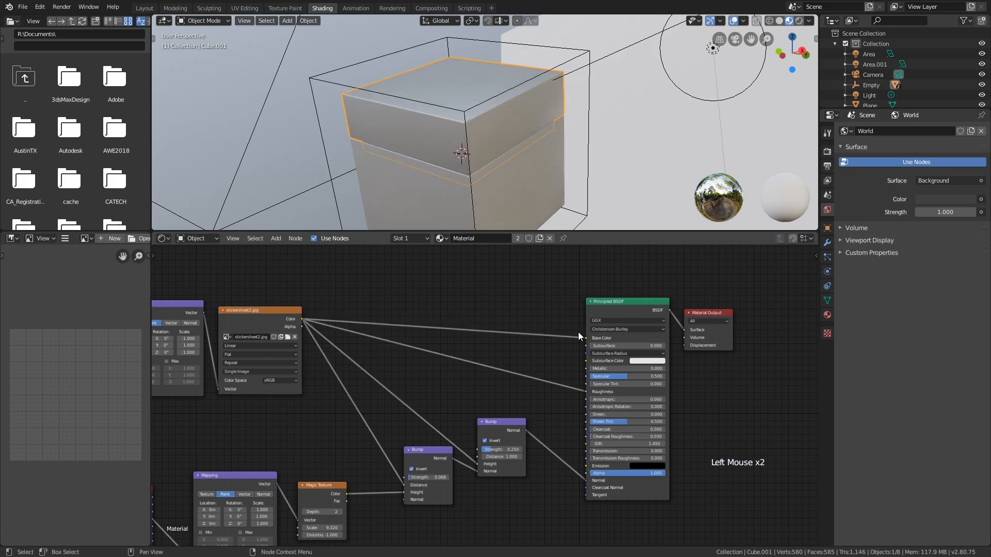
scroll(487, 170, down, 2)
mouse_move(487, 170)
middle_down()
mouse_move(482, 144)
mouse_move(586, 173)
mouse_move(628, 140)
mouse_move(492, 172)
mouse_move(498, 195)
mouse_move(497, 157)
middle_up()
scroll(498, 157, up, 2)
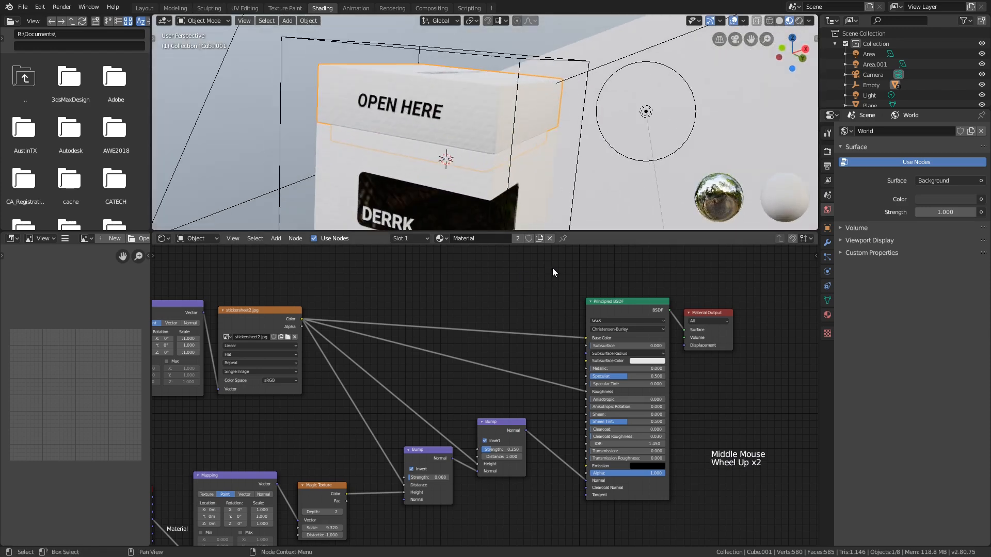
Insert a ColorRamp node on the link between the stickersheet2.jpg Color output and Base Color, placing it above the link.
key(shift+a)
mouse_move(526, 313)
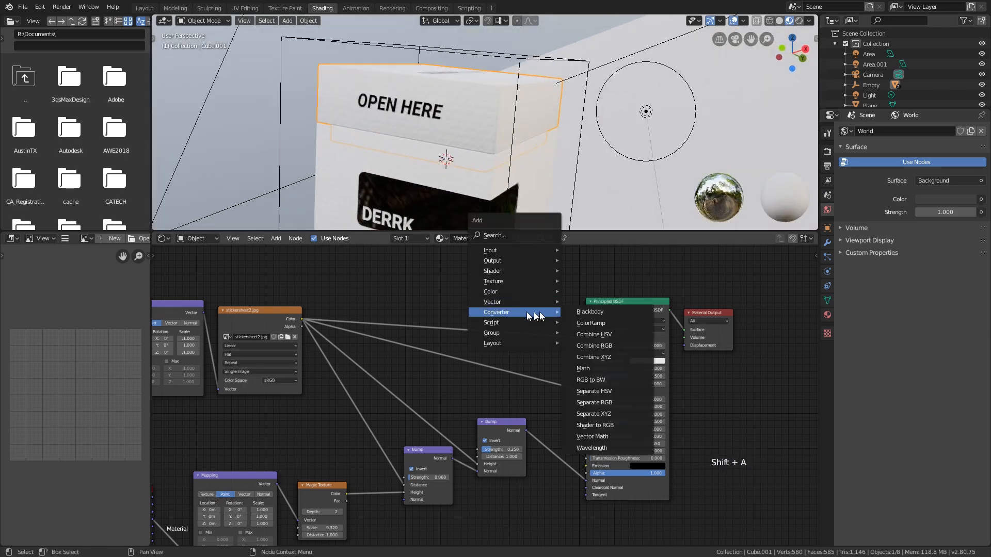
click(626, 329)
click(461, 279)
drag(470, 277, 488, 268)
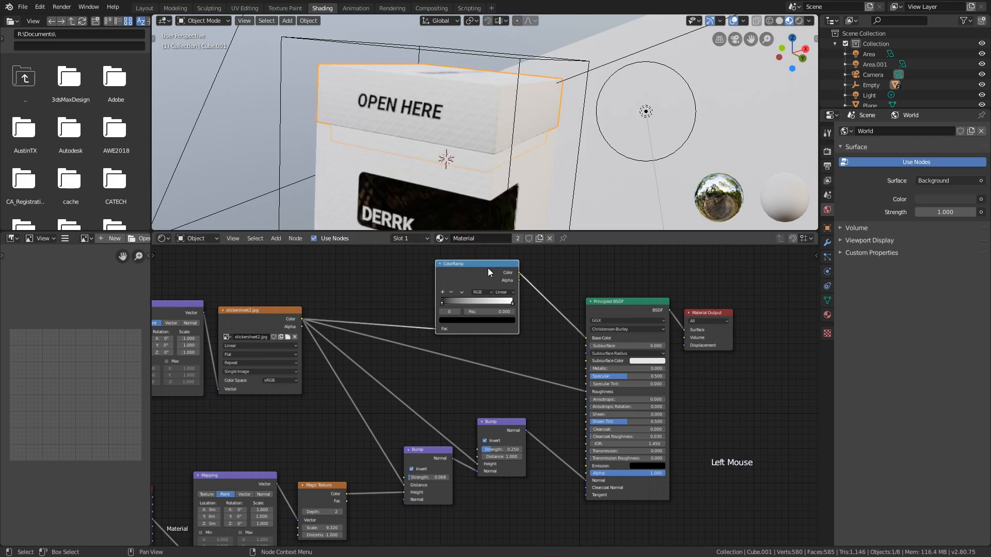
Change the ColorRamp's black stop to a light grey with an HSV value of 0.674.
middle_drag(478, 165, 467, 171)
scroll(469, 277, up, 2)
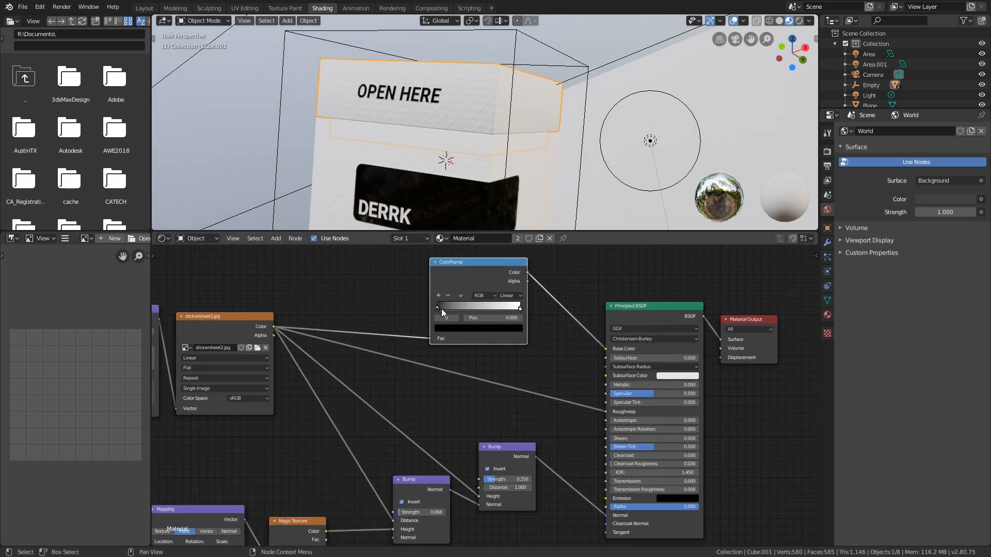
click(520, 308)
click(520, 328)
drag(489, 308, 444, 307)
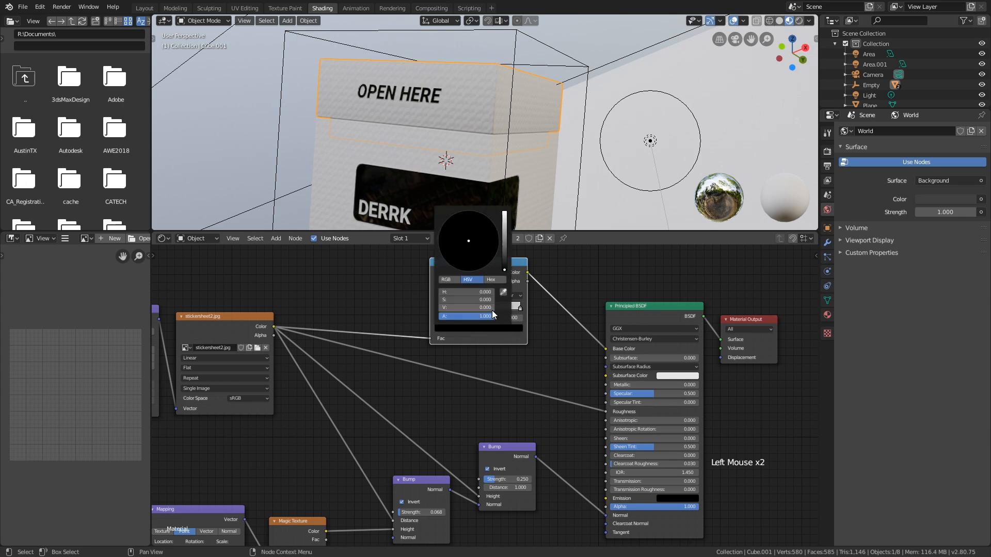
click(511, 310)
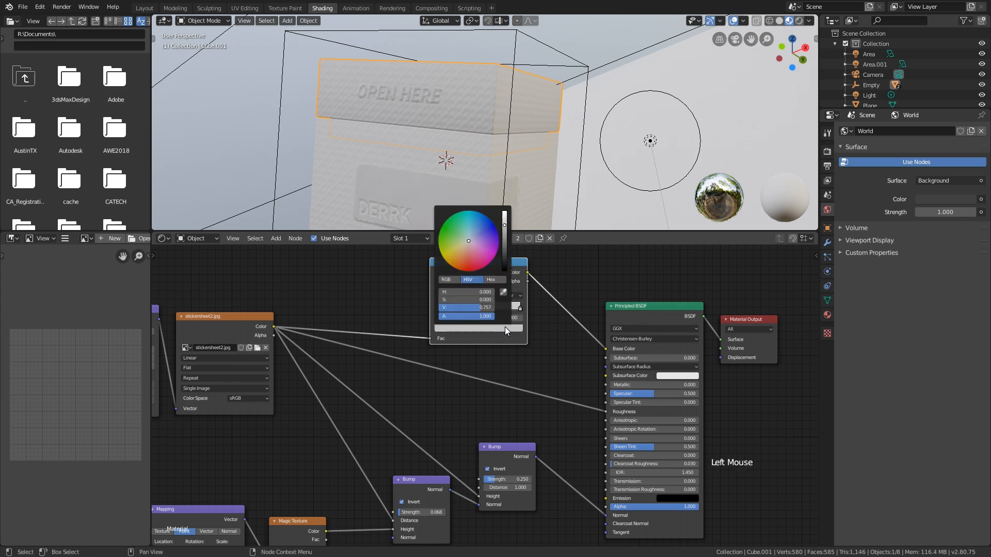
mouse_move(485, 308)
mouse_down()
mouse_move(503, 307)
mouse_move(477, 307)
mouse_up()
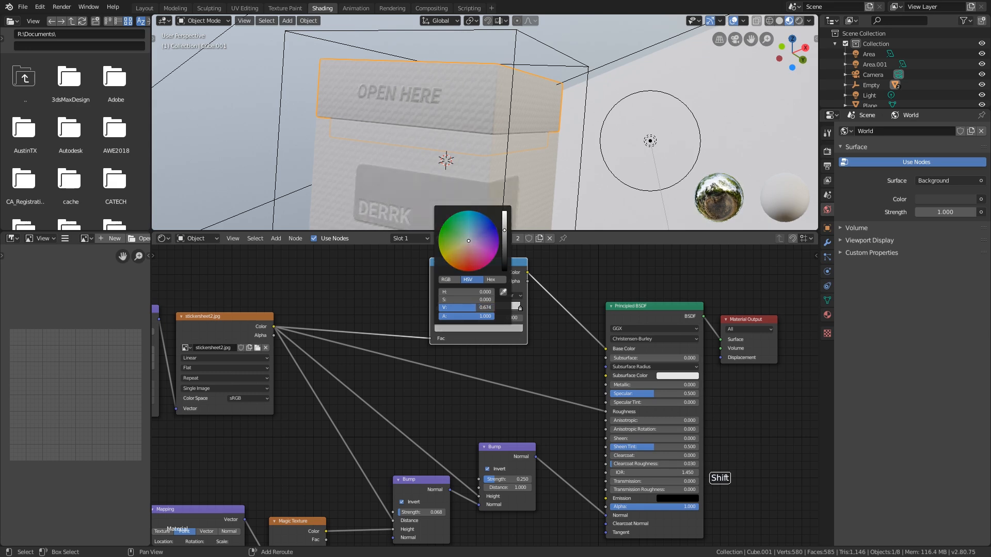
Check the greyed sticker colours on the box through the scene camera and from an orbited viewpoint.
scroll(522, 116, down, 2)
middle_drag(526, 114, 520, 118)
key(KP_0)
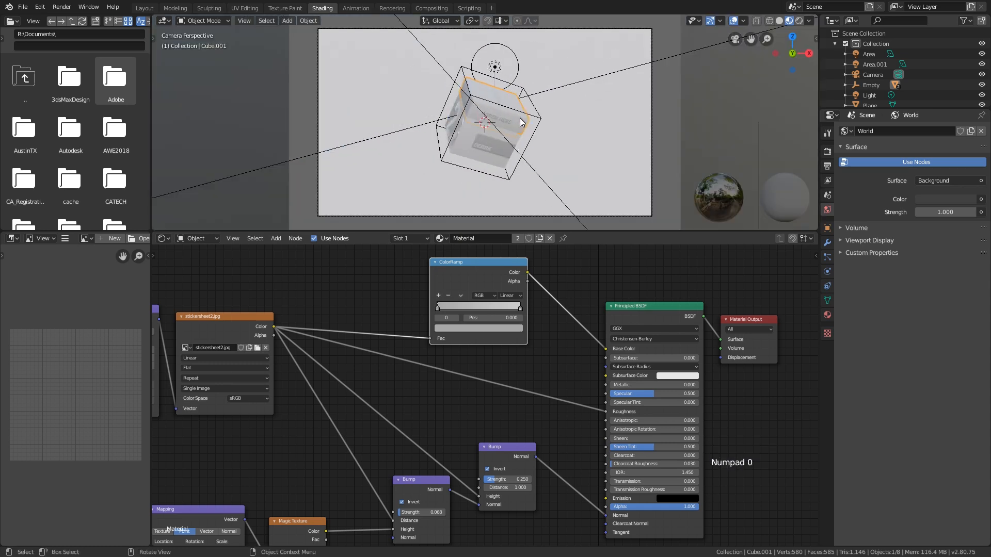
scroll(520, 118, up, 7)
scroll(512, 129, down, 1)
scroll(512, 129, down, 1)
middle_drag(512, 129, 677, 6)
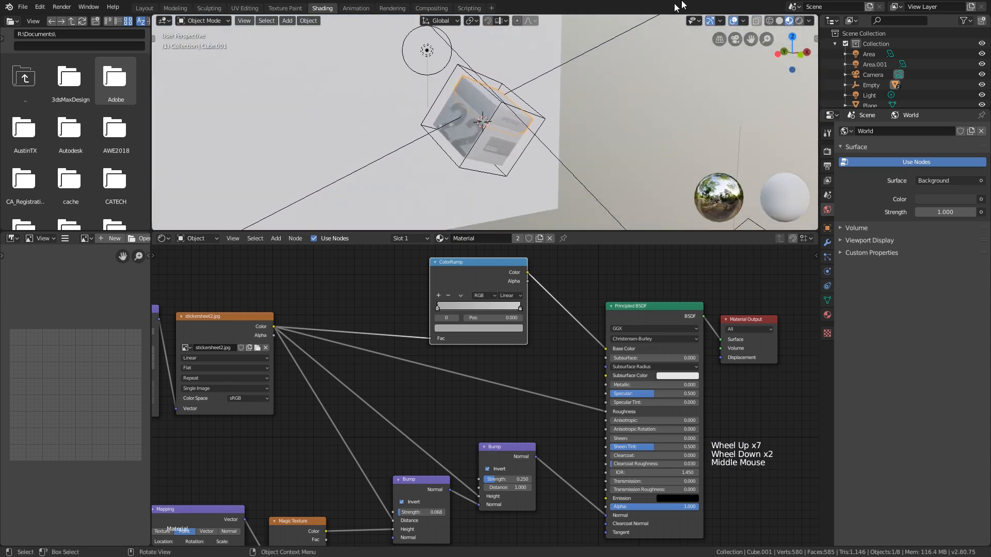
Switch the 3D viewport to Rendered shading and view the box through the scene camera.
click(800, 21)
middle_drag(597, 103, 556, 102)
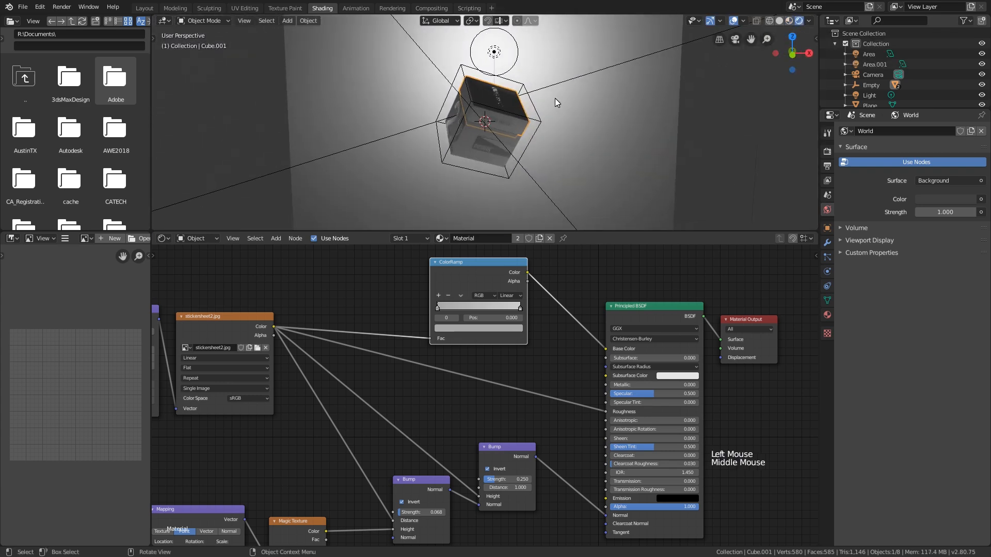
key(KP_0)
scroll(555, 101, down, 3)
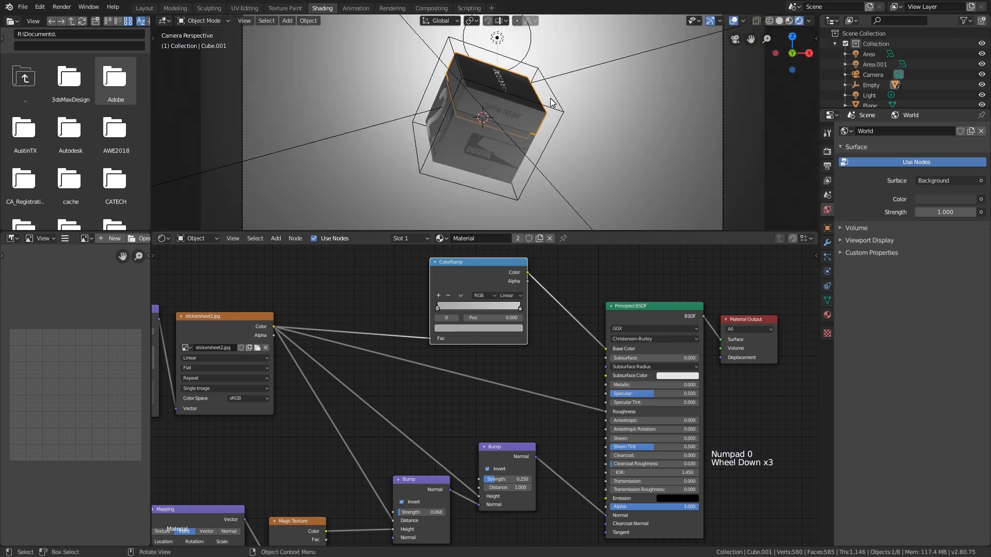
scroll(556, 103, up, 2)
shift+middle_drag(556, 103, 559, 123)
Try a free trackball rotation of the Empty to examine how the box faces catch the light.
click(559, 122)
click(561, 122)
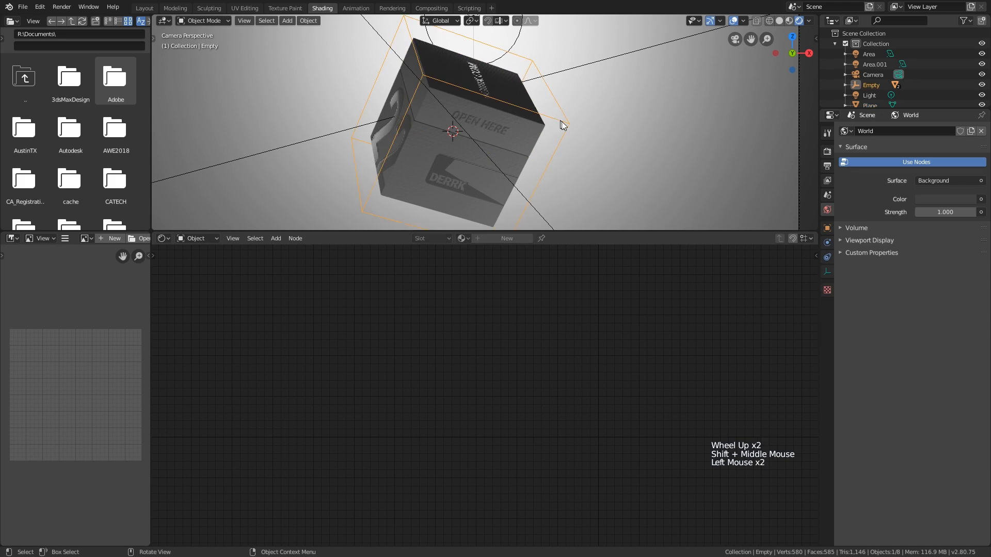
key(r)
key(r)
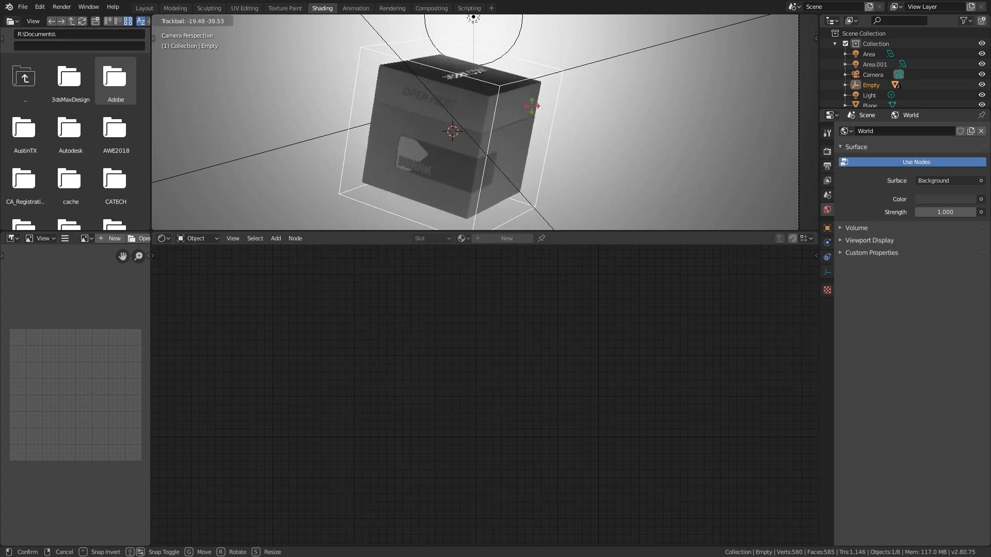
click(643, 118)
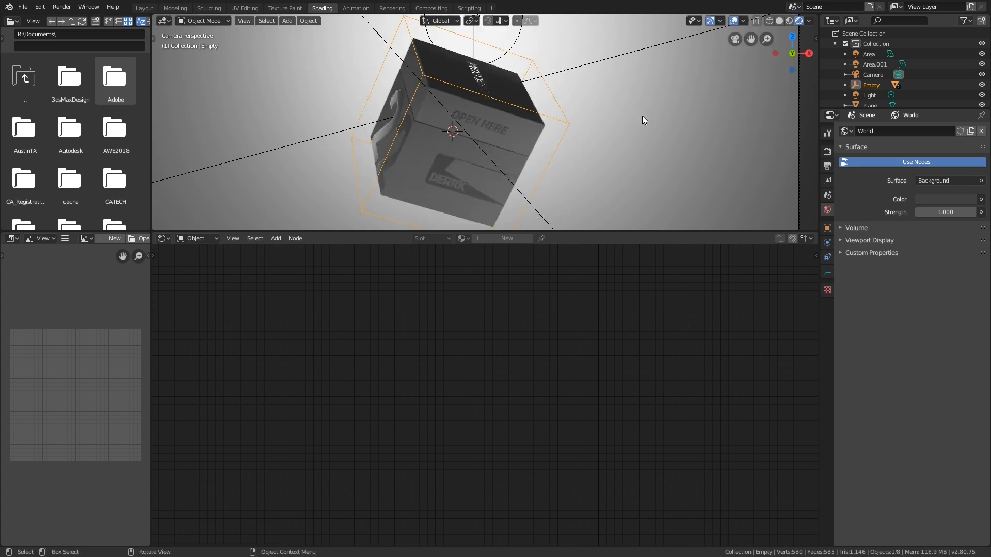
Select the box body and move its ColorRamp node higher up to clear space above the roughness link.
click(449, 182)
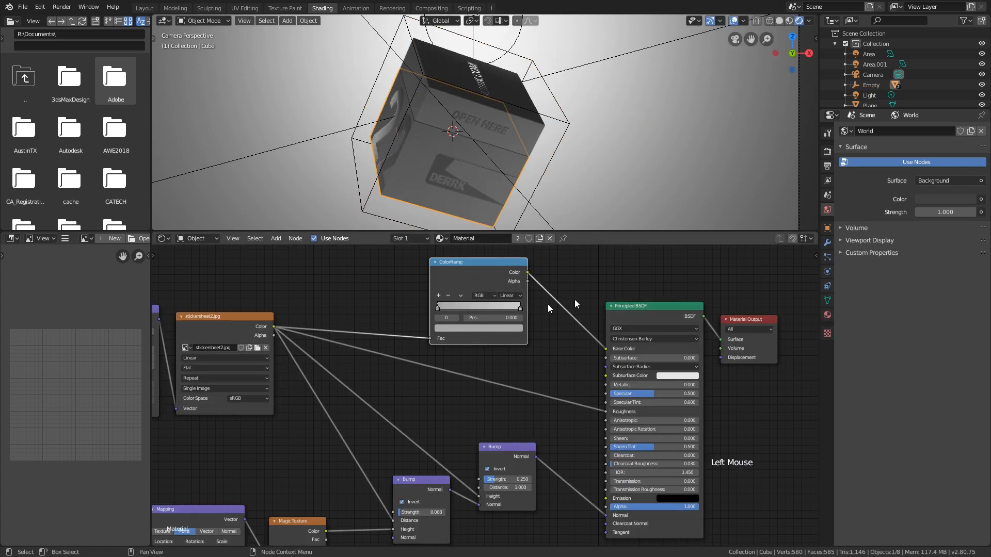
scroll(569, 293, down, 2)
middle_drag(568, 293, 581, 325)
drag(525, 295, 530, 221)
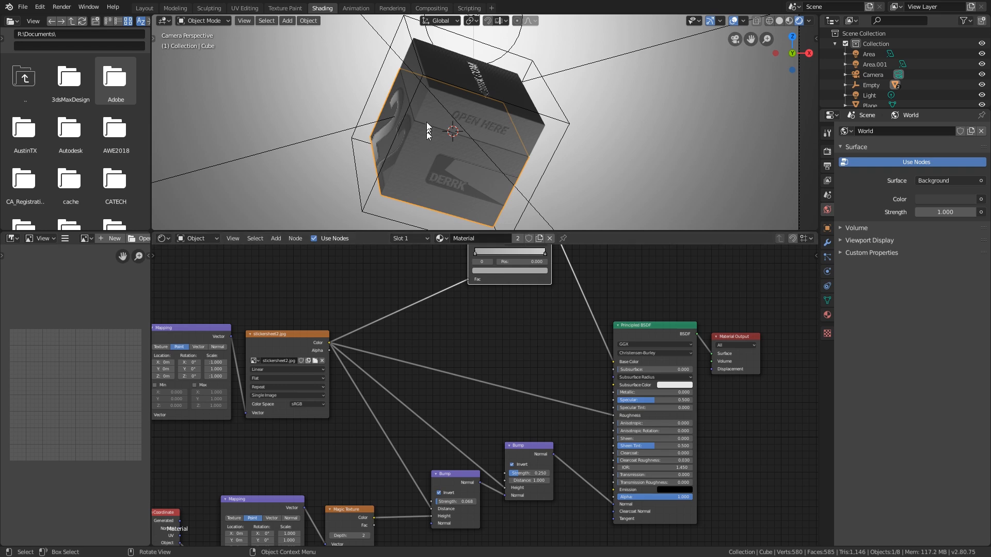
Insert a second ColorRamp node on the link between the stickersheet2.jpg Color output and the Roughness input.
scroll(423, 123, up, 5)
scroll(417, 135, down, 2)
middle_drag(425, 146, 521, 206)
scroll(451, 125, up, 7)
key(shift+a)
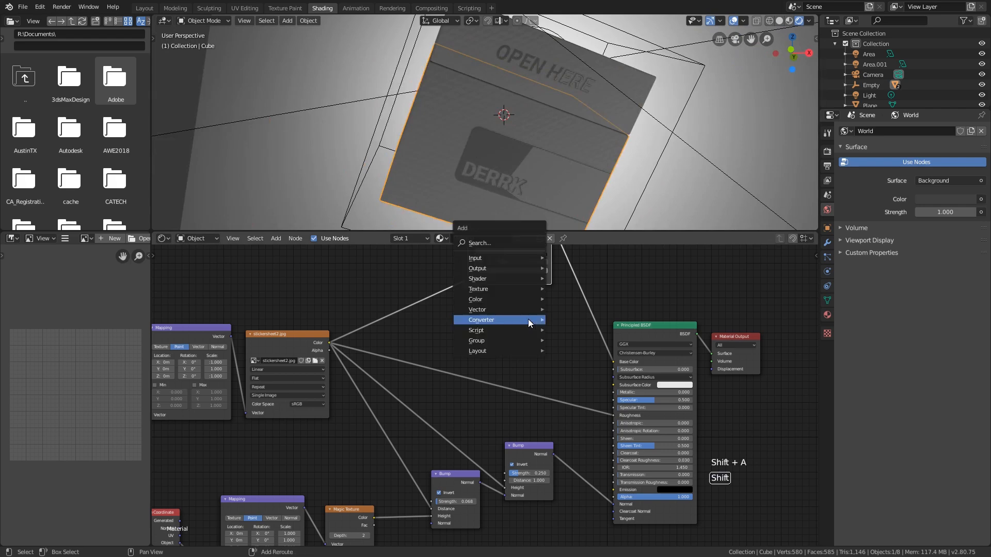
mouse_move(528, 317)
click(576, 326)
click(480, 338)
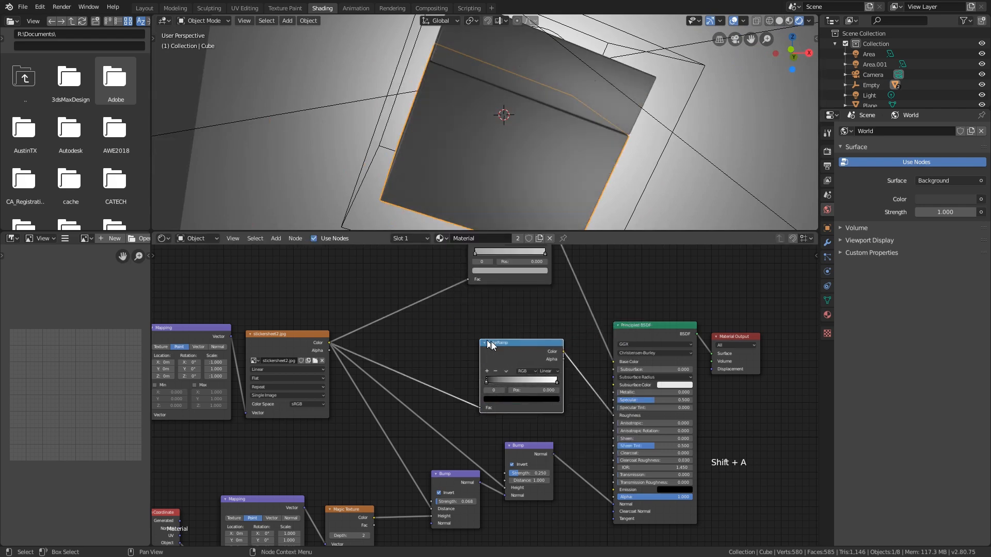
Set the white stop of the roughness ColorRamp to a grey with an HSV value of 0.600.
middle_drag(533, 159, 578, 160)
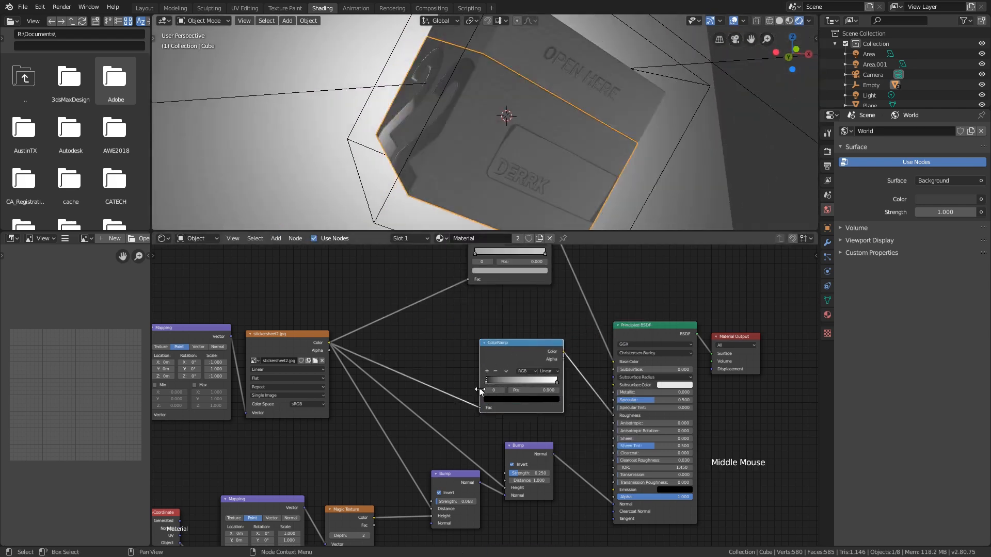
middle_drag(516, 170, 495, 166)
scroll(549, 370, up, 2)
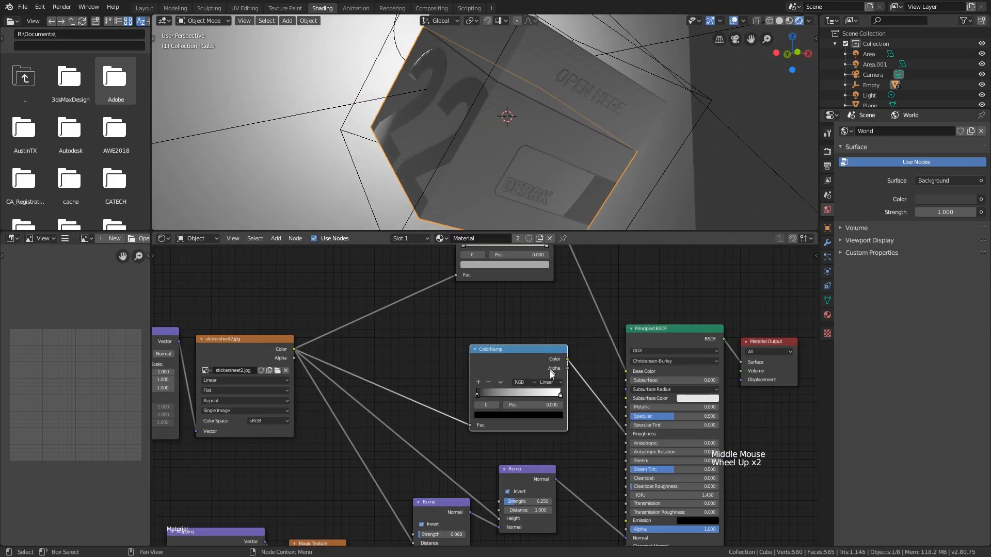
click(558, 395)
click(519, 414)
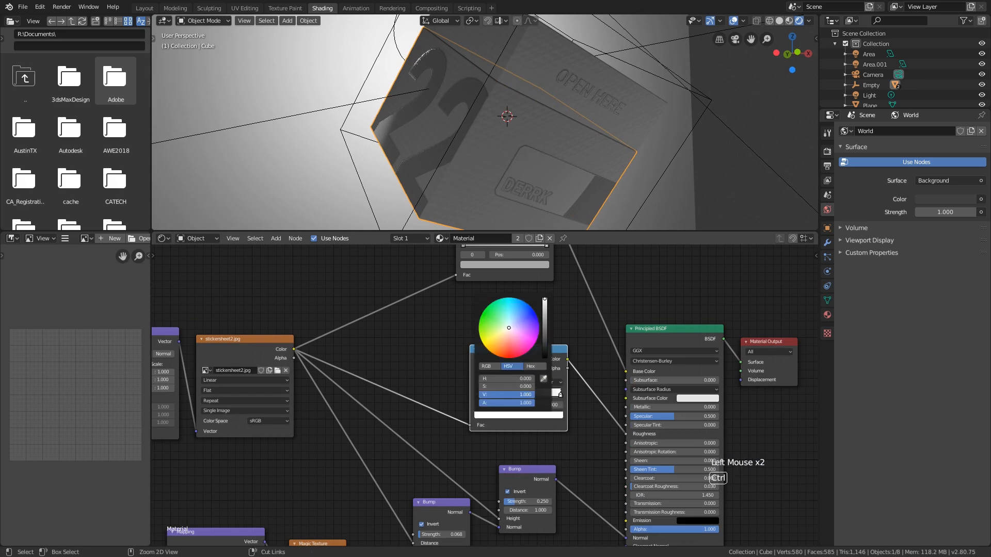
drag(544, 299, 544, 323)
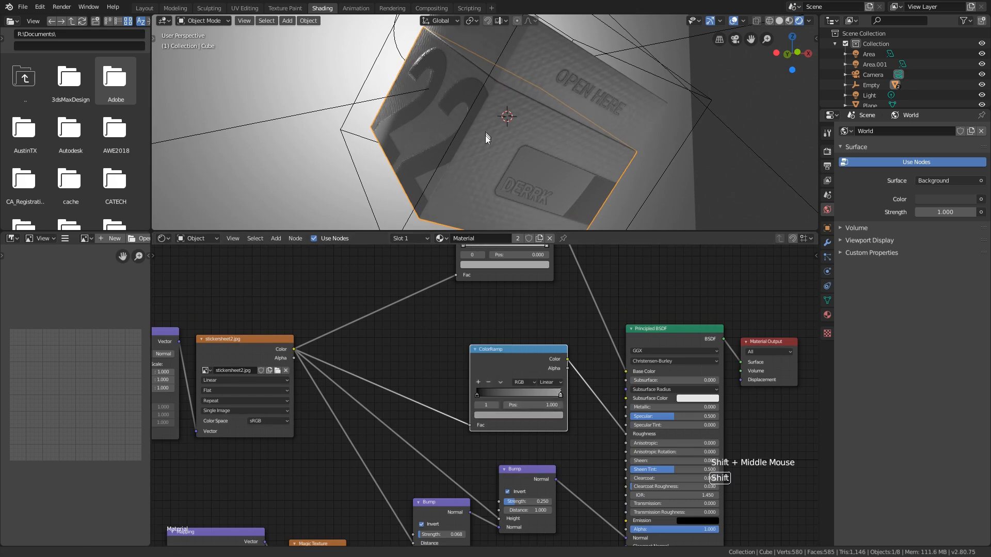
Brighten the roughness ColorRamp's end stop to an HSV value of 0.860 and check the box from other angles.
middle_drag(485, 136, 535, 84)
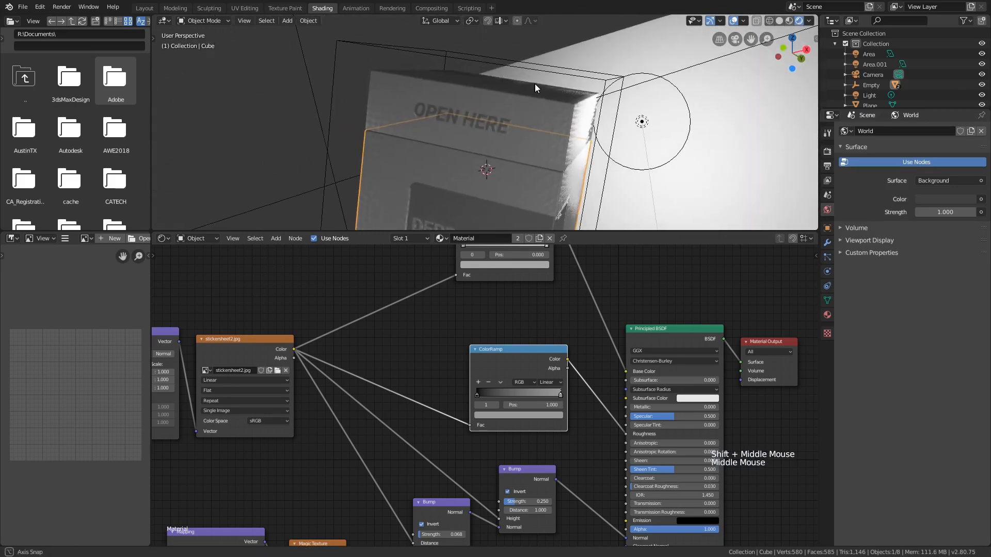
middle_drag(591, 222, 635, 155)
click(541, 414)
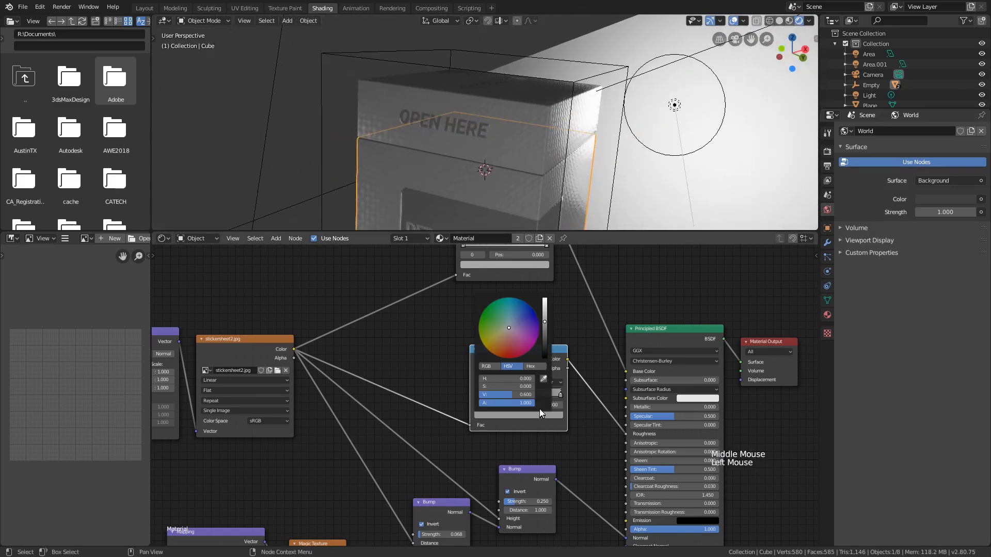
ctrl+shift+drag(509, 395, 522, 395)
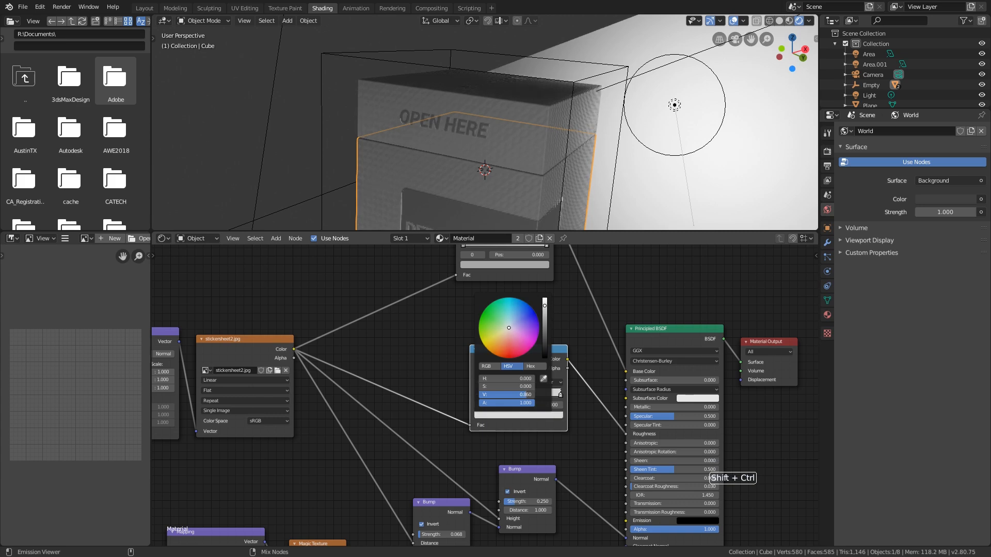
middle_drag(485, 80, 555, 124)
scroll(538, 49, down, 1)
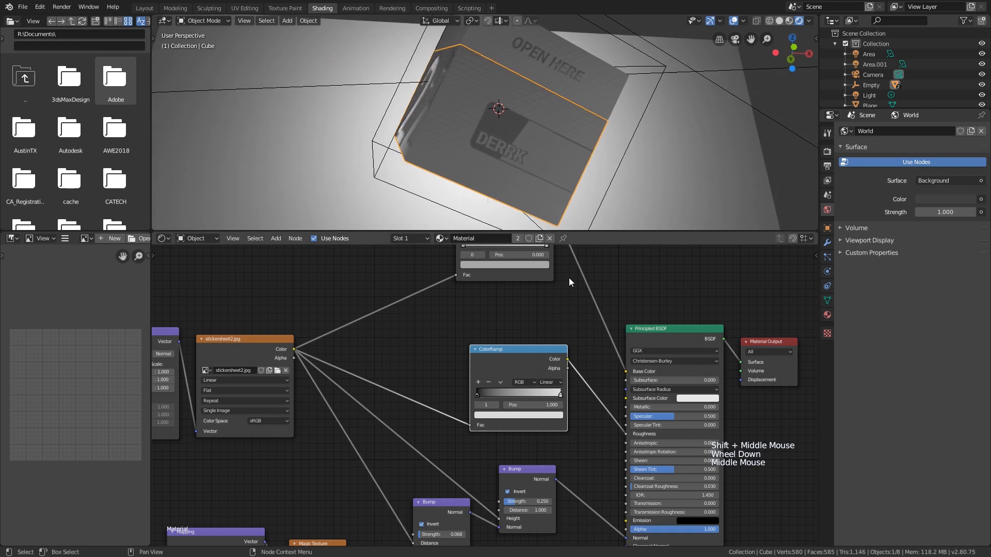
Raise the roughness ColorRamp's black stop to a dark grey with an HSV value of 0.430.
scroll(490, 358, up, 2)
click(476, 400)
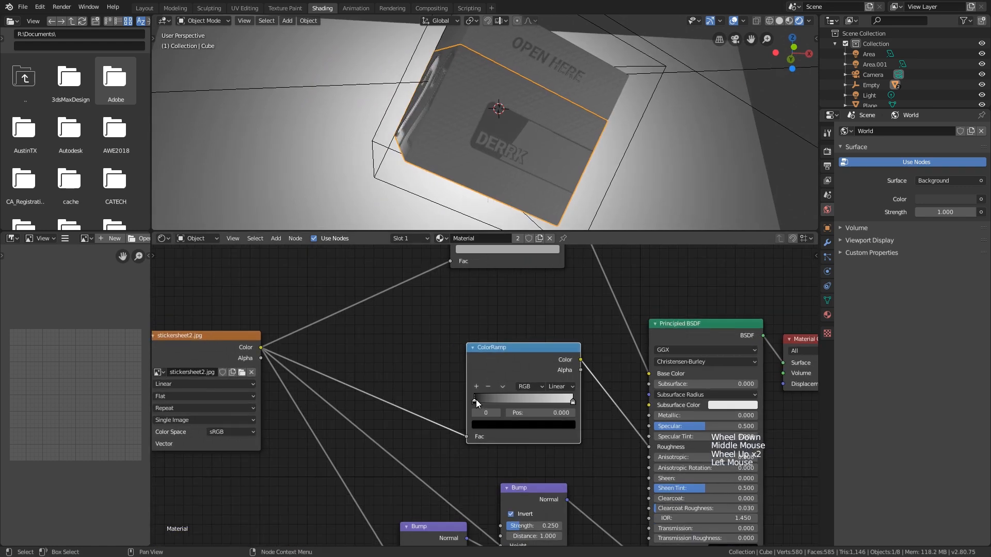
click(490, 427)
mouse_move(490, 401)
ctrl+mouse_down()
mouse_move(516, 401)
mouse_move(491, 401)
ctrl+mouse_up()
middle_drag(496, 206, 542, 216)
scroll(542, 217, down, 1)
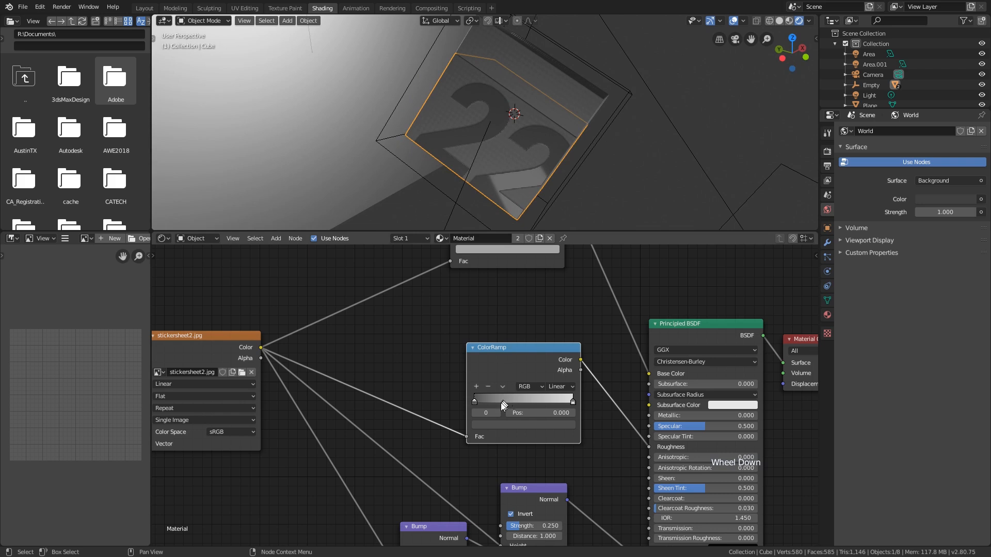
click(500, 422)
ctrl+shift+drag(510, 405, 516, 401)
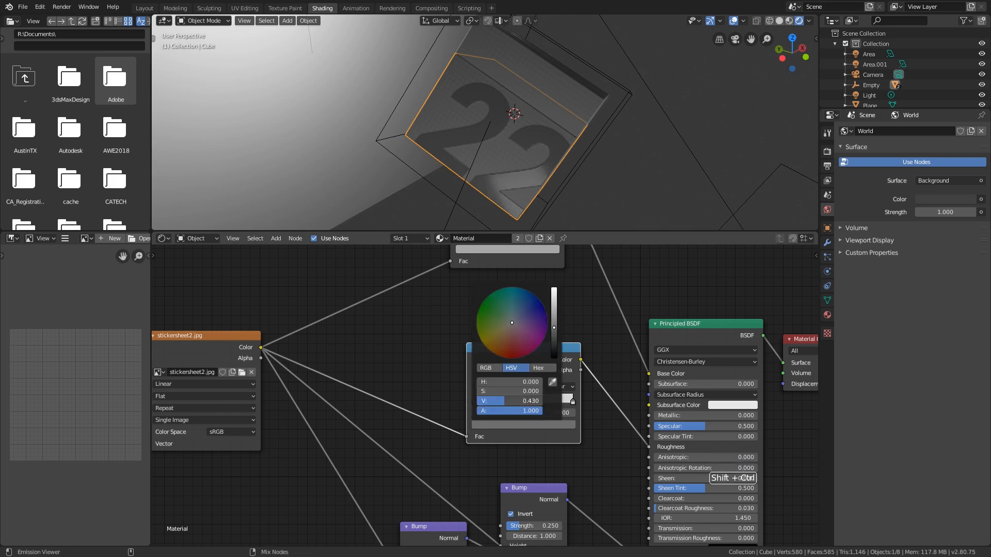
middle_drag(634, 64, 502, 145)
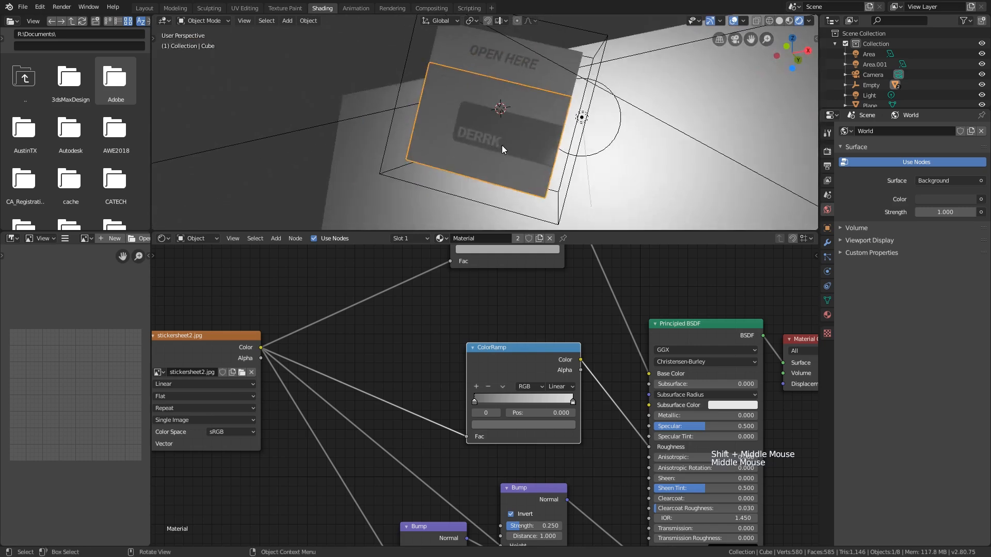
Disconnect the upper ColorRamp from Base Color and set the Base Color to white with an HSV value of 1.000.
key(KP_0)
scroll(502, 145, down, 7)
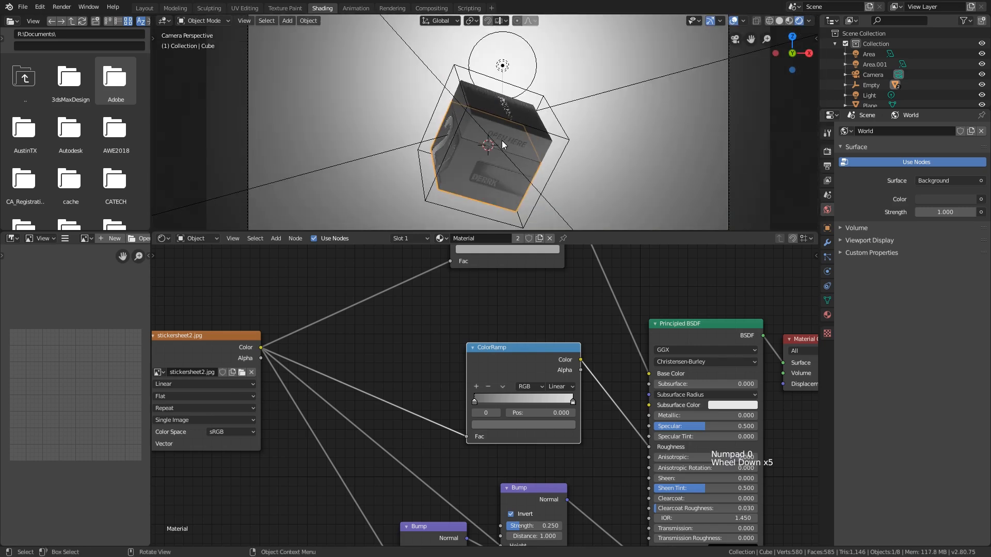
middle_drag(559, 336, 613, 354)
drag(630, 415, 638, 388)
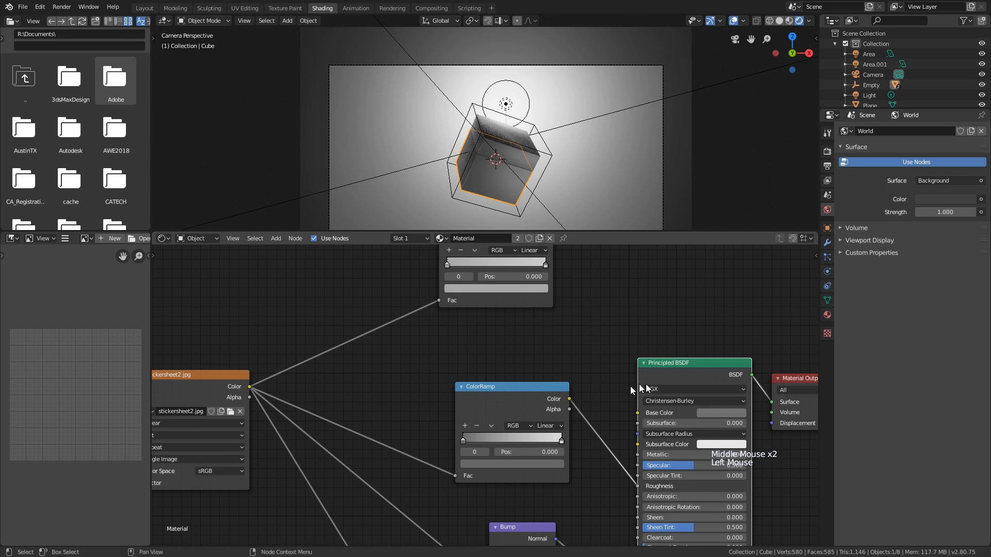
click(710, 414)
drag(779, 314, 779, 277)
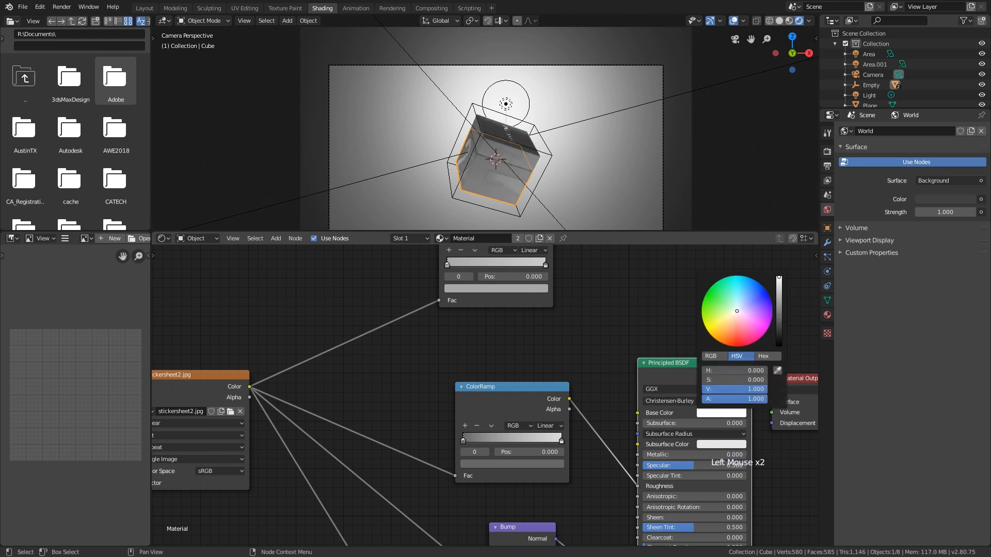
Set the Principled BSDF's Metallic value to 1.000 and inspect the box through the scene camera.
scroll(521, 192, up, 3)
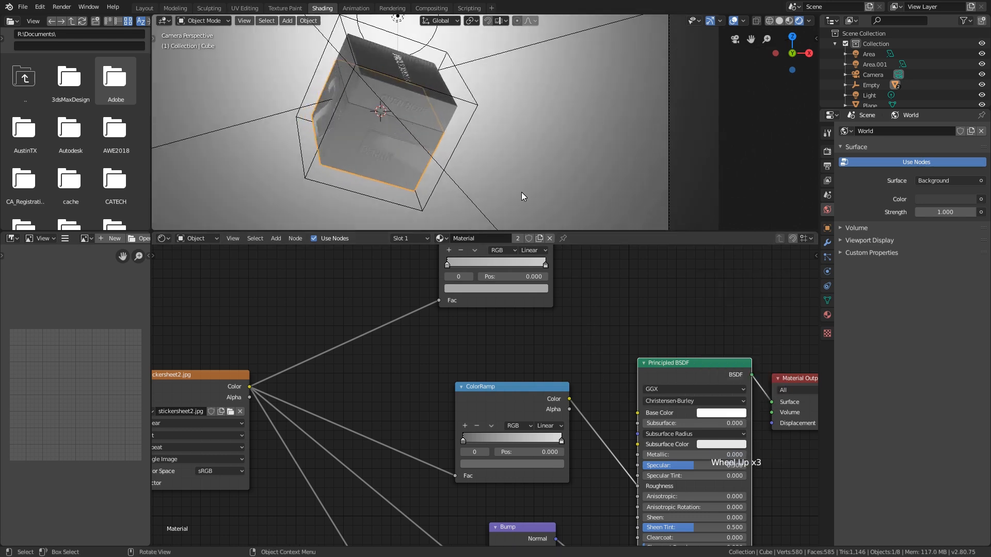
middle_drag(692, 411, 697, 380)
scroll(697, 379, down, 1)
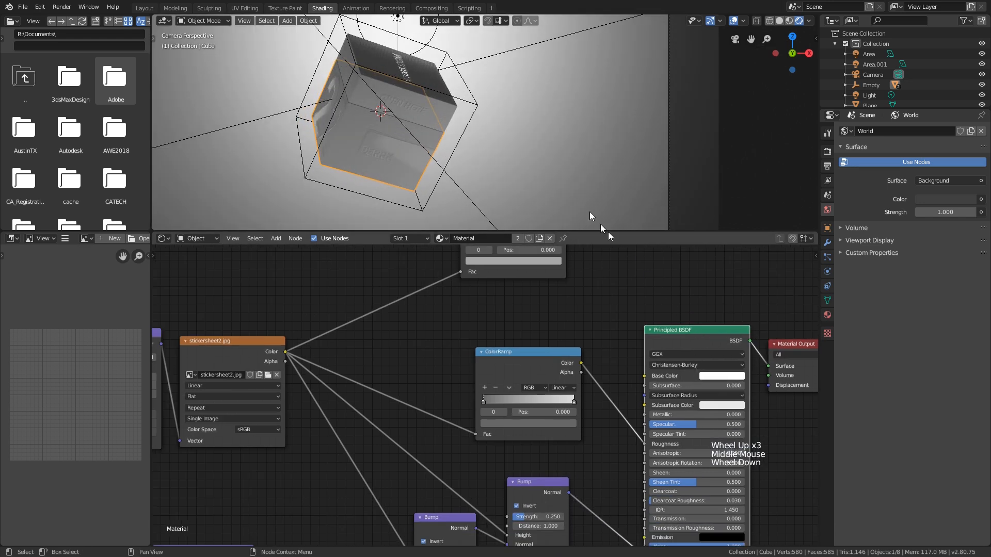
shift+middle_drag(597, 221, 673, 362)
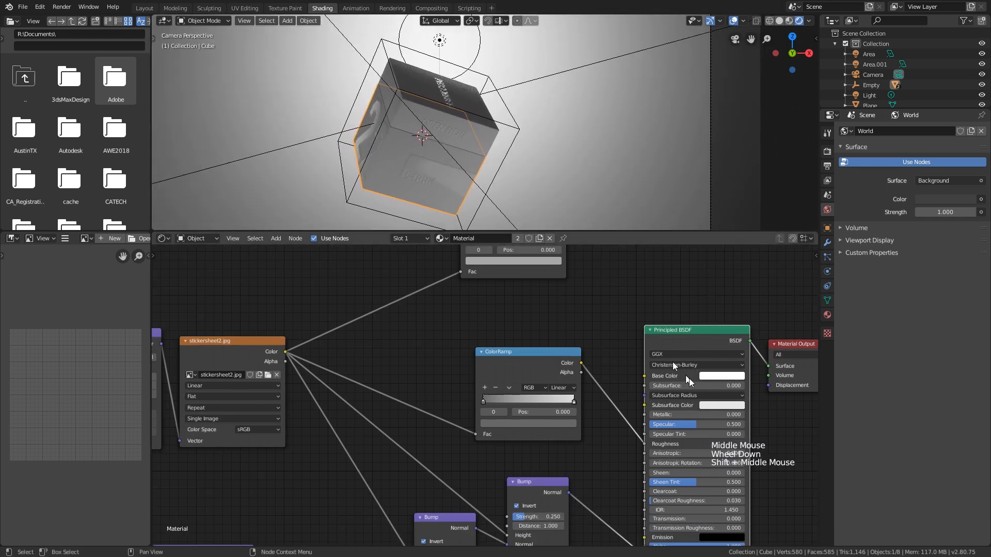
drag(690, 415, 788, 415)
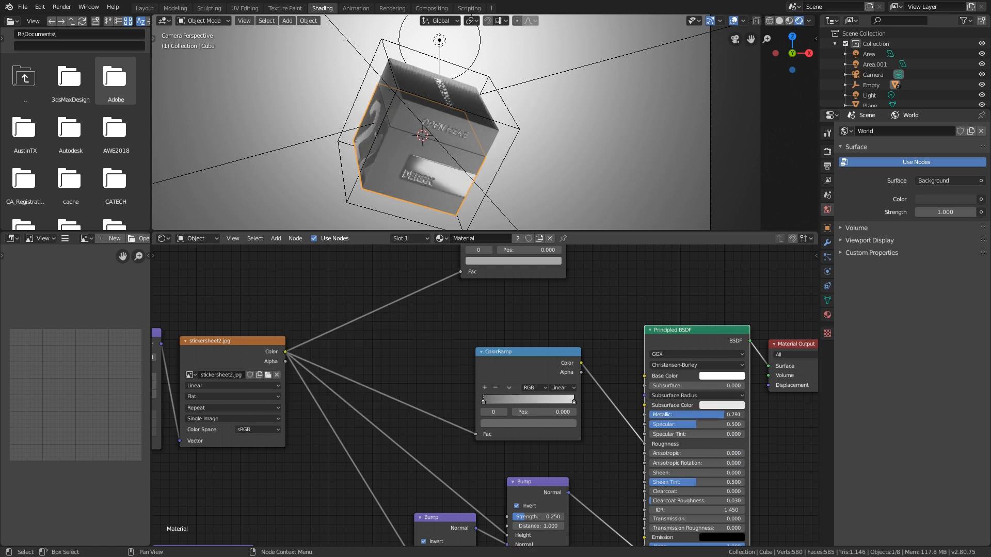
shift+middle_drag(423, 182, 416, 190)
scroll(415, 189, up, 2)
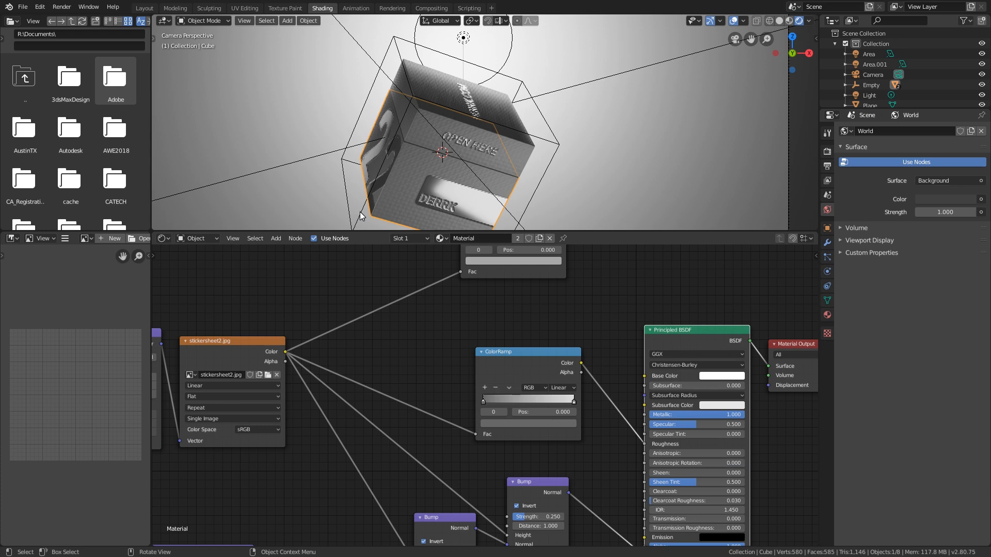
Try a free trackball rotation of the Empty to preview the metallic reflections on the box.
click(359, 212)
key(r)
key(r)
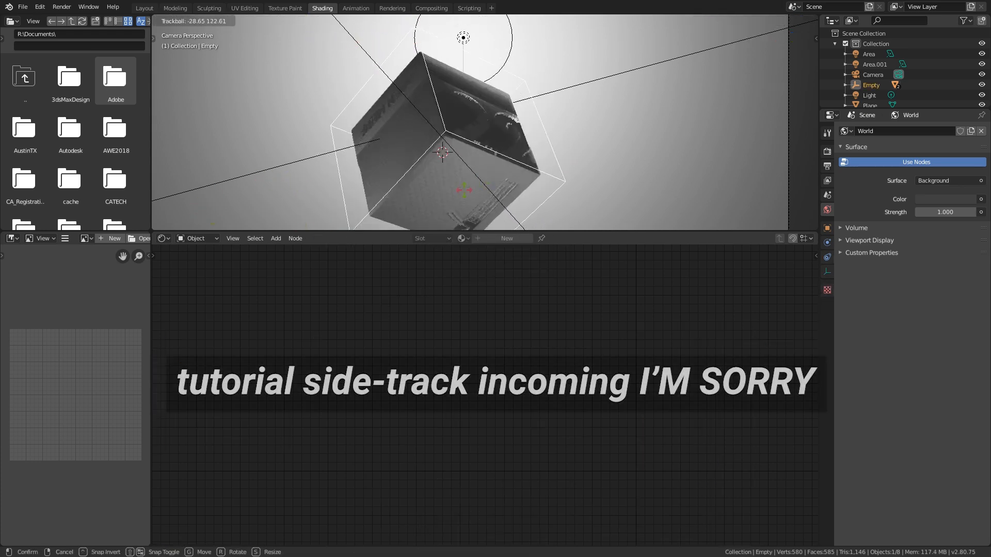
click(425, 205)
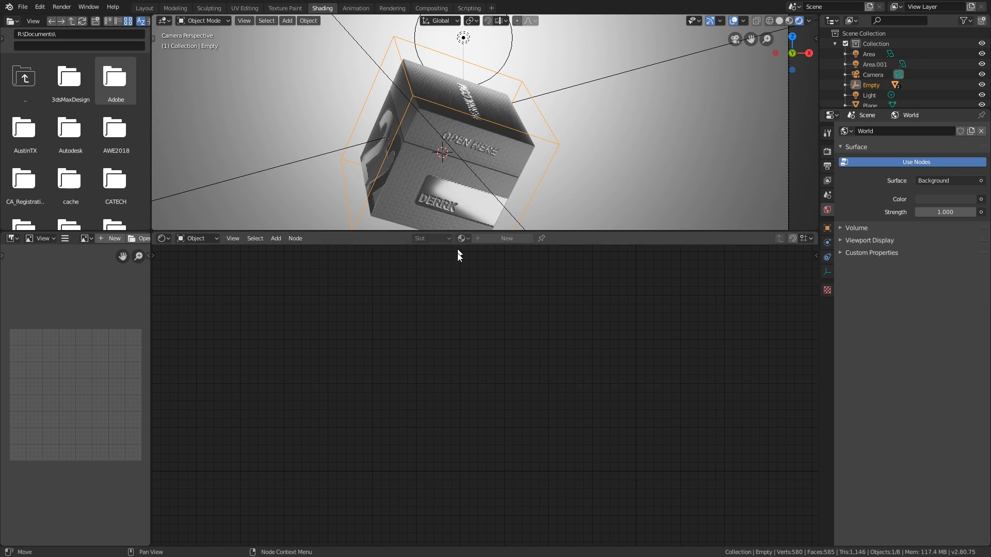
Reselect the box body and move the disconnected upper ColorRamp node slightly left and down.
click(420, 190)
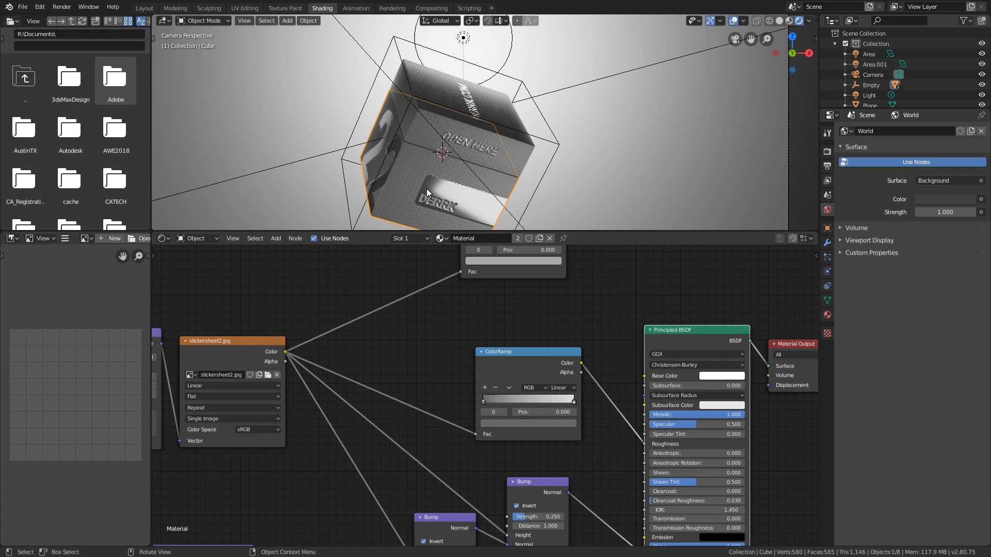
shift+middle_drag(450, 302, 481, 329)
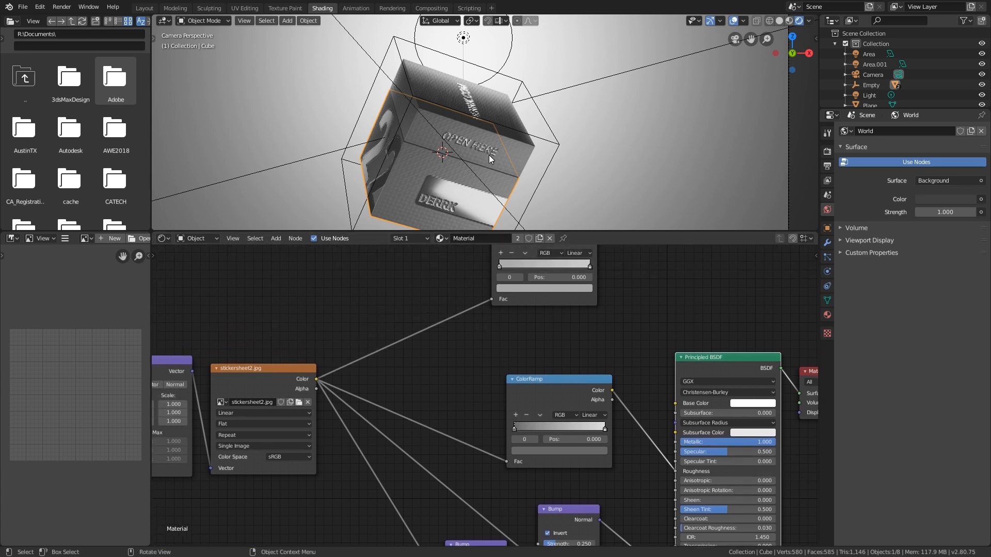
middle_drag(513, 268, 494, 330)
drag(533, 268, 517, 316)
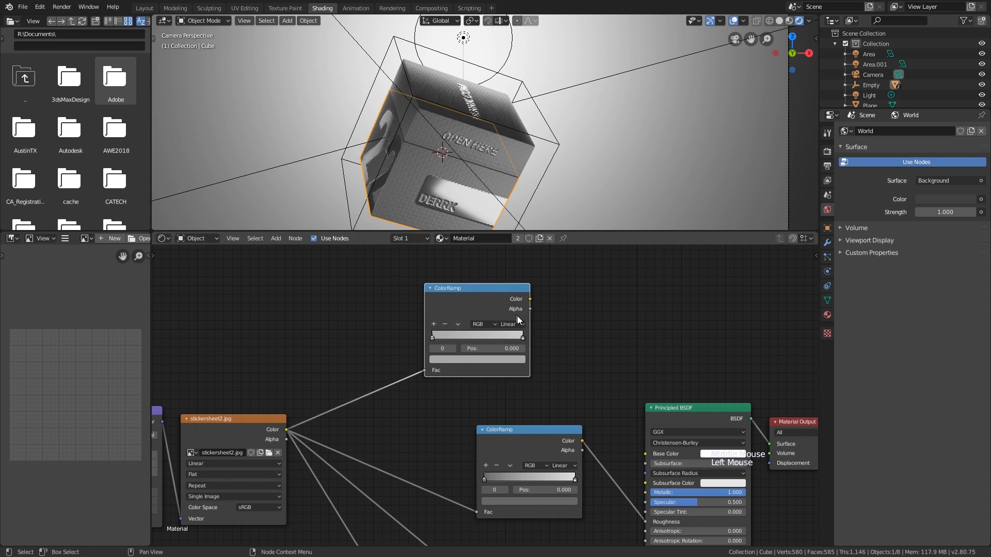
scroll(517, 316, down, 1)
middle_drag(517, 316, 547, 277)
scroll(506, 314, up, 1)
scroll(506, 314, down, 2)
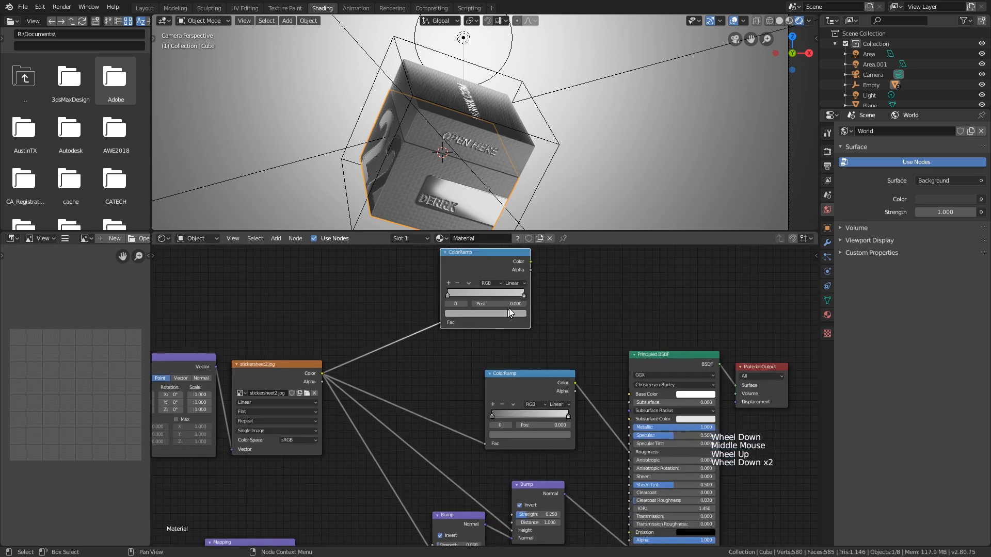
Move the roughness ColorRamp node aside and connect the stickersheet2.jpg Color output directly to the Principled BSDF's Metallic input.
middle_drag(519, 318, 514, 299)
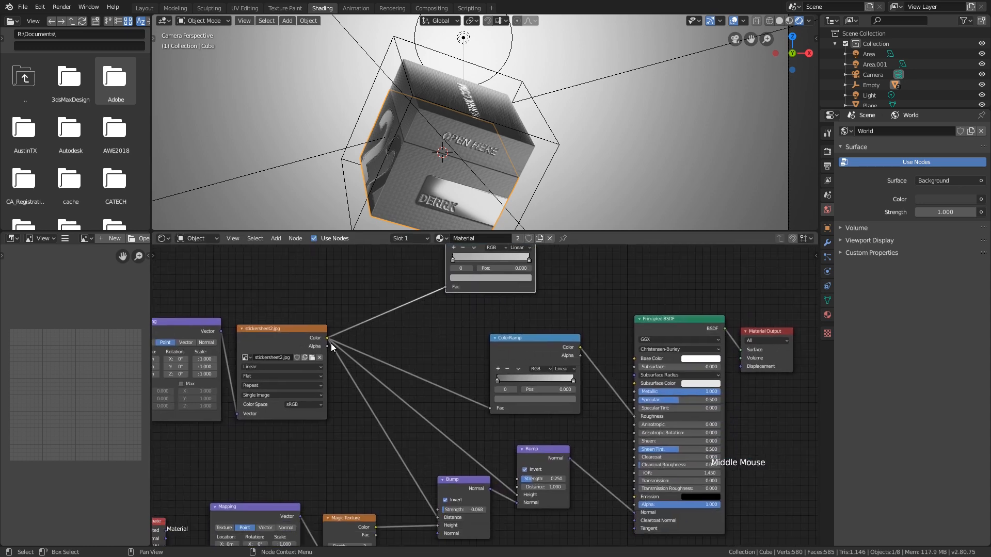
drag(558, 349, 502, 381)
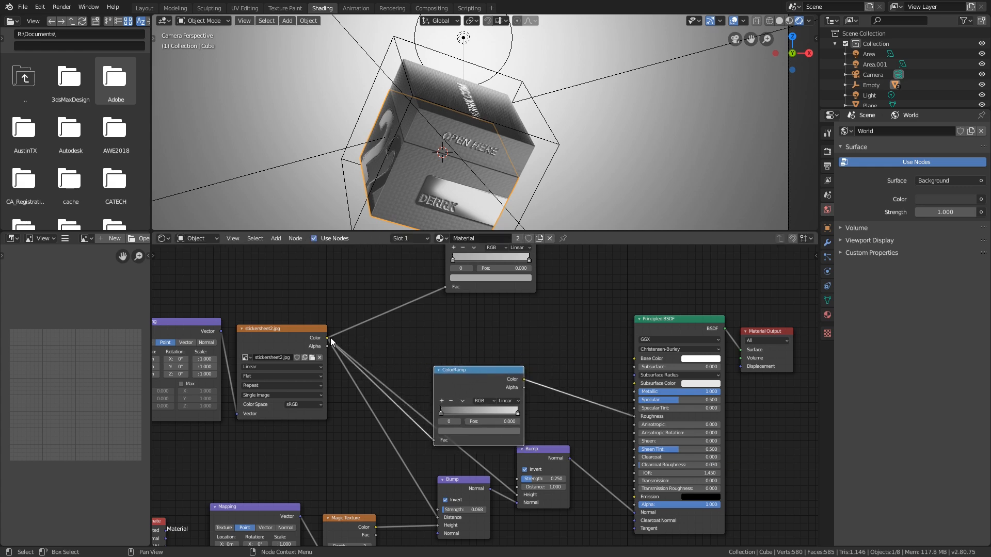
drag(328, 338, 636, 391)
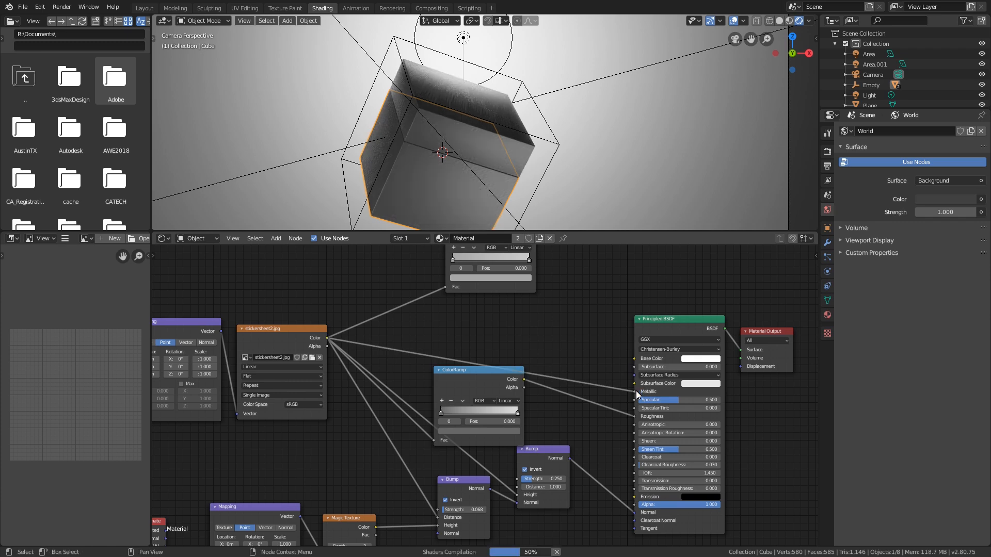
scroll(460, 162, up, 3)
scroll(492, 147, down, 1)
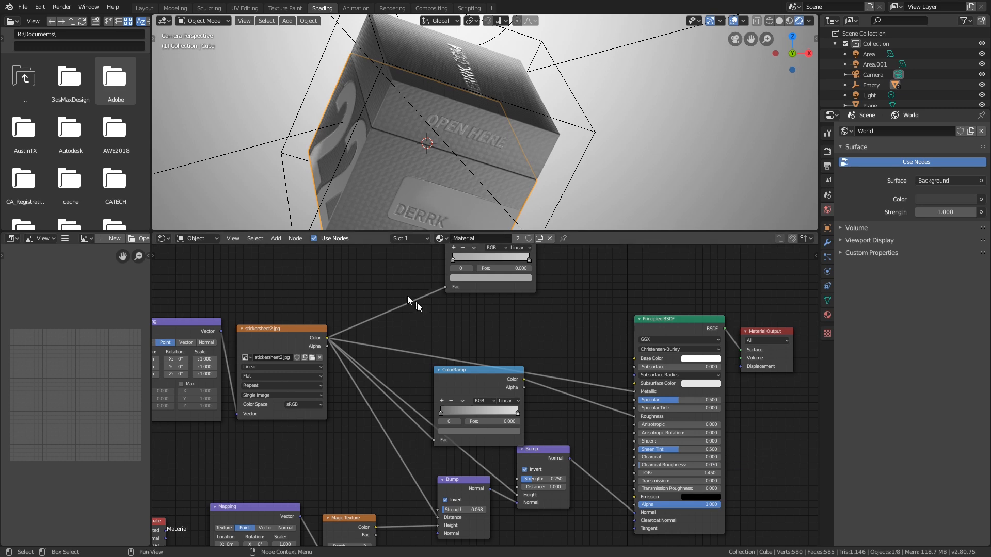
Insert an Invert color node between the sticker image and the Metallic input, and check the box through the scene camera.
key(shift+a)
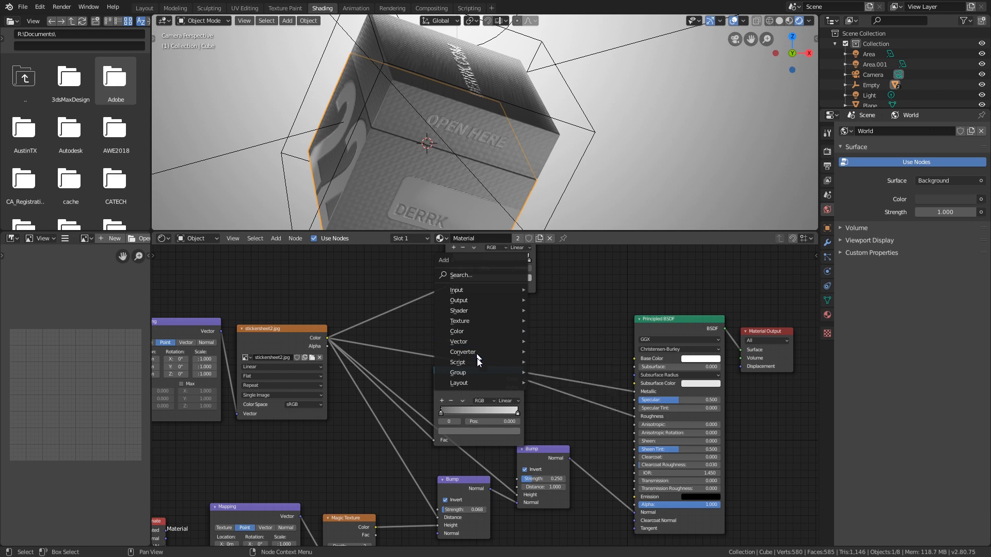
mouse_move(481, 351)
mouse_move(476, 317)
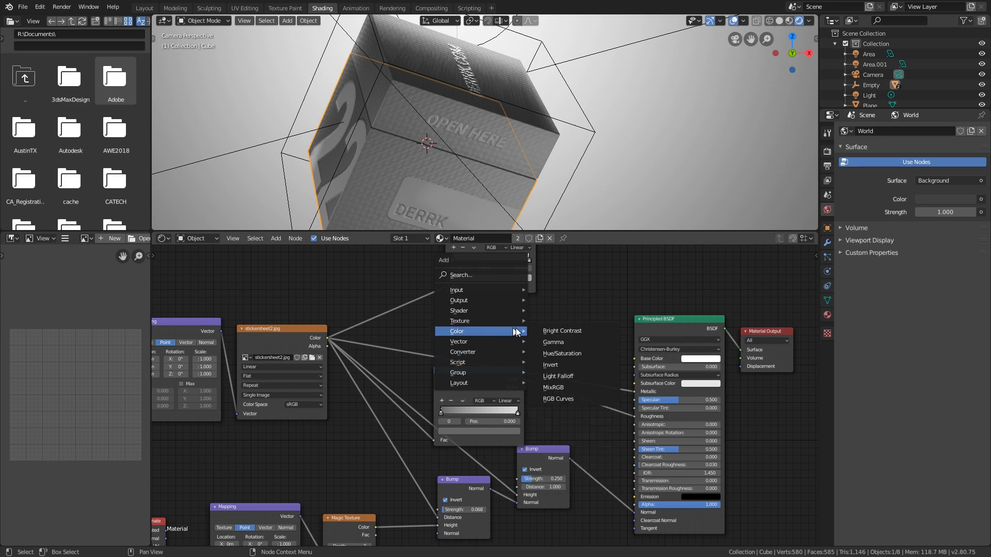
click(550, 365)
click(444, 335)
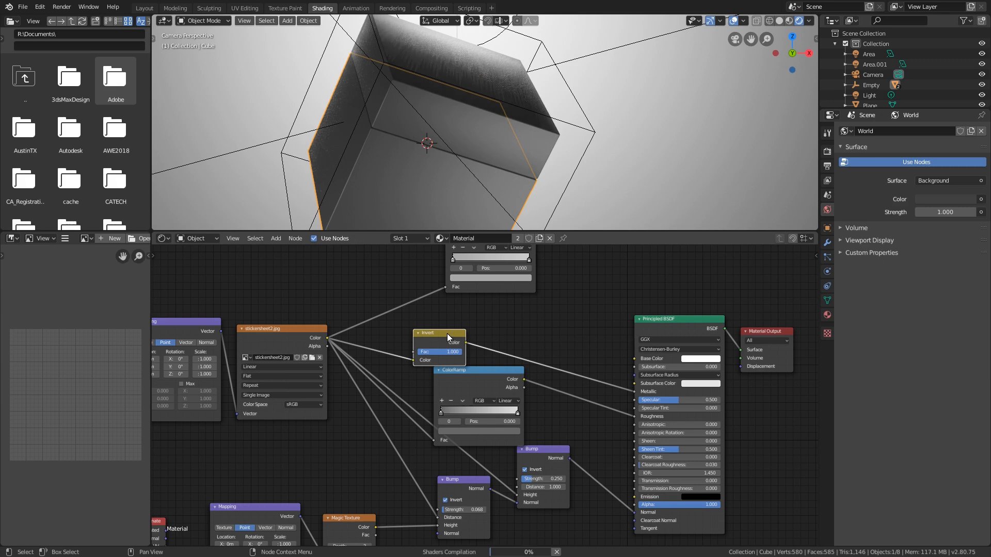
scroll(496, 177, down, 3)
middle_drag(497, 177, 520, 163)
scroll(504, 128, up, 3)
scroll(505, 128, up, 4)
scroll(513, 131, down, 1)
key(KP_0)
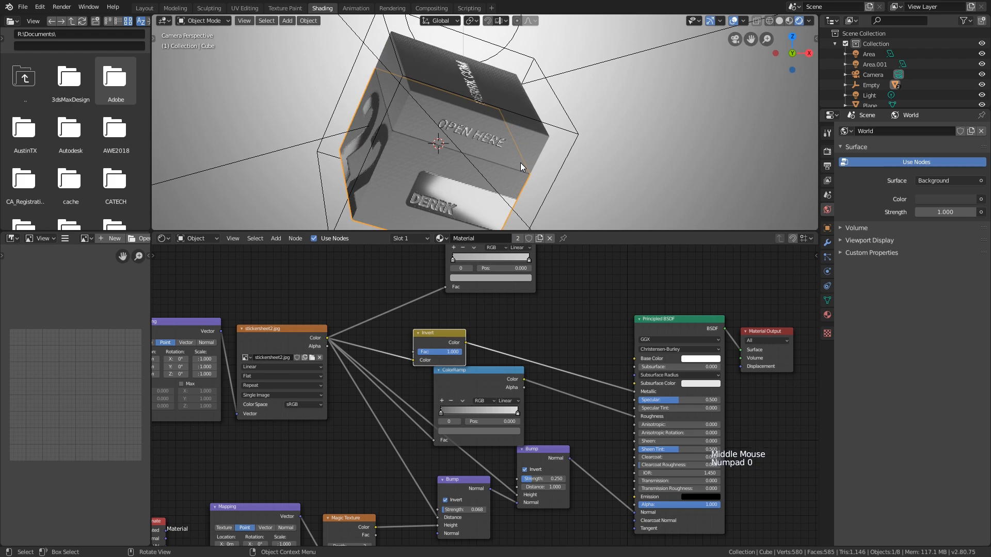
scroll(426, 85, down, 1)
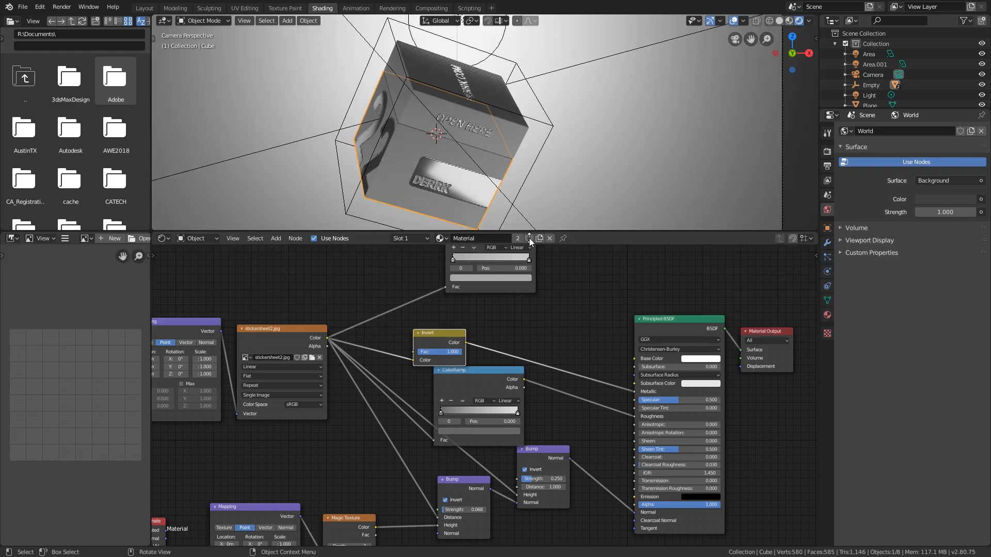
Connect the upper ColorRamp's Color output to the Principled BSDF's Base Color.
middle_drag(528, 314, 521, 346)
drag(481, 259, 631, 391)
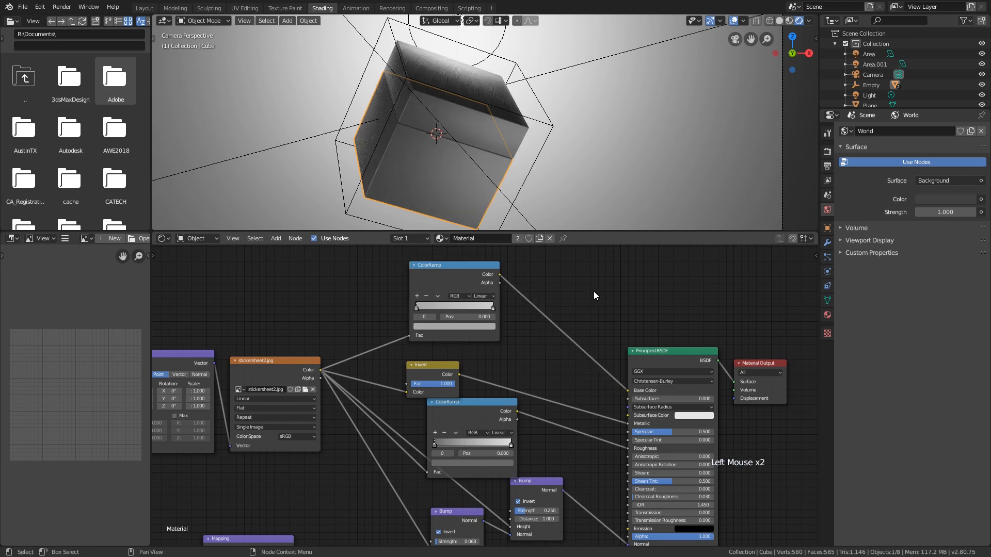
scroll(470, 153, up, 2)
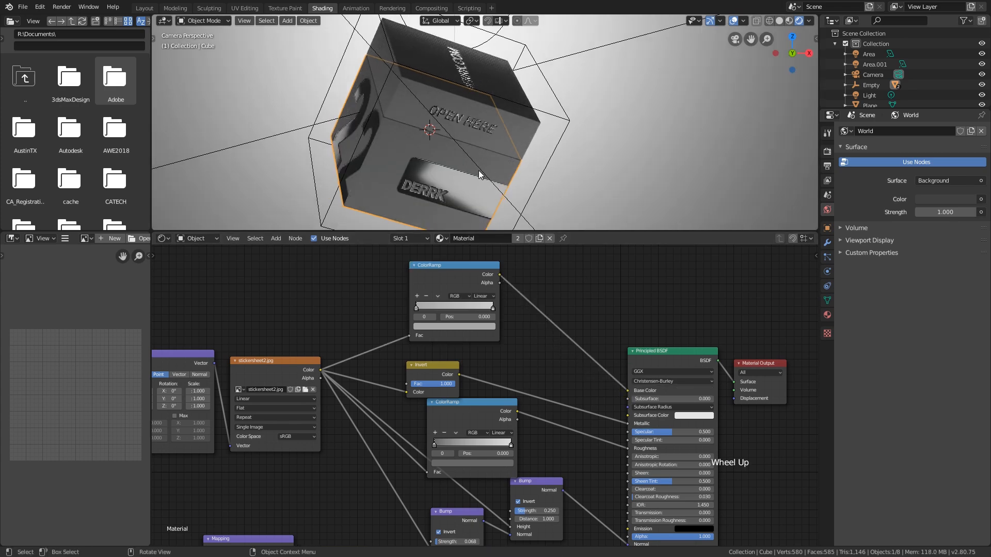
scroll(478, 171, up, 1)
scroll(457, 305, up, 1)
Set the upper ColorRamp's first stop, at position 0.000, to a pinkish copper color.
click(412, 308)
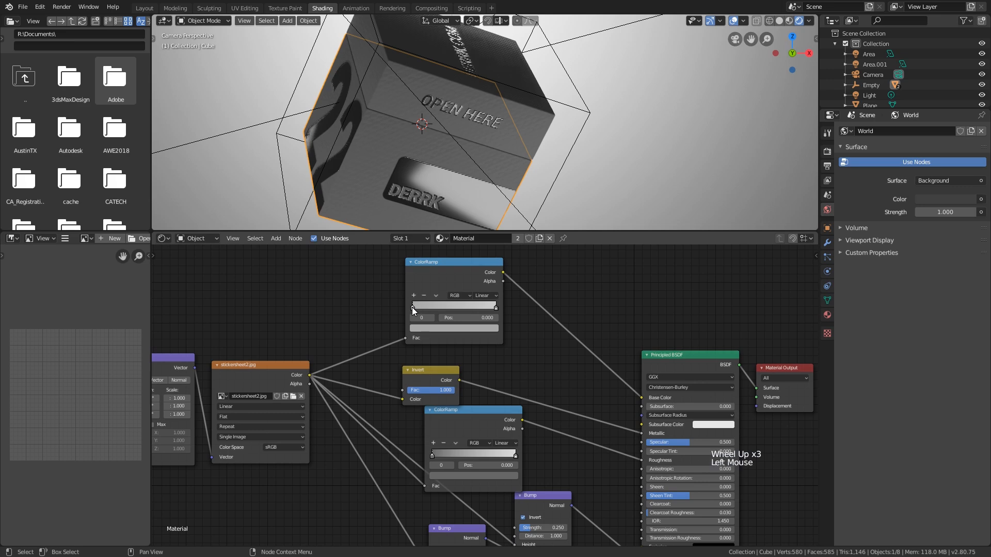
click(432, 328)
drag(444, 241, 440, 251)
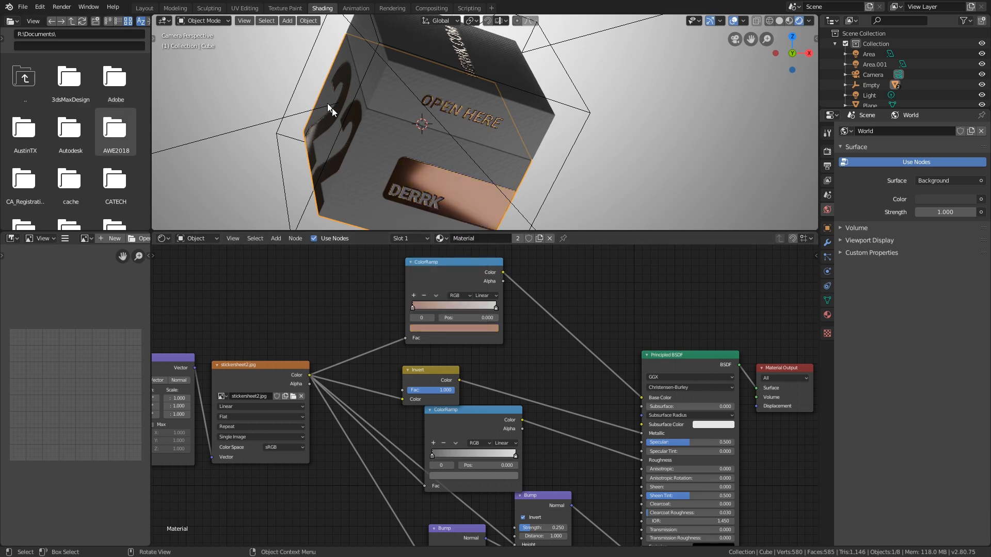
Try a free trackball rotation of the Empty to preview the copper reflections on the box.
shift+middle_drag(369, 137, 576, 135)
click(584, 134)
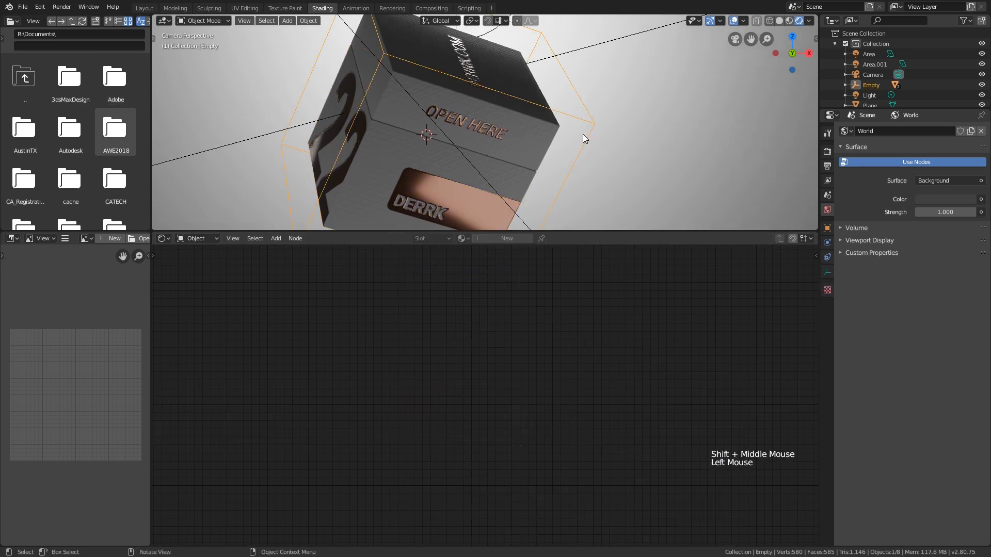
key(r)
key(r)
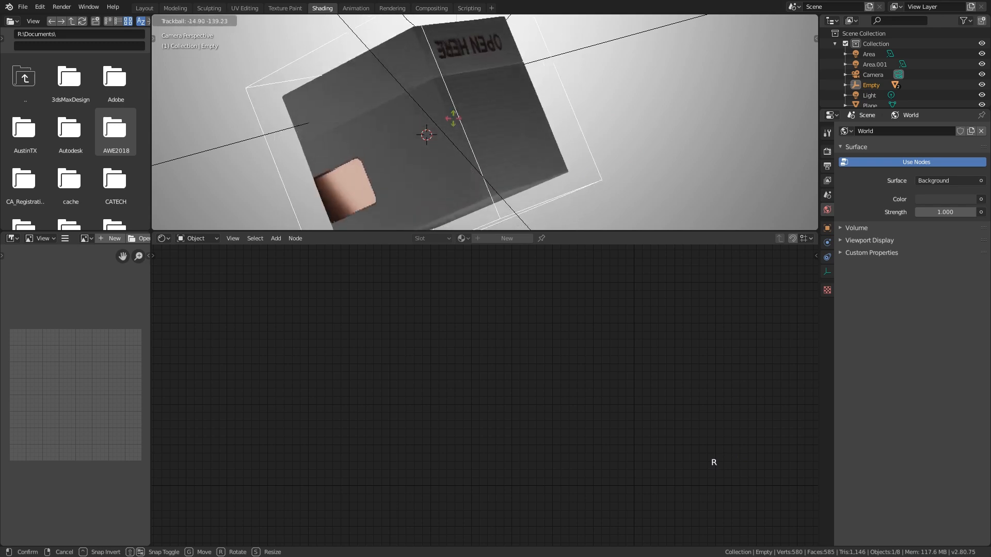
click(584, 124)
Reselect the box body, set the upper ColorRamp's stop at position 1.000 to white, and save the file.
click(443, 153)
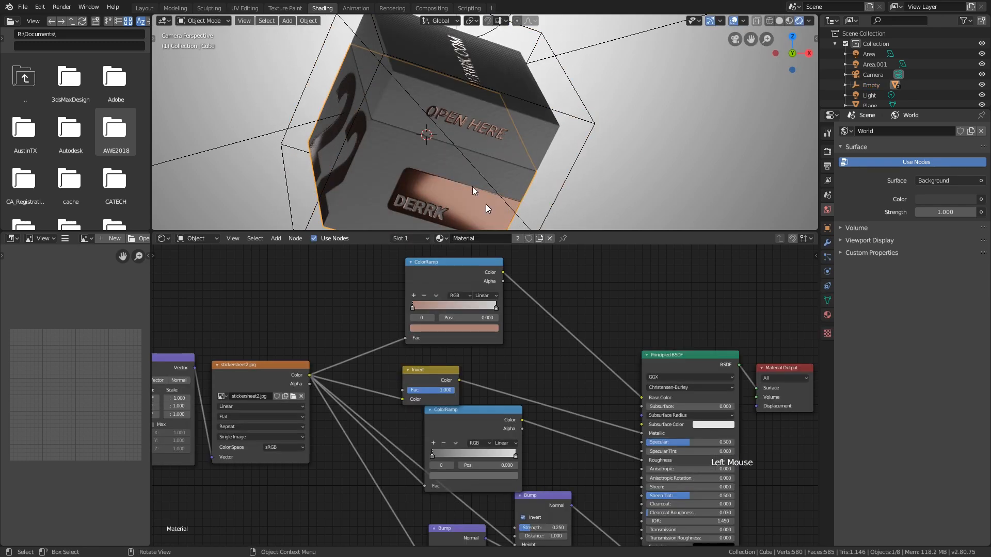
click(496, 308)
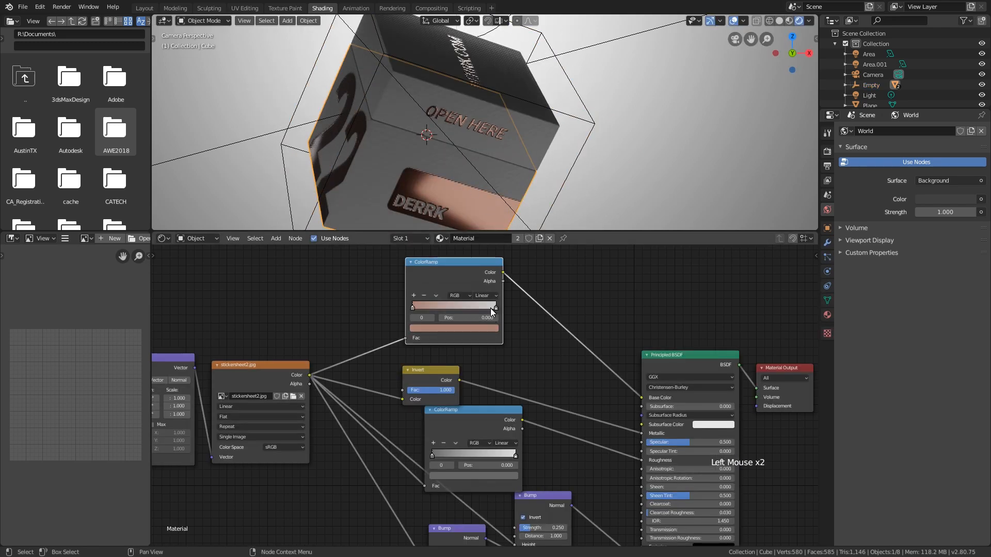
click(488, 328)
scroll(544, 143, down, 4)
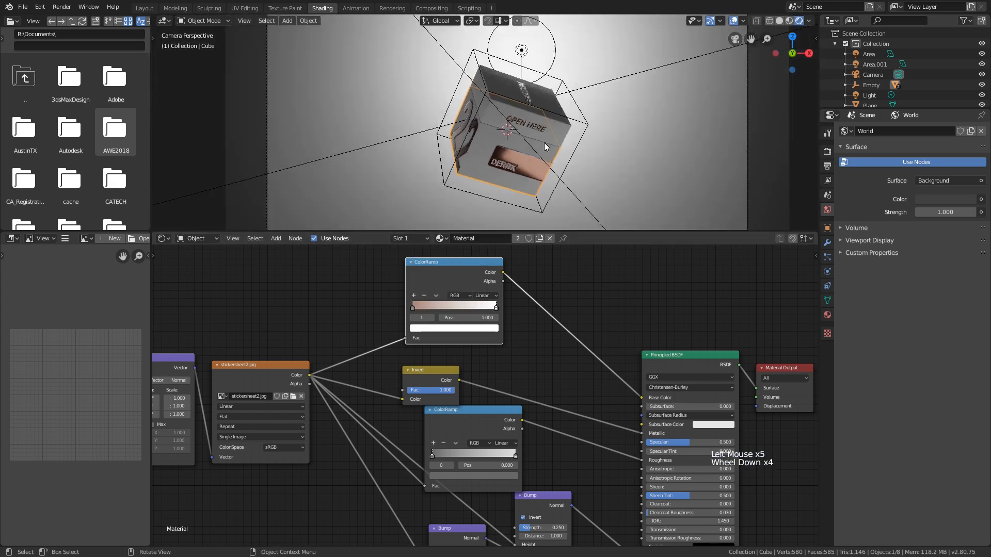
mouse_move(544, 143)
shift+middle_down()
mouse_move(521, 168)
mouse_move(521, 113)
mouse_move(539, 138)
shift+middle_up()
scroll(526, 168, down, 2)
shift+scroll(526, 169, down, 1)
scroll(532, 122, down, 1)
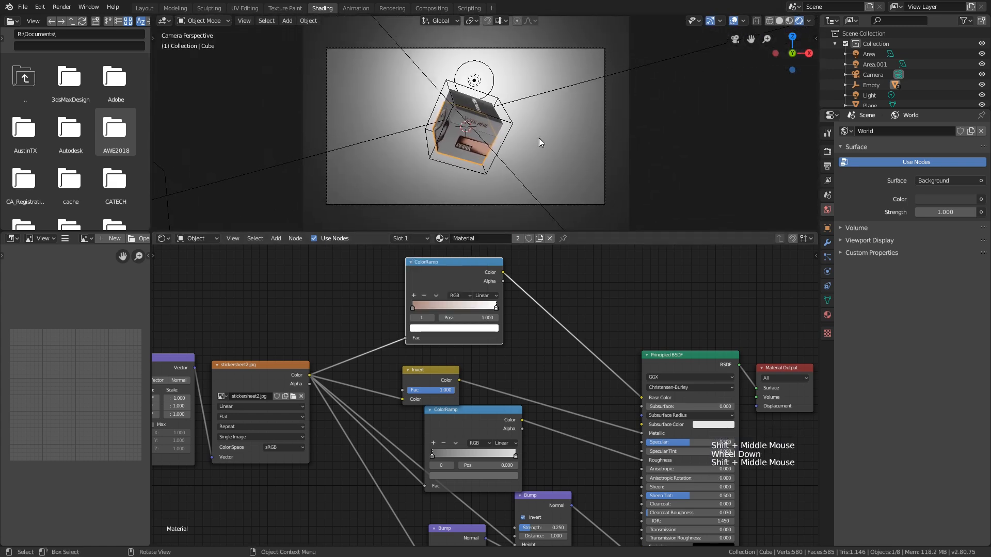
scroll(539, 138, down, 1)
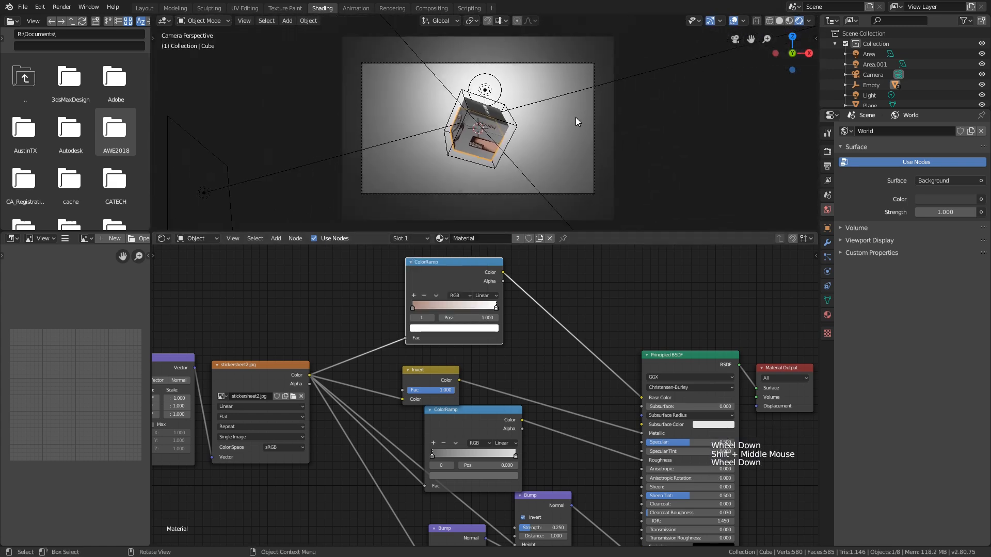
scroll(577, 121, up, 2)
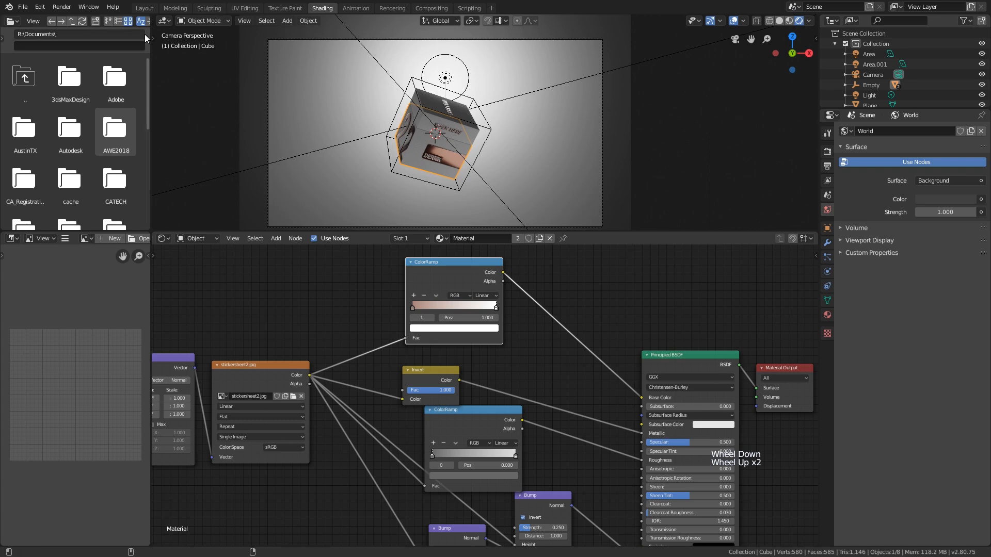
key(ctrl+s)
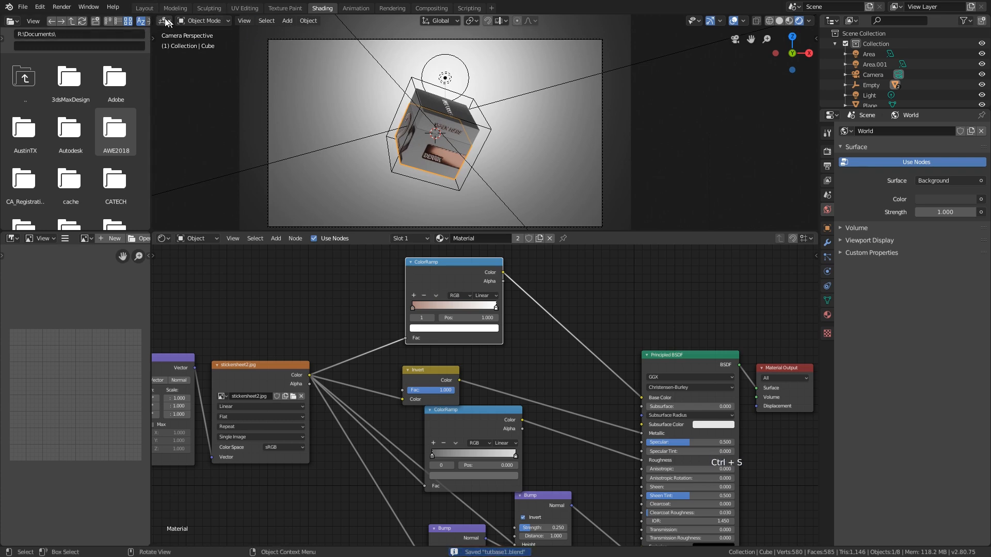
Switch to the Layout workspace and show the scene camera view with rendered shading.
click(145, 7)
scroll(321, 184, down, 2)
middle_drag(698, 240, 714, 237)
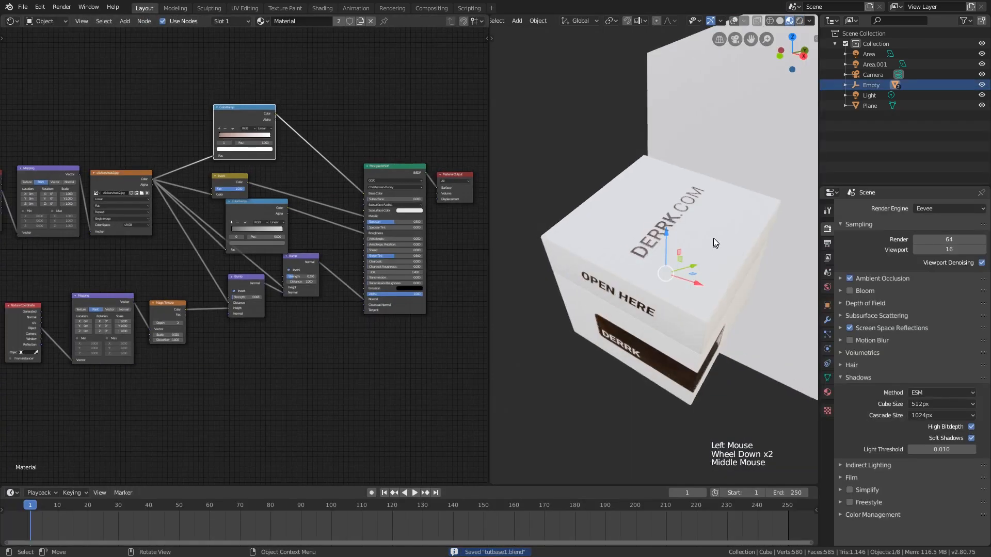
key(KP_0)
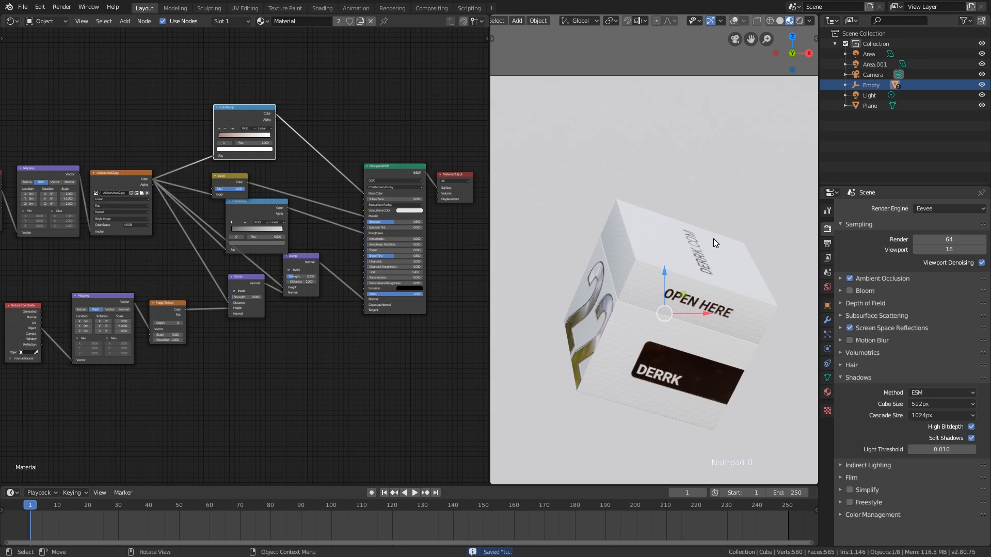
scroll(713, 238, down, 3)
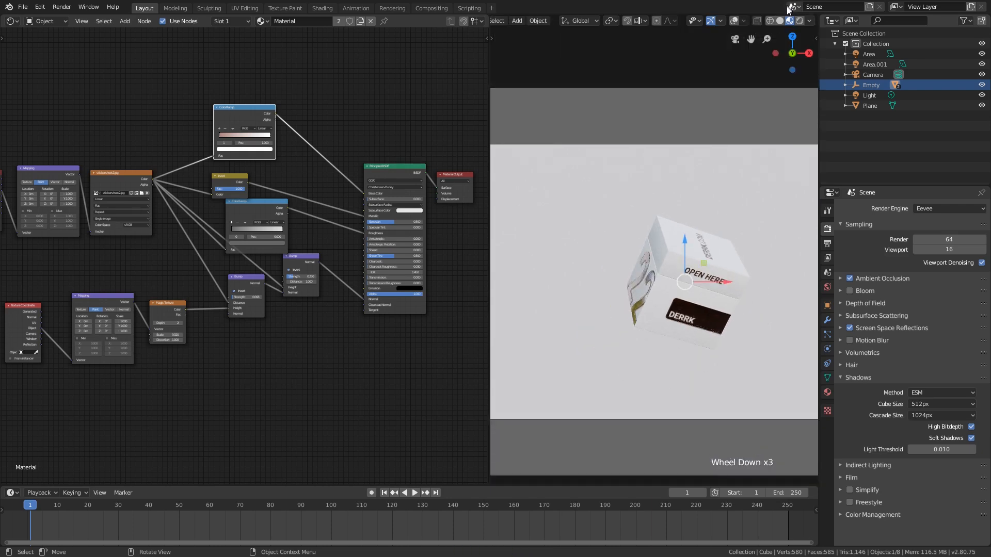
click(799, 20)
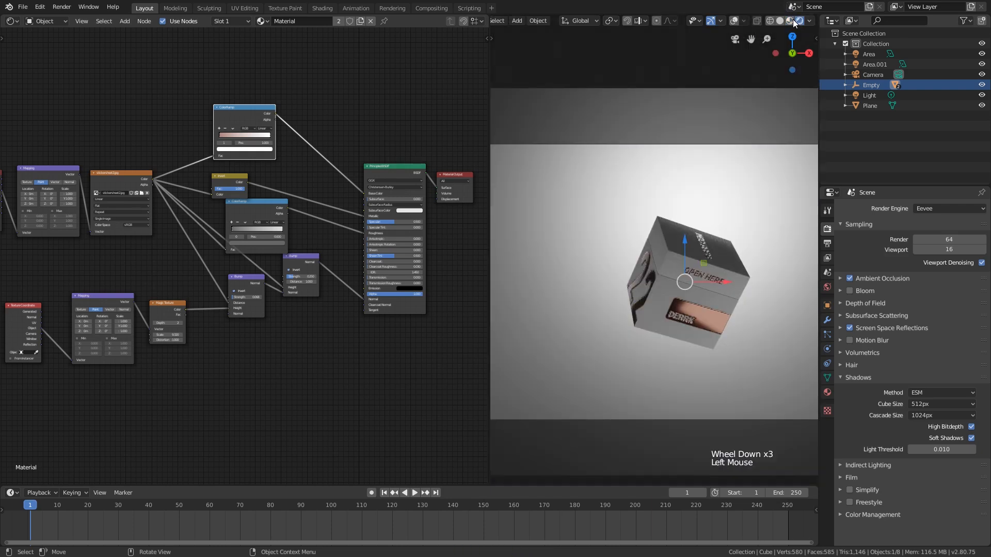
Change the node editor area beside the camera view into a 3D Viewport.
scroll(331, 181, down, 1)
middle_drag(344, 180, 388, 221)
scroll(394, 232, up, 1)
scroll(396, 220, up, 5)
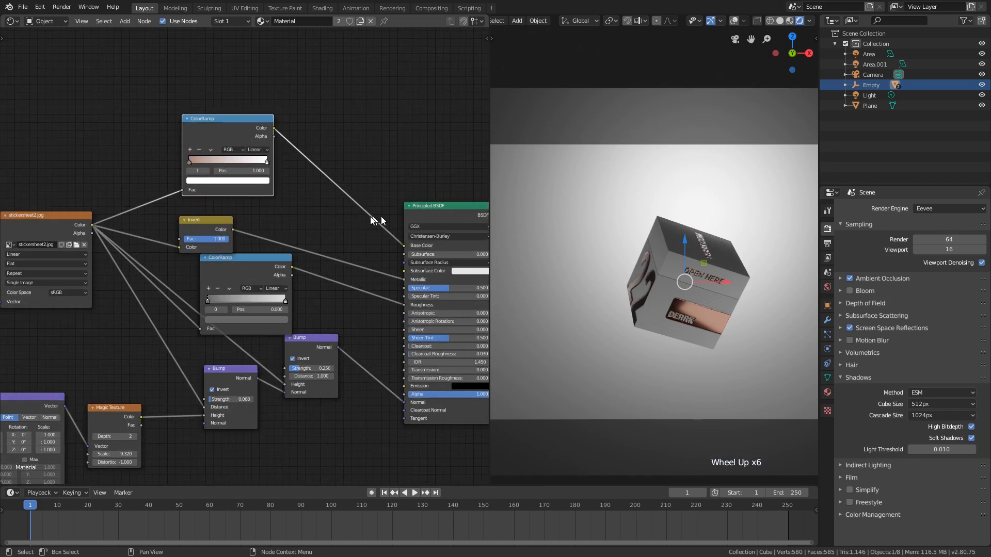
click(9, 20)
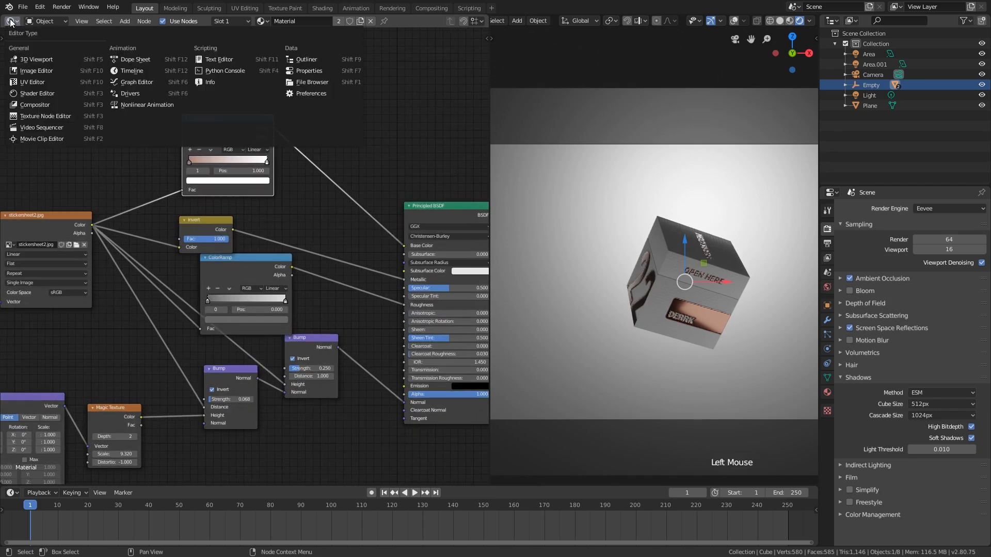
click(36, 59)
scroll(165, 227, down, 1)
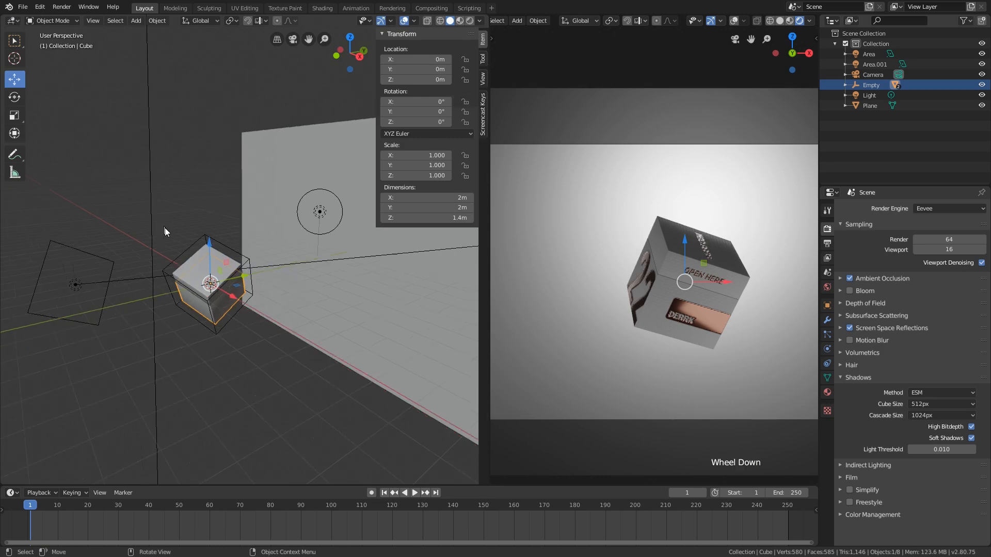
Select the Area.001 light in front of the box and open its light settings.
middle_drag(165, 228, 246, 230)
scroll(253, 249, down, 3)
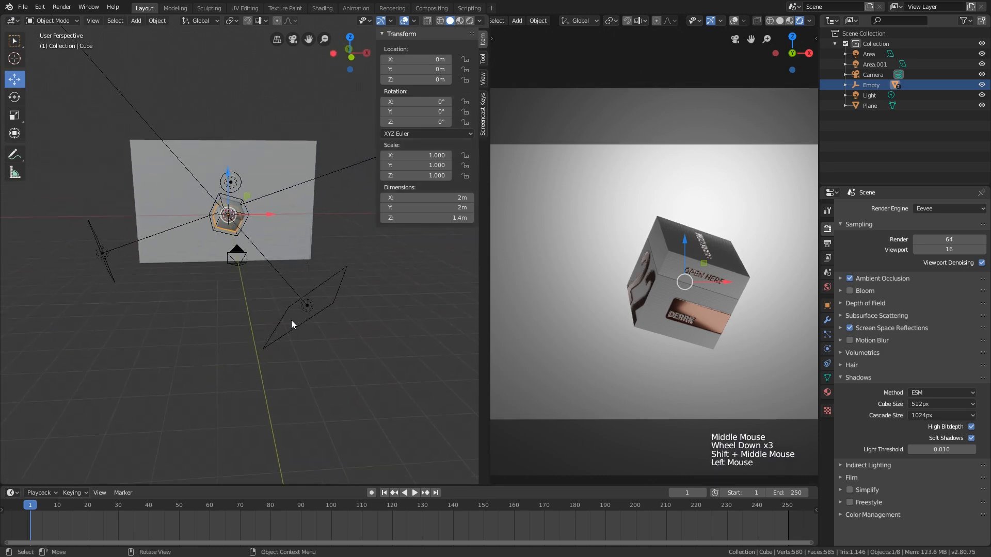
click(306, 309)
click(827, 349)
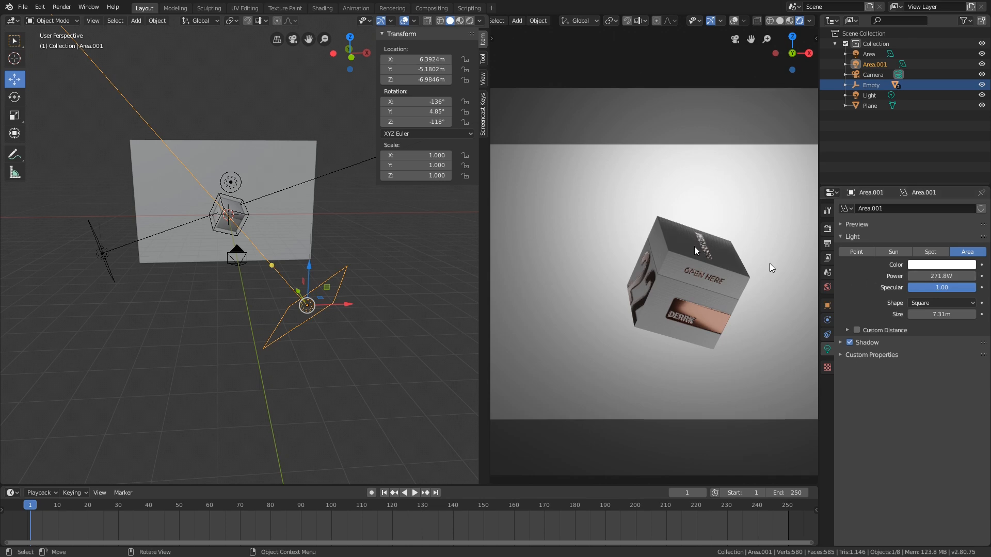
Select the point light behind the box and move it above the box, to about Y 1.93 m and Z 4.78 m.
middle_drag(399, 223, 326, 209)
scroll(326, 209, down, 2)
click(342, 190)
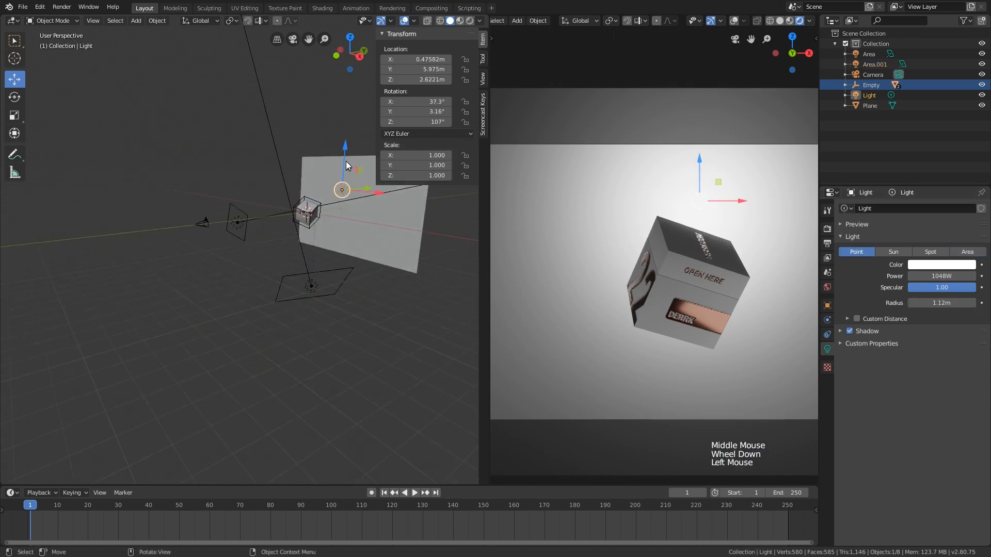
drag(346, 161, 342, 147)
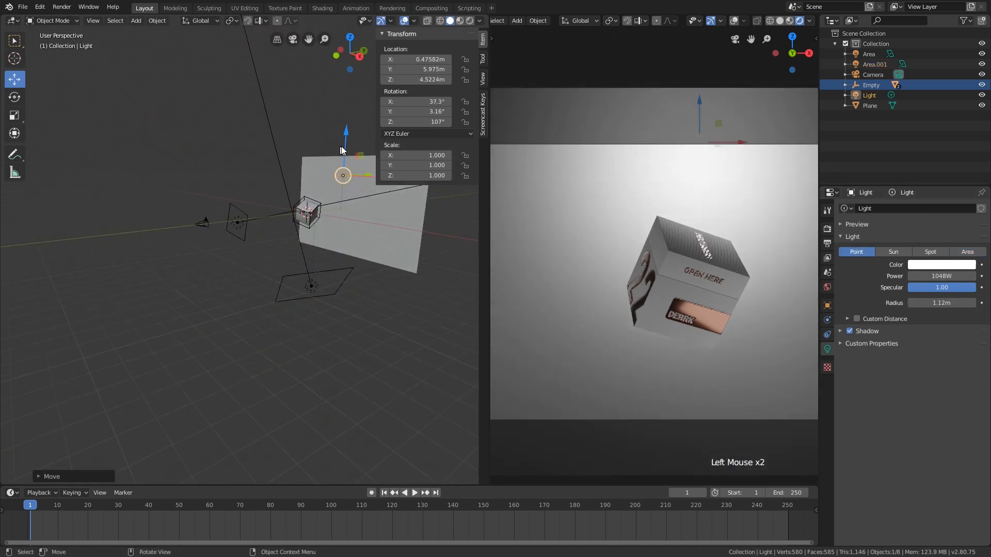
middle_drag(342, 147, 300, 233)
scroll(299, 234, up, 2)
drag(309, 228, 268, 273)
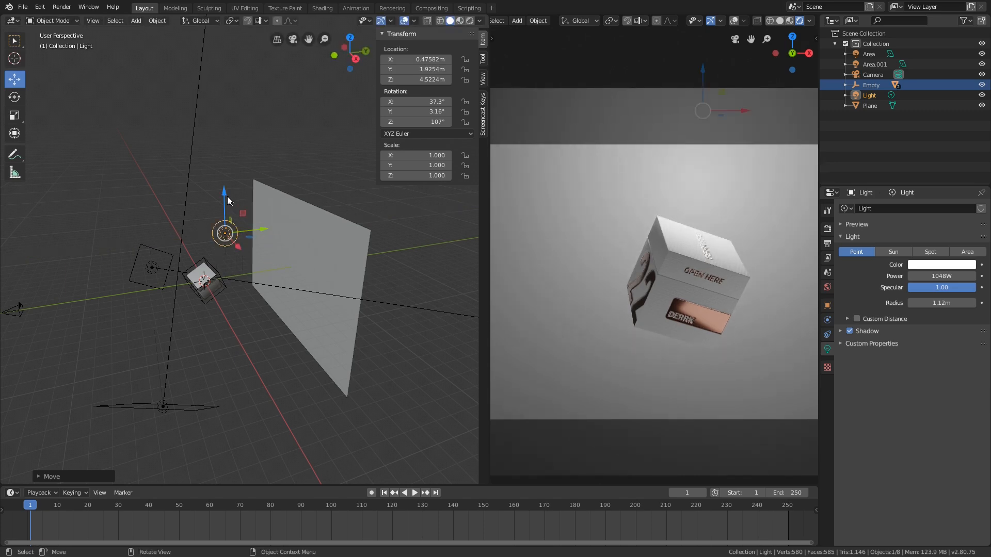
mouse_move(228, 198)
mouse_down()
mouse_move(224, 176)
mouse_move(210, 221)
mouse_move(220, 173)
mouse_move(230, 203)
mouse_up()
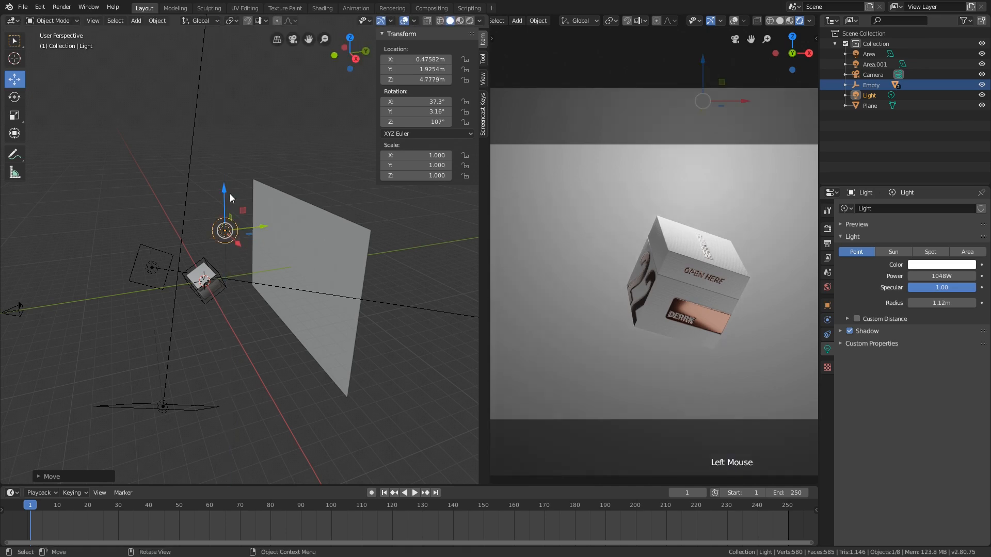
Select the Area.001 light below and in front of the box and raise its power slightly.
middle_drag(230, 195, 323, 274)
scroll(303, 250, down, 2)
click(312, 357)
click(305, 318)
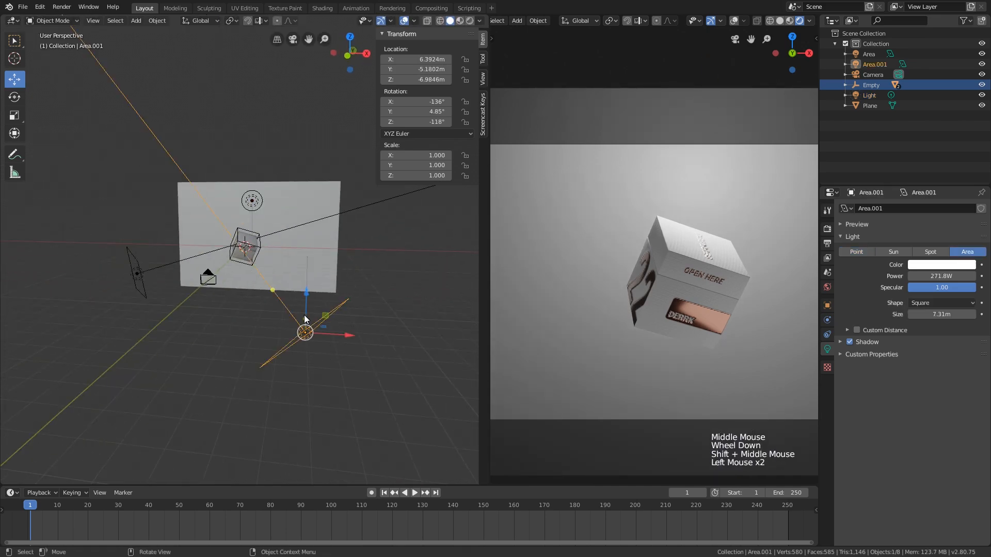
mouse_move(939, 277)
mouse_down()
mouse_move(975, 278)
mouse_move(945, 276)
mouse_move(957, 276)
mouse_up()
Select the Area light beside the box and inspect the lighting across the full camera frame.
click(139, 273)
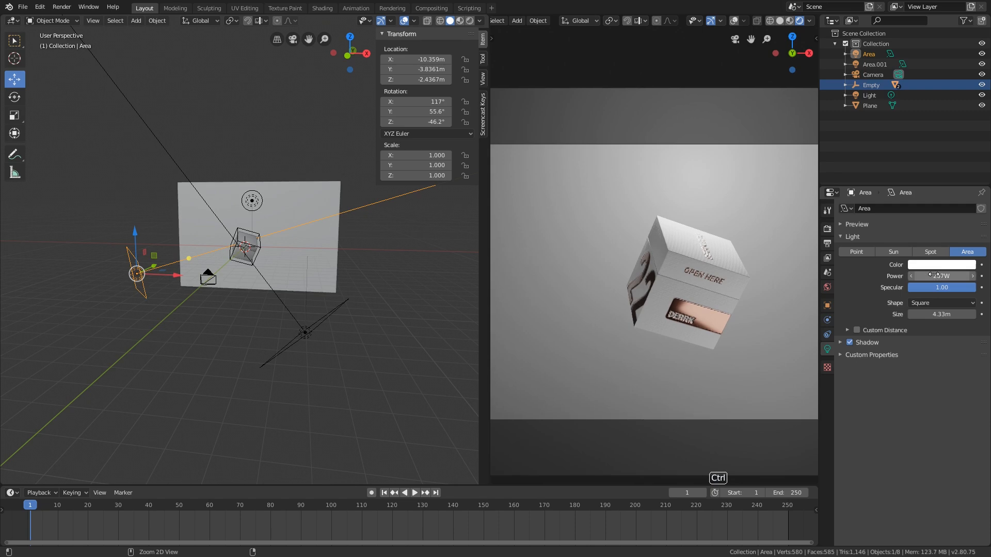
scroll(668, 277, down, 2)
scroll(671, 284, down, 2)
shift+middle_drag(671, 284, 692, 277)
scroll(698, 263, up, 2)
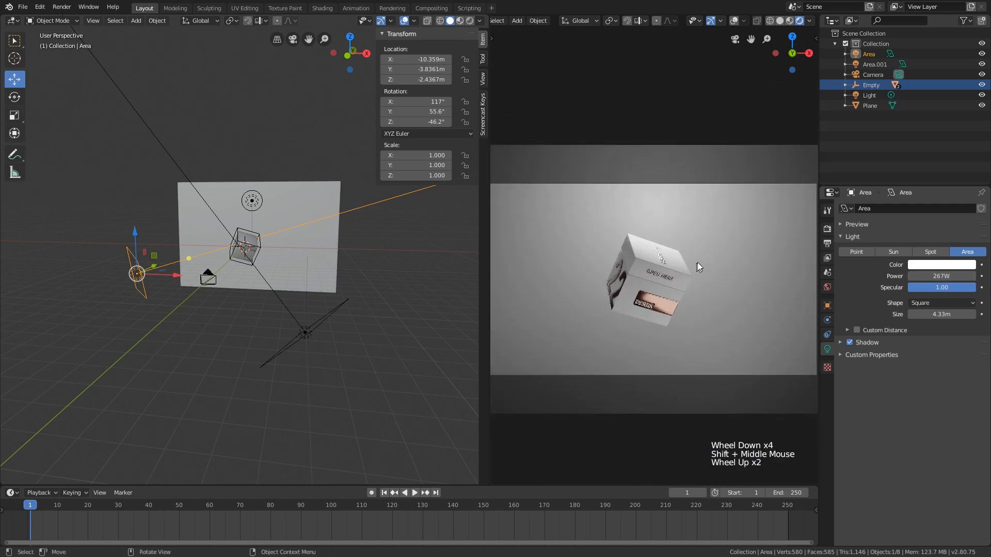
Select the backdrop plane and, in the Shading workspace, give it a new material named wall.
click(707, 258)
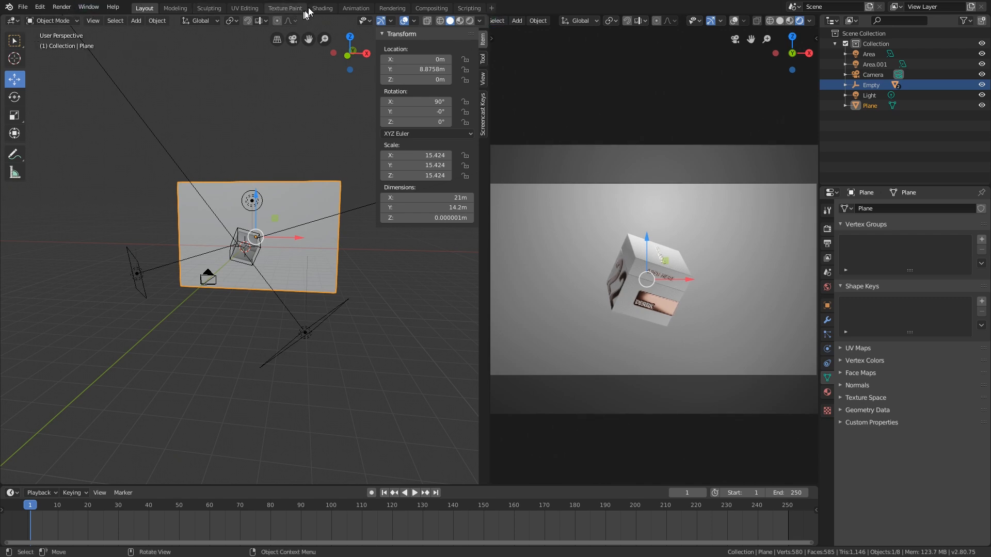
click(327, 9)
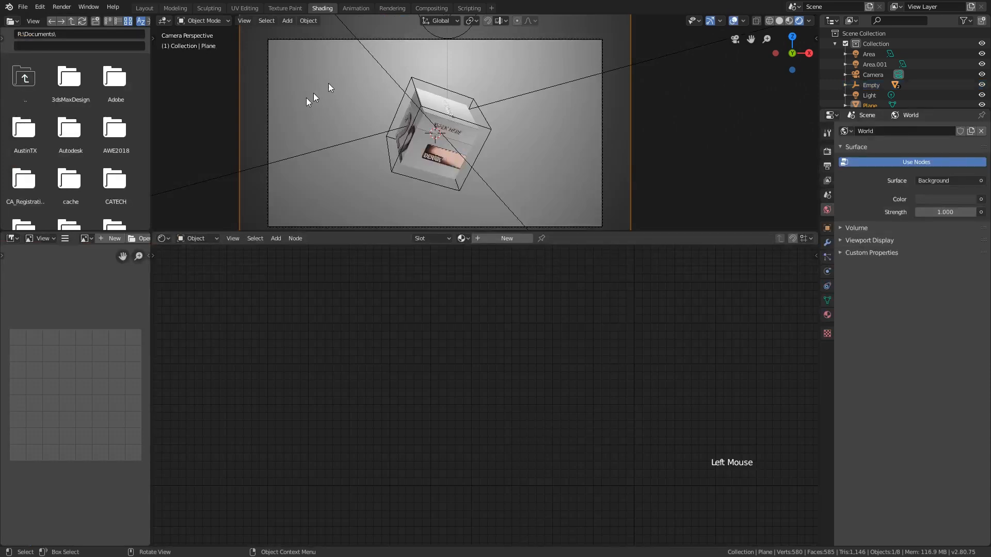
click(338, 151)
click(339, 182)
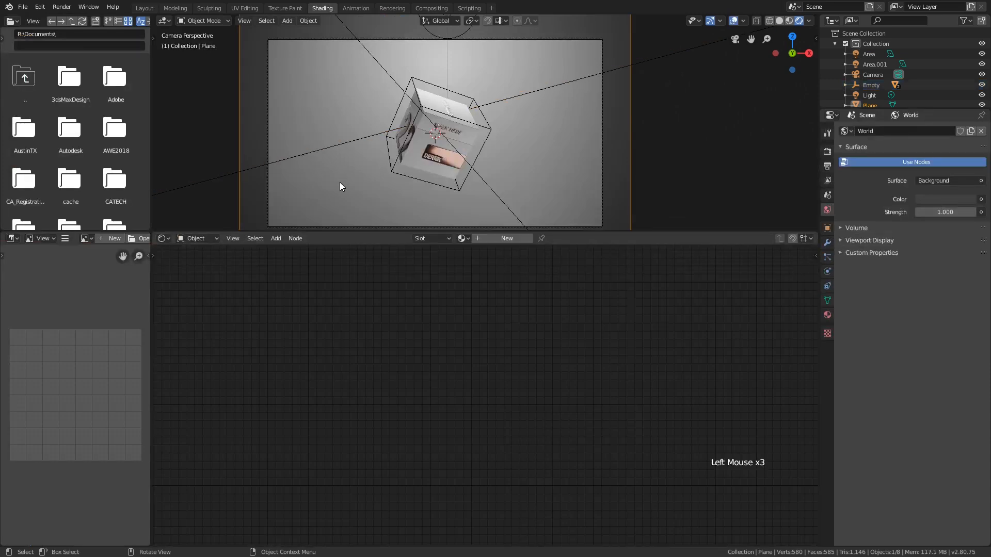
click(502, 239)
click(500, 239)
click(488, 238)
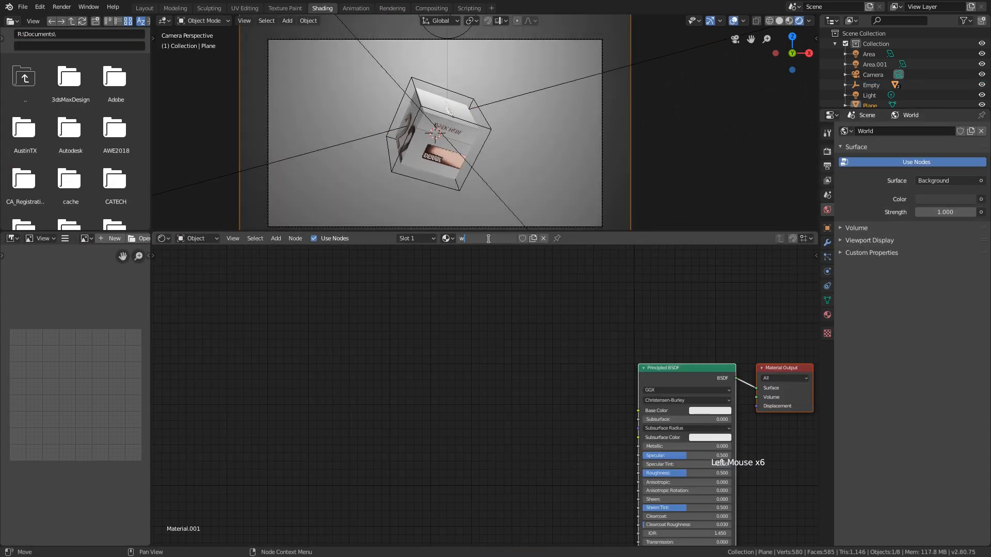
text(wall)
key(Return)
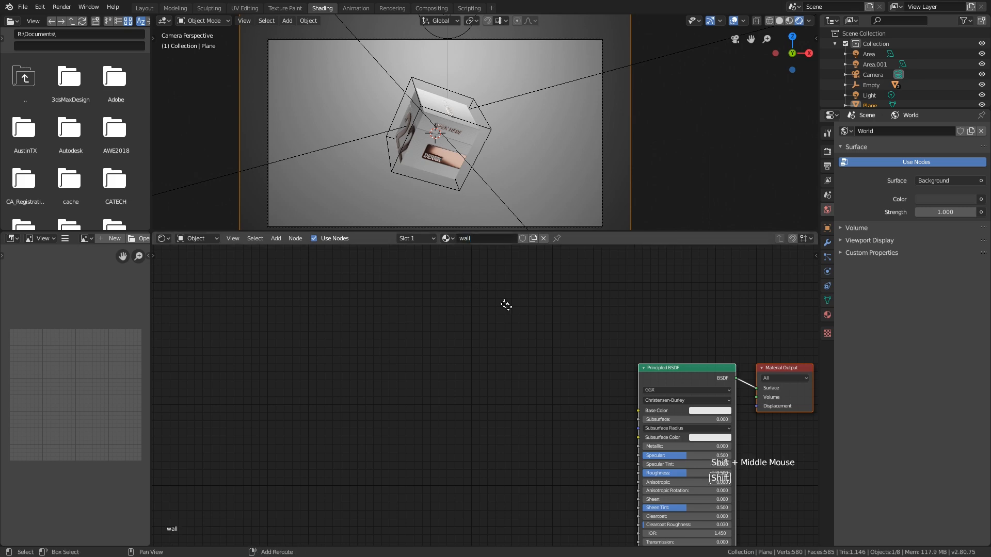
Set the wall material's Specular to 0 and Roughness to 1 on its Principled BSDF node.
shift+middle_drag(505, 305, 591, 309)
scroll(522, 328, up, 3)
scroll(521, 328, down, 1)
click(600, 337)
scroll(643, 401, down, 1)
middle_drag(643, 402, 621, 379)
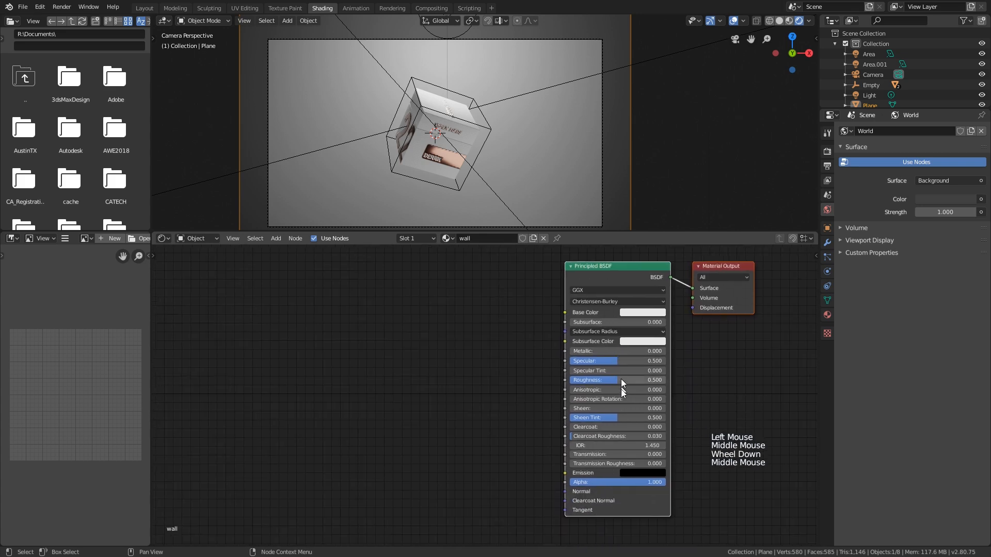
scroll(614, 401, down, 1)
drag(627, 382, 618, 362)
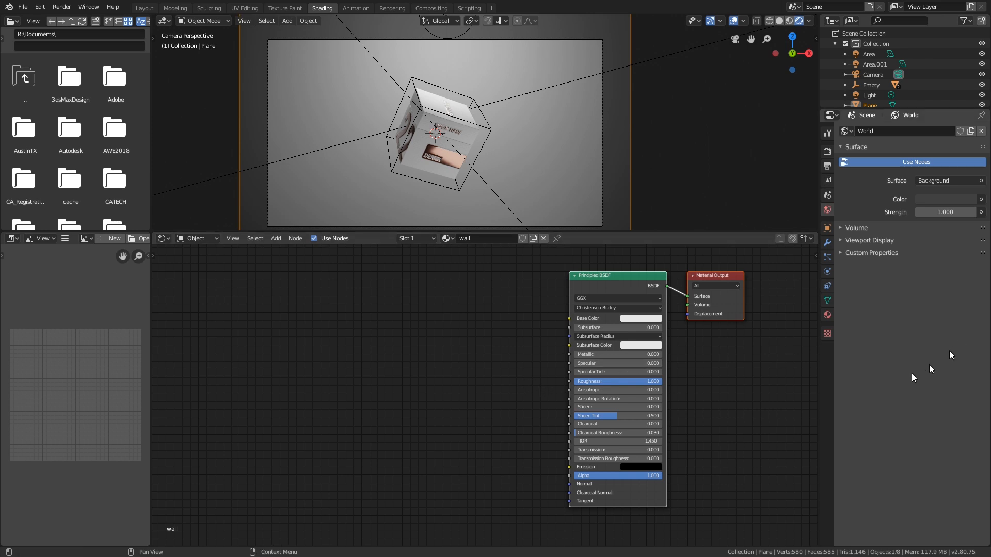
Brighten the wall material's base color to pure white.
click(652, 316)
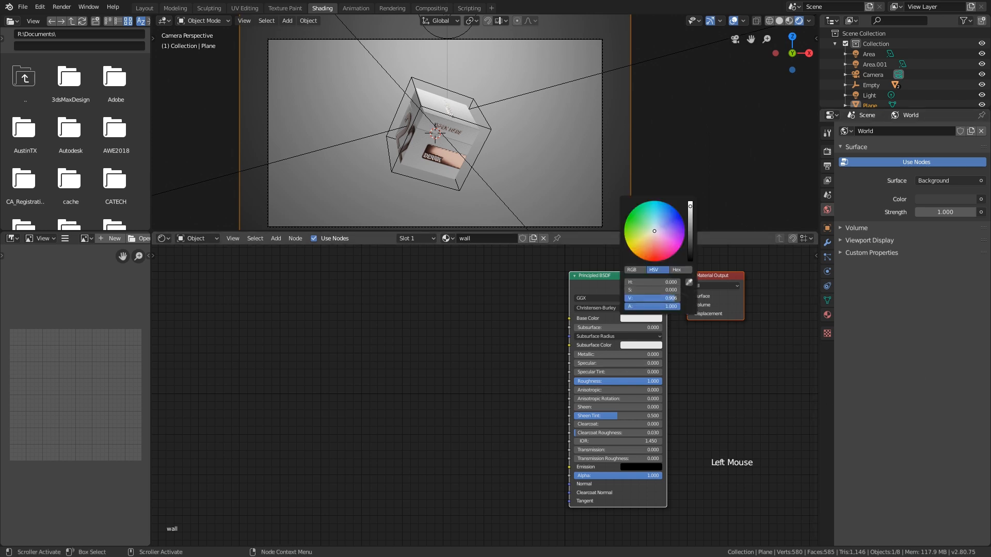
scroll(466, 65, down, 1)
shift+middle_drag(466, 65, 482, 106)
scroll(461, 82, down, 1)
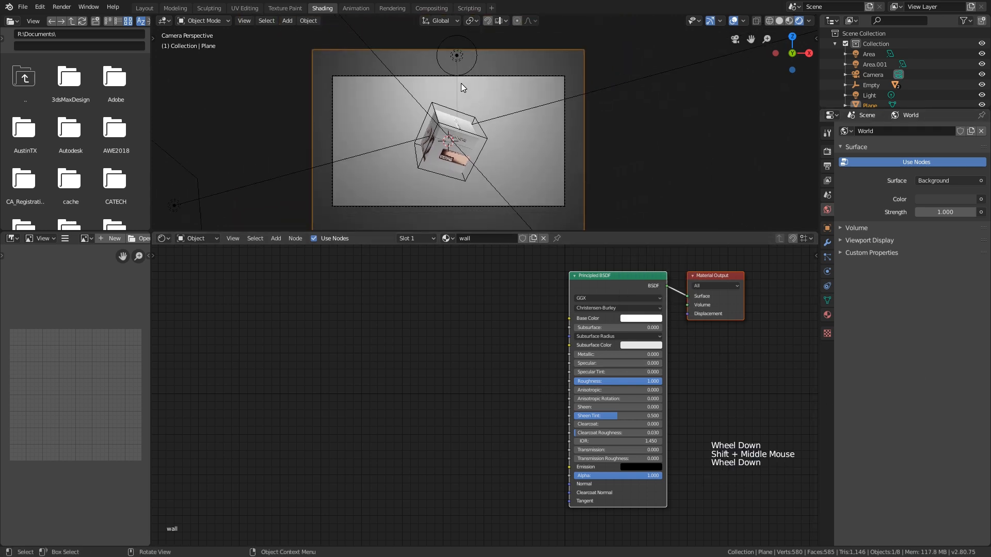
Examine the lettering and copper label on the box's faces close up in the camera view.
scroll(453, 125, up, 12)
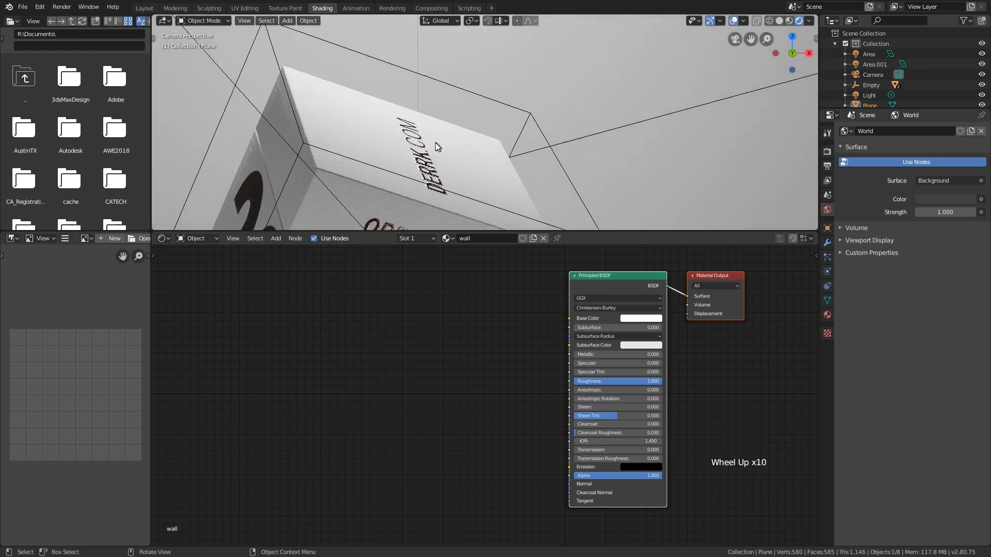
shift+middle_drag(436, 142, 439, 136)
scroll(439, 135, up, 2)
scroll(440, 171, down, 5)
mouse_move(440, 172)
shift+middle_down()
mouse_move(453, 104)
mouse_move(459, 165)
shift+middle_up()
scroll(448, 136, down, 7)
scroll(467, 188, up, 4)
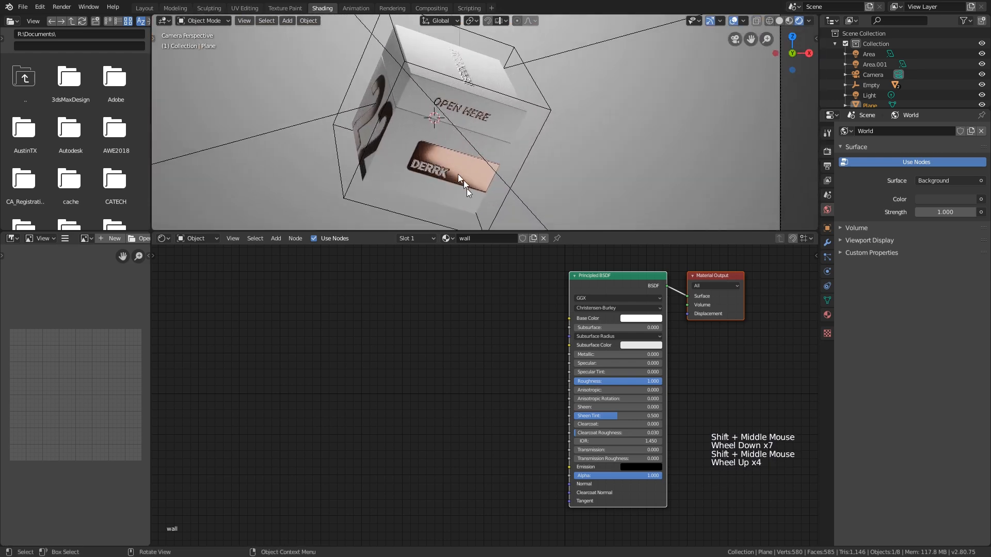
Select the lower part of the box and examine its complete material node tree in a maximized node editor.
click(403, 141)
scroll(409, 139, down, 4)
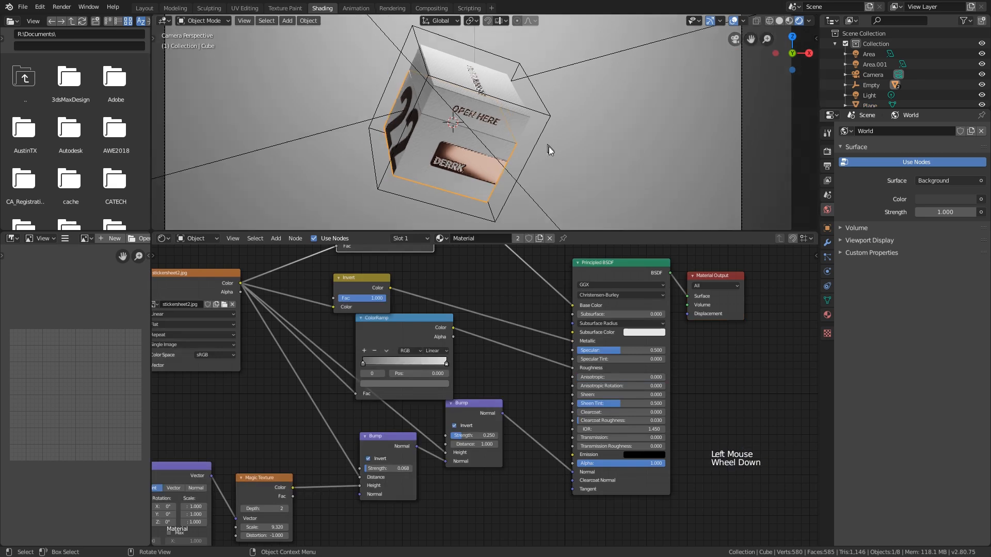
scroll(527, 344, down, 3)
middle_drag(527, 344, 577, 383)
scroll(604, 361, down, 2)
key(ctrl+space)
scroll(577, 350, down, 1)
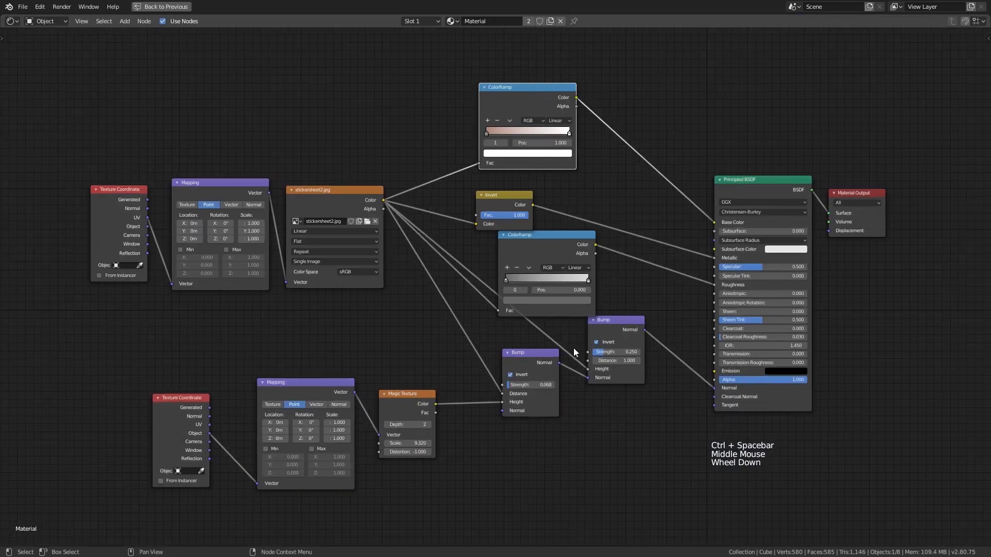
scroll(576, 350, up, 1)
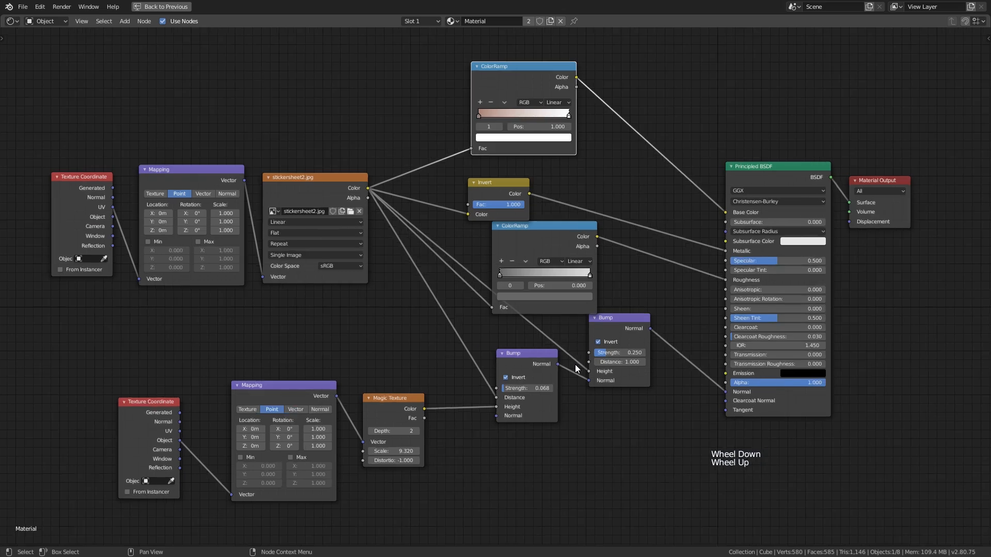
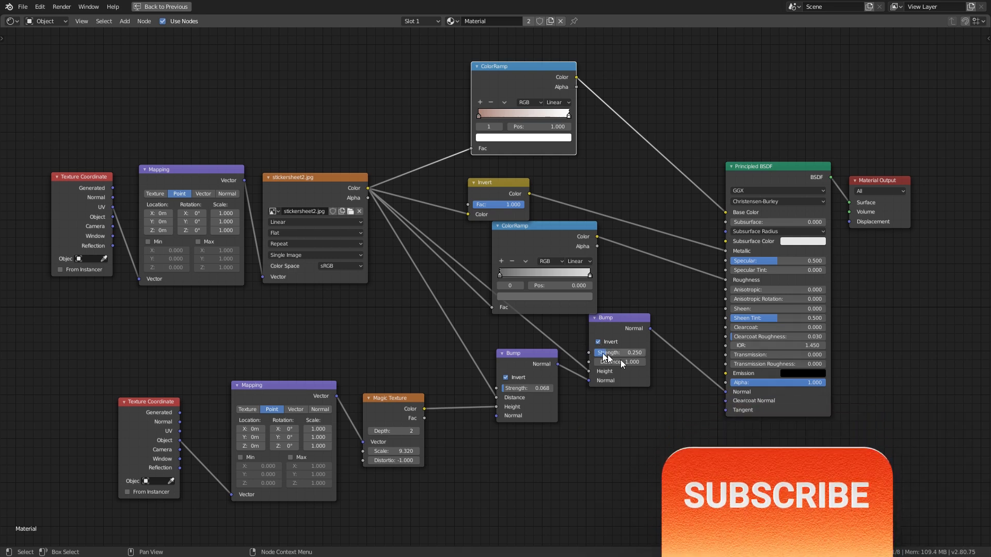
key(ctrl+space)
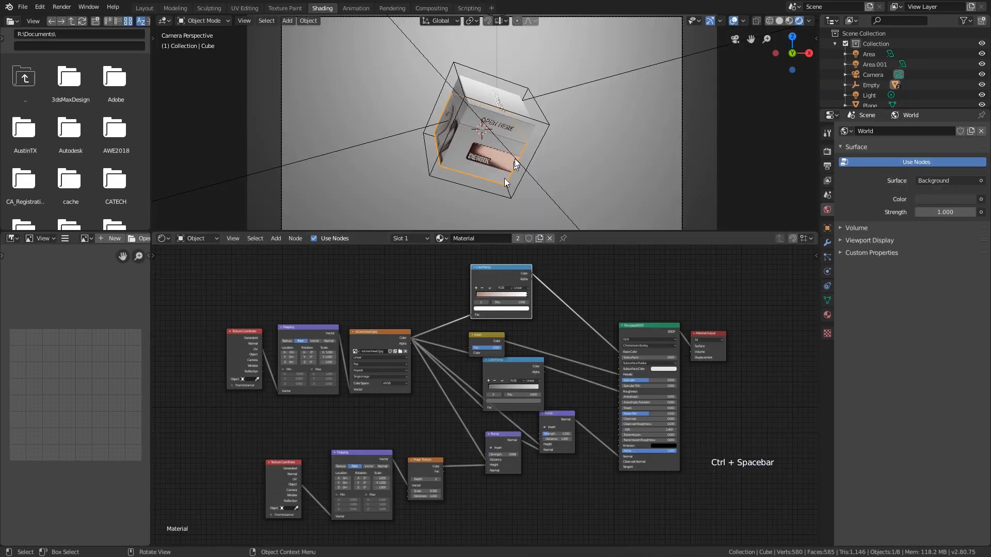
Save the file and select the box's lid in the camera view.
key(ctrl+s)
shift+middle_drag(513, 126, 516, 137)
scroll(522, 147, up, 1)
scroll(521, 147, up, 6)
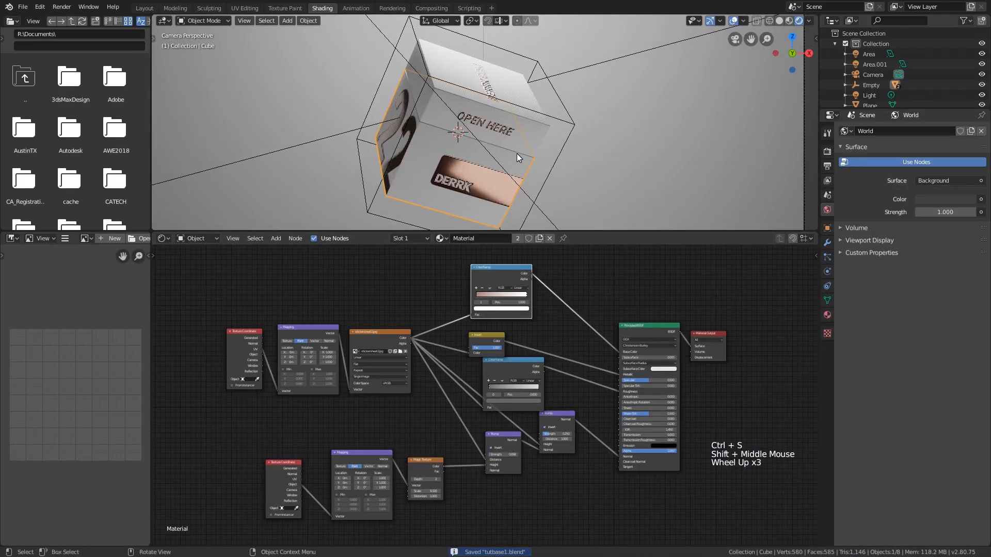
scroll(516, 153, down, 3)
click(518, 143)
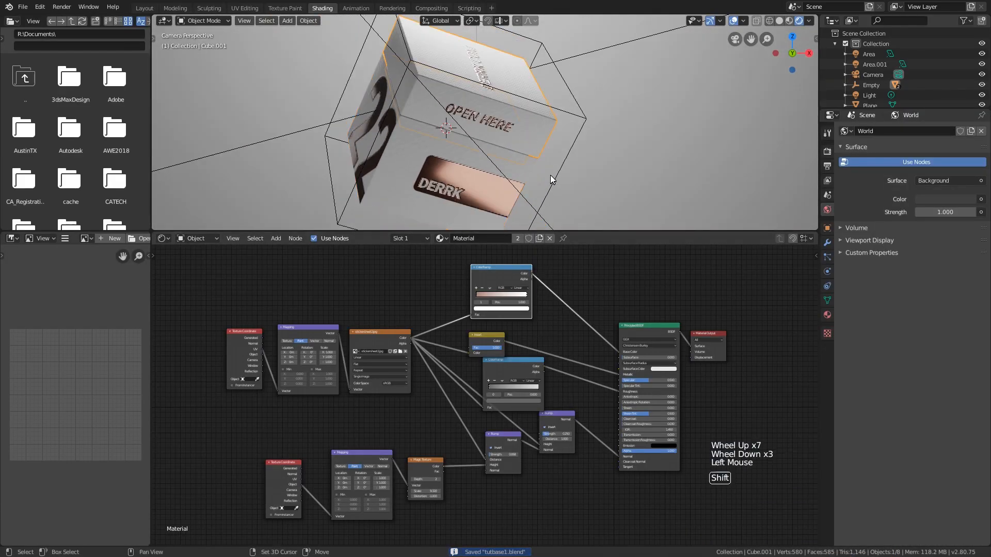
Review the node tree of the lid's material and save the file again.
shift+middle_drag(550, 174, 582, 172)
scroll(578, 305, down, 1)
middle_drag(581, 305, 540, 315)
scroll(550, 302, down, 2)
scroll(549, 302, up, 1)
scroll(537, 317, up, 2)
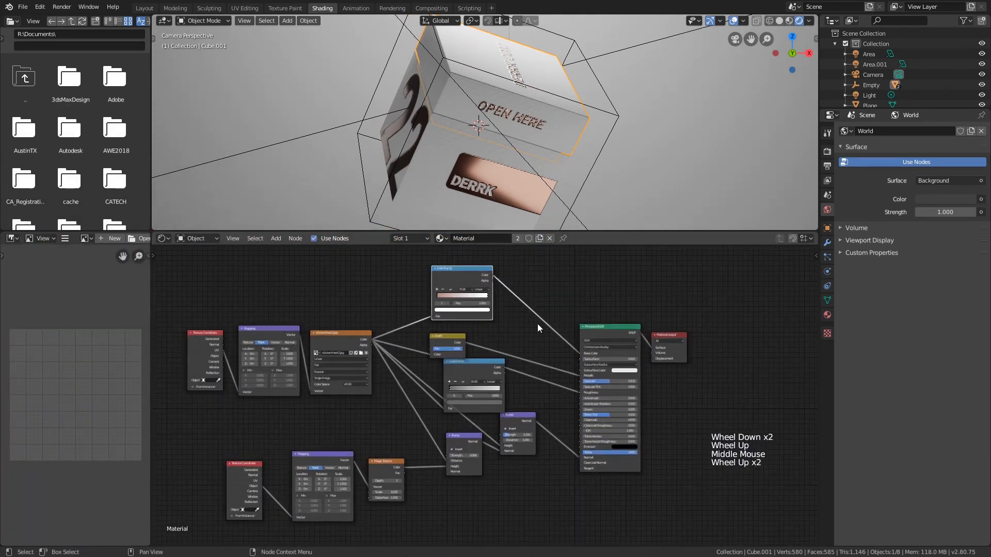
scroll(537, 324, up, 1)
scroll(538, 324, down, 1)
scroll(537, 324, down, 1)
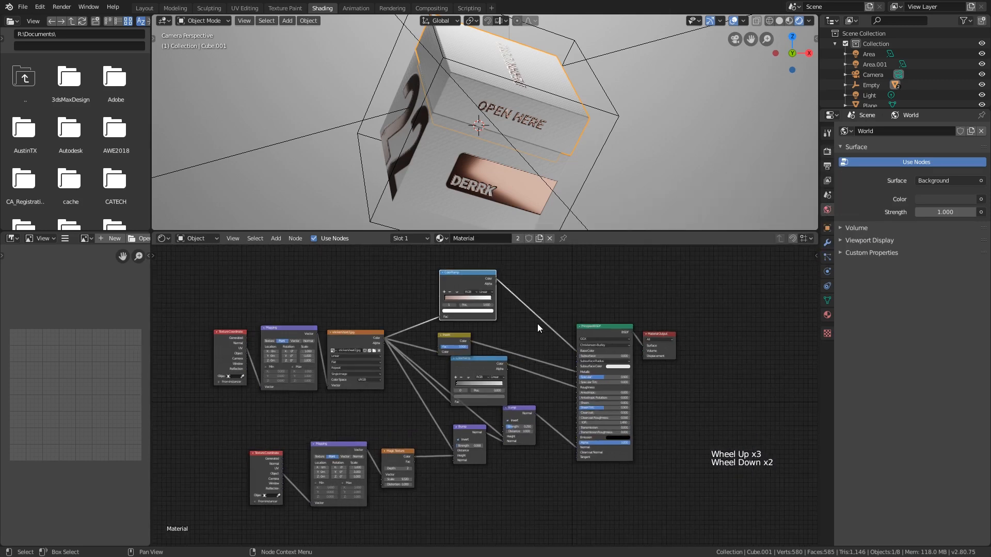
scroll(538, 324, down, 1)
key(ctrl+s)
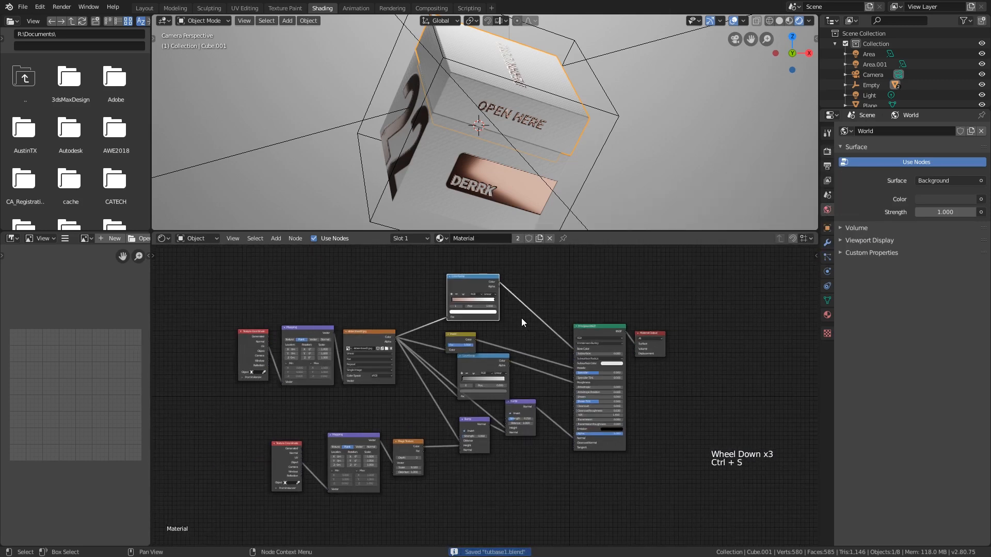
middle_drag(522, 318, 539, 315)
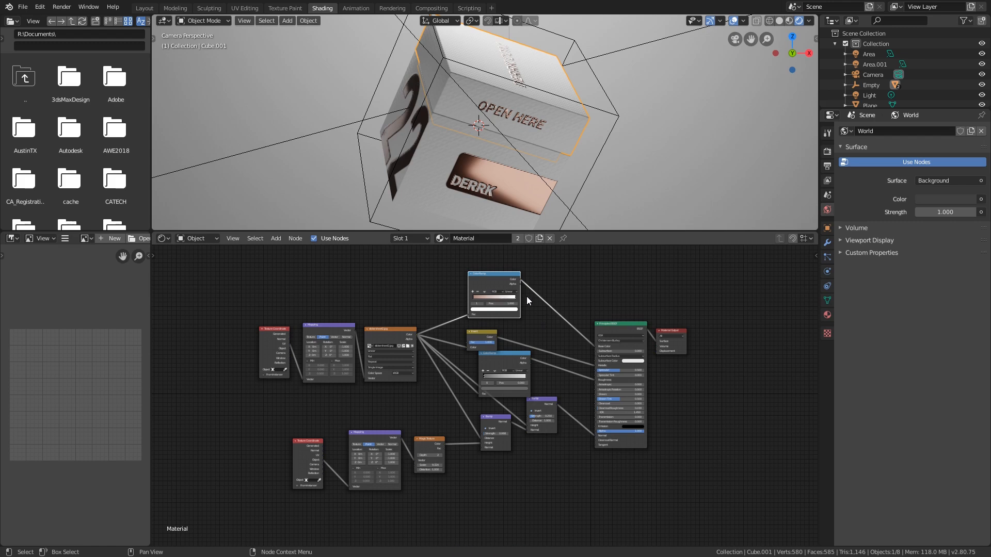
Select the backdrop plane and darken the wall material's base color to medium gray.
scroll(537, 147, down, 7)
shift+middle_drag(537, 147, 565, 150)
click(581, 145)
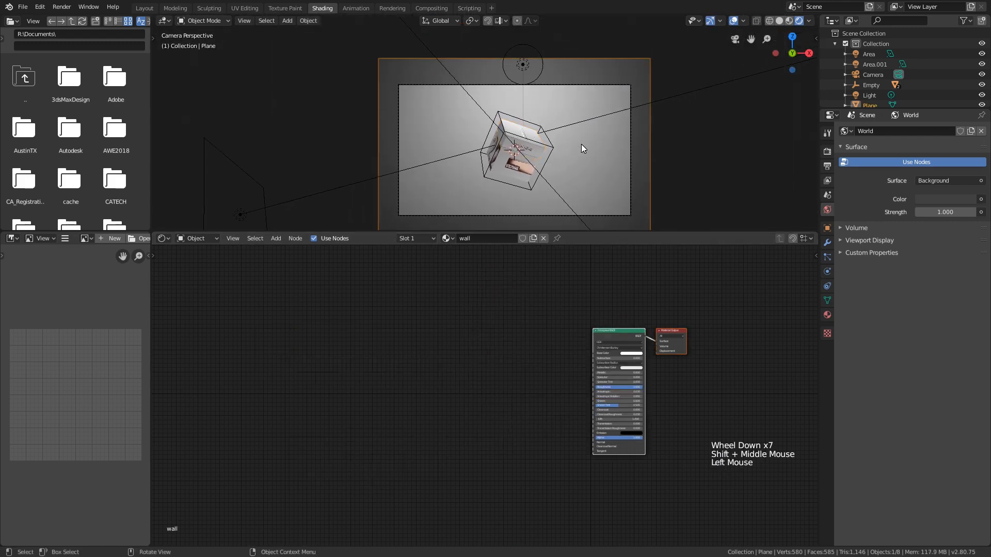
middle_drag(708, 365, 649, 347)
scroll(648, 347, up, 3)
scroll(620, 340, up, 3)
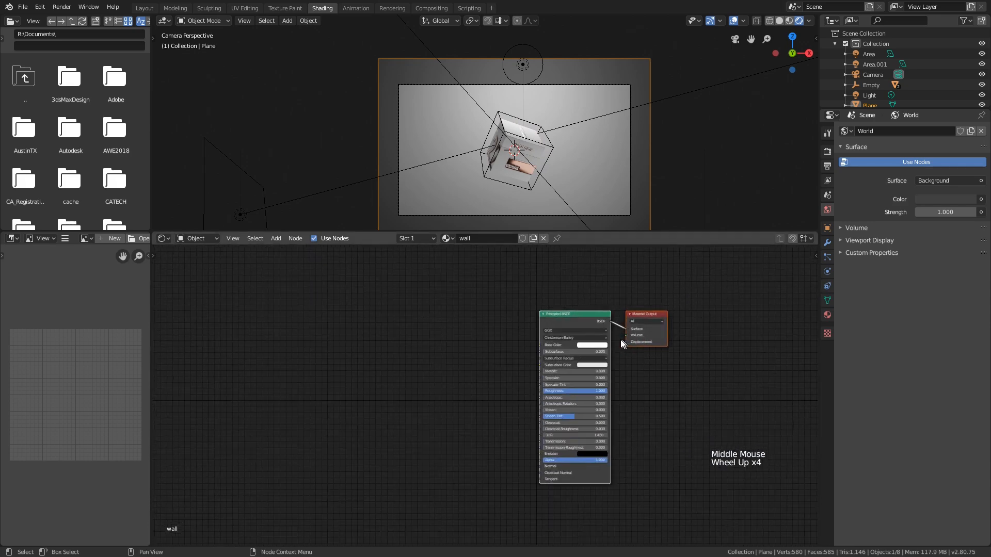
click(588, 346)
drag(628, 298, 629, 277)
Check the box against the darkened backdrop in the camera view and save the file.
scroll(530, 115, up, 5)
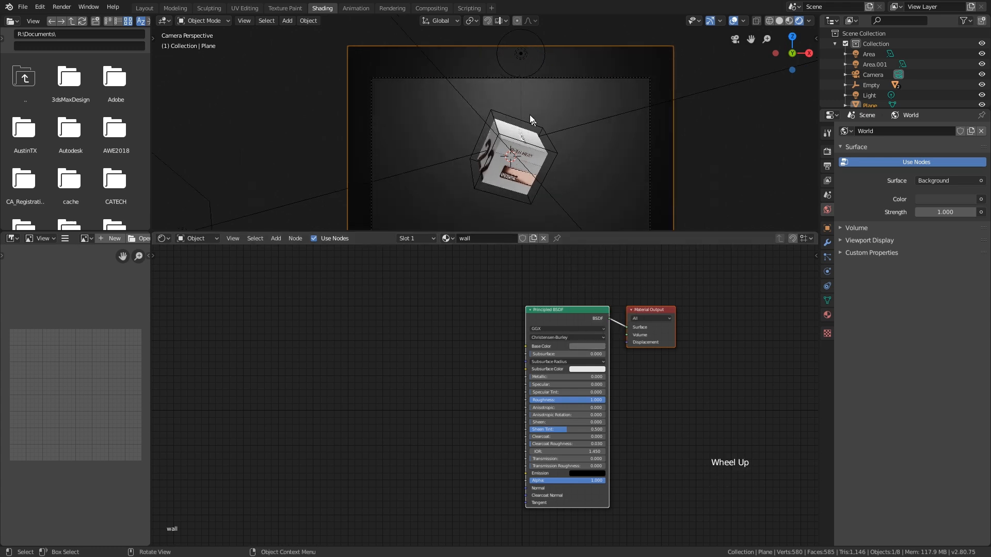
shift+middle_drag(536, 131, 551, 180)
shift+scroll(551, 179, down, 1)
scroll(551, 180, down, 2)
scroll(551, 179, up, 2)
scroll(551, 179, down, 3)
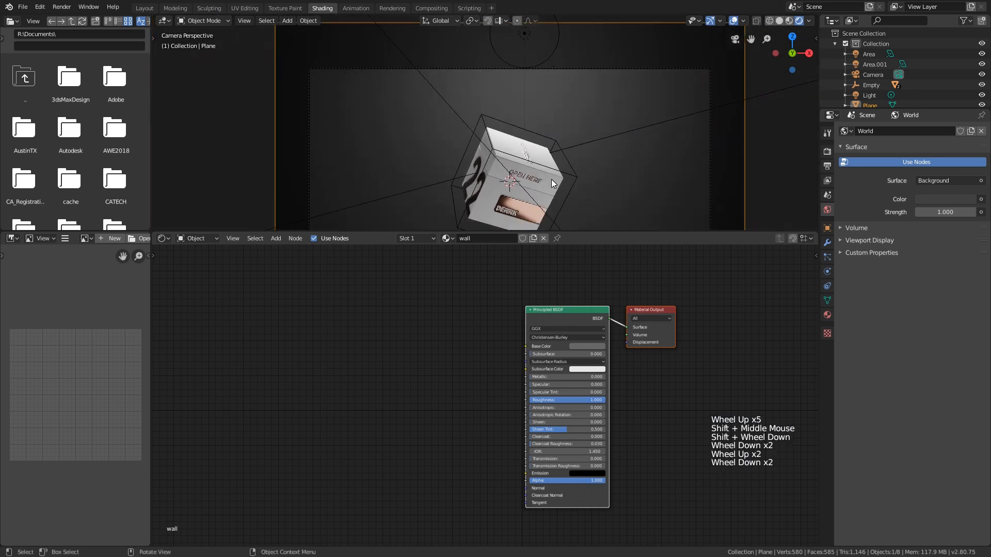
key(ctrl+s)
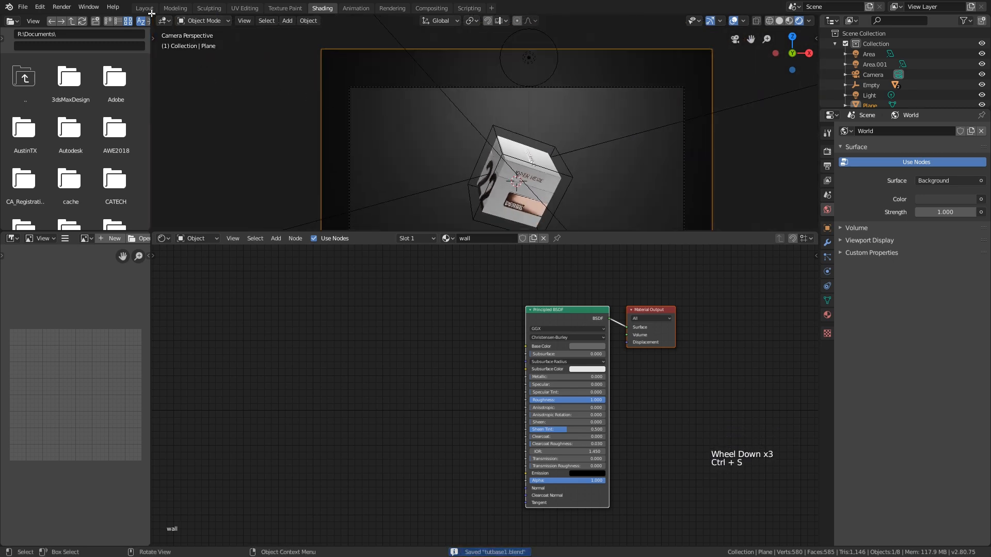
Select the cube-shaped Empty around the box and switch to the Layout workspace.
click(544, 75)
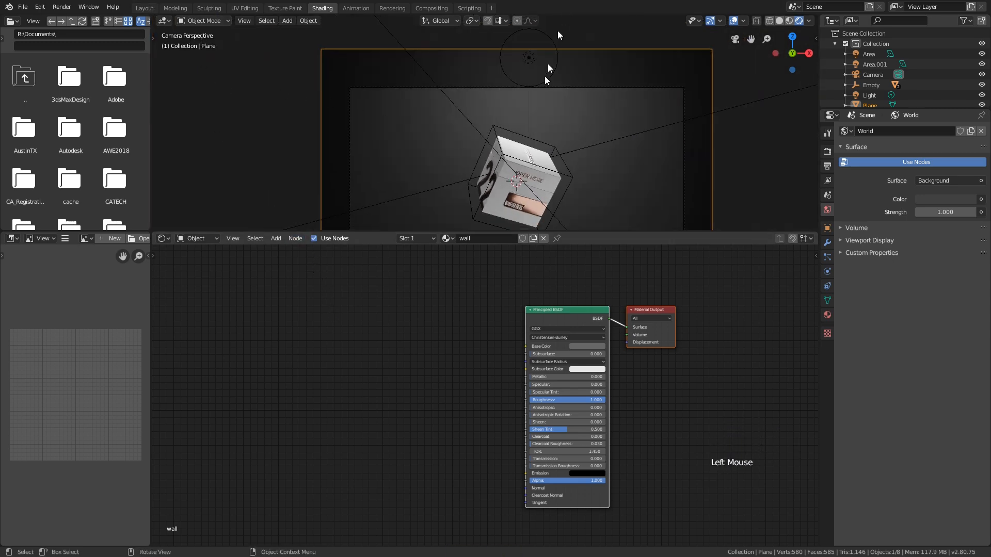
shift+scroll(511, 187, down, 1)
shift+middle_drag(510, 187, 516, 146)
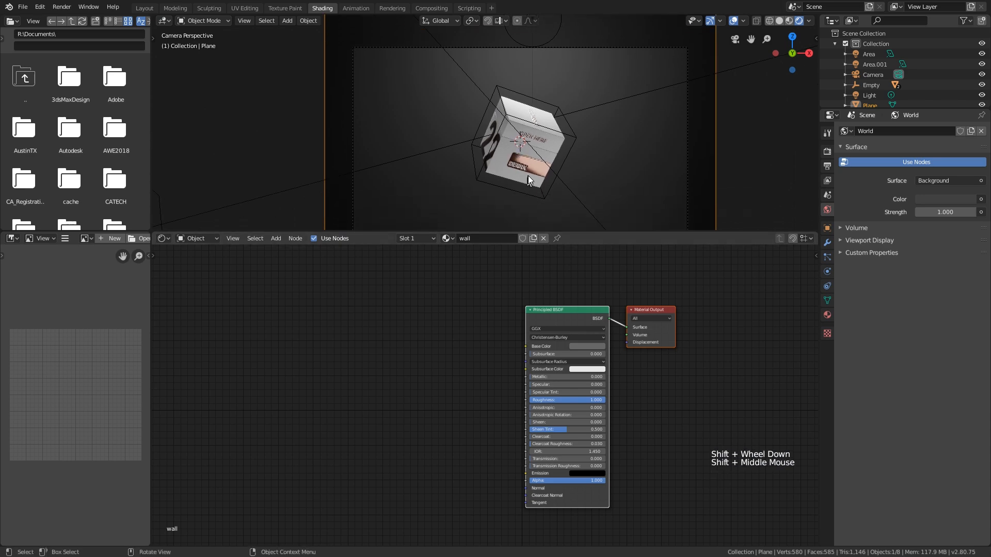
scroll(534, 151, up, 1)
click(577, 132)
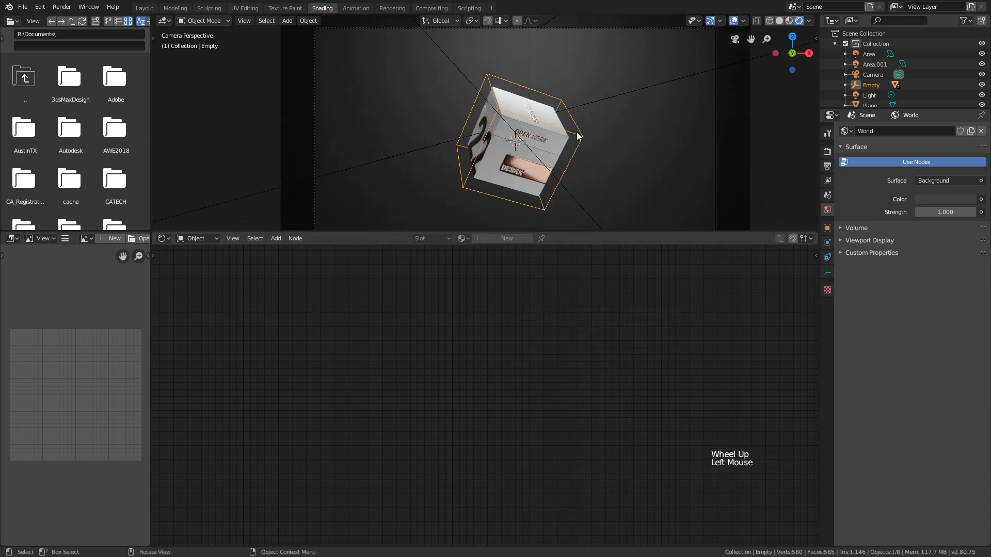
scroll(574, 152, up, 1)
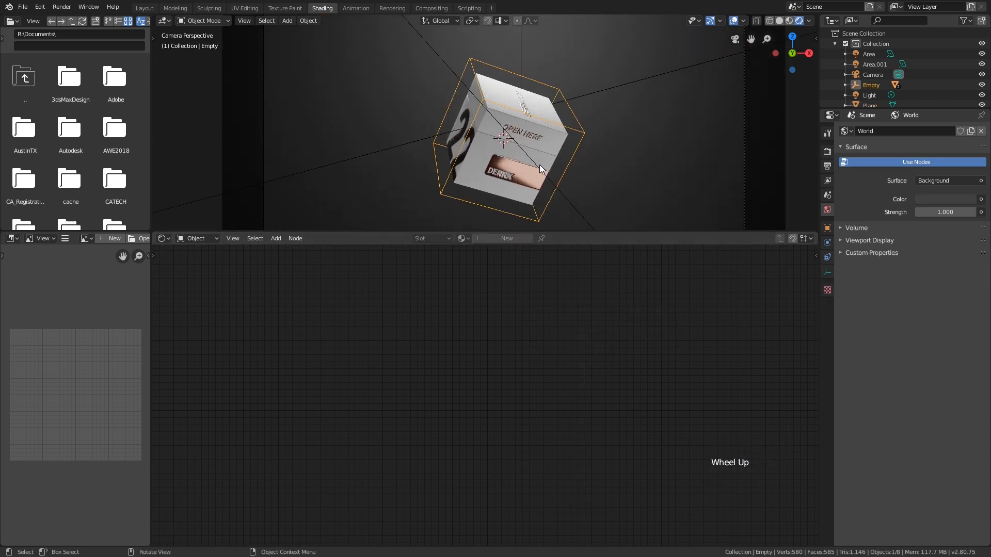
click(145, 8)
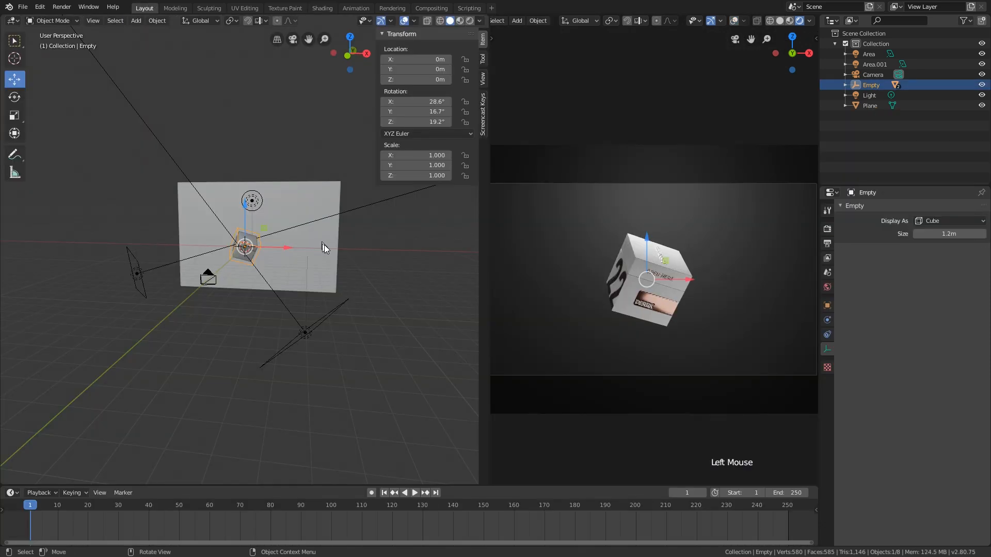
Enlarge the timeline area beneath the two viewports.
shift+middle_drag(325, 245, 333, 247)
scroll(683, 284, down, 2)
scroll(683, 284, up, 1)
shift+middle_drag(683, 284, 642, 290)
scroll(289, 243, up, 4)
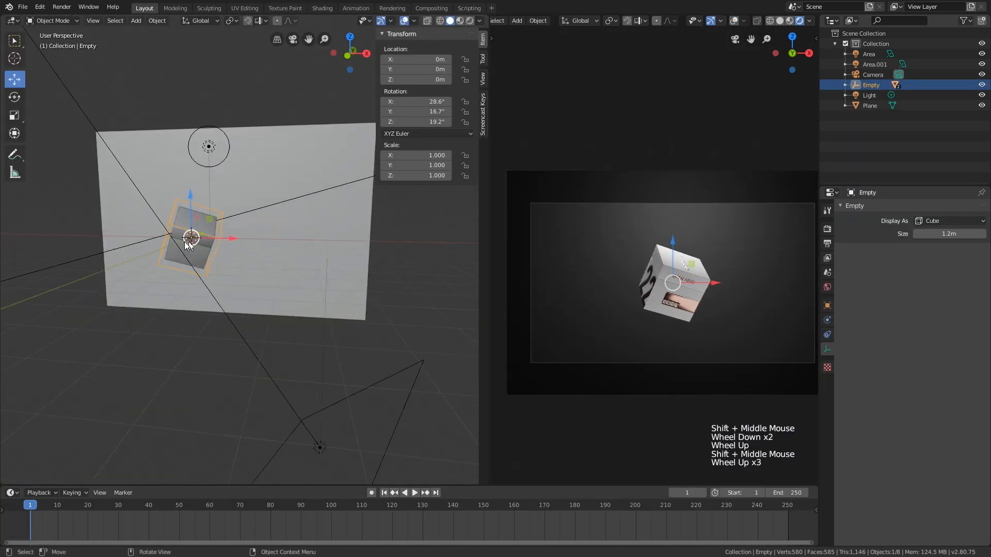
shift+middle_drag(171, 248, 246, 255)
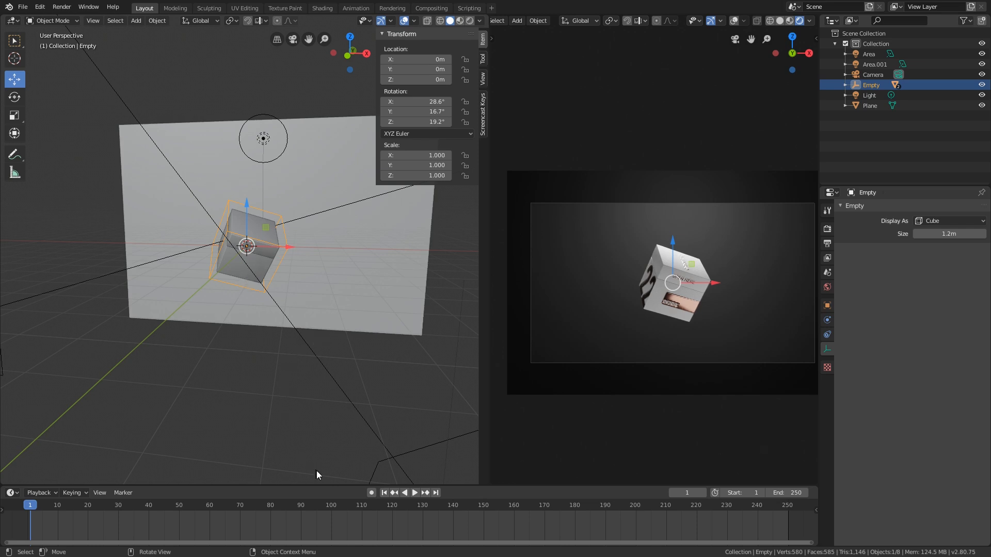
double_click(315, 486)
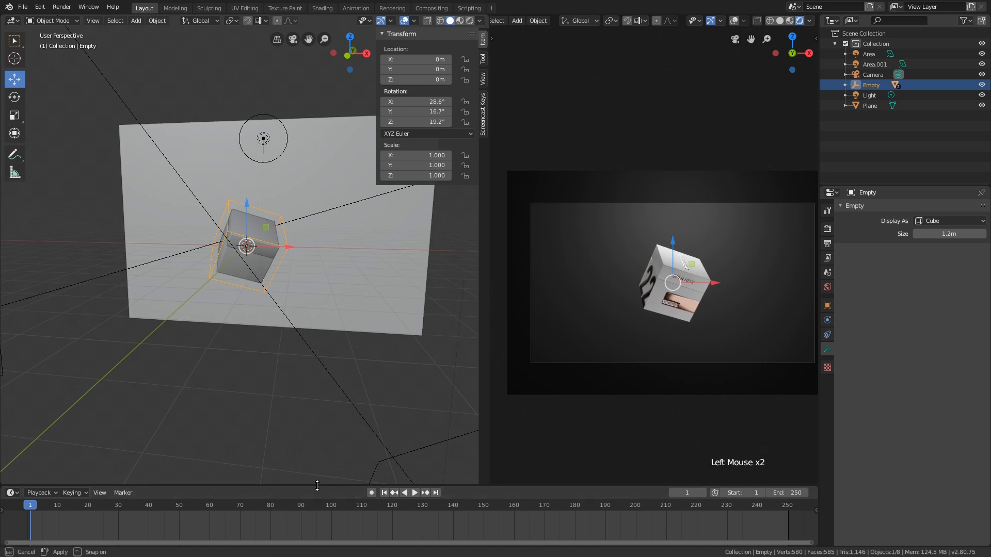
drag(317, 485, 320, 436)
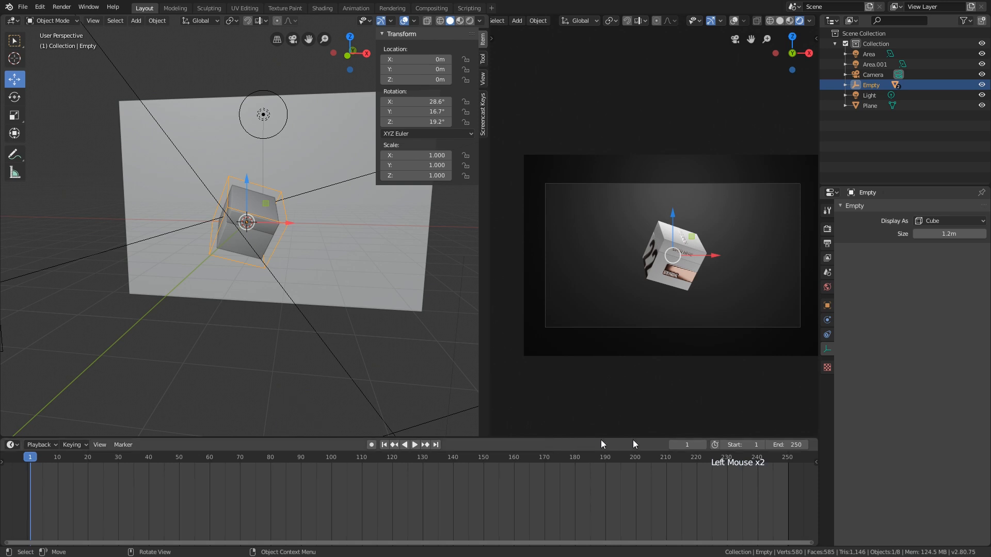
Set the animation's end frame to 150 and save the file.
click(790, 445)
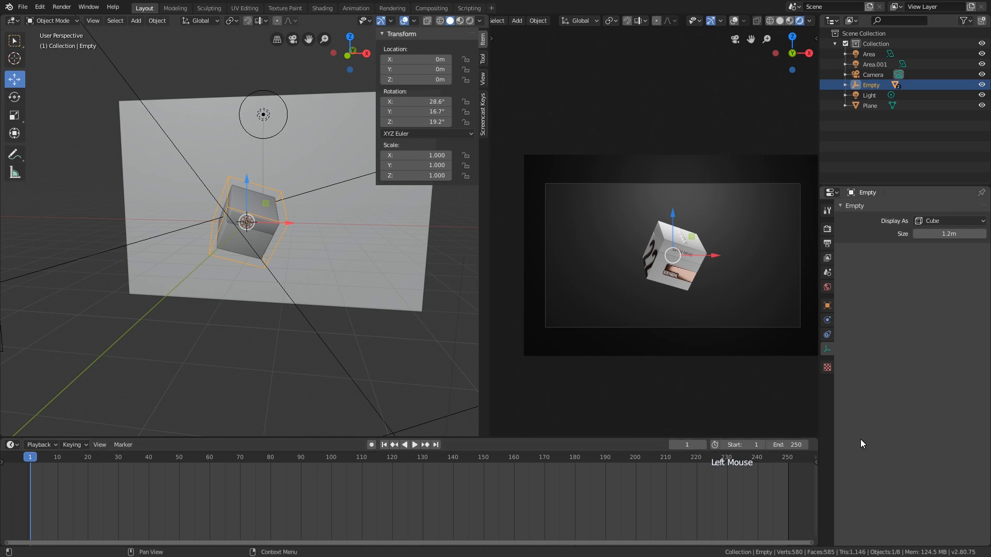
double_click(784, 445)
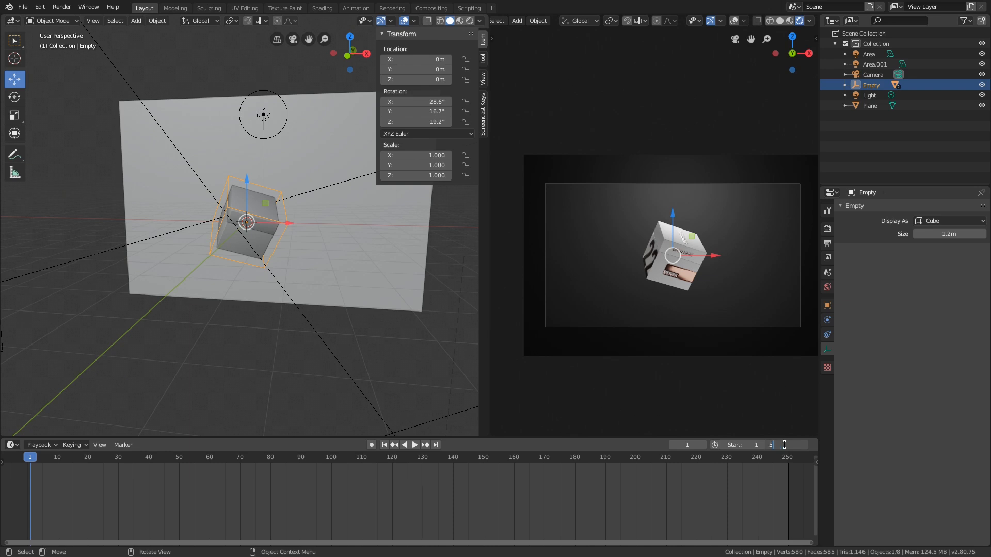
key(Return)
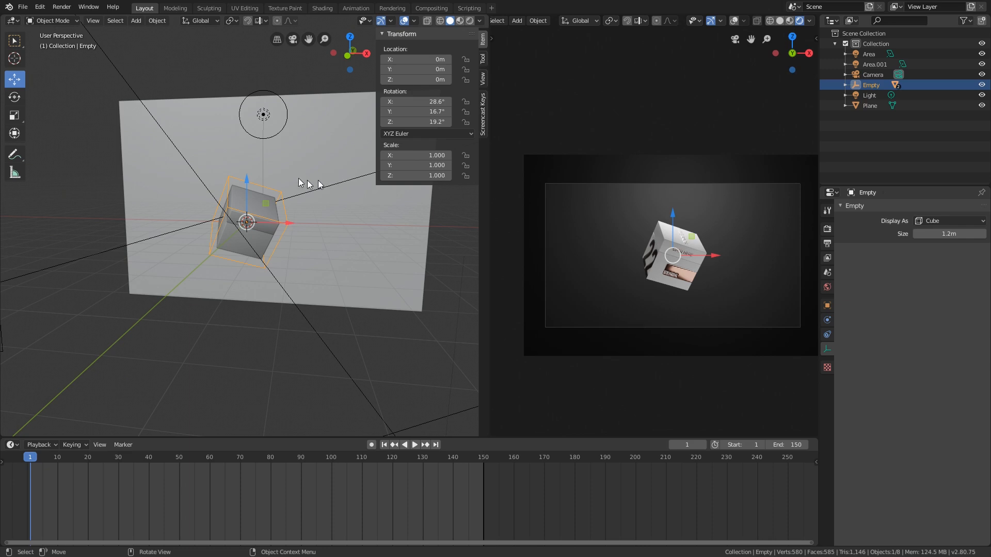
key(ctrl+s)
At frame 0, set the Empty's Y location to -8 m and insert a location keyframe.
shift+middle_drag(276, 206, 256, 261)
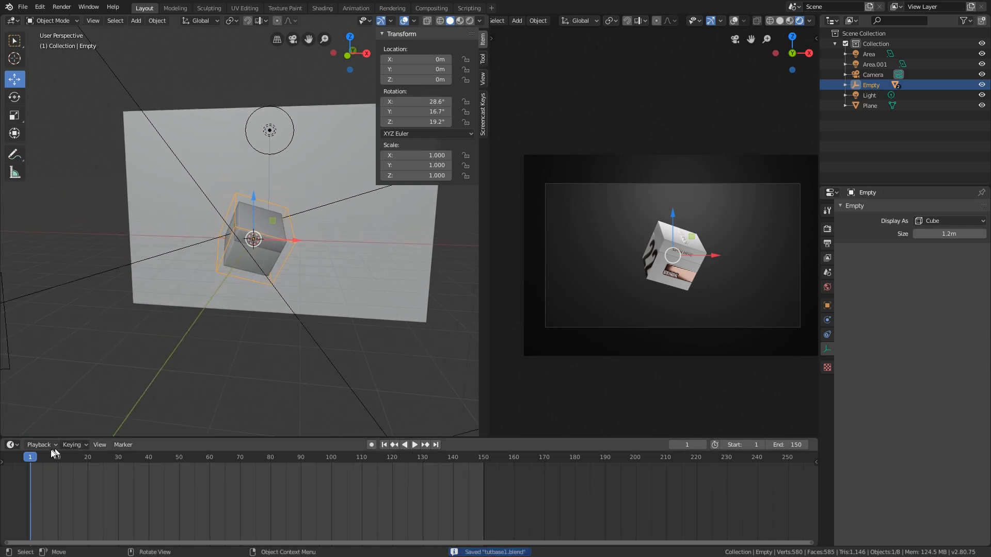
click(27, 458)
scroll(693, 250, up, 4)
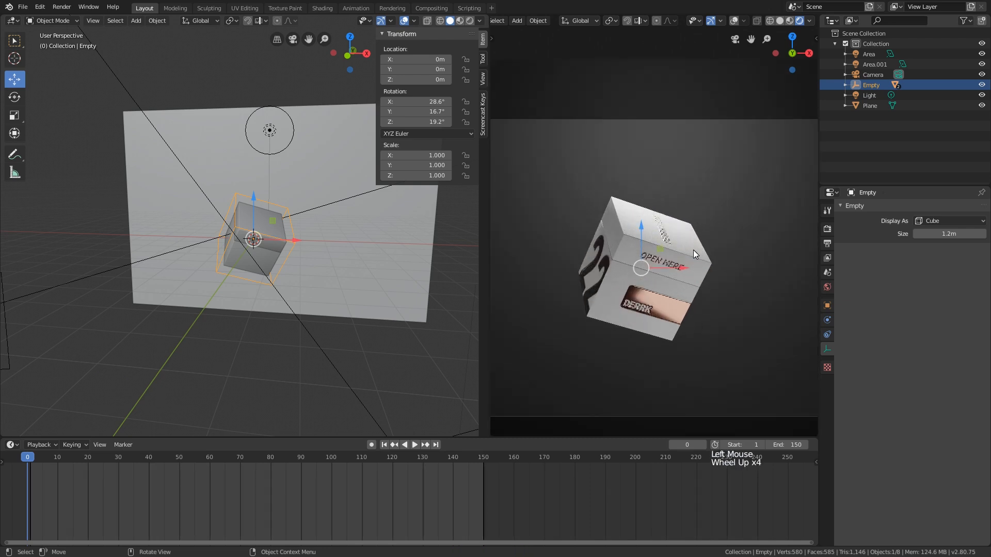
shift+middle_drag(242, 320, 283, 246)
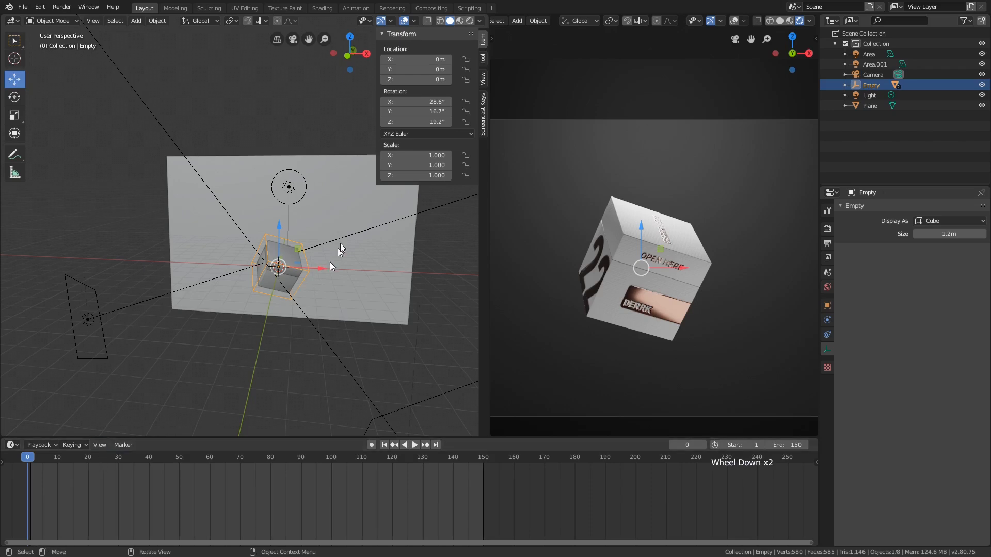
scroll(360, 220, down, 2)
scroll(667, 306, down, 2)
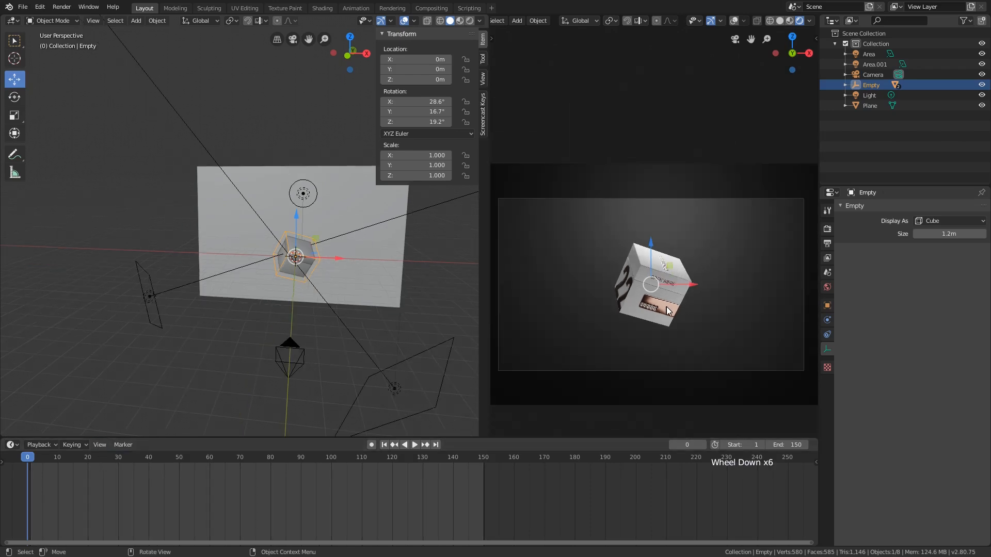
drag(416, 69, 380, 69)
right_click(419, 70)
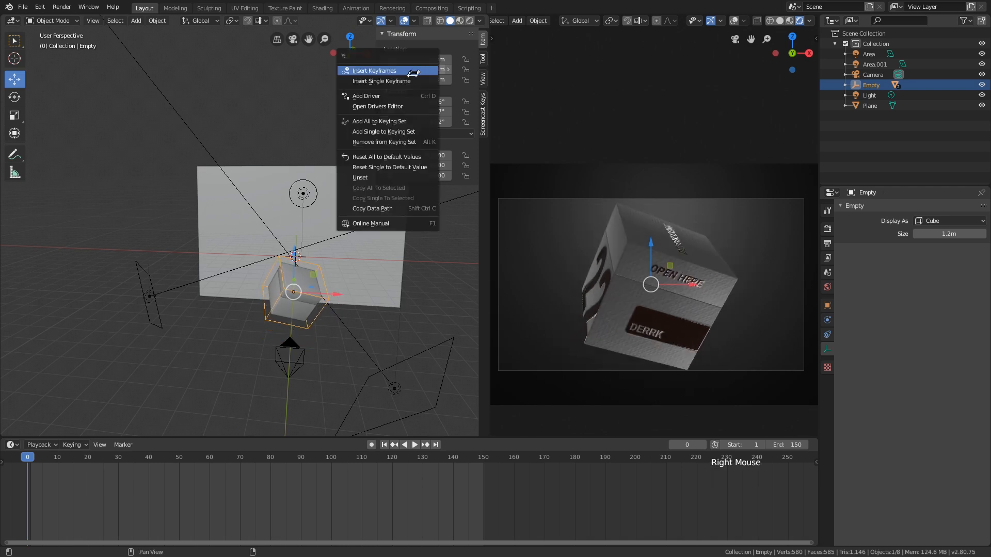
click(413, 73)
At frame 30, set the Empty's Y location to 0 m and keyframe it.
shift+middle_drag(343, 232, 277, 274)
shift+scroll(277, 273, down, 1)
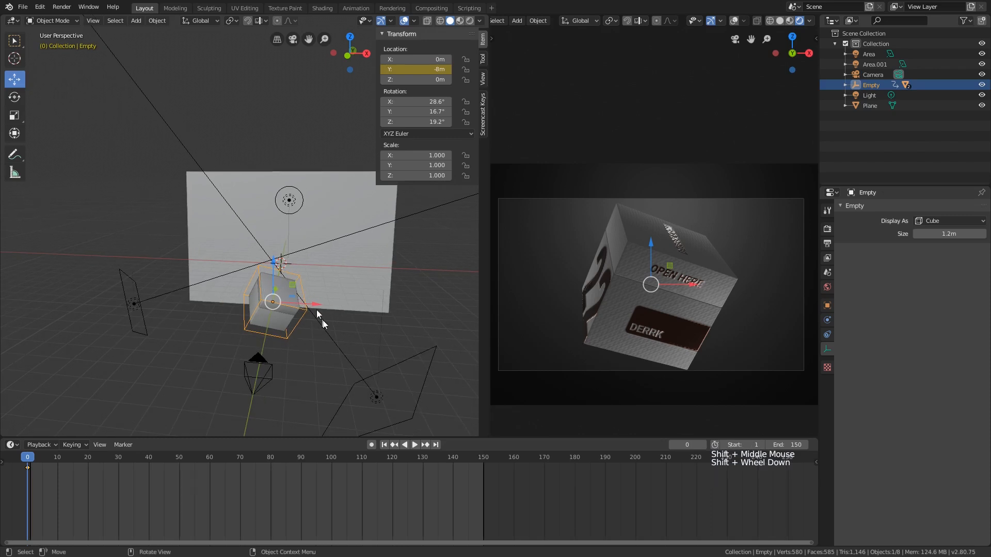
shift+middle_drag(317, 311, 325, 314)
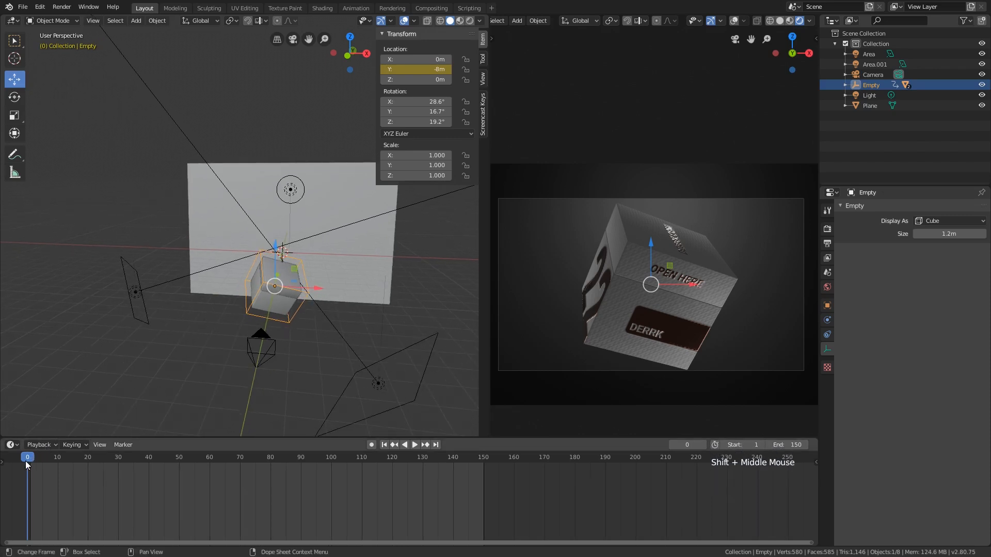
drag(26, 460, 44, 457)
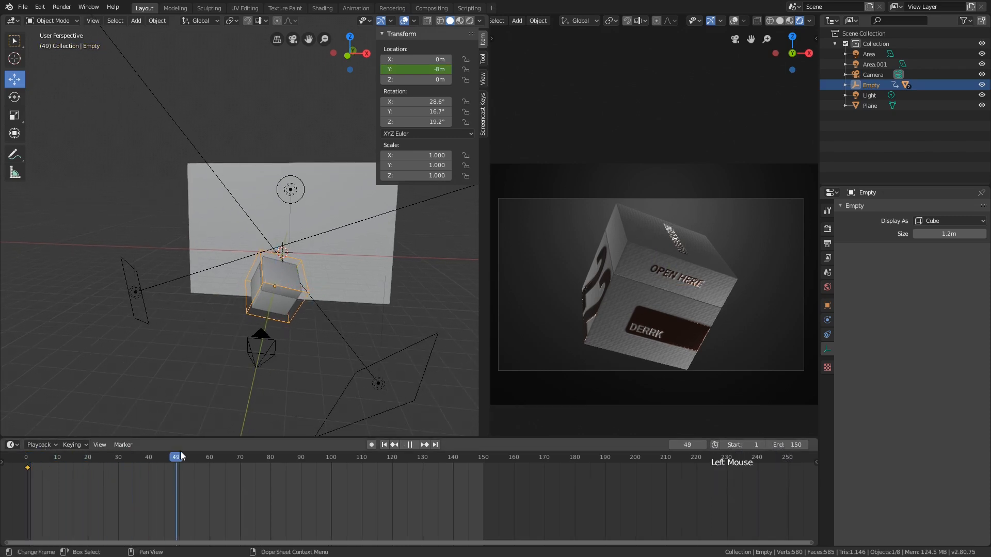
mouse_move(137, 480)
mouse_down()
mouse_move(144, 476)
mouse_move(119, 482)
mouse_up()
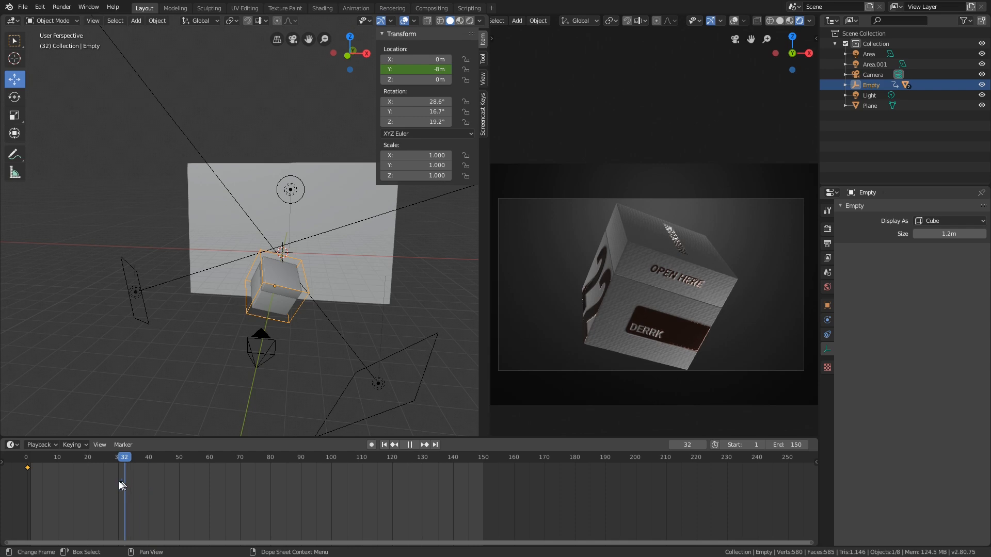
key(space)
mouse_move(424, 71)
ctrl+mouse_down()
mouse_move(458, 72)
mouse_move(428, 69)
ctrl+mouse_up()
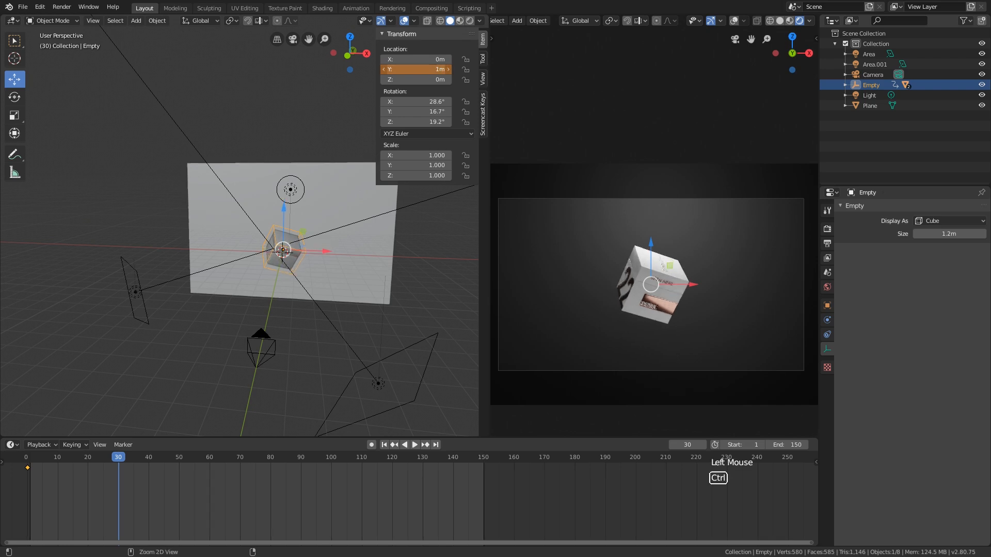
right_click(428, 70)
click(430, 68)
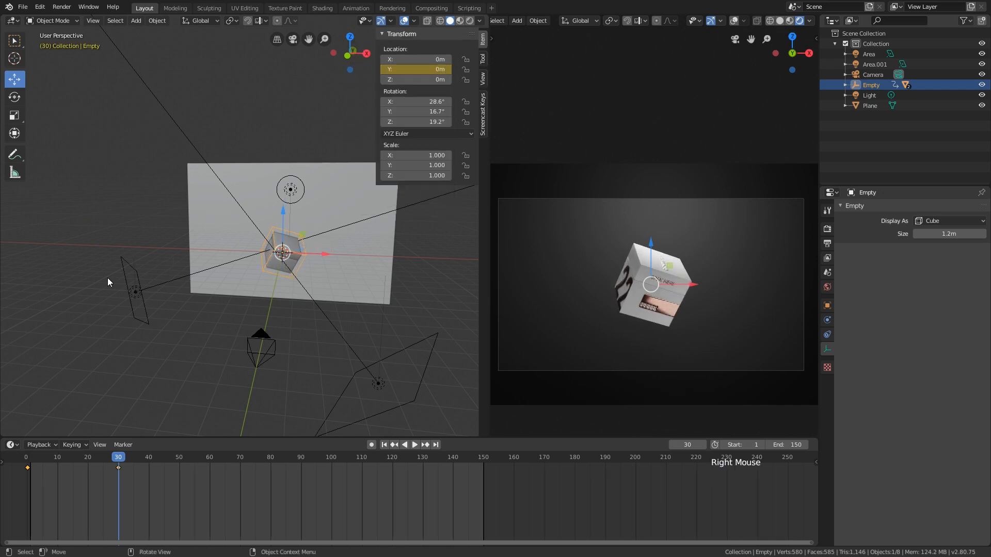
Save the file and play back the Empty's movement from frame 0, ending with the playhead at frame 30.
shift+middle_drag(437, 304, 168, 395)
scroll(361, 329, up, 2)
key(ctrl+s)
click(22, 460)
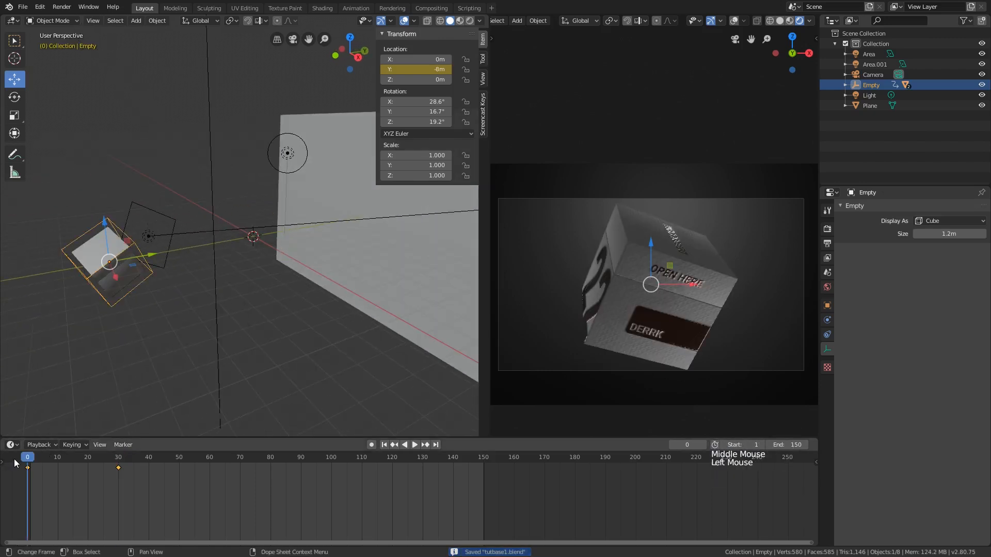
key(space)
key(space)
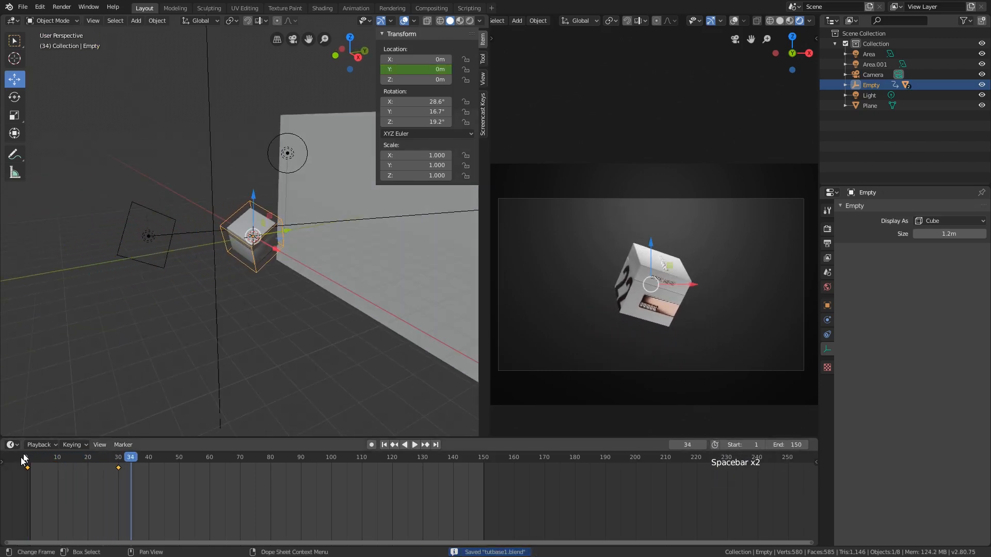
click(42, 460)
drag(57, 459, 32, 459)
key(space)
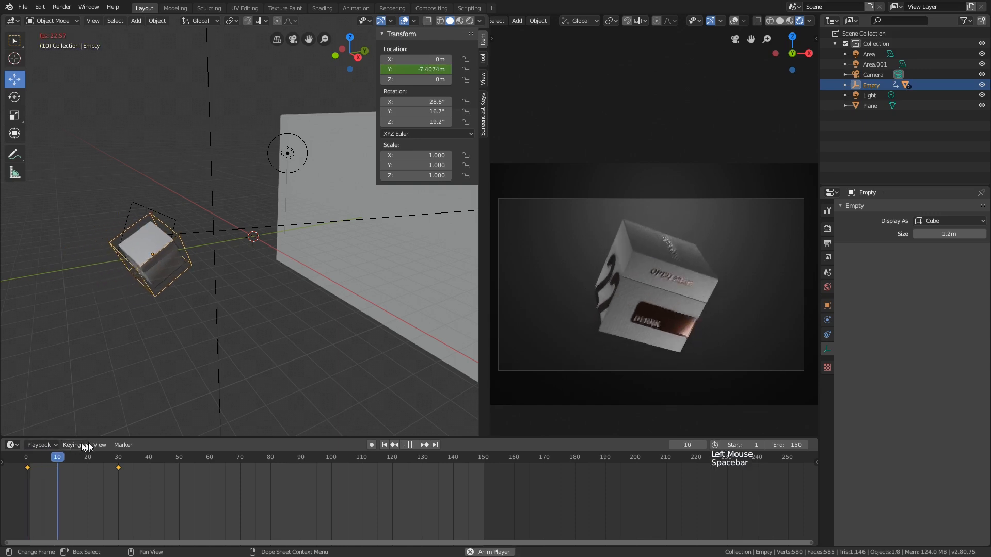
key(space)
key(space)
key(space)
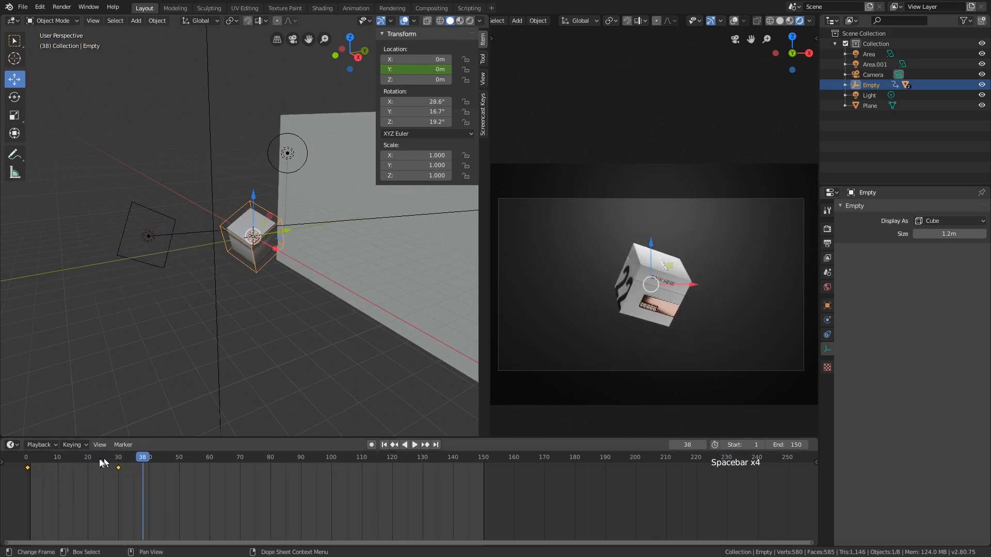
click(35, 464)
drag(36, 466, 119, 464)
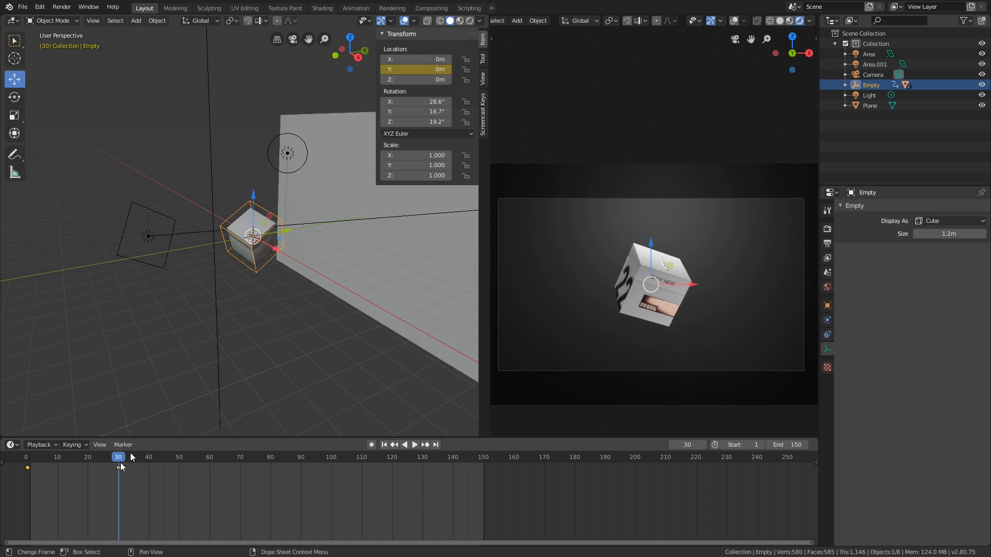
right_click(417, 79)
click(413, 89)
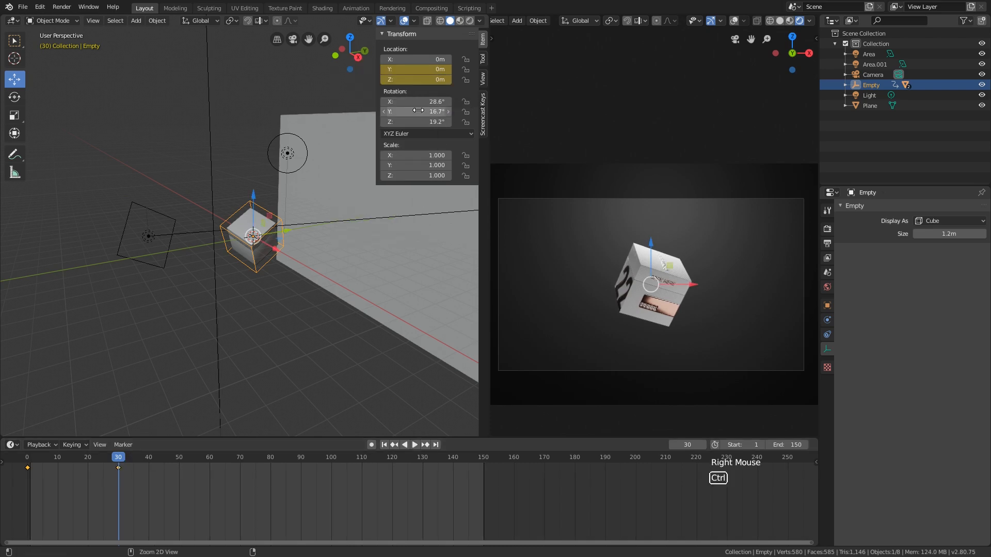
key(ctrl+z)
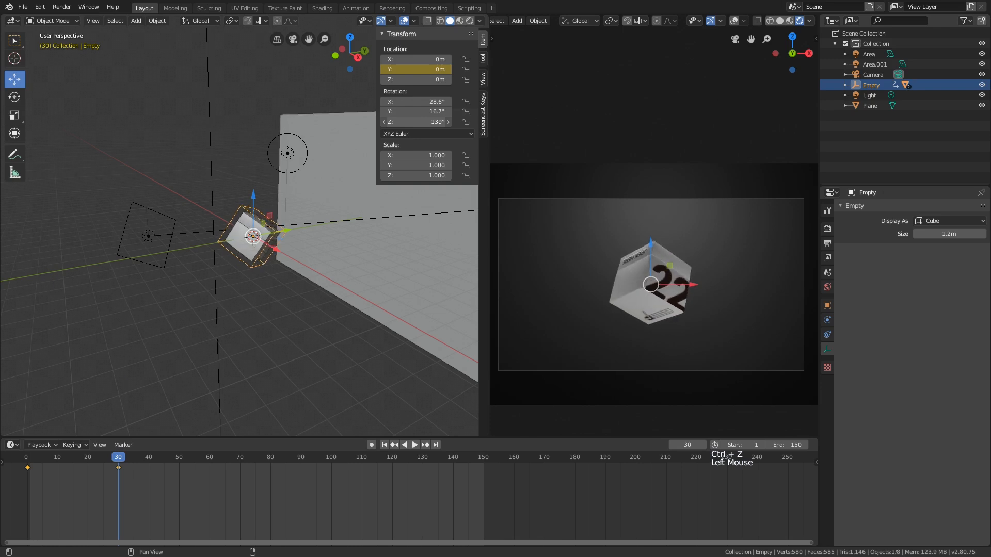
Insert single keyframes for the Empty's Z rotation, keeping the current angle at frame 30 and using 379° at frame 0.
right_click(427, 120)
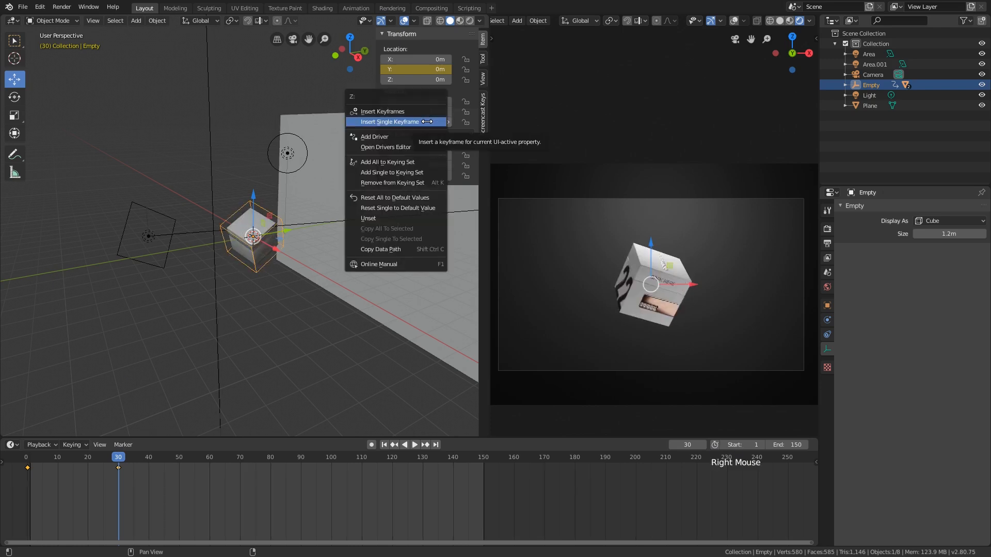
click(427, 122)
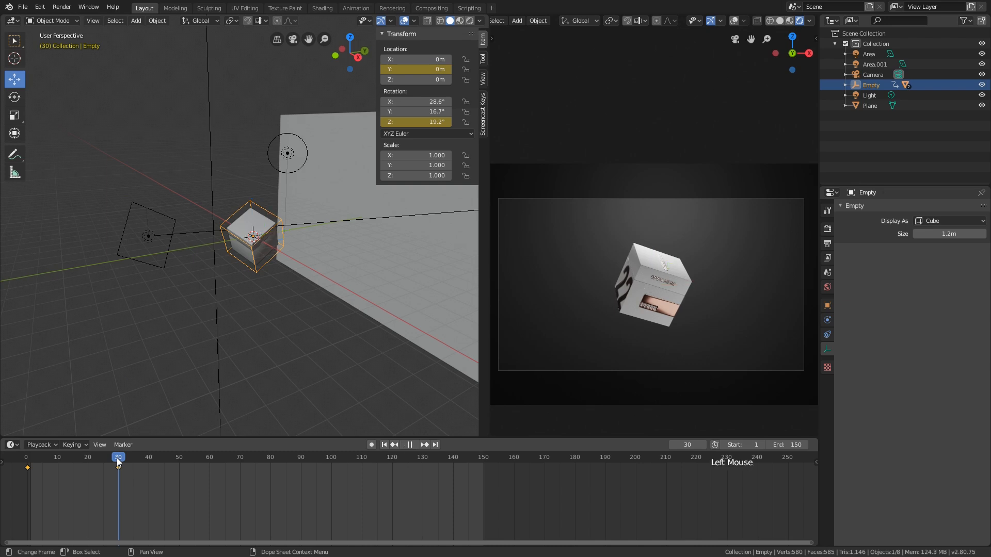
drag(118, 460, 27, 461)
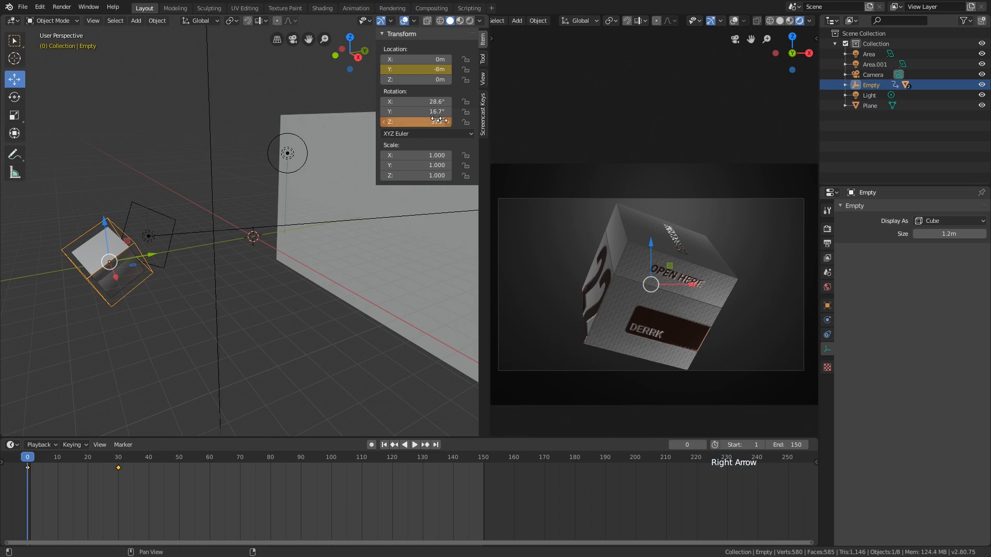
right_click(432, 122)
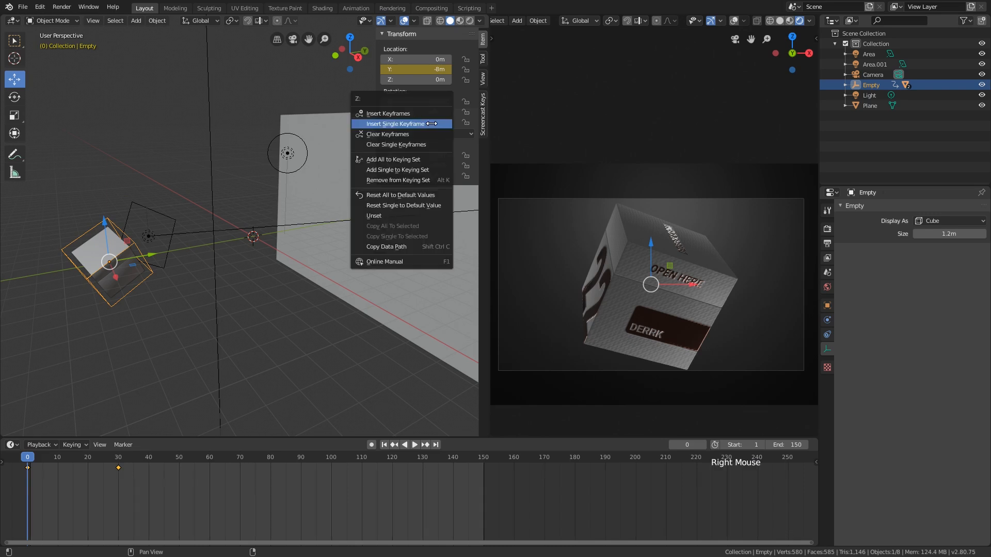
click(432, 122)
Play back the box's combined move and spin from frame 0, and stop at frame 30.
key(space)
key(space)
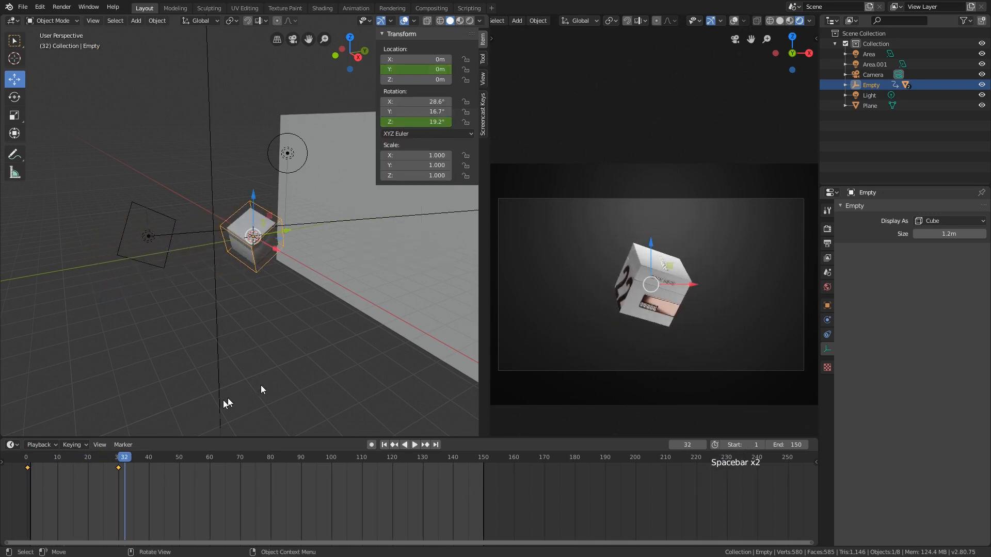
drag(122, 461, 12, 464)
key(space)
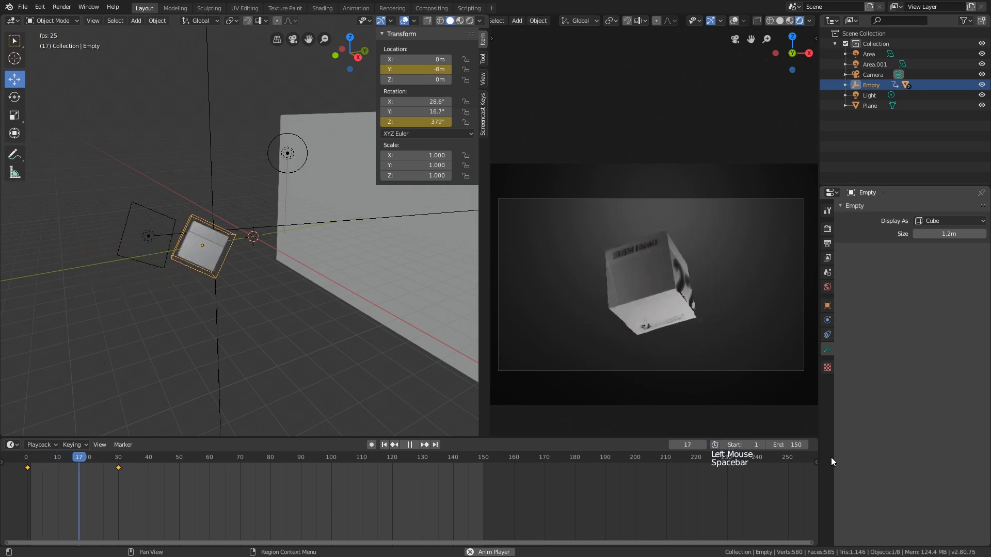
key(space)
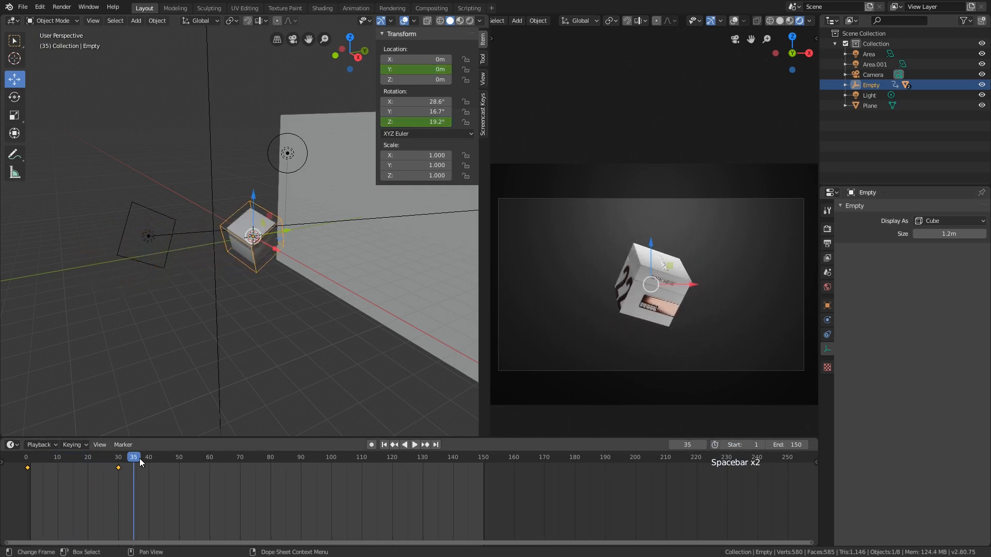
key(space)
drag(139, 461, 119, 478)
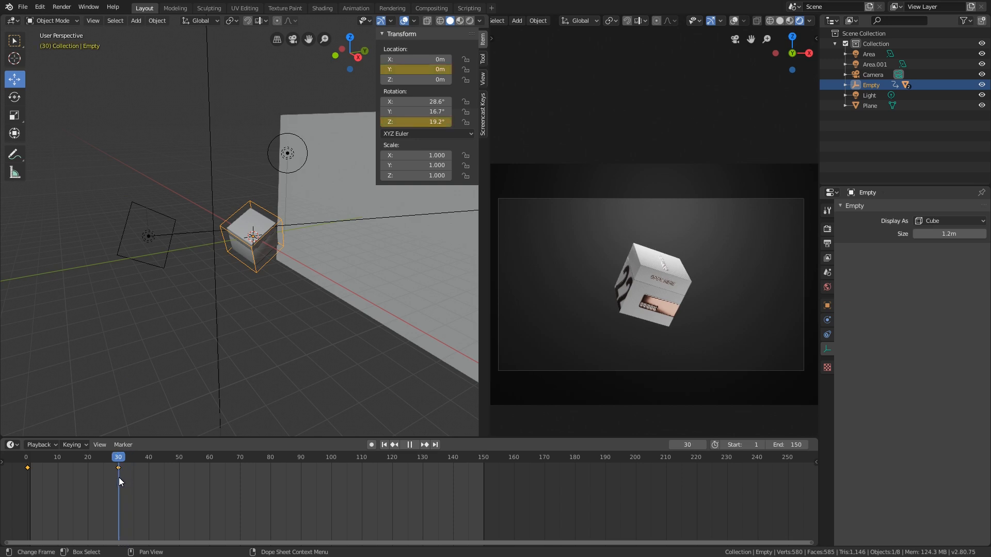
key(space)
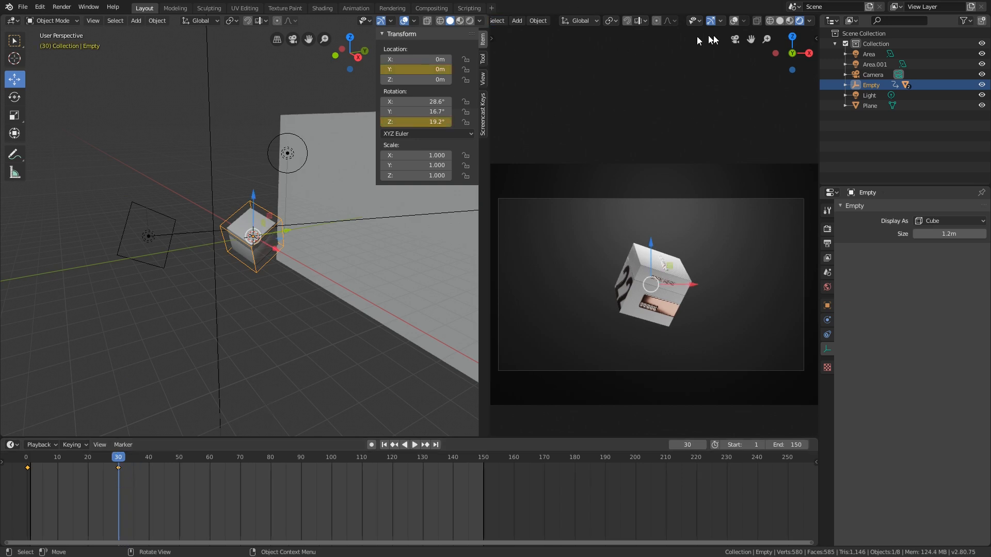
Split the camera viewport into two stacked areas, with the rendered camera view in the lower one.
drag(818, 14, 670, 187)
shift+middle_drag(632, 109, 608, 84)
scroll(538, 23, up, 6)
scroll(536, 24, up, 10)
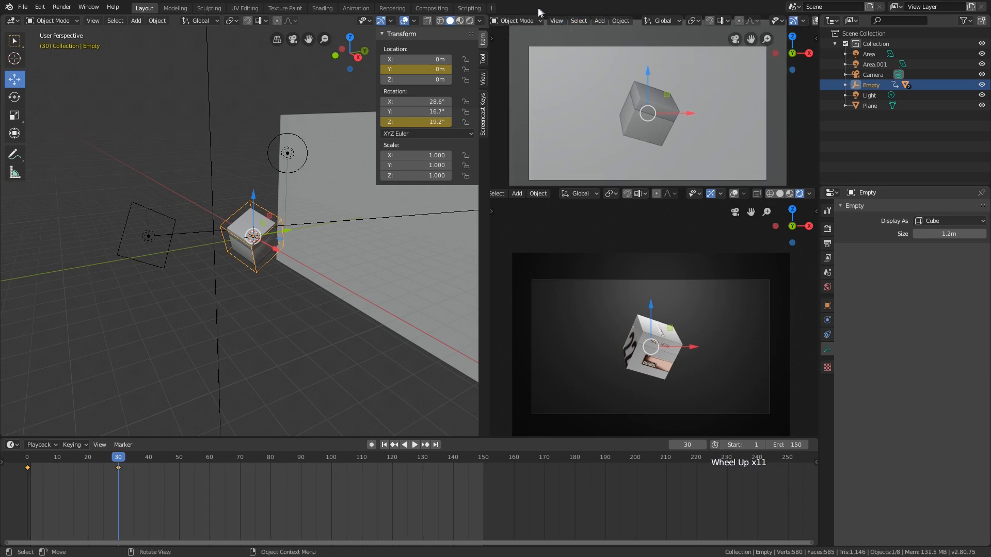
Switch the upper camera viewport to the Graph Editor and bring the Empty's animation curves into view.
click(503, 20)
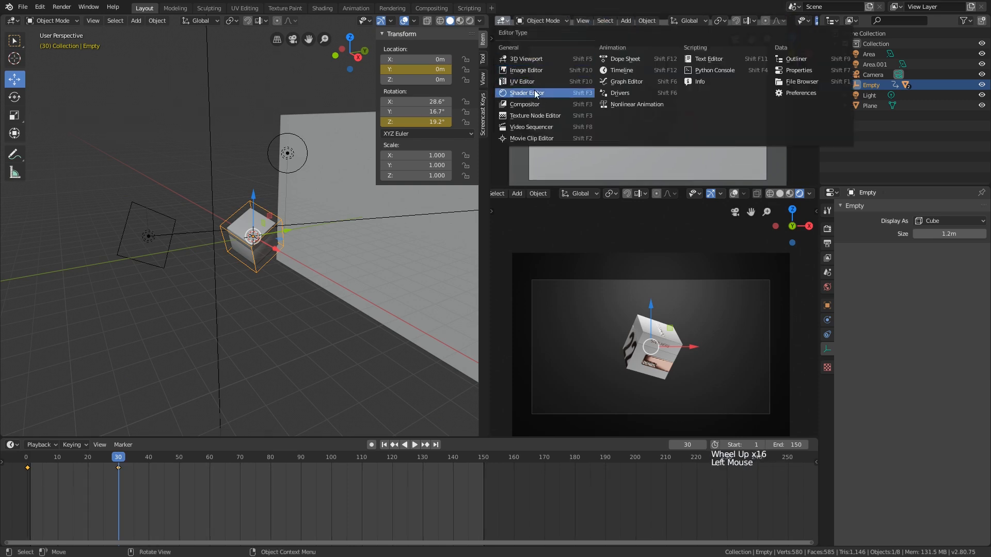
click(618, 81)
scroll(635, 98, down, 1)
shift+scroll(650, 111, down, 1)
shift+middle_drag(671, 131, 716, 94)
shift+scroll(702, 153, up, 1)
scroll(693, 153, up, 1)
shift+scroll(691, 154, down, 1)
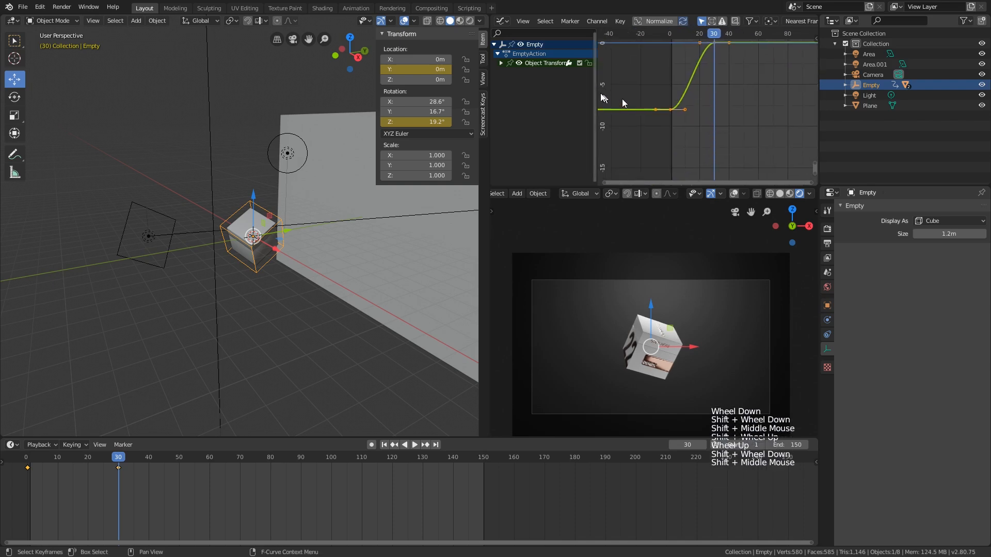
Expand the Empty's Object Transforms channels, hide the Y Location curve, and frame the Z Euler Rotation curve.
click(501, 63)
click(528, 88)
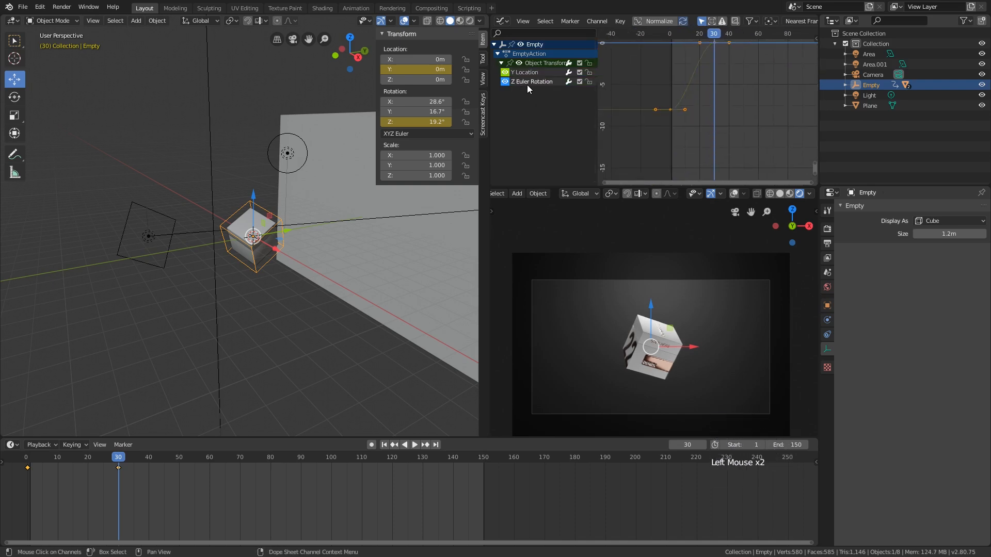
scroll(306, 212, up, 2)
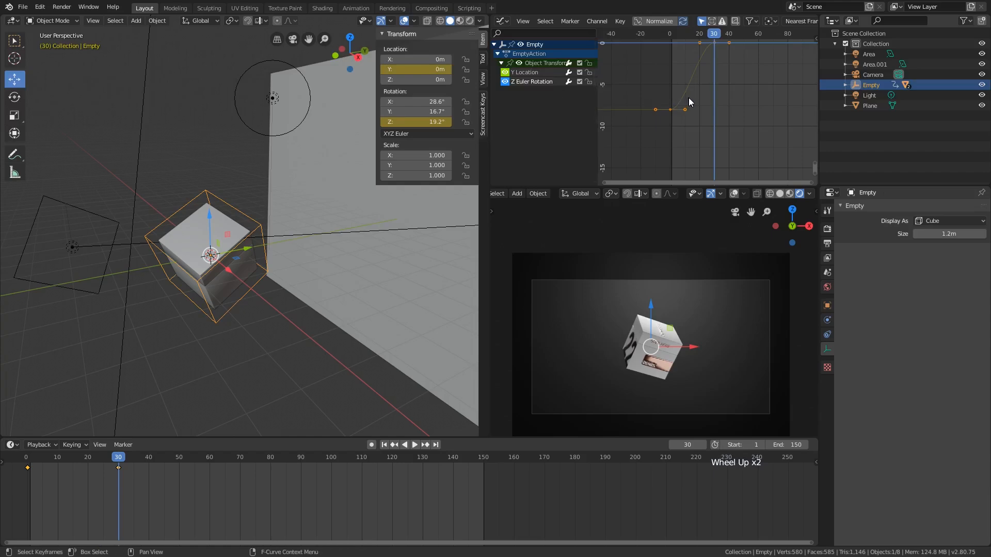
click(521, 82)
shift+middle_drag(686, 83, 697, 104)
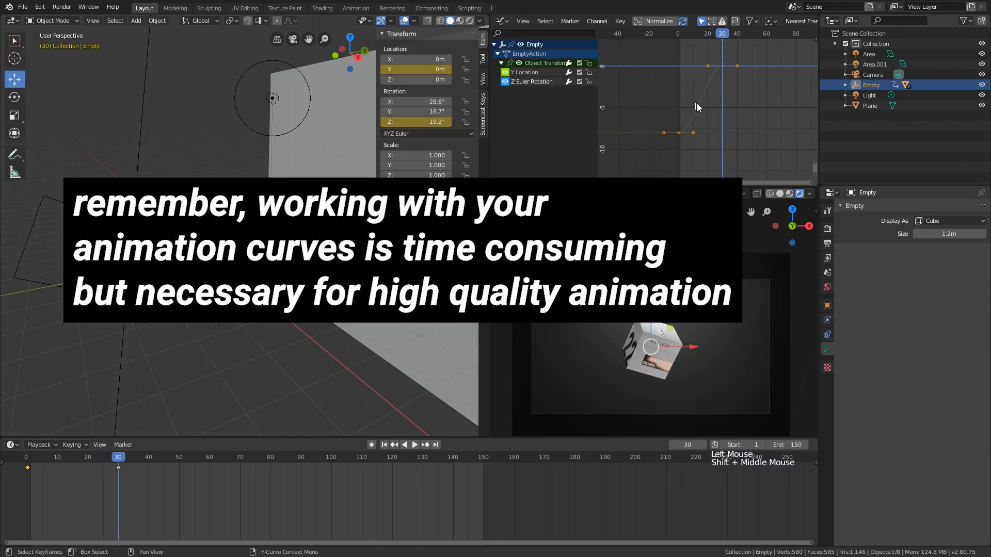
scroll(710, 92, up, 1)
key(a)
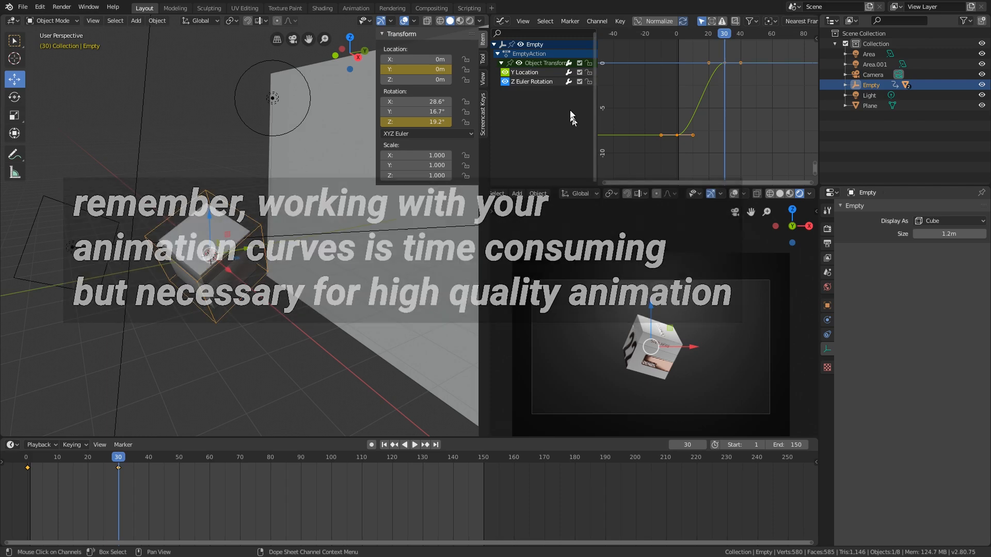
click(505, 73)
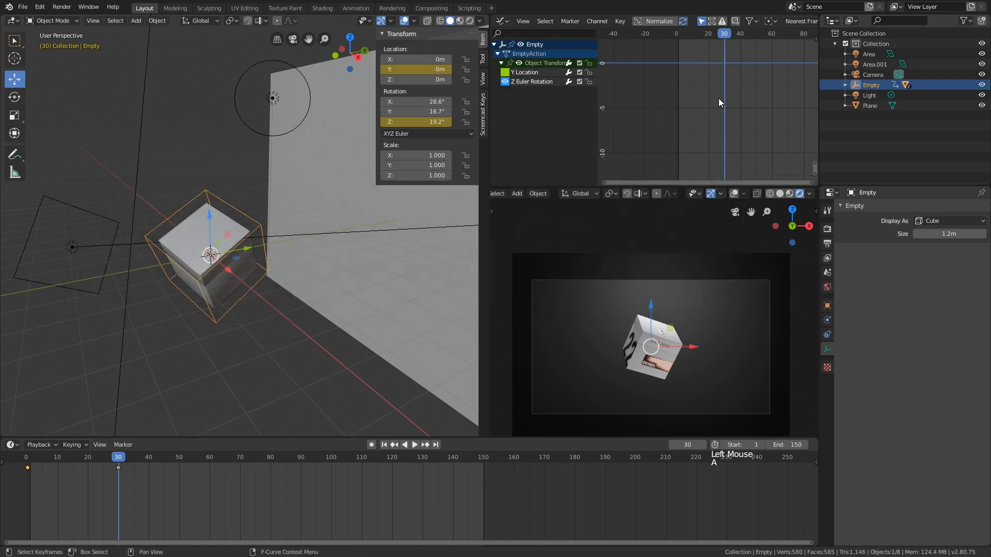
key(KP_Decimal)
scroll(735, 81, down, 4)
shift+middle_drag(735, 81, 734, 114)
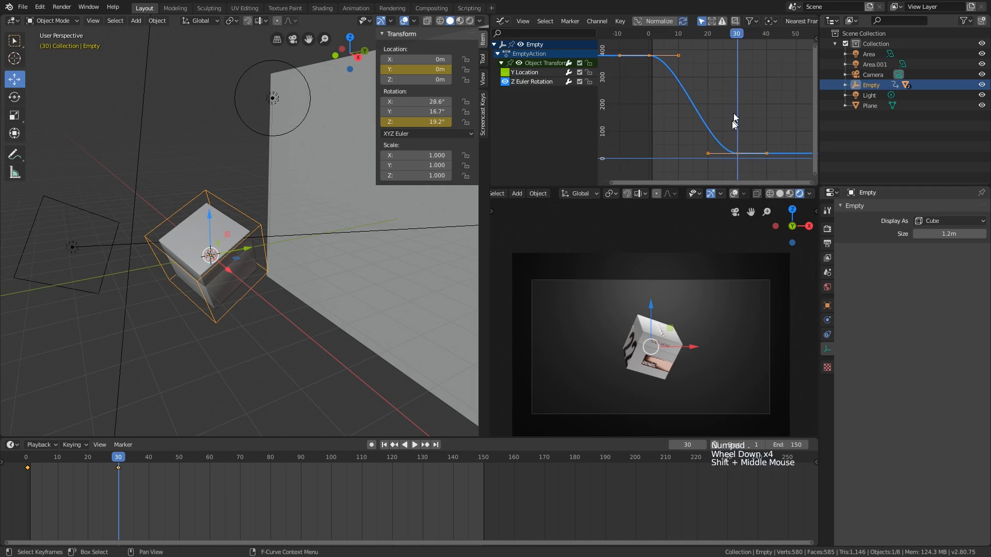
click(737, 154)
key(g)
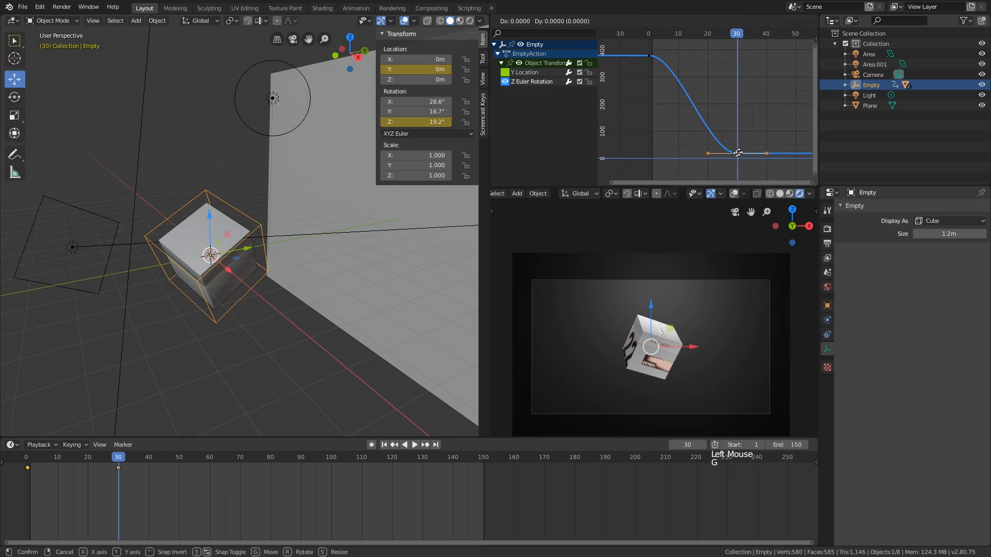
right_click(765, 153)
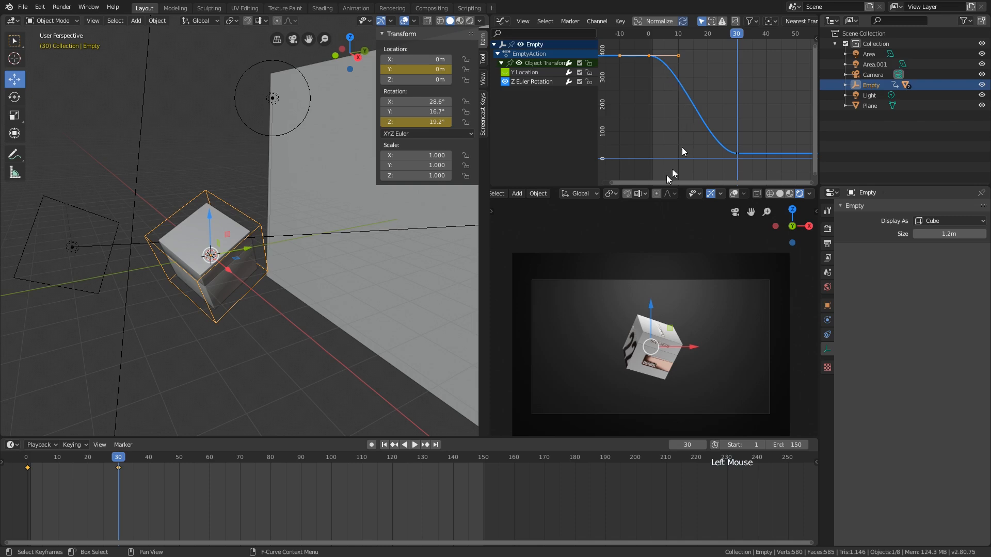
Play back the box's spin repeatedly from the start to judge the current Z rotation easing.
key(space)
click(639, 34)
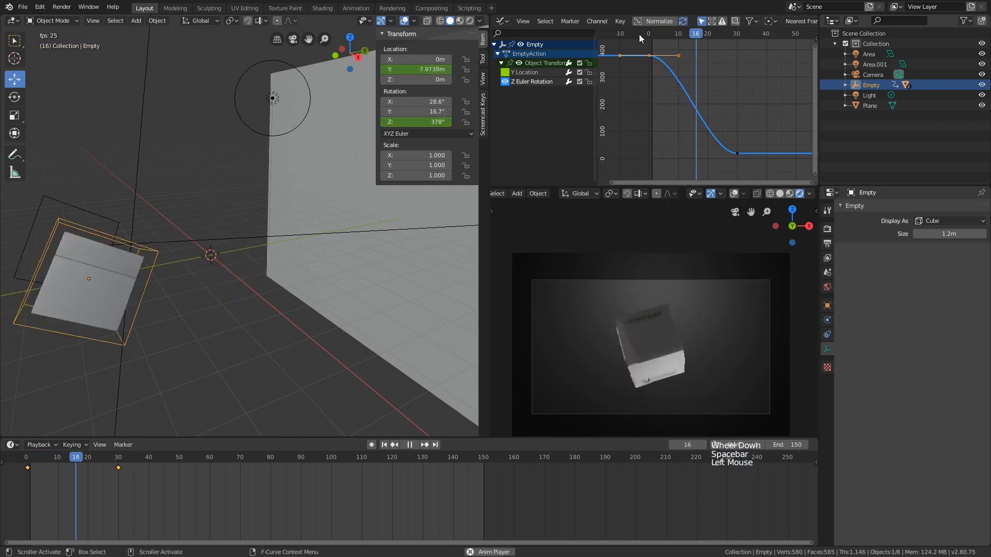
click(639, 34)
click(639, 34)
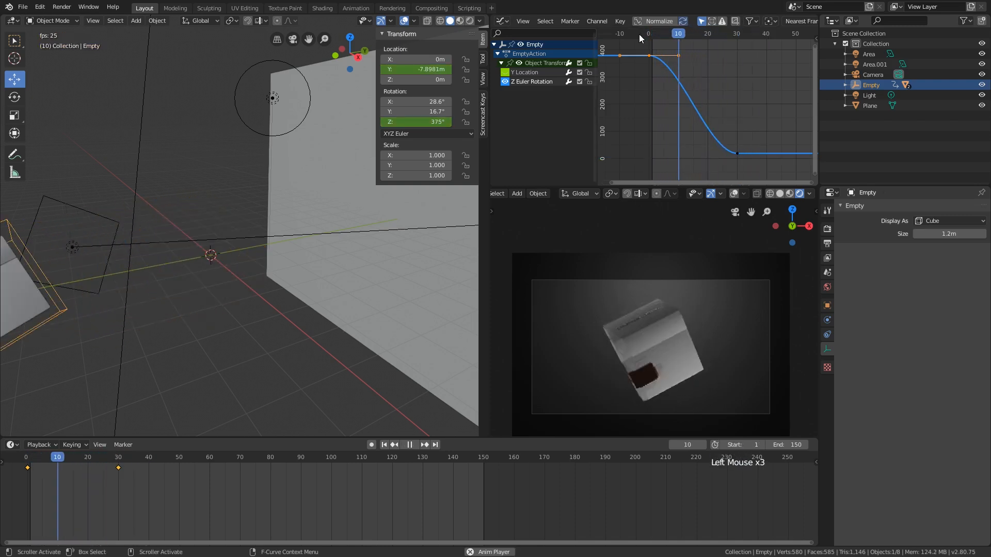
click(639, 34)
key(space)
key(space)
Pull the outgoing handle of the Z rotation's frame 0 keyframe down to about frame 5 and 260°.
click(677, 55)
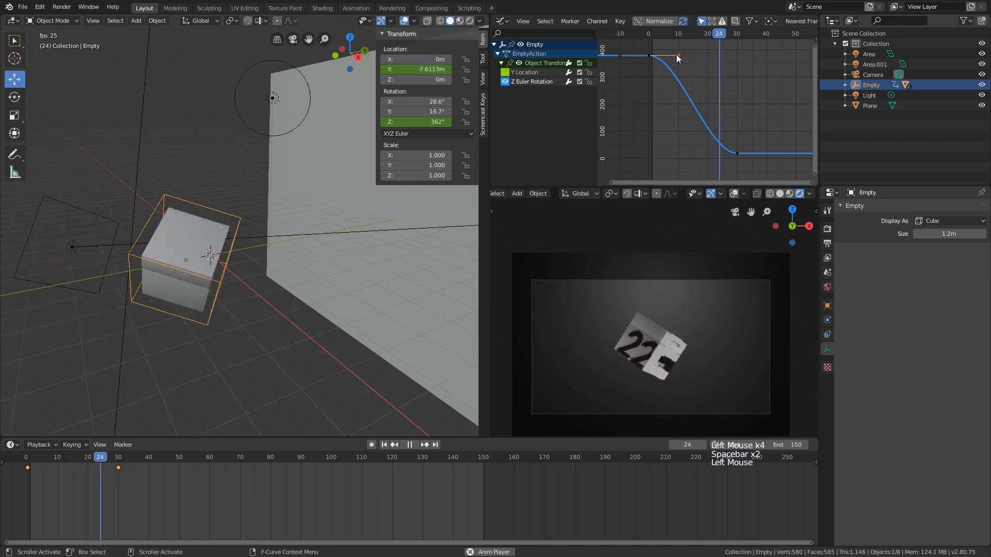
key(g)
click(666, 89)
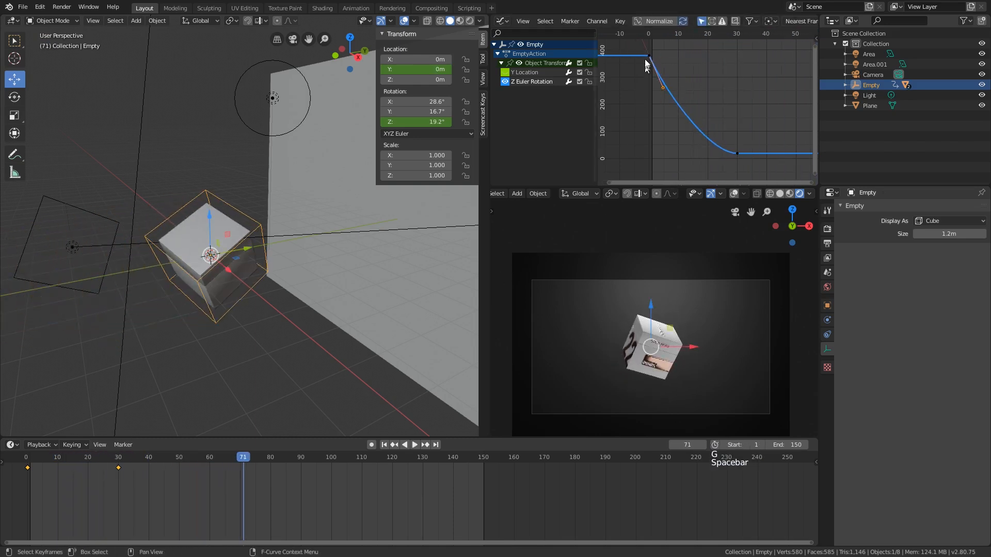
Replay the animation from the start several times to check the steeper opening spin, and stop playback.
click(644, 35)
click(644, 34)
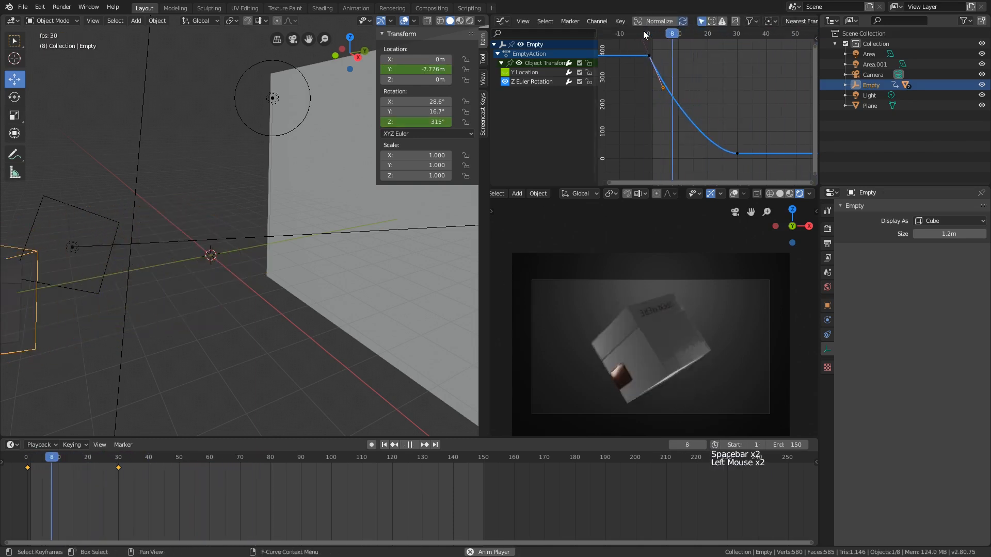
click(644, 34)
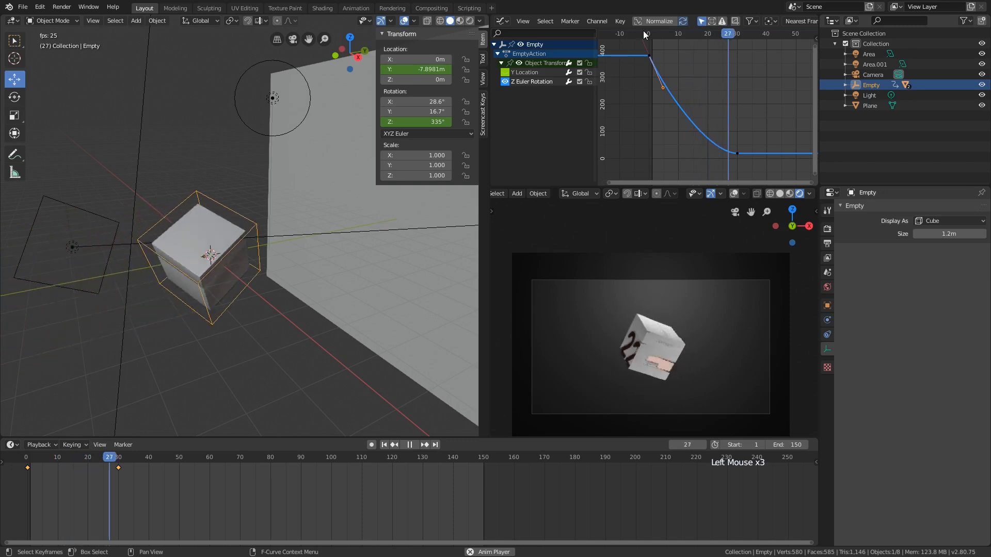
click(644, 34)
click(644, 34)
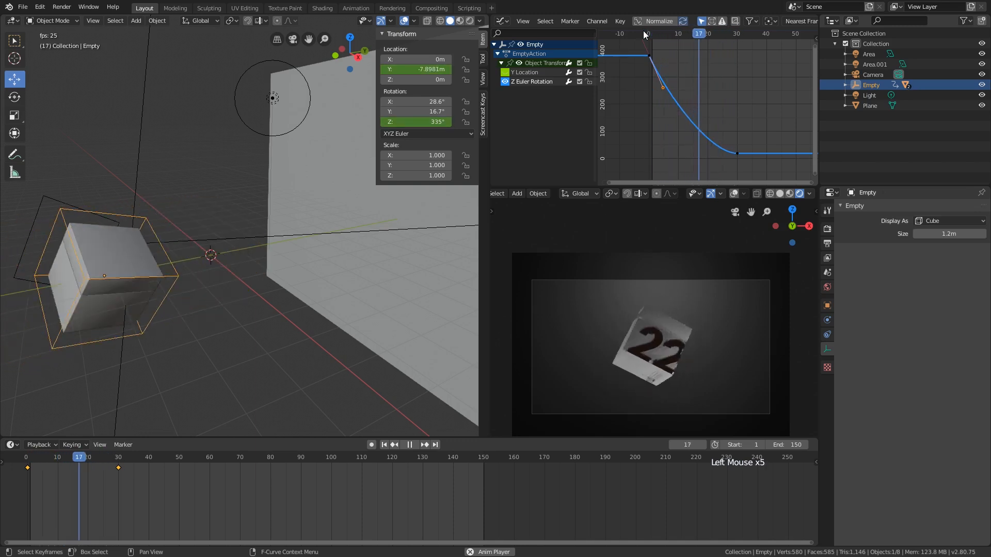
key(space)
Duplicate the Z rotation's frame 30 keyframe and place the copy at frame 150 at about 240°.
scroll(705, 88, down, 2)
shift+middle_drag(704, 89, 716, 131)
shift+scroll(717, 131, down, 1)
scroll(717, 131, down, 1)
click(724, 127)
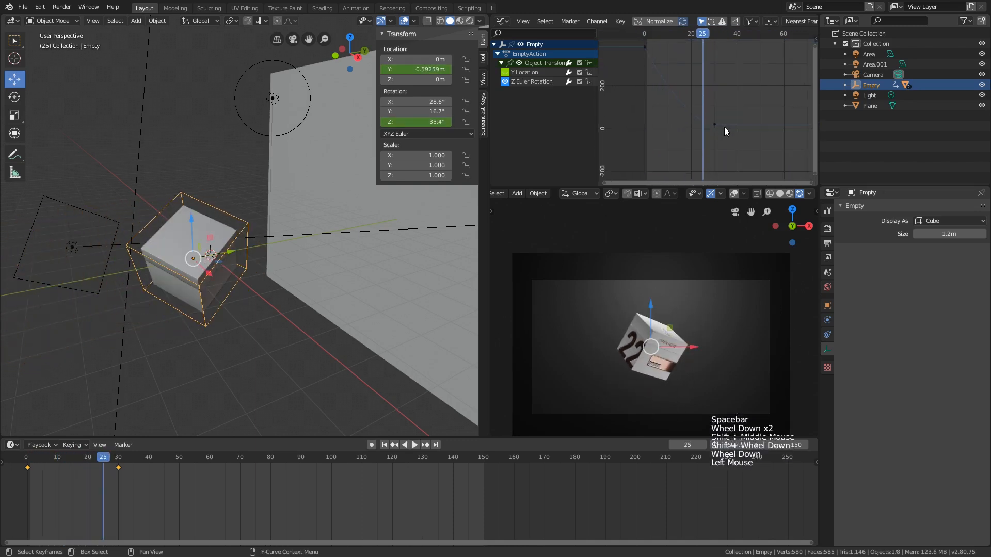
click(716, 124)
scroll(668, 147, down, 6)
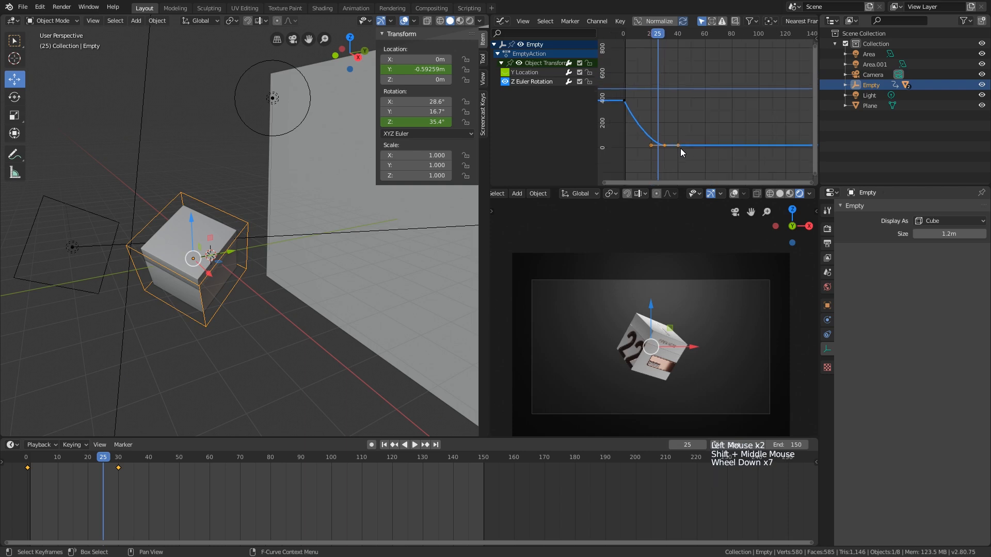
shift+scroll(680, 147, down, 1)
shift+middle_drag(680, 147, 679, 141)
scroll(678, 140, down, 7)
scroll(676, 147, up, 3)
key(shift+d)
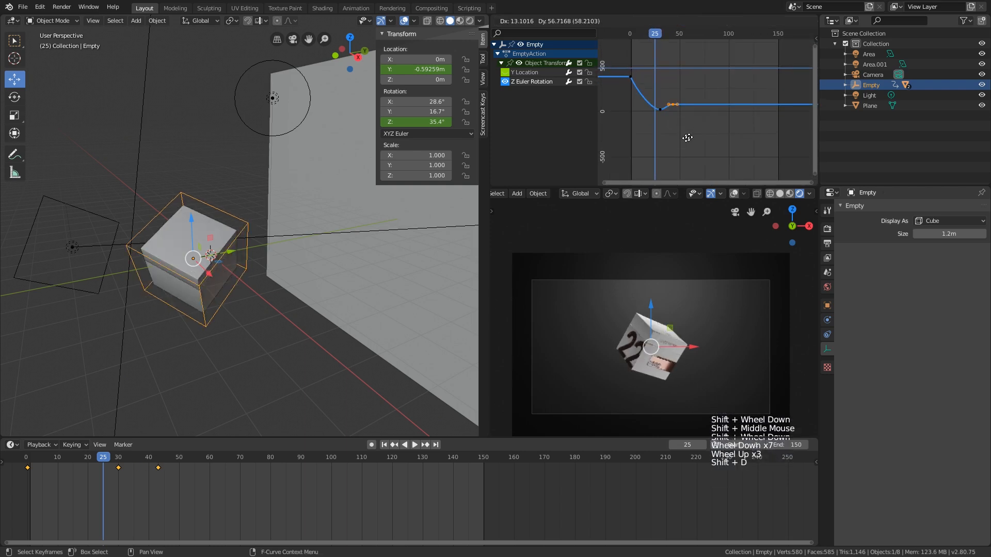
click(789, 124)
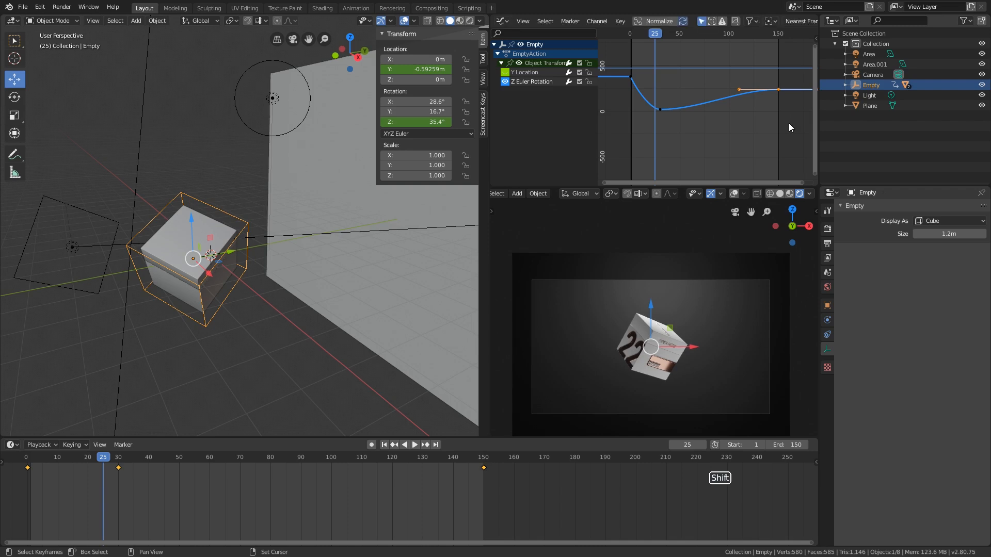
Play back the spin and lower the Z rotation's frame 150 keyframe to about 50°.
key(space)
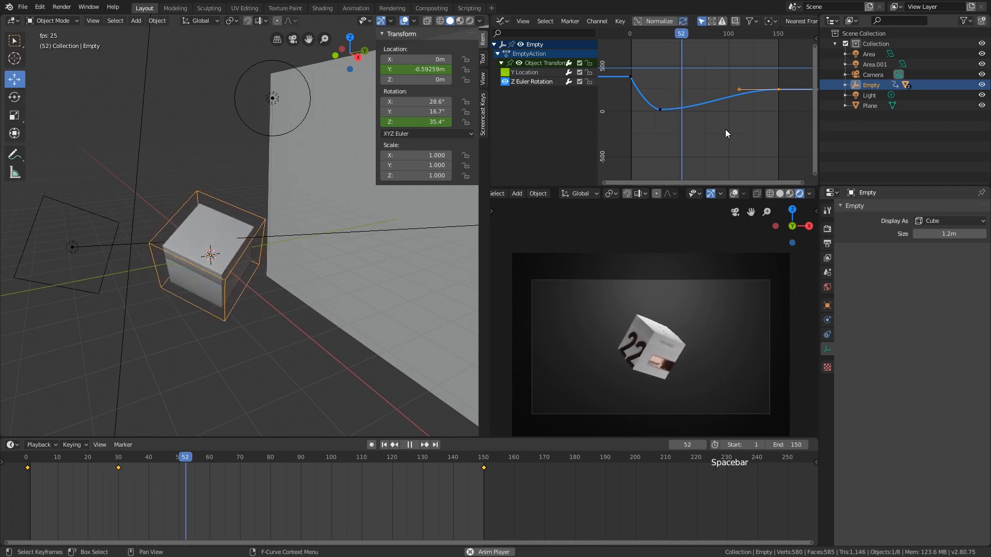
scroll(767, 111, up, 4)
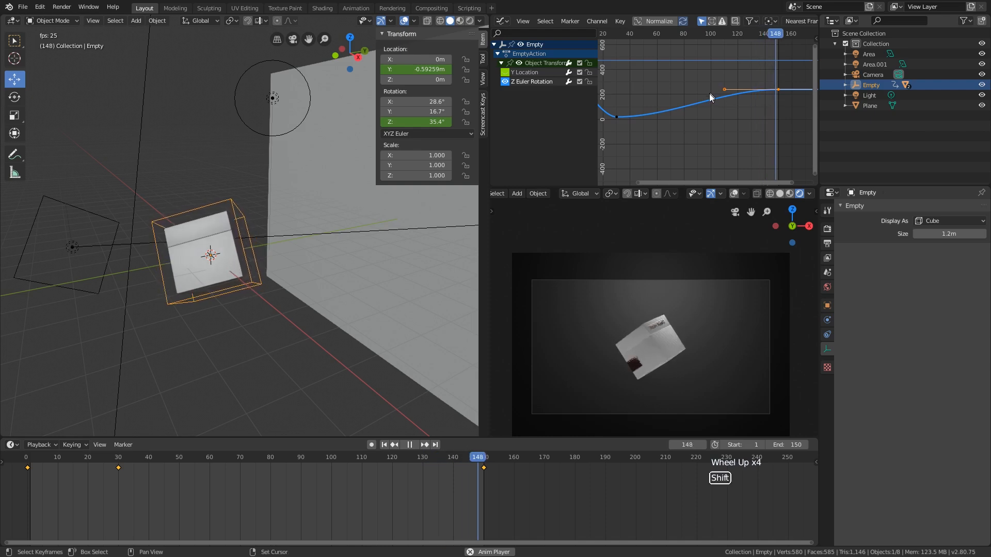
shift+scroll(739, 106, down, 3)
click(791, 100)
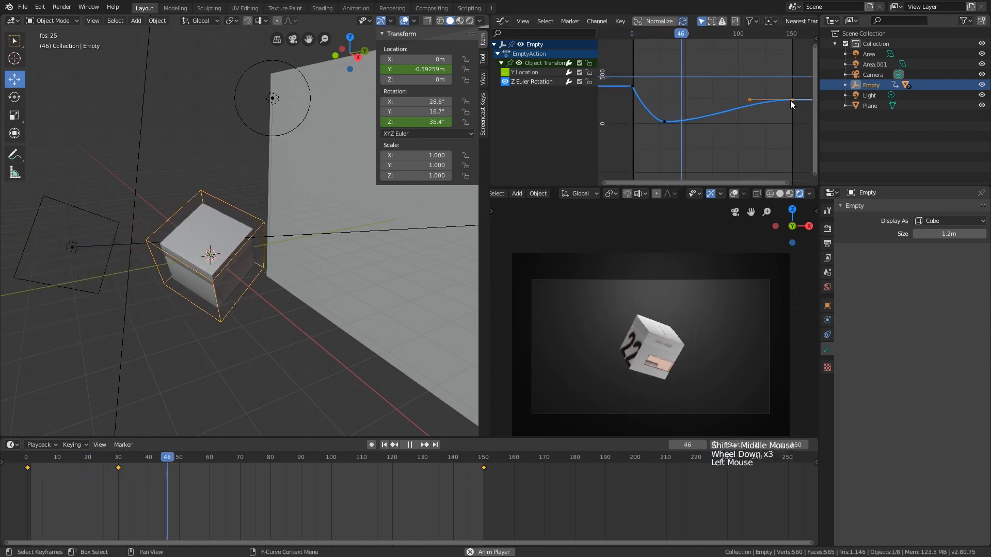
key(g)
click(783, 119)
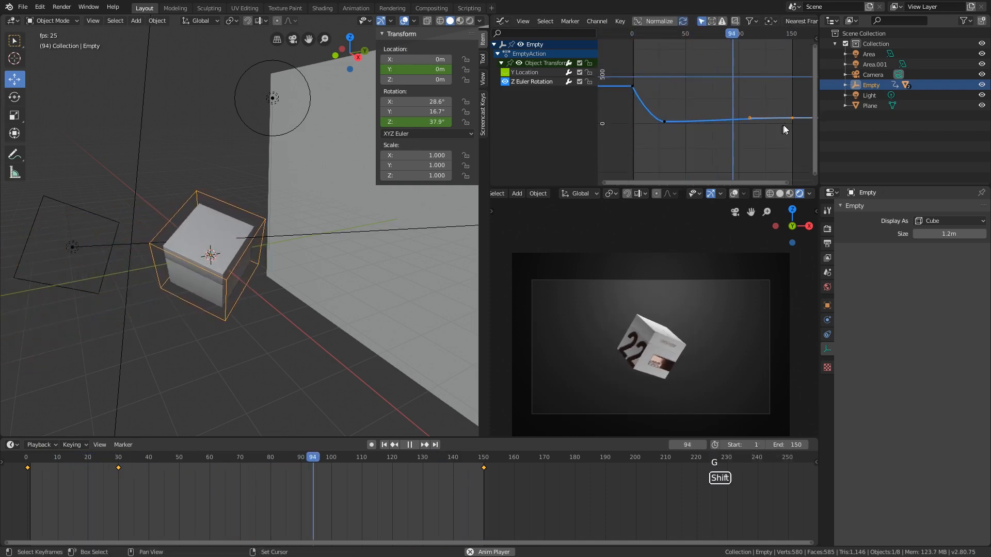
Restart playback from frame 0 several times to check the slow closing rotation, and stop at frame 14.
click(631, 34)
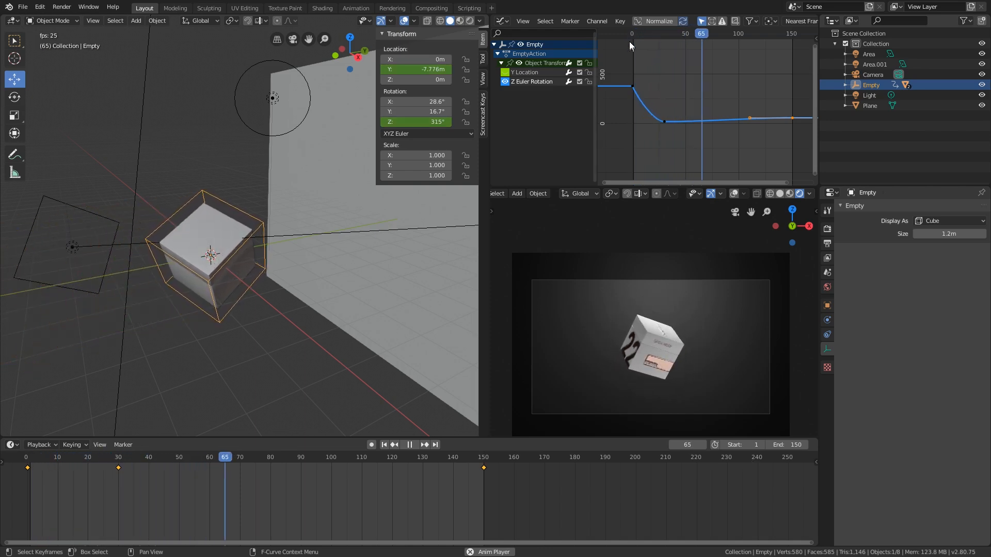
click(631, 33)
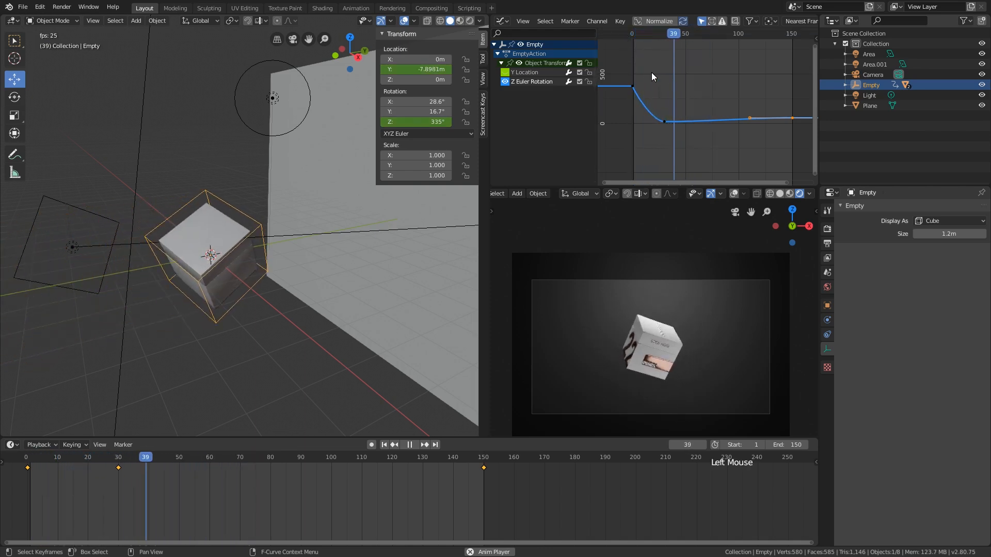
click(624, 33)
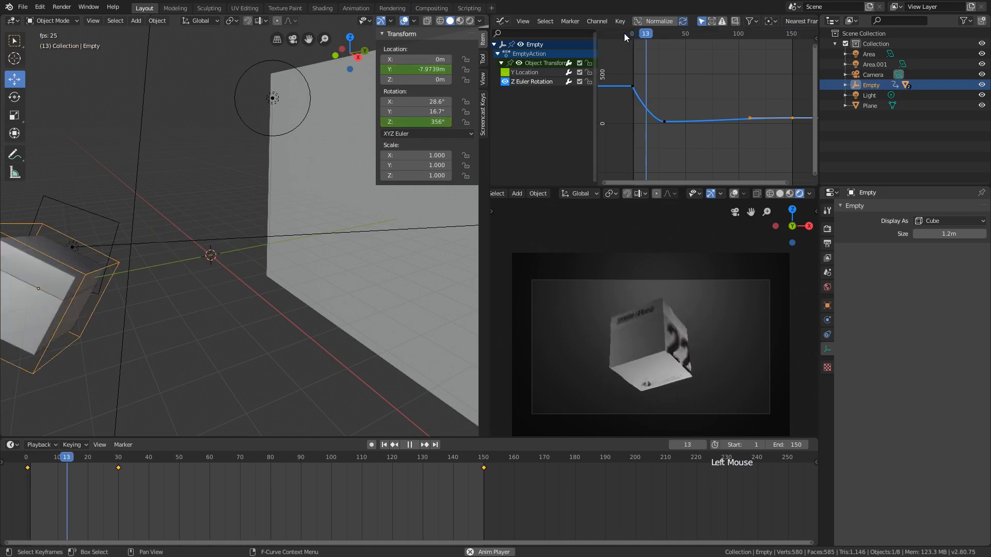
click(624, 33)
key(space)
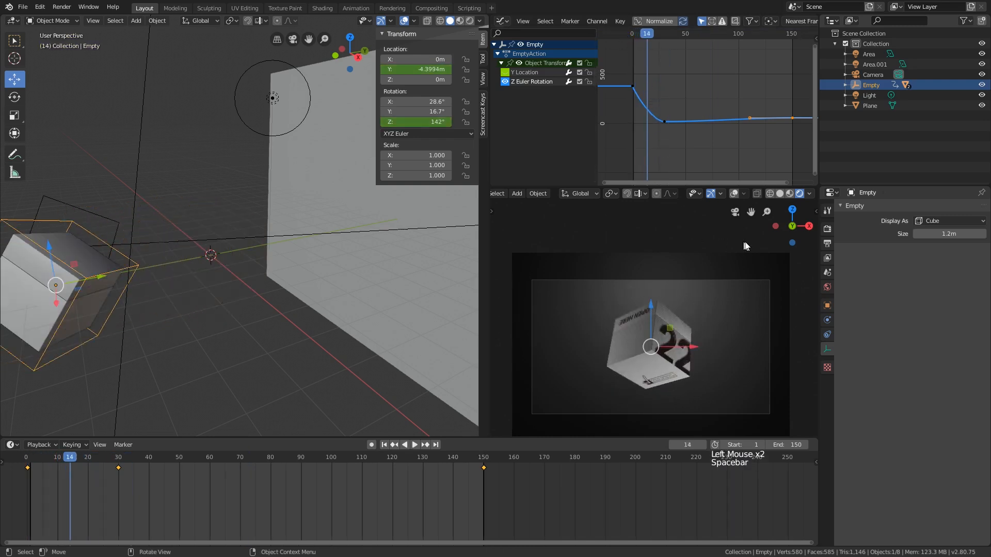
Enable Bloom in the Eevee render settings and play the animation on to frame 34.
click(828, 243)
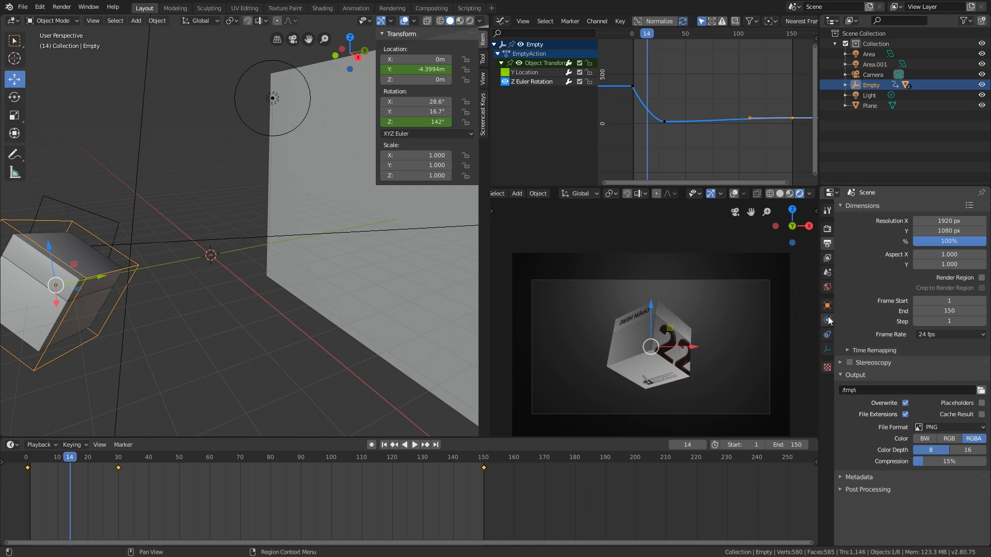
click(827, 257)
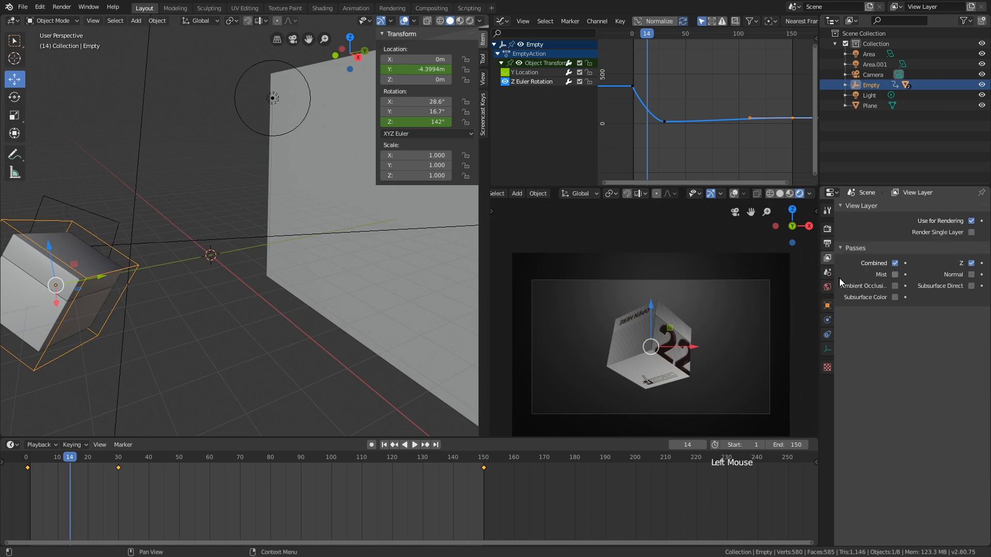
click(828, 228)
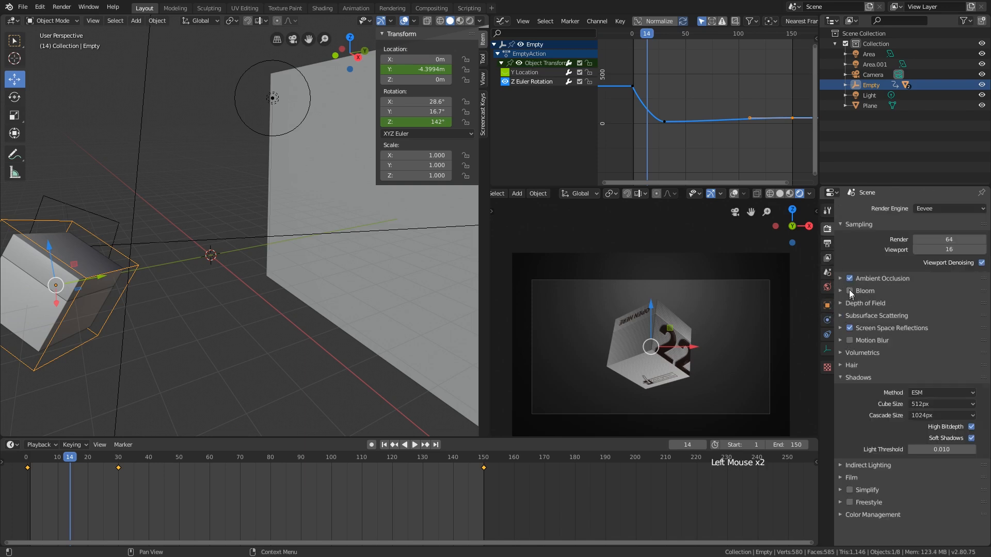
key(space)
key(space)
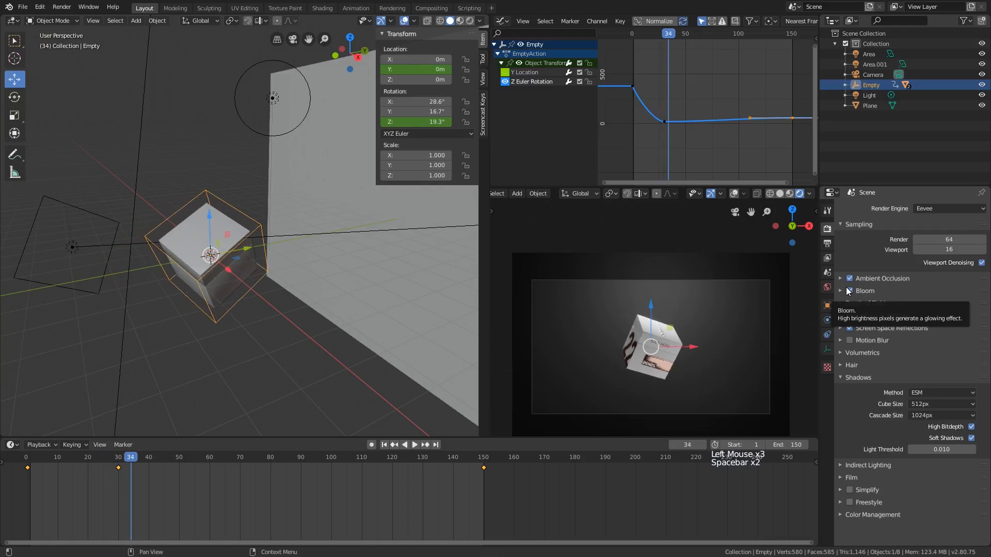
Get a close view of the rendered box and set the Bloom intensity to 0.100.
scroll(723, 308, up, 2)
scroll(722, 308, up, 3)
shift+middle_drag(723, 308, 795, 281)
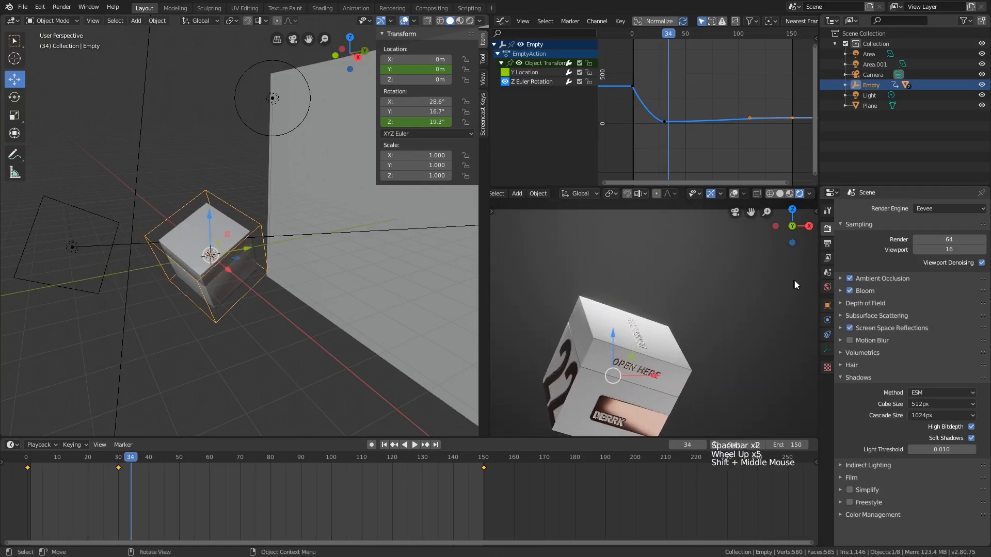
click(843, 291)
drag(921, 351, 929, 352)
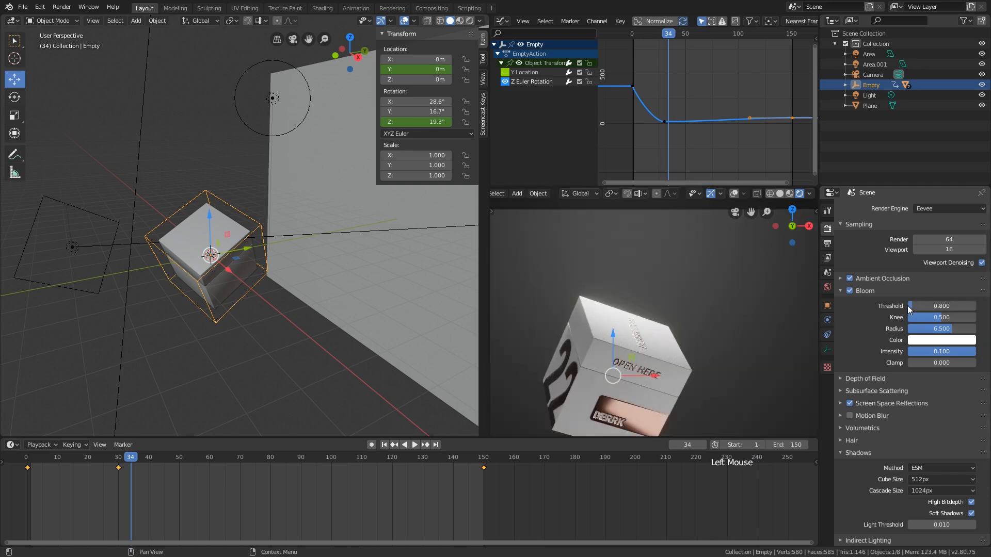
Frame the whole camera view in the rendered viewport and replay the animation from frame 1 to frame 34.
scroll(677, 340, down, 3)
shift+middle_drag(678, 341, 671, 322)
scroll(671, 322, down, 1)
key(space)
click(31, 457)
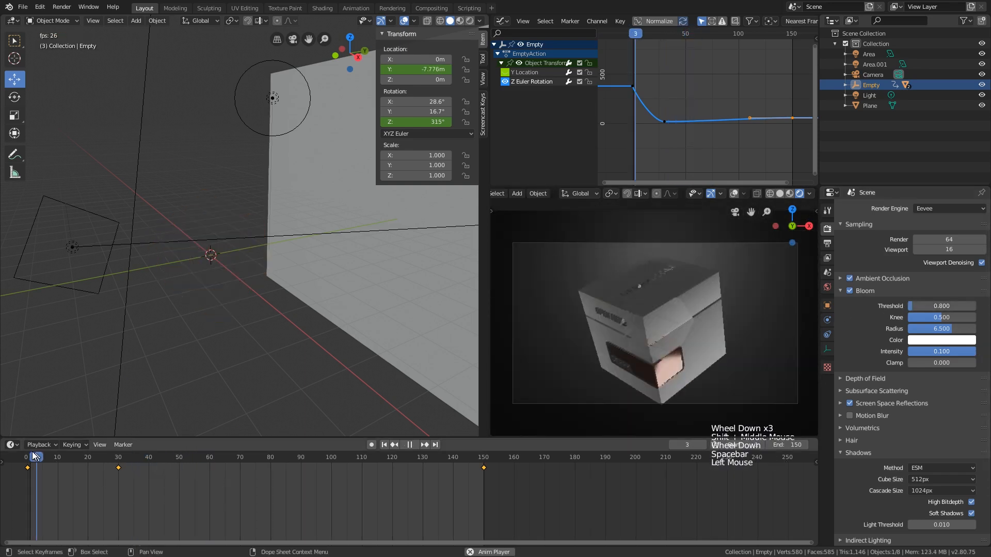
click(30, 456)
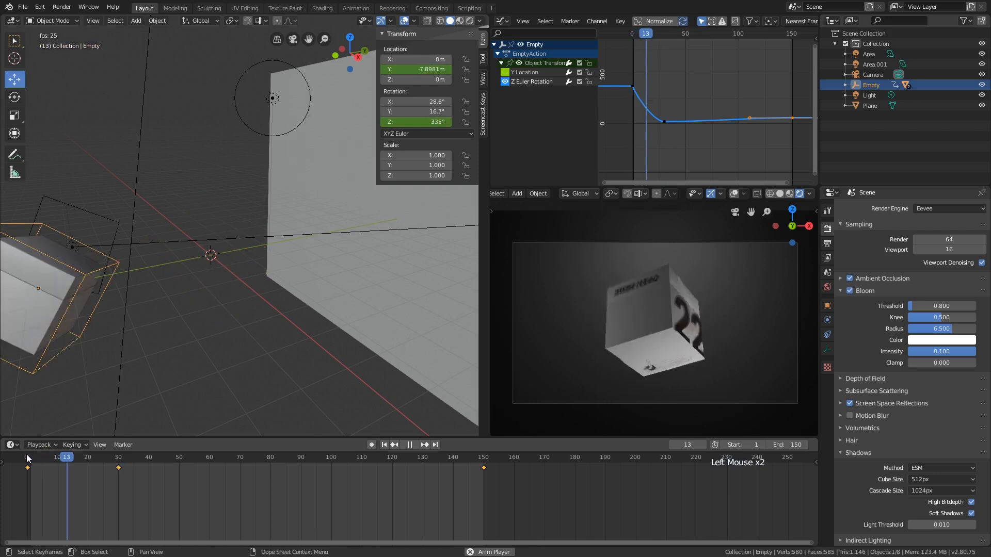
key(space)
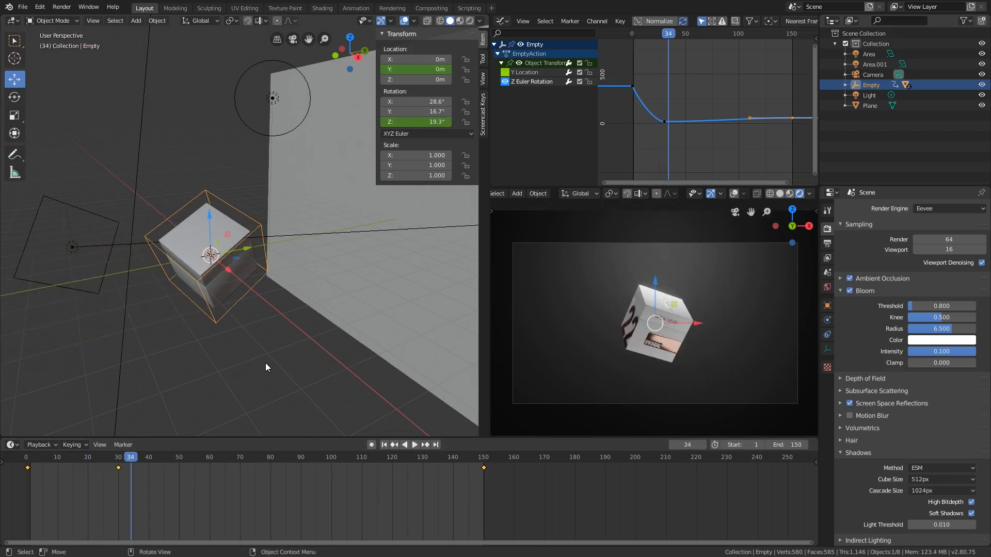
Enable Motion Blur in the render settings and play the animation in short bursts up to frame 25.
scroll(876, 351, down, 1)
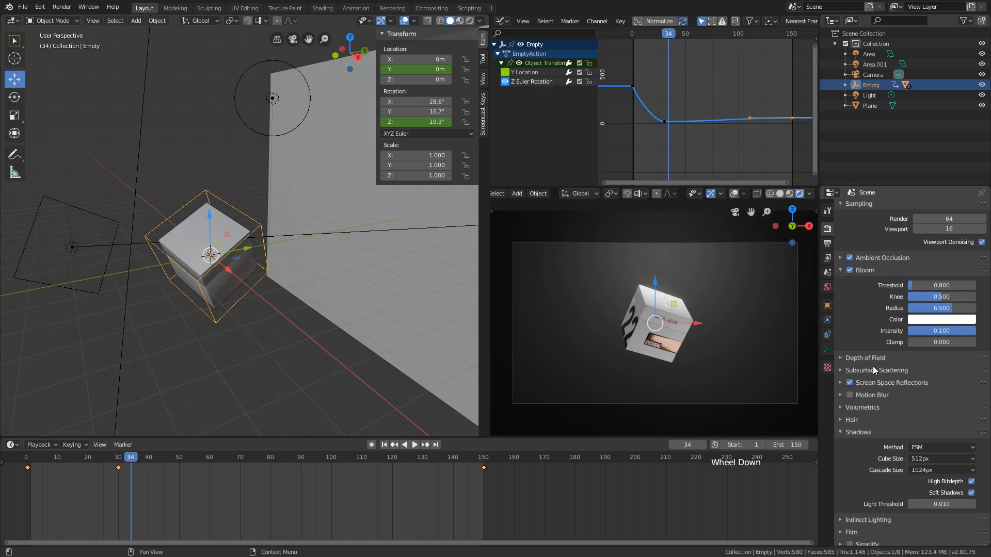
scroll(857, 438, down, 2)
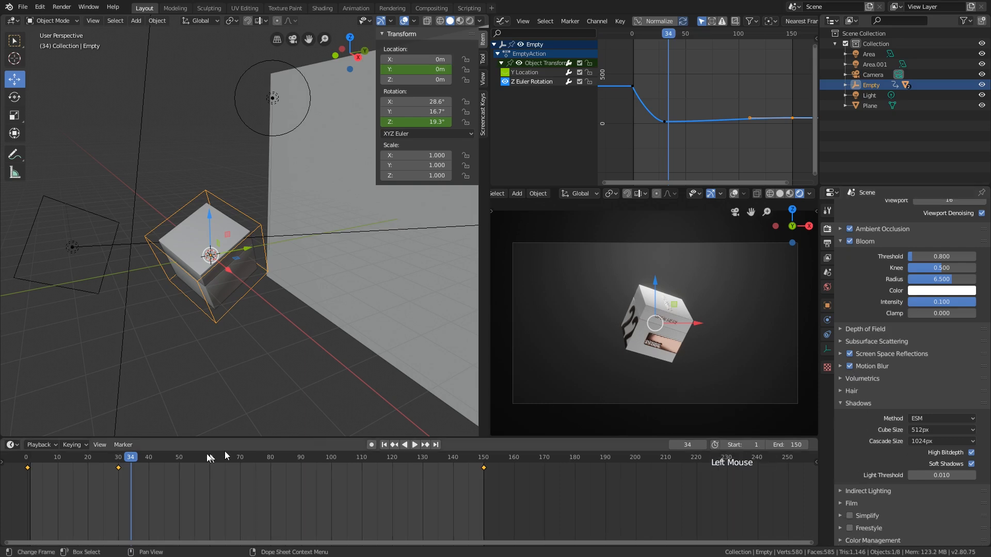
click(74, 457)
key(space)
key(space)
key(space)
key(space)
key(space)
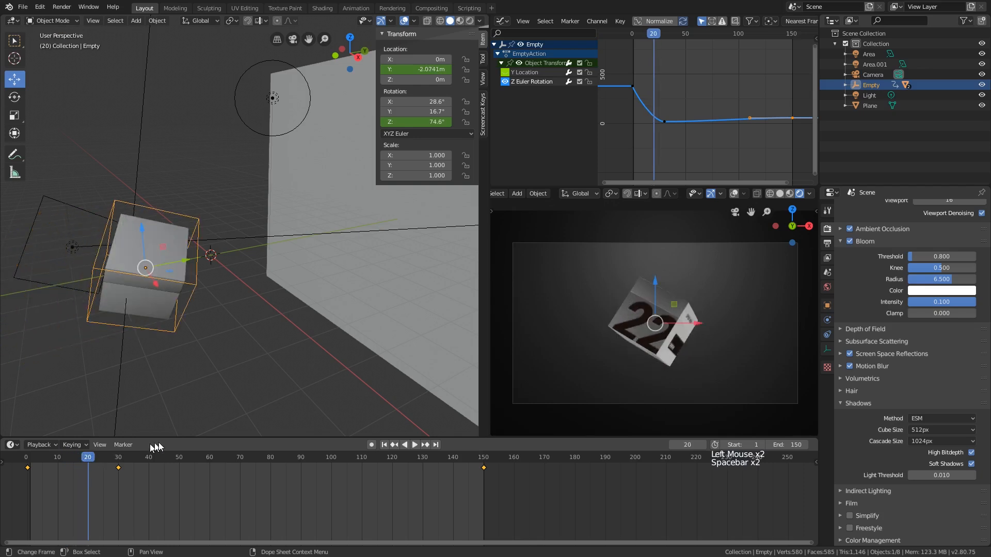
Select the camera in the 3D viewport and get a closer view of the box.
scroll(664, 340, up, 3)
scroll(255, 326, down, 4)
shift+middle_drag(255, 326, 169, 311)
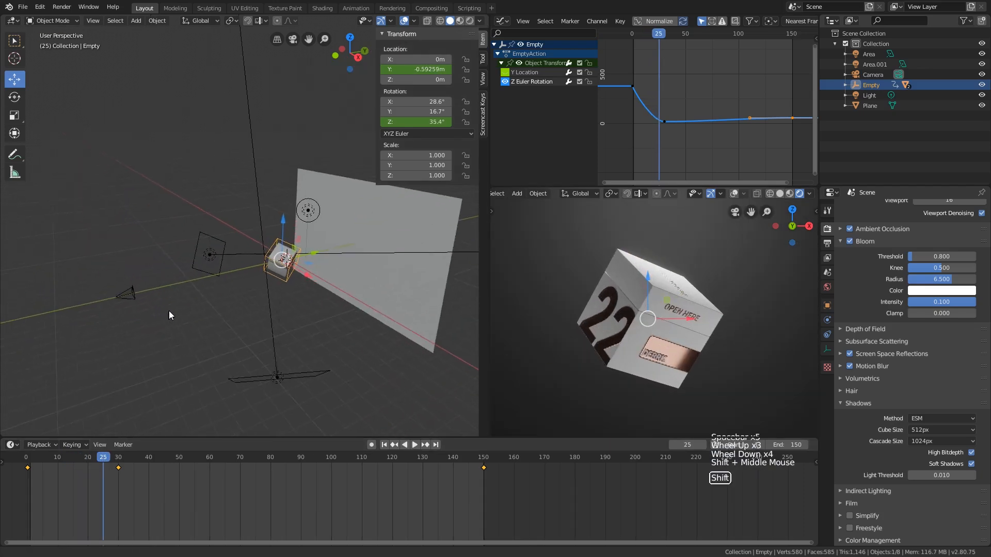
click(137, 300)
scroll(255, 271, up, 4)
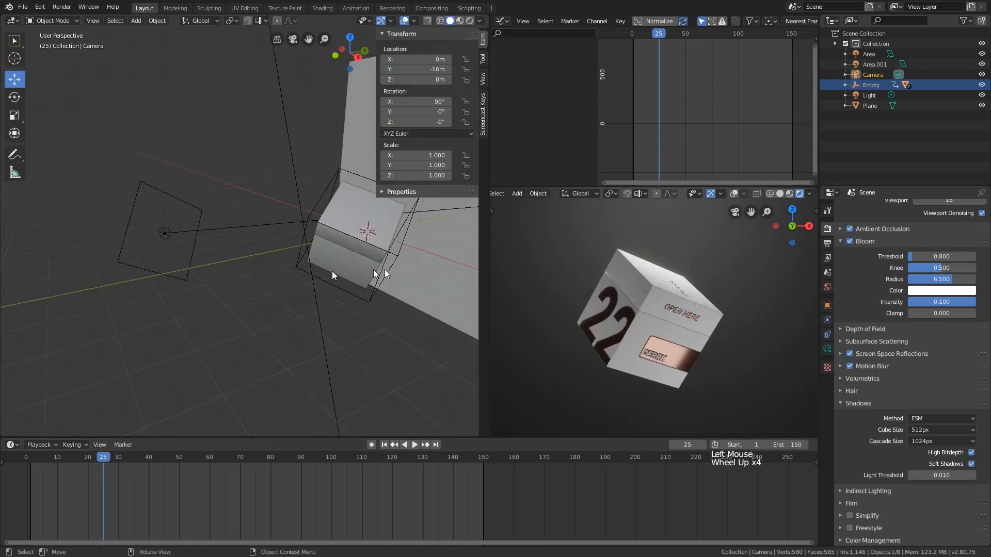
Save the file and render a still of frame 29, closing the render window after checking it.
drag(92, 456, 115, 457)
key(ctrl+s)
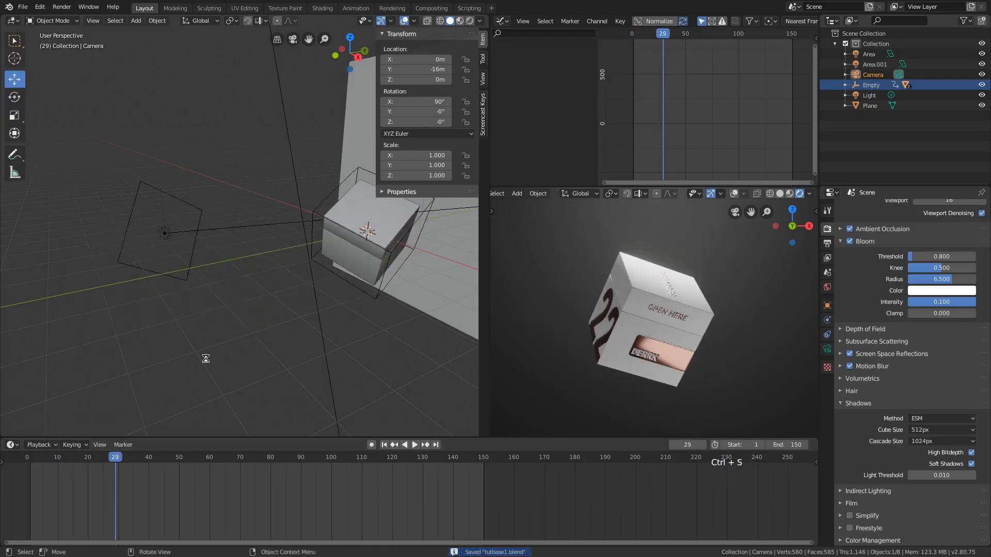
key(F12)
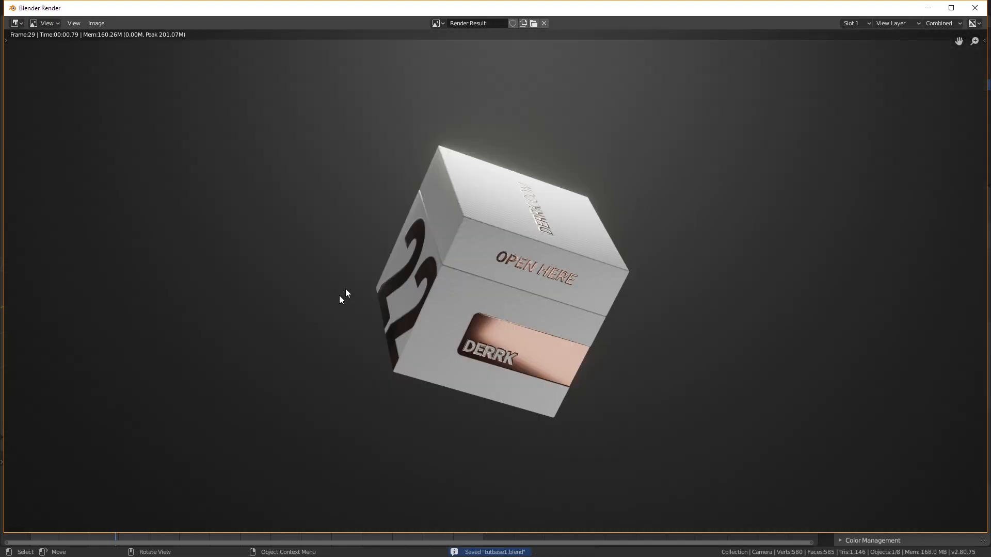
click(974, 8)
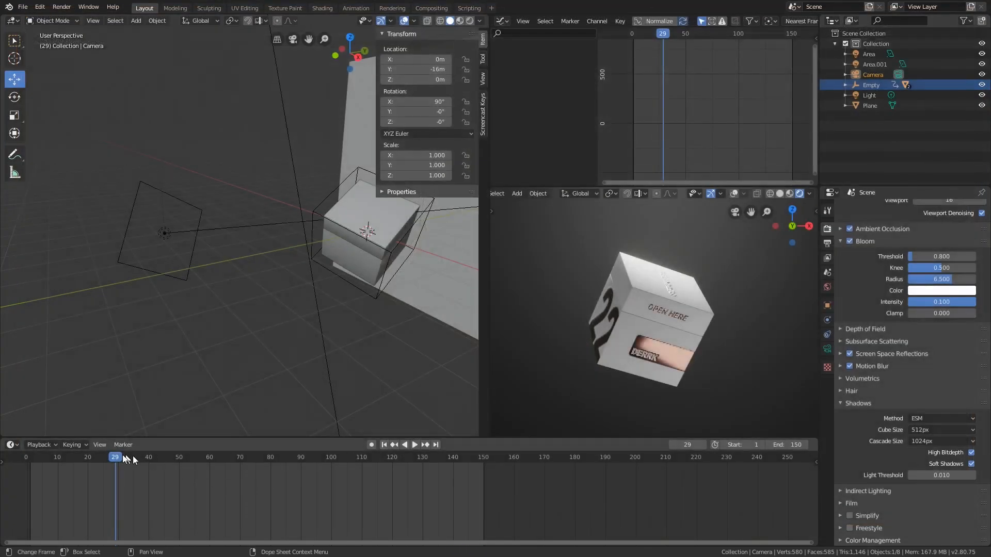
Render a still of frame 6 to check the motion blur, and close the render window.
drag(132, 456, 45, 468)
key(F12)
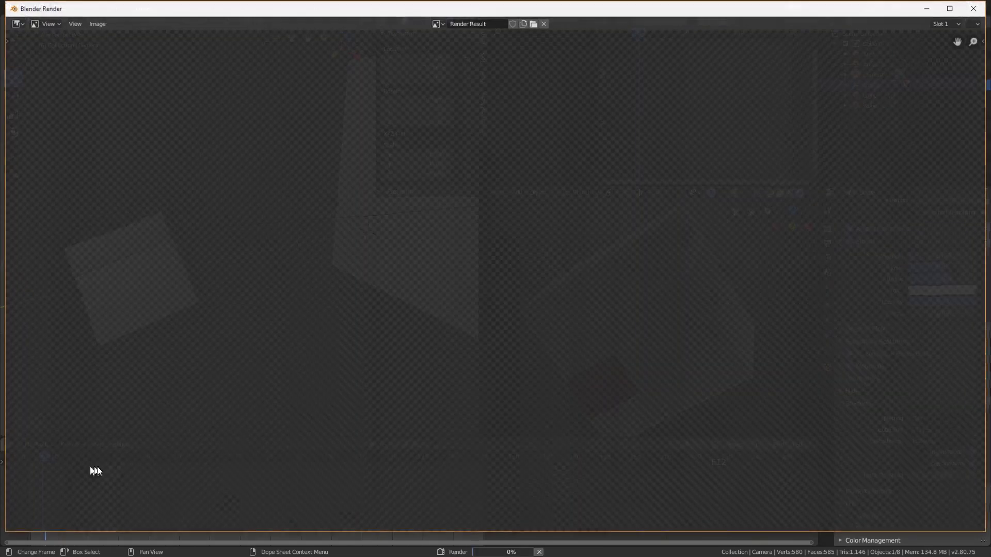
scroll(609, 236, down, 1)
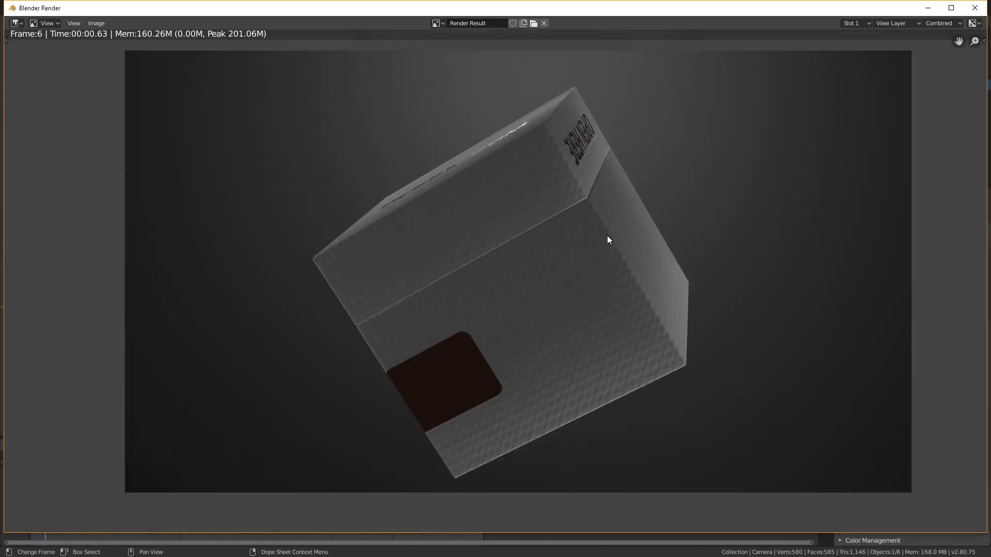
click(975, 8)
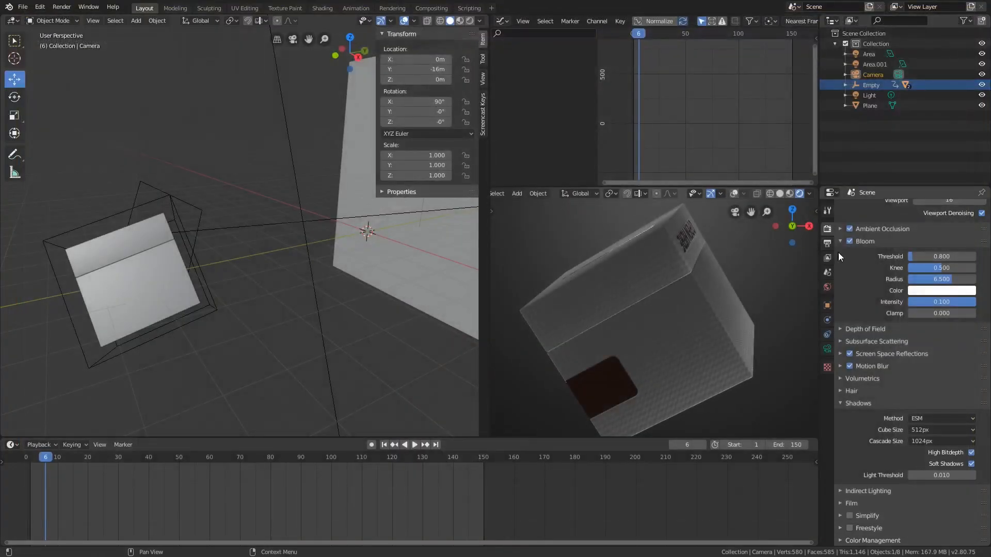
Advance the animation to frame 15 and set the Motion Blur shutter to 0.96.
scroll(898, 318, up, 4)
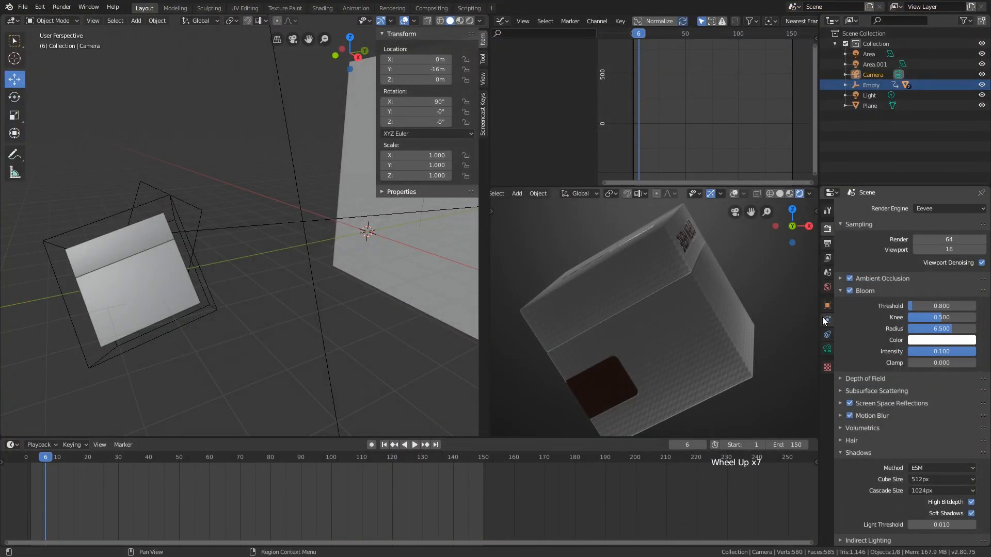
key(space)
key(space)
scroll(150, 318, down, 4)
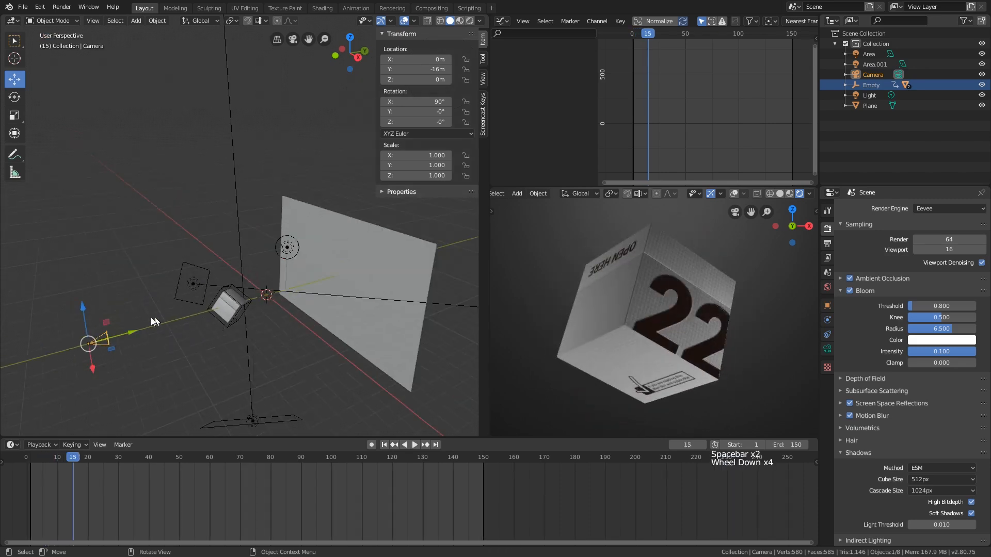
click(875, 416)
scroll(882, 415, down, 1)
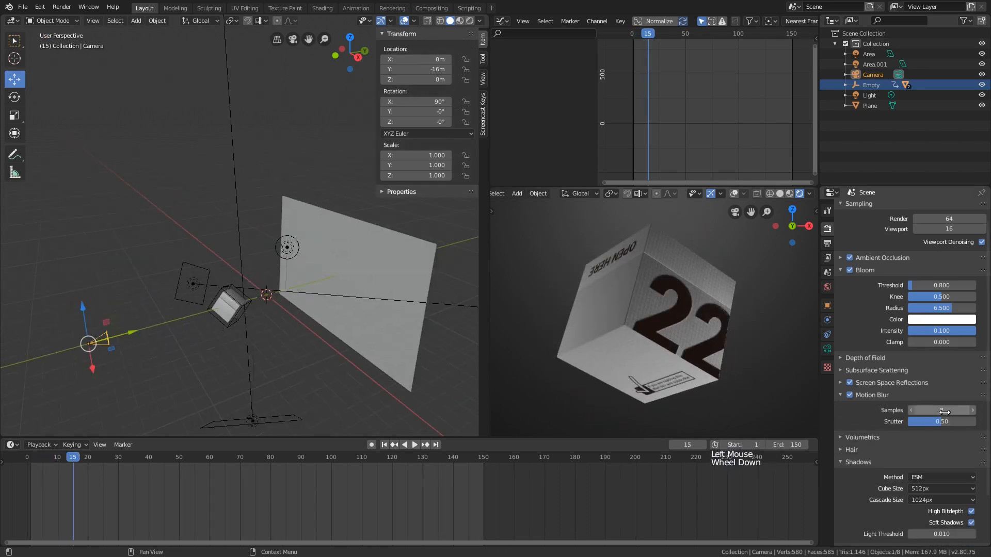
drag(952, 422, 973, 422)
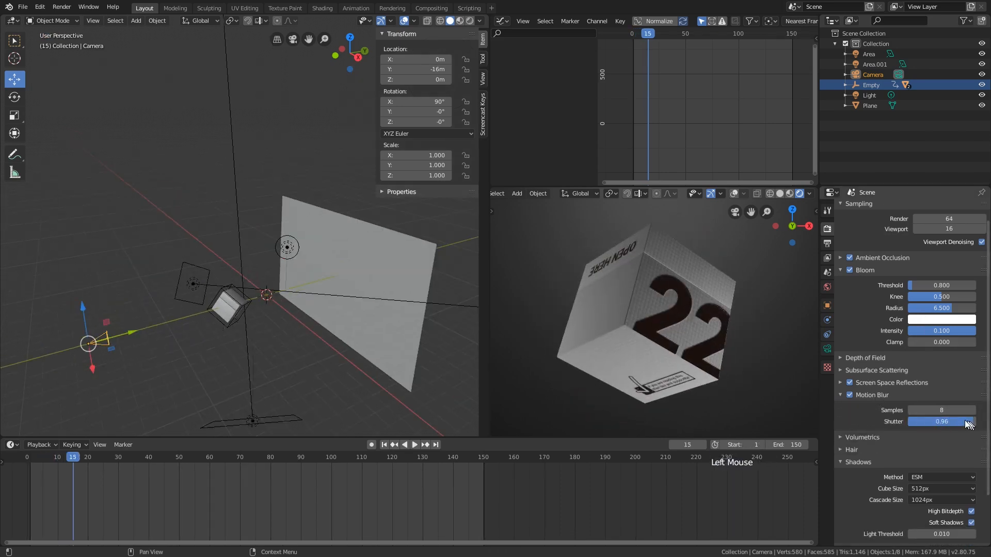
Restart playback several times from the first few frames to check the fast spin, and stop at frame 19.
key(space)
key(space)
click(37, 457)
key(space)
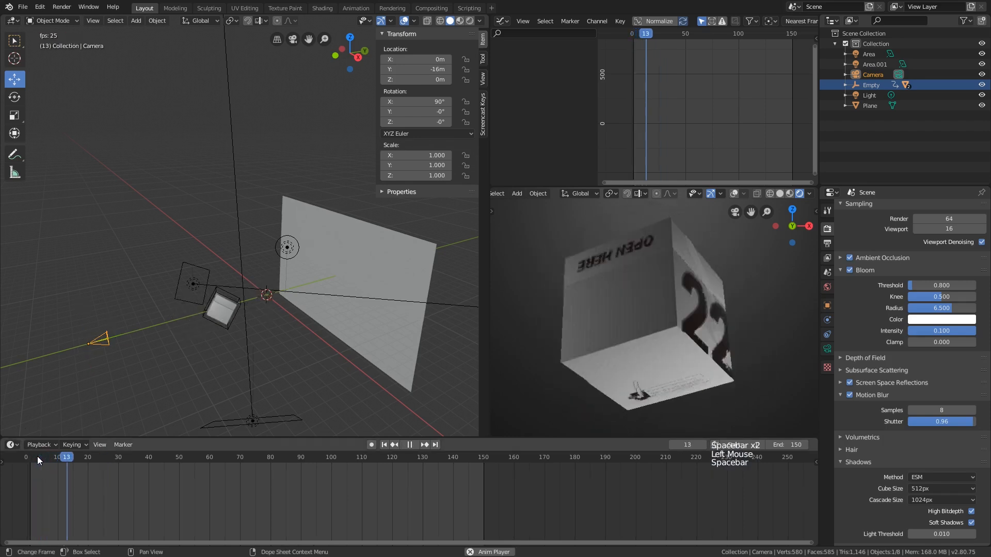
click(38, 456)
click(39, 456)
click(38, 456)
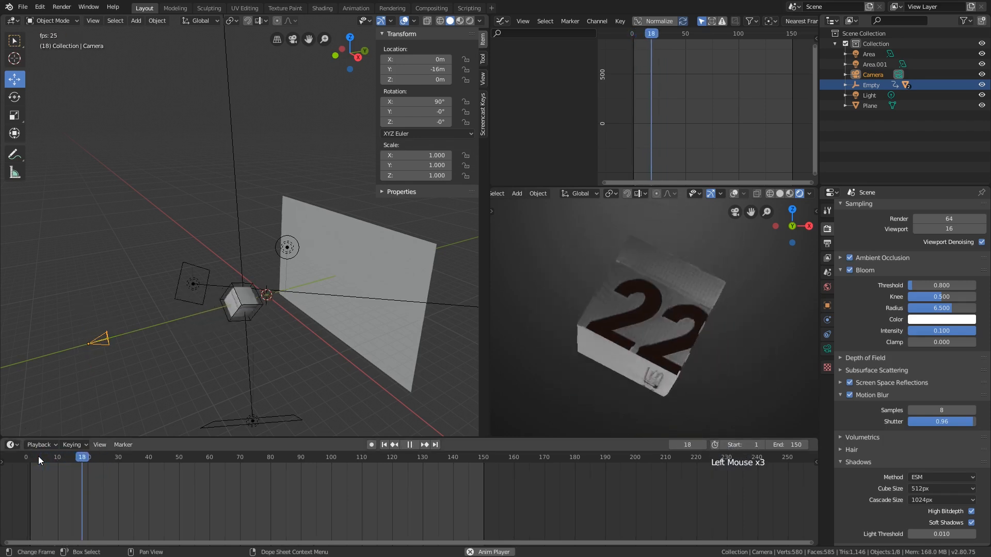
key(space)
Open the camera's data properties and return the animation to frame 0.
click(828, 349)
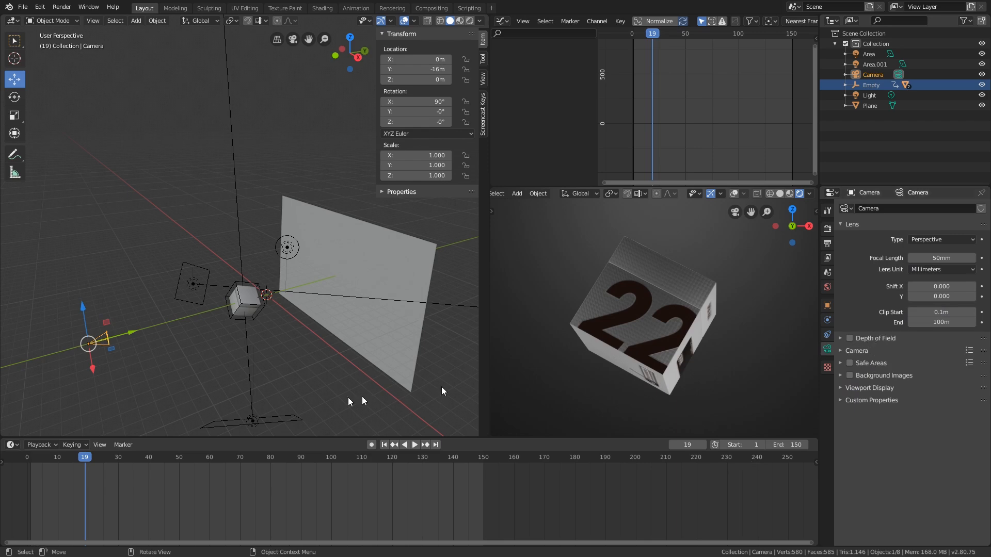
key(space)
click(41, 458)
drag(42, 458, 28, 460)
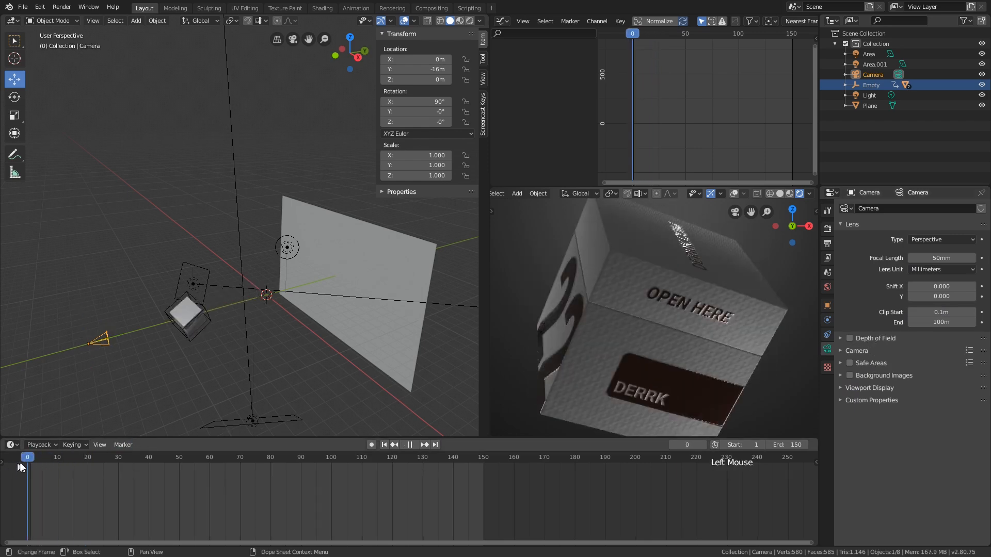
key(space)
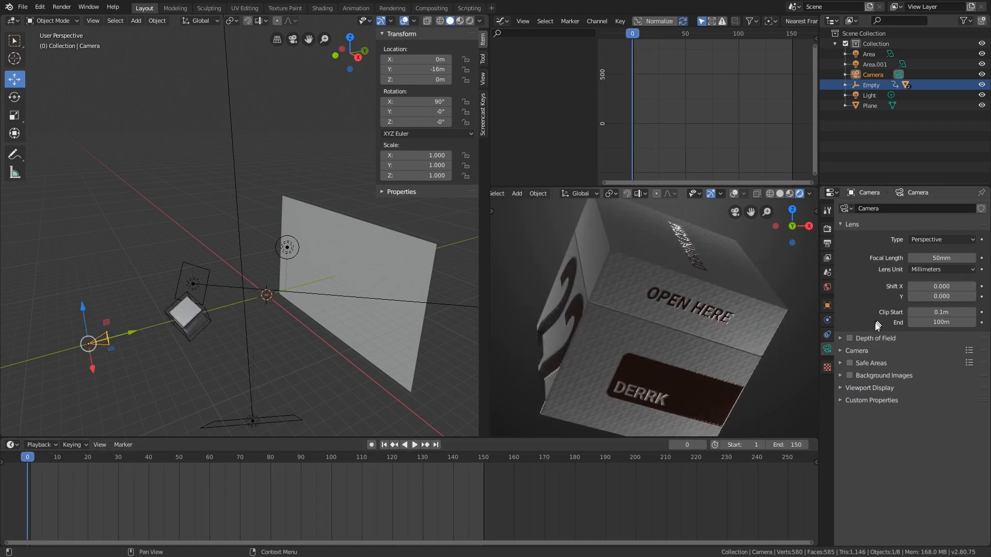
Enable Depth of Field on the camera and set the Empty as its focus object.
shift+middle_drag(283, 338, 290, 305)
scroll(288, 306, up, 3)
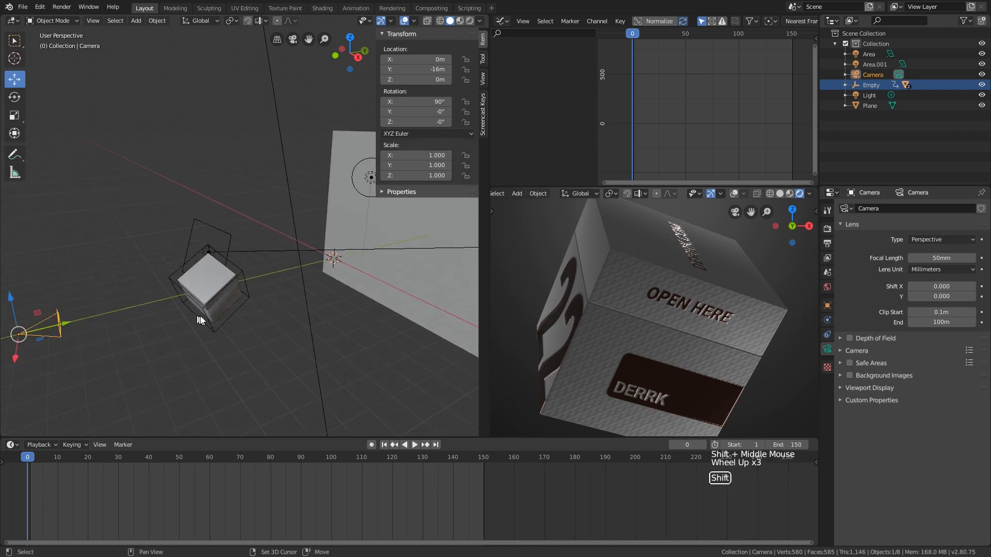
shift+middle_drag(200, 320, 307, 339)
scroll(306, 338, up, 1)
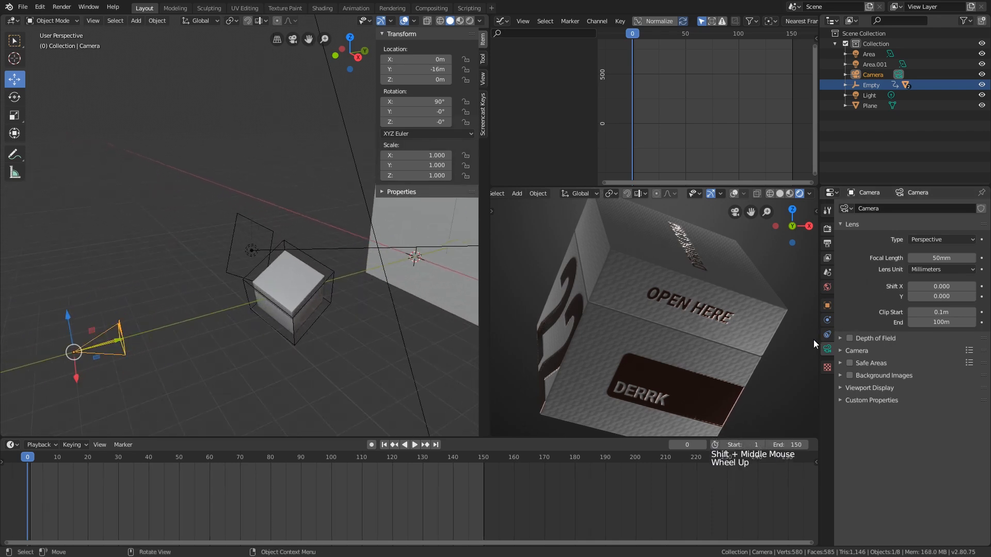
click(841, 338)
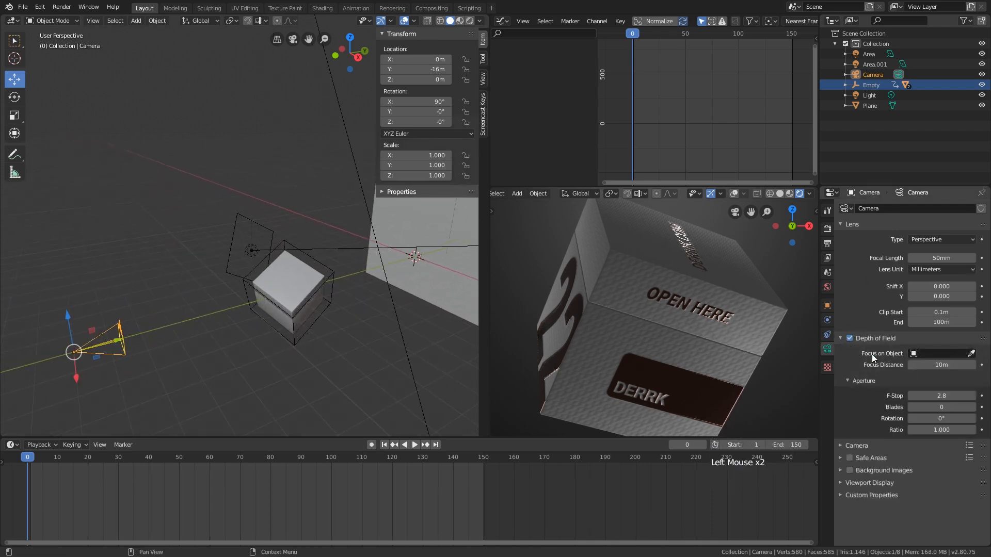
click(291, 338)
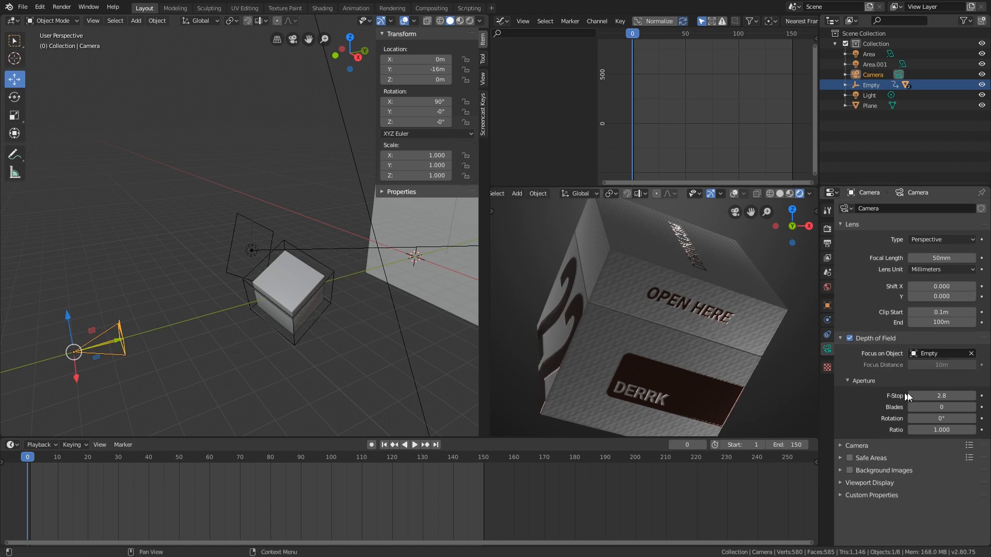
Set the camera's F-Stop to 0.1 and play the animation to frame 30 to check the blur.
shift+drag(942, 396, 929, 396)
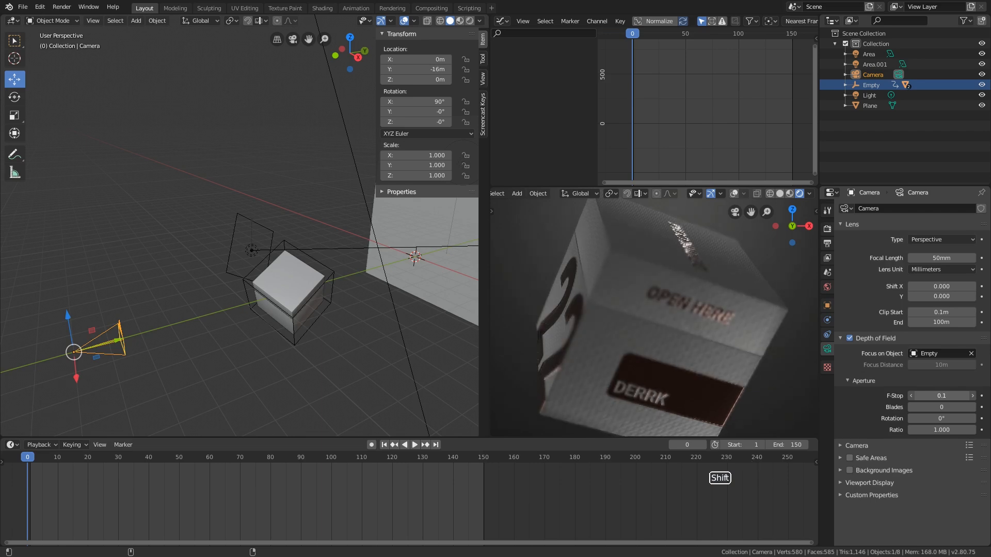
key(space)
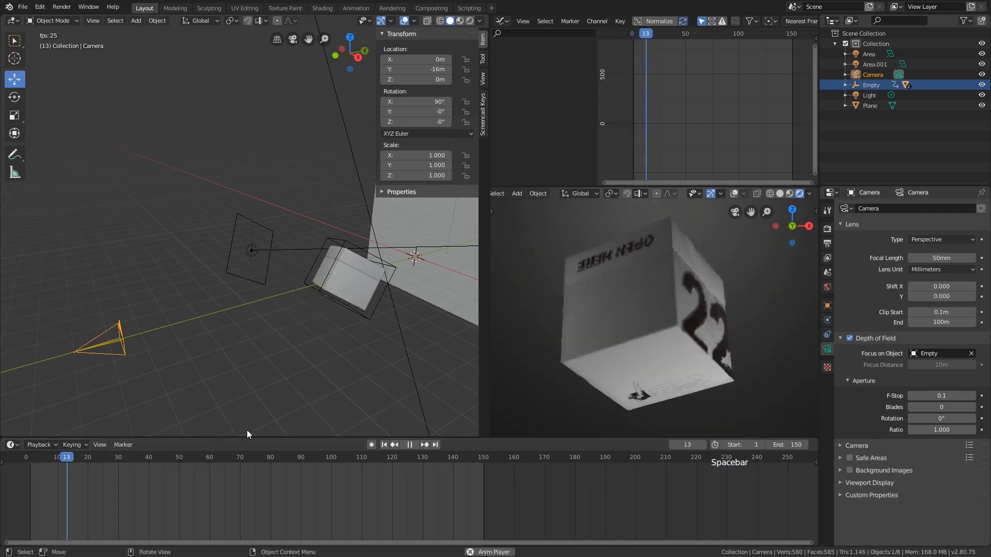
key(space)
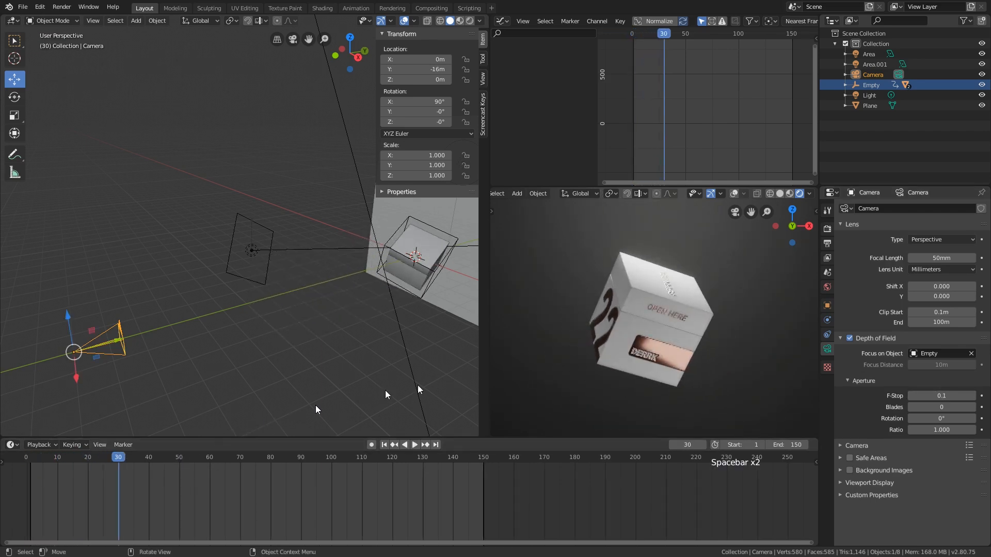
Get a close view of the rendered box and set the camera's F-Stop to 0.2.
scroll(678, 336, up, 2)
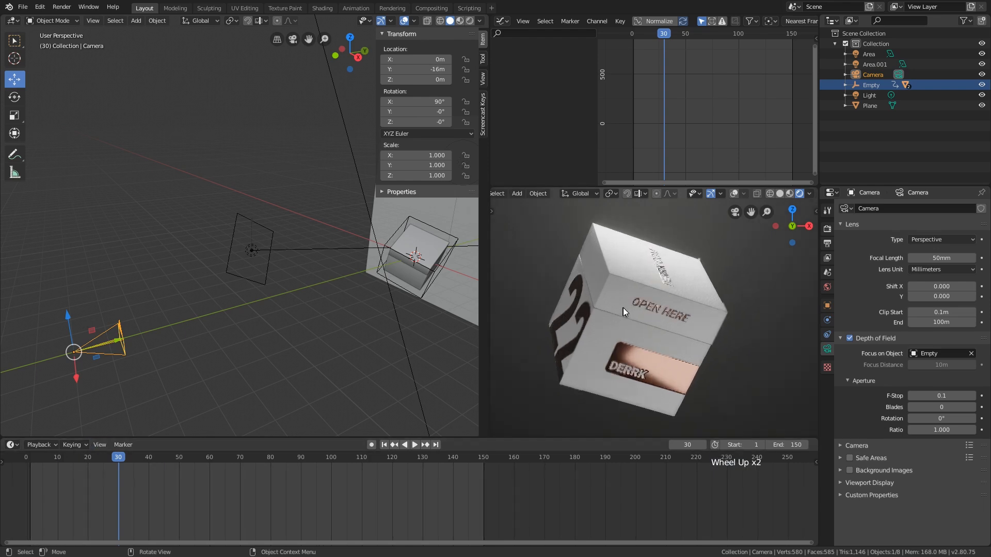
scroll(623, 307, up, 3)
scroll(624, 311, down, 2)
shift+middle_drag(623, 311, 828, 398)
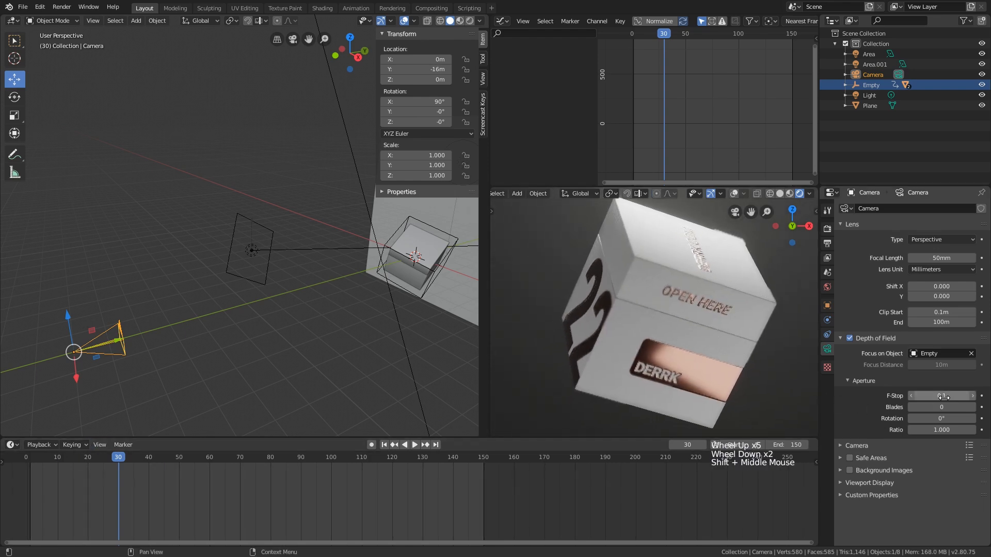
mouse_move(943, 397)
mouse_down()
mouse_move(955, 397)
mouse_move(939, 396)
mouse_up()
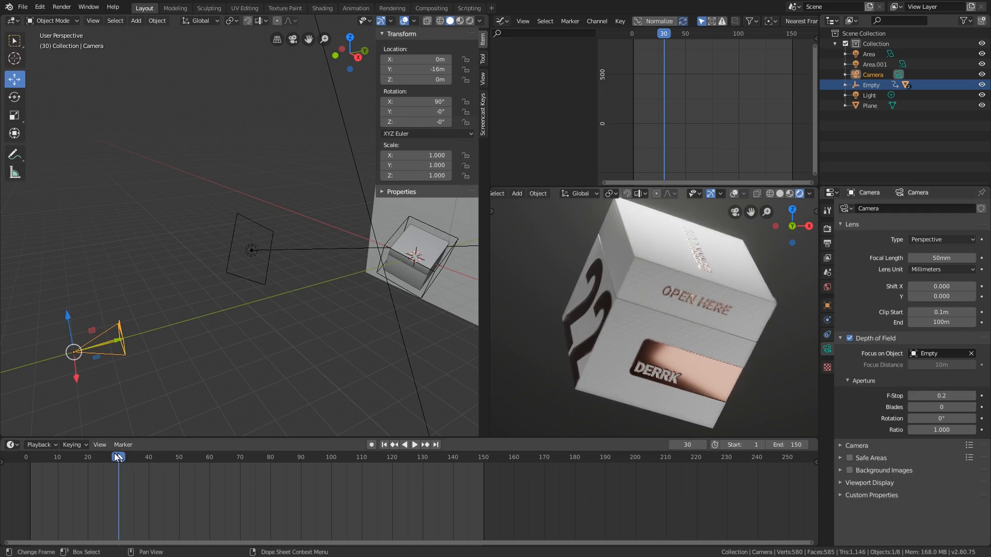
Go back to frame 0, maximize the rendered viewport around the full camera frame, and play the animation.
drag(118, 458, 21, 467)
scroll(628, 336, down, 4)
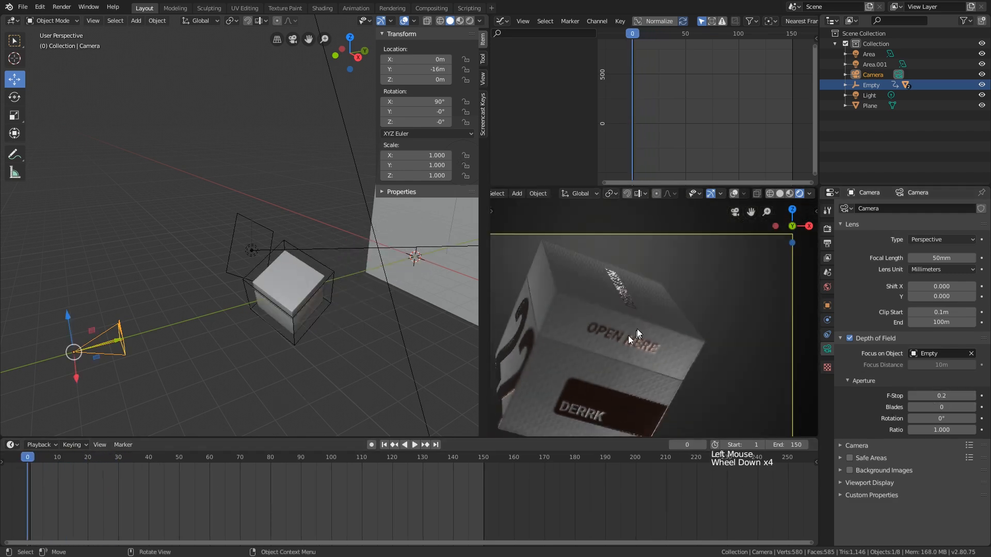
scroll(628, 335, down, 3)
shift+middle_drag(635, 333, 667, 322)
key(ctrl+space)
key(space)
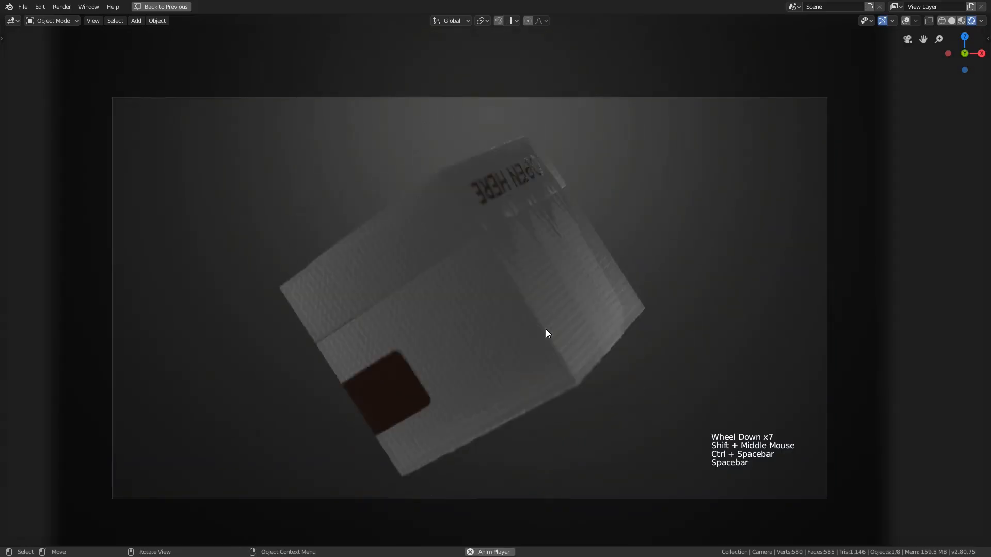
Review the maximized playback up close, restore the full layout at frame 76 and save the file.
scroll(491, 331, up, 3)
shift+middle_drag(493, 333, 507, 323)
scroll(507, 323, down, 3)
scroll(509, 323, up, 1)
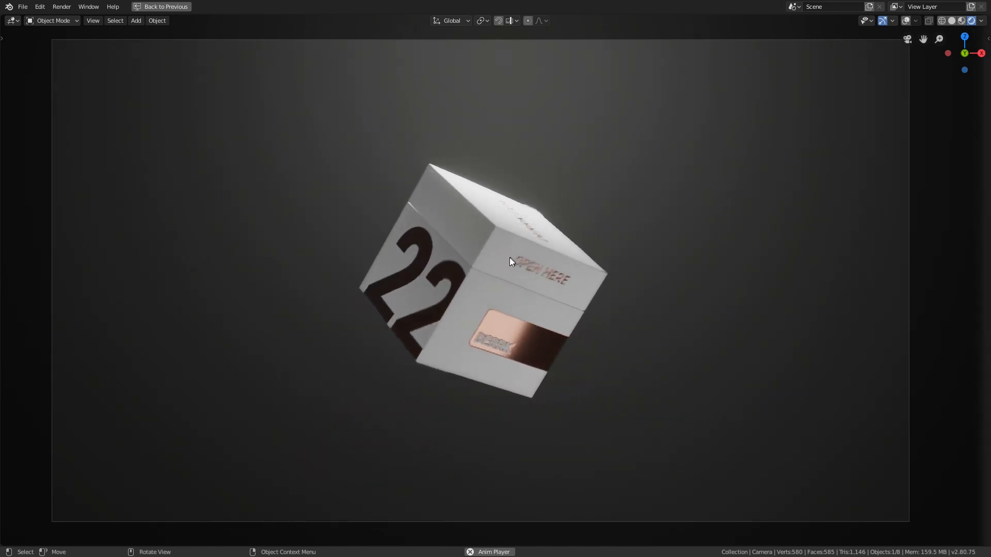
key(ctrl+space)
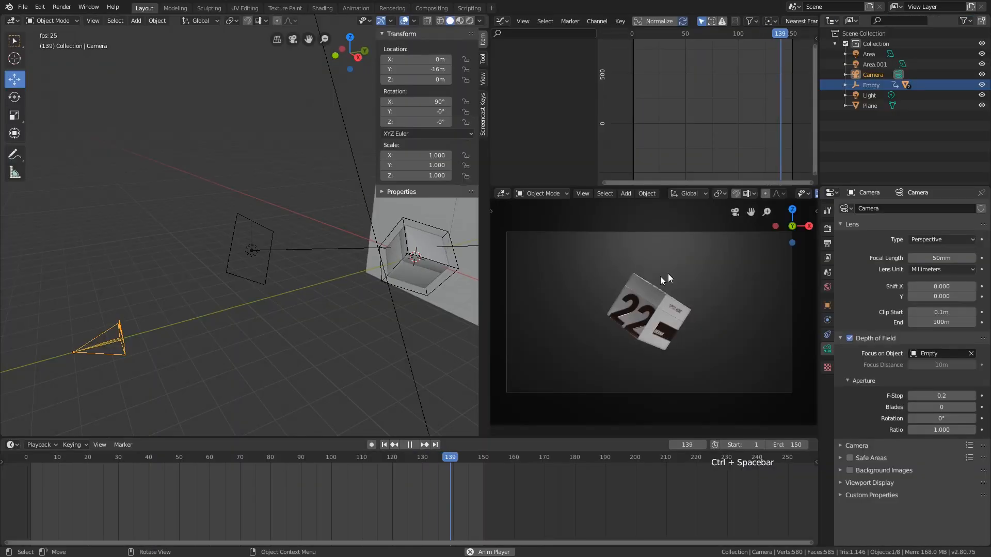
key(space)
drag(321, 463, 258, 460)
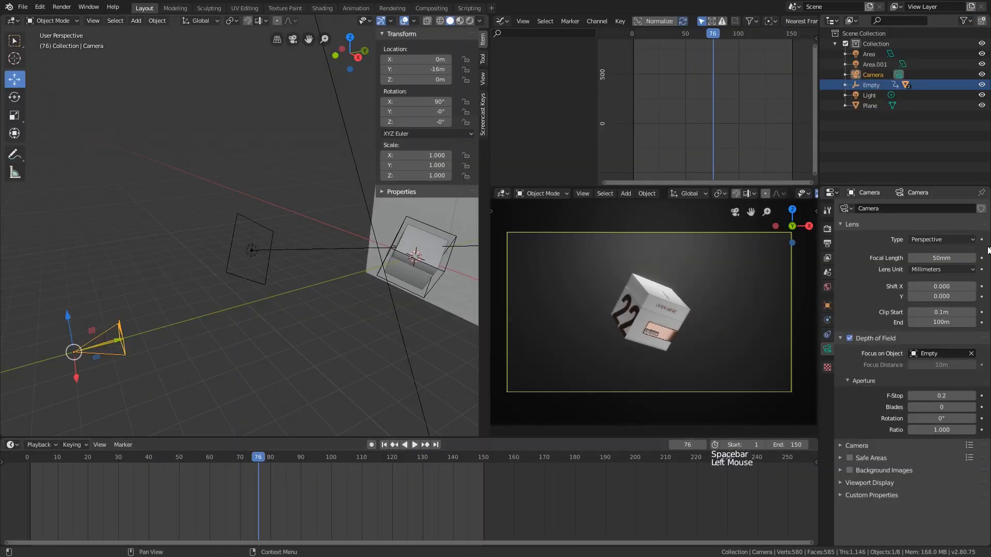
key(ctrl+s)
Switch the render engine to Cycles and inspect the box closely in the rendered viewport.
click(827, 229)
scroll(903, 227, up, 3)
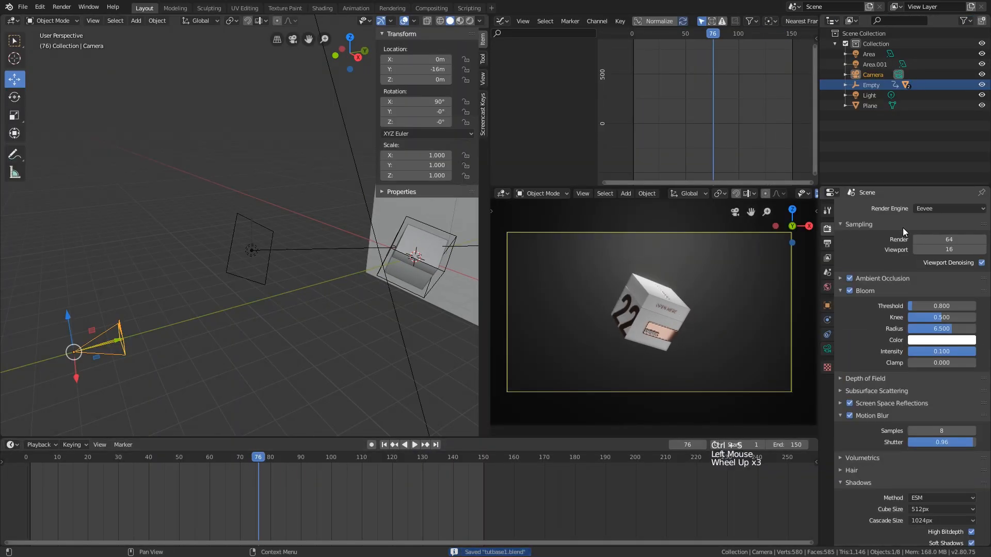
scroll(902, 228, up, 4)
click(940, 208)
click(932, 238)
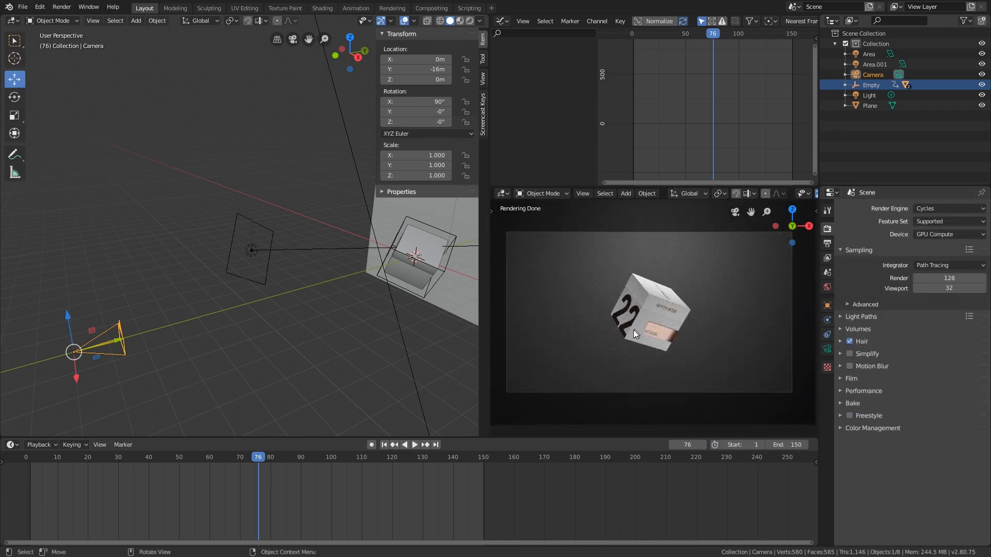
scroll(640, 325, up, 7)
scroll(694, 255, down, 2)
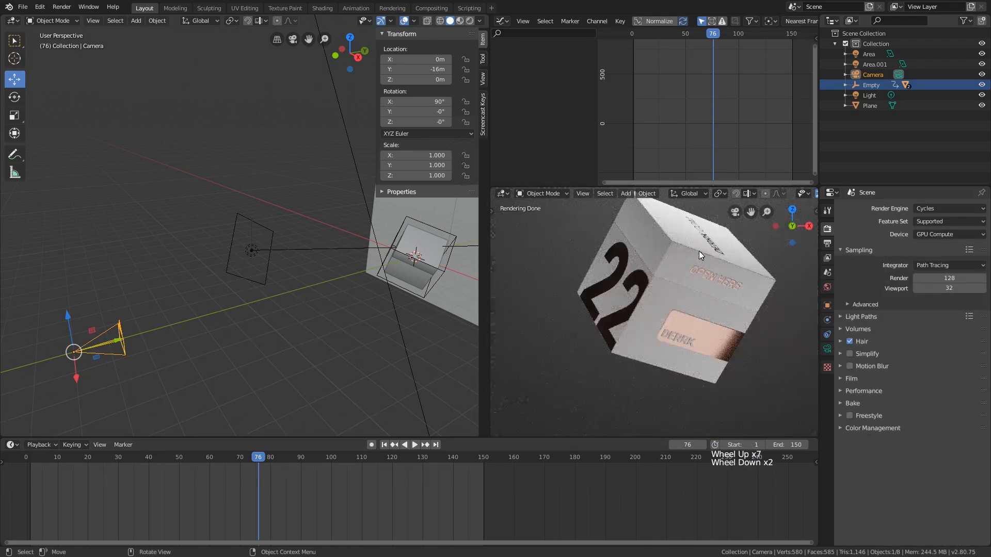
scroll(698, 251, up, 2)
scroll(693, 258, down, 3)
Switch the render engine back to Eevee and briefly play the animation with the box in view.
click(951, 209)
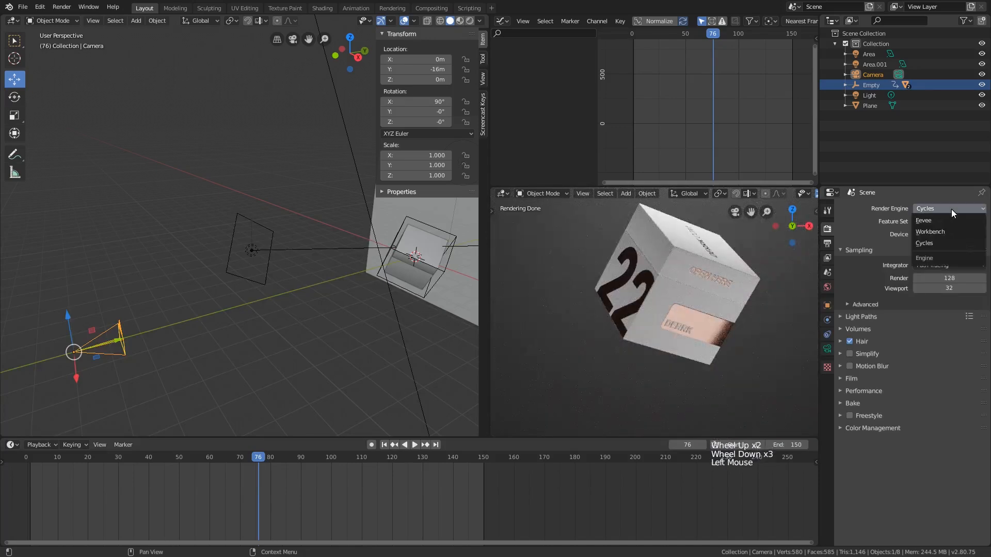
click(942, 221)
scroll(708, 299, down, 2)
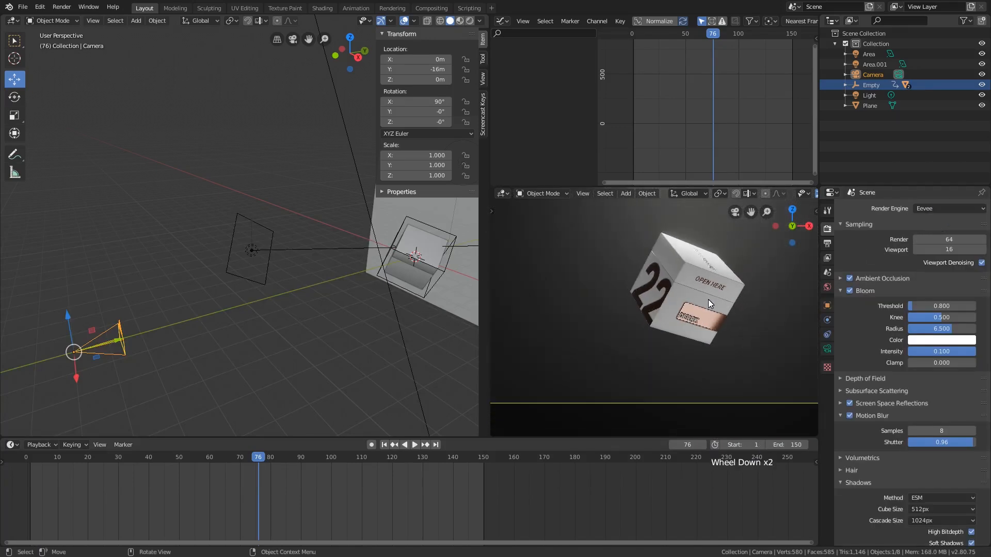
scroll(692, 307, up, 2)
scroll(671, 315, down, 4)
key(space)
key(space)
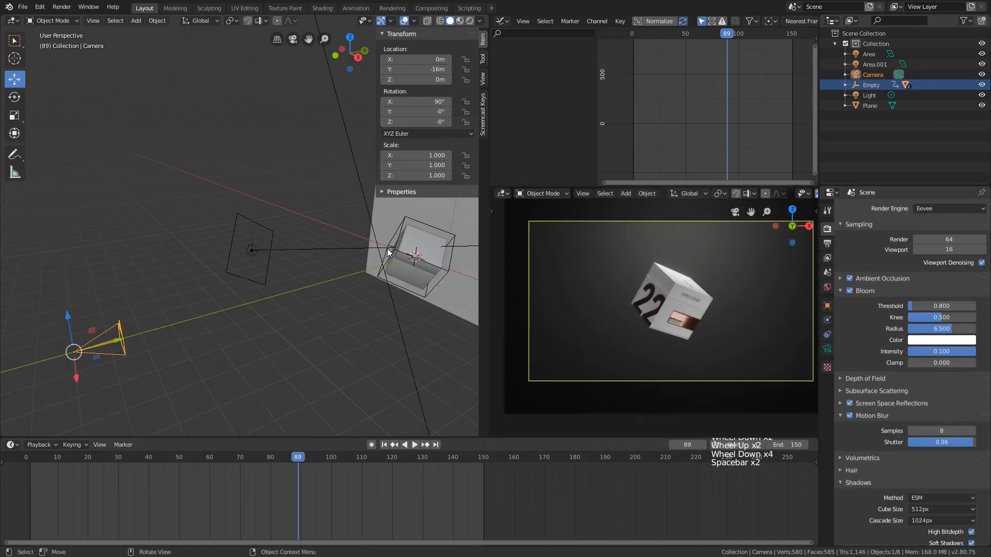
Select the box lid, scrub through the animation to frame 119 and get a closer view of the box.
click(422, 258)
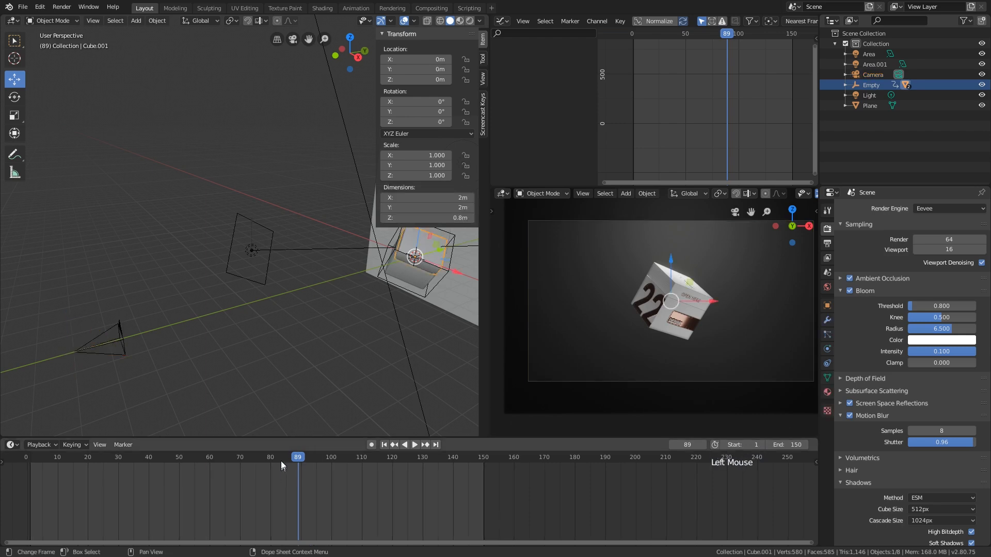
drag(154, 457, 484, 454)
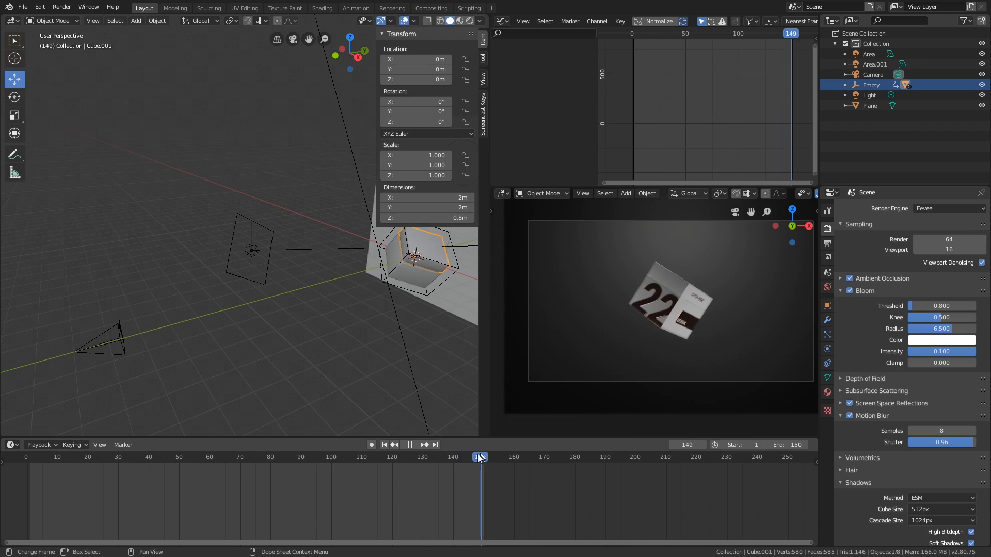
key(Escape)
shift+middle_drag(383, 274, 325, 275)
scroll(396, 312, up, 3)
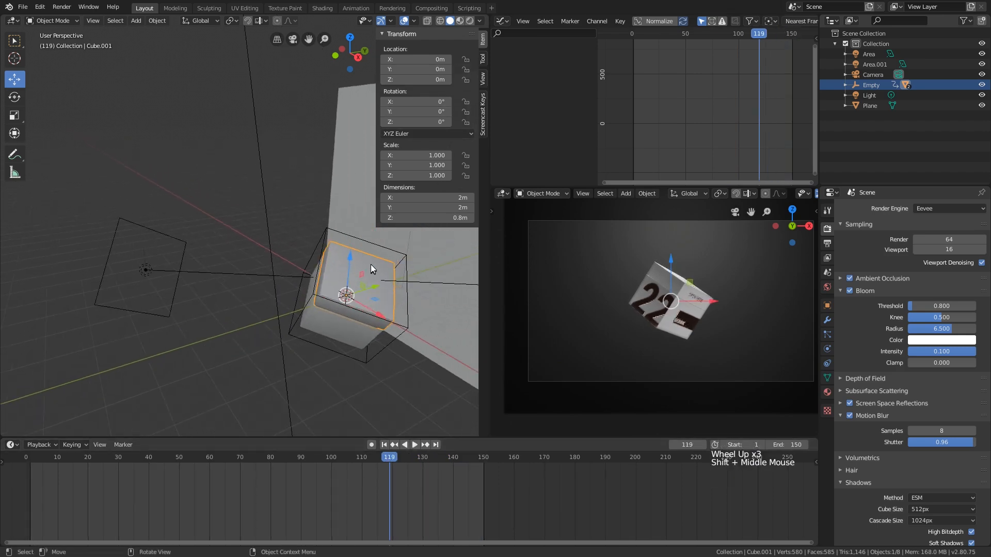
drag(371, 264, 354, 250)
key(Escape)
drag(428, 81, 429, 81)
key(Escape)
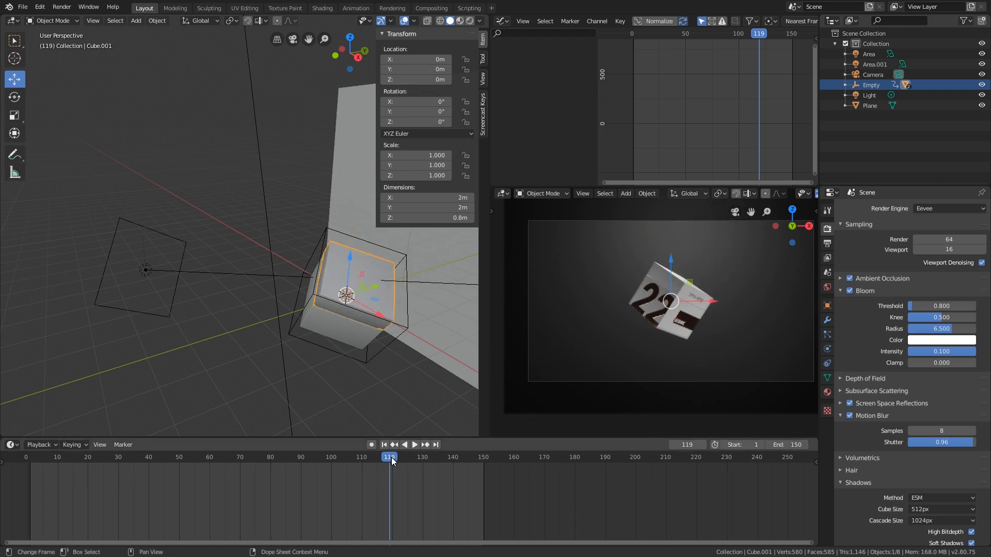
Insert a single keyframe on the lid's Z location of 0 m at frame 26.
drag(391, 457, 106, 464)
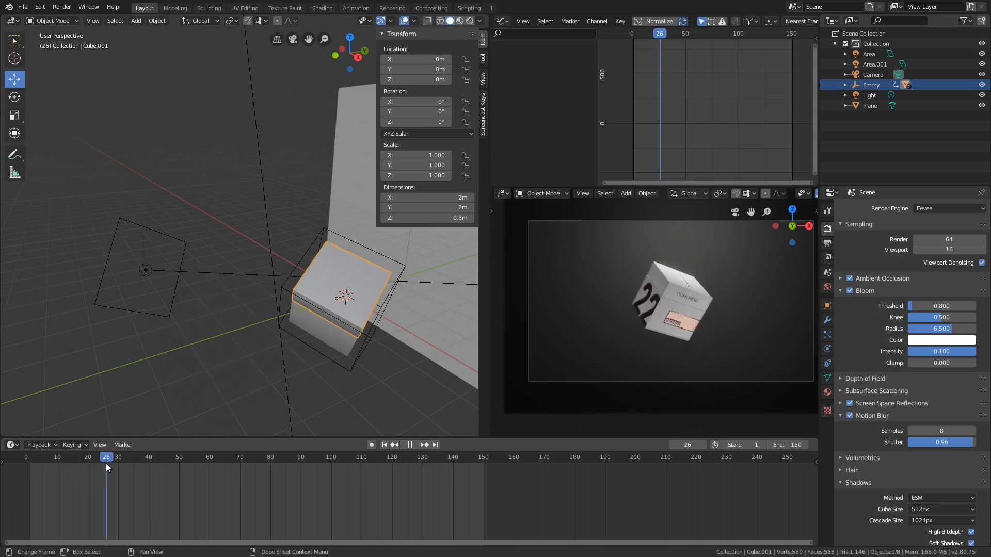
right_click(419, 81)
click(423, 70)
Go to frame 148 and keyframe the lid's Z location at 0 m.
key(space)
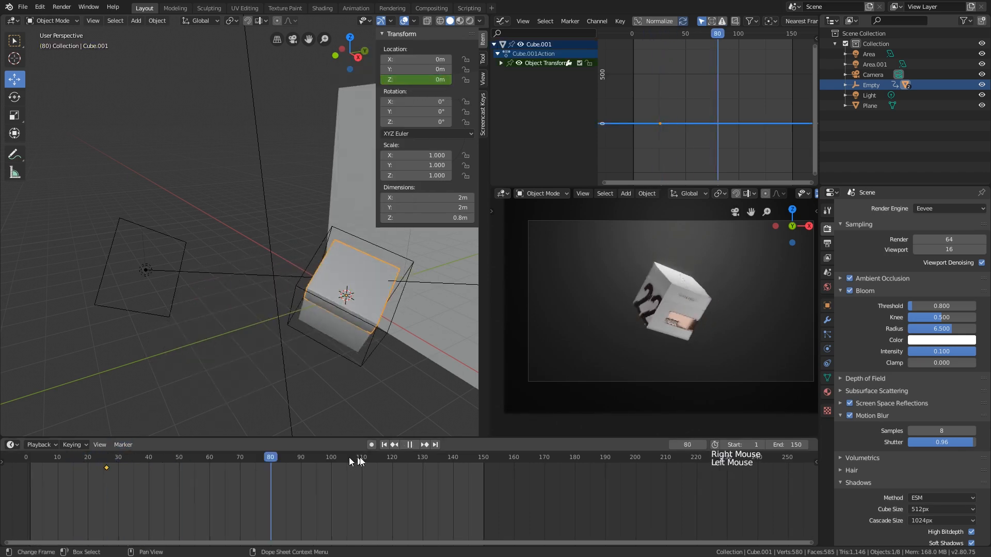
drag(349, 457, 466, 457)
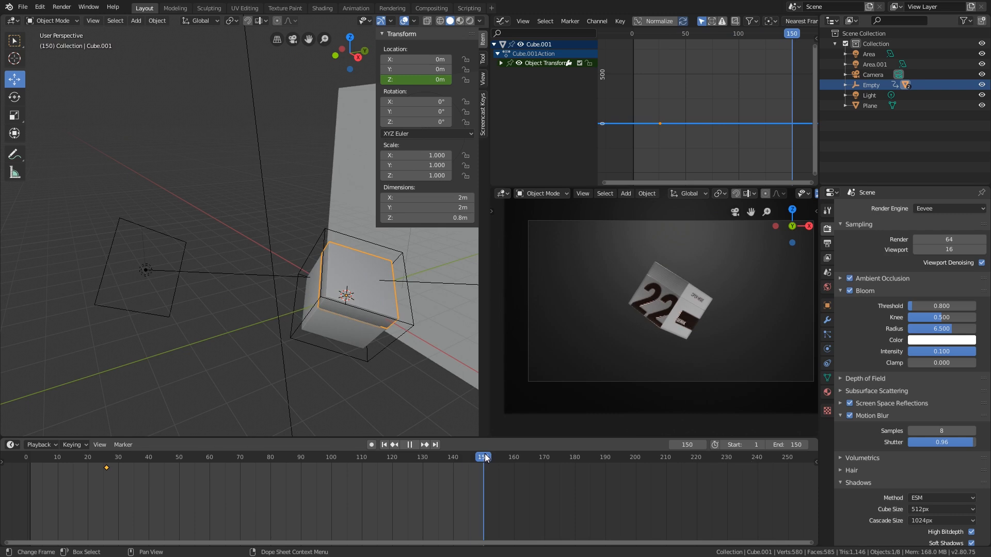
drag(479, 459, 478, 459)
key(space)
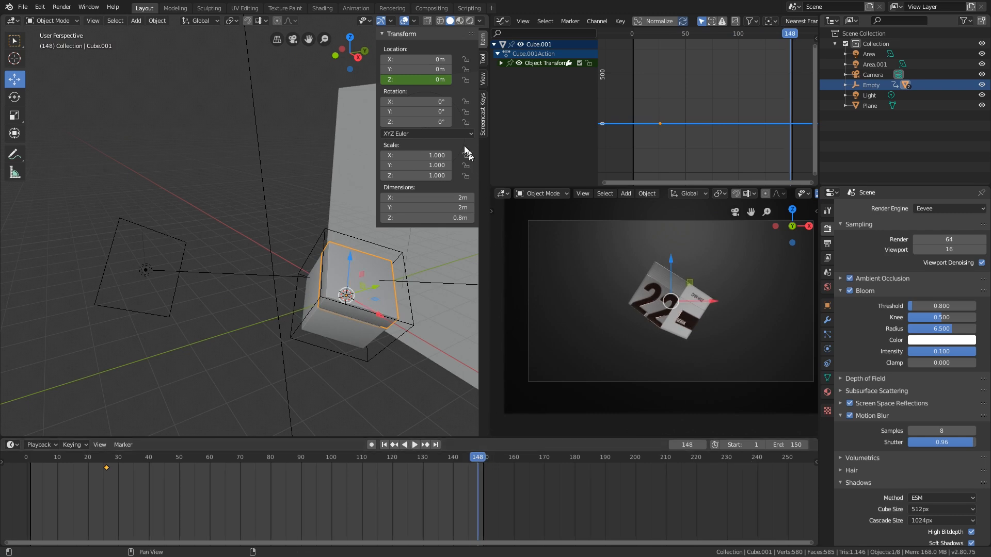
right_click(422, 76)
click(423, 76)
At frame 140, set the lid's Z location to 0.9 m and keyframe it.
drag(384, 459, 255, 474)
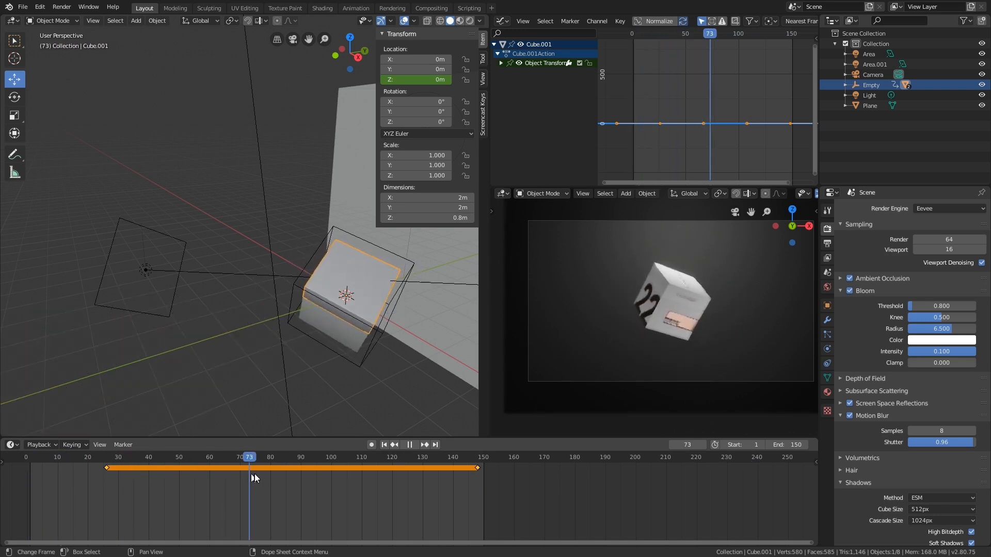
drag(331, 474, 453, 460)
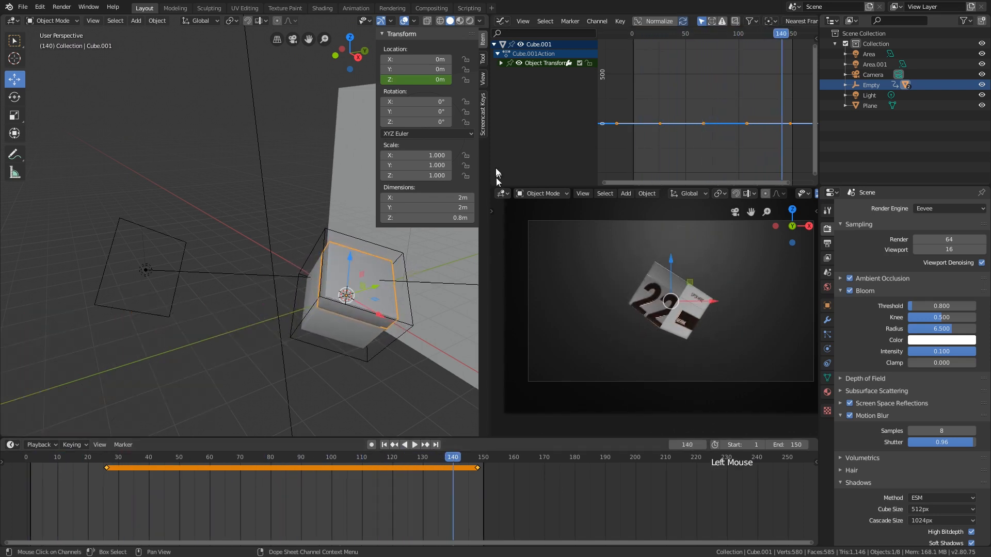
shift+drag(416, 79, 428, 80)
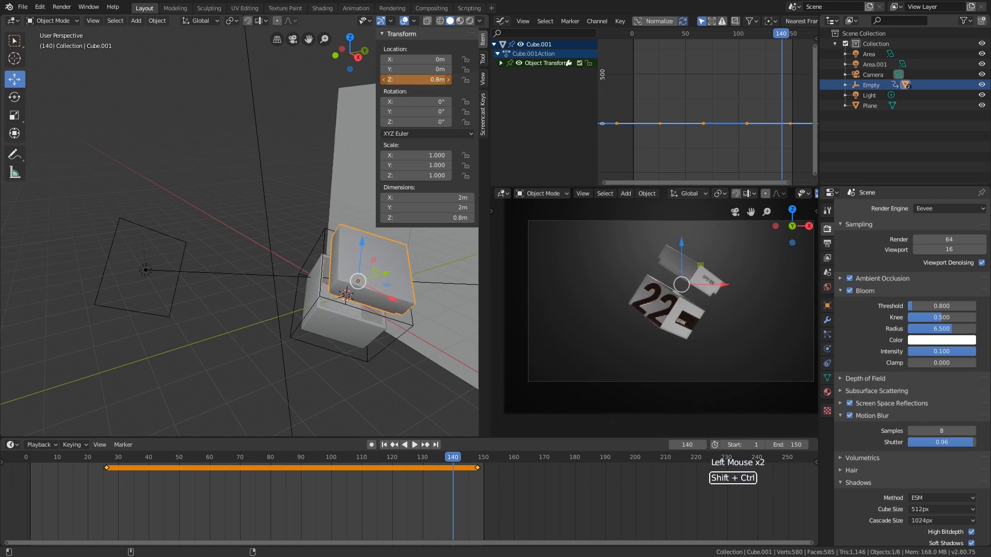
right_click(426, 81)
click(427, 82)
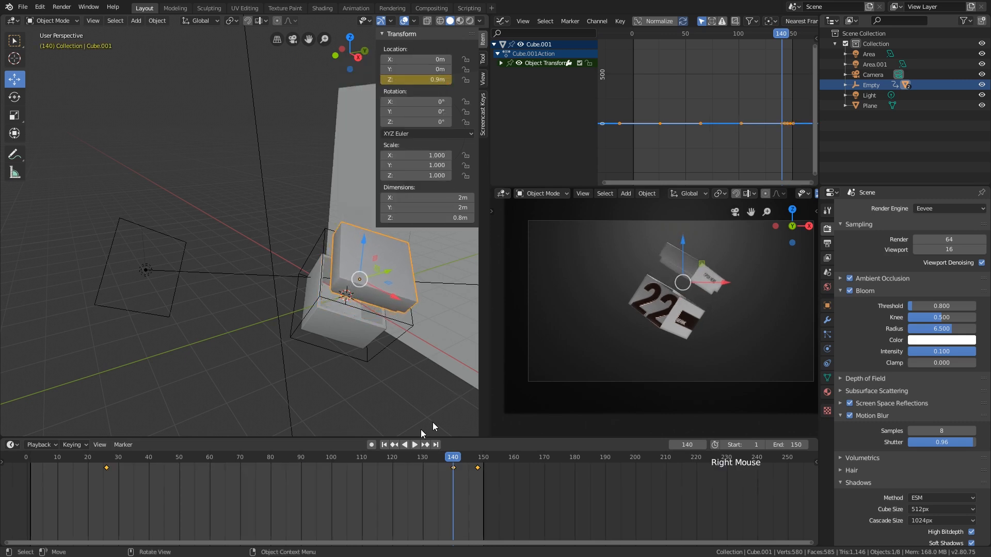
Play the animation to check the lid opening and frame its whole Z location curve in the graph editor.
key(space)
click(327, 333)
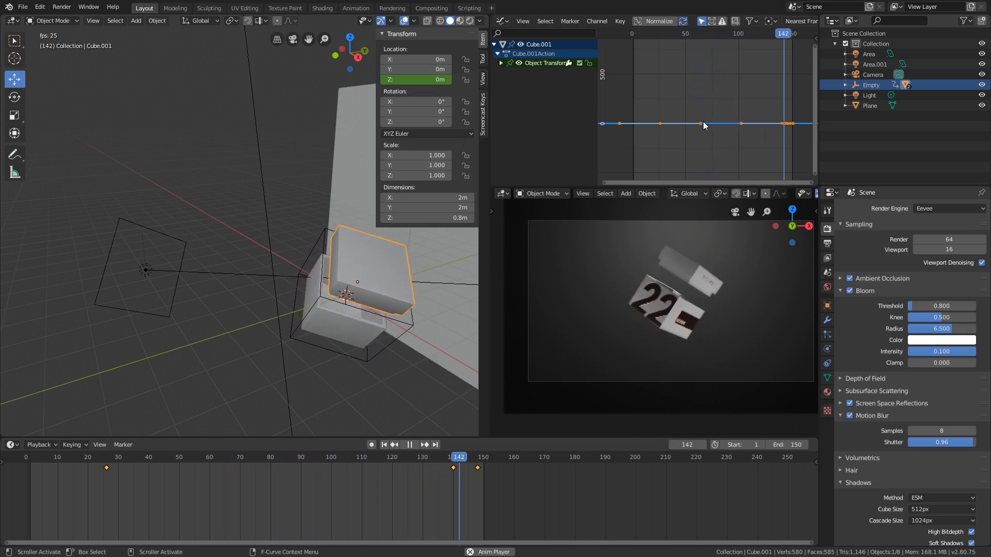
key(space)
key(space)
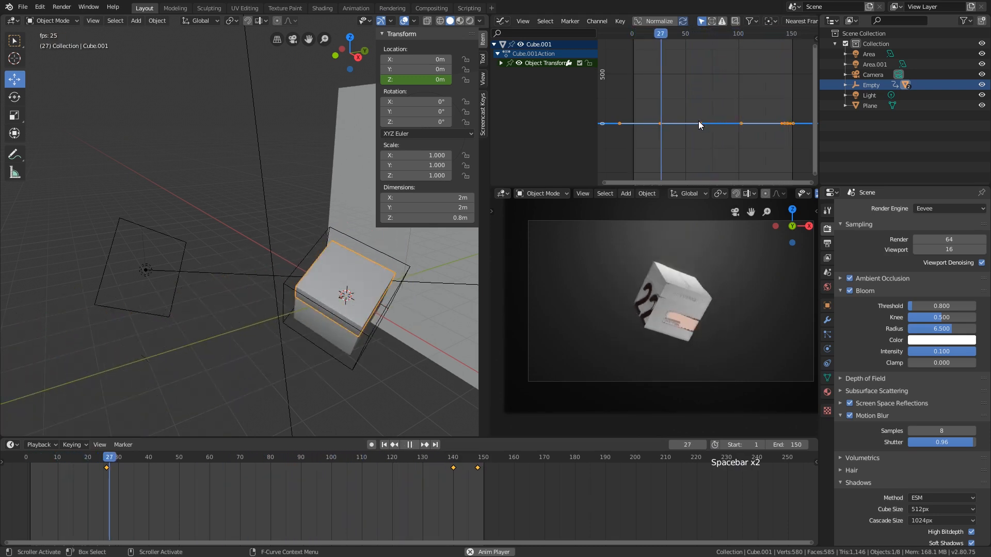
key(a)
key(KP_Decimal)
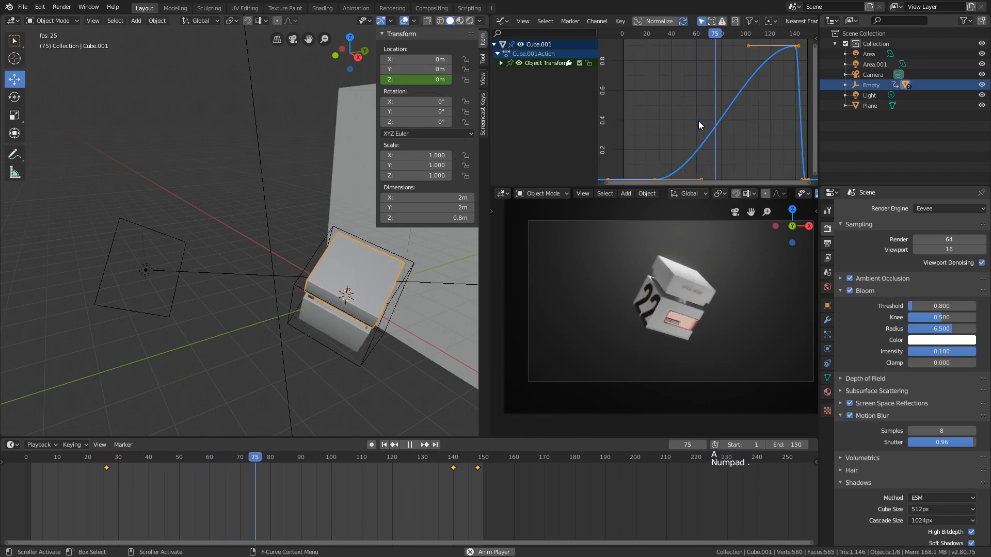
scroll(700, 121, down, 2)
shift+scroll(701, 122, down, 1)
shift+middle_drag(702, 122, 714, 93)
key(space)
scroll(706, 119, down, 1)
scroll(715, 93, down, 2)
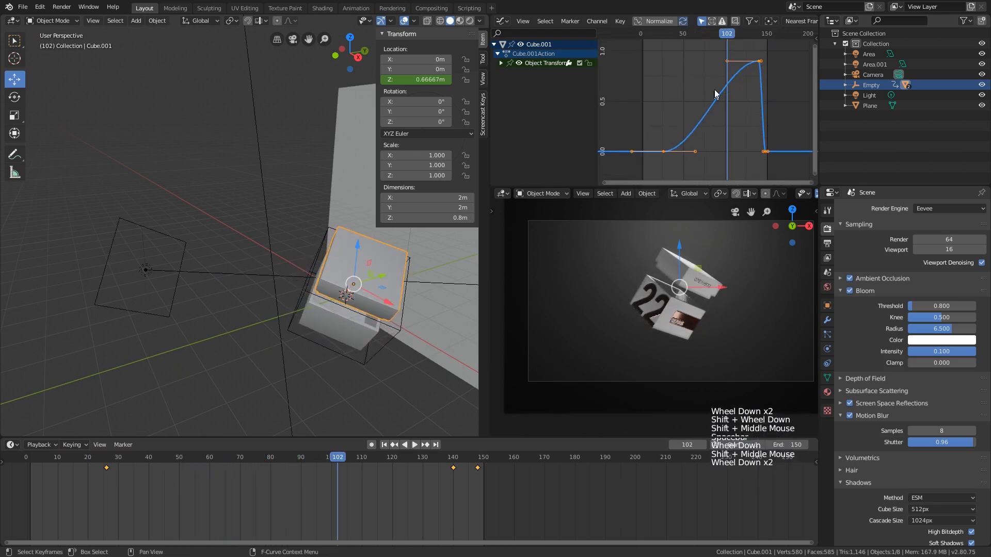
Scrub along the lid's Z location curve and examine its peak near frame 140.
click(794, 49)
drag(640, 50, 720, 51)
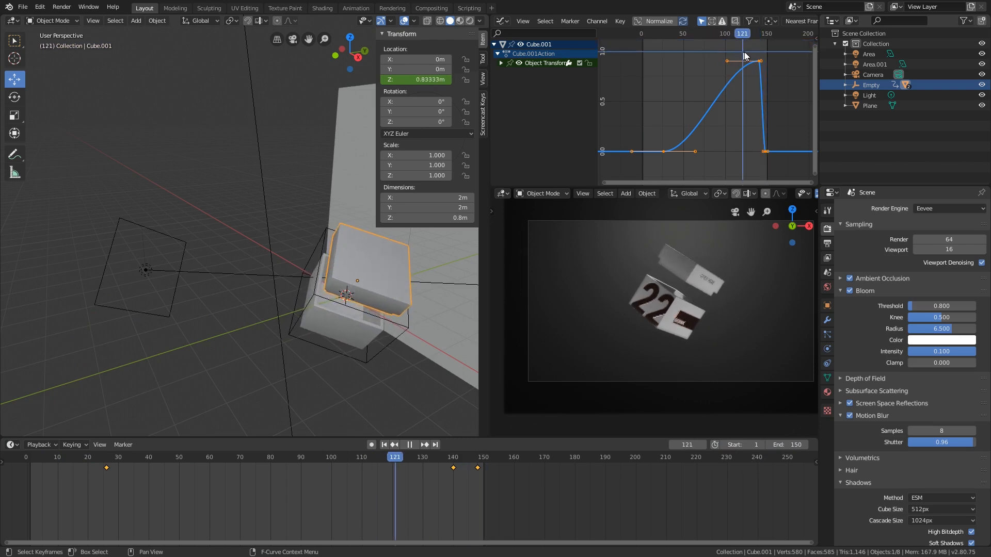
key(space)
scroll(772, 68, up, 10)
scroll(762, 66, up, 4)
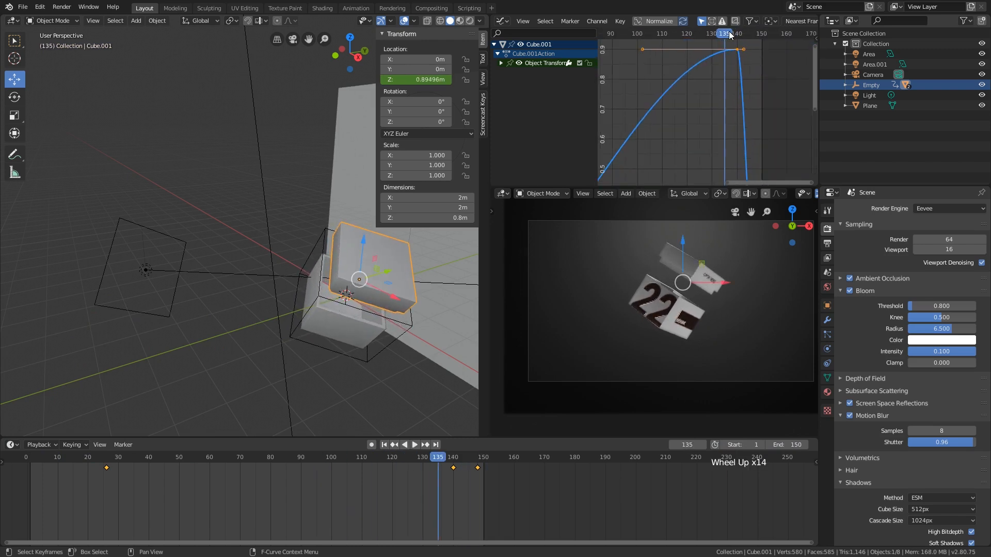
drag(729, 34, 736, 32)
scroll(735, 40, down, 10)
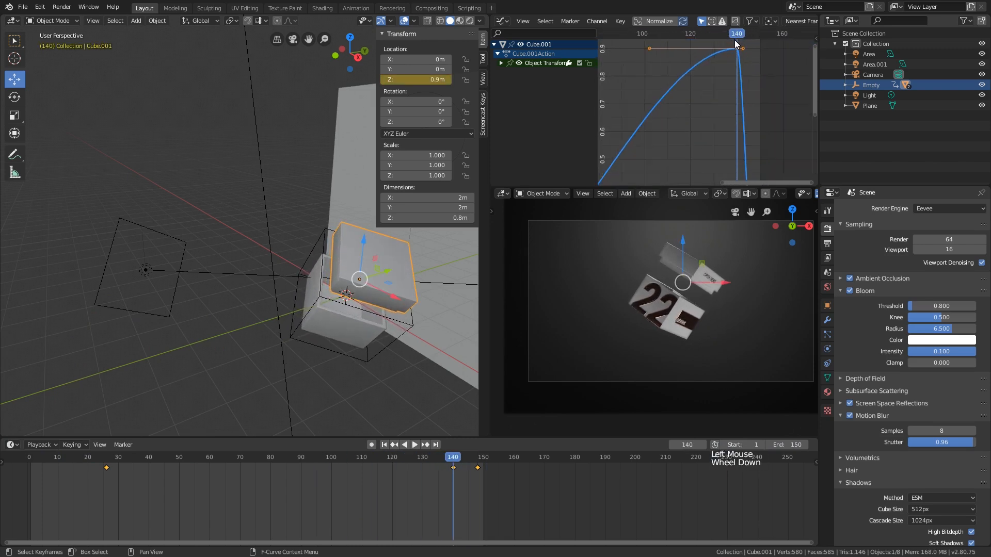
shift+middle_drag(730, 53, 738, 64)
scroll(741, 67, down, 3)
scroll(741, 68, up, 3)
scroll(741, 67, up, 7)
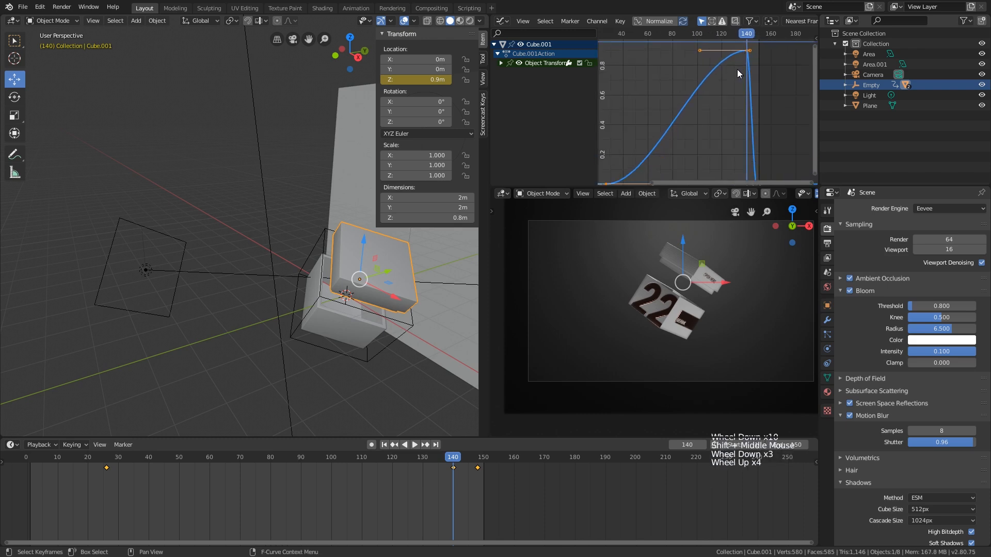
key(space)
key(space)
At frame 140, set the box base's Z location to -1 m and keyframe it.
click(748, 33)
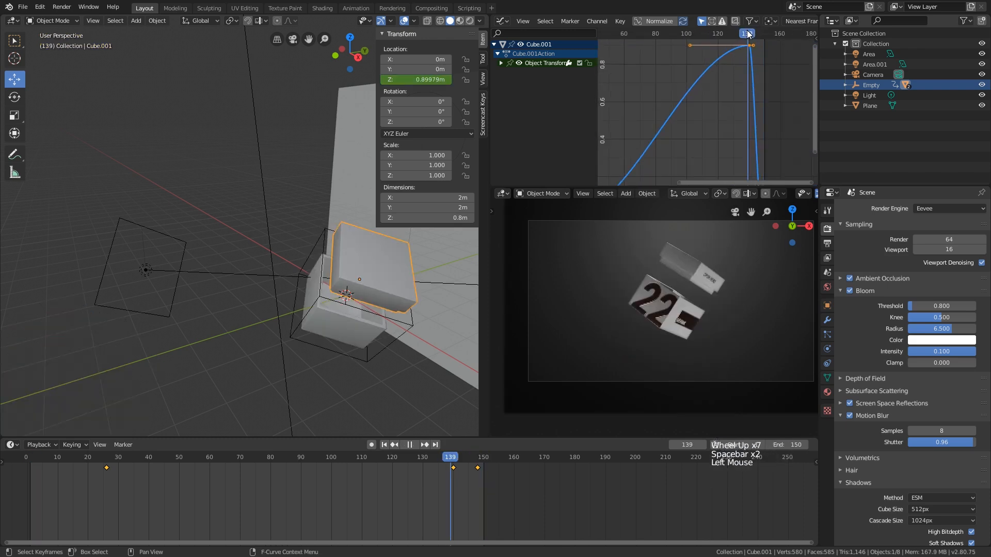
click(348, 318)
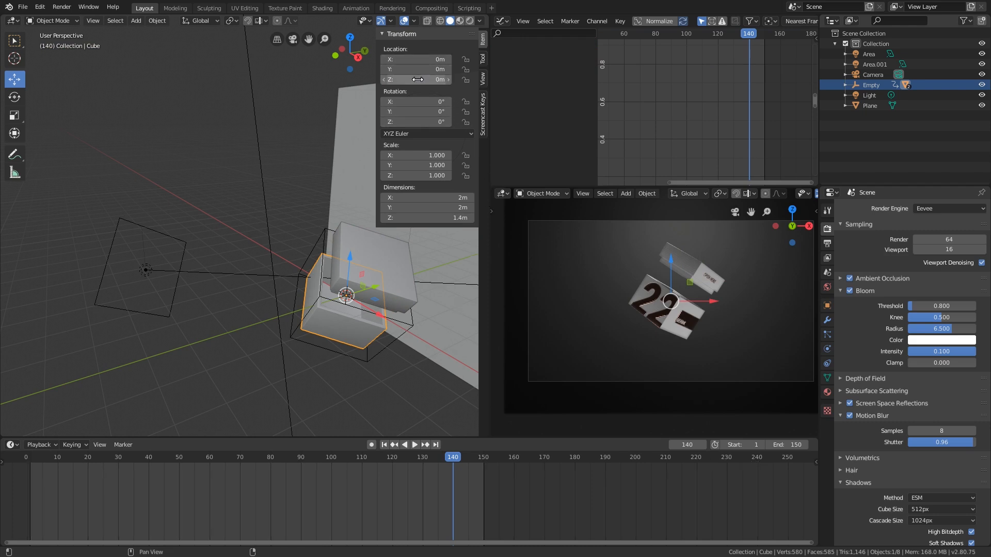
drag(418, 80, 395, 79)
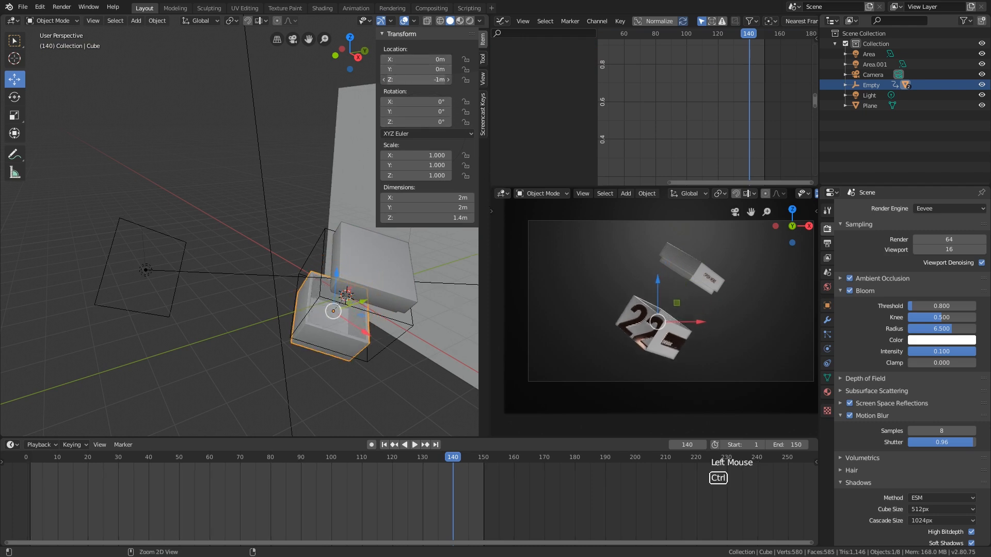
right_click(418, 79)
click(418, 80)
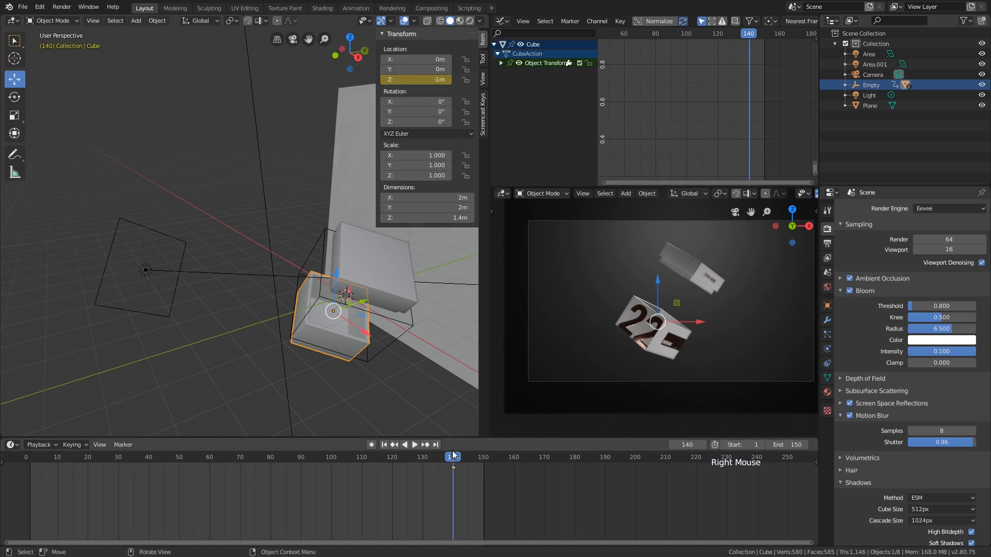
At frame 148, set the box base's Z location to 0 m and keyframe it.
drag(457, 458, 478, 460)
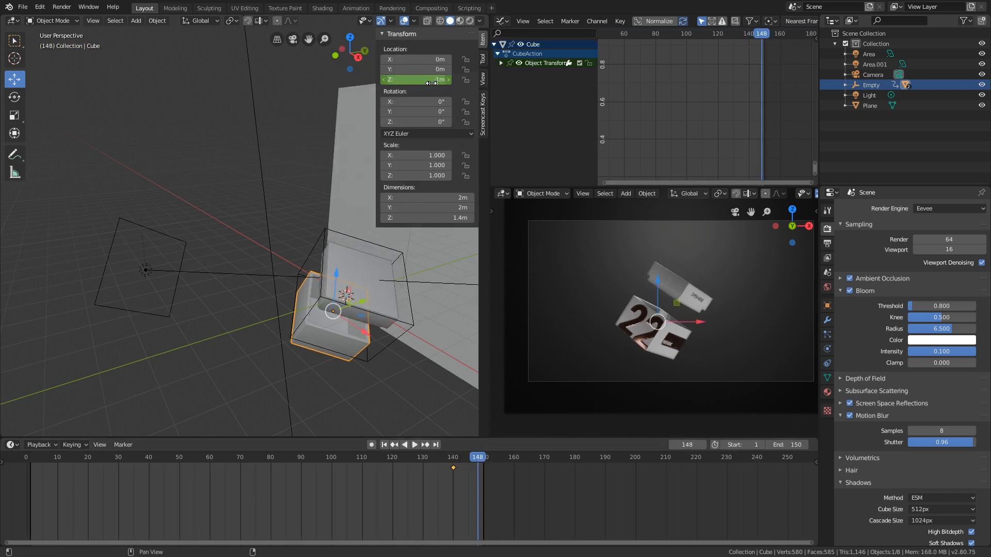
drag(431, 83, 416, 81)
right_click(415, 80)
click(416, 80)
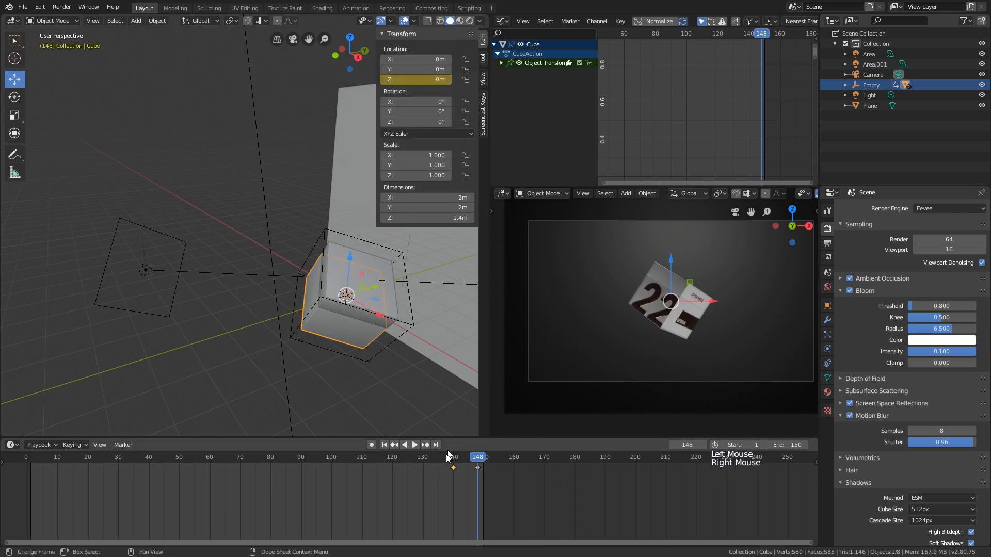
At frame 57, set the box base's Z location to 0 m and keyframe it.
click(414, 445)
click(252, 463)
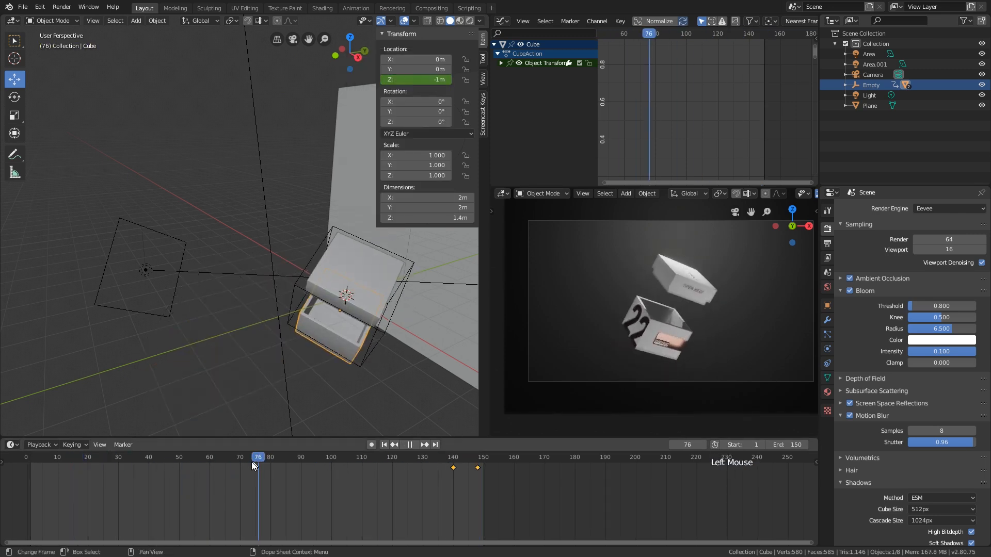
drag(252, 462, 200, 460)
key(space)
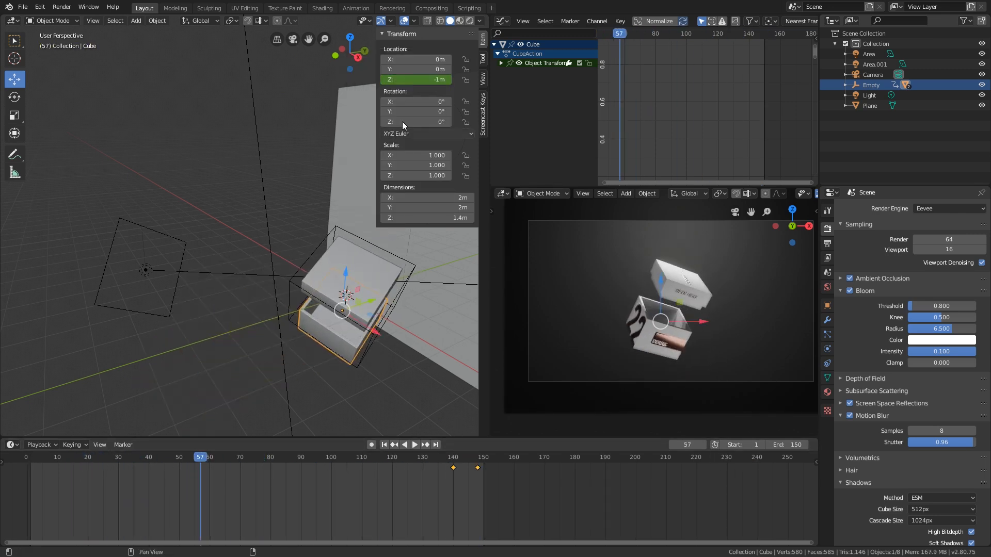
ctrl+drag(415, 80, 433, 80)
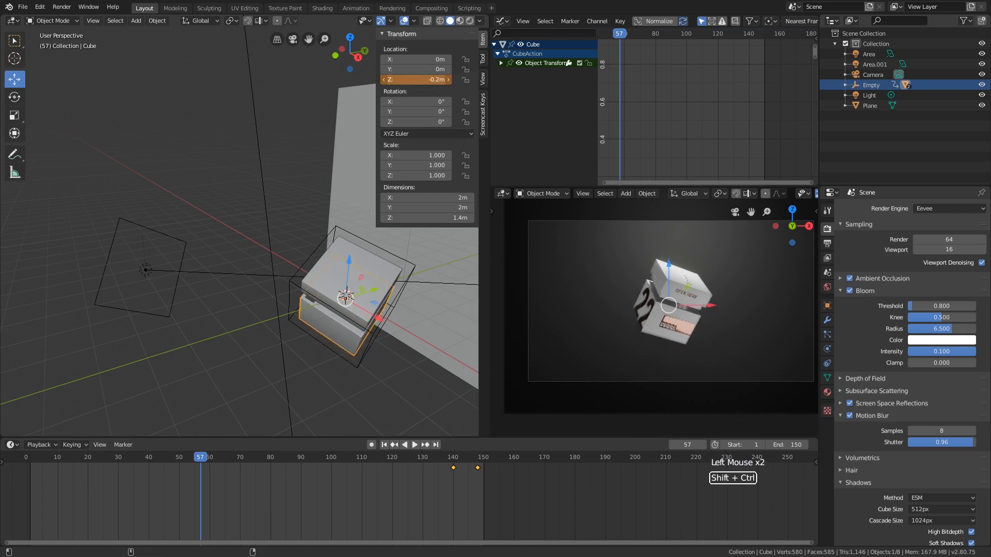
right_click(423, 79)
click(392, 69)
Select the lid and keyframe its Z rotation at 0° at frame 106.
key(space)
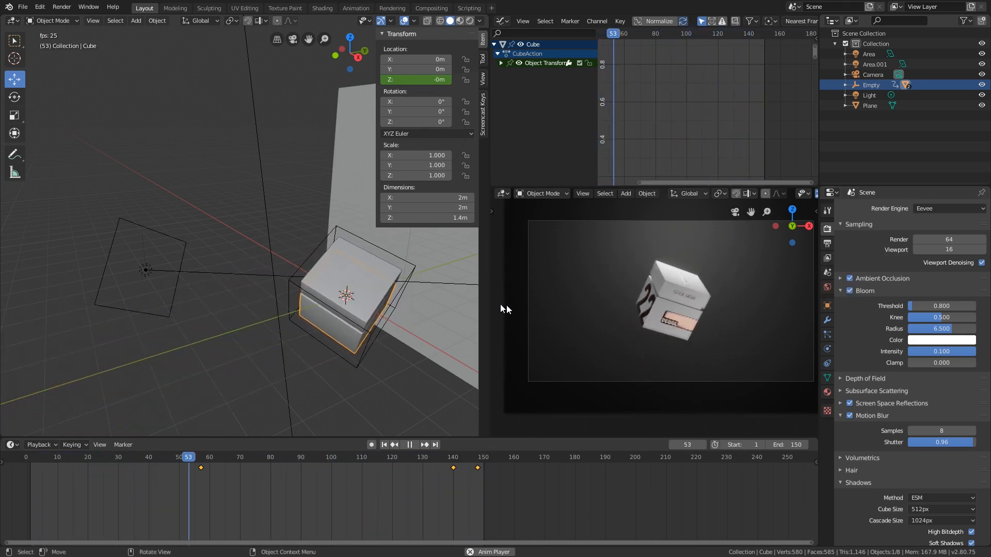
key(space)
click(329, 286)
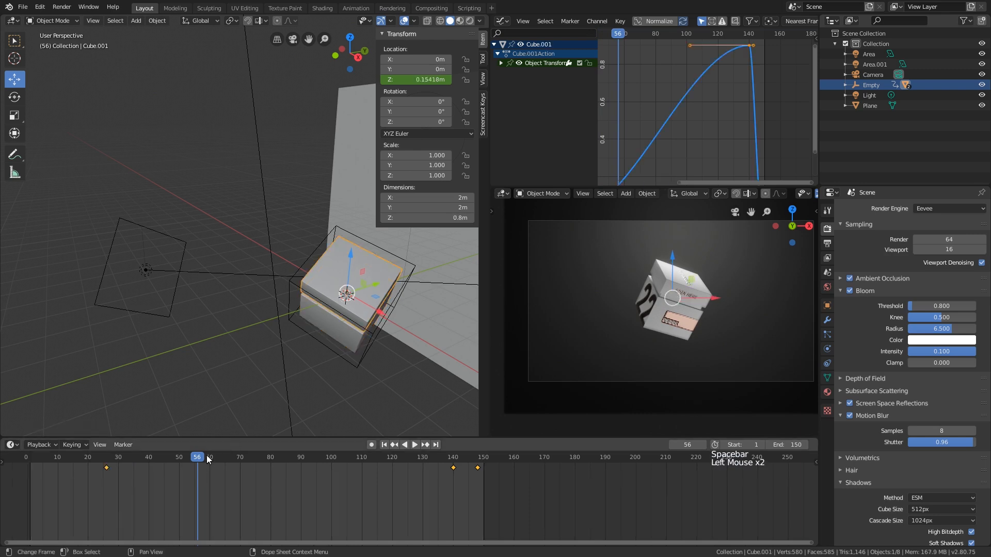
click(415, 445)
drag(280, 448, 305, 473)
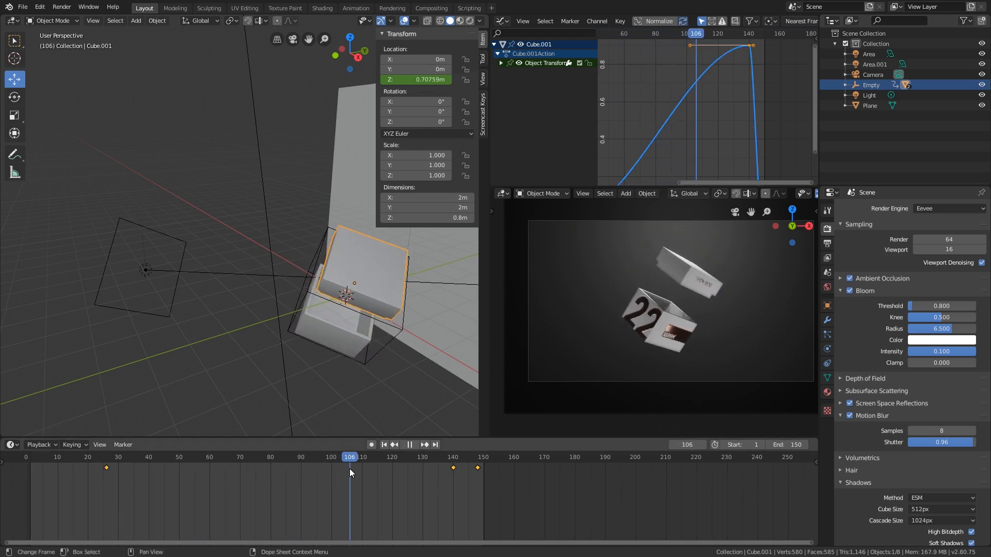
key(space)
right_click(423, 119)
click(422, 116)
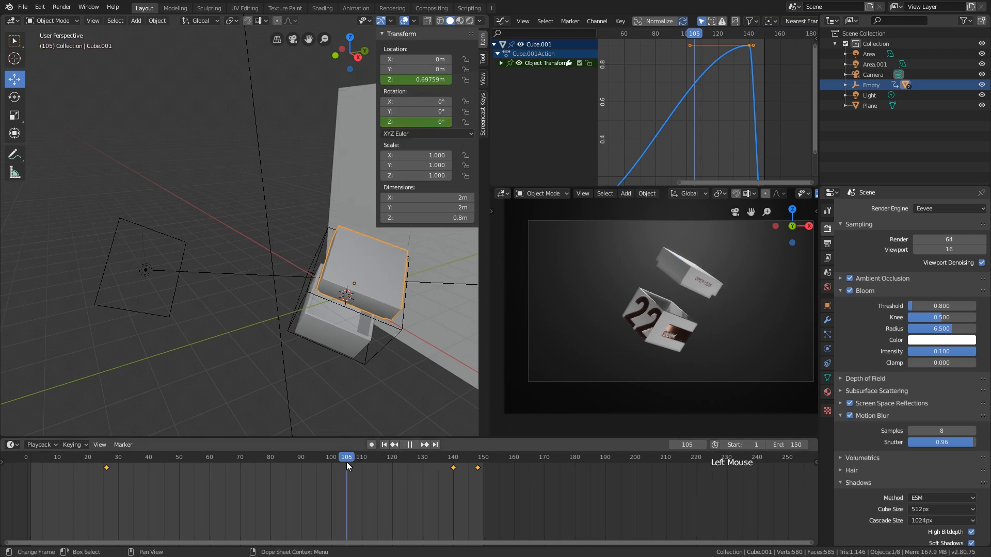
At frame 144, set the lid's Z rotation to 360° and insert a single keyframe for it.
click(415, 445)
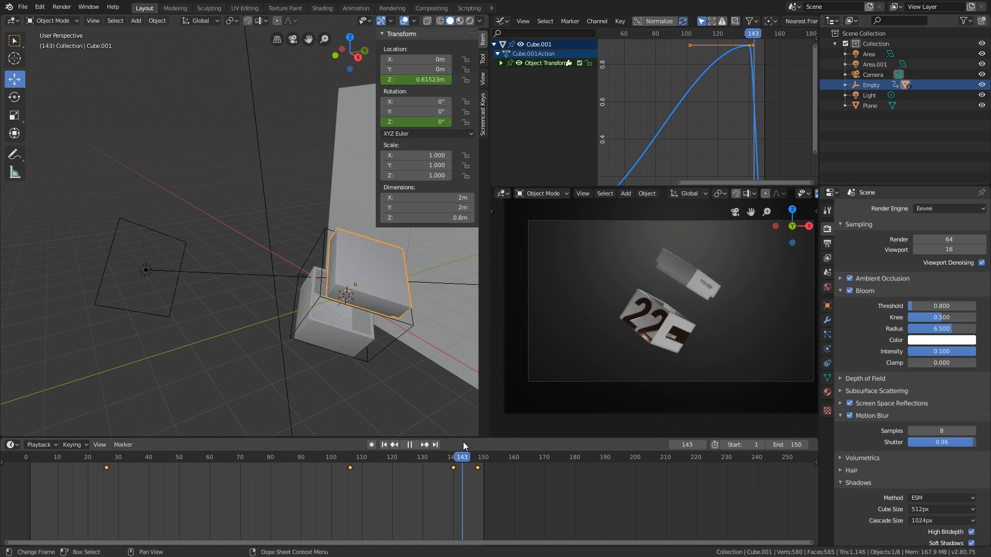
key(space)
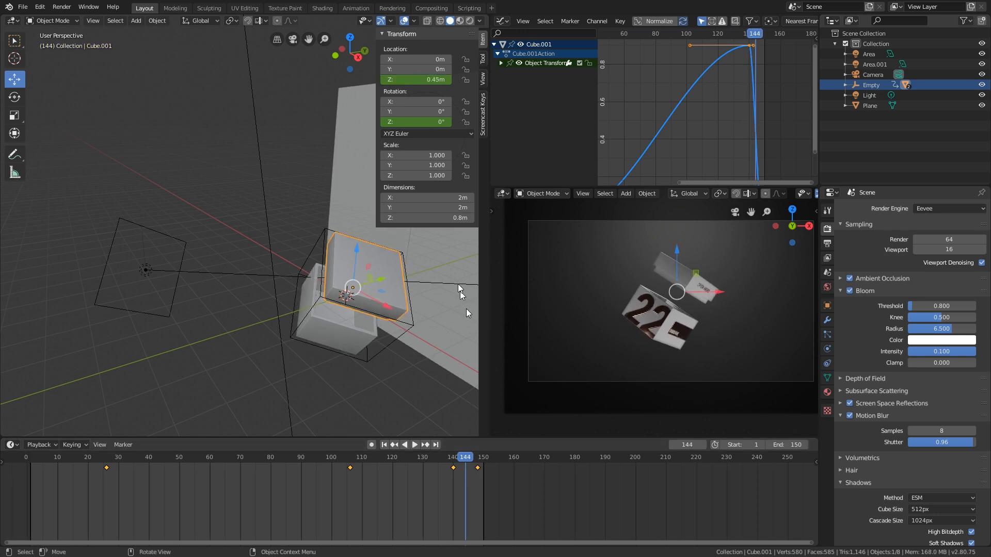
click(422, 123)
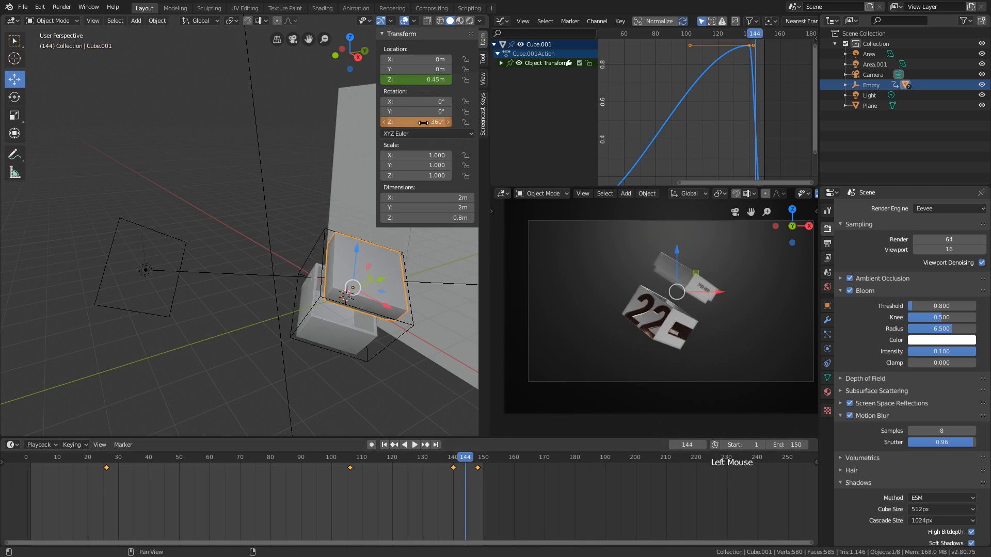
right_click(422, 123)
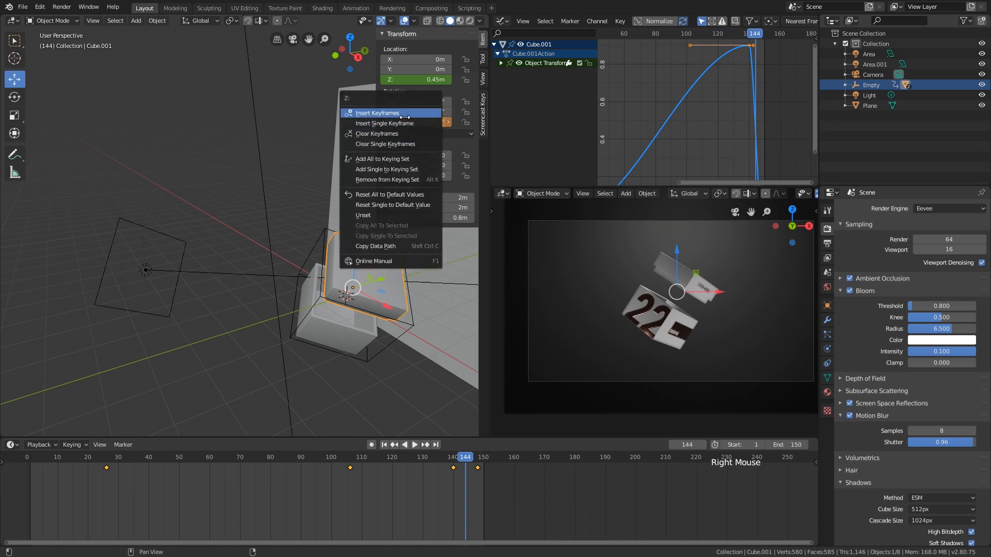
click(408, 122)
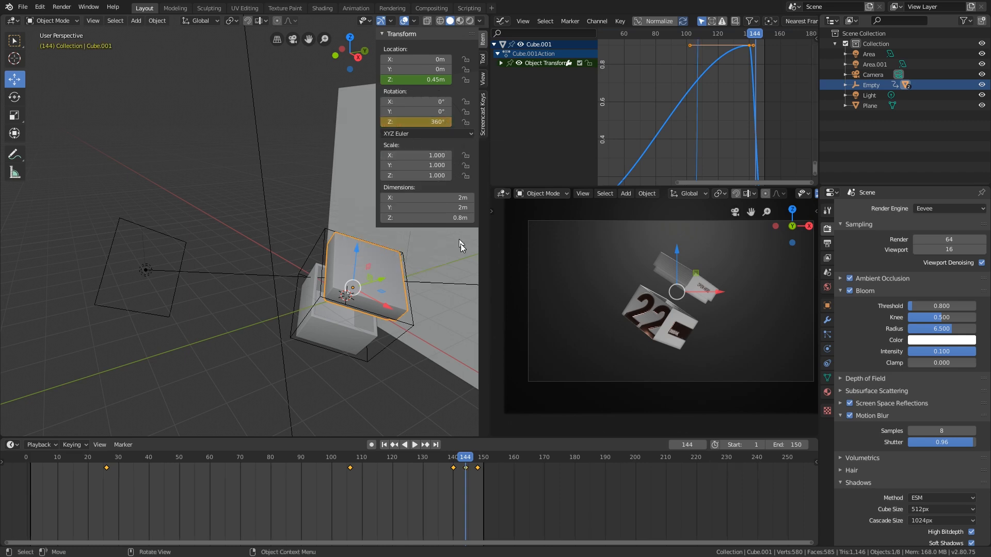
Change the lid's Z rotation at frame 144 to 270° and replace its single keyframe.
click(437, 122)
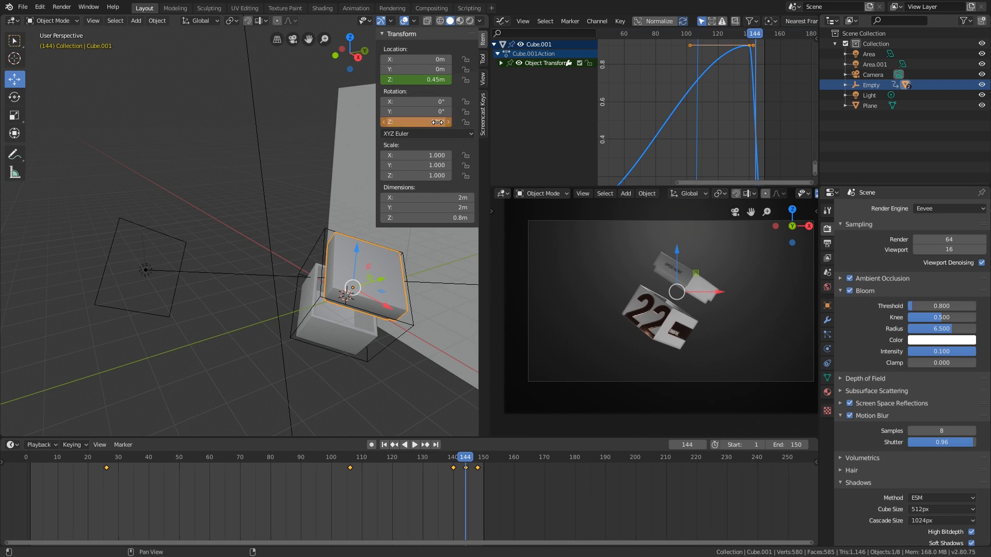
right_click(437, 122)
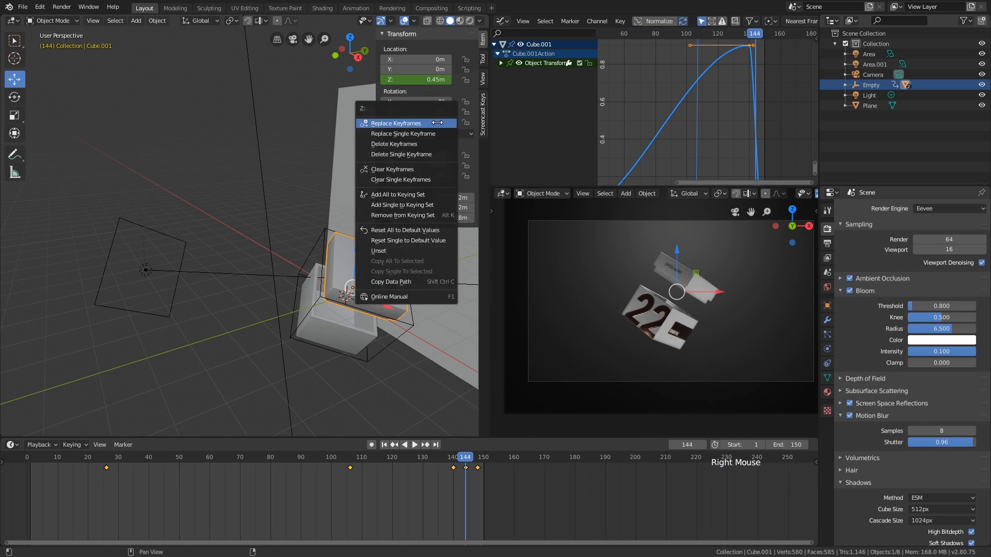
click(413, 133)
Set the lid's Z rotation at frame 144 to 360+180 (540°) and replace its single keyframe.
scroll(688, 273, up, 6)
scroll(682, 283, down, 2)
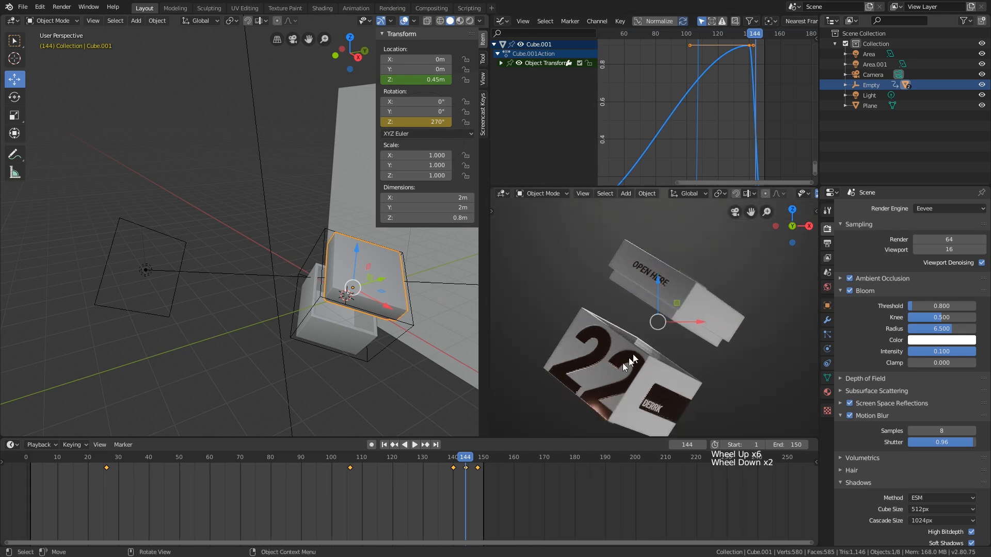
scroll(704, 298, up, 1)
middle_drag(704, 294, 698, 329)
scroll(671, 300, up, 8)
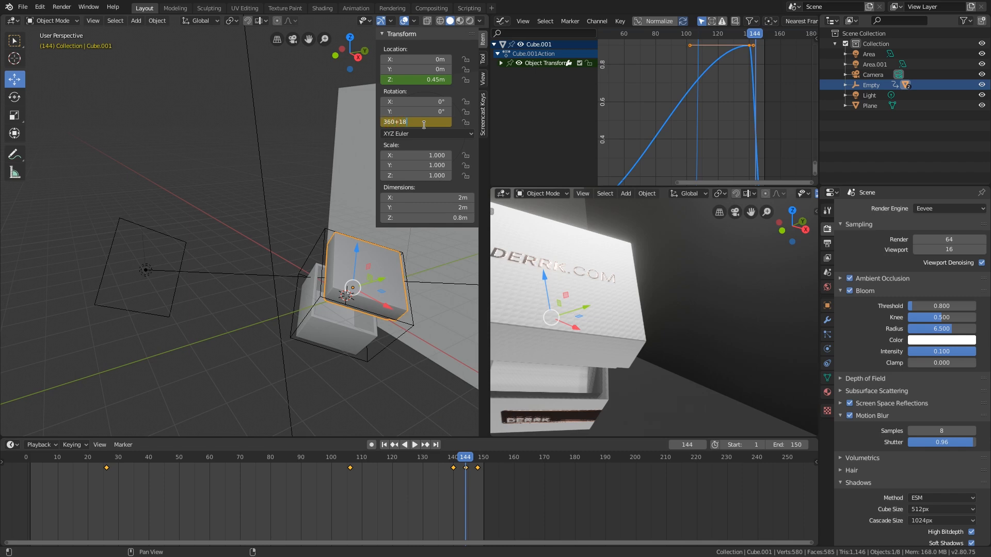
text(0)
key(Return)
right_click(424, 125)
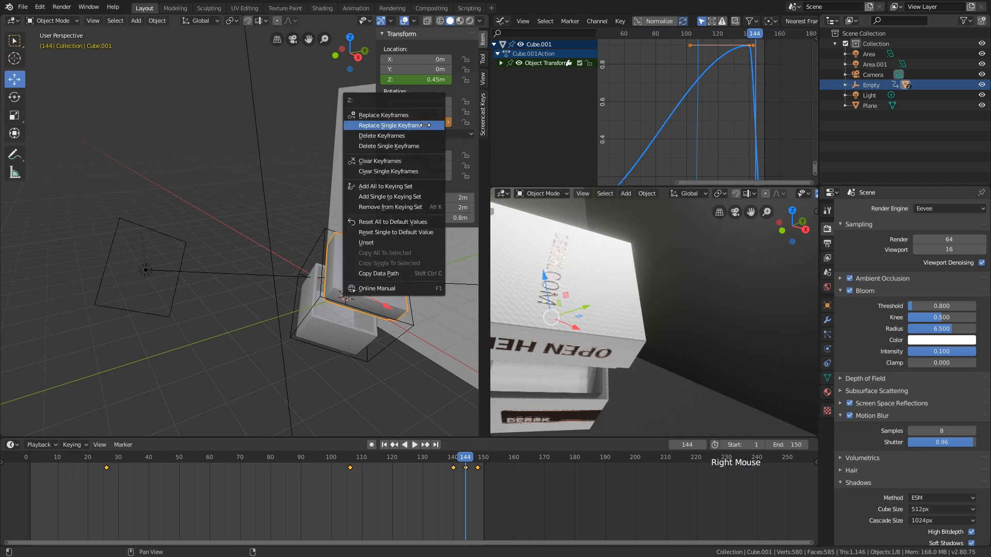
click(424, 125)
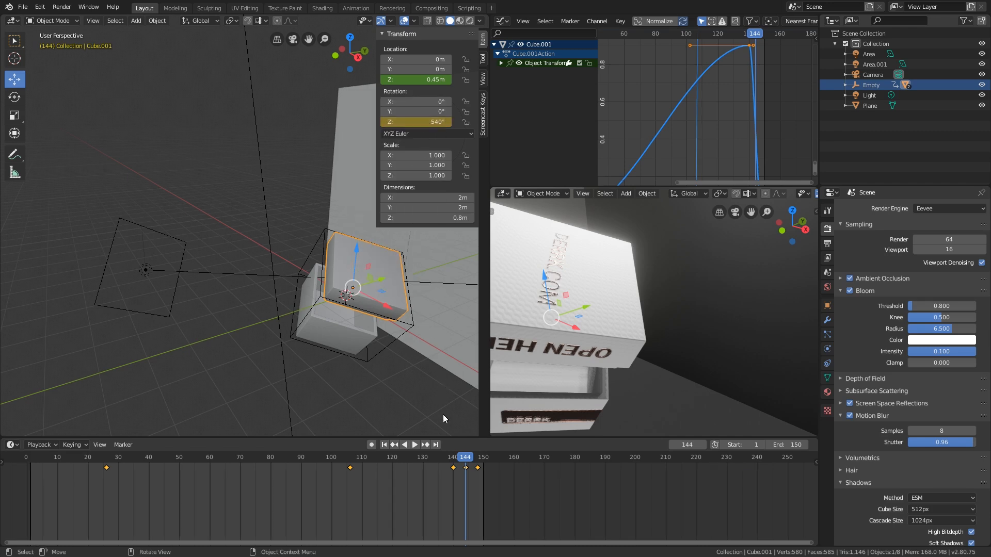
Play the animation through the camera to check the lid's spin as the box opens and closes.
mouse_move(465, 461)
mouse_down()
mouse_move(450, 456)
mouse_move(461, 458)
mouse_up()
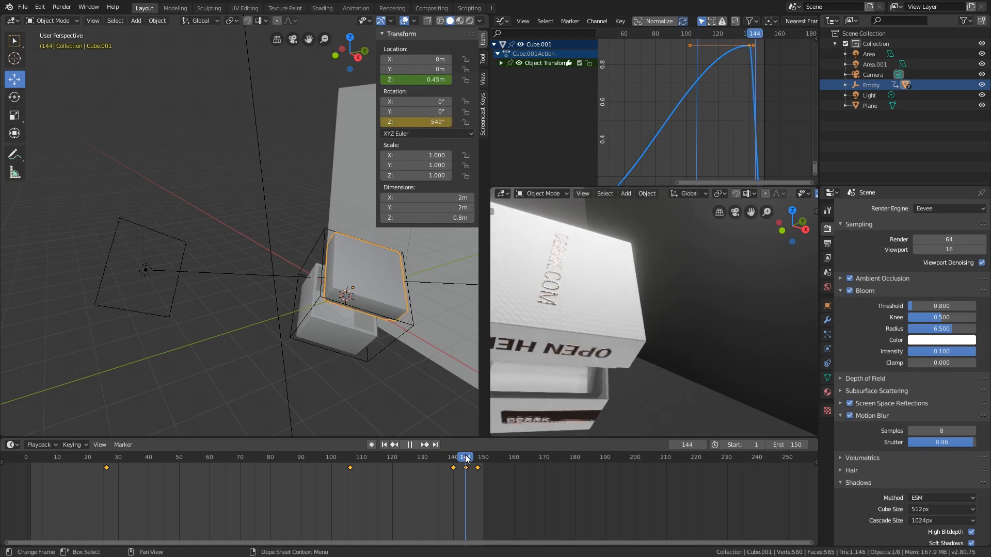
key(space)
key(KP_0)
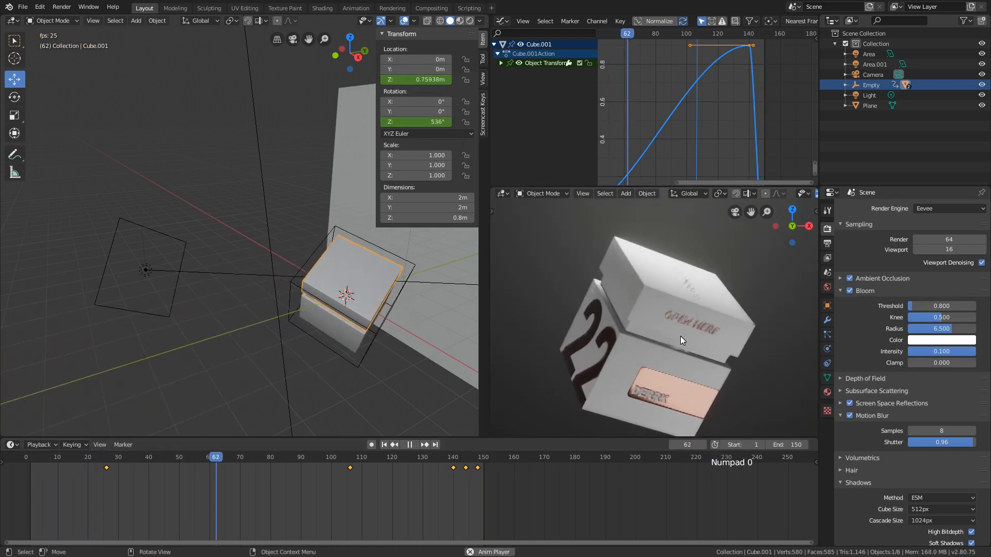
scroll(647, 351, down, 1)
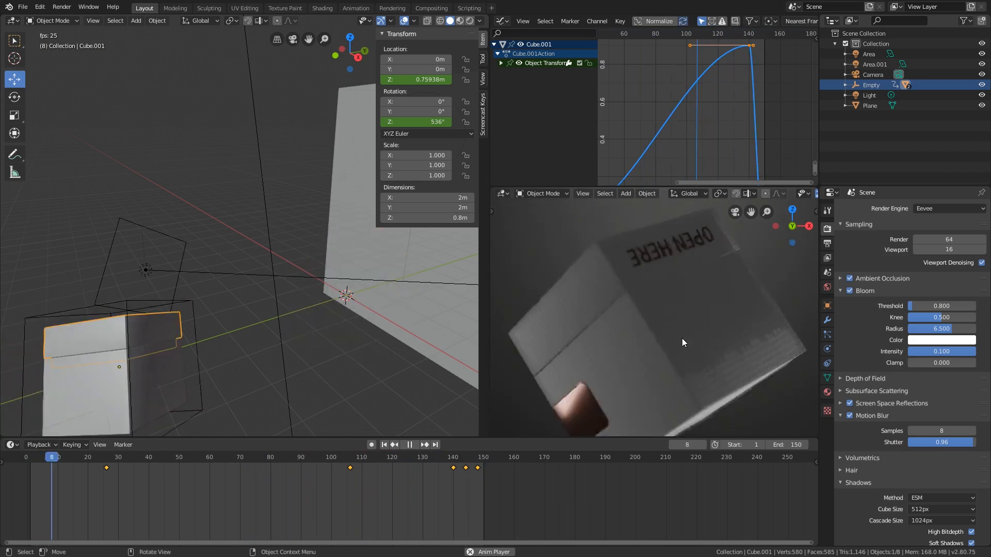
scroll(682, 338, down, 1)
scroll(683, 339, up, 2)
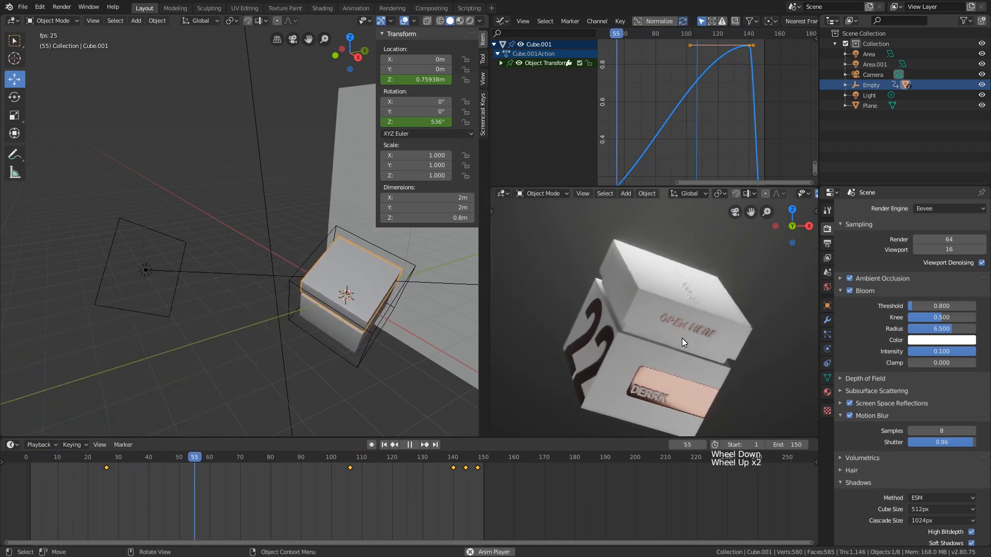
Stop playback, bring the whole camera frame back into view, and save the file.
key(space)
scroll(693, 333, down, 4)
shift+middle_drag(656, 376, 646, 339)
scroll(630, 336, down, 3)
key(ctrl+s)
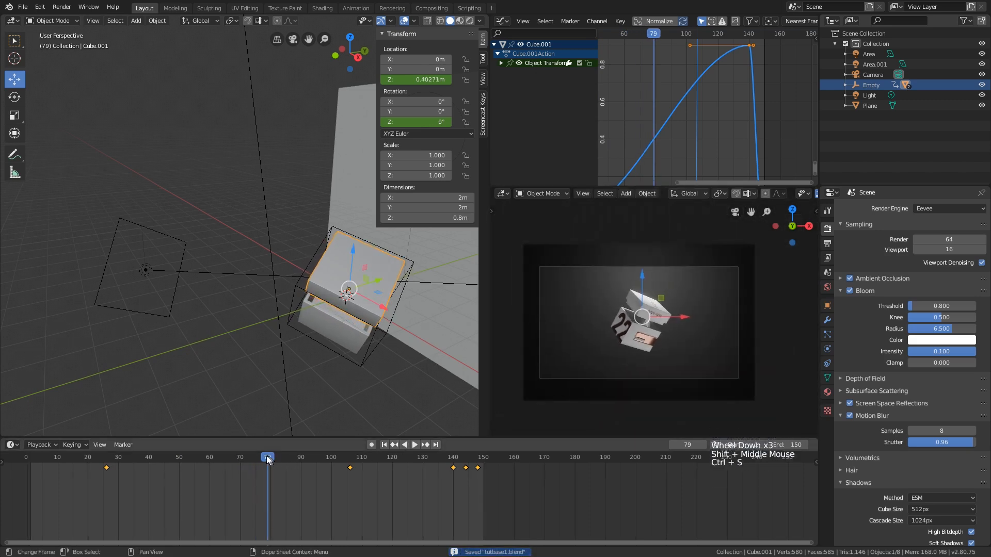
Scrub through the box animation, select the box base, and stop at frame 122 with the box open.
drag(267, 459, 432, 451)
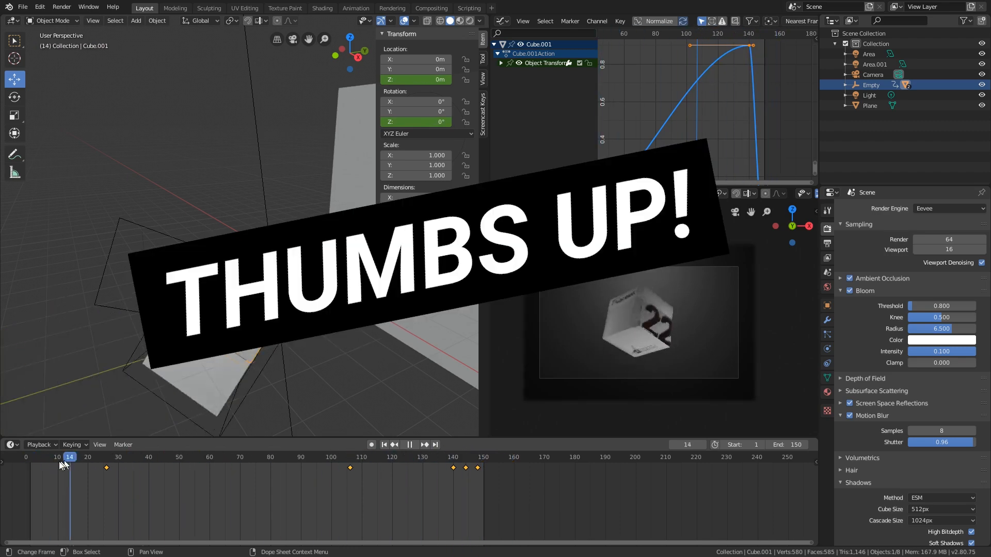
drag(60, 462, 386, 458)
scroll(352, 378, up, 3)
click(312, 301)
shift+middle_drag(312, 301, 313, 312)
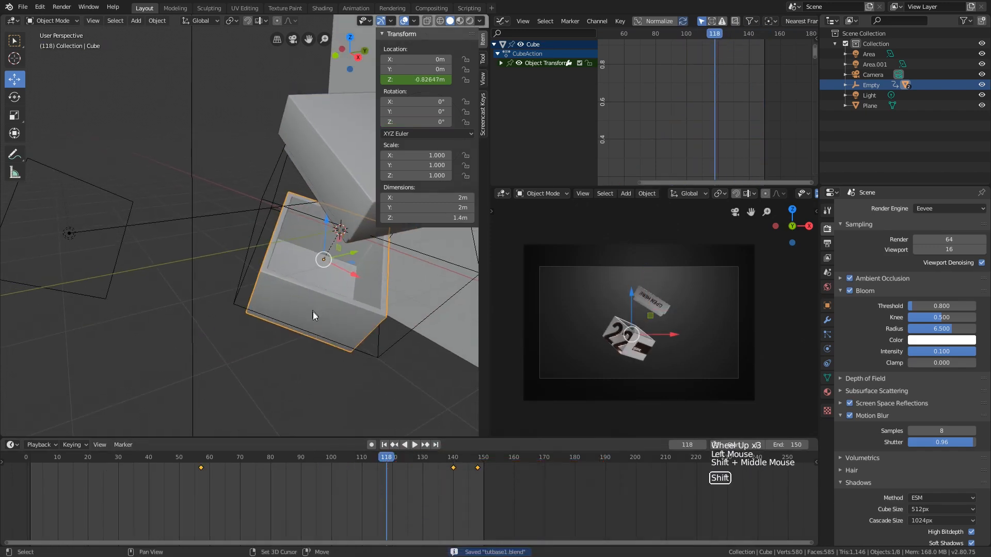
drag(340, 457, 398, 456)
scroll(234, 370, down, 2)
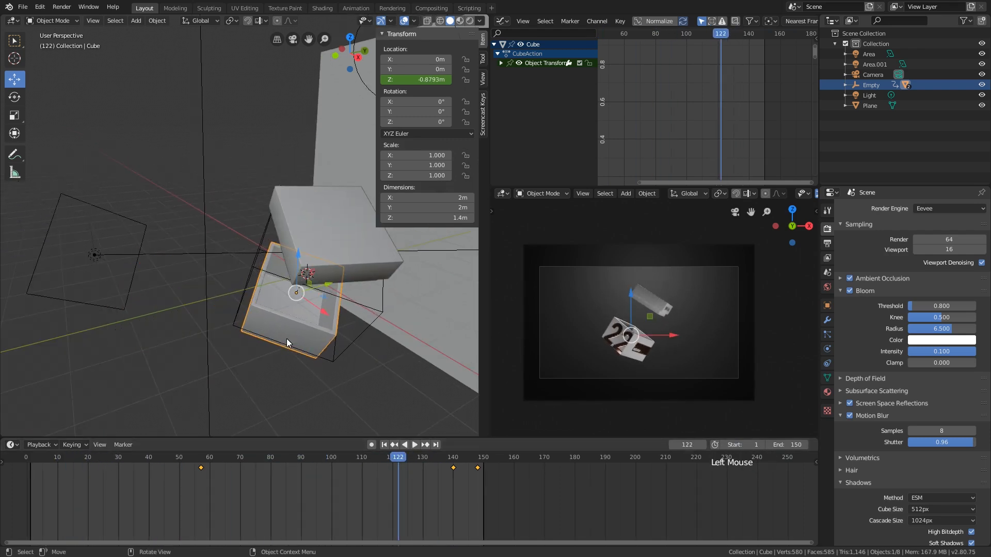
Enter Edit Mode on the box base and select one half of its inner floor in face mode.
scroll(311, 323, up, 2)
key(Tab)
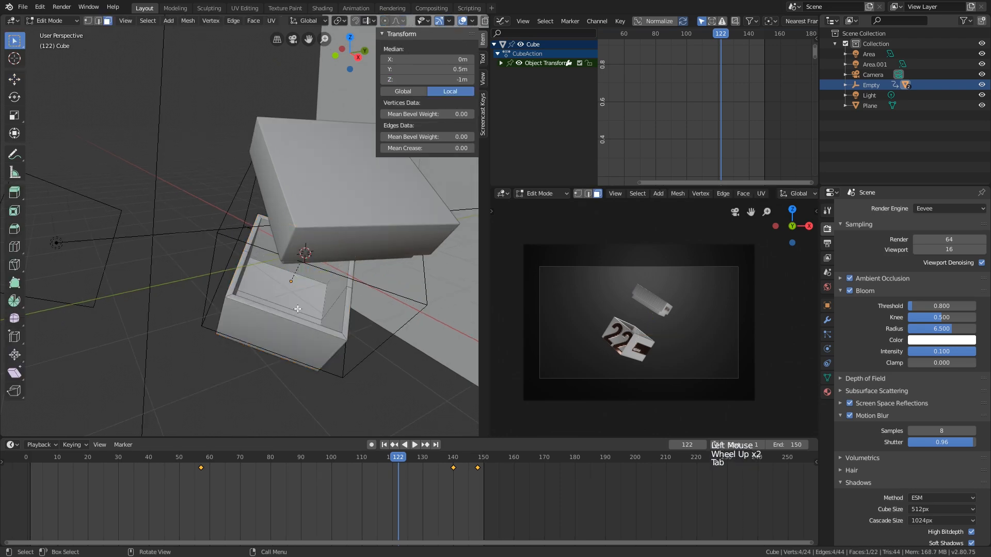
click(287, 283)
Change the graph editor area to the Shader Editor and bring the base's material nodes into view.
click(500, 23)
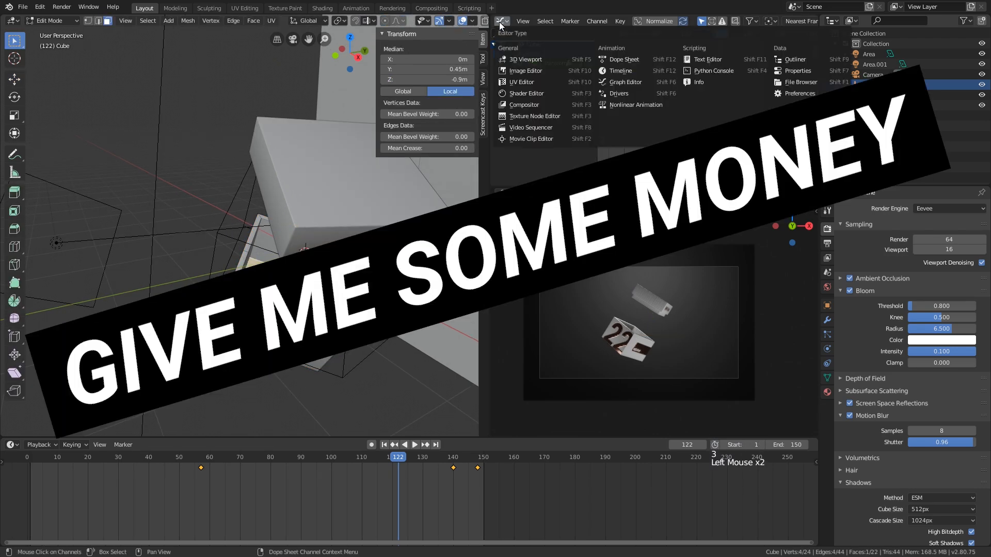
click(522, 94)
middle_drag(550, 124, 654, 130)
Add the other half of the box base's inner floor to the face selection.
scroll(645, 150, up, 1)
mouse_move(268, 289)
middle_down()
mouse_move(251, 313)
mouse_move(263, 289)
middle_up()
scroll(251, 313, up, 2)
shift+click(251, 313)
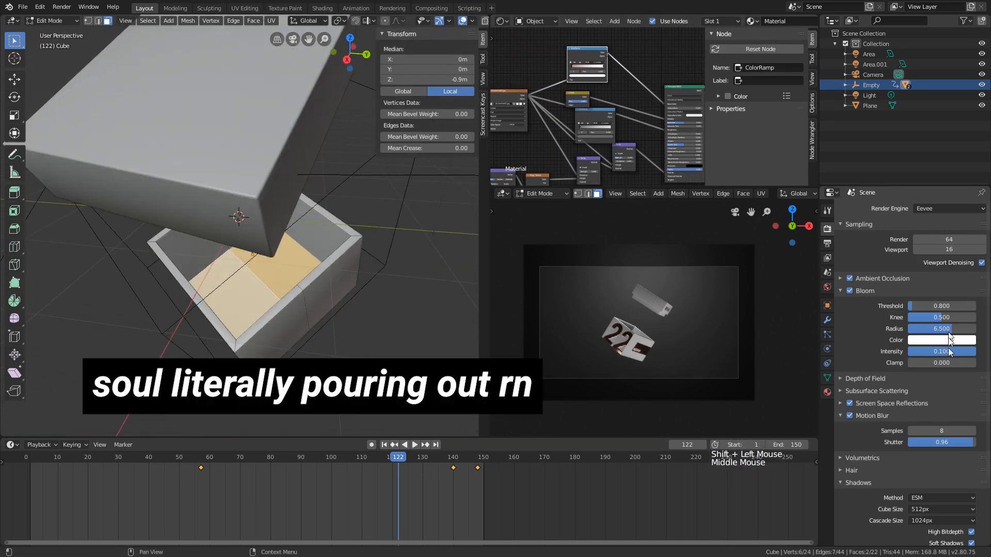
Add a second material slot to the box base and create a new material in it.
click(827, 393)
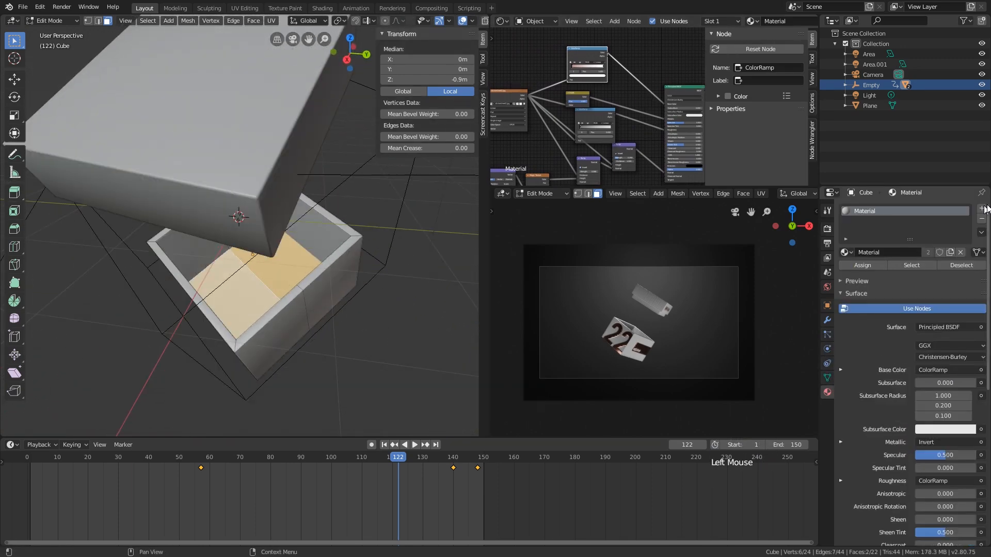
drag(907, 251, 907, 303)
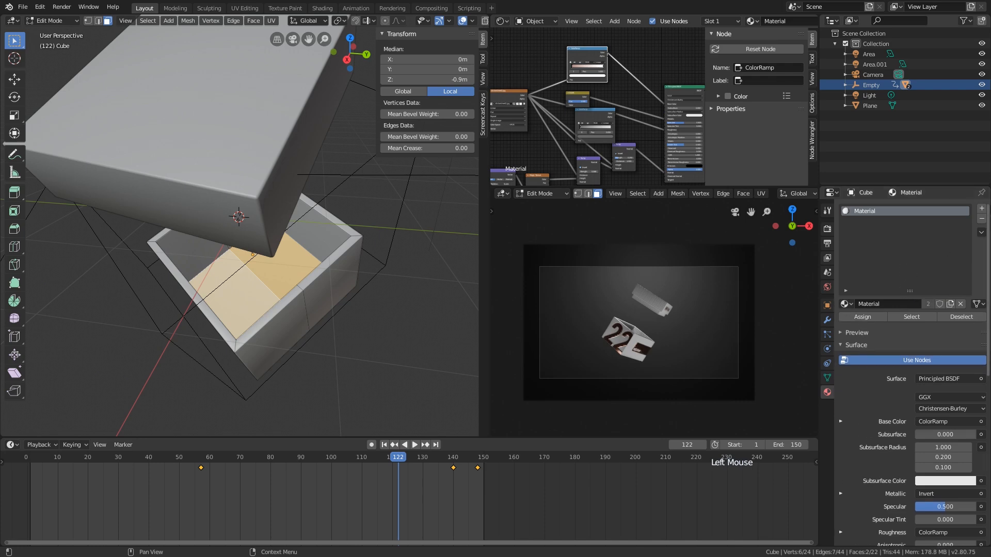
click(983, 209)
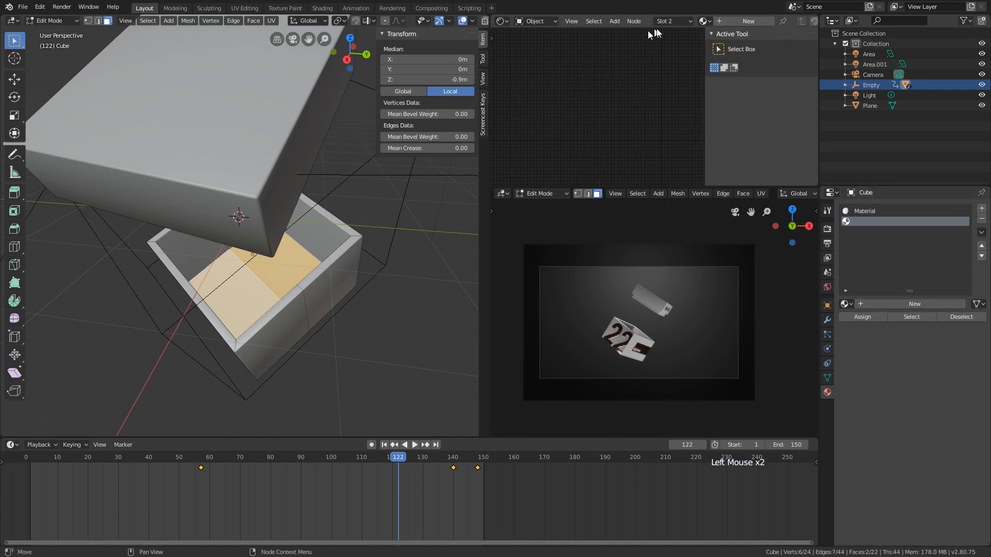
click(732, 23)
scroll(672, 115, up, 2)
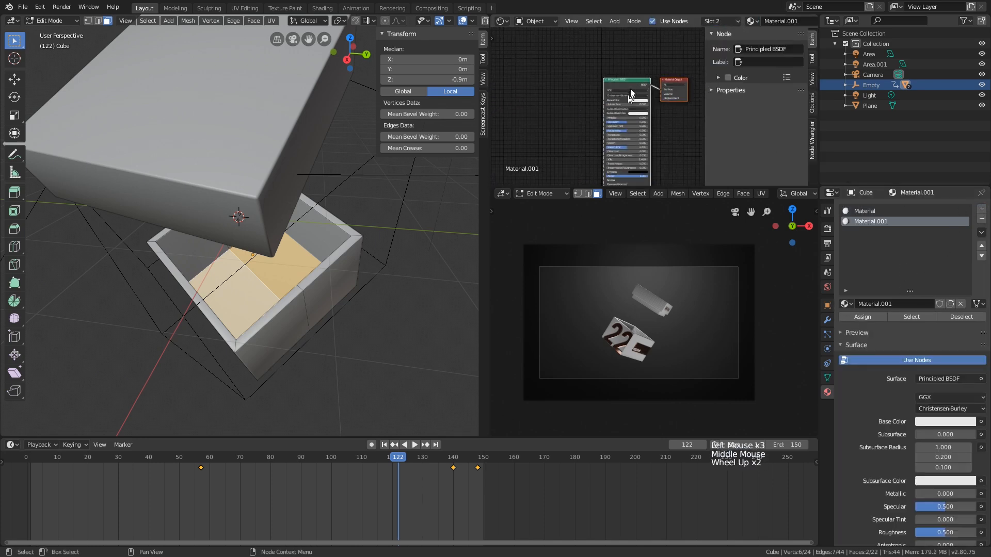
Switch the new material's Principled BSDF node to an Emission shader.
click(628, 83)
key(shift+s)
mouse_move(628, 83)
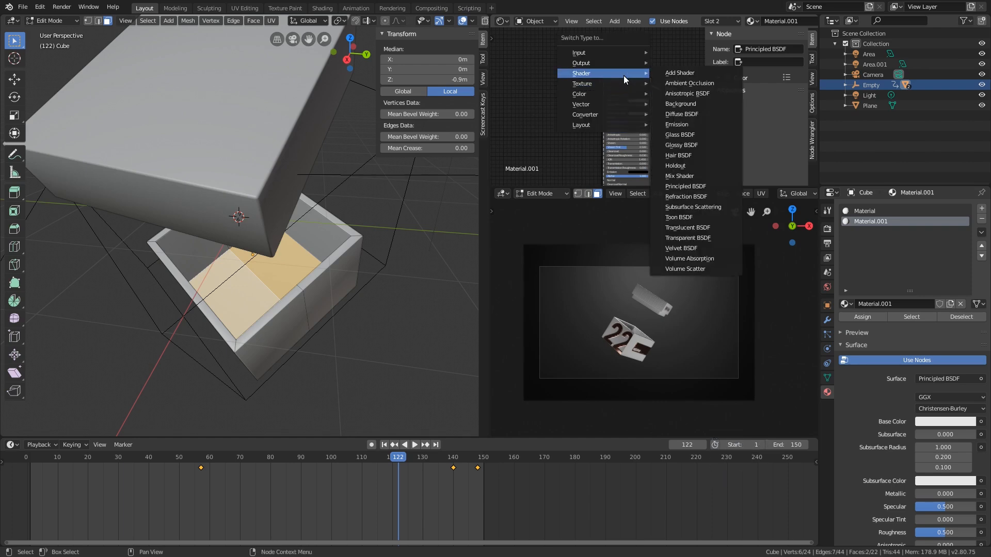
click(677, 125)
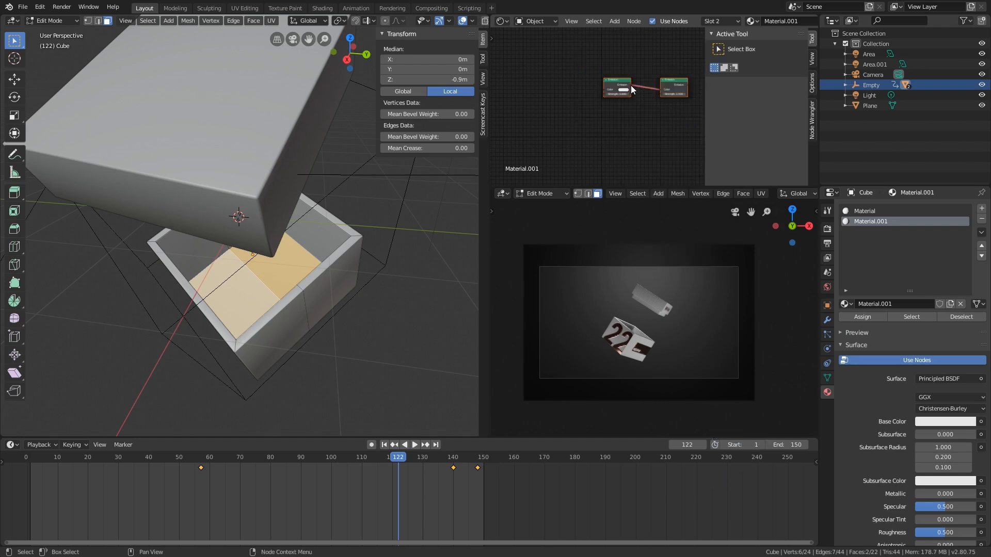
Undo the faulty shader switch on the base's second material and try deleting its extra Emission node.
key(ctrl+z)
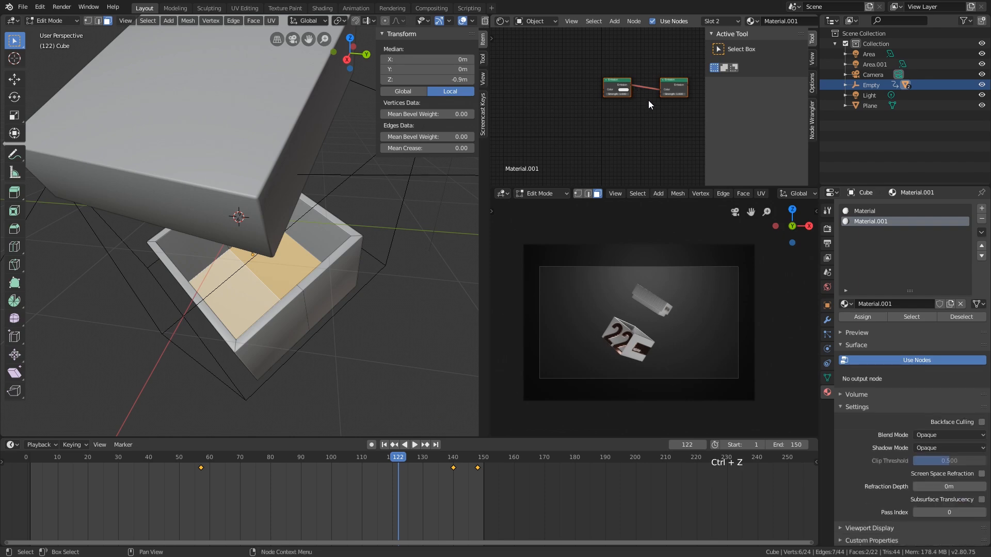
key(ctrl+z)
click(641, 98)
click(626, 86)
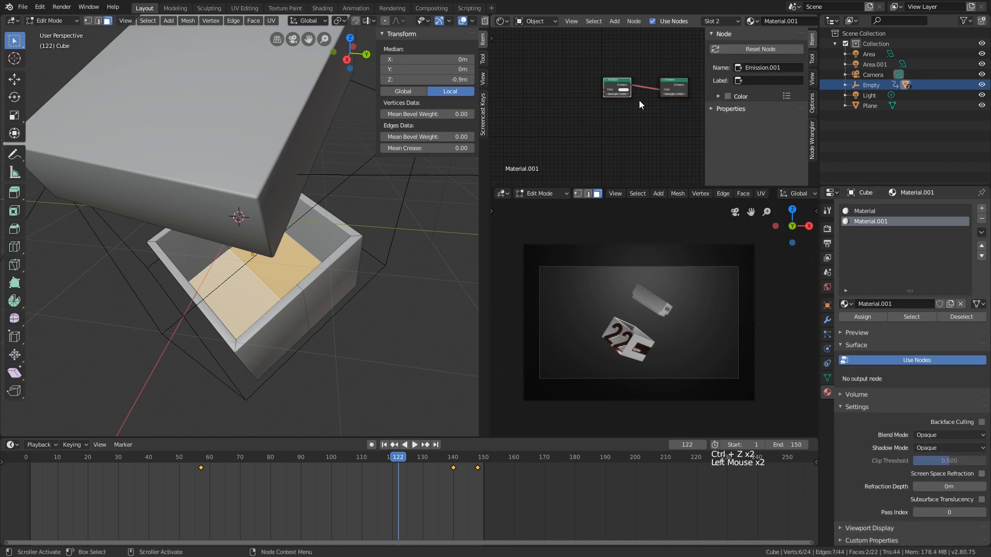
key(x)
key(ctrl+z)
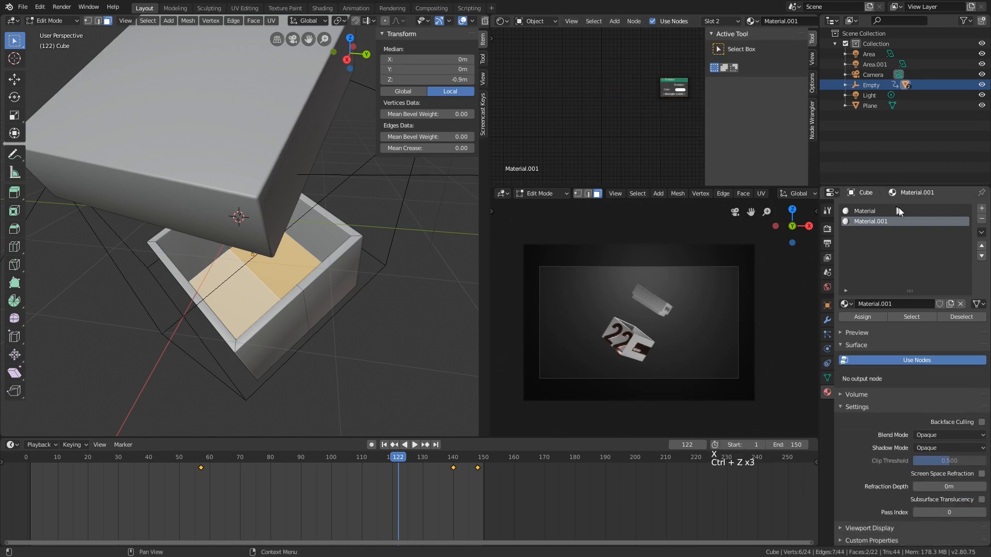
Leave Edit Mode, remove the base's second material slot, and add a fresh slot with a new material.
click(982, 220)
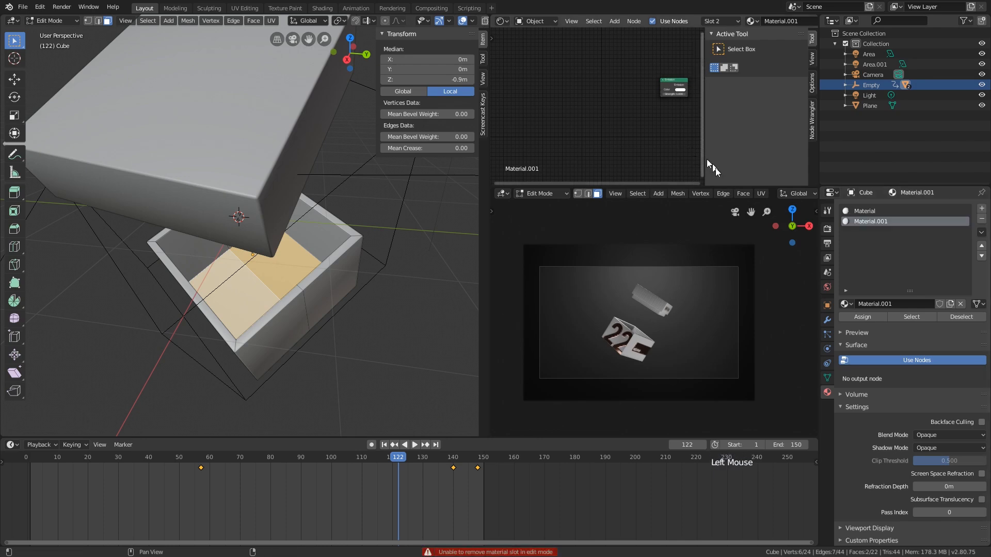
key(Tab)
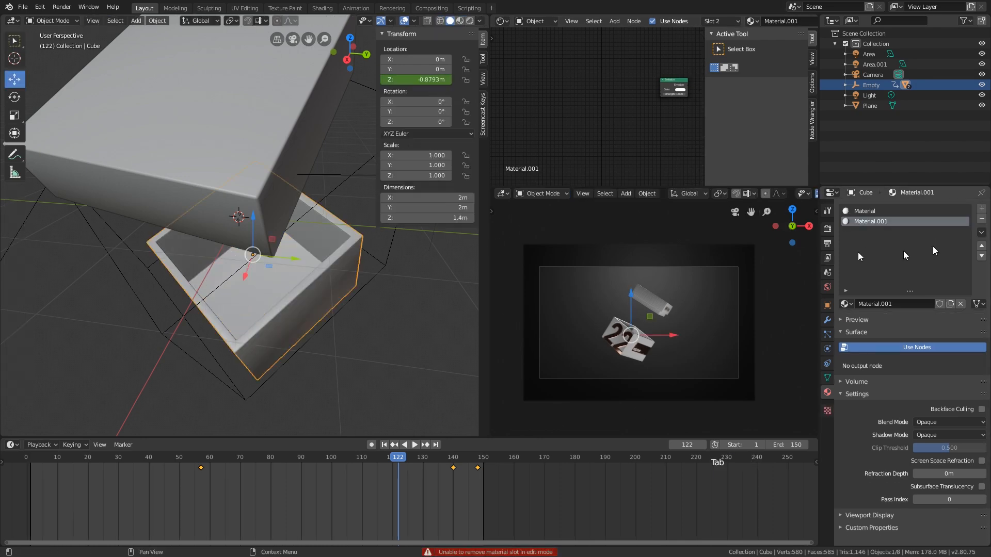
click(982, 220)
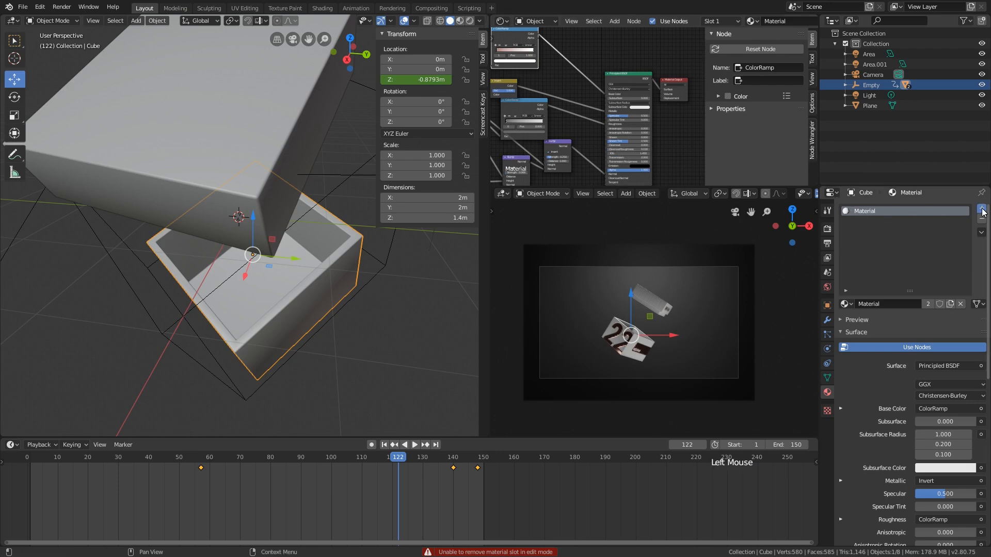
click(982, 209)
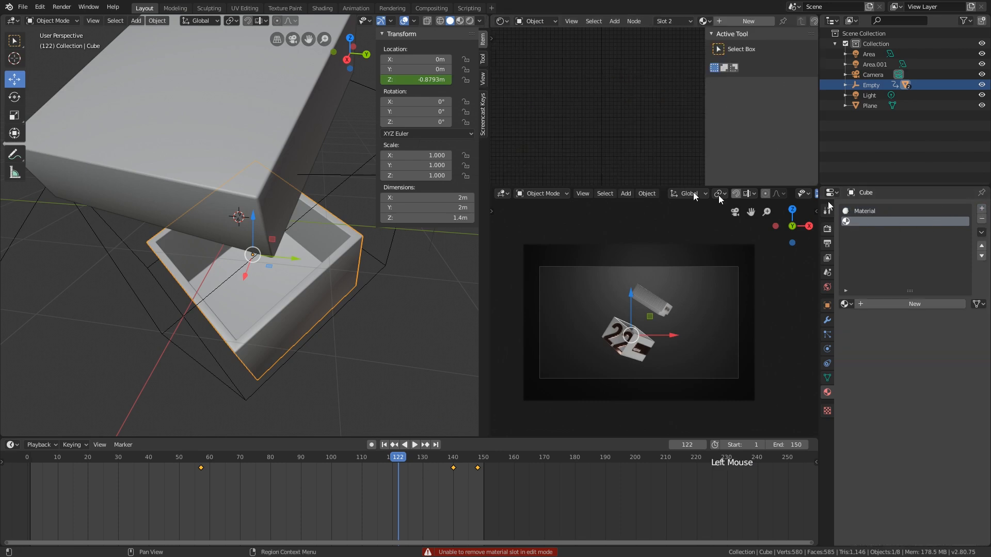
click(880, 306)
Switch the new material's Principled BSDF node to an Emission shader.
middle_drag(631, 86, 623, 84)
click(624, 84)
click(602, 82)
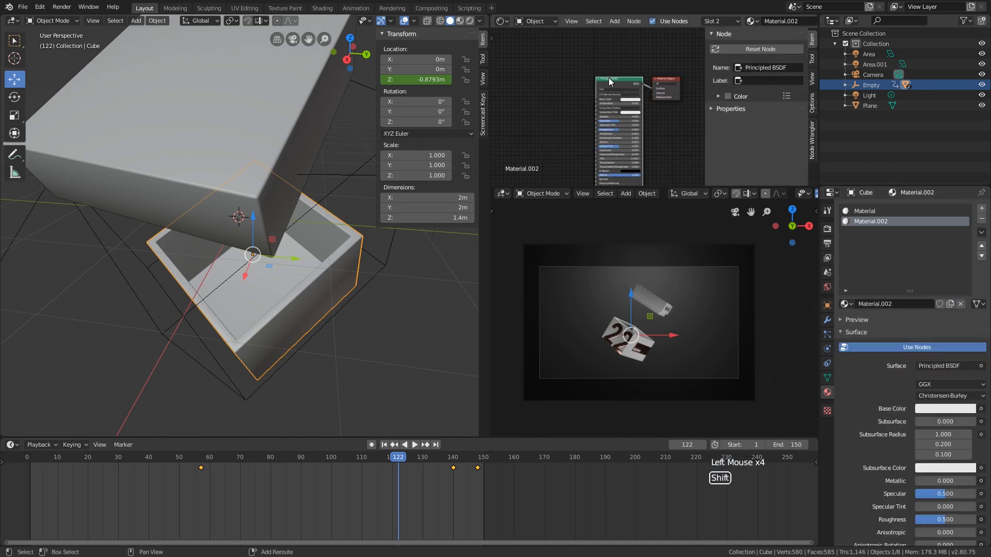
key(shift+s)
mouse_move(604, 79)
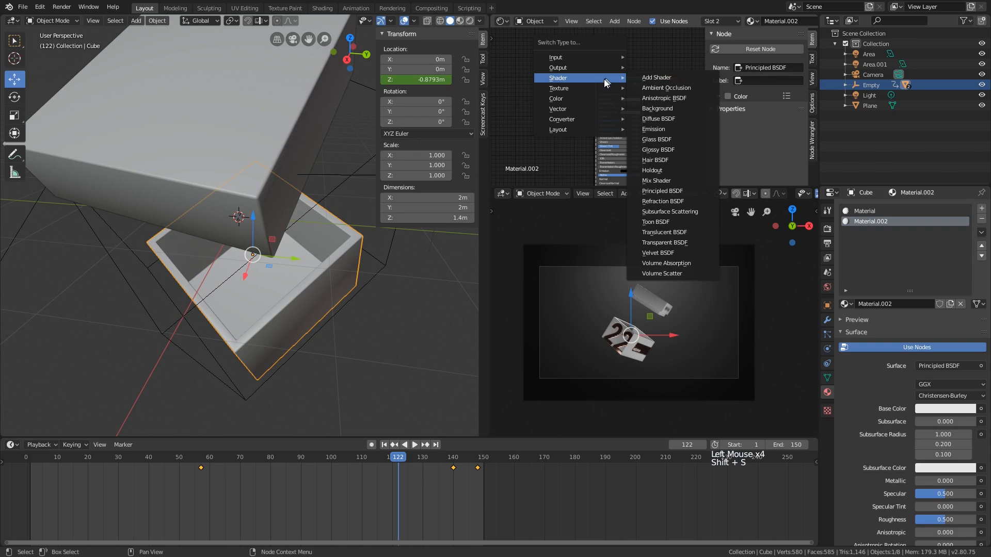
click(653, 129)
Set the Emission node's strength to 80 for the base's second material.
scroll(649, 106, up, 2)
scroll(613, 90, up, 5)
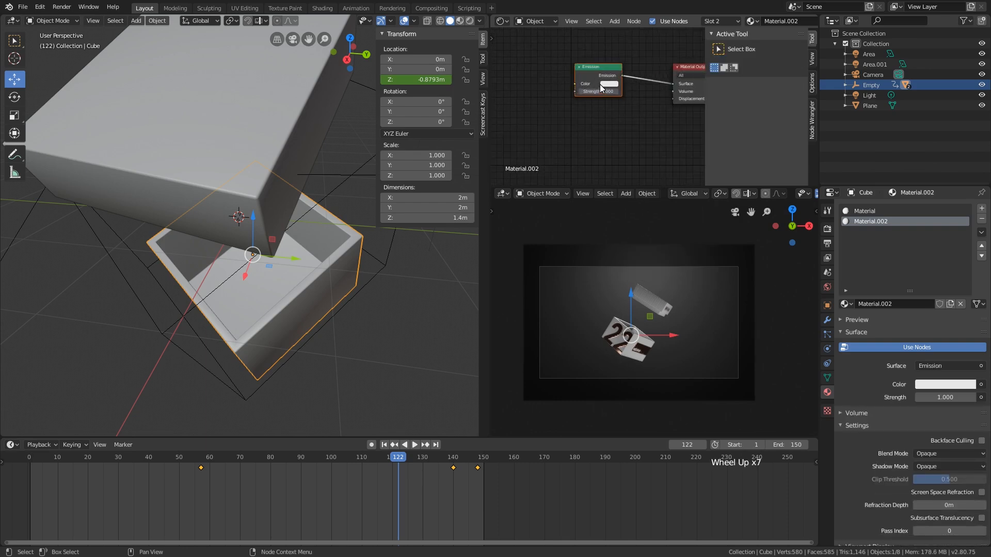
click(612, 90)
ctrl+drag(613, 91, 635, 91)
middle_drag(636, 212, 635, 326)
scroll(688, 352, up, 7)
scroll(581, 329, down, 2)
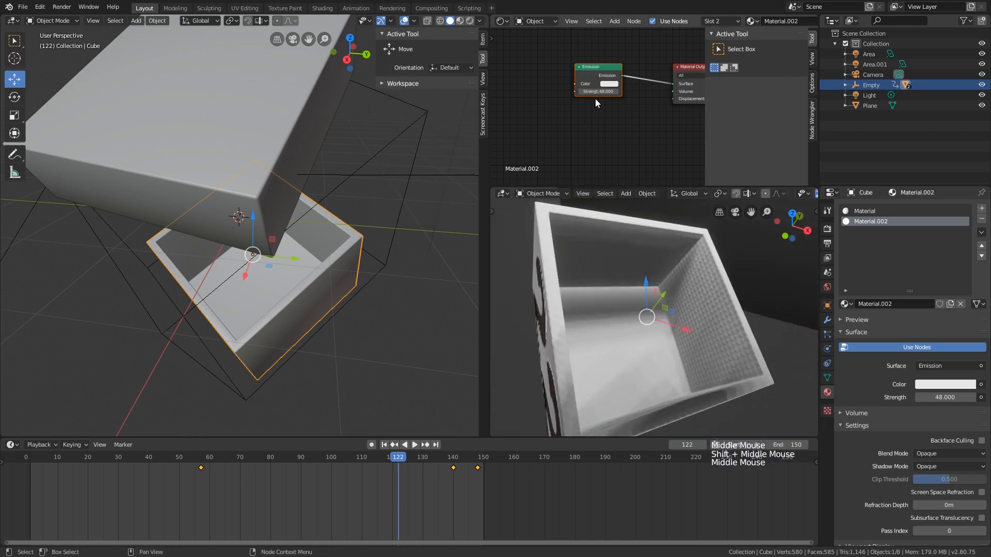
ctrl+drag(599, 91, 619, 91)
Assign the emissive material to the base's selected inner floor faces and return to the camera view in Object Mode.
key(Tab)
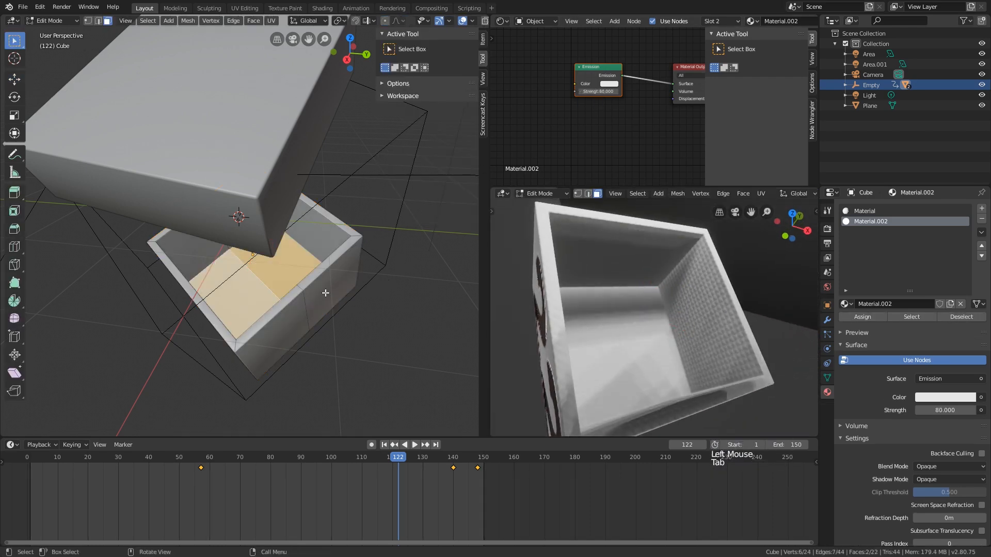
click(883, 318)
scroll(671, 310, down, 4)
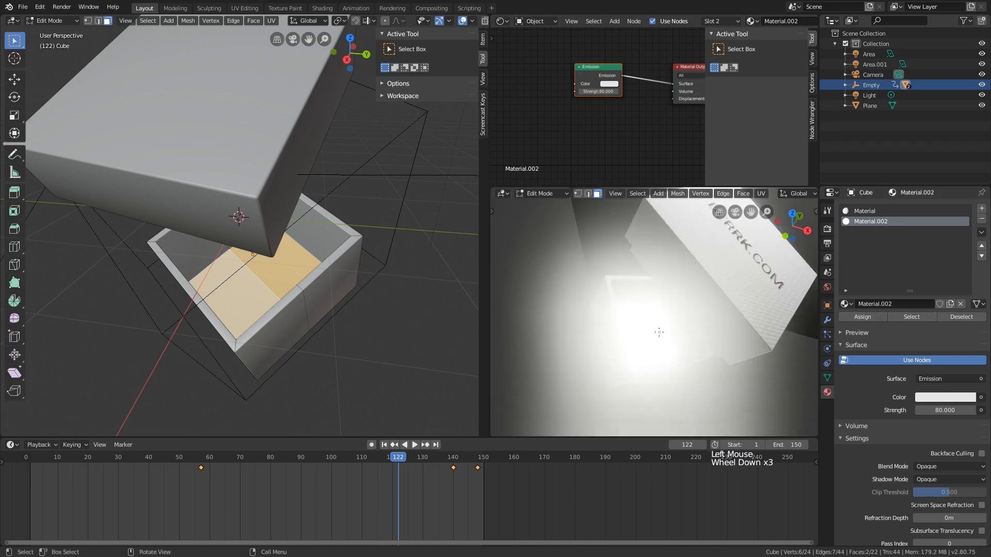
middle_drag(671, 309, 686, 309)
key(Tab)
key(KP_0)
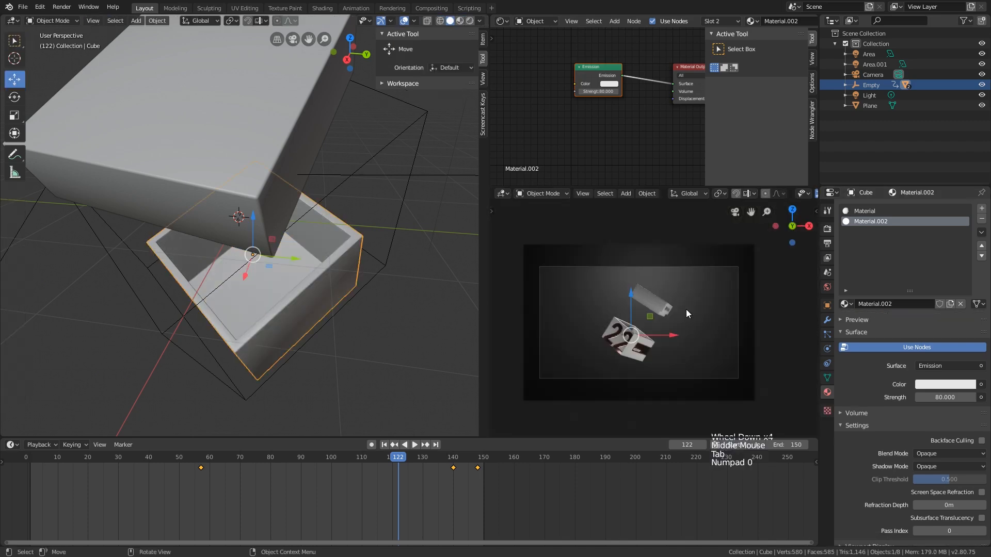
Scrub the timeline to frame 96 and inspect the open box, finishing in the camera view.
drag(396, 483, 328, 412)
shift+middle_drag(292, 349, 305, 347)
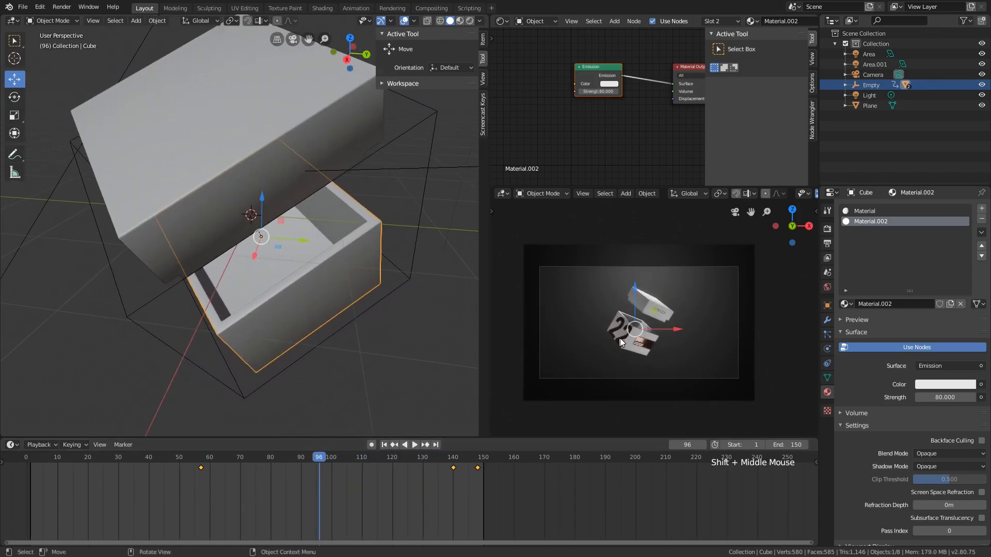
middle_drag(620, 339, 623, 360)
key(KP_0)
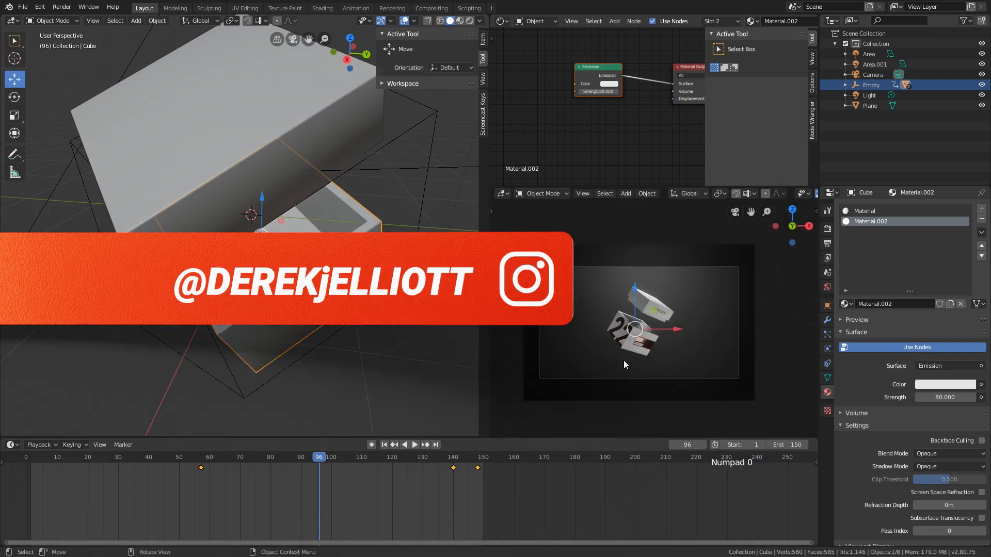
Select the face loop around the box base's upper rim and assign the emissive material to it.
scroll(623, 360, up, 3)
shift+middle_drag(310, 206, 336, 196)
middle_drag(336, 197, 385, 206)
key(Tab)
scroll(385, 206, up, 3)
alt+click(385, 206)
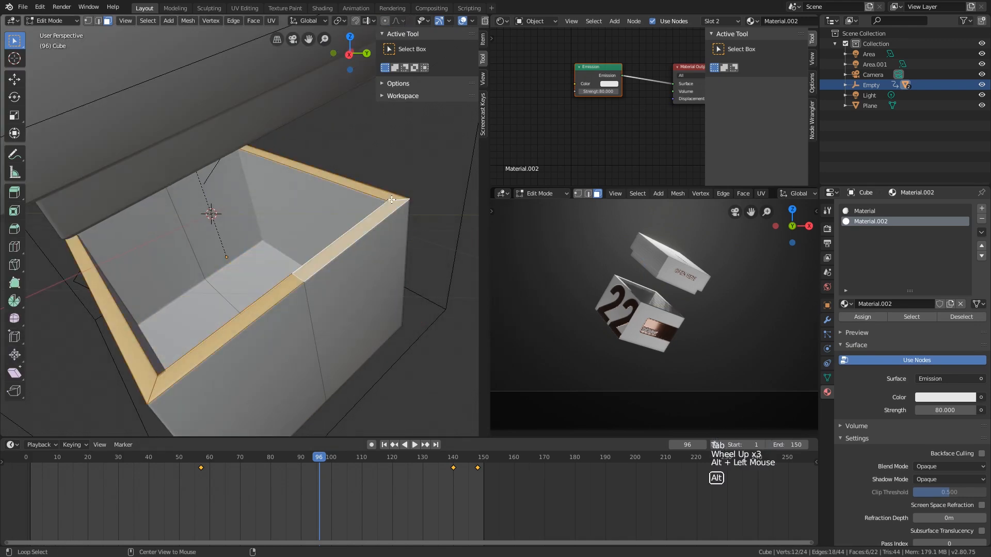
shift+scroll(382, 248, down, 1)
shift+middle_drag(382, 248, 376, 293)
scroll(376, 267, down, 1)
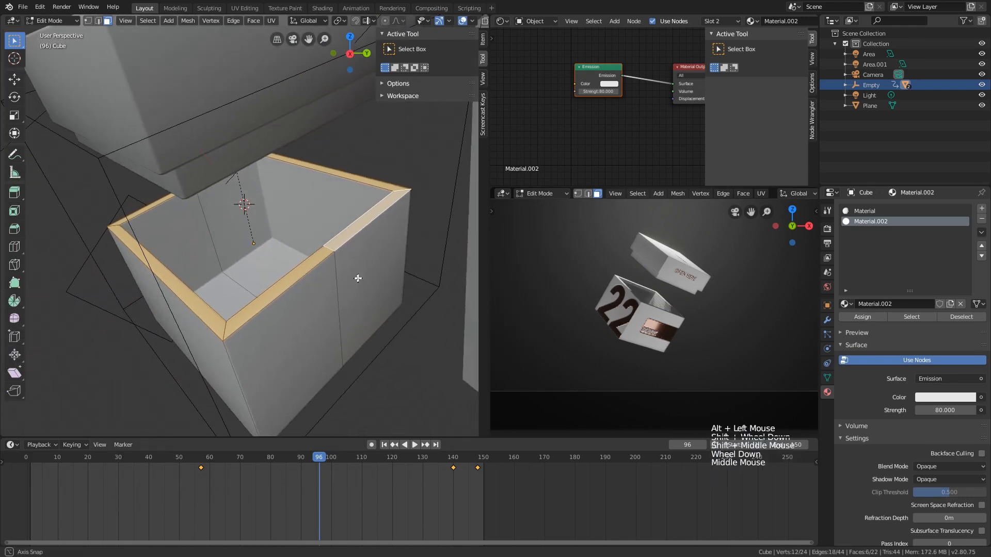
click(881, 316)
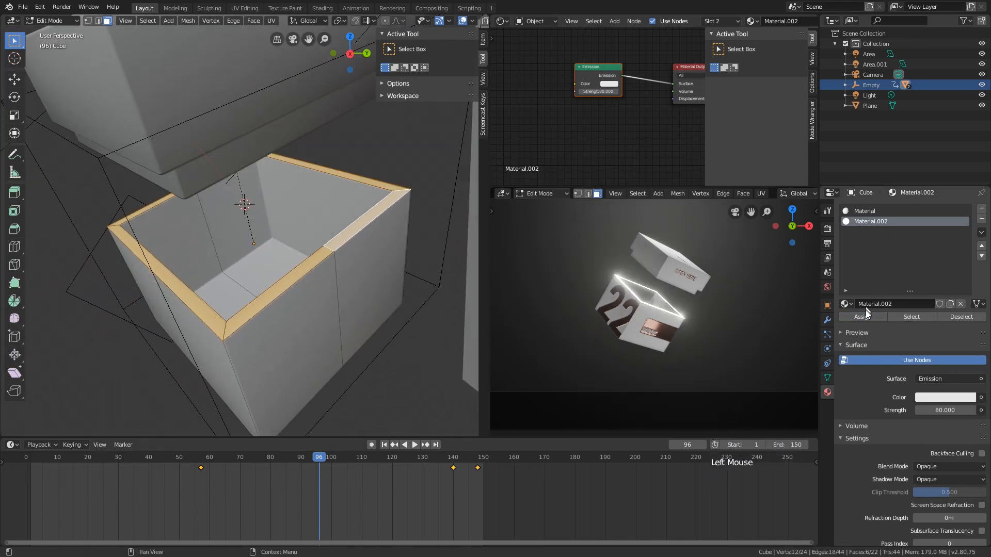
Rename the base's emissive material to emit.
click(884, 297)
text(emit)
key(Return)
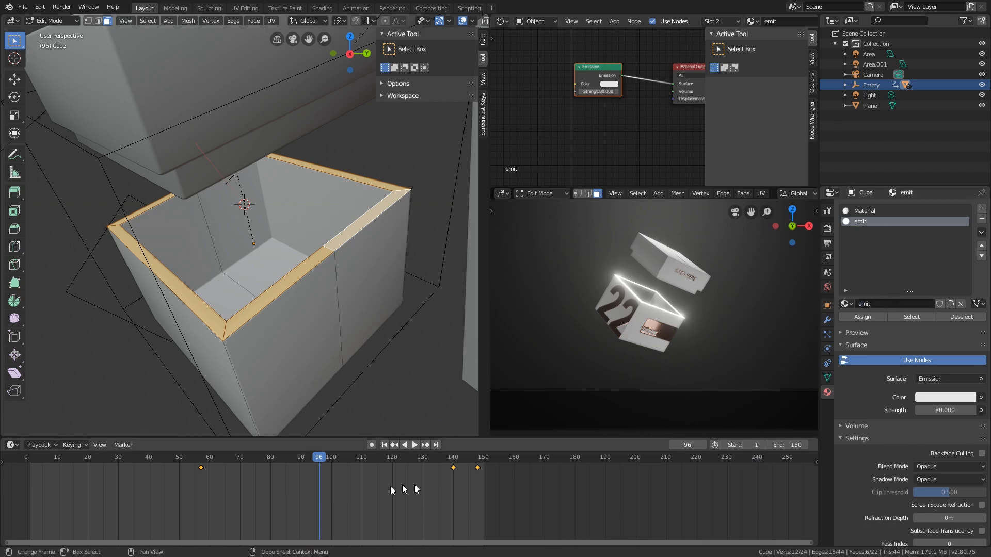
Scrub and play the animation to check the glowing rim, stopping at frame 131.
drag(319, 462, 95, 477)
key(space)
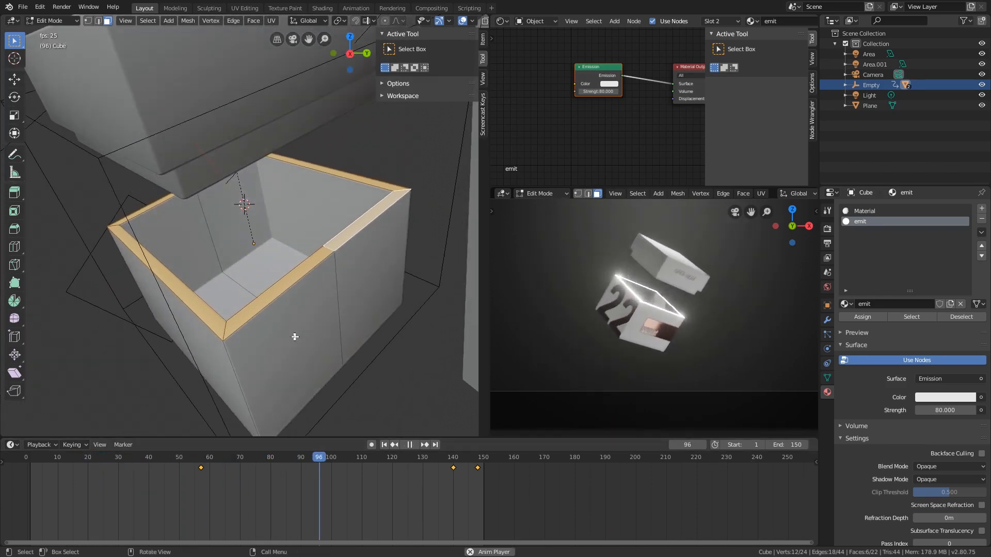
key(space)
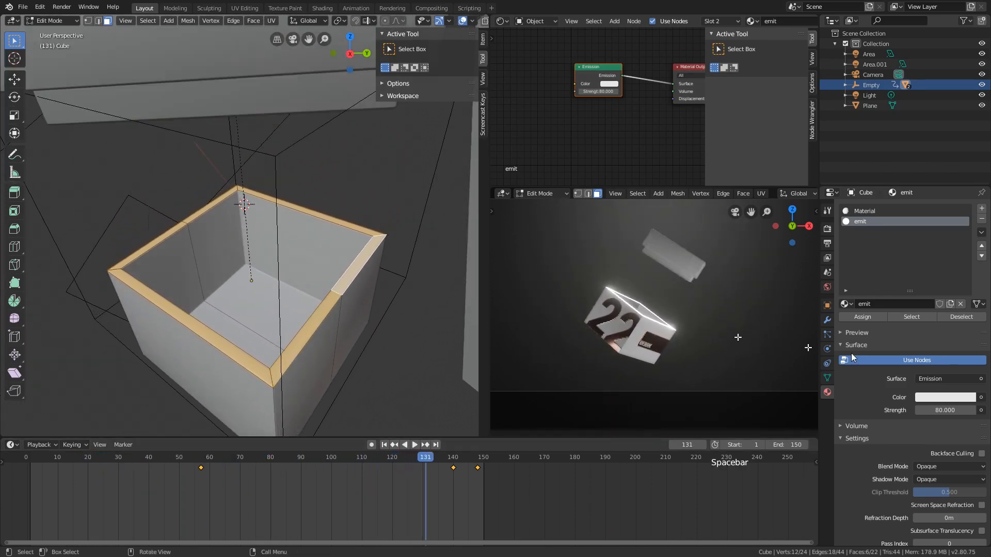
Set the emit material's viewport display color to a bright yellow with a hue of 0.168.
scroll(929, 377, down, 17)
click(862, 539)
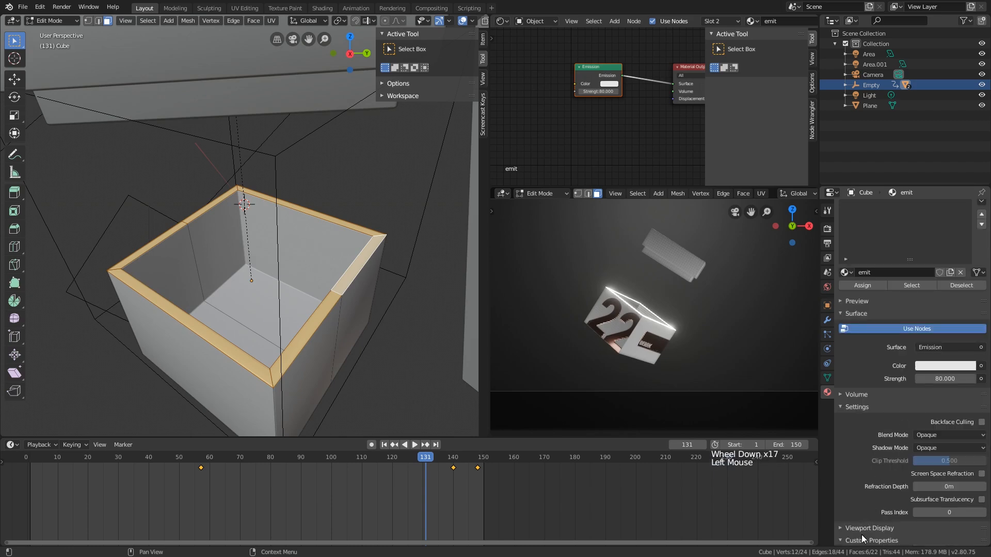
click(865, 529)
scroll(865, 531, down, 5)
click(945, 481)
drag(935, 390, 893, 387)
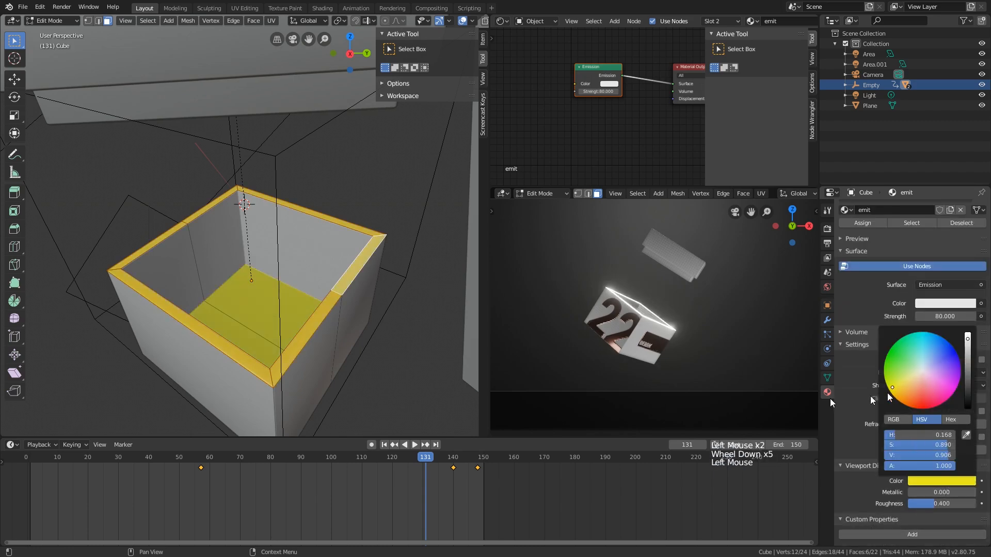
Select both halves of the base's inner floor, make the Material slot active, and return to Object Mode.
middle_drag(171, 242, 237, 362)
click(265, 326)
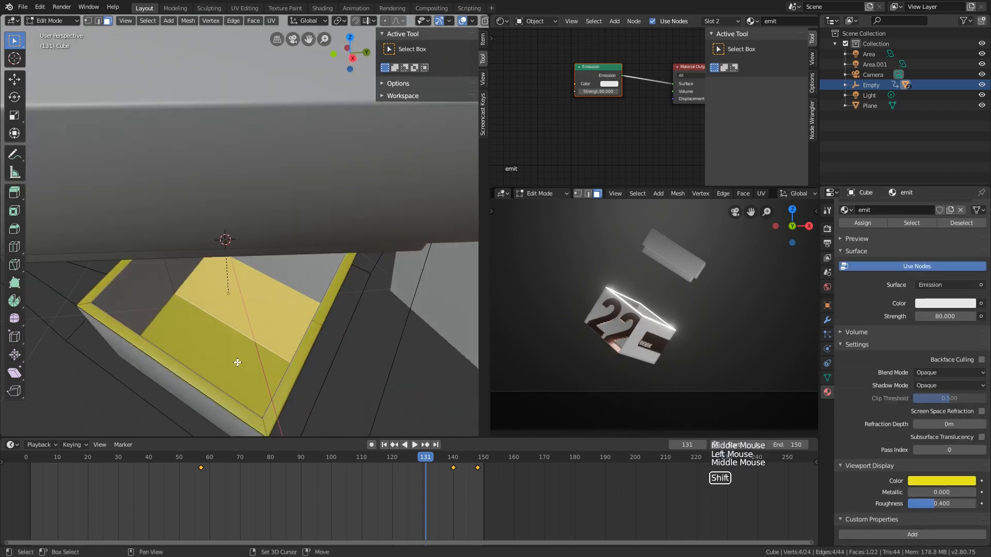
shift+click(237, 362)
scroll(951, 214, up, 7)
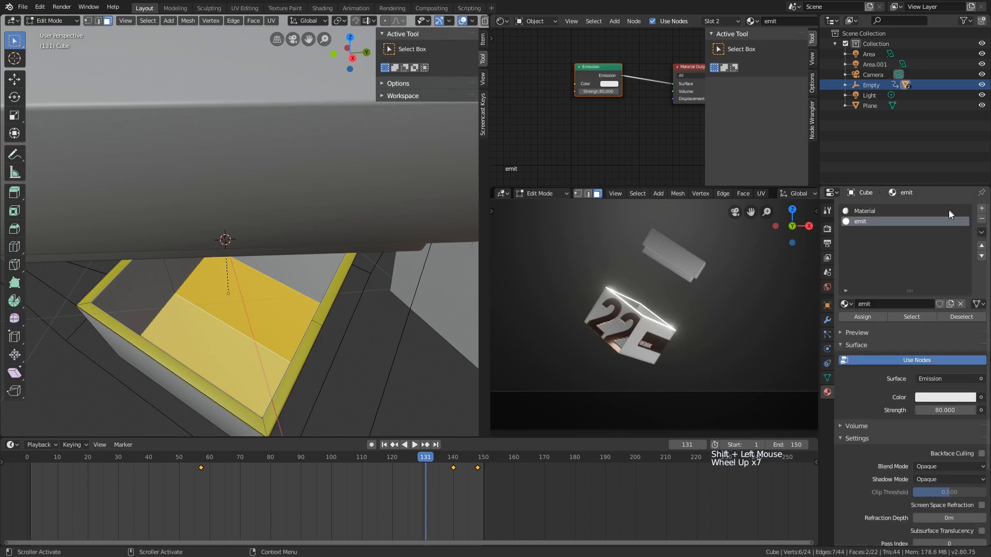
click(951, 212)
scroll(289, 320, down, 1)
key(Tab)
Select the lid and, in Edit Mode, pick the face loop along its outer lower ledge.
middle_drag(289, 320, 292, 201)
scroll(304, 307, down, 2)
scroll(279, 258, up, 4)
scroll(291, 201, down, 1)
click(295, 187)
scroll(295, 187, up, 3)
key(Tab)
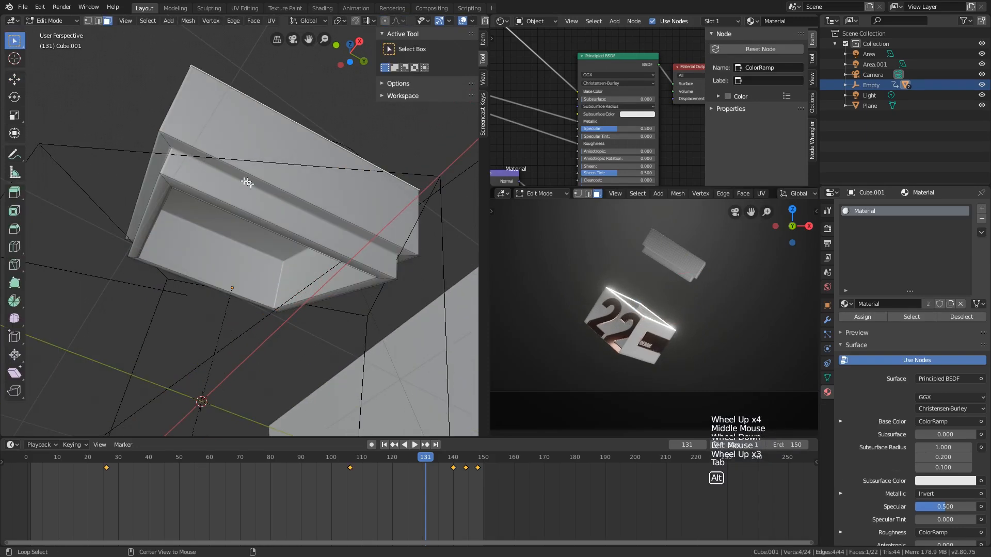
alt+click(165, 150)
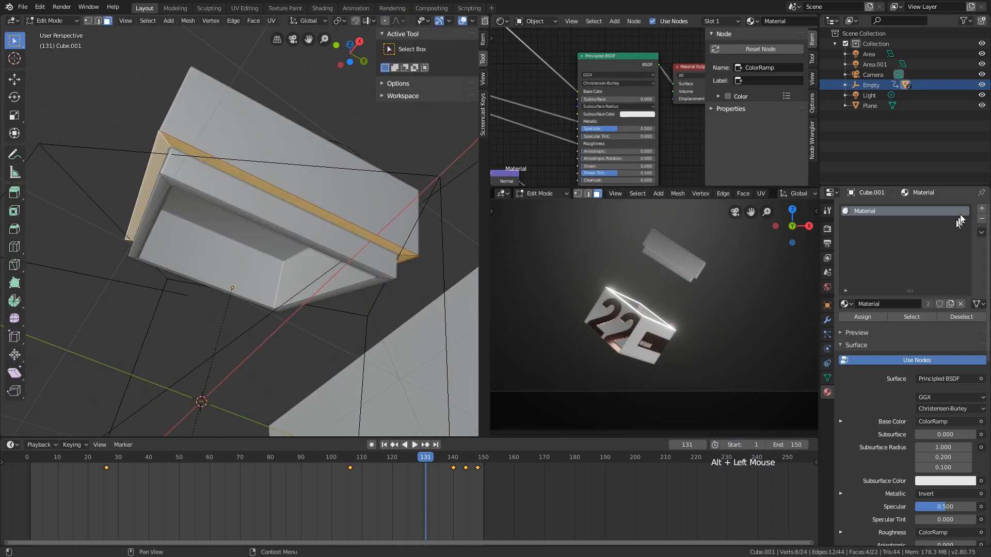
Add a second material slot to the lid, set it to emit, and assign it to the selected ledge faces.
click(981, 208)
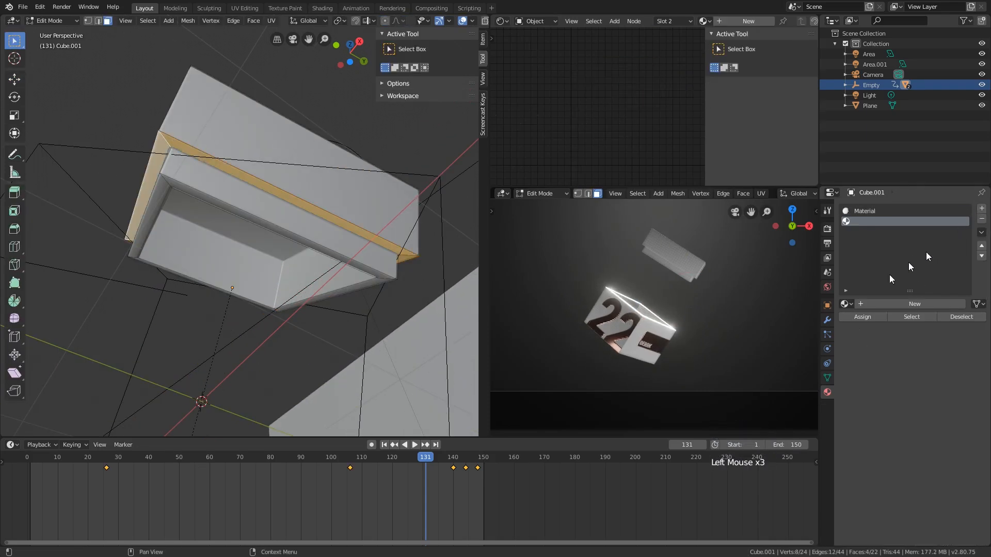
click(847, 305)
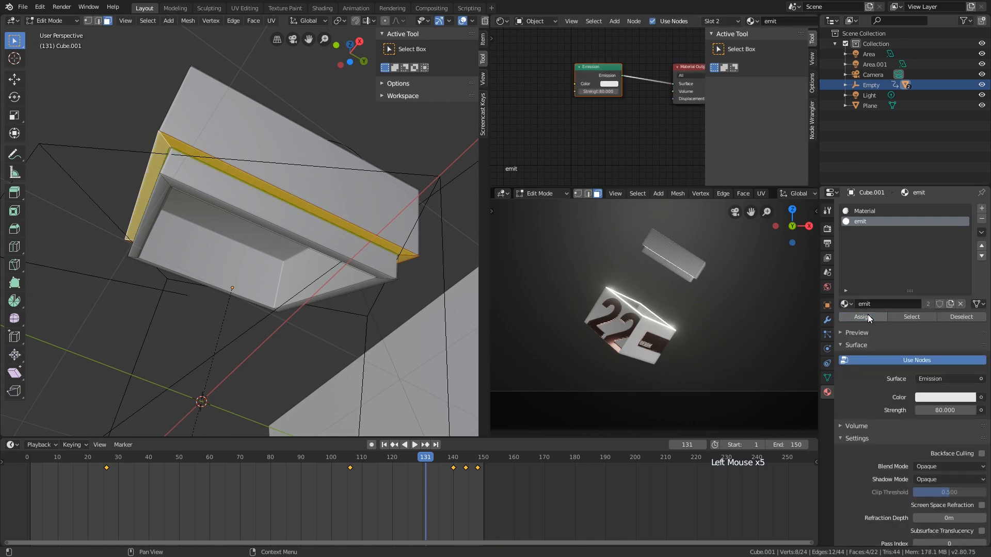
scroll(656, 289, down, 2)
middle_drag(655, 289, 671, 269)
key(Tab)
middle_drag(264, 247, 359, 261)
key(KP_0)
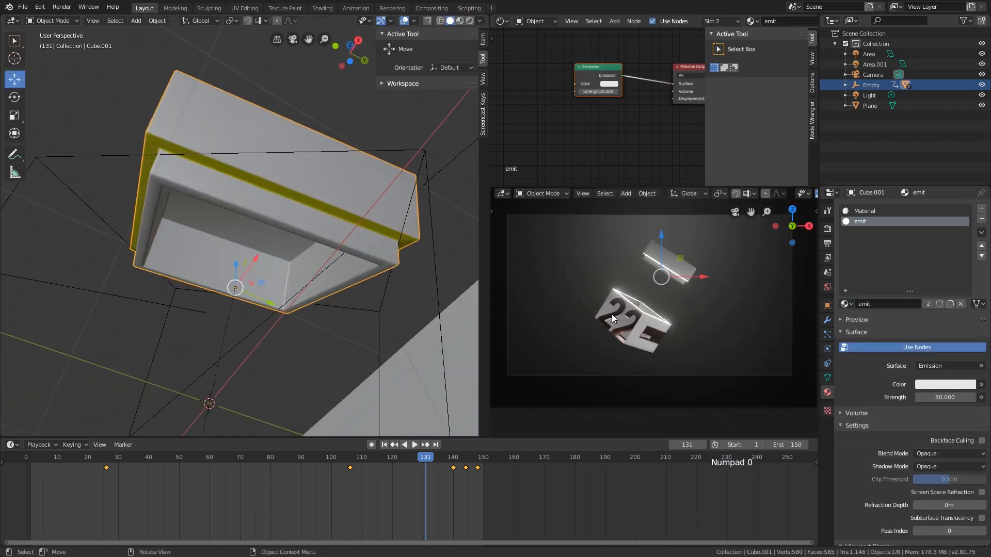
Save the file and play the animation, reviewing the box with its glowing edges from the camera view.
key(space)
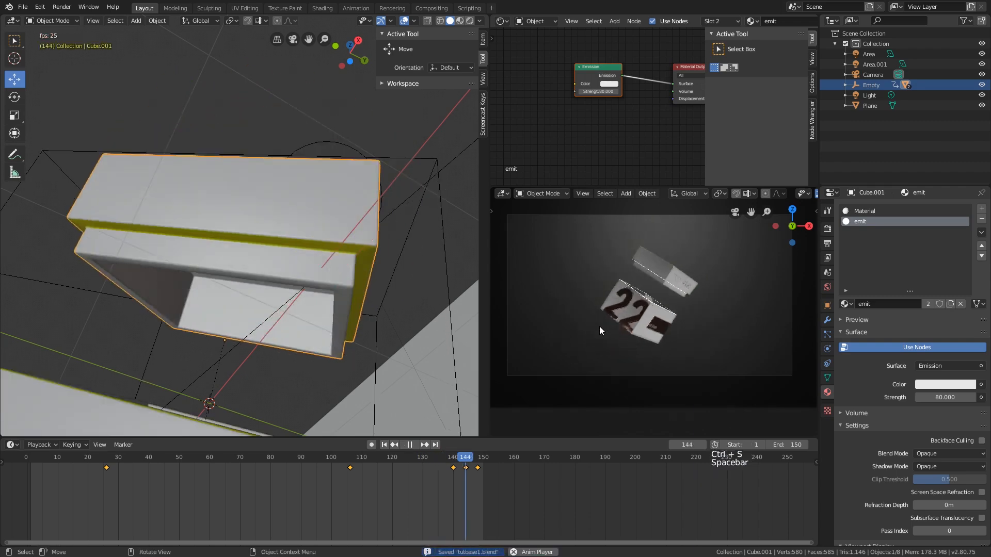
scroll(599, 326, down, 5)
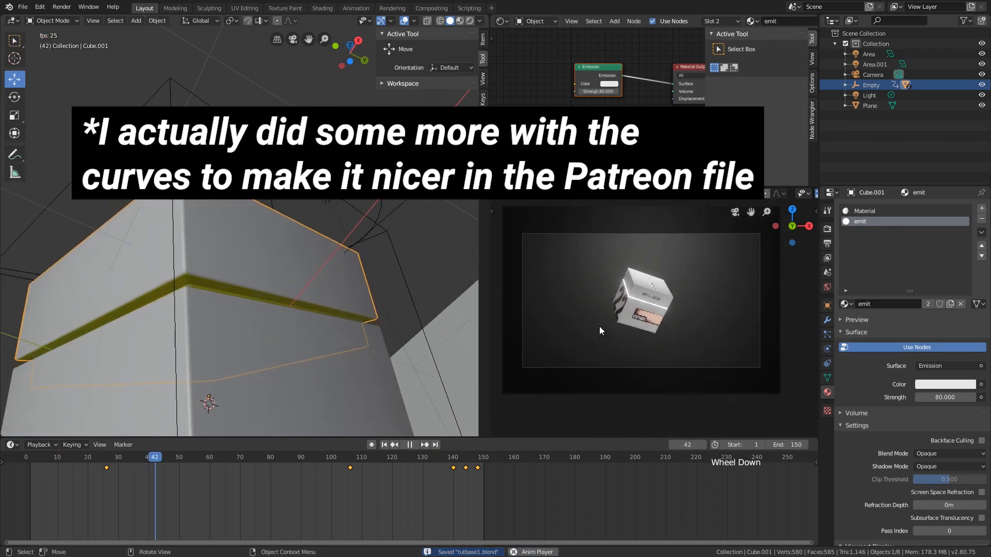
scroll(580, 331, down, 2)
shift+middle_drag(217, 310, 252, 344)
scroll(252, 343, down, 2)
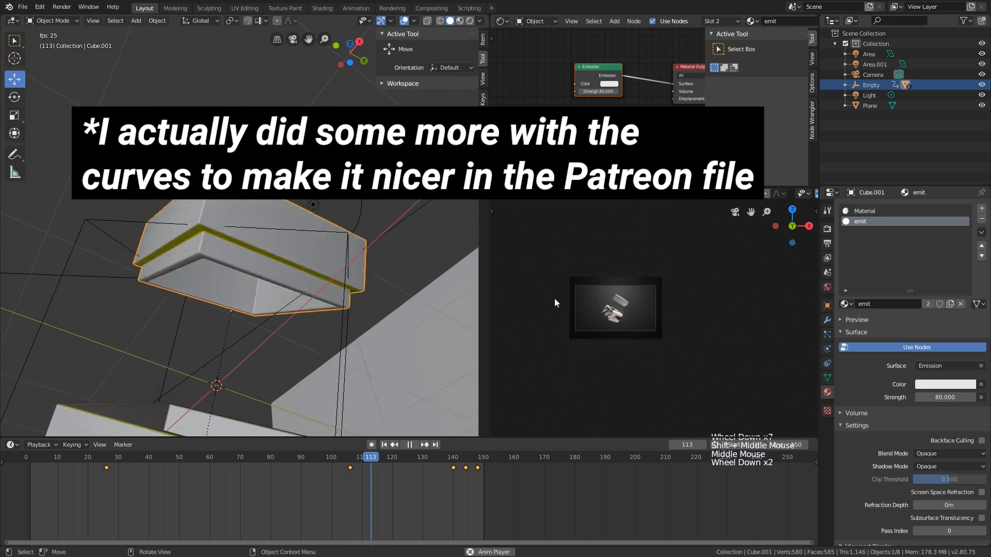
scroll(779, 314, up, 6)
shift+middle_drag(779, 313, 748, 292)
scroll(748, 292, up, 2)
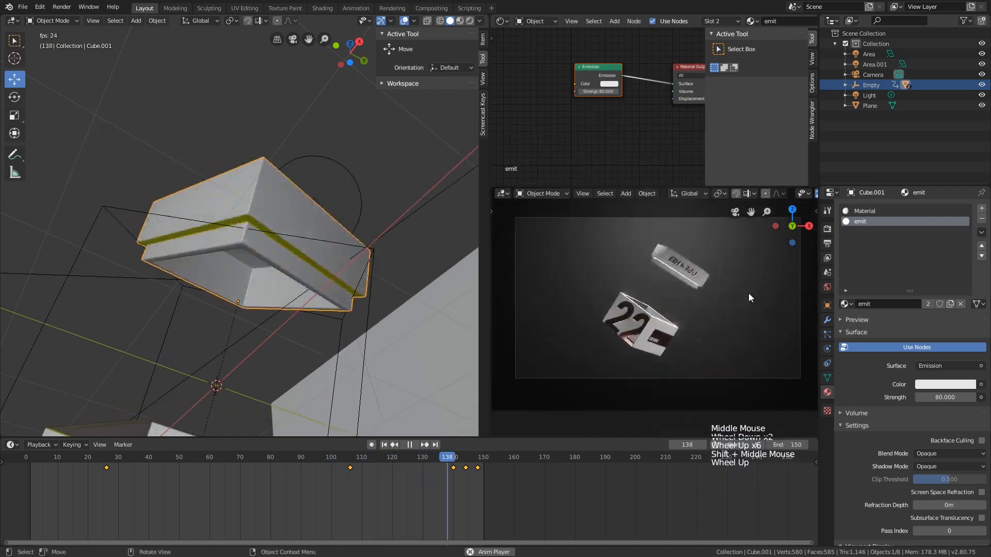
scroll(736, 308, down, 4)
scroll(734, 305, up, 2)
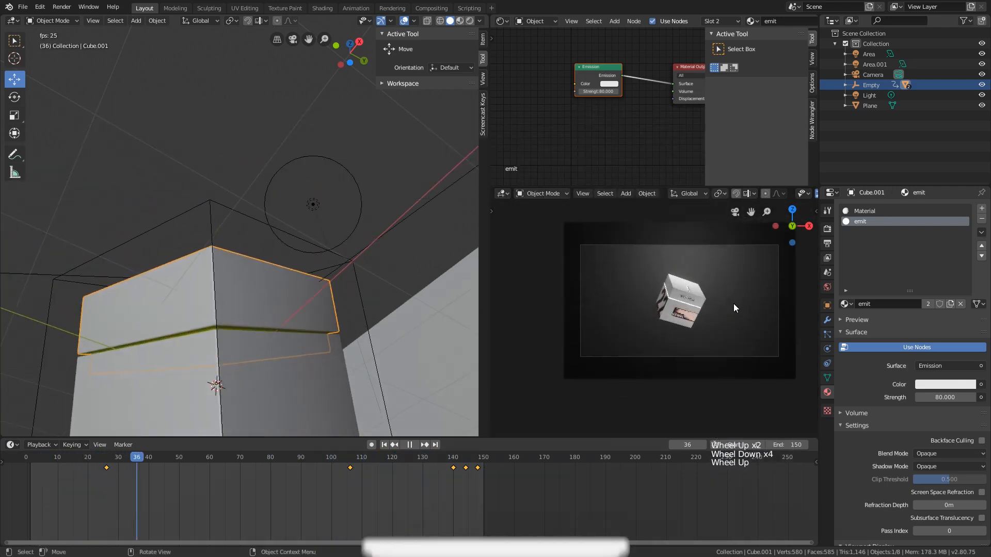
Maximize the rendered camera viewport and frame the playing box animation in it.
key(ctrl+space)
scroll(551, 303, down, 1)
shift+middle_drag(550, 302, 537, 298)
scroll(532, 301, up, 1)
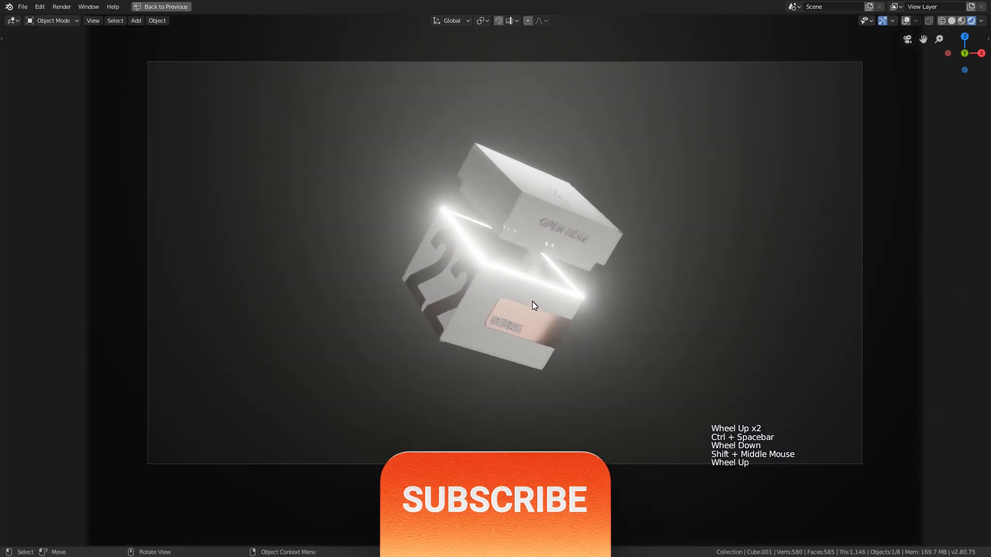